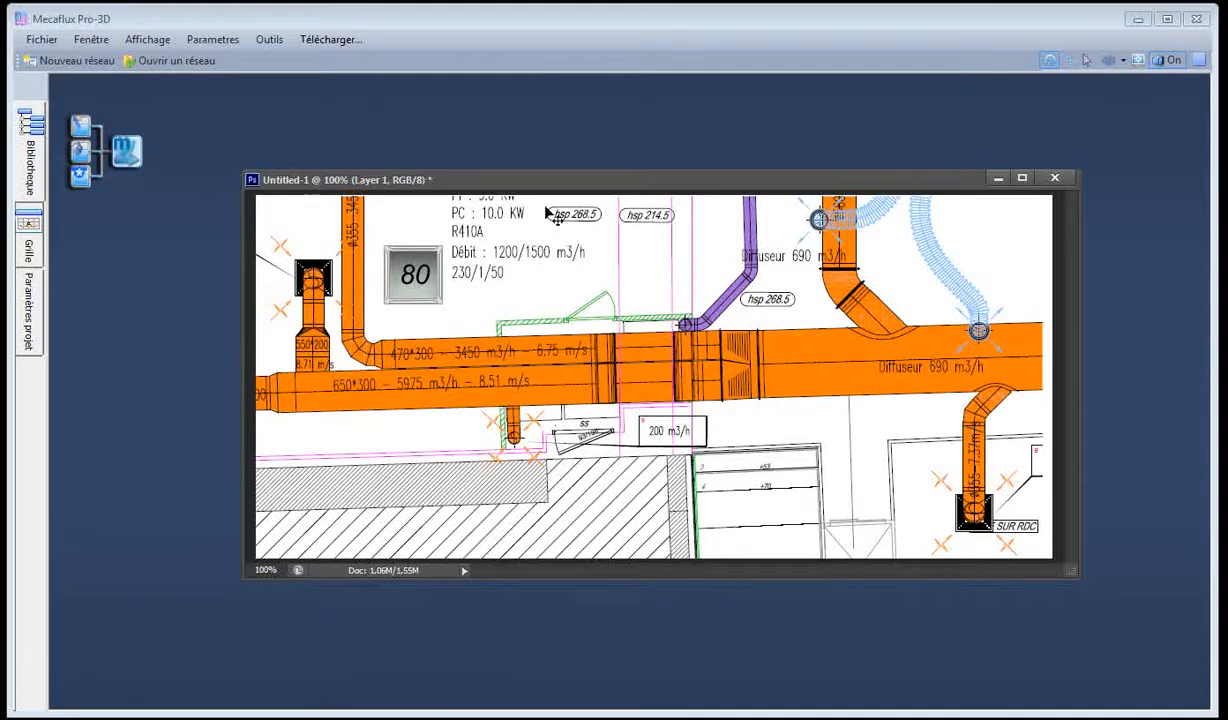
# Open the equivalent diameter calculator and enter a rectangular duct with a height of 300 mm and a width of 1000 mm
pyautogui.moveTo(584, 184); pyautogui.dragTo(599, 164)
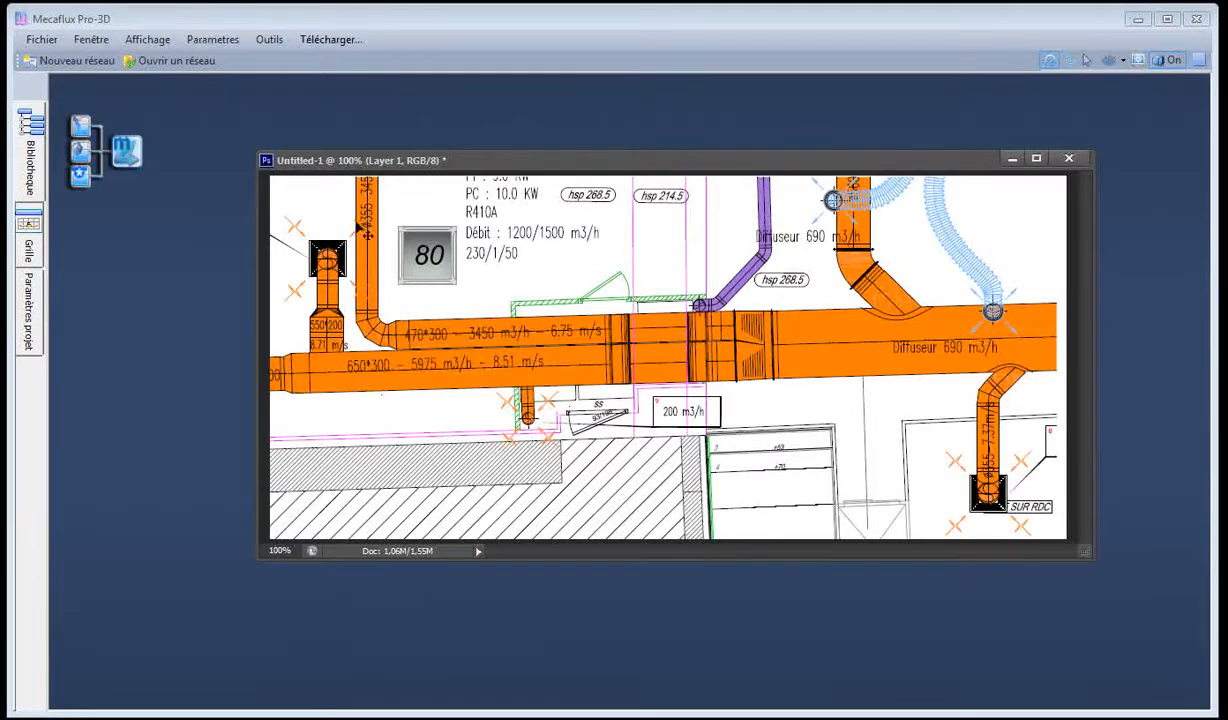
pyautogui.click(268, 44)
pyautogui.click(268, 42)
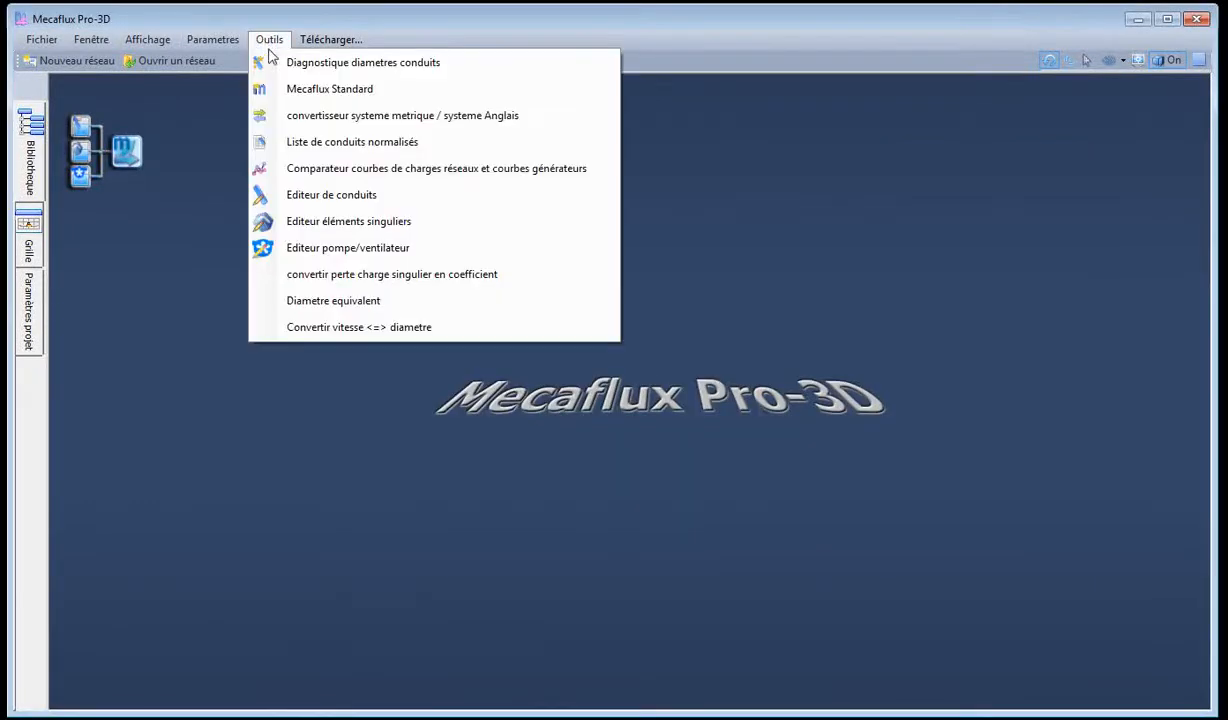
pyautogui.click(349, 302)
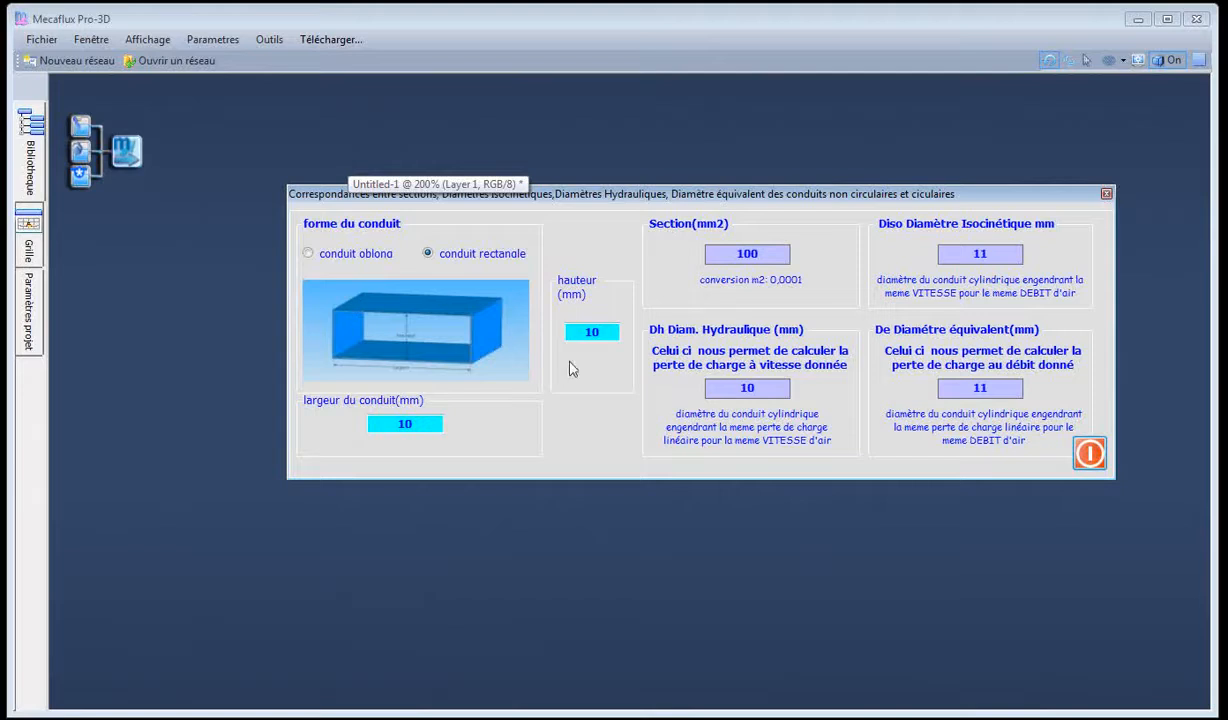
pyautogui.moveTo(587, 332); pyautogui.dragTo(609, 332)
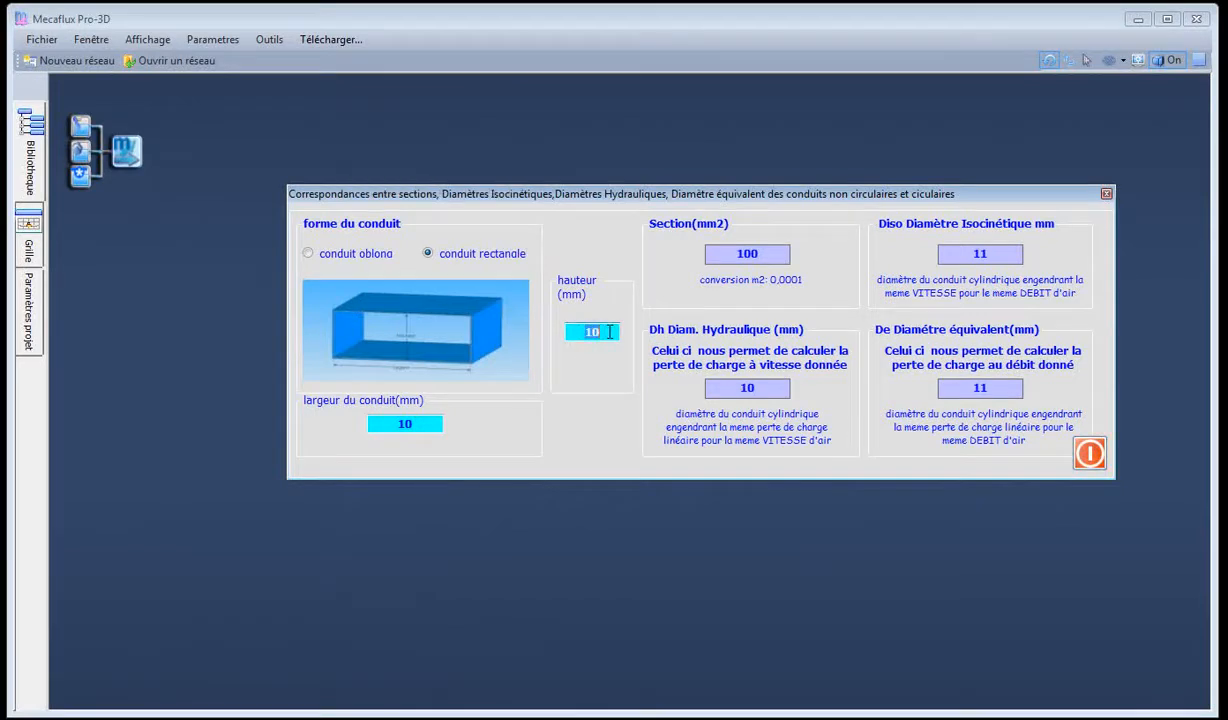
pyautogui.write('300')
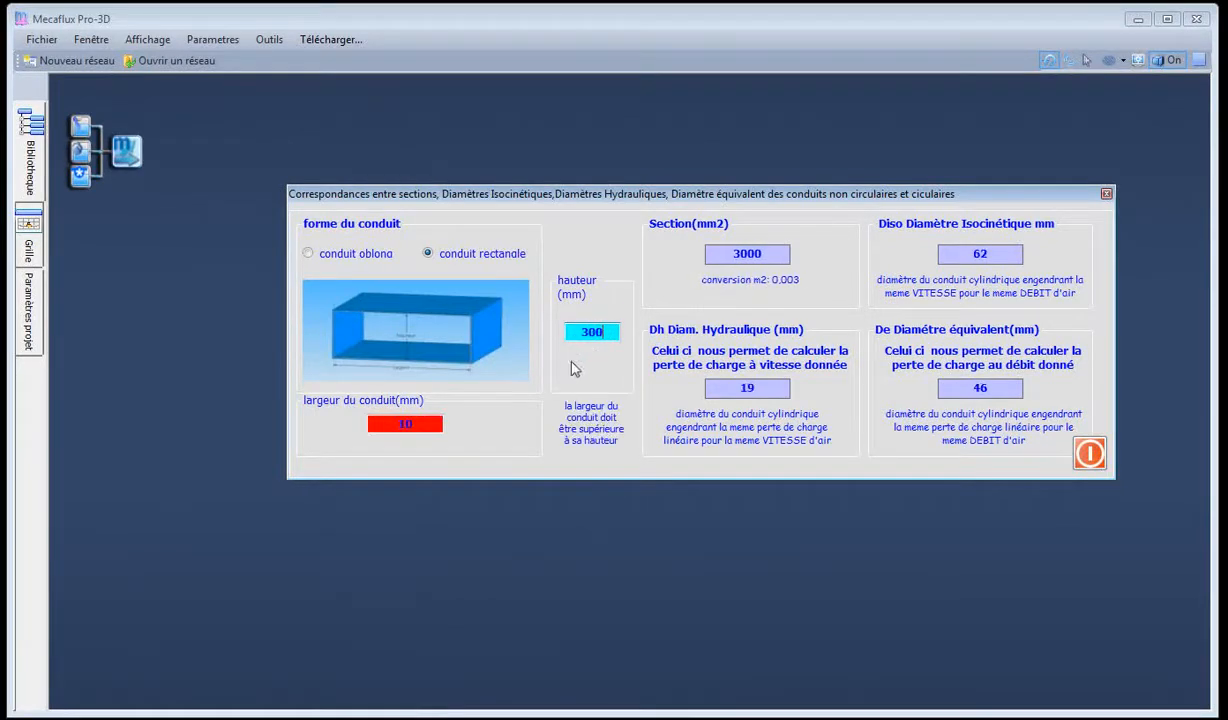
pyautogui.write('00')
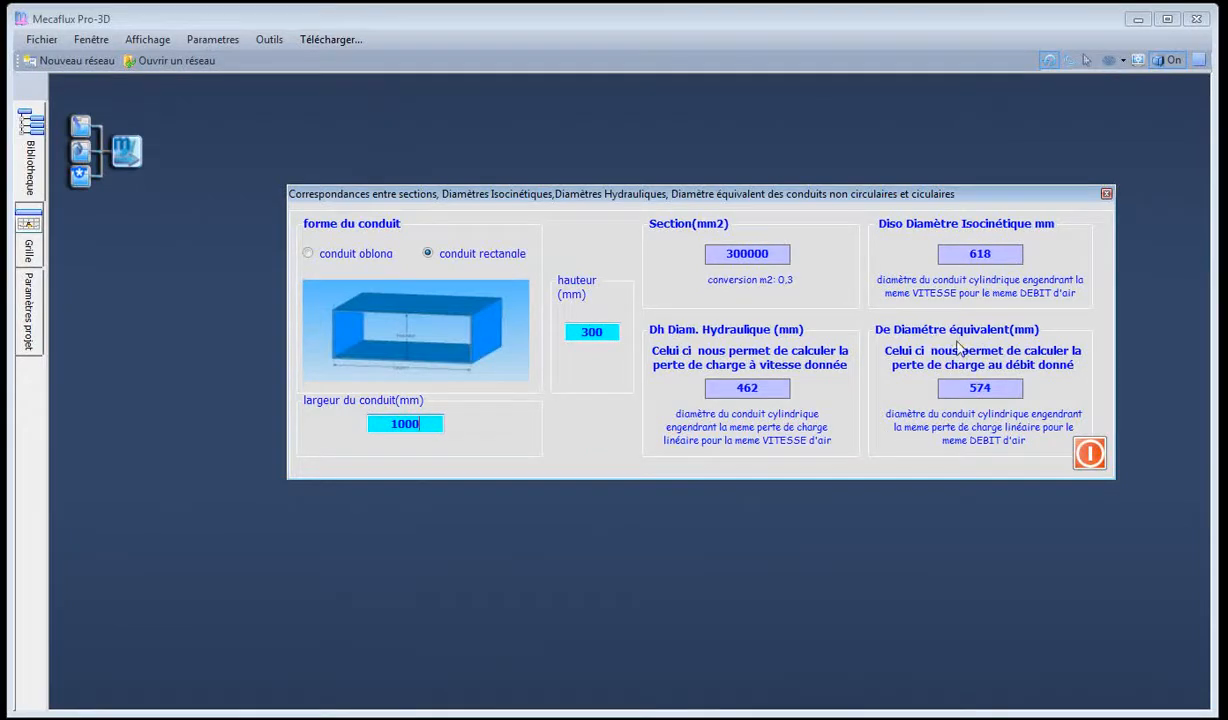
# Read the equivalent diameter De for the given flow rate and close the calculator
pyautogui.moveTo(993, 390); pyautogui.dragTo(958, 391)
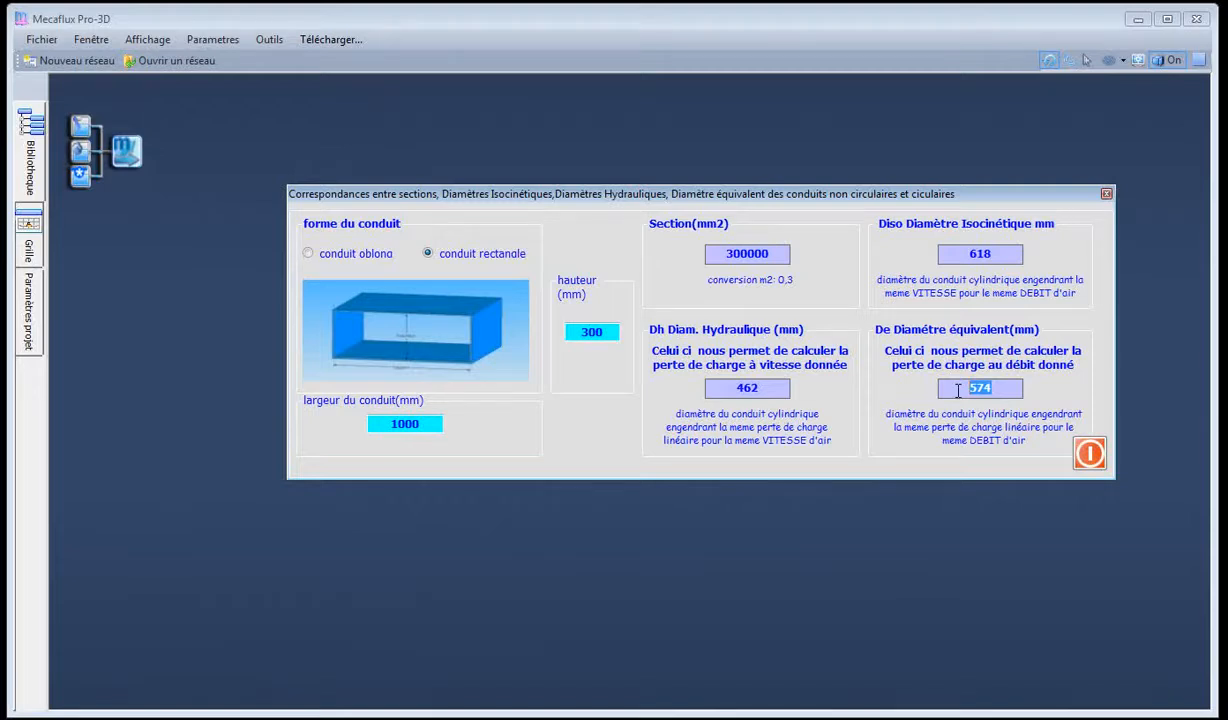
pyautogui.click(958, 391)
pyautogui.moveTo(965, 388); pyautogui.dragTo(1001, 388)
pyautogui.click(1089, 453)
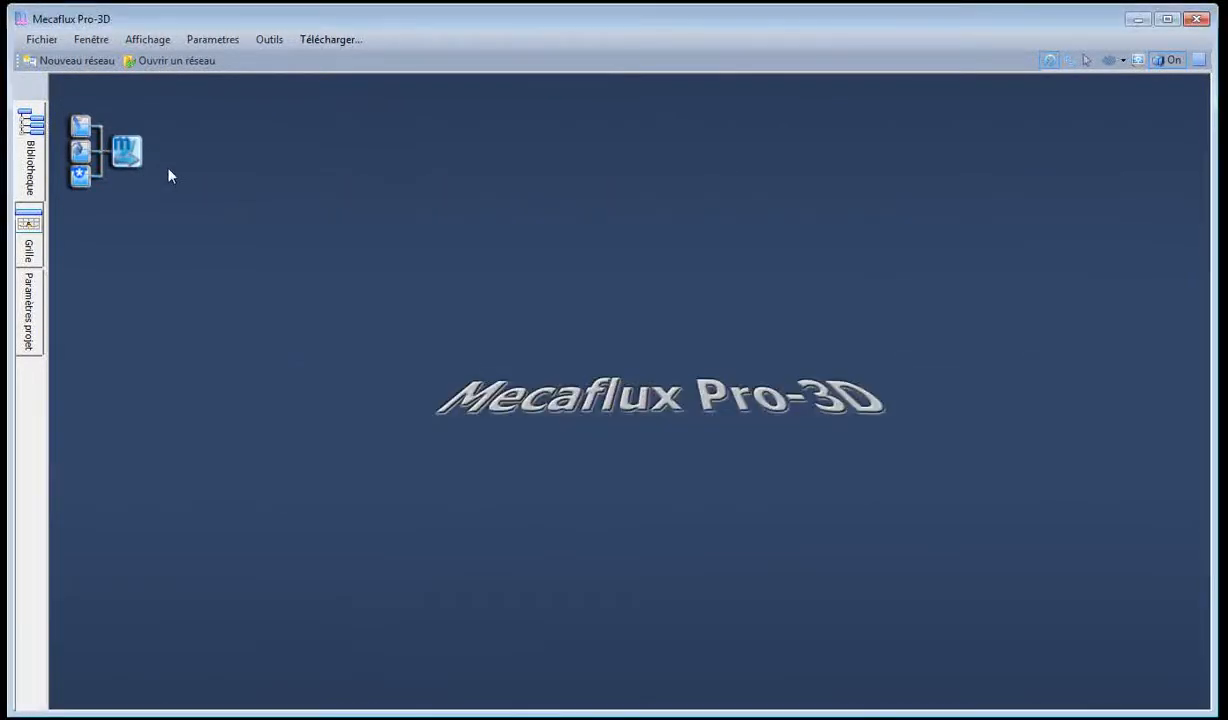
# Open the duct editor from the library and set the internal diameter to 574 mm
pyautogui.click(40, 149)
pyautogui.click(38, 122)
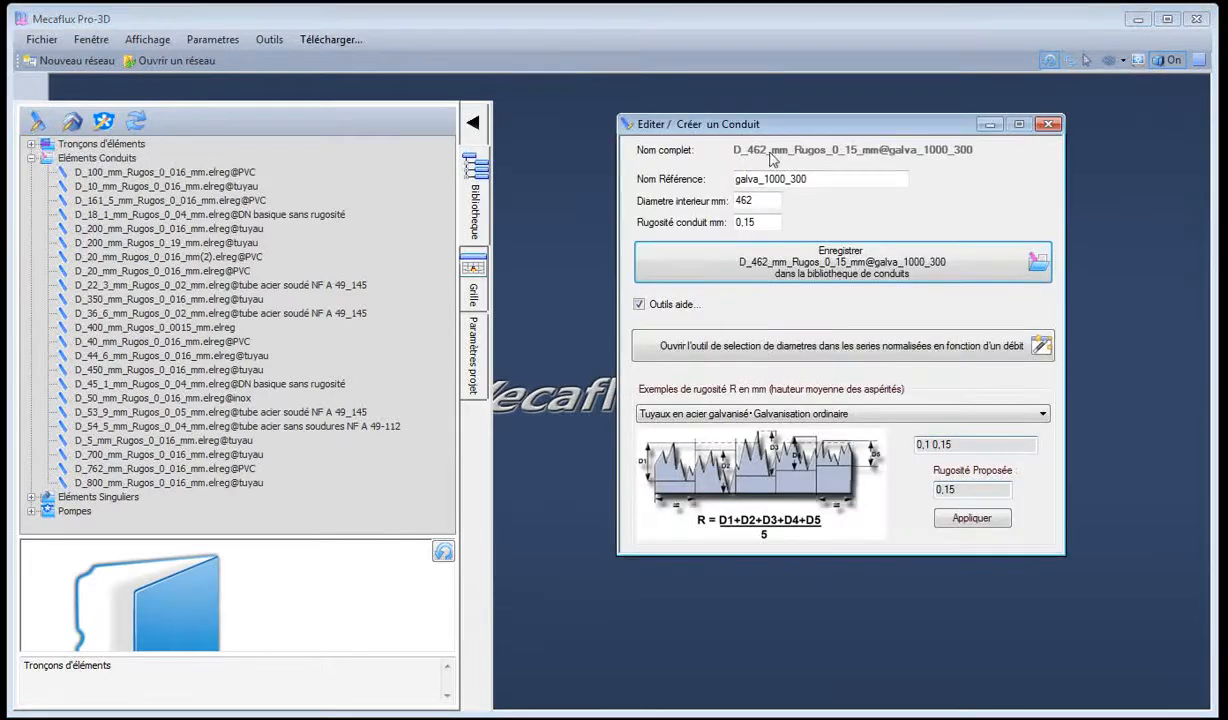
pyautogui.doubleClick(748, 200)
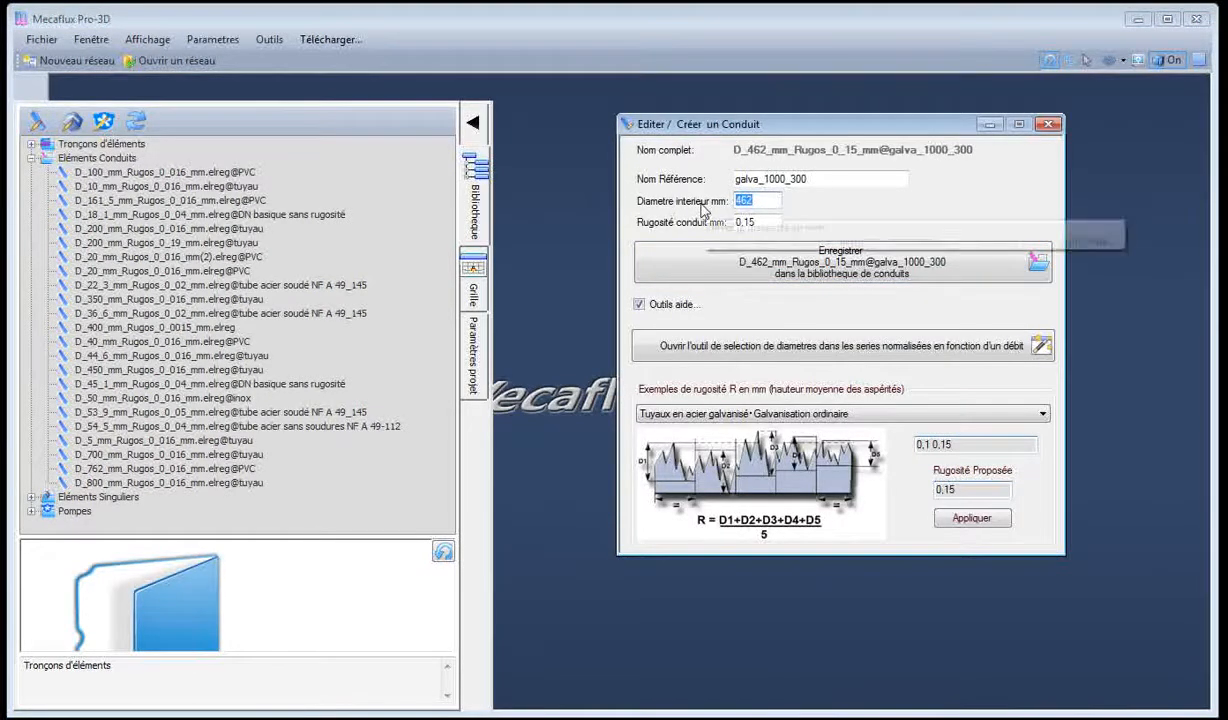
pyautogui.write('574')
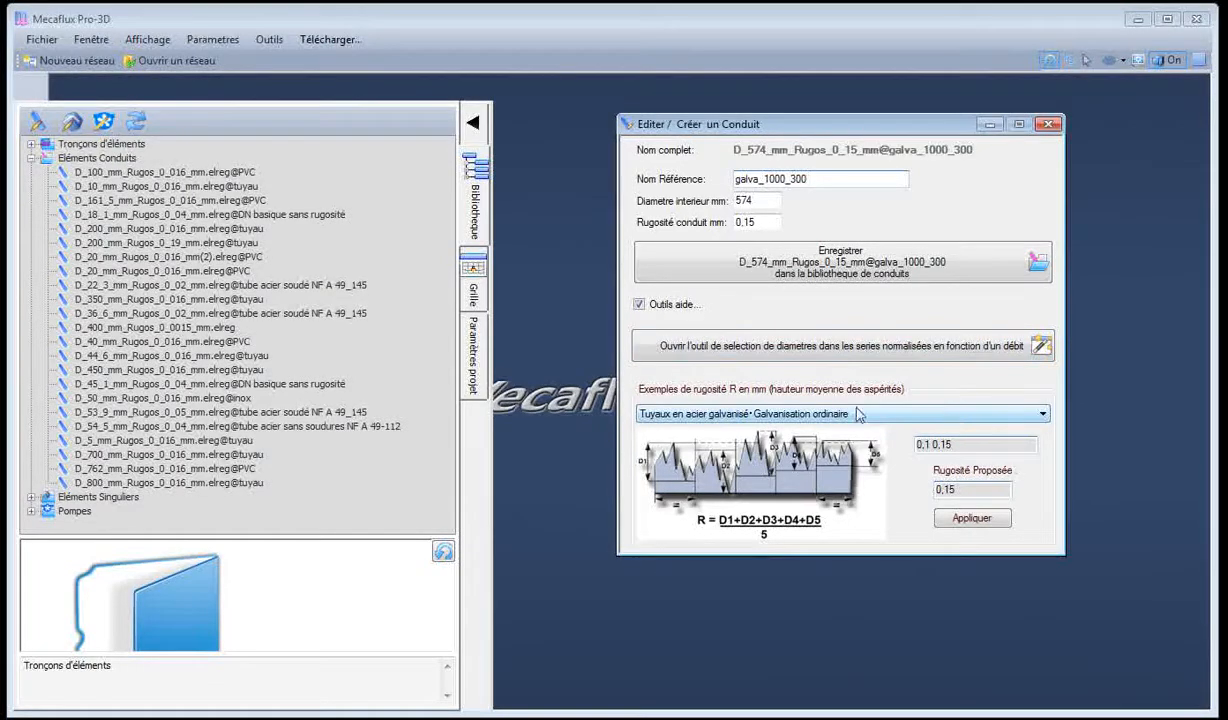
# Choose the galvanised steel pipe, ordinary galvanisation roughness example and apply its proposed roughness of 0,15 mm to the duct
pyautogui.click(786, 414)
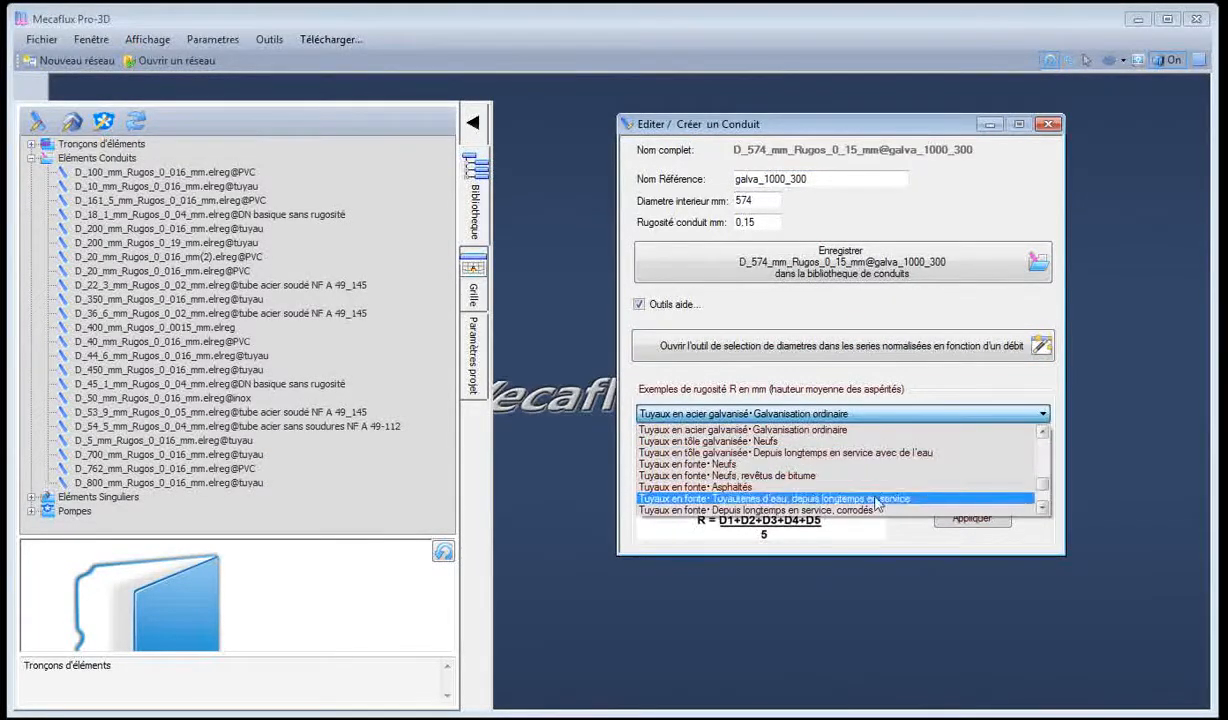
pyautogui.moveTo(1043, 487); pyautogui.dragTo(1043, 487)
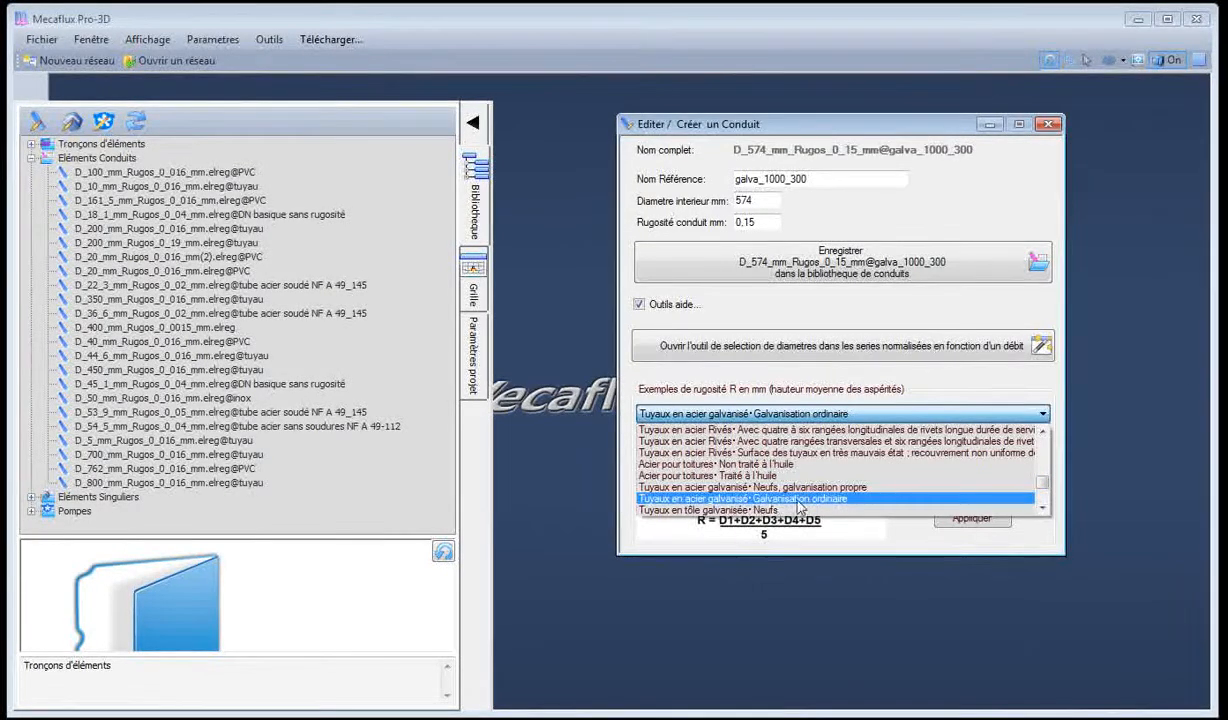
pyautogui.click(808, 499)
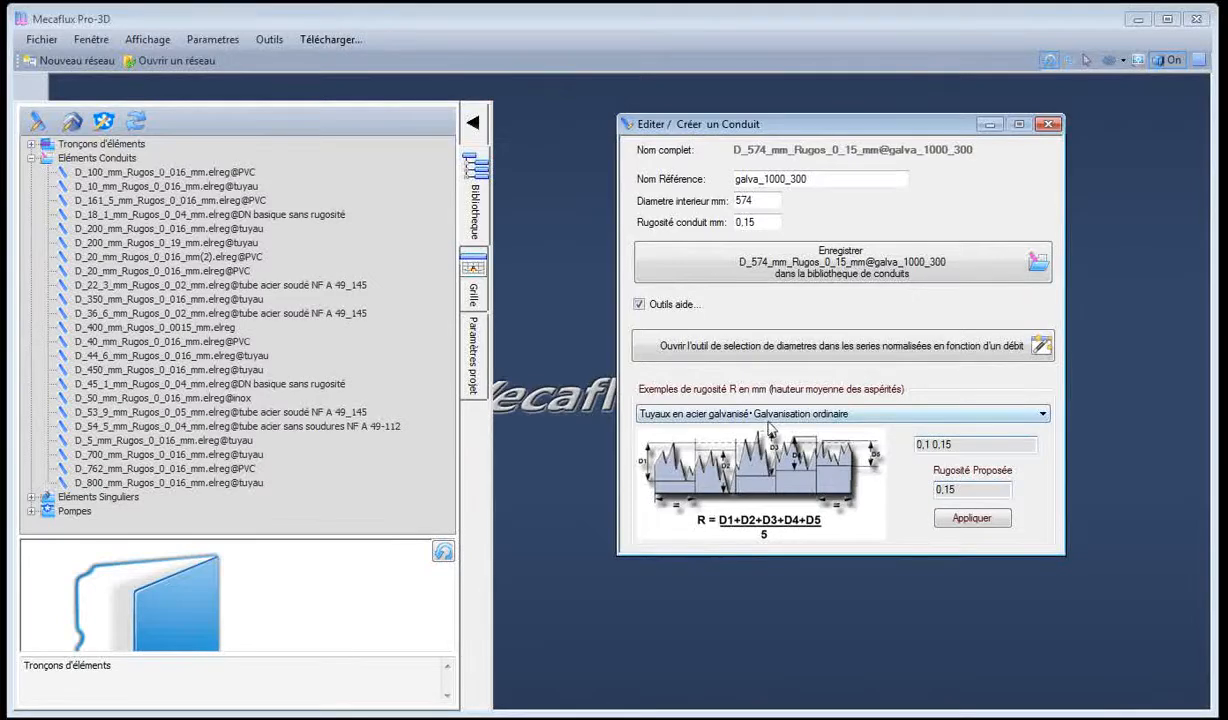
pyautogui.doubleClick(971, 491)
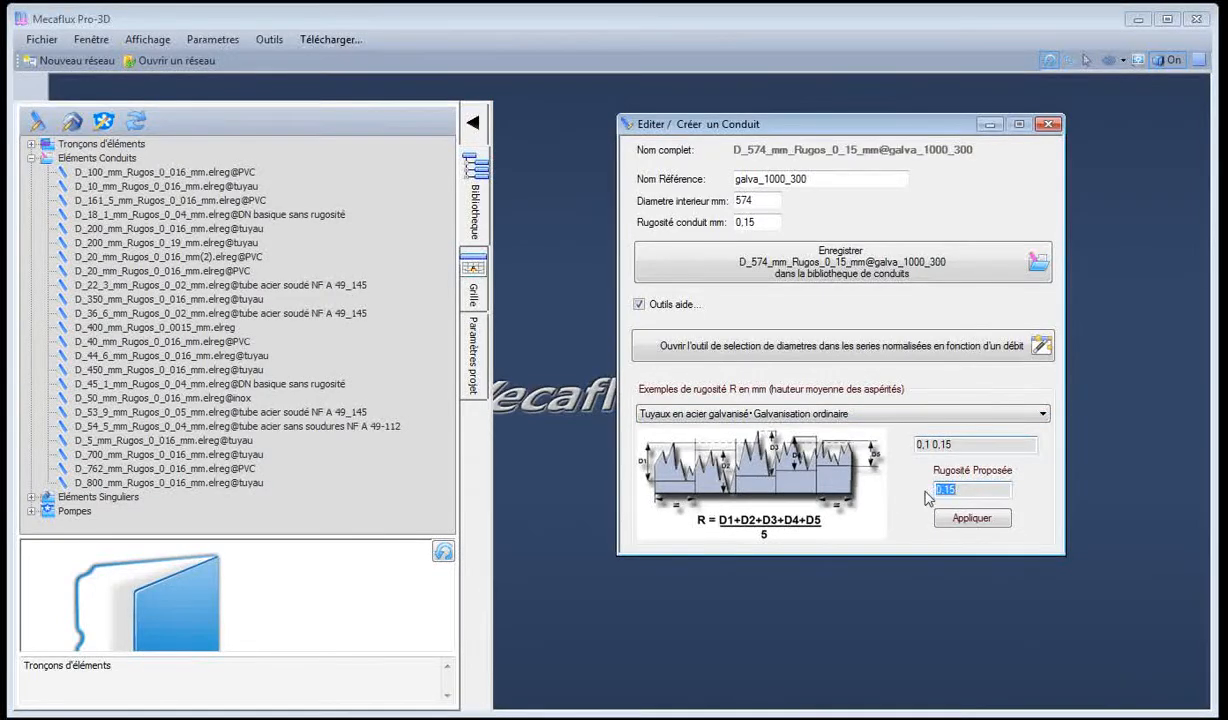
pyautogui.click(970, 518)
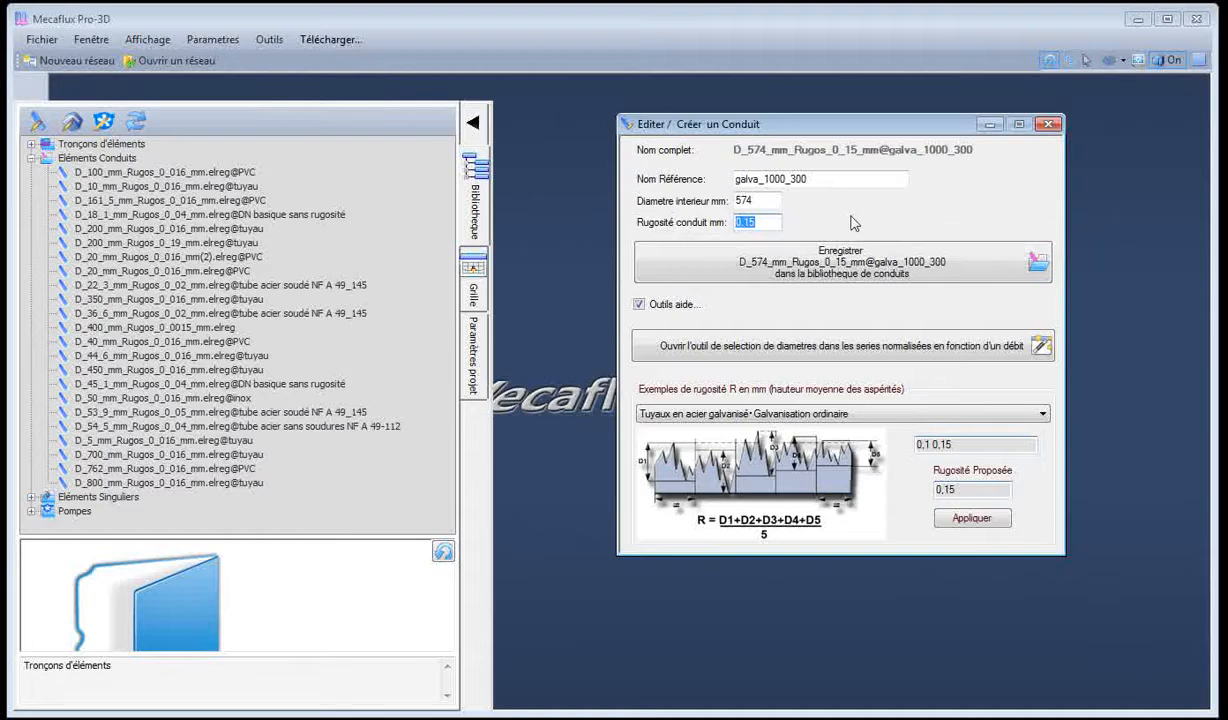
# Check the duct's diameter and reference name galva_1000_300, and save it to the duct library
pyautogui.doubleClick(736, 201)
pyautogui.click(749, 178)
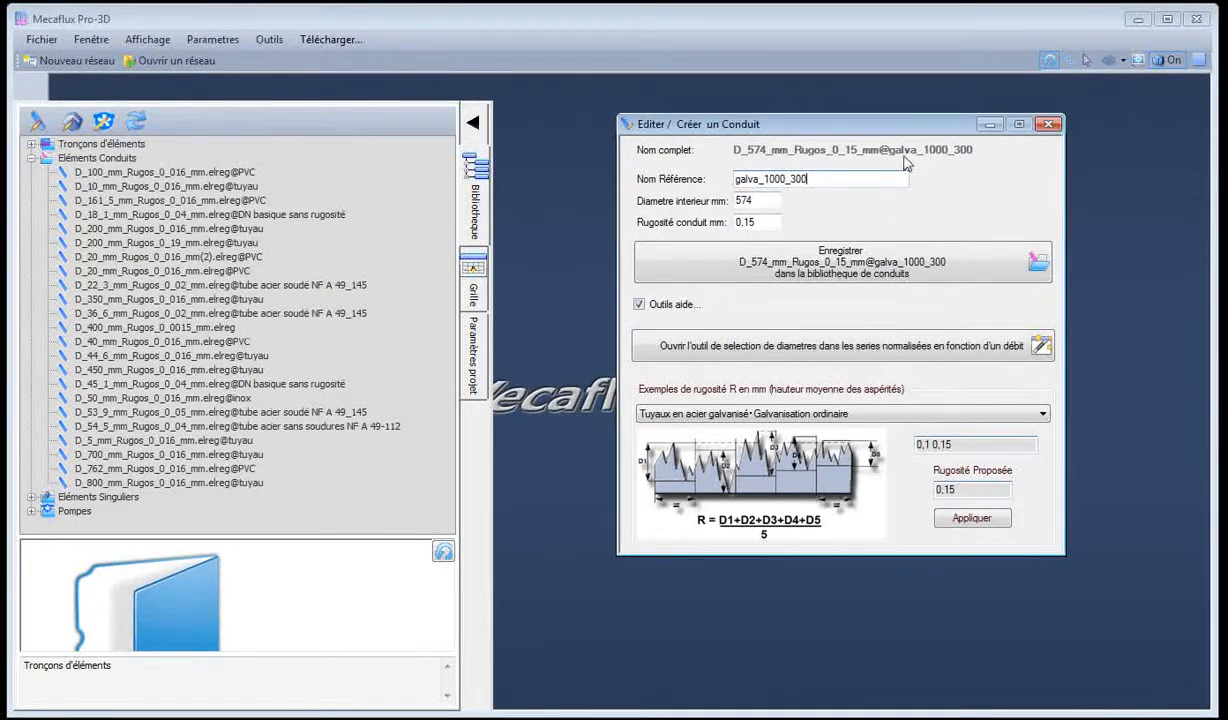
pyautogui.moveTo(943, 162)
pyautogui.moveTo(860, 272)
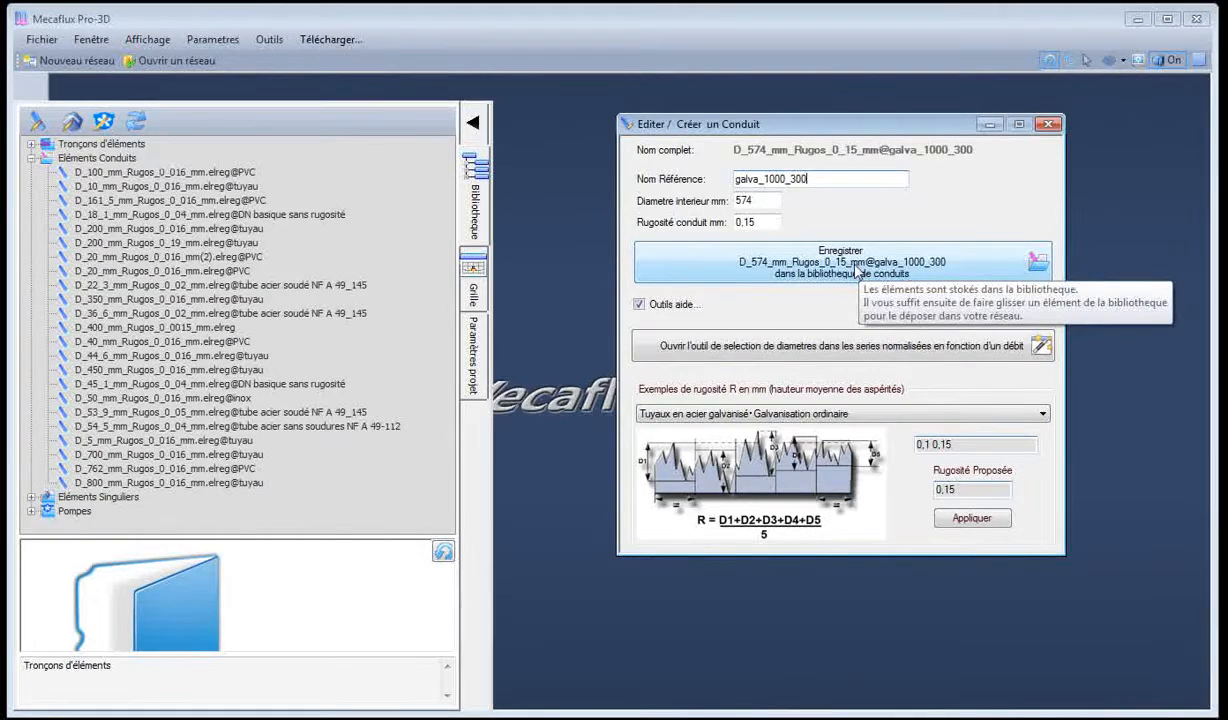
pyautogui.click(814, 258)
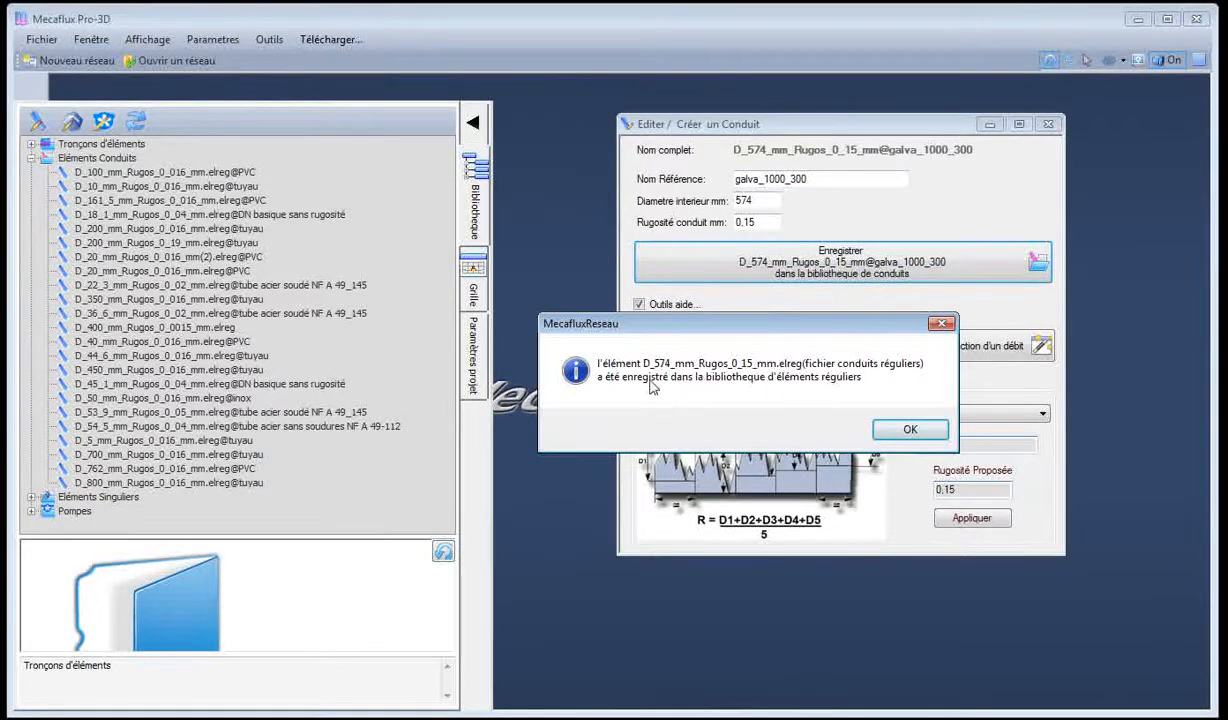
pyautogui.click(903, 432)
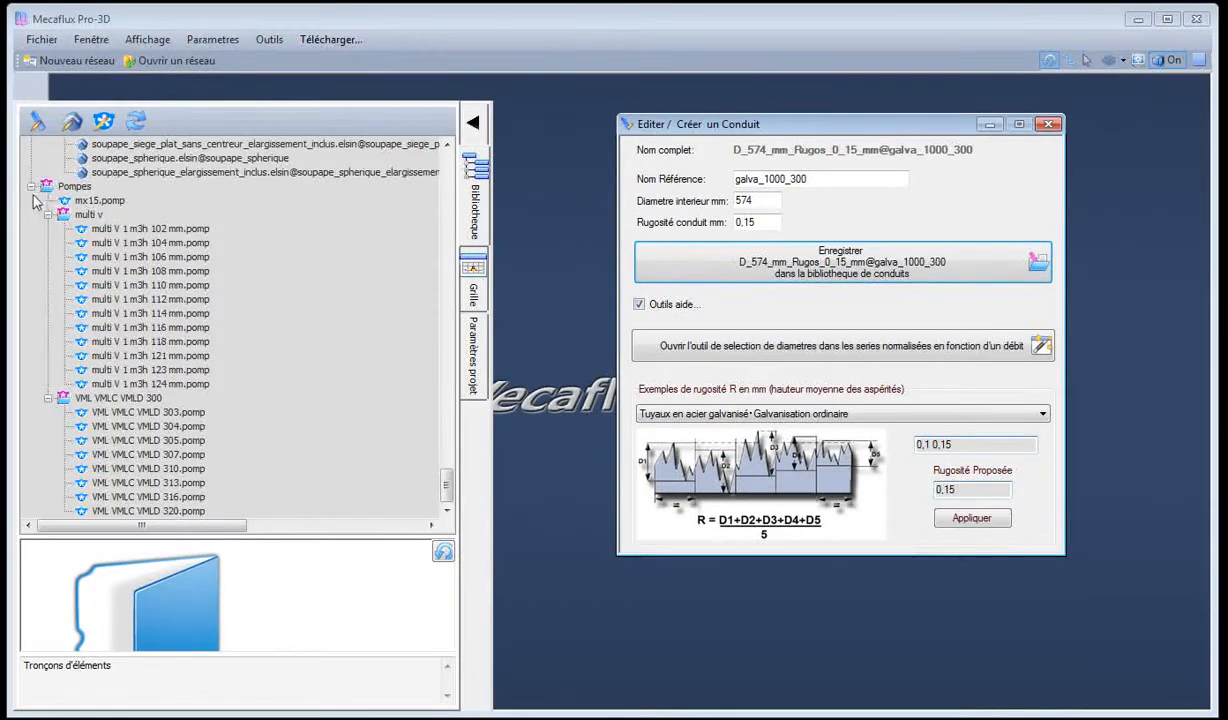
# Create a subfolder named "projet x aeraulique" under Eléments Conduits in the library
pyautogui.click(31, 188)
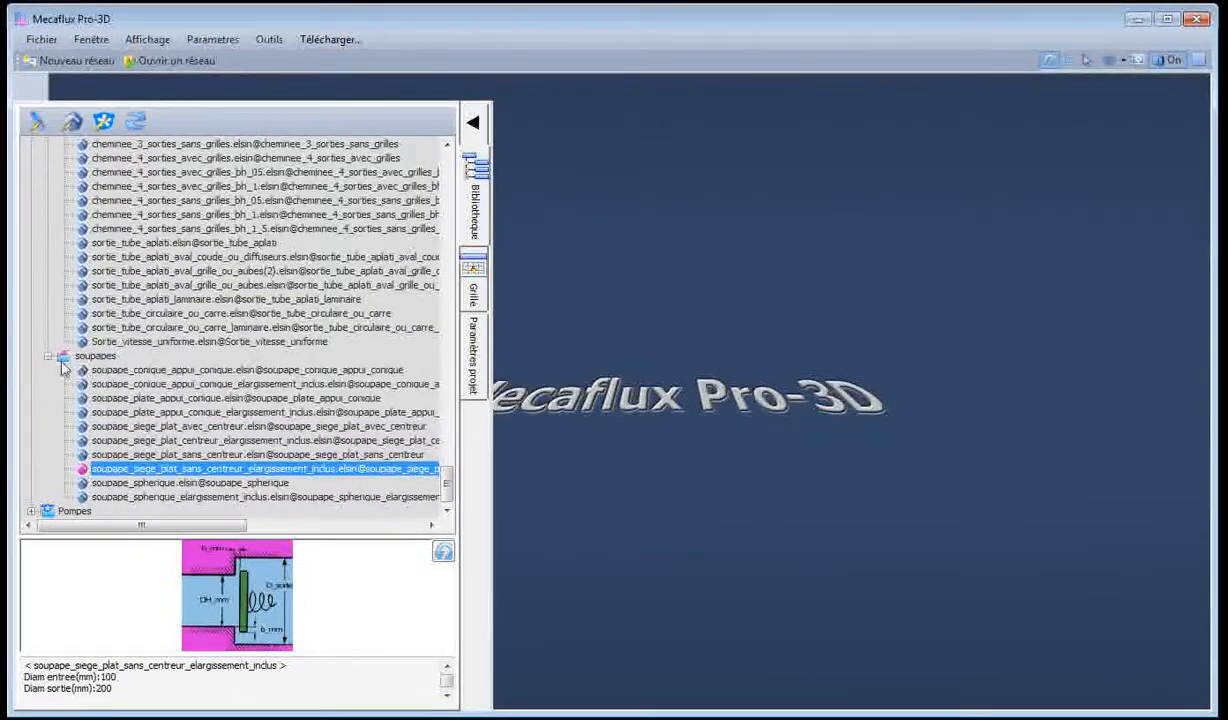
pyautogui.click(47, 360)
pyautogui.moveTo(438, 480); pyautogui.dragTo(430, 167)
pyautogui.click(80, 176)
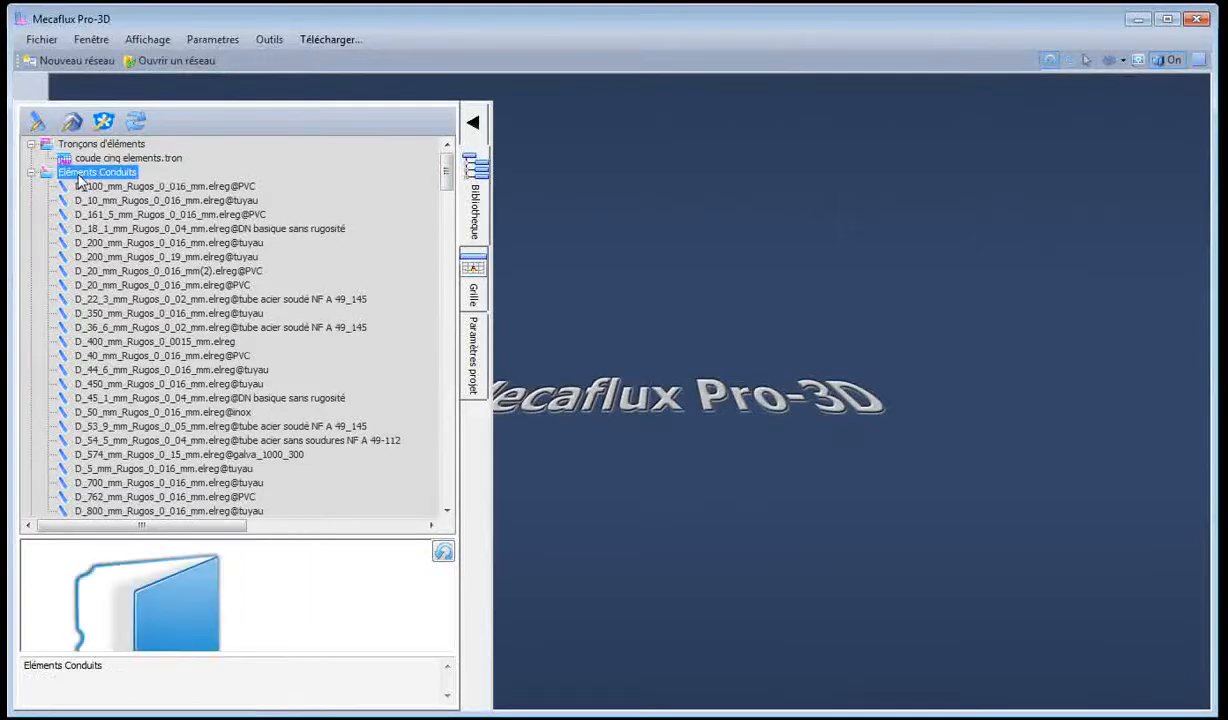
pyautogui.rightClick(80, 178)
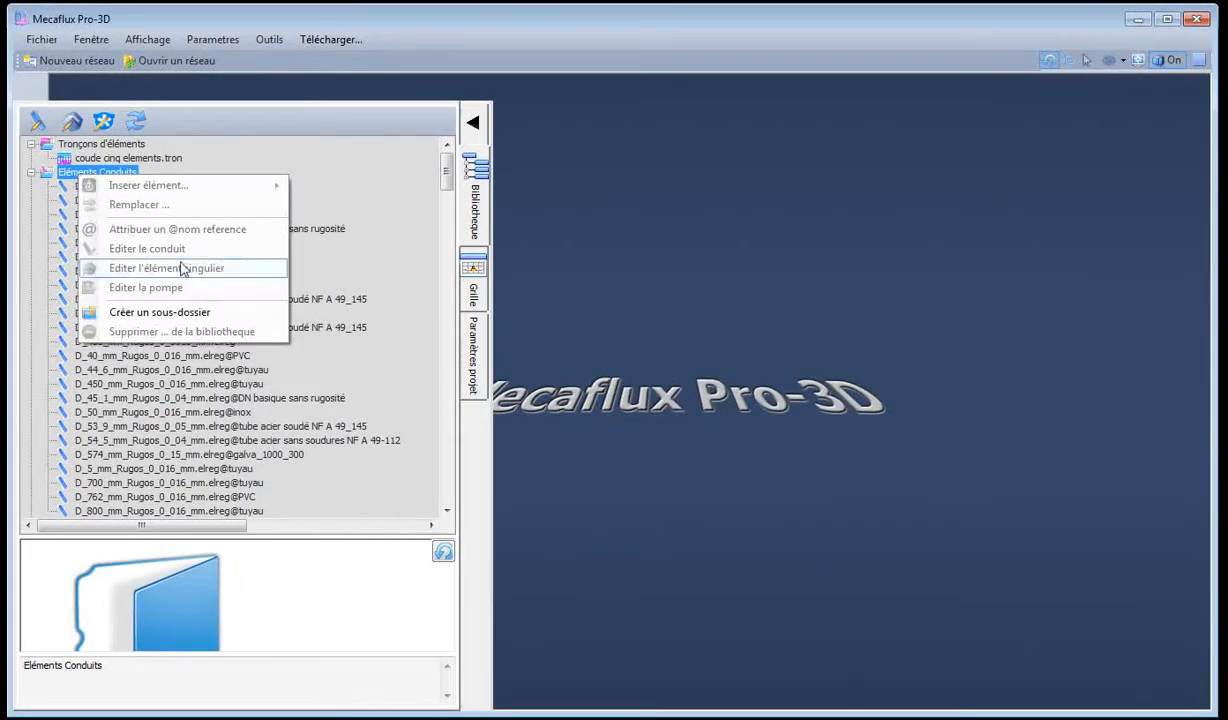
pyautogui.click(200, 312)
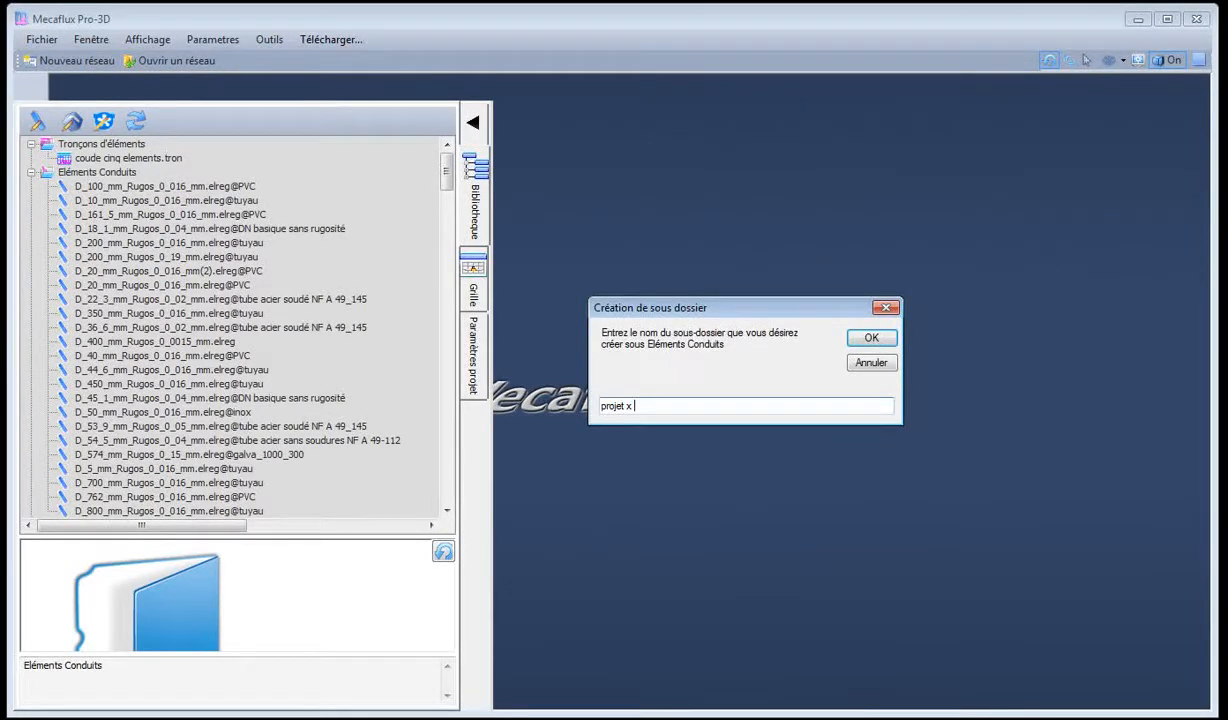
pyautogui.write('raulique')
pyautogui.click(869, 337)
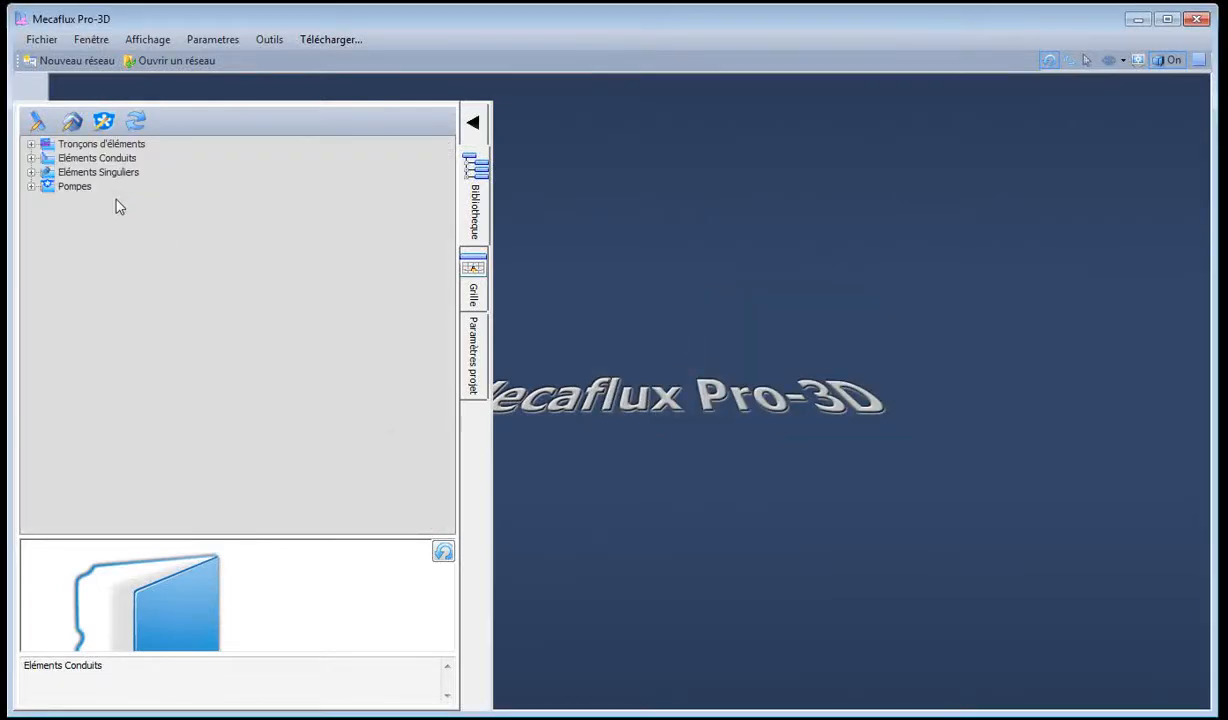
# Move the 574 mm galva_1000_300 duct from Eléments Conduits into the projet x aeraulique subfolder
pyautogui.click(31, 159)
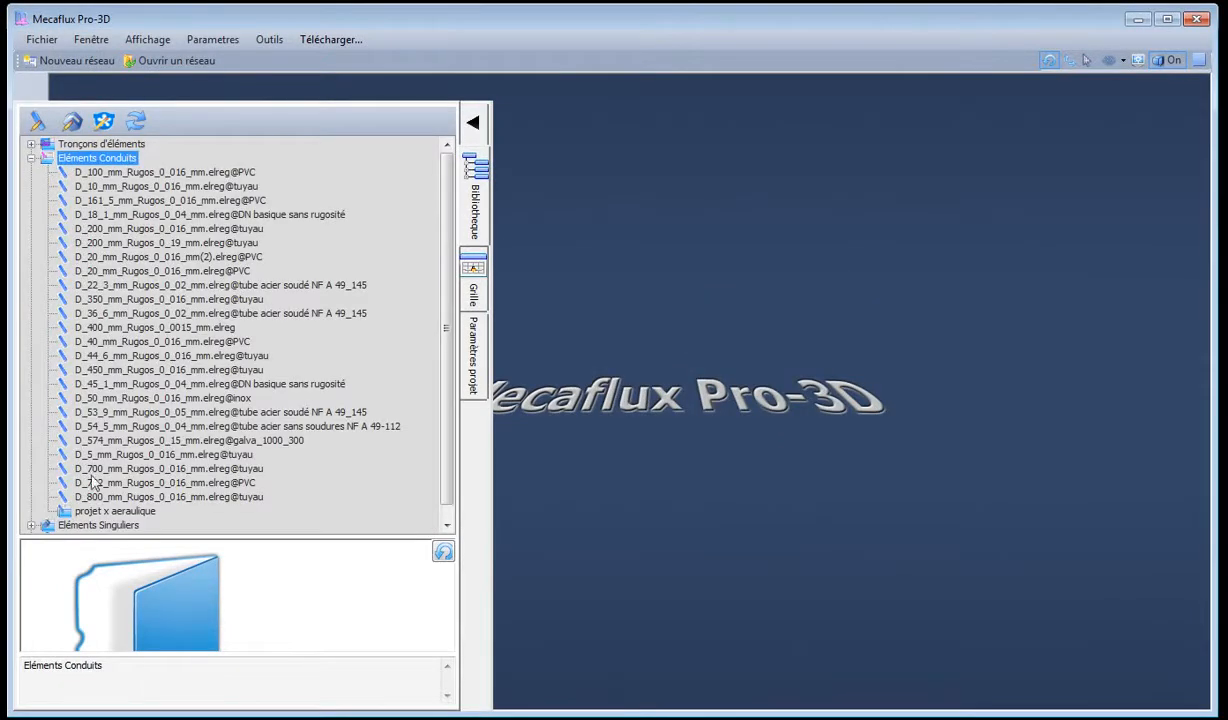
pyautogui.click(118, 511)
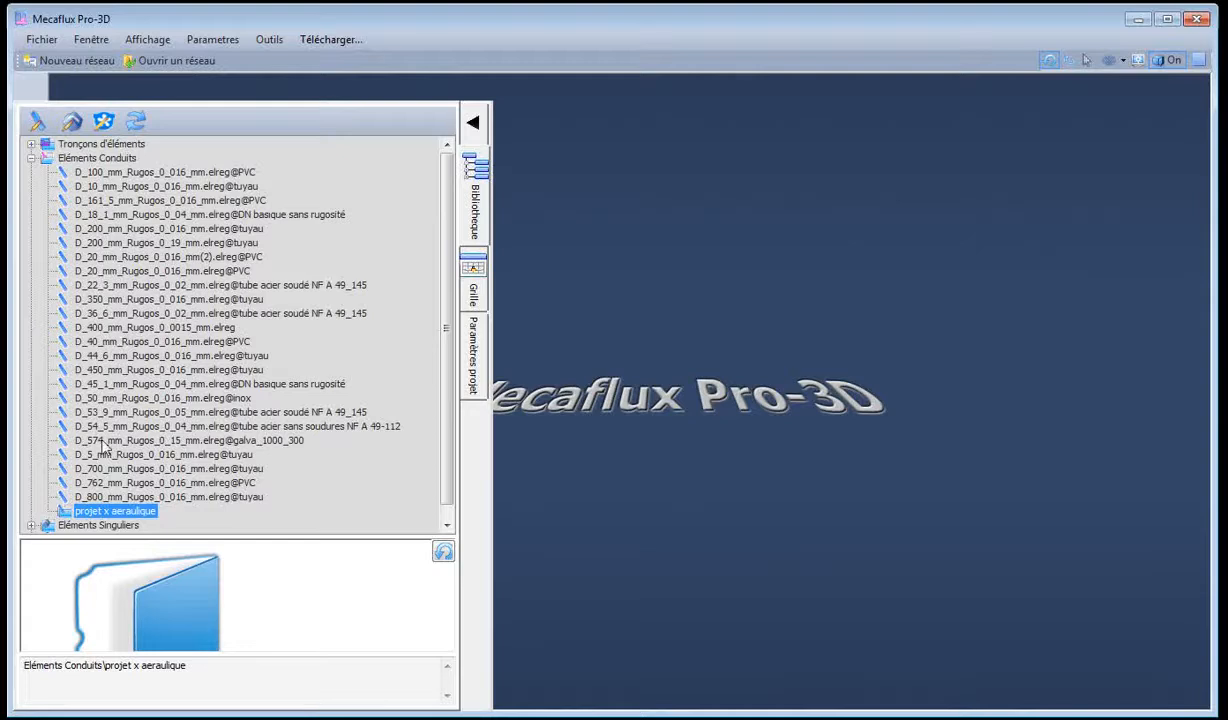
pyautogui.click(98, 442)
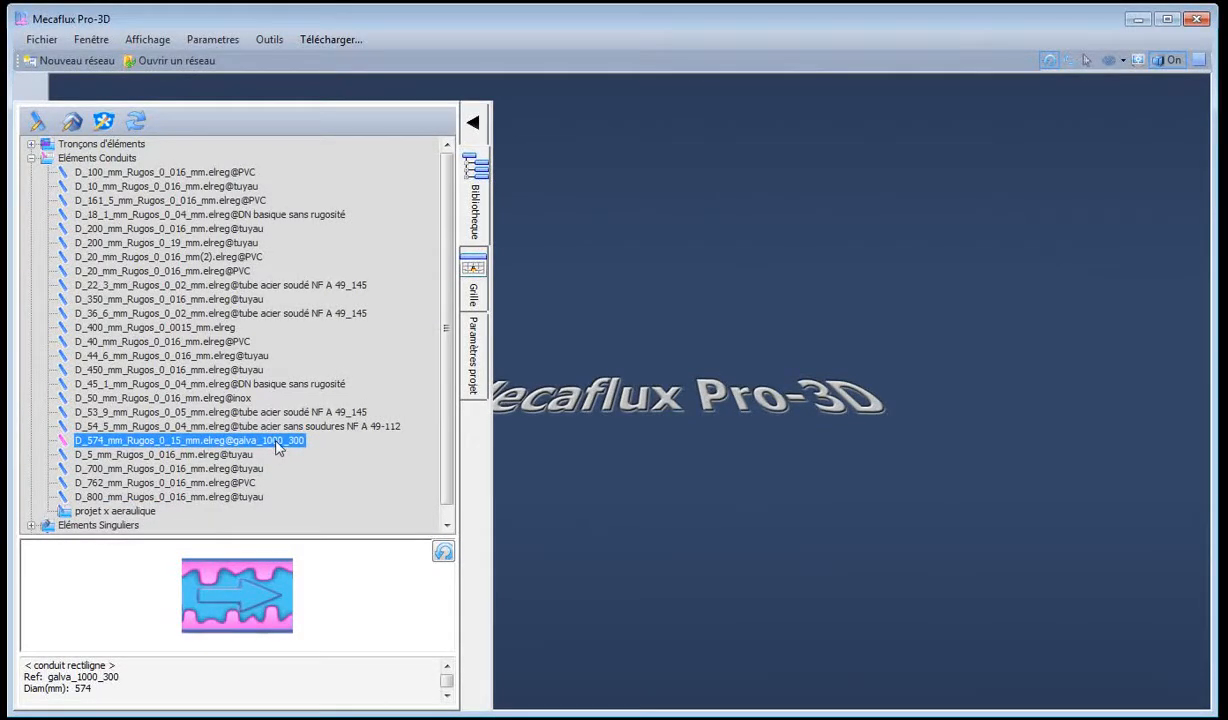
pyautogui.moveTo(276, 441); pyautogui.dragTo(113, 510)
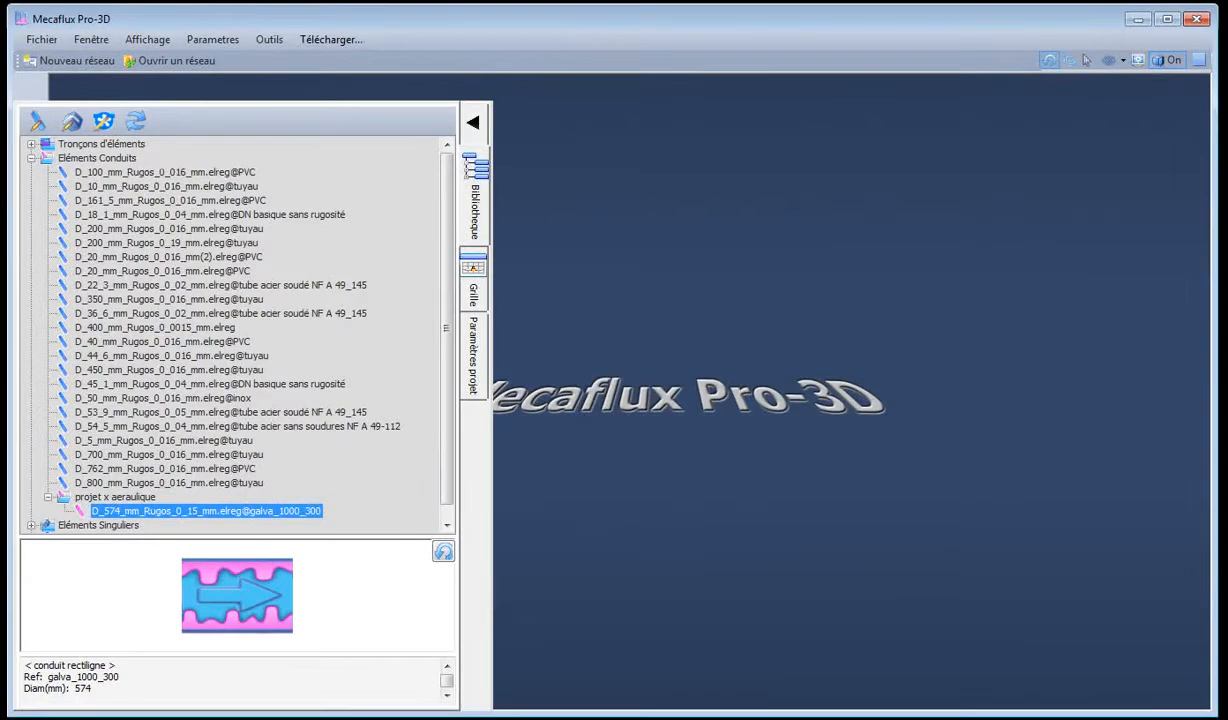
# Check the 470*300 duct on the Photoshop plan, return to Mecaflux Pro-3D and set the equivalent diameter calculator's duct width to 470 mm
pyautogui.hotkey('alt', 'Tab')
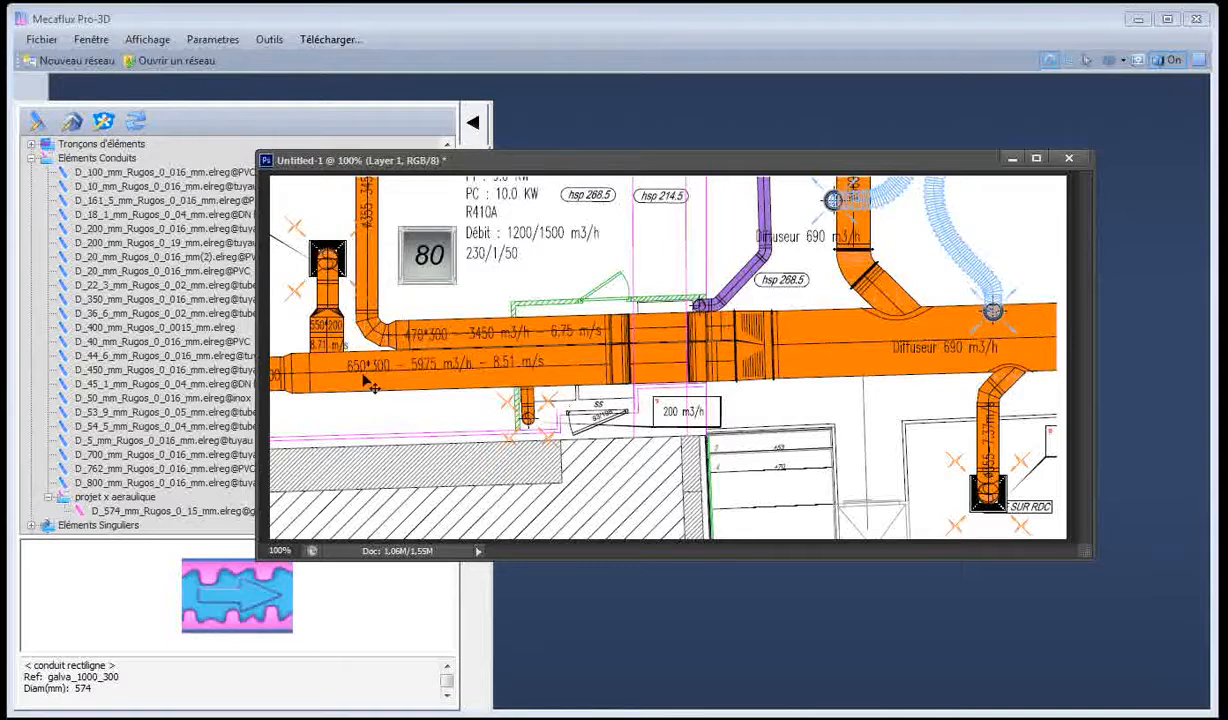
pyautogui.click(1011, 160)
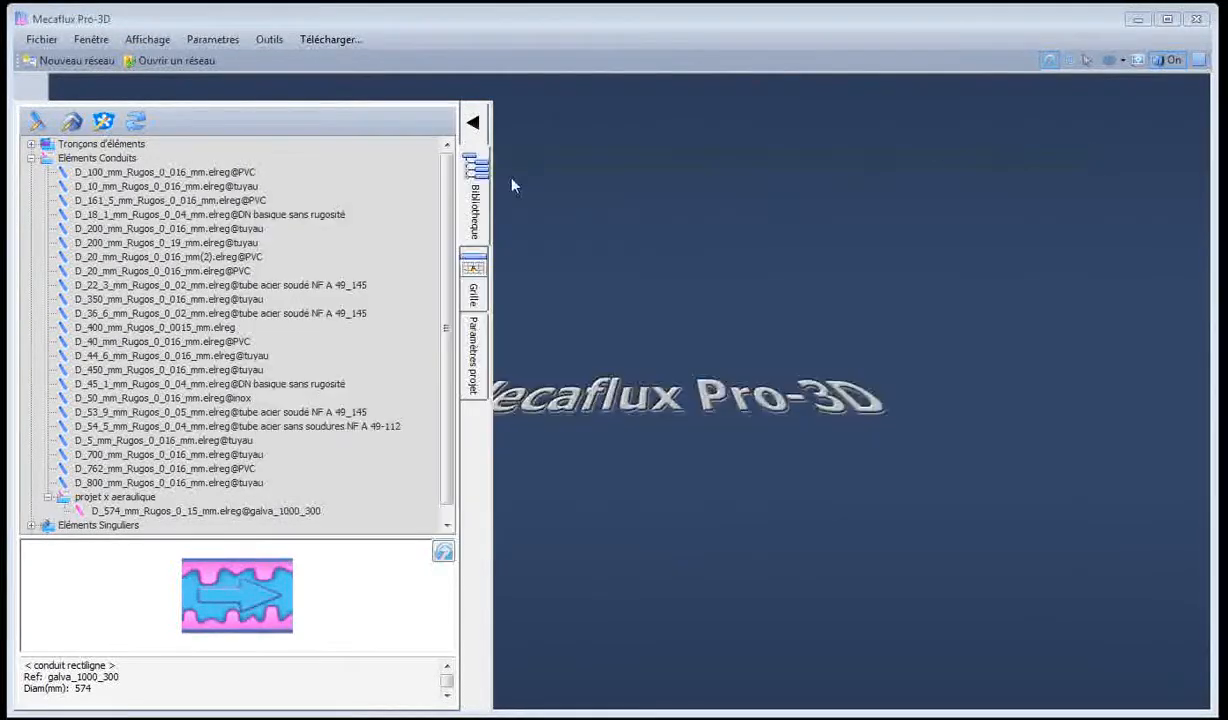
pyautogui.click(258, 38)
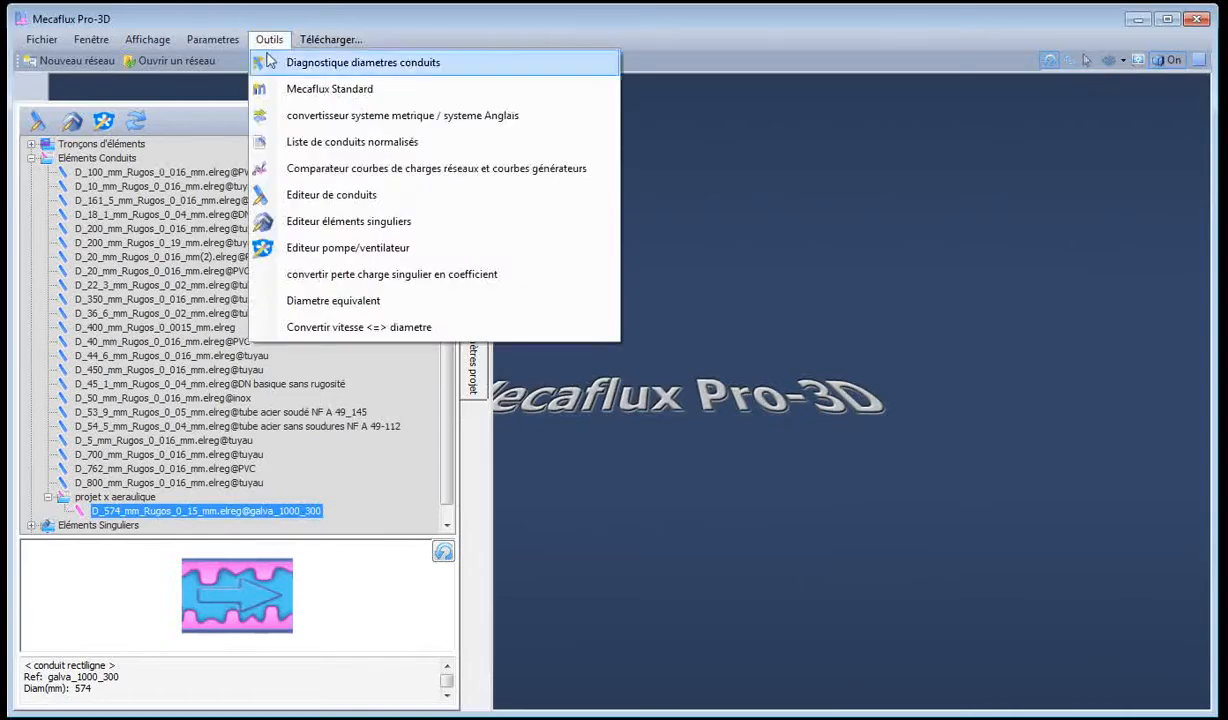
pyautogui.click(333, 300)
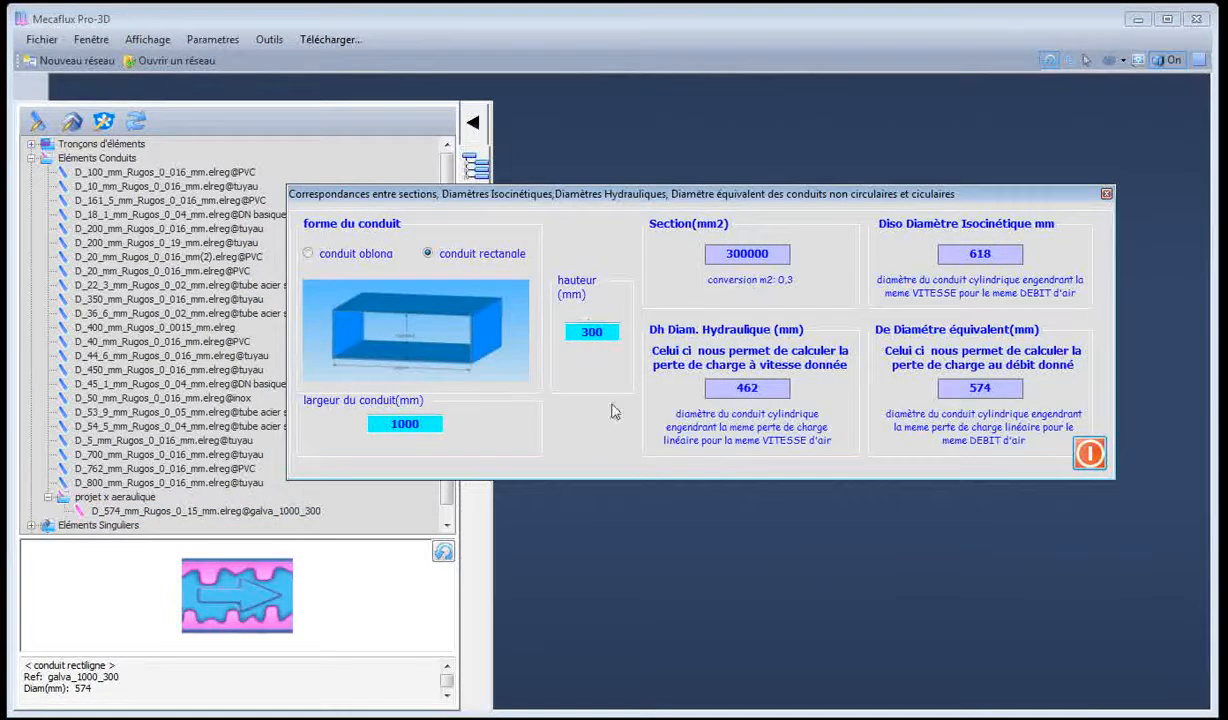
pyautogui.click(1042, 684)
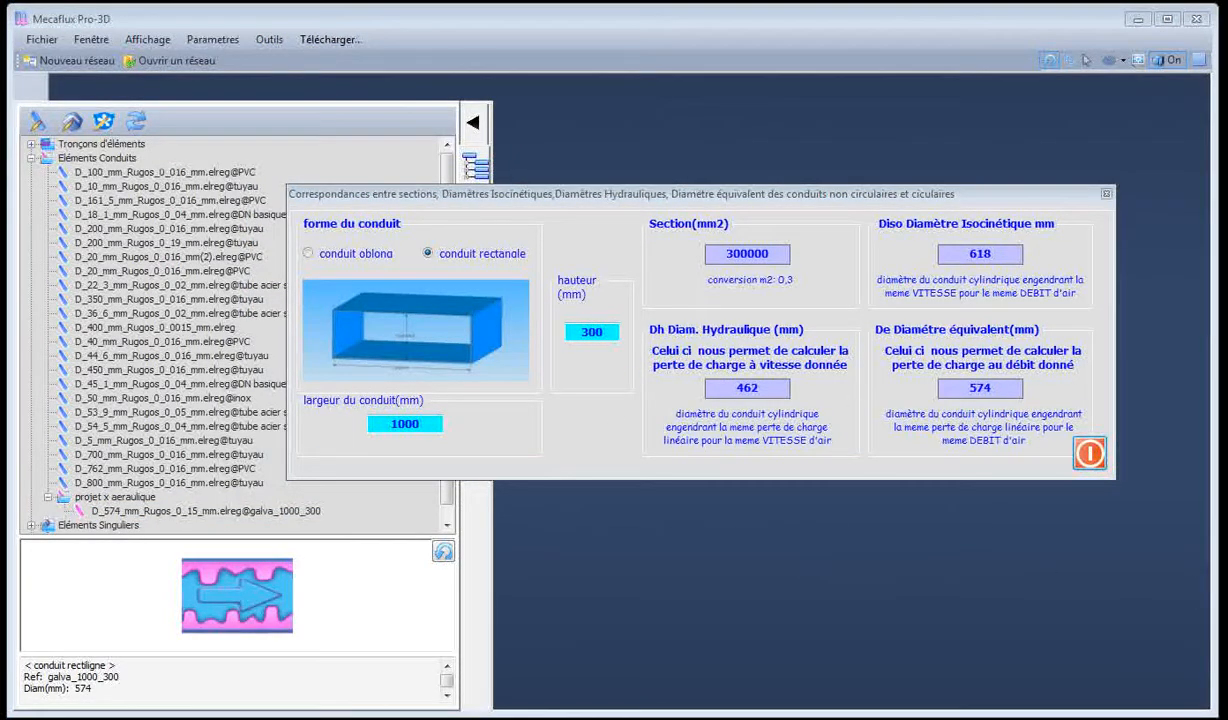
pyautogui.moveTo(880, 198)
pyautogui.mouseDown()
pyautogui.moveTo(880, 533)
pyautogui.moveTo(880, 204)
pyautogui.mouseUp()
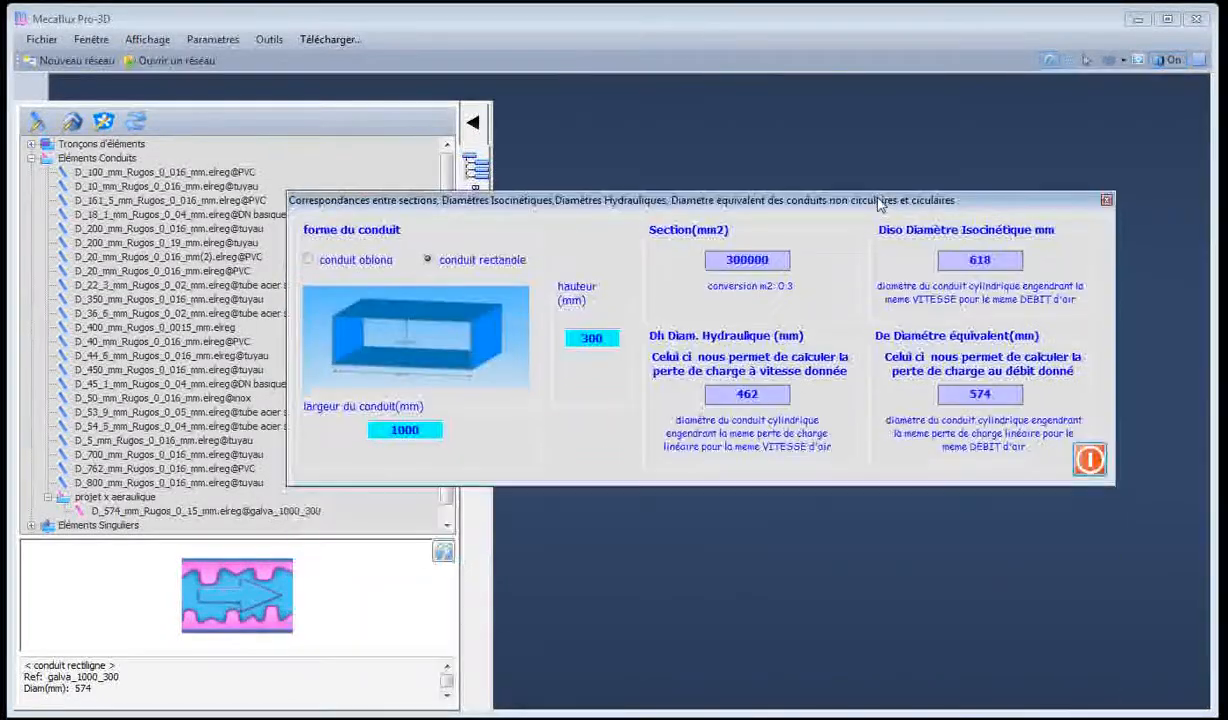
pyautogui.moveTo(389, 431); pyautogui.dragTo(430, 431)
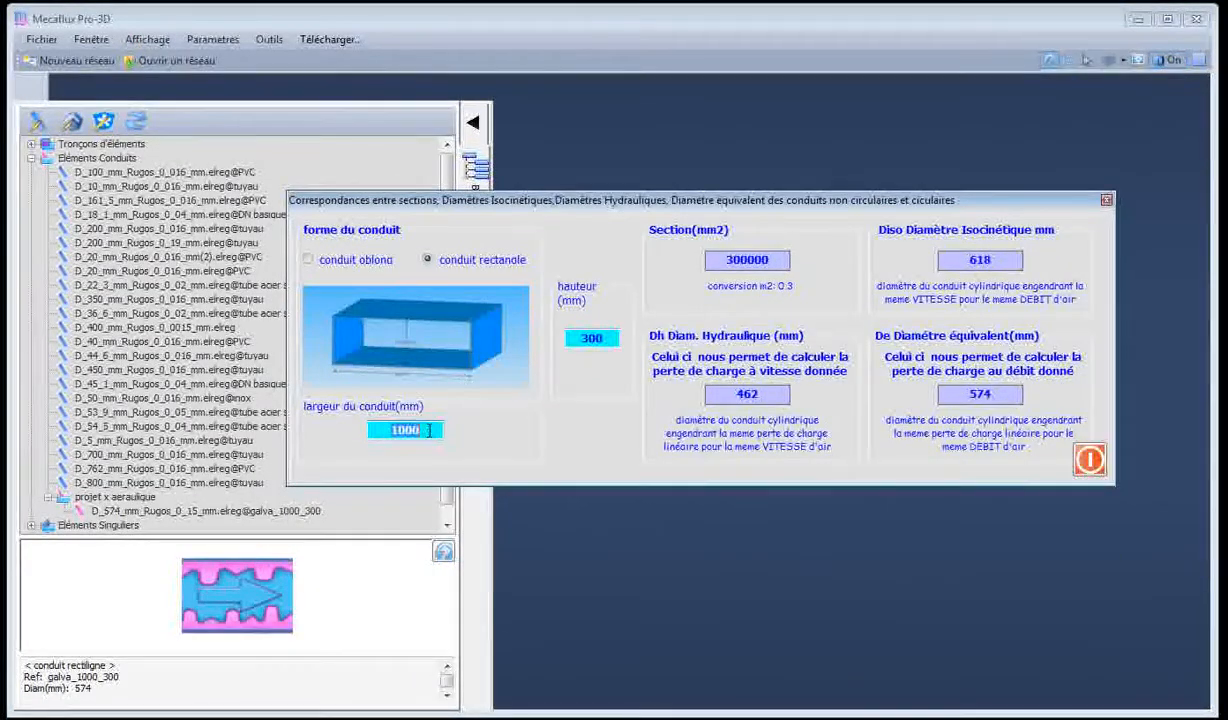
pyautogui.write('470')
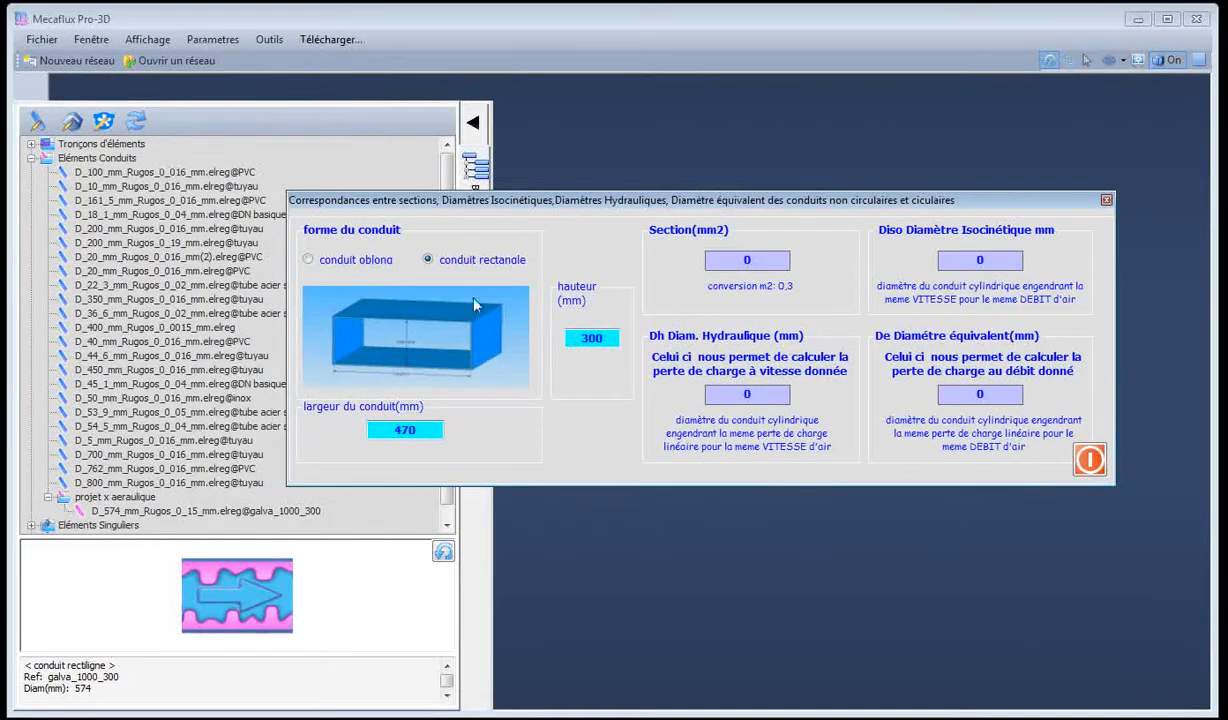
# Calculate the equivalent diameter for the rectangular shape with a height of 300 mm, and close the calculator
pyautogui.click(308, 259)
pyautogui.click(428, 259)
pyautogui.click(582, 339)
pyautogui.press('BackSpace')
pyautogui.write('0')
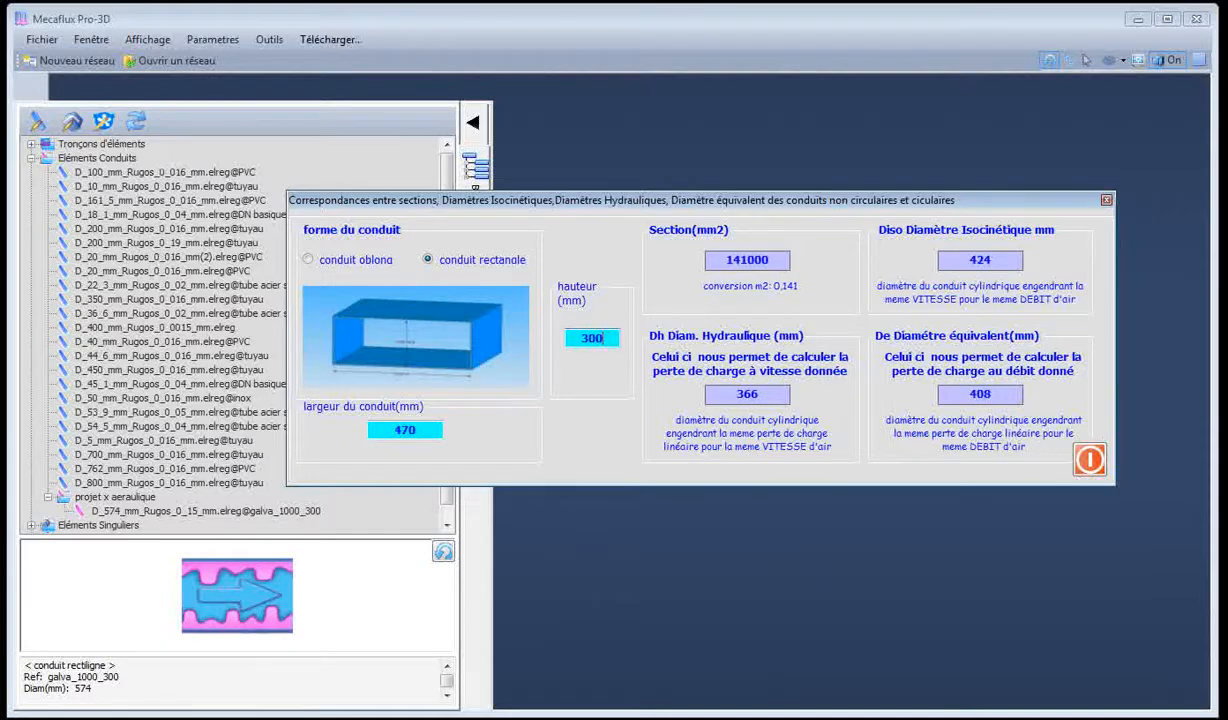
pyautogui.moveTo(966, 393); pyautogui.dragTo(1011, 393)
pyautogui.click(1106, 202)
# Create a duct with internal diameter 408 mm and reference name galva_470_300, and save it to the duct library
pyautogui.click(37, 121)
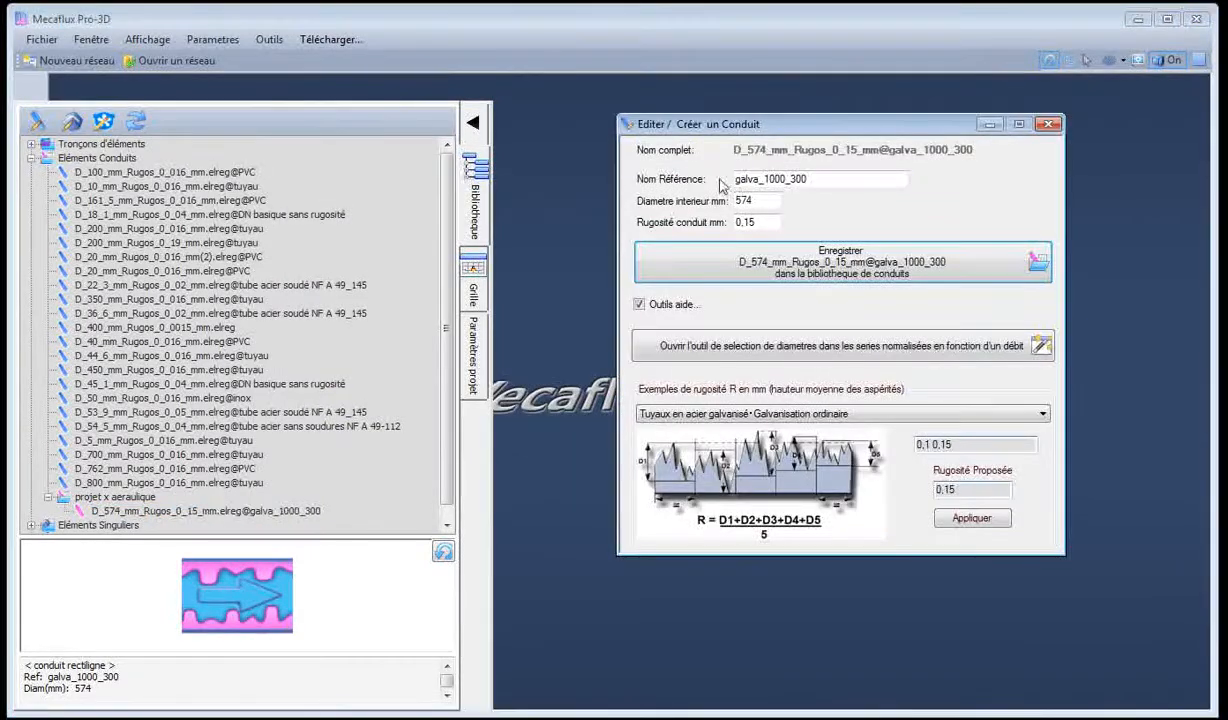
pyautogui.write('408')
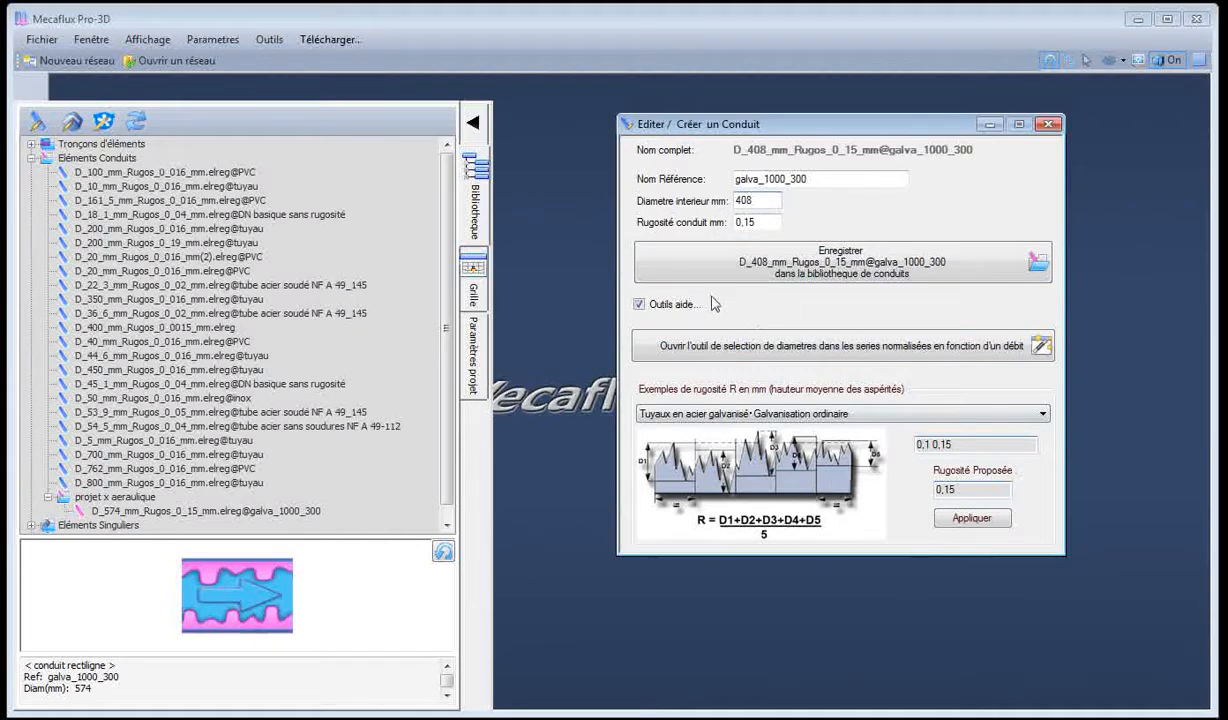
pyautogui.moveTo(767, 179)
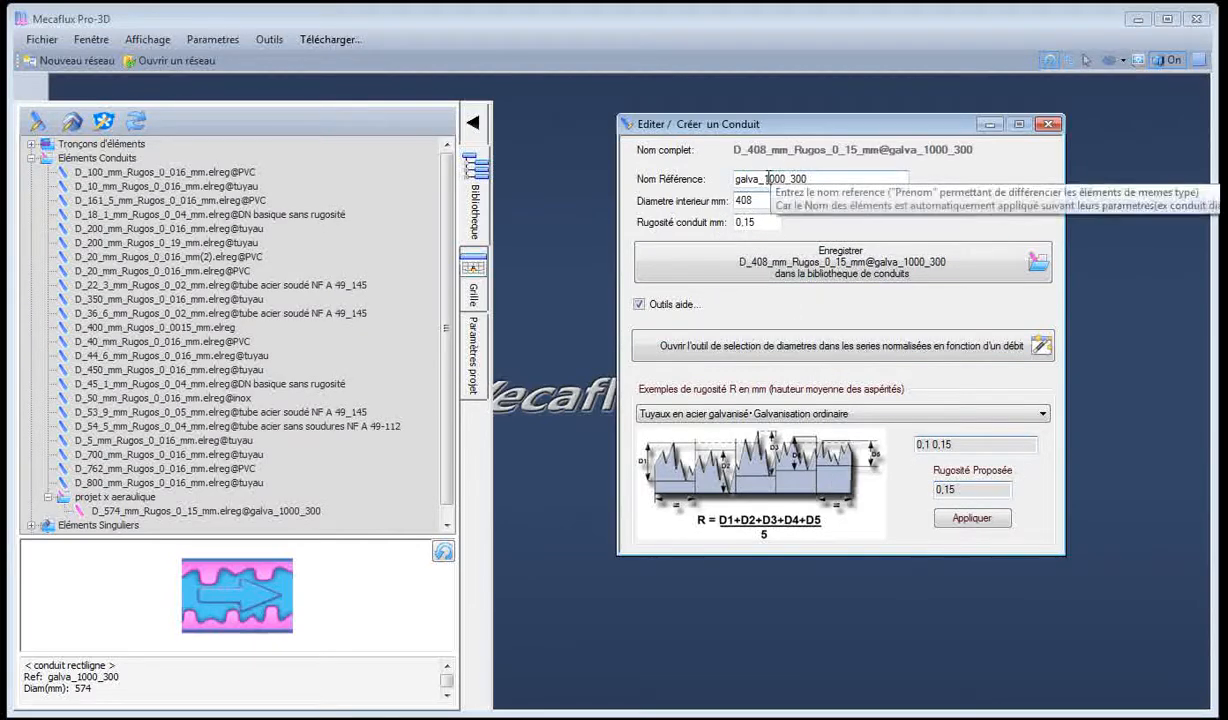
pyautogui.moveTo(765, 179); pyautogui.dragTo(777, 179)
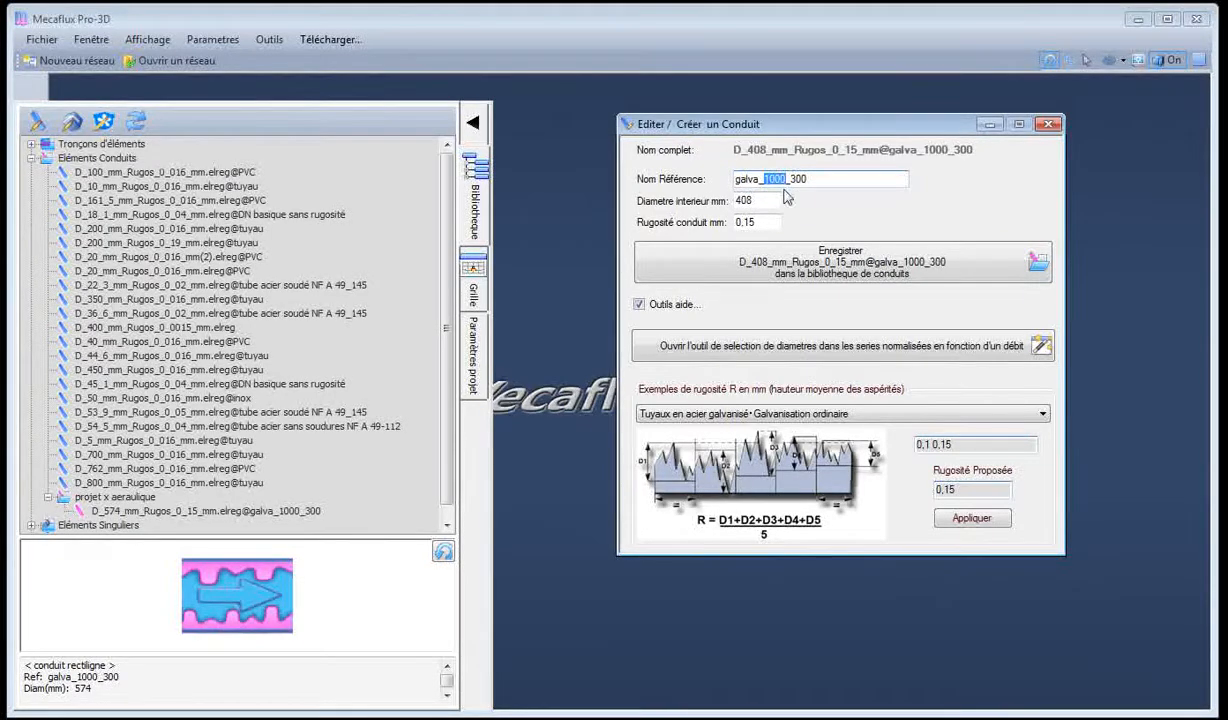
pyautogui.write('470')
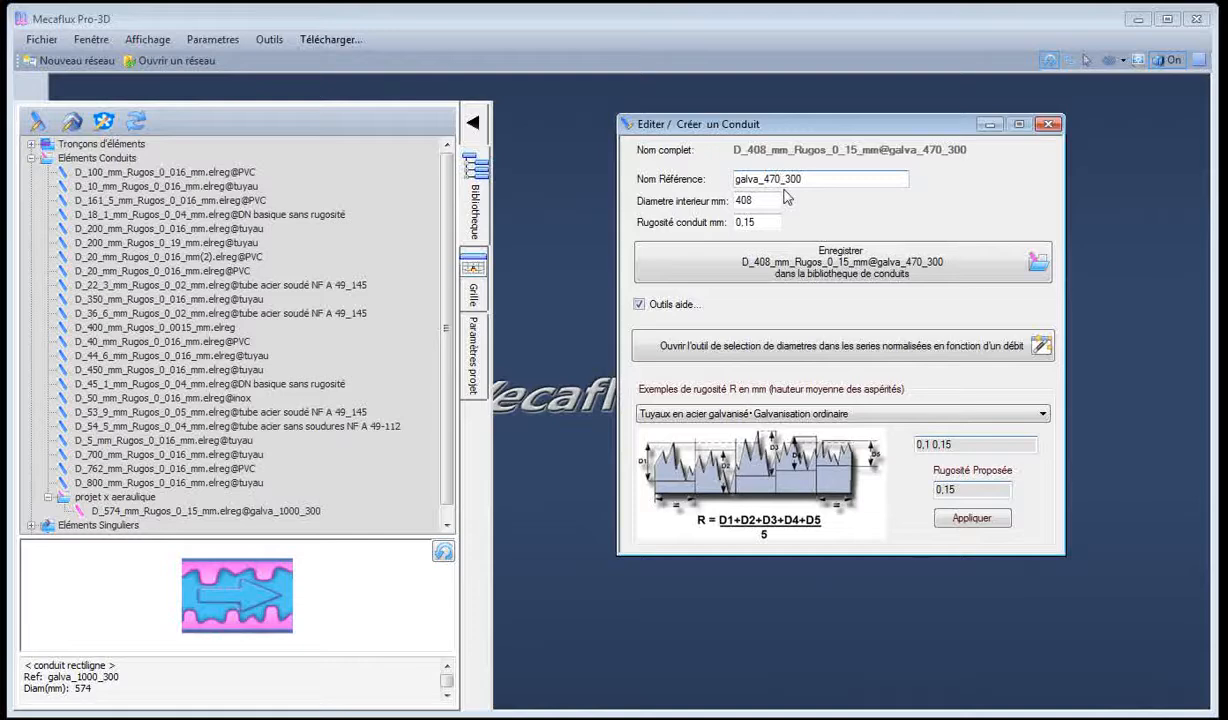
pyautogui.click(813, 272)
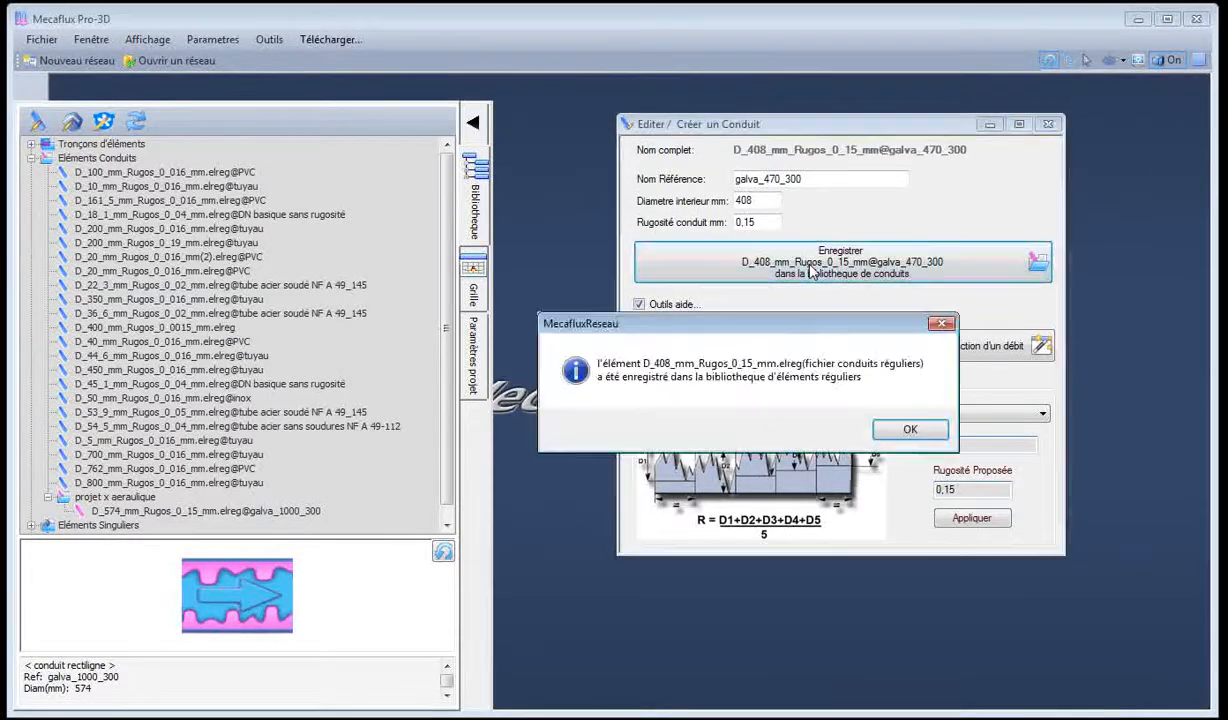
pyautogui.click(902, 426)
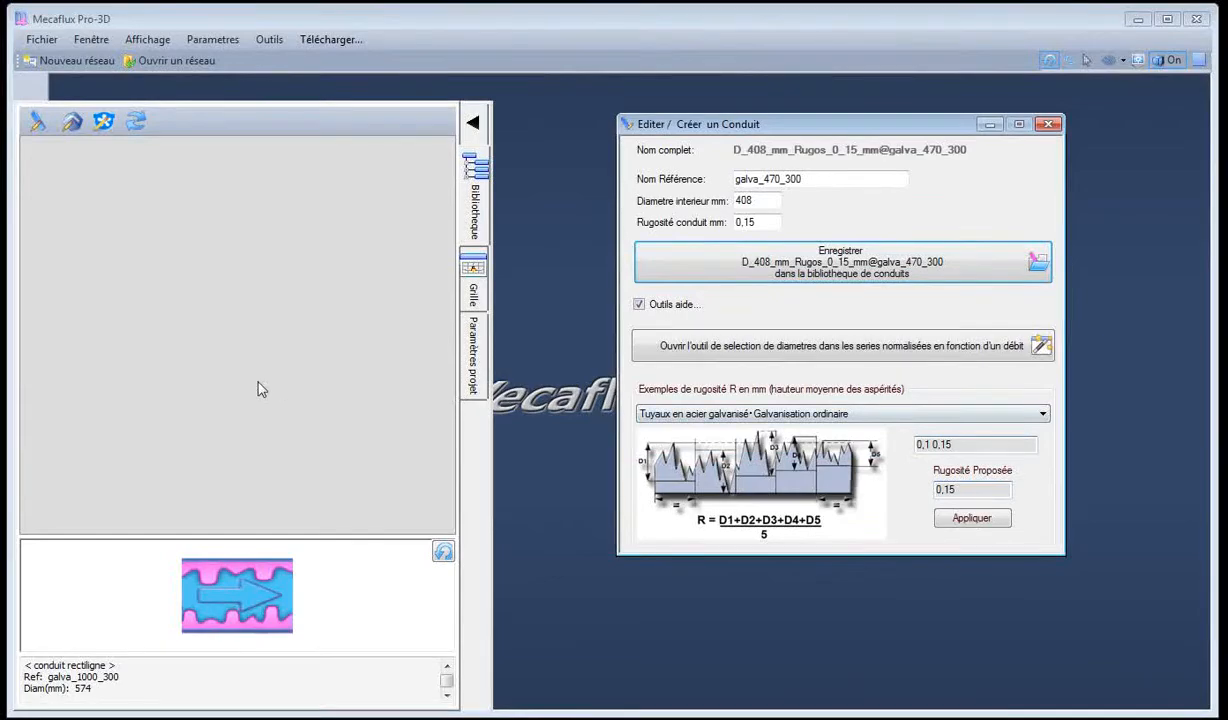
# Move the 408 mm galva_470_300 duct from Eléments Conduits into the projet x aeraulique subfolder
pyautogui.click(32, 187)
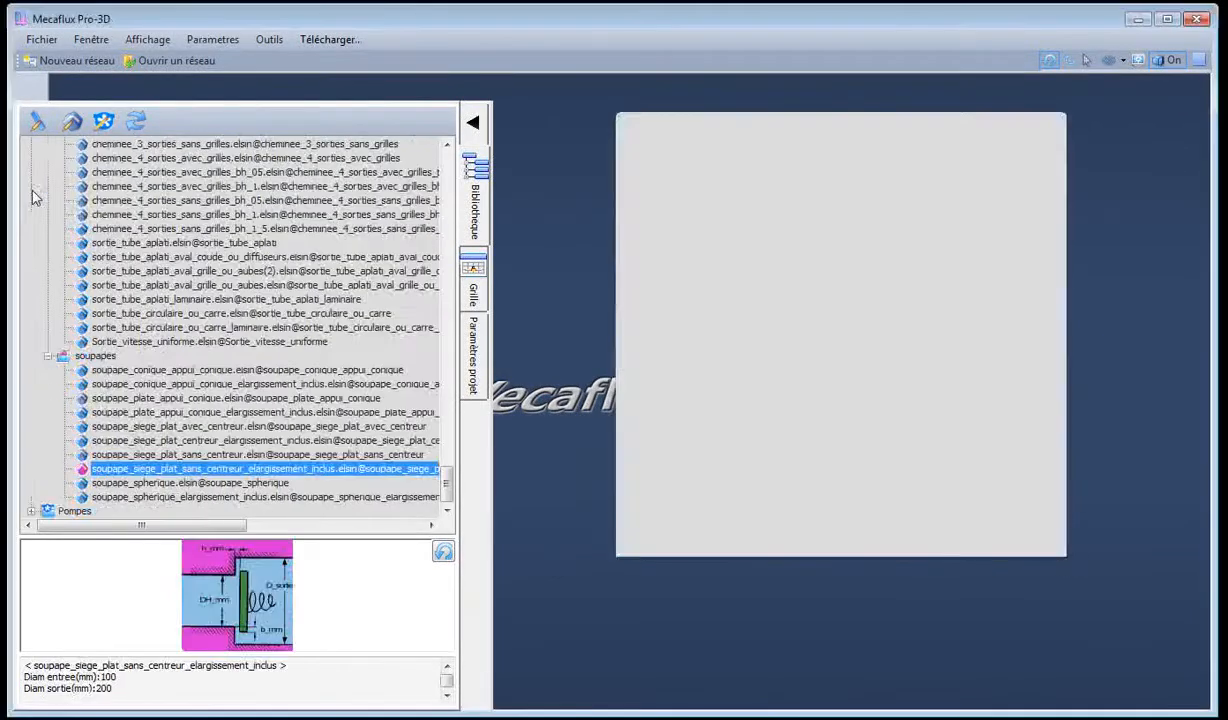
pyautogui.moveTo(443, 489); pyautogui.dragTo(445, 173)
pyautogui.click(146, 330)
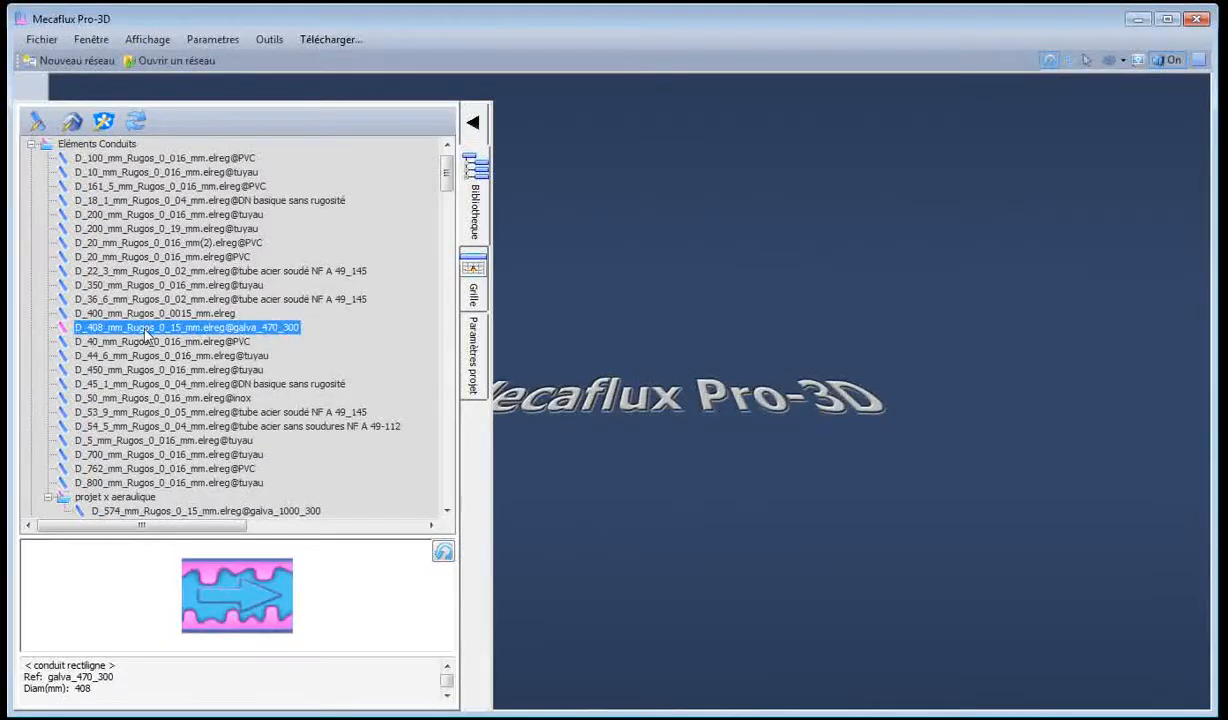
pyautogui.moveTo(146, 330); pyautogui.dragTo(121, 500)
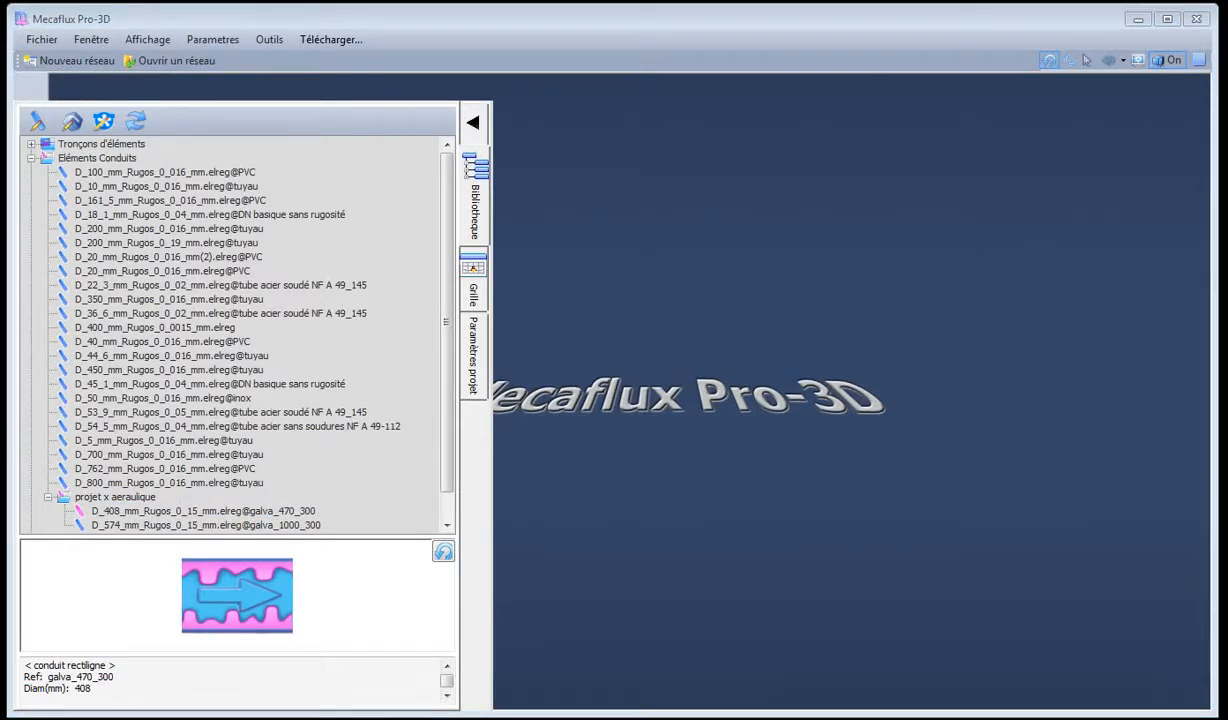
# Check the plan's next duct and calculate the equivalent diameter of a rectangular duct 650 mm wide and 300 mm high
pyautogui.hotkey('alt', 'Tab')
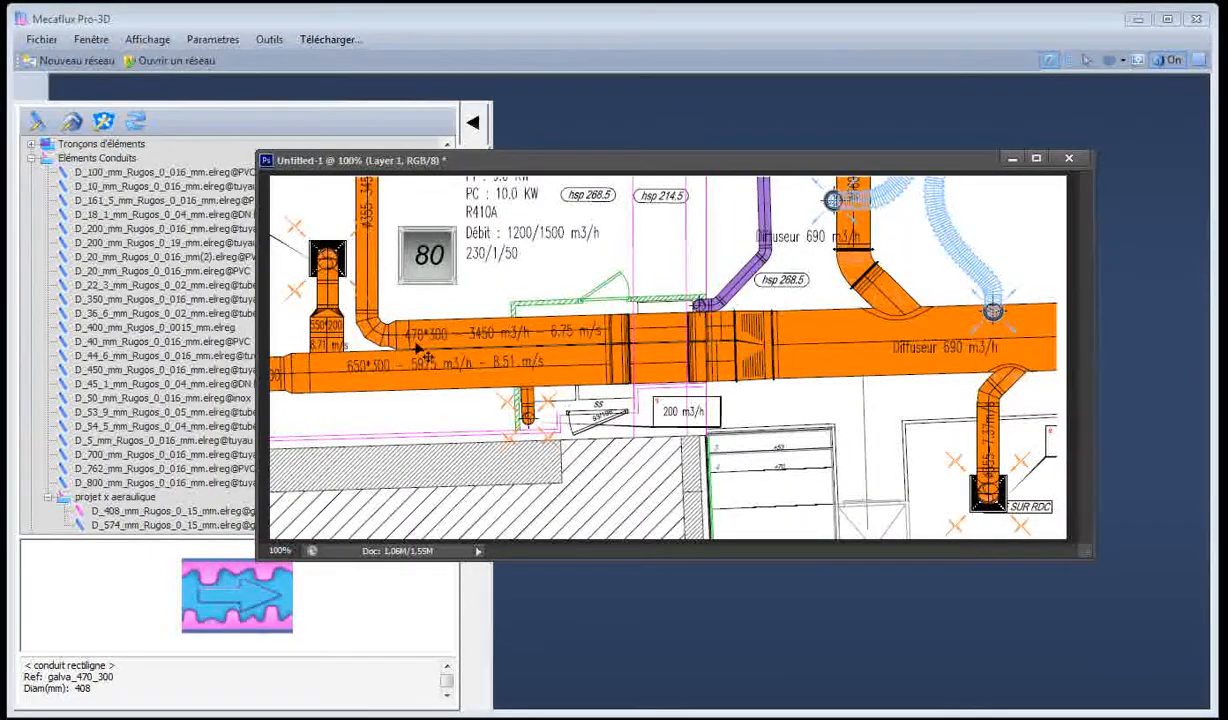
pyautogui.click(1012, 158)
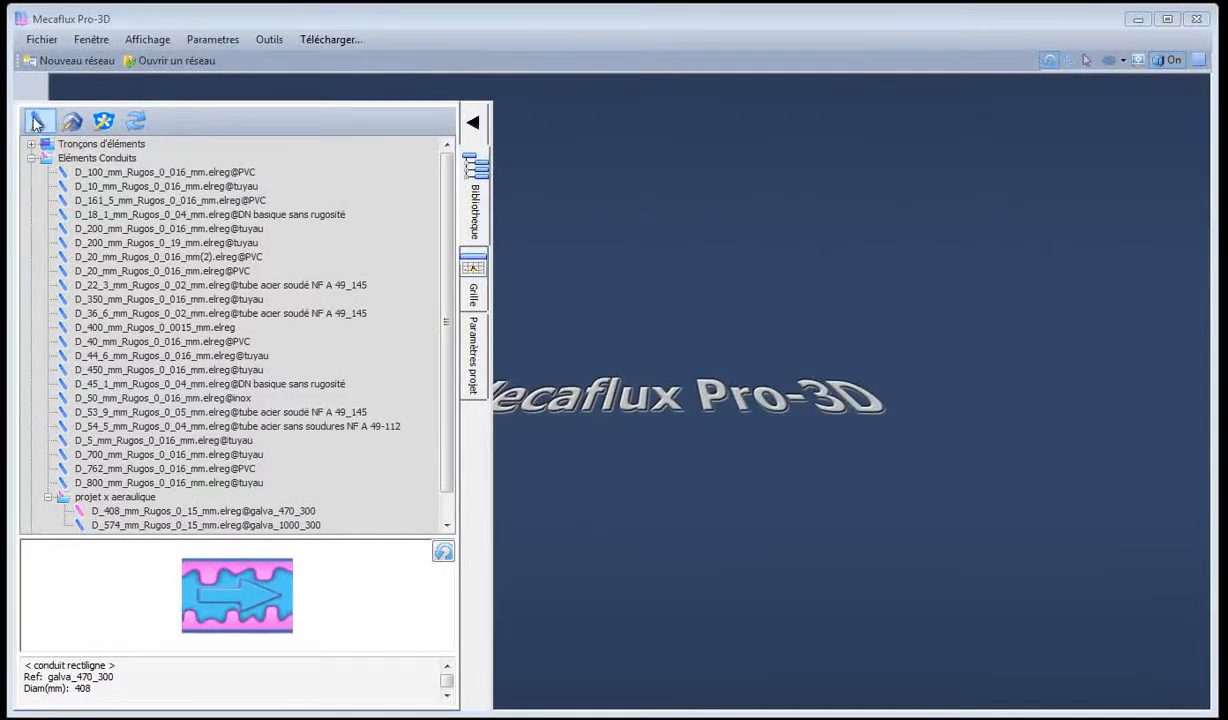
pyautogui.click(269, 39)
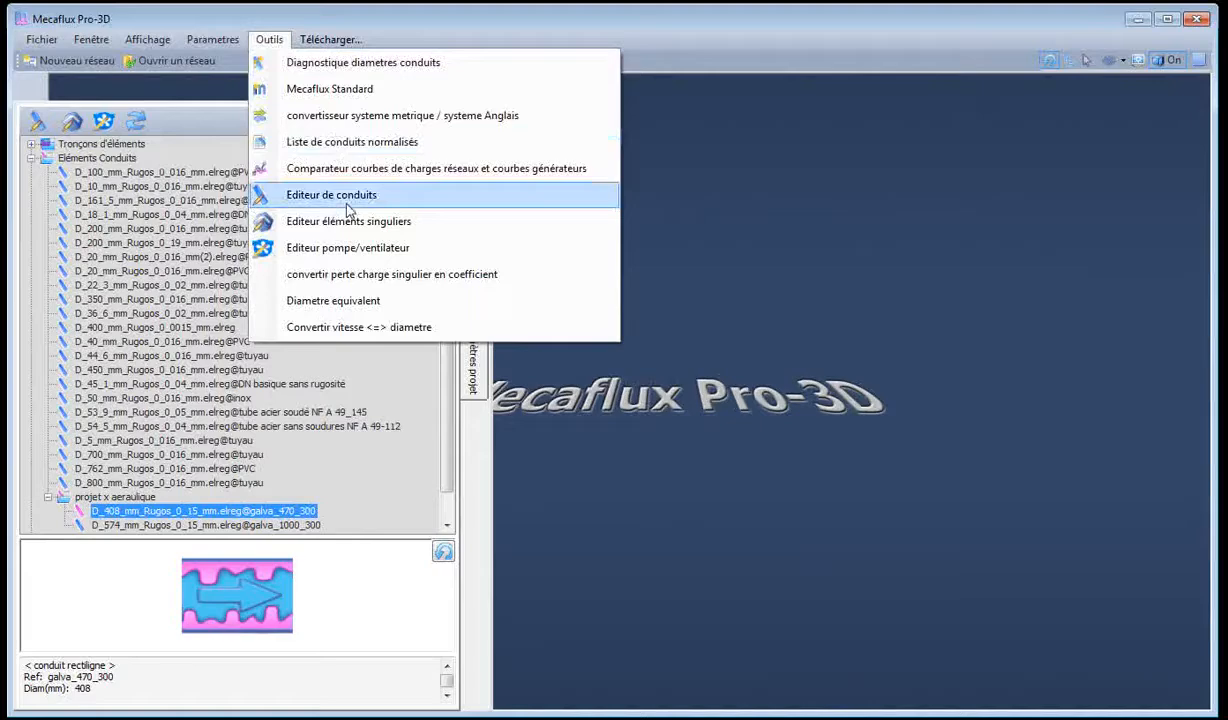
pyautogui.click(300, 299)
pyautogui.click(757, 394)
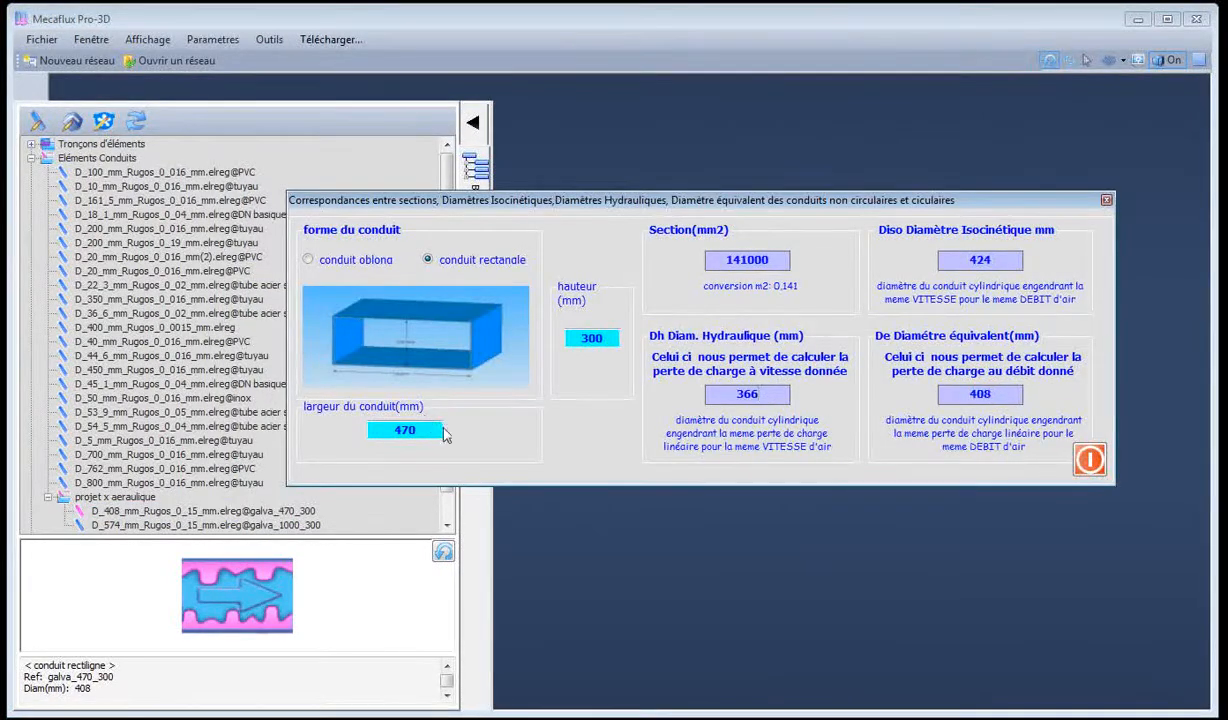
pyautogui.moveTo(432, 434); pyautogui.dragTo(383, 432)
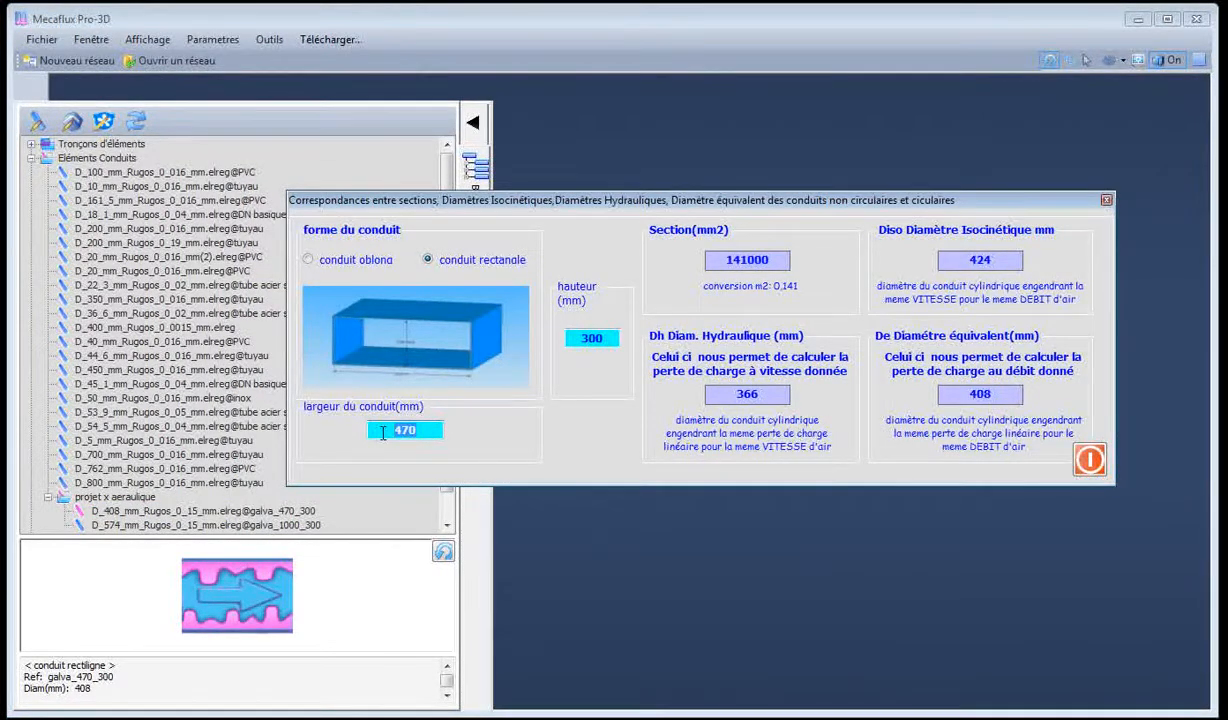
pyautogui.write('650')
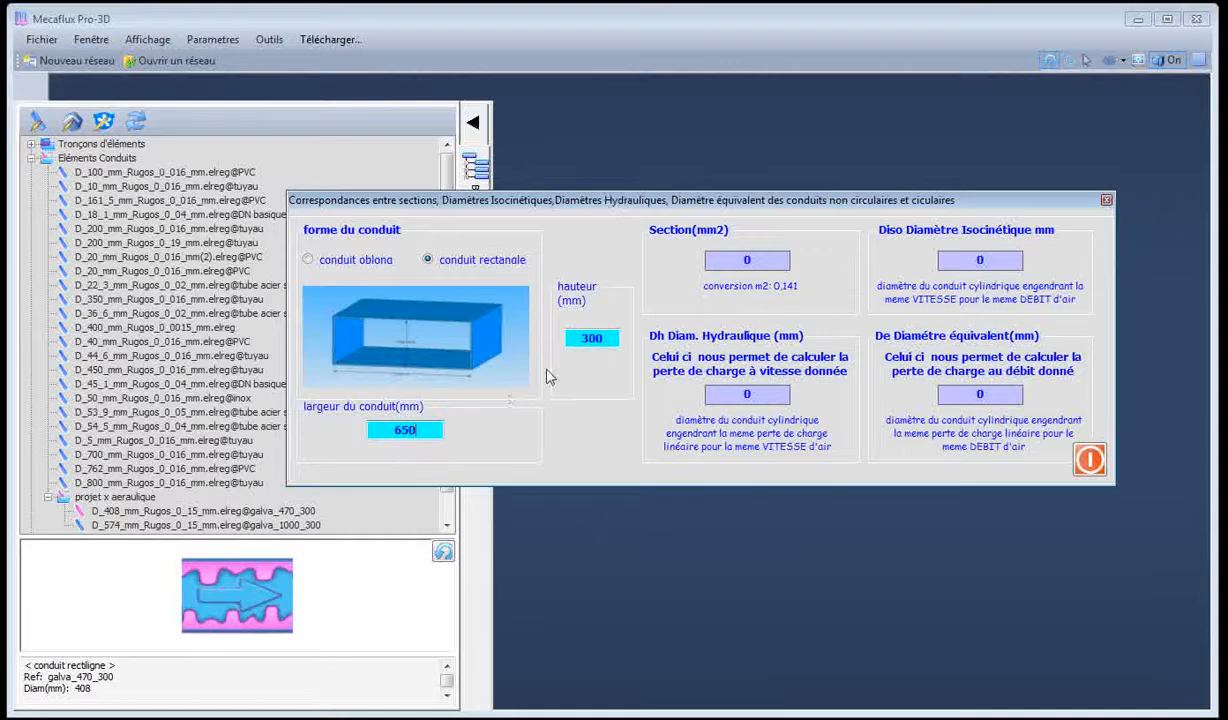
pyautogui.press('Return')
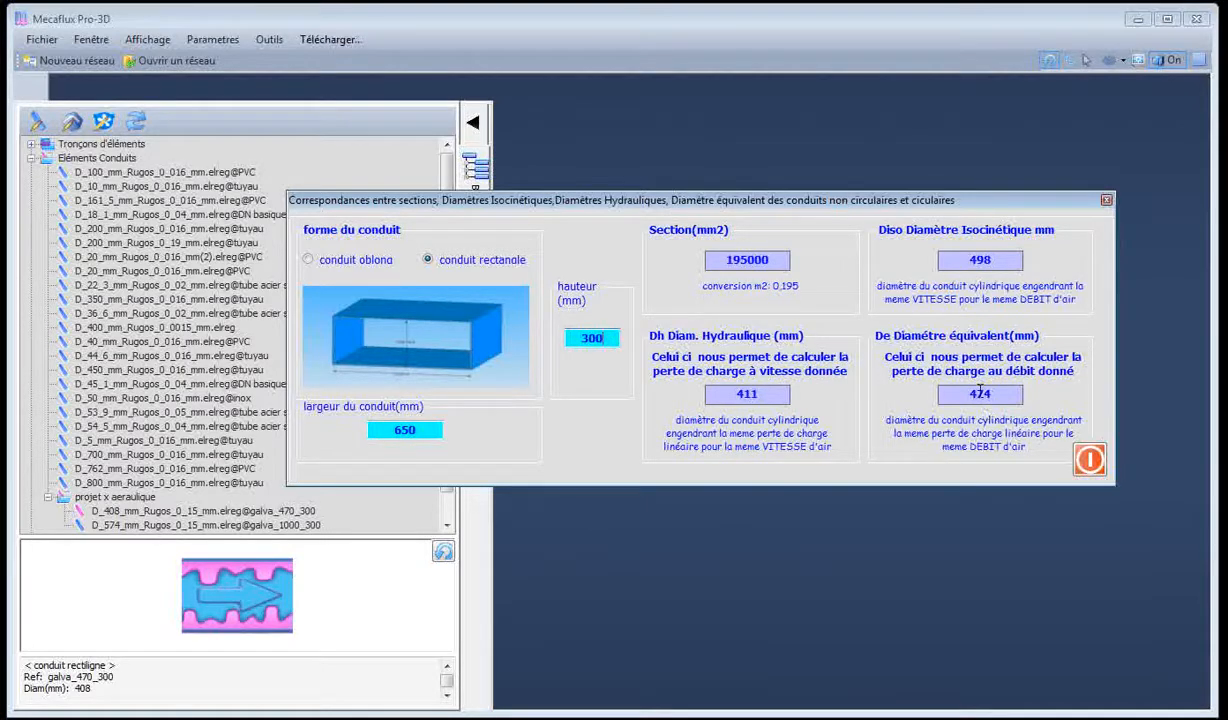
pyautogui.moveTo(960, 398); pyautogui.dragTo(1008, 394)
pyautogui.click(1106, 201)
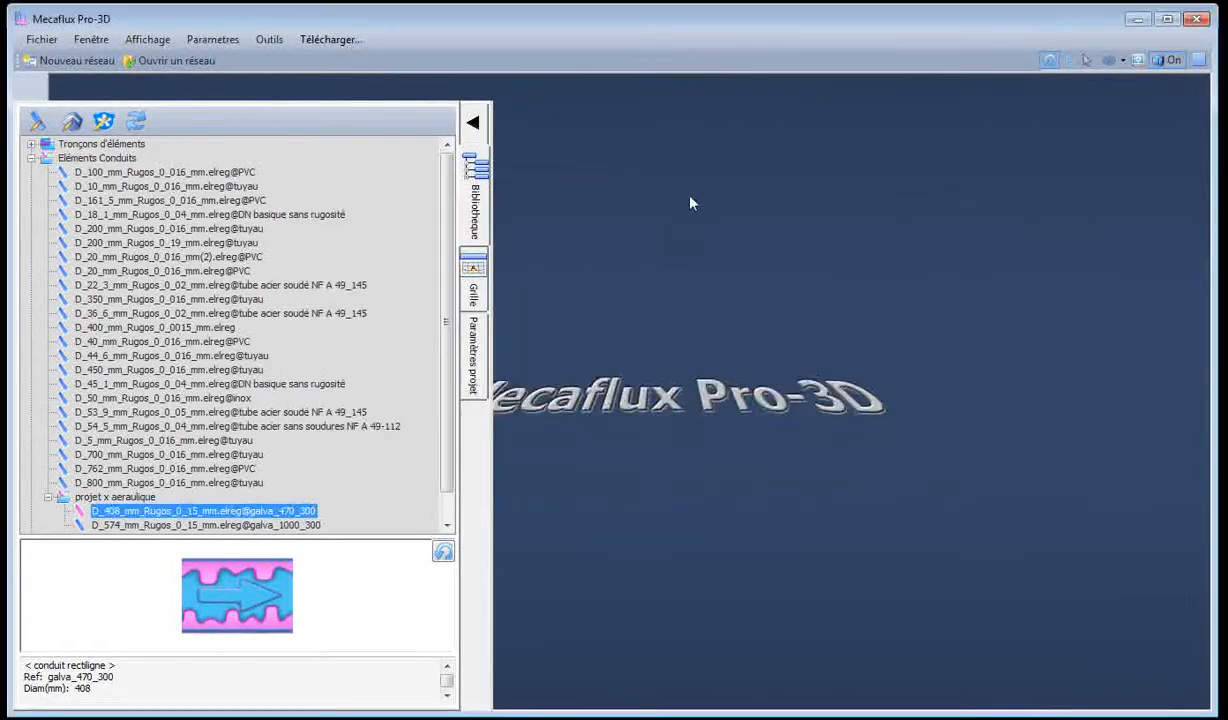
# Create a duct with internal diameter 474 mm and reference name galva_650_300, and save it to the duct library
pyautogui.click(36, 121)
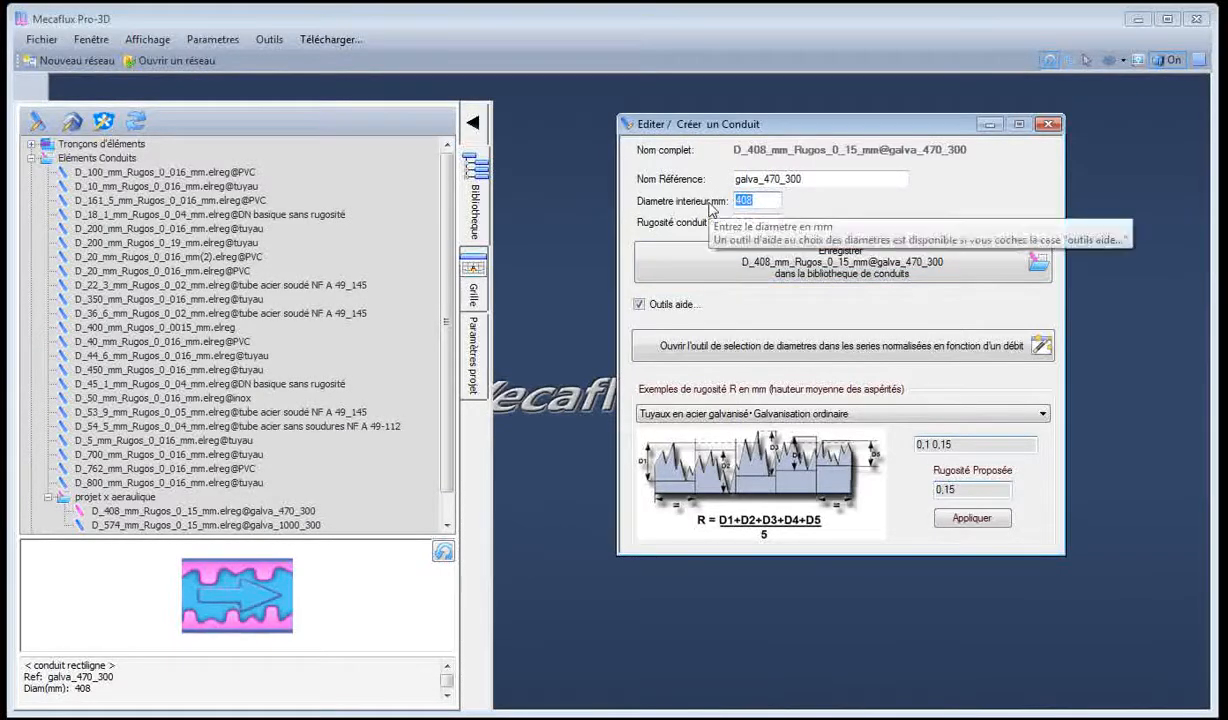
pyautogui.press('BackSpace')
pyautogui.press('BackSpace')
pyautogui.write('74')
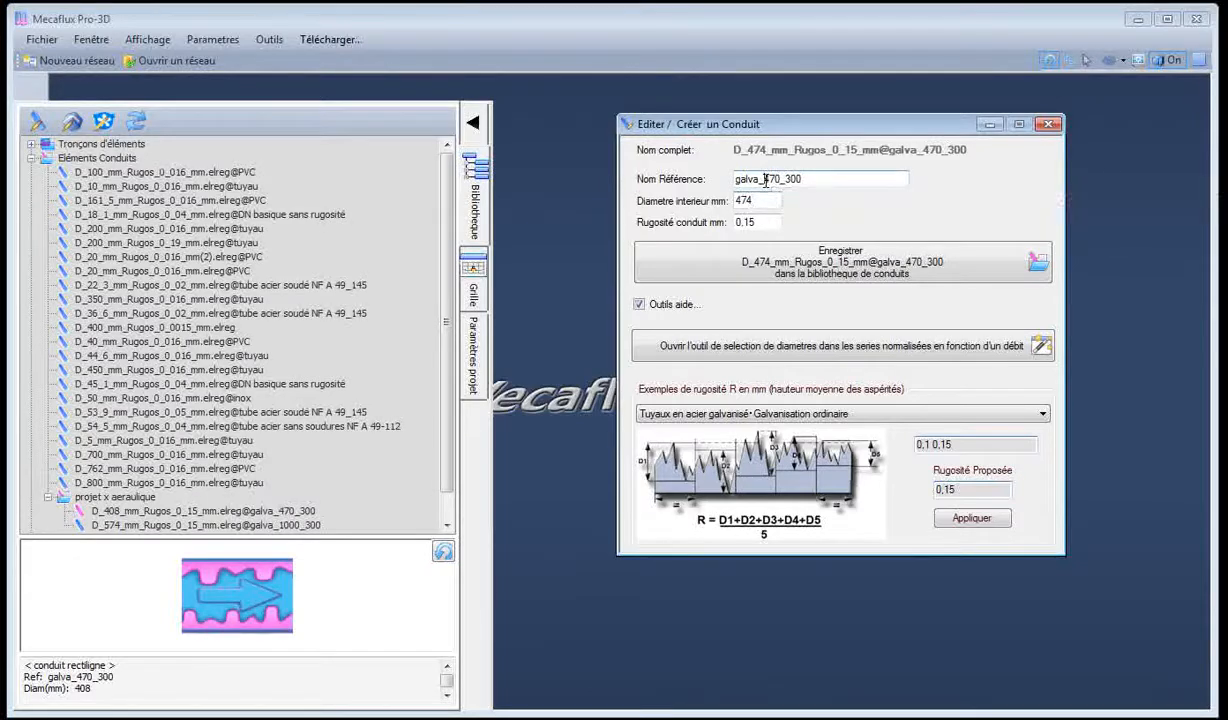
pyautogui.moveTo(764, 179); pyautogui.dragTo(780, 180)
pyautogui.write('650')
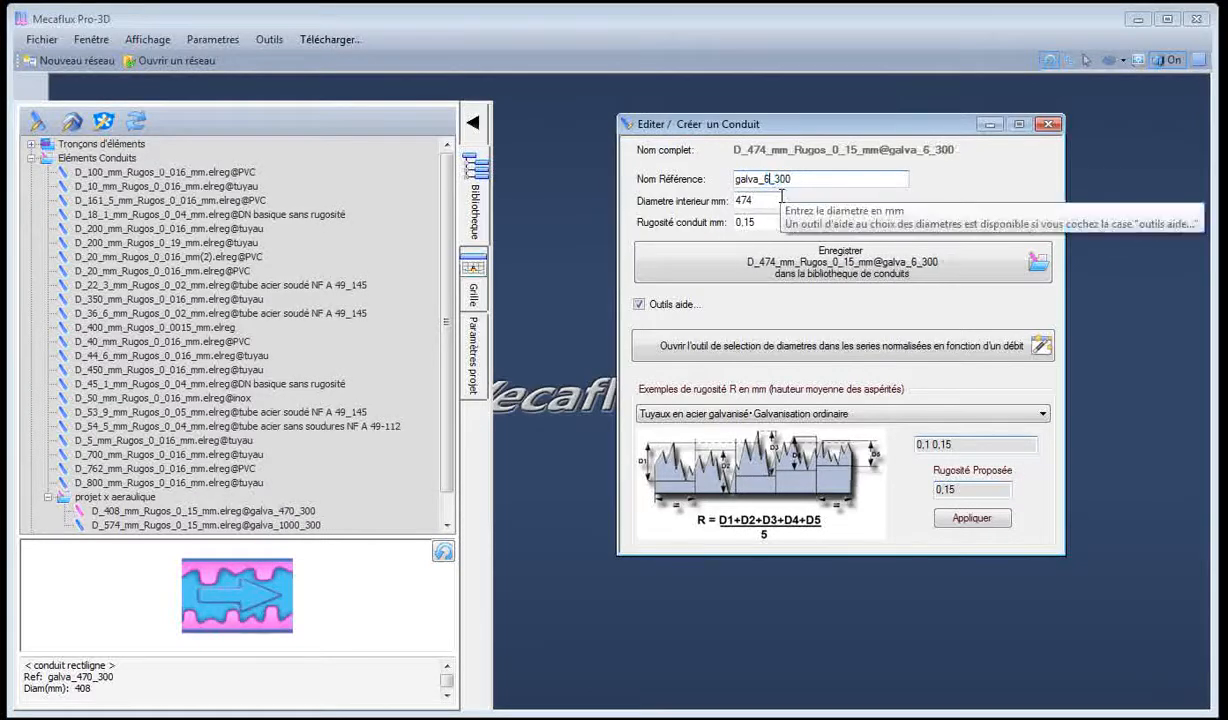
pyautogui.click(760, 264)
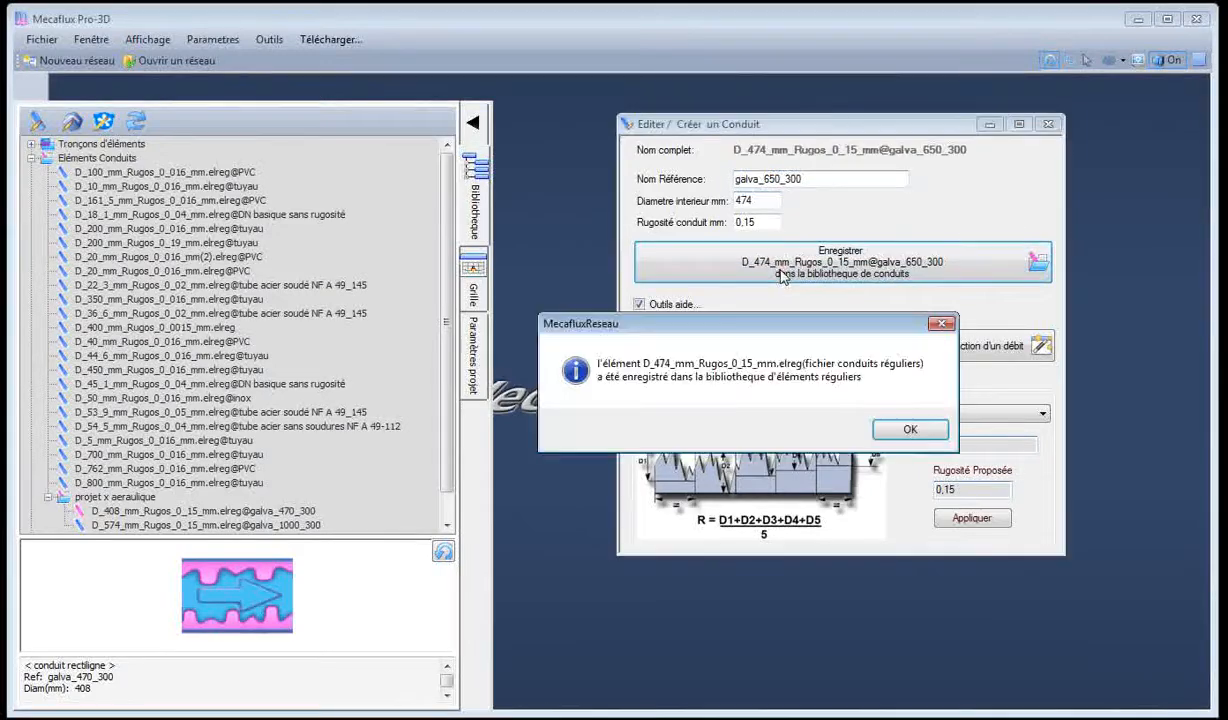
pyautogui.click(911, 436)
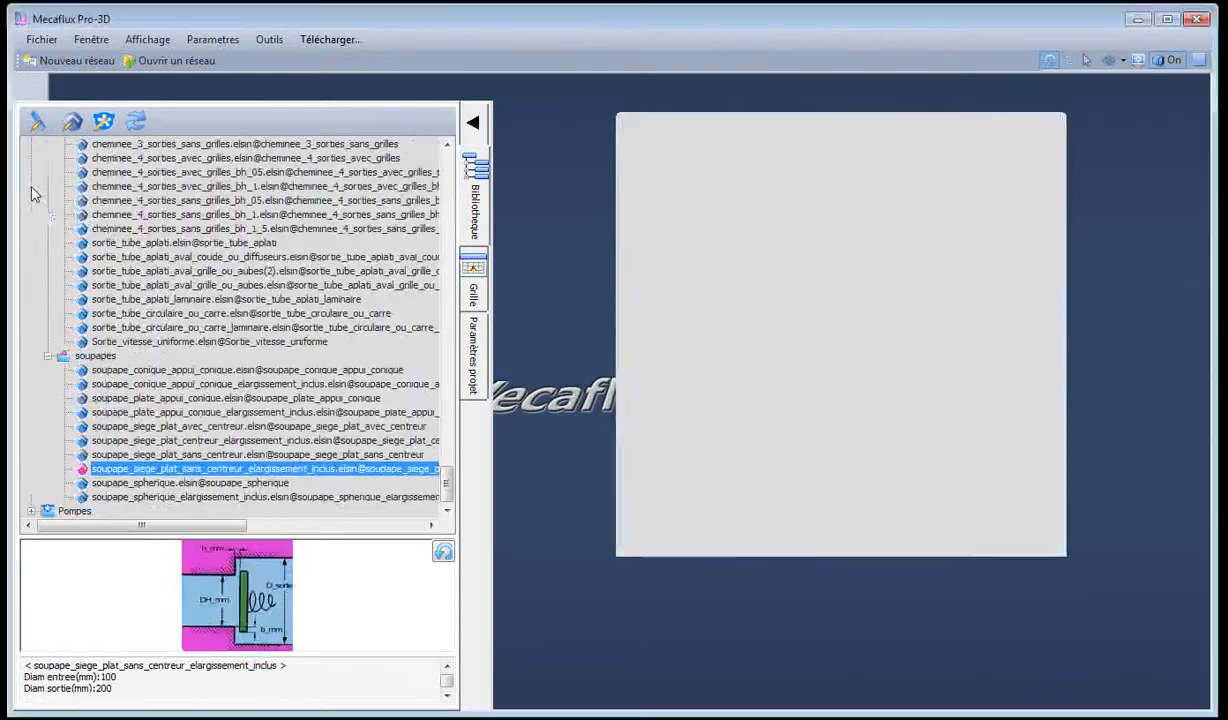
# Move the 474 mm galva_650_300 duct from Eléments Conduits into the projet x aeraulique subfolder
pyautogui.moveTo(447, 481); pyautogui.dragTo(446, 165)
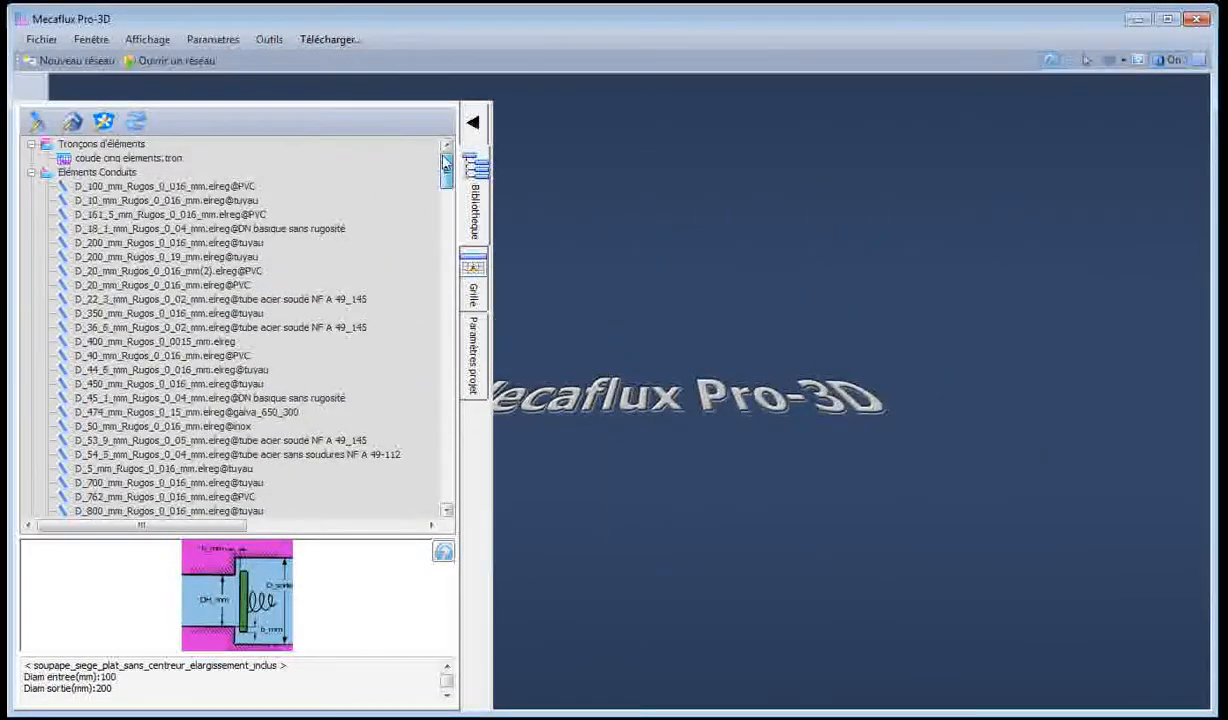
pyautogui.scroll(-2, 446, 165)
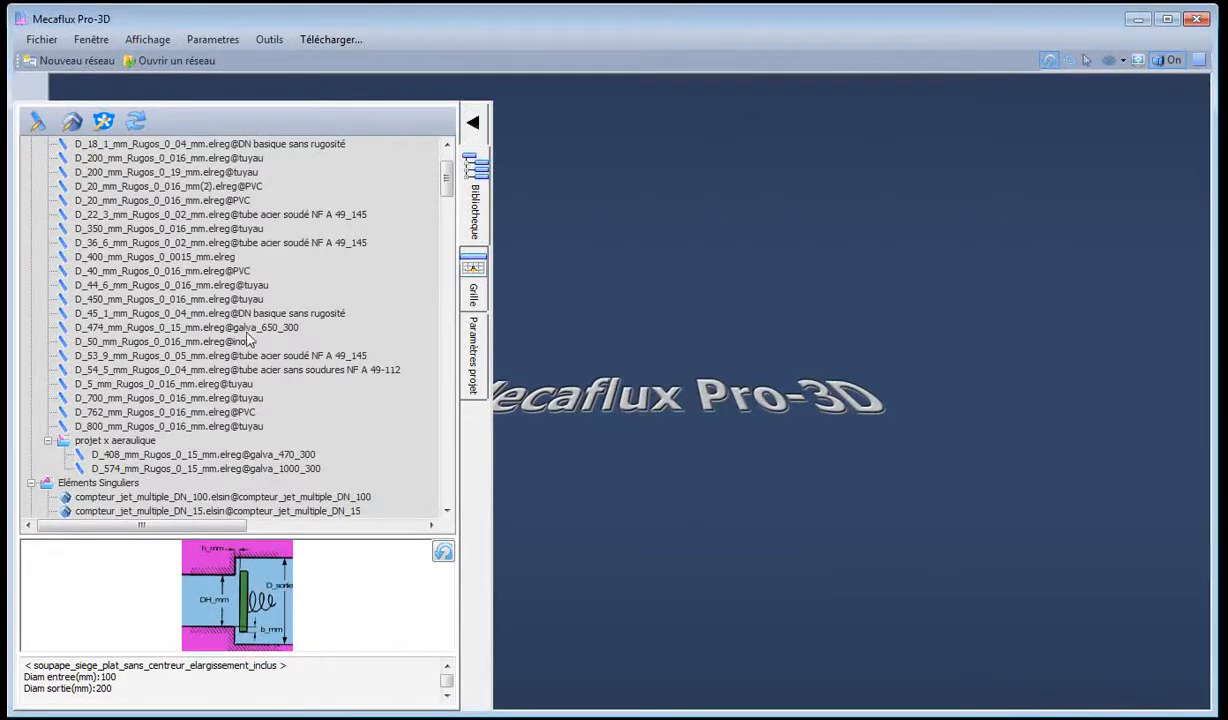
pyautogui.click(245, 330)
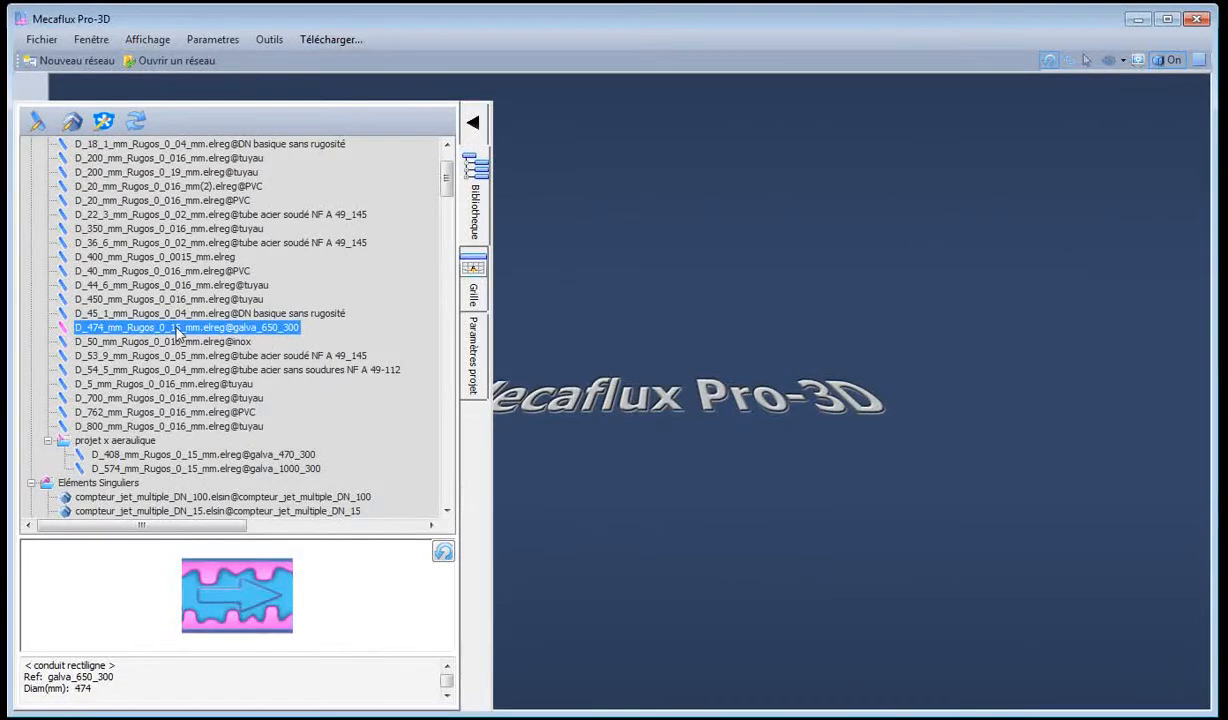
pyautogui.moveTo(177, 330); pyautogui.dragTo(113, 443)
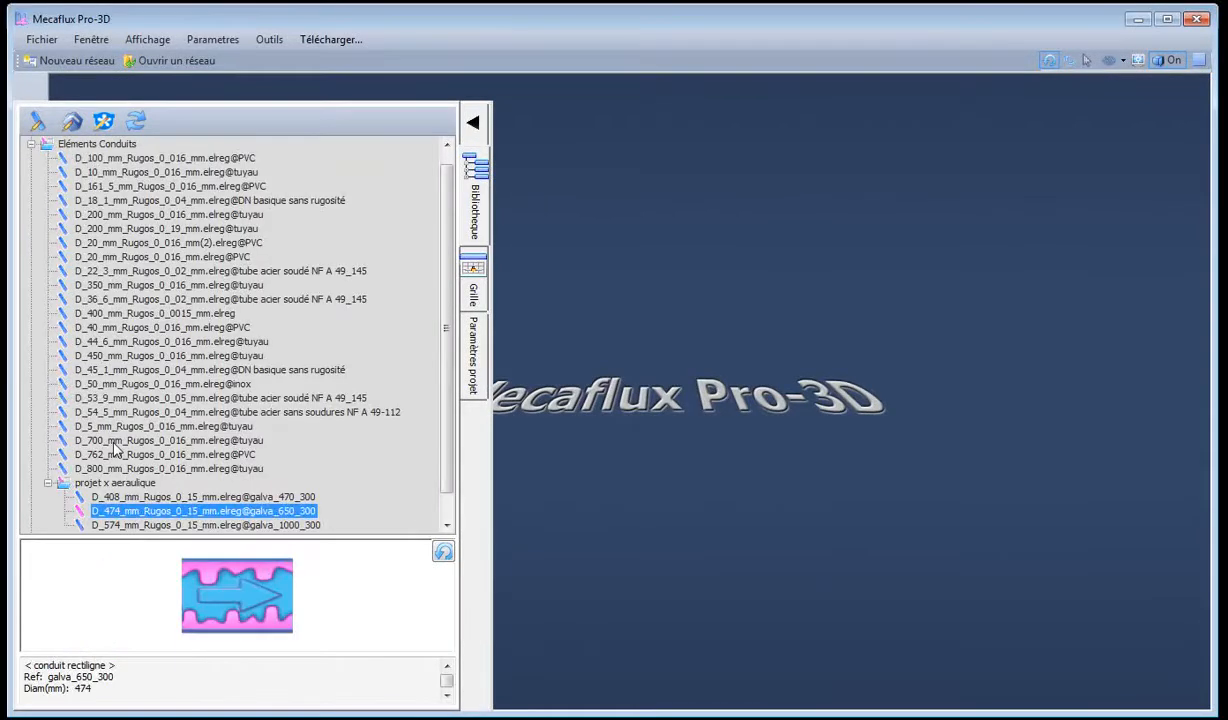
pyautogui.scroll(-1, 170, 470)
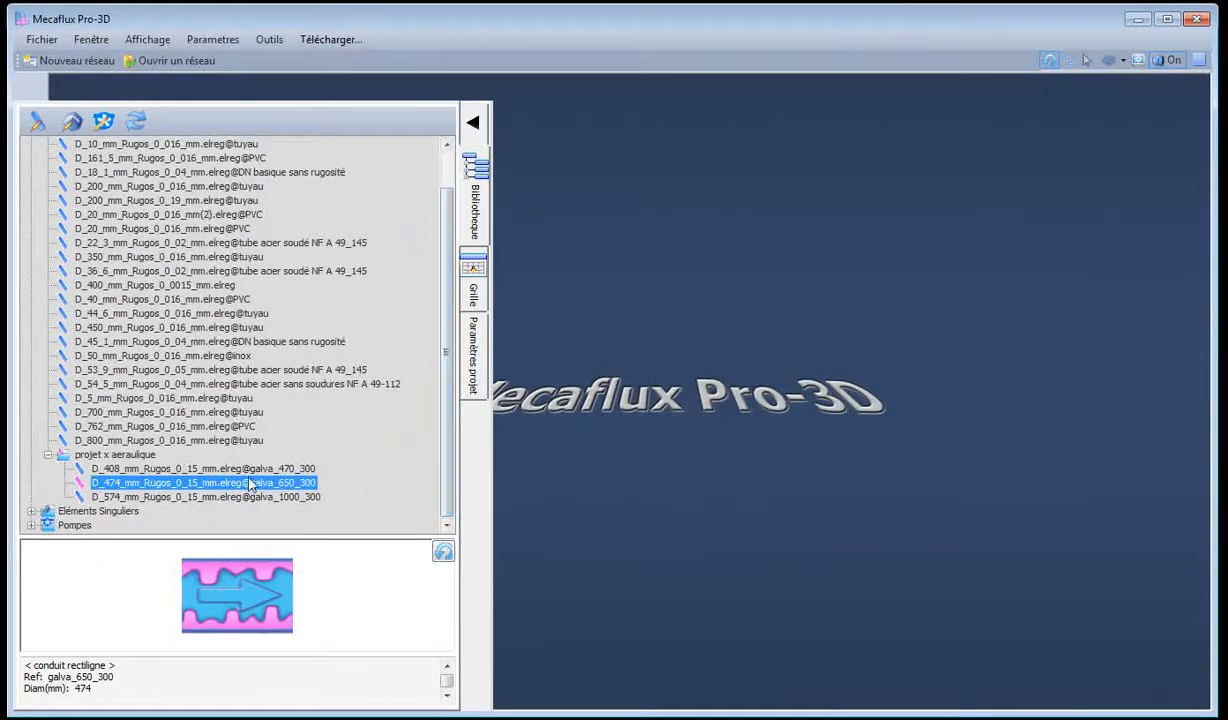
# Examine the main duct, its separation and its branches on the ventilation plan, and return to the duct library
pyautogui.click(250, 497)
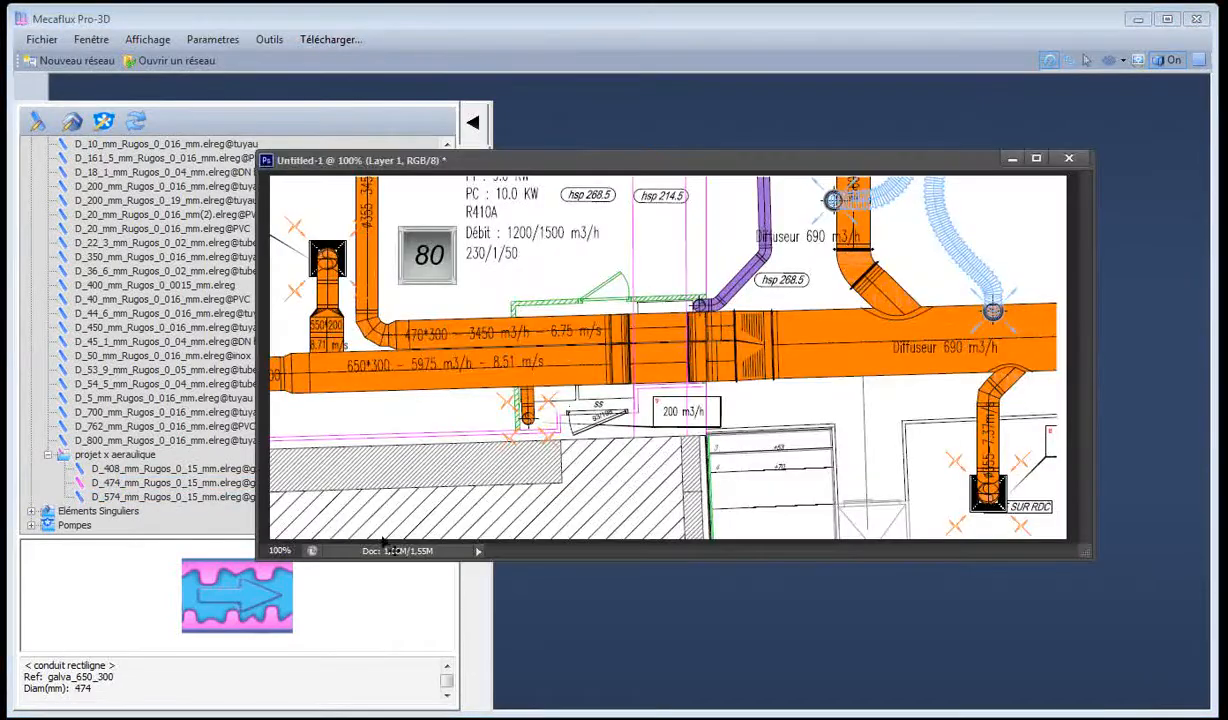
pyautogui.moveTo(972, 167); pyautogui.dragTo(920, 177)
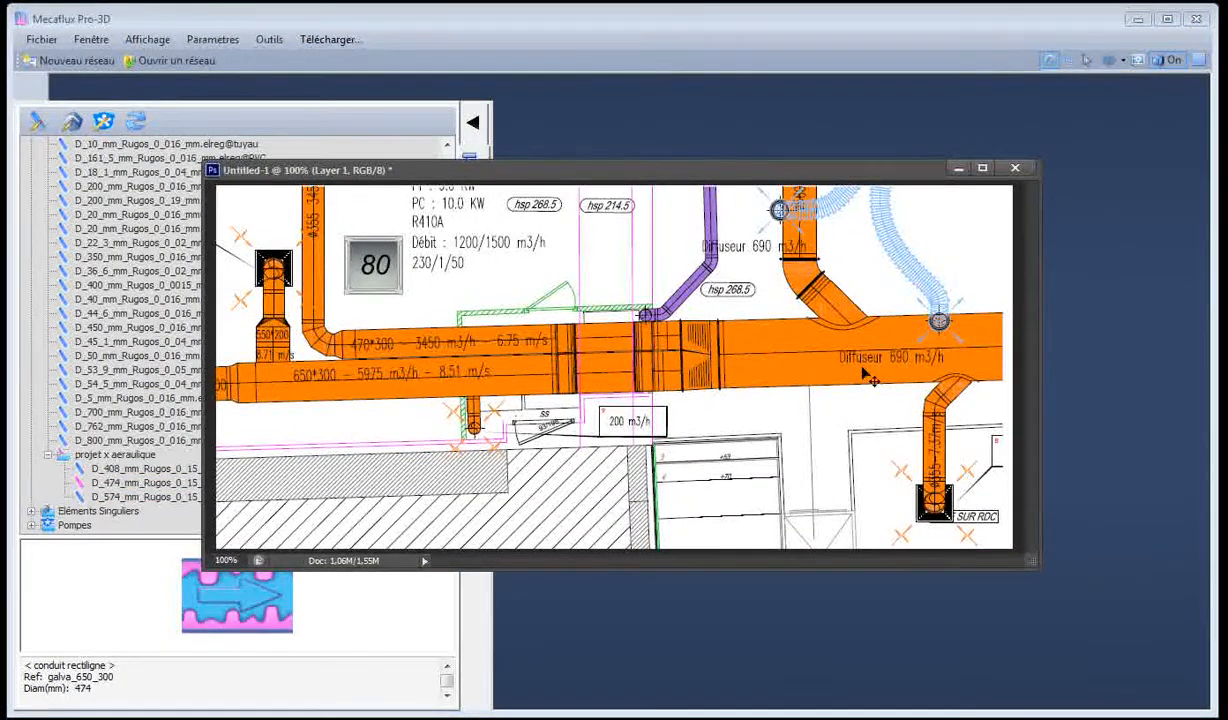
pyautogui.moveTo(866, 172); pyautogui.dragTo(746, 180)
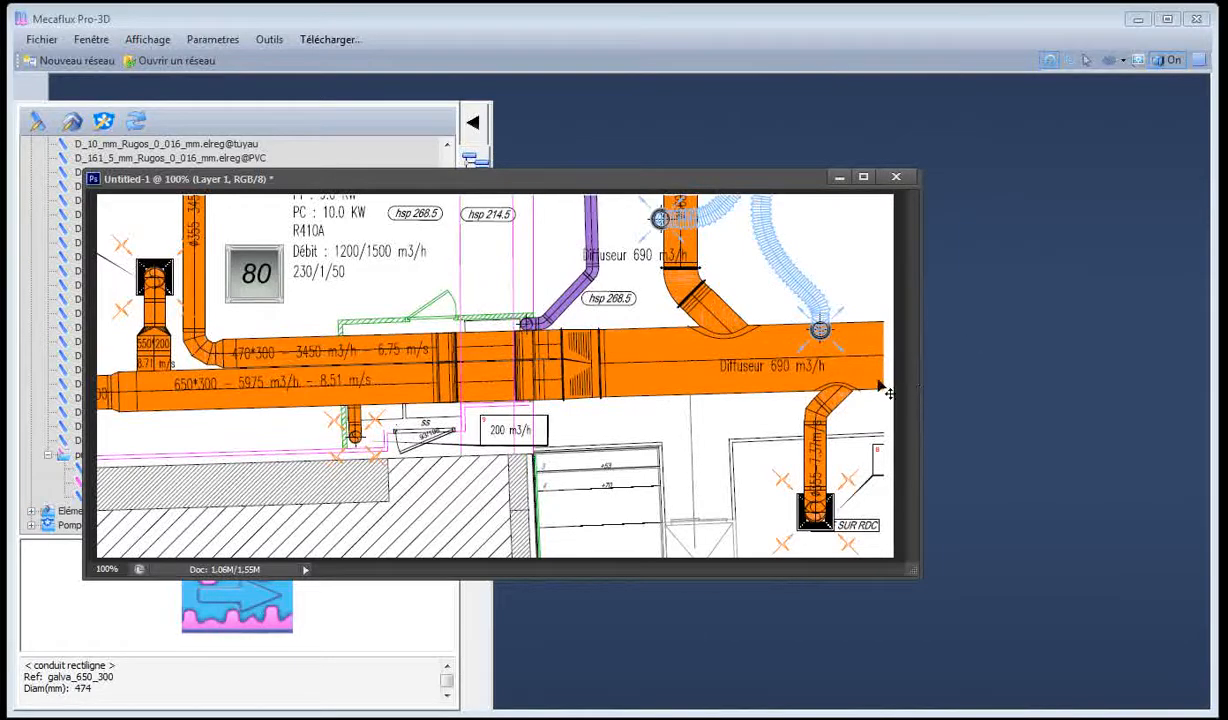
pyautogui.moveTo(671, 184); pyautogui.dragTo(971, 323)
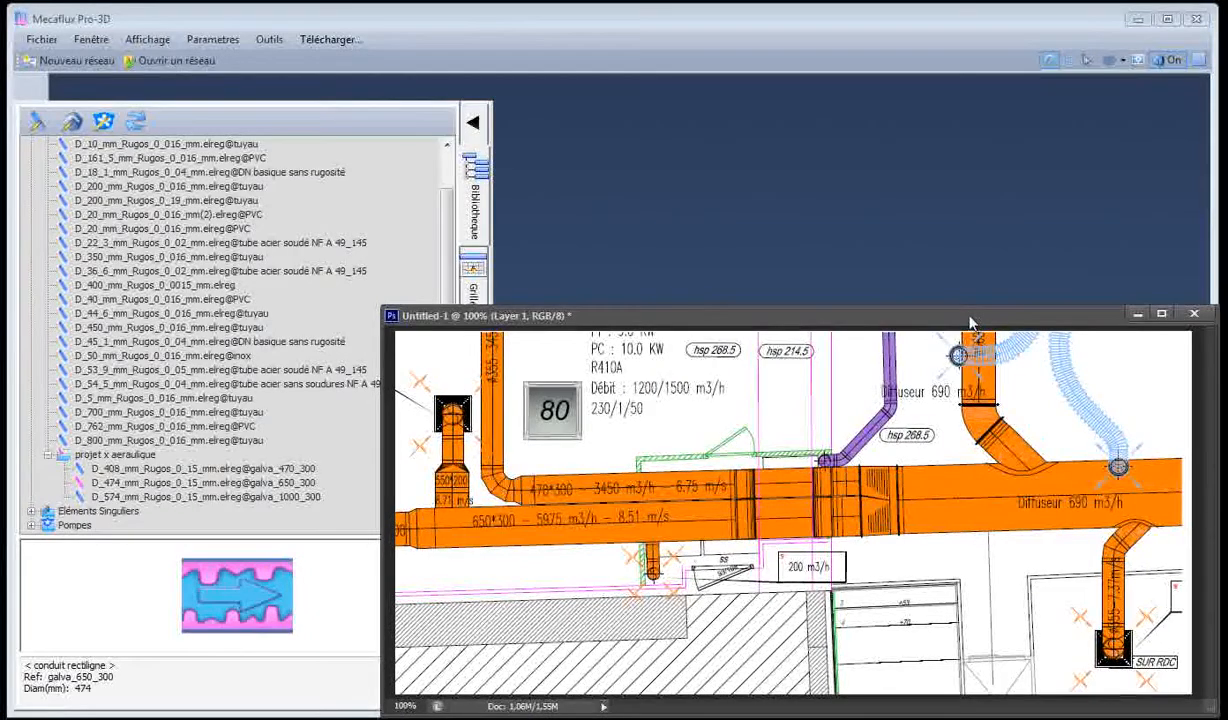
pyautogui.click(677, 230)
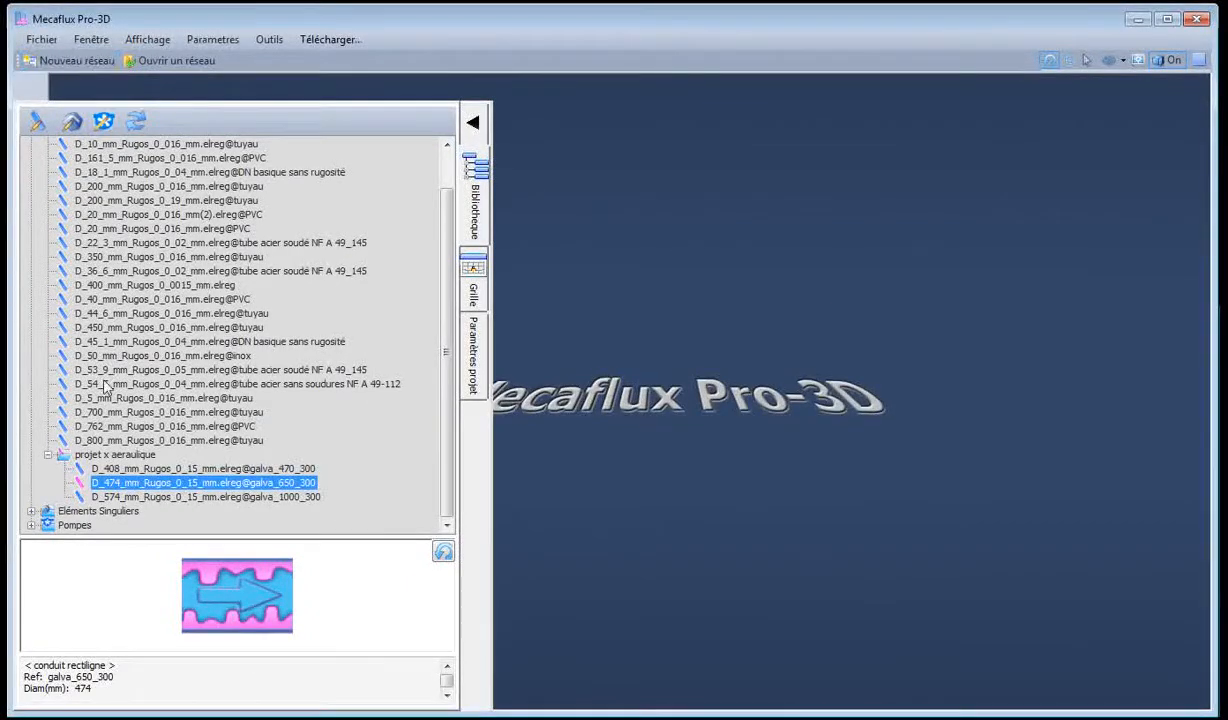
# Start a new network with the 574 mm galva_1000_300 duct, 1 m long, with its outlet at X -1, Y 0, Z 0
pyautogui.click(116, 496)
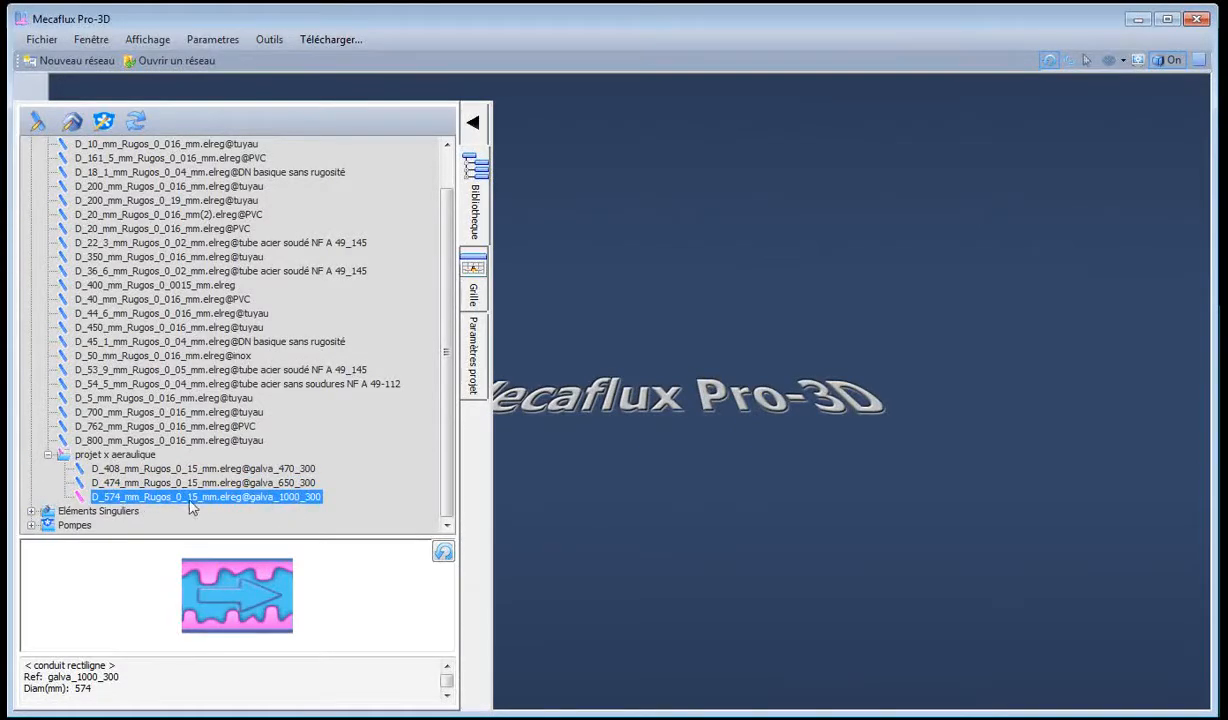
pyautogui.moveTo(237, 427); pyautogui.dragTo(690, 274)
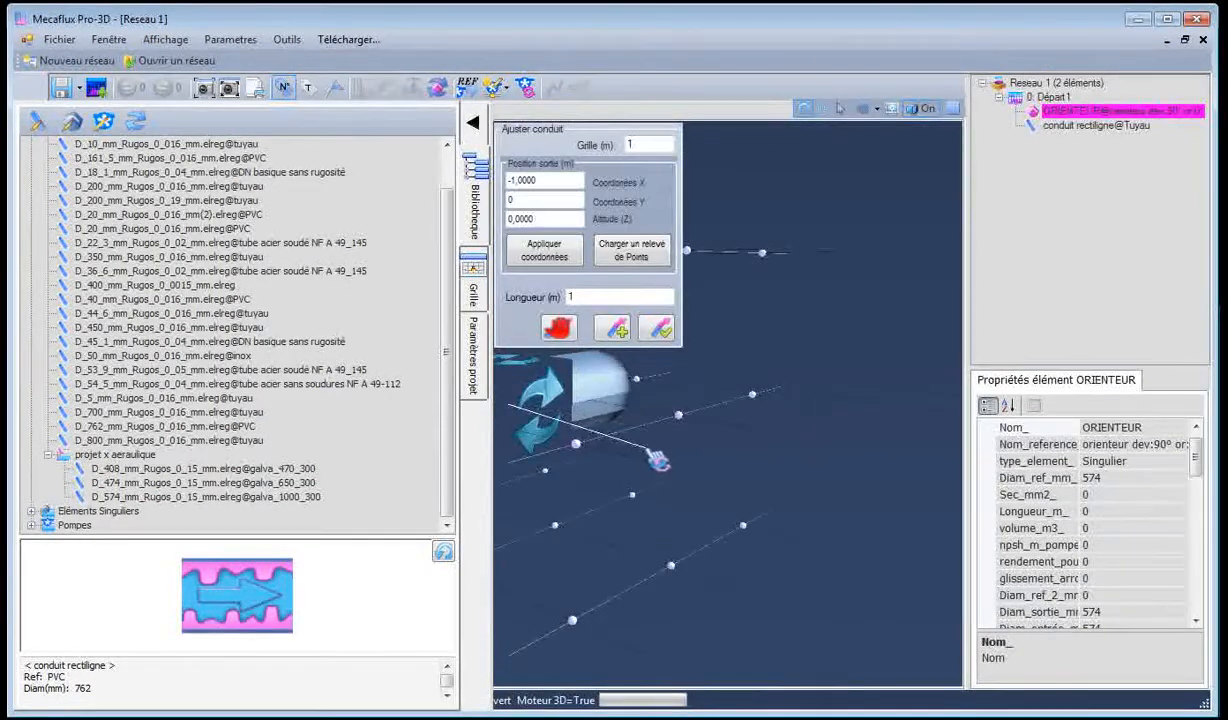
pyautogui.scroll(-2, 642, 482)
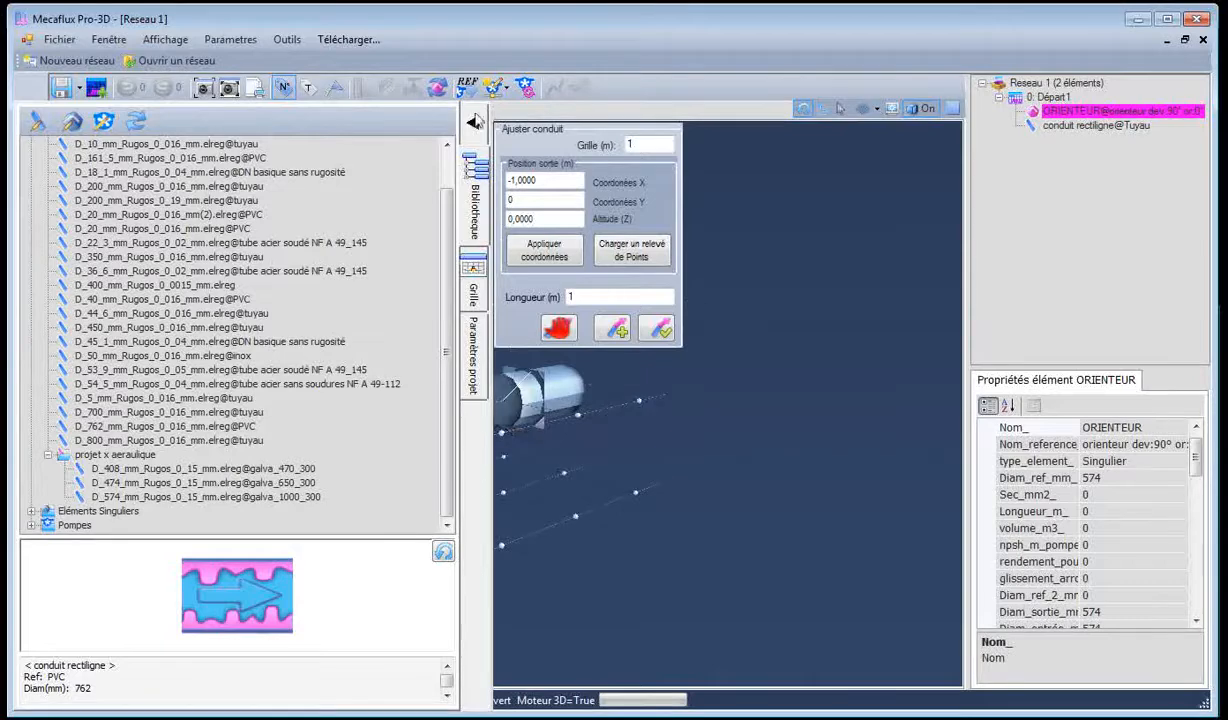
pyautogui.click(472, 122)
pyautogui.moveTo(584, 460); pyautogui.dragTo(470, 470)
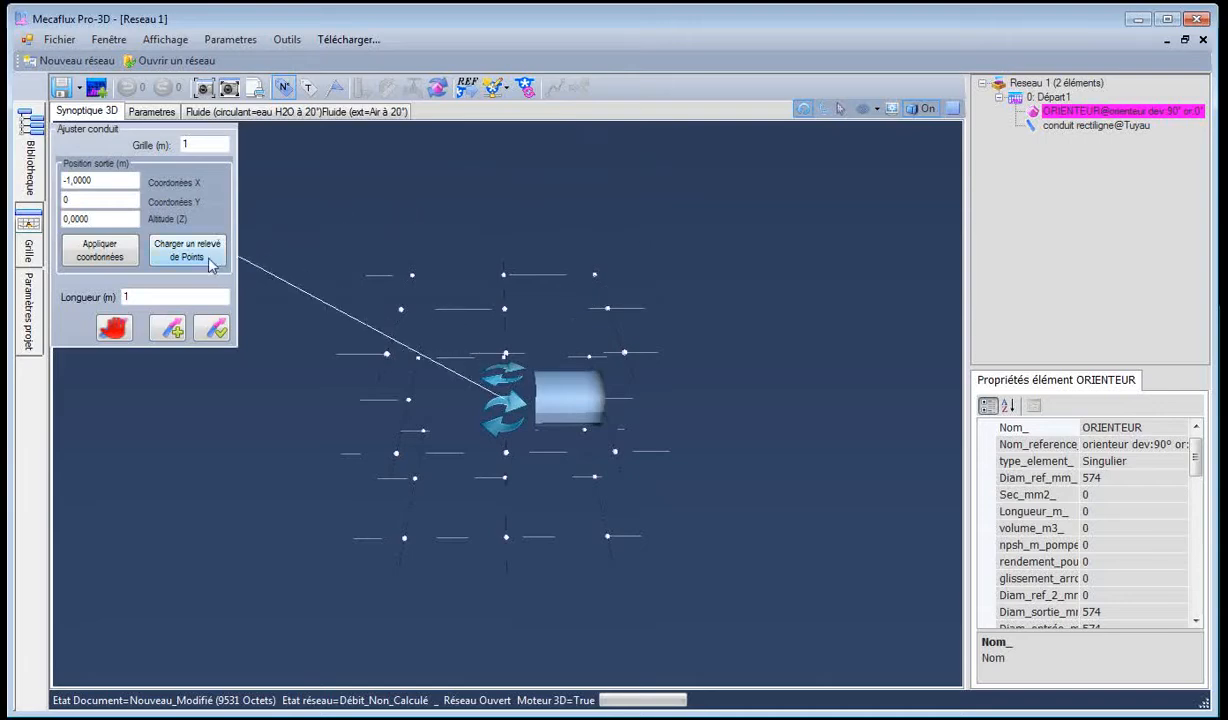
pyautogui.click(212, 328)
# Open the length adjustment of the network's first straight duct and validate a length of 1 m
pyautogui.moveTo(650, 460); pyautogui.dragTo(645, 433)
pyautogui.click(599, 412)
pyautogui.scroll(5, 535, 452)
pyautogui.scroll(-3, 669, 432)
pyautogui.click(611, 417)
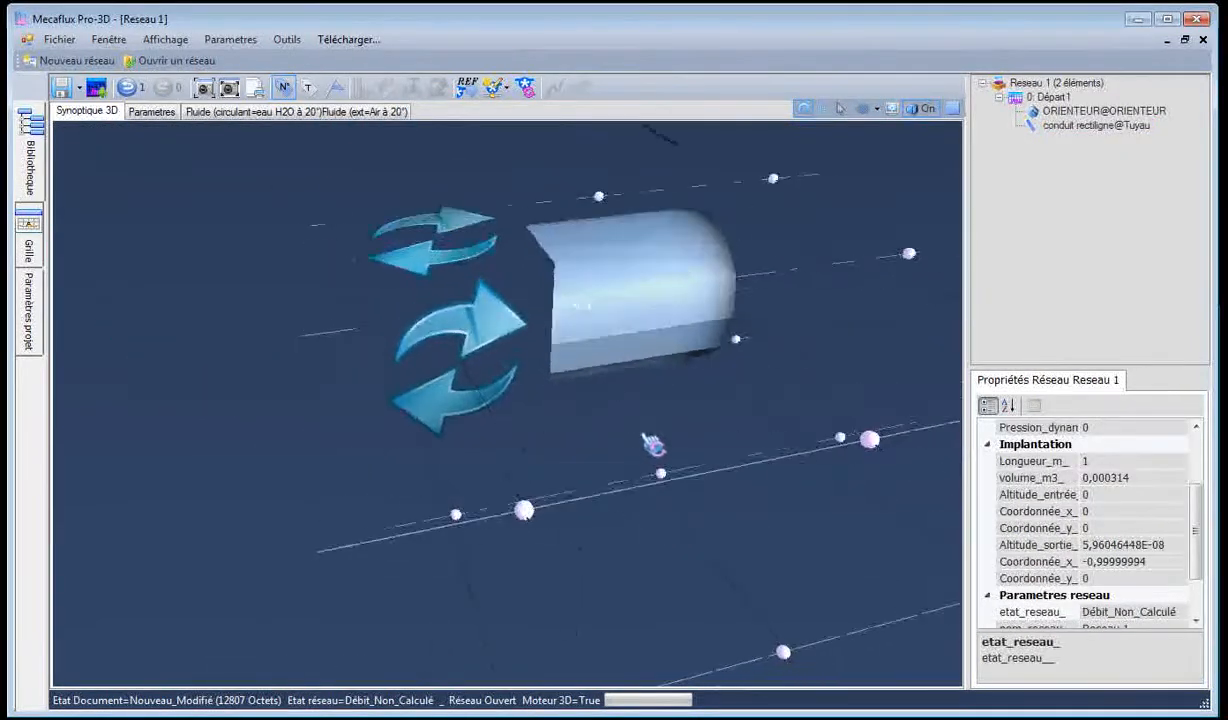
pyautogui.click(634, 306)
pyautogui.scroll(-3, 730, 366)
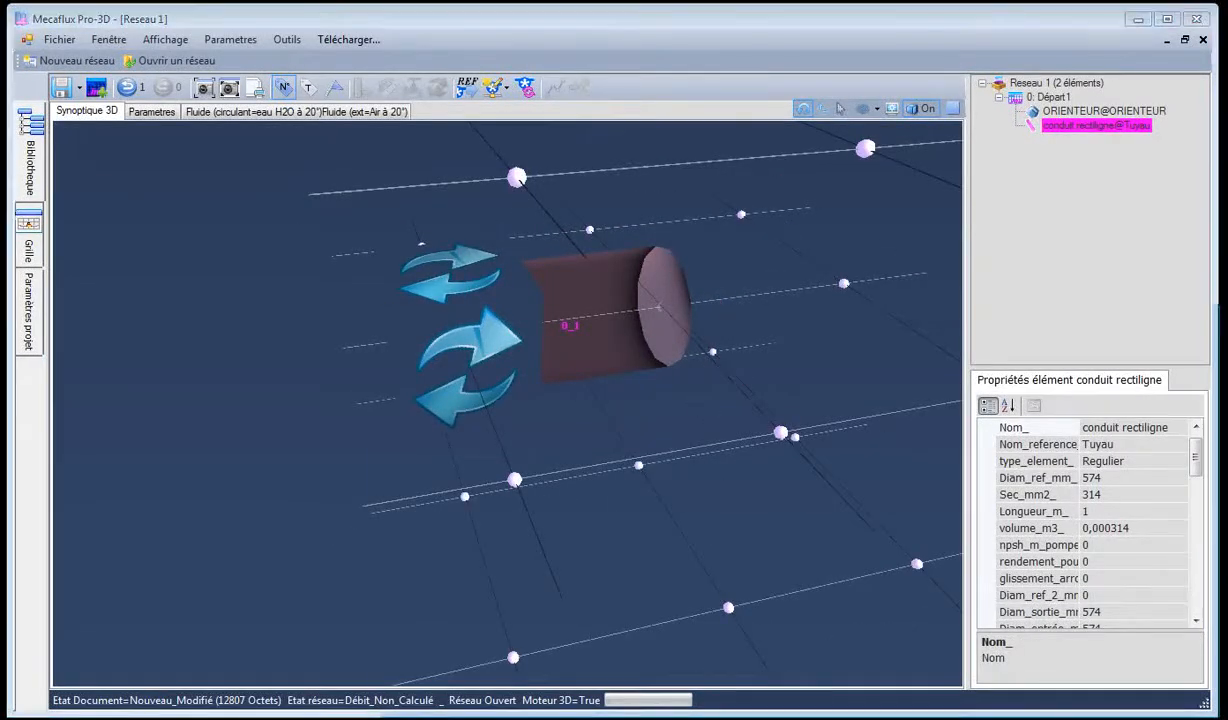
pyautogui.hotkey('alt', 'Tab')
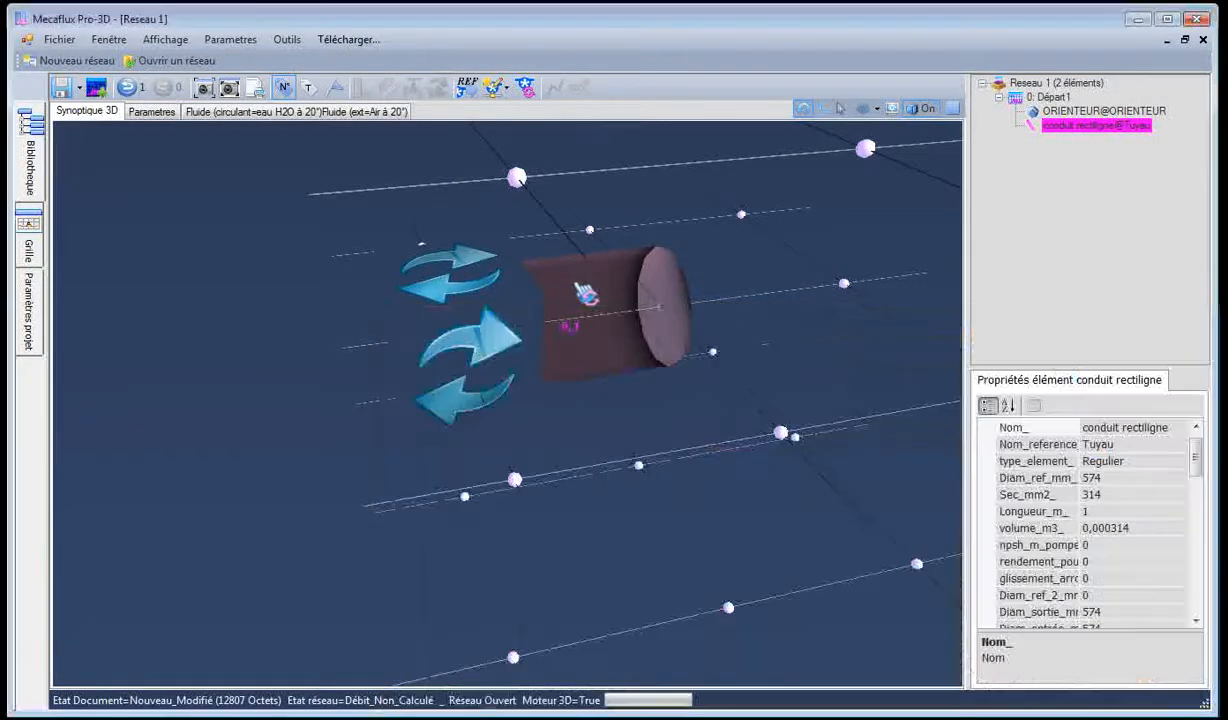
pyautogui.click(545, 281)
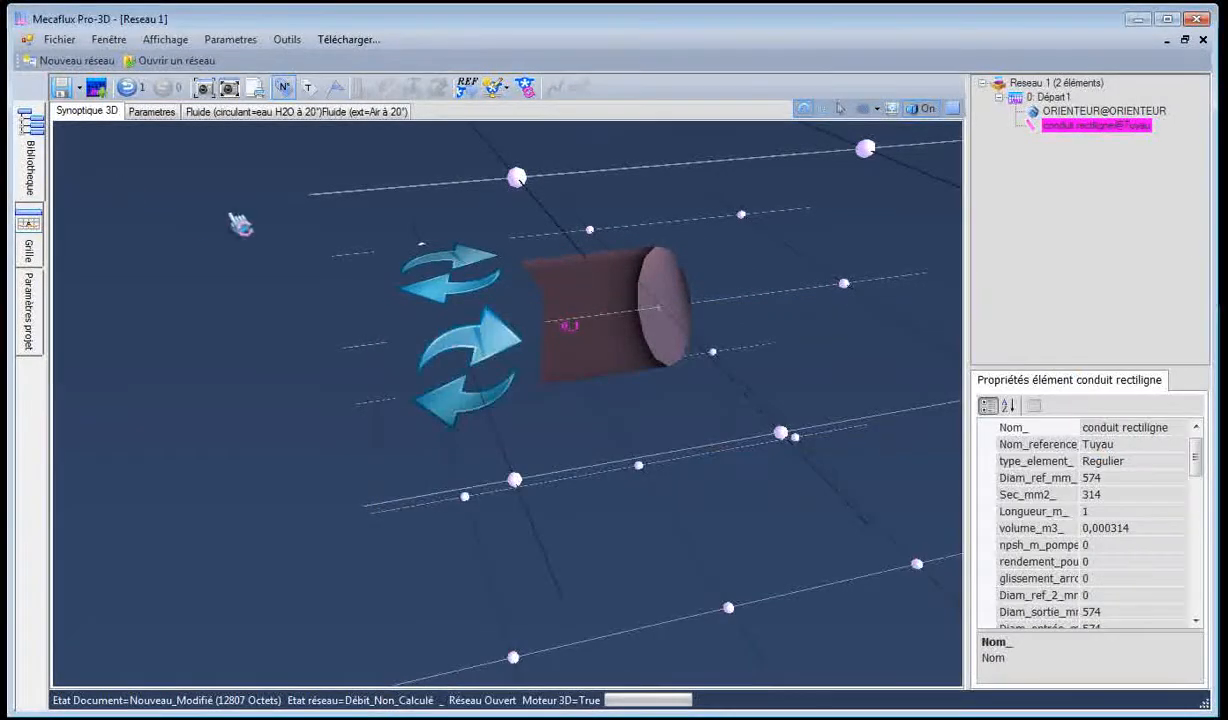
pyautogui.rightClick(602, 284)
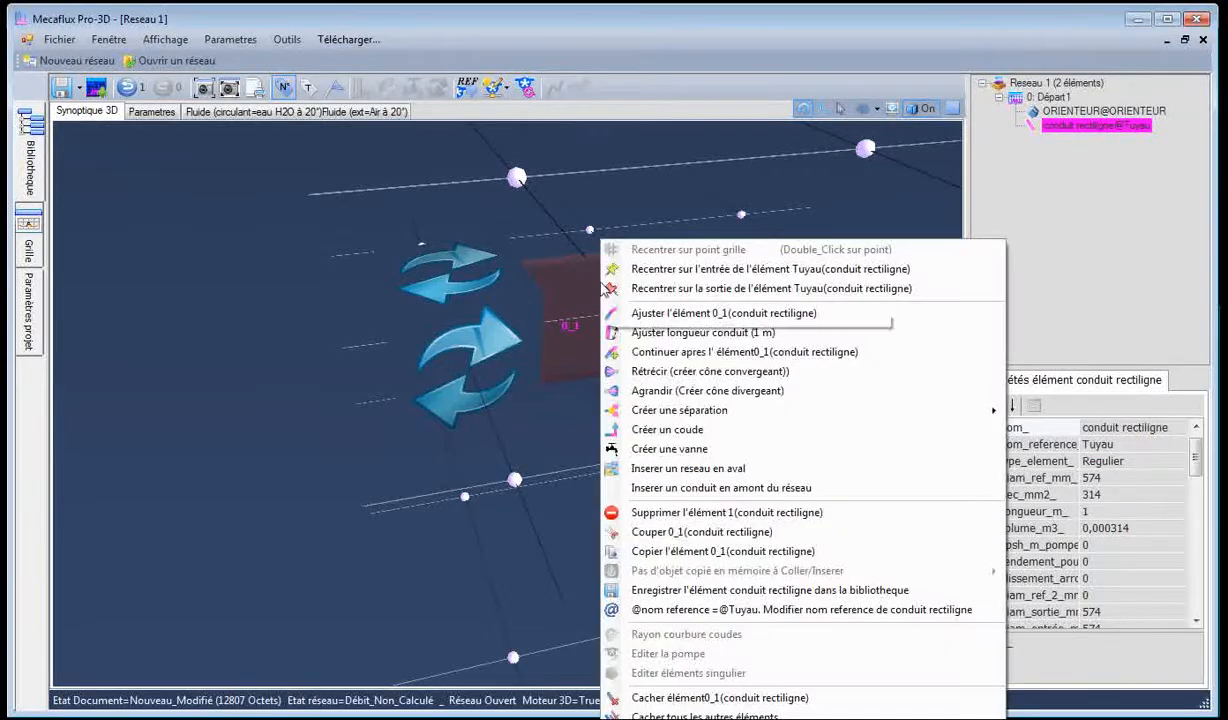
pyautogui.click(640, 333)
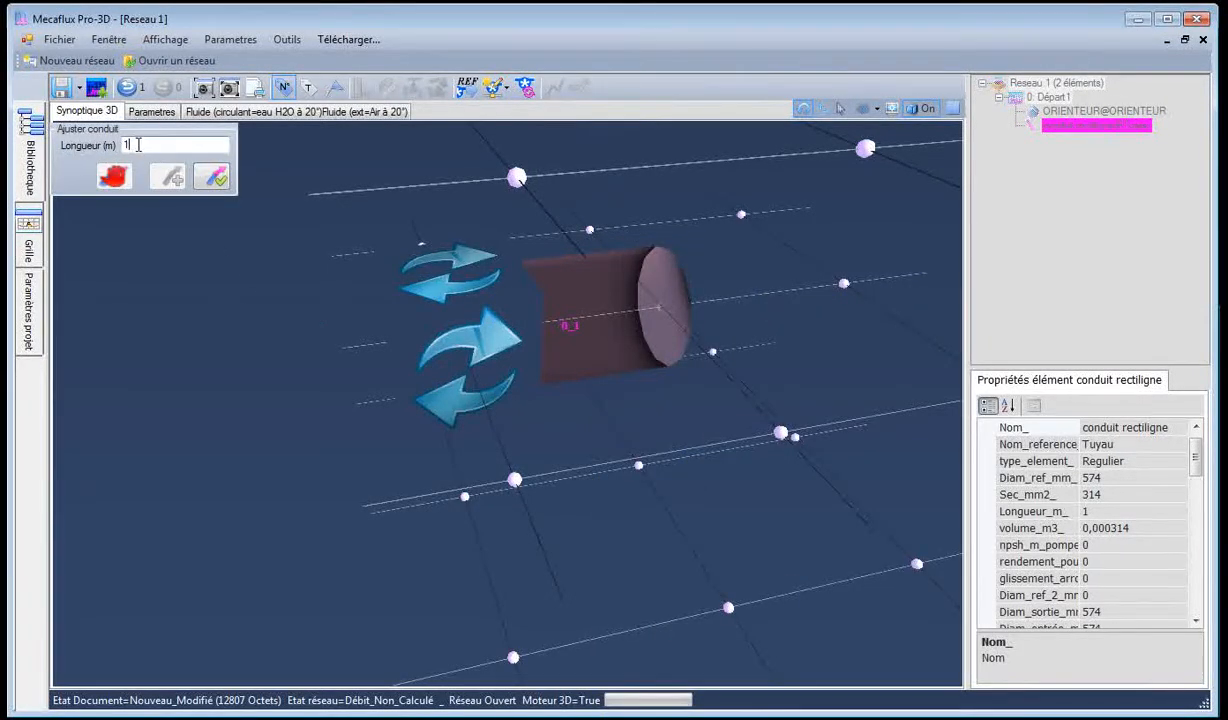
pyautogui.click(212, 177)
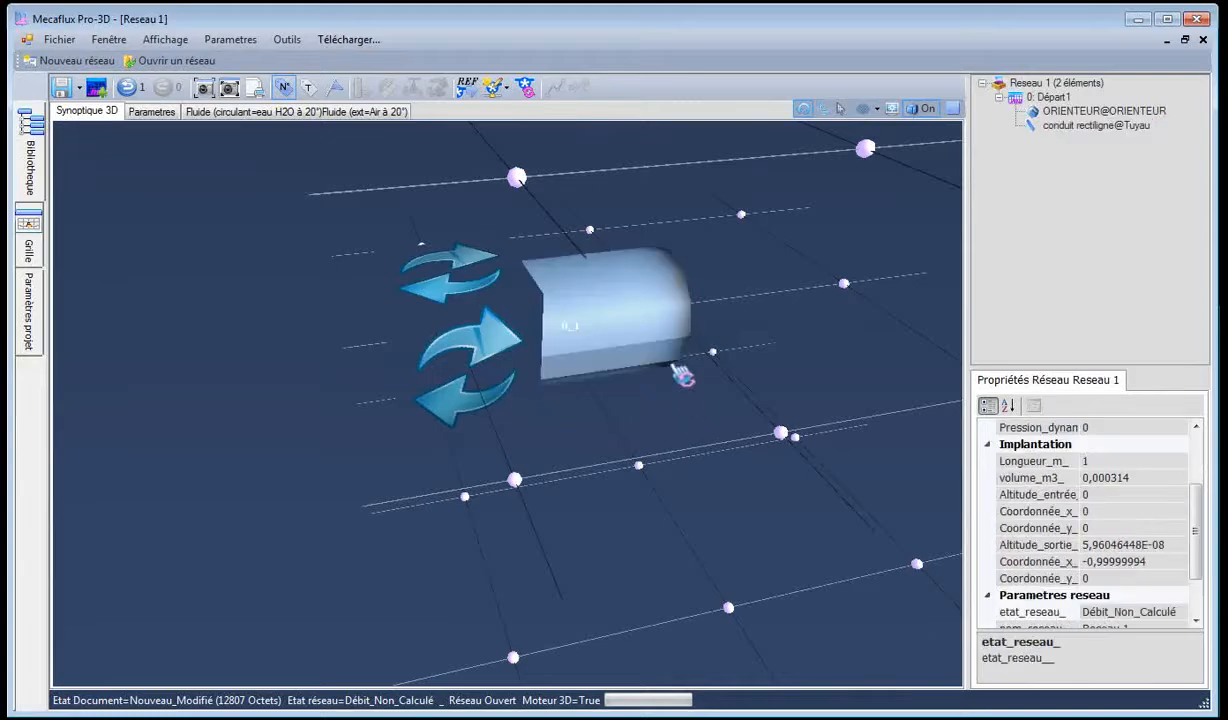
# Create a 90° separation at the end of the first straight duct
pyautogui.click(680, 358)
pyautogui.rightClick(678, 357)
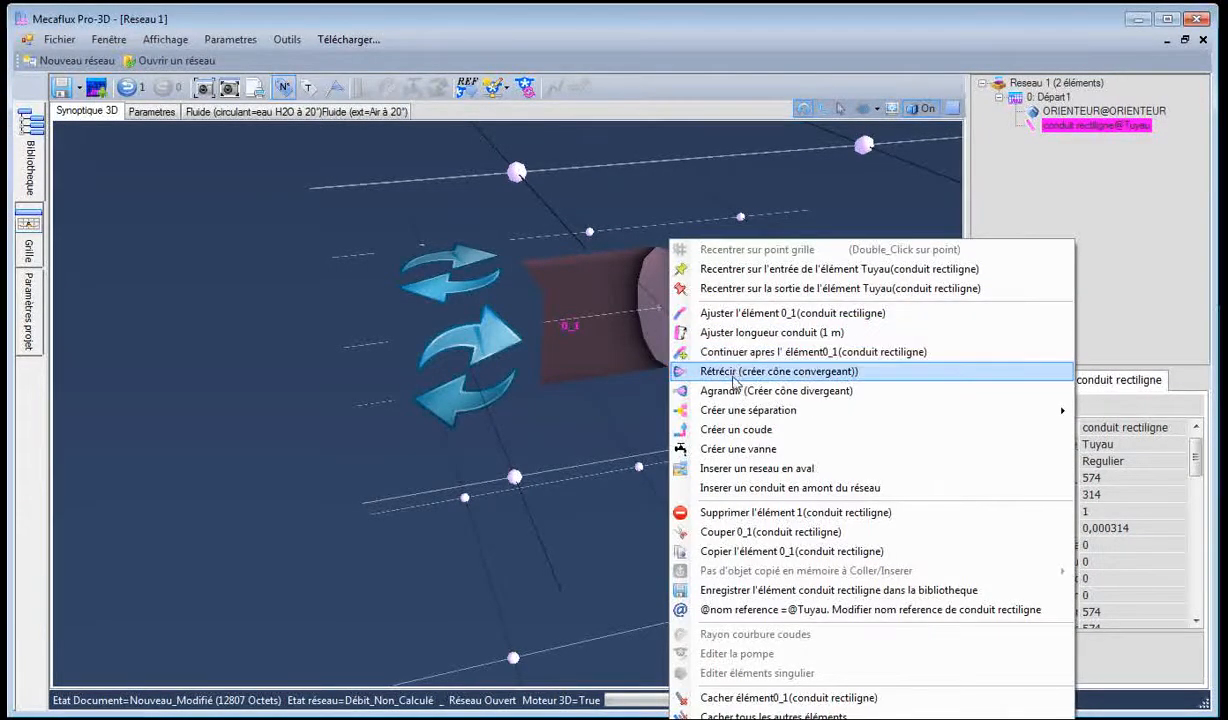
pyautogui.moveTo(735, 419)
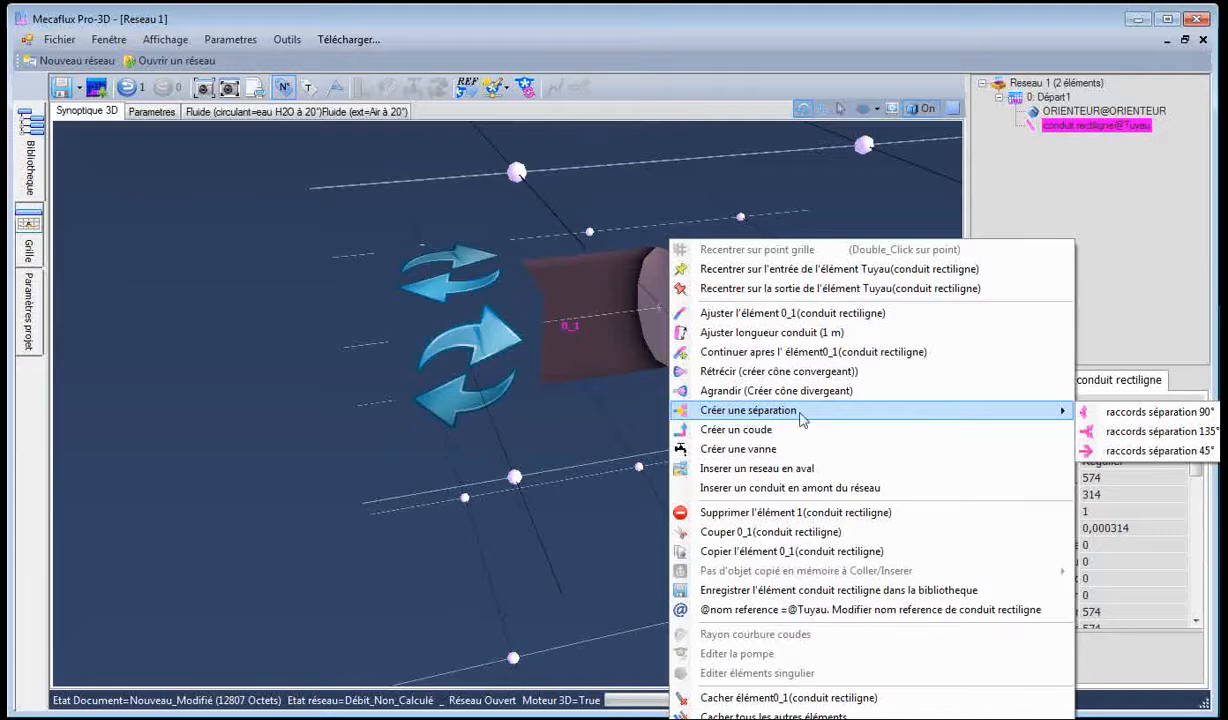
pyautogui.click(1159, 412)
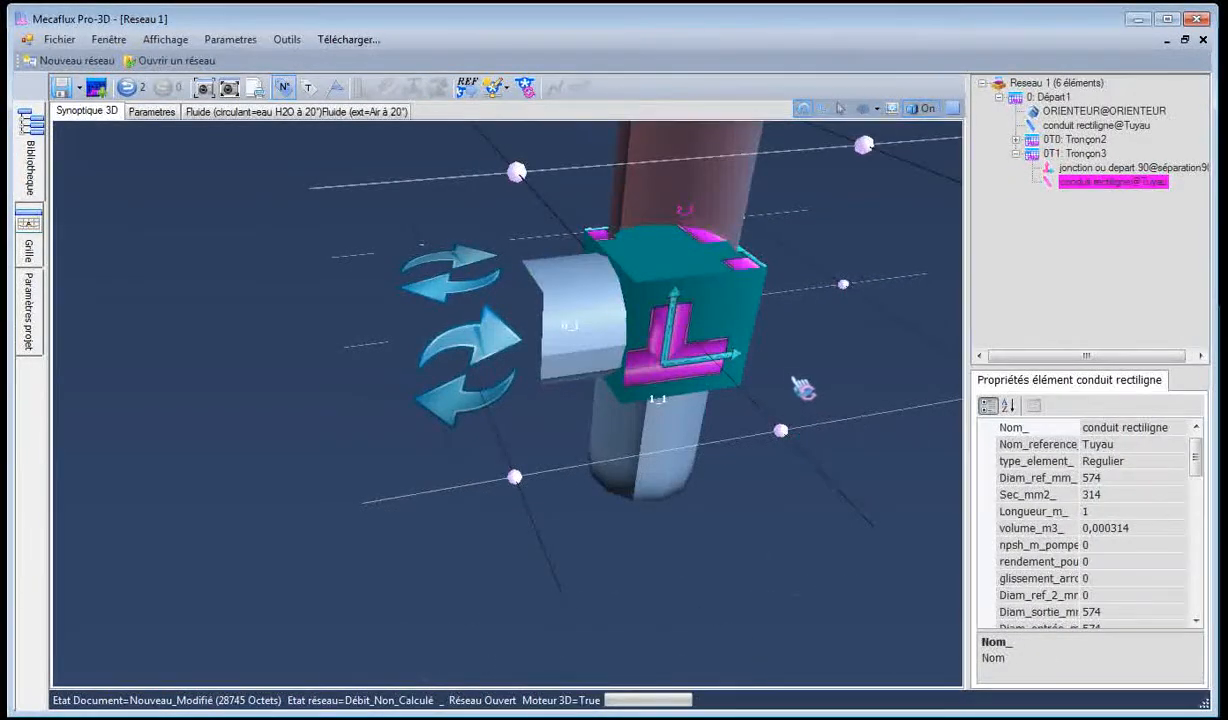
# Adjust the separation's horizontal branch duct to run in line with the inlet duct, with outlet at X -2, Y 0, Z 0 and length 1 m
pyautogui.moveTo(795, 380); pyautogui.dragTo(777, 381)
pyautogui.scroll(-4, 743, 345)
pyautogui.click(600, 315)
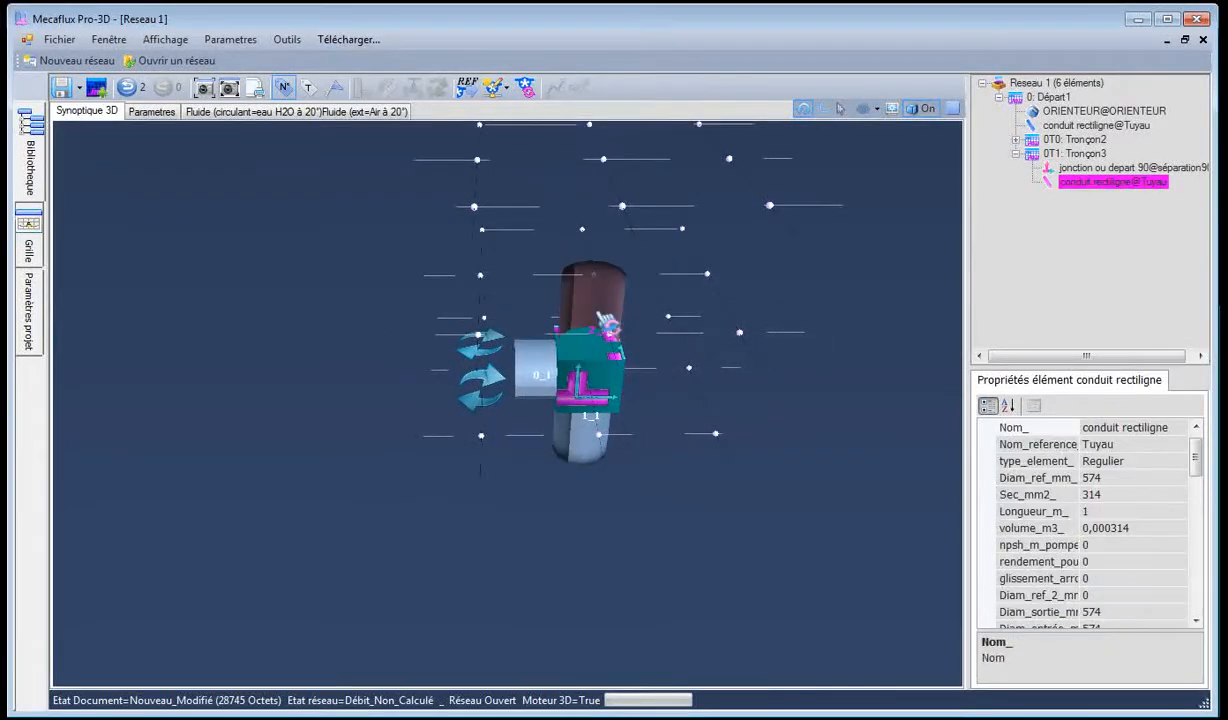
pyautogui.rightClick(601, 318)
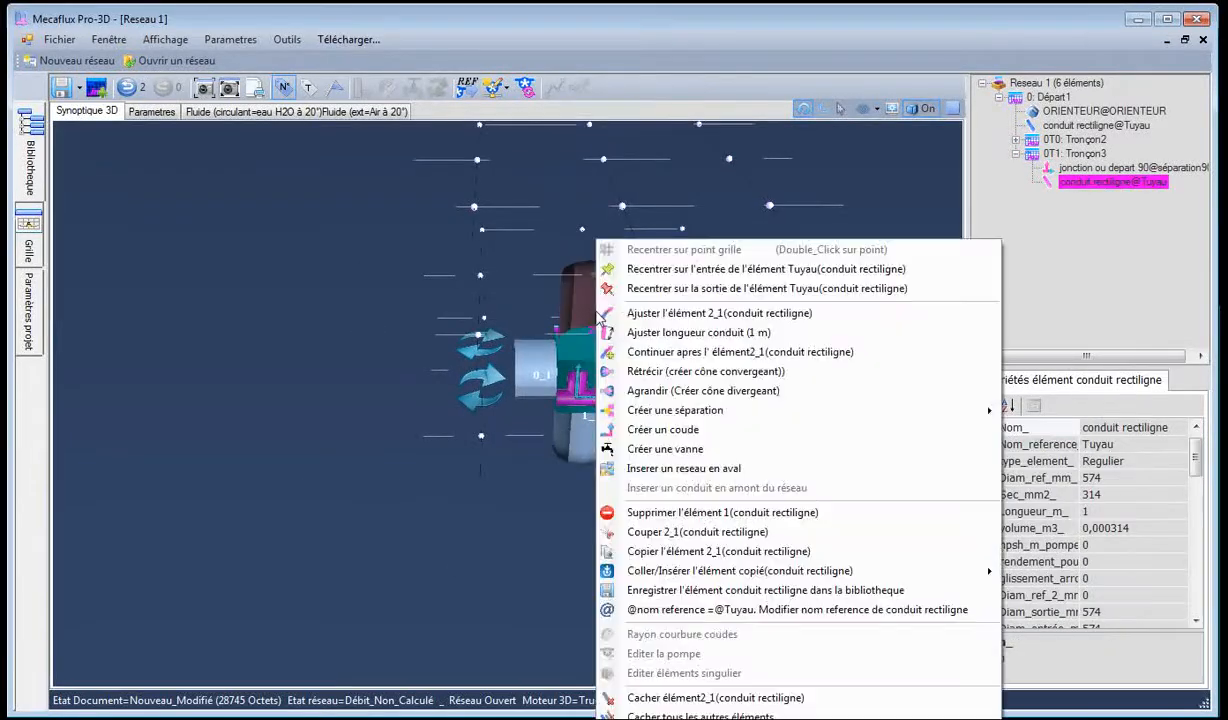
pyautogui.click(669, 314)
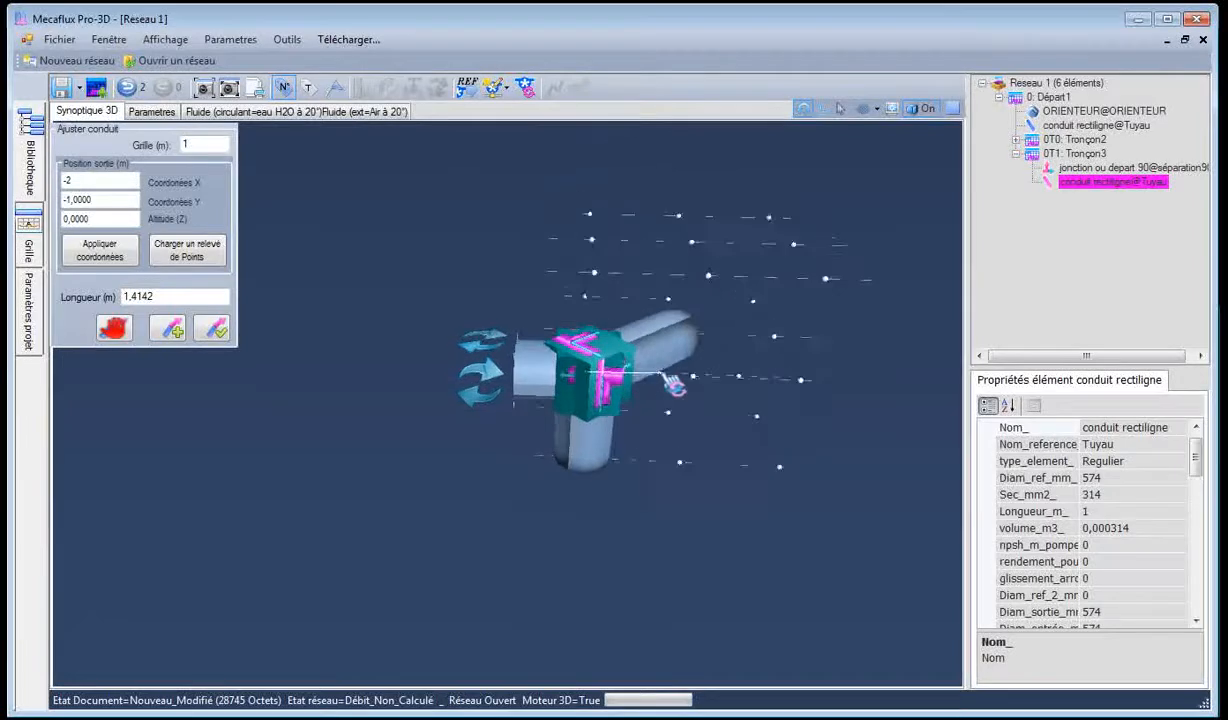
pyautogui.moveTo(658, 388); pyautogui.dragTo(640, 424)
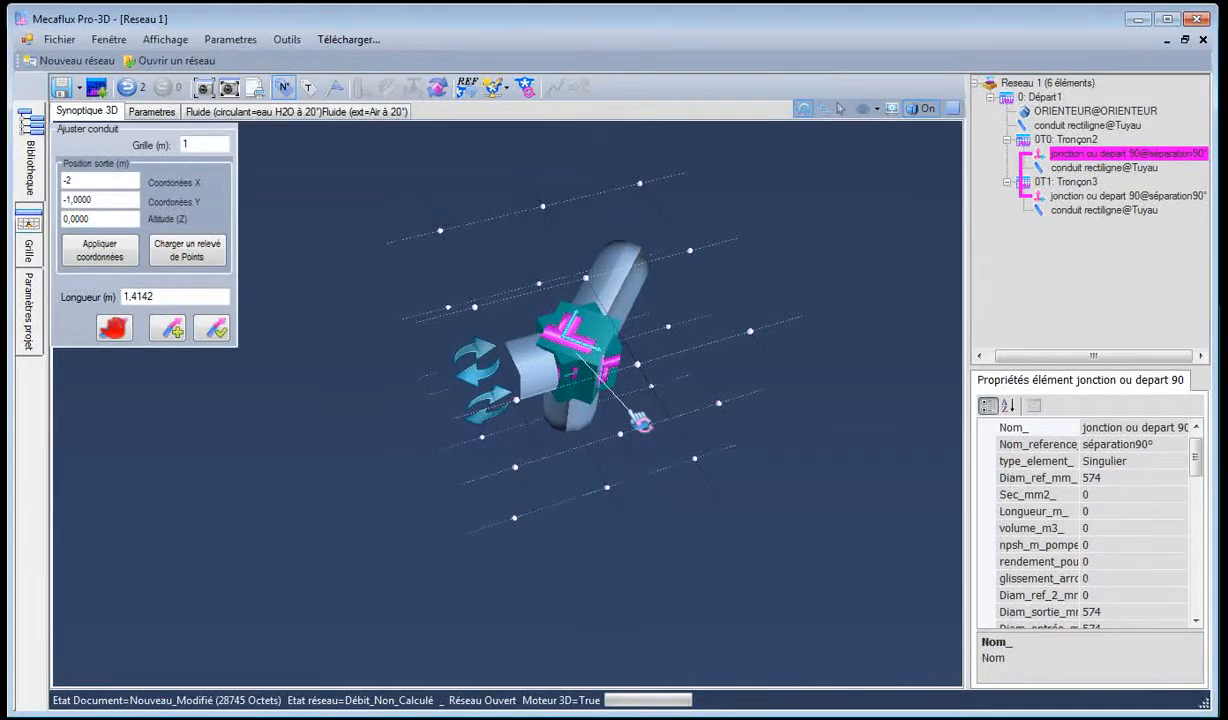
pyautogui.click(641, 420)
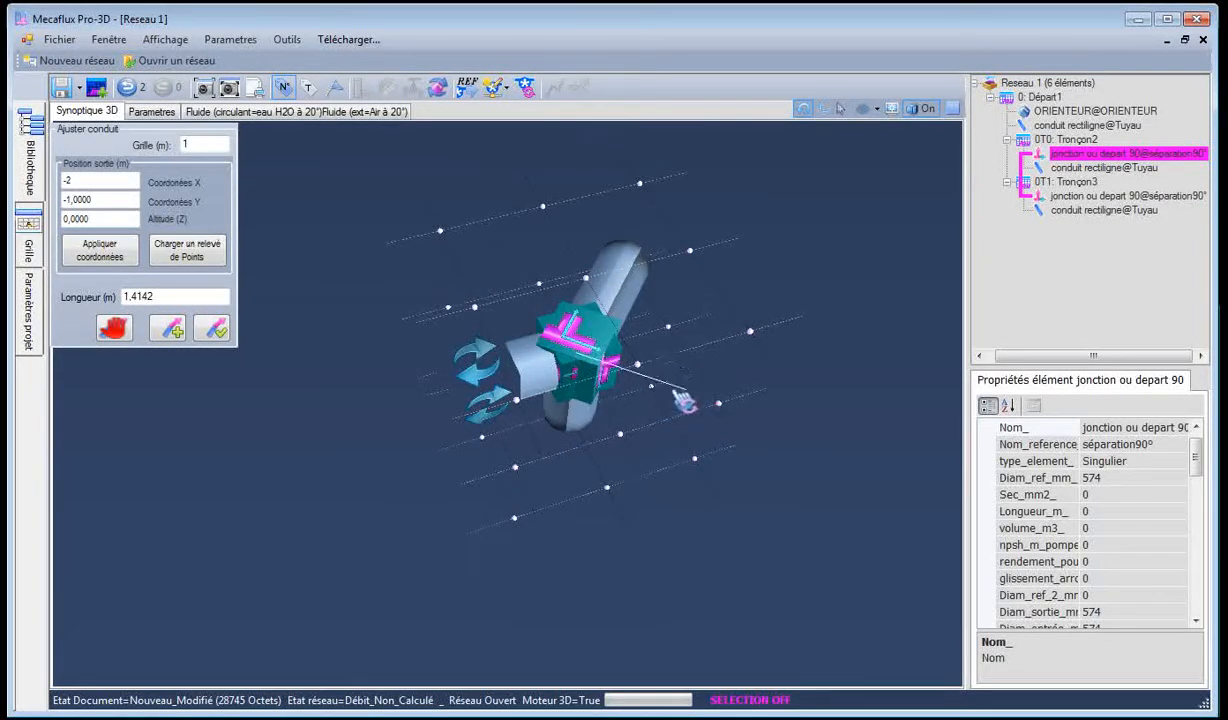
pyautogui.moveTo(733, 491); pyautogui.dragTo(732, 433)
pyautogui.scroll(5, 645, 345)
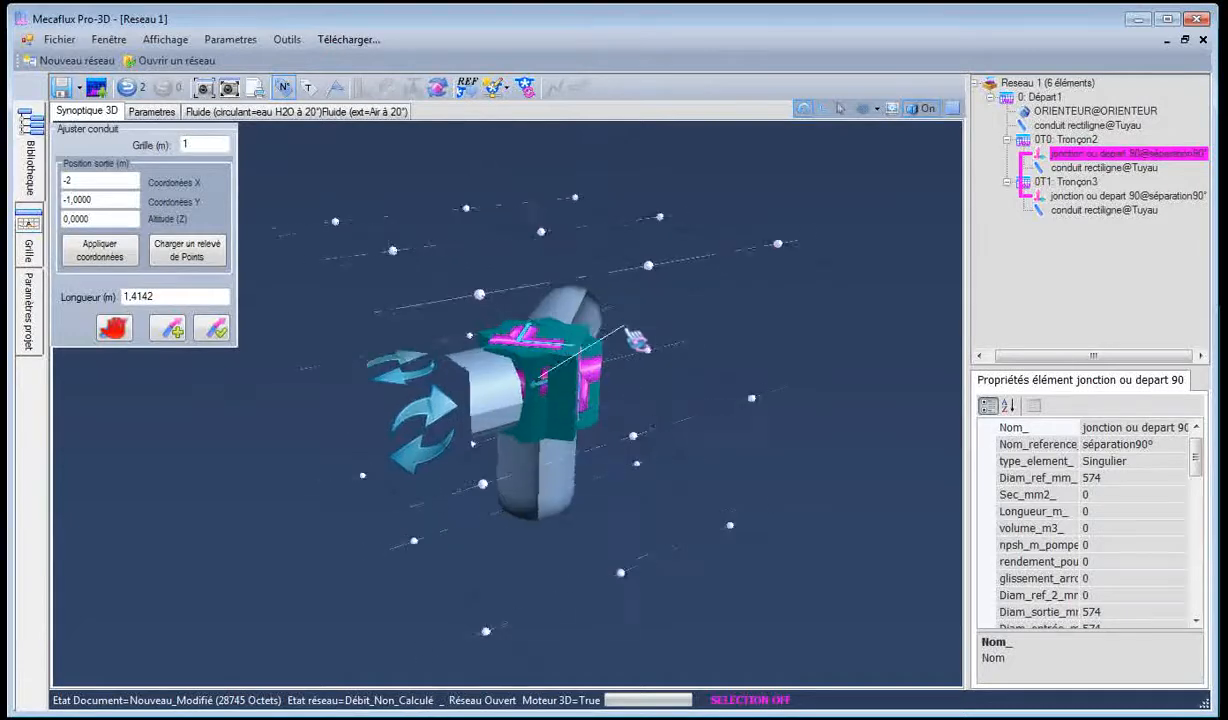
pyautogui.moveTo(688, 378); pyautogui.dragTo(682, 398)
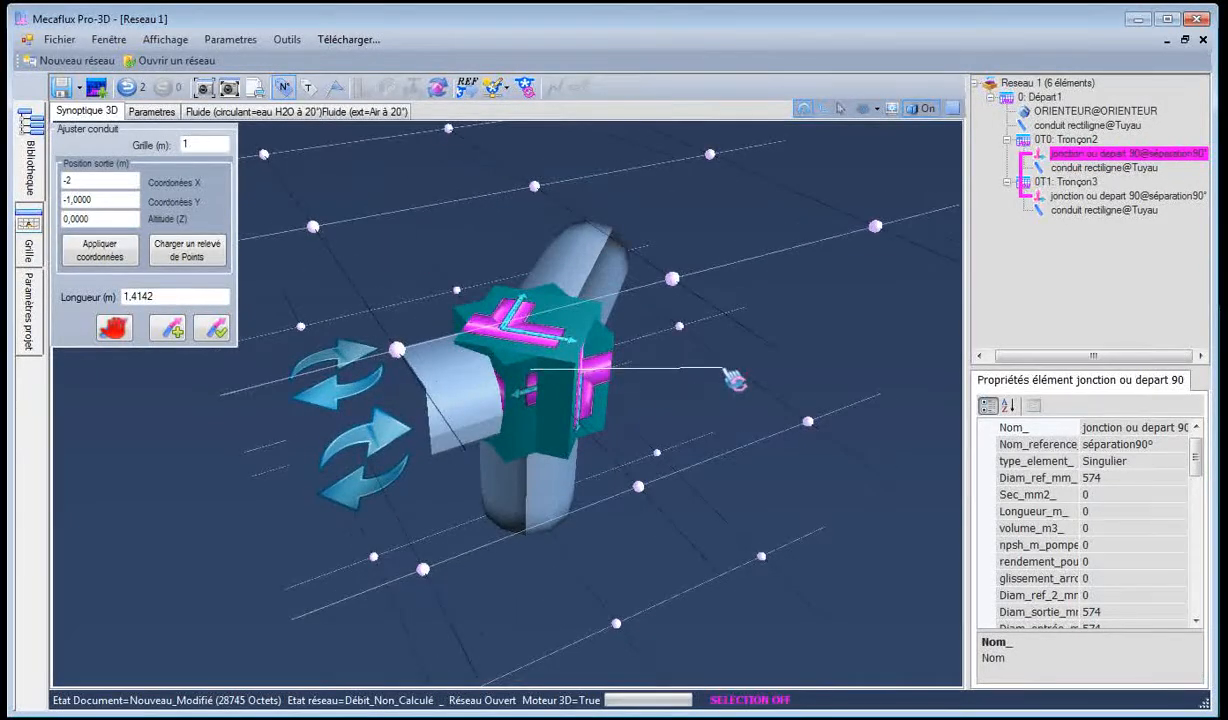
pyautogui.click(683, 332)
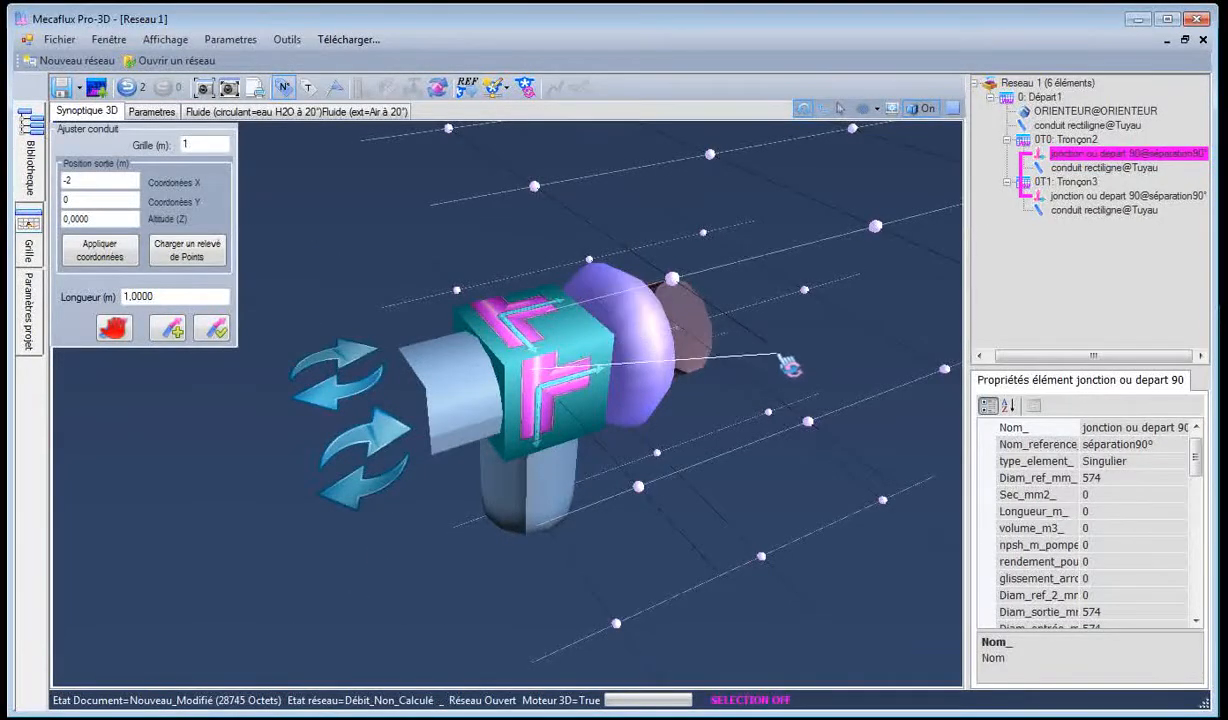
pyautogui.moveTo(784, 361); pyautogui.dragTo(705, 338)
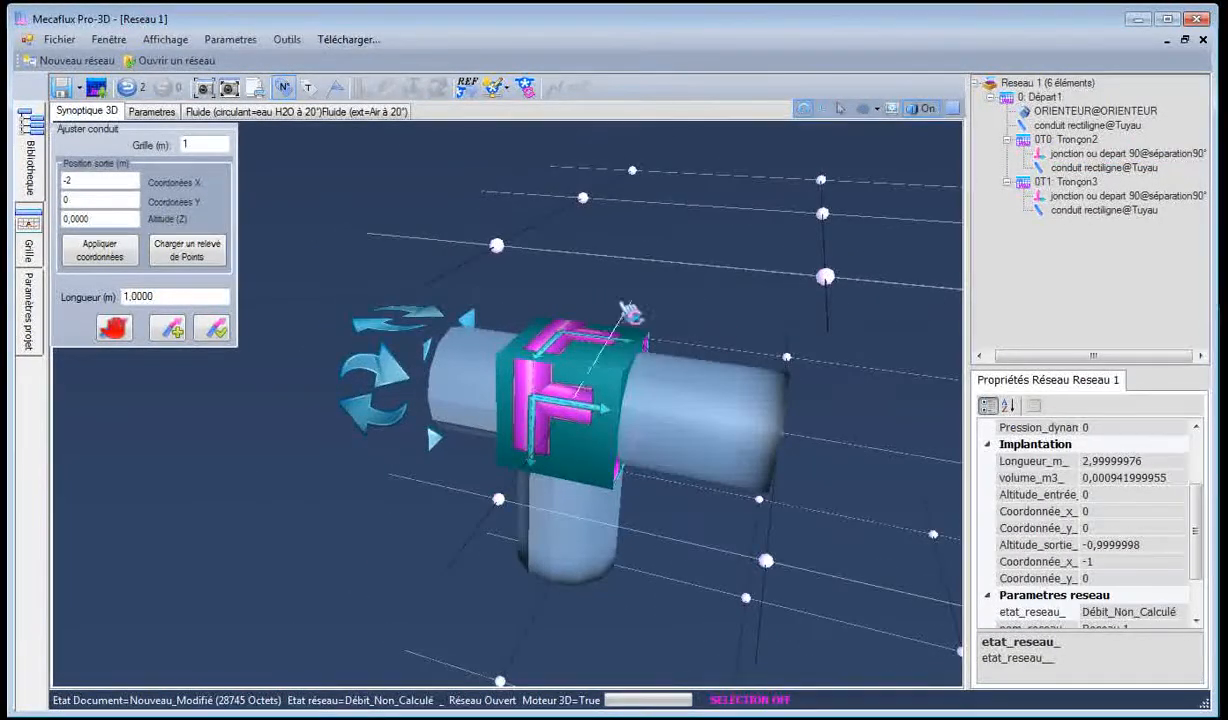
pyautogui.click(209, 332)
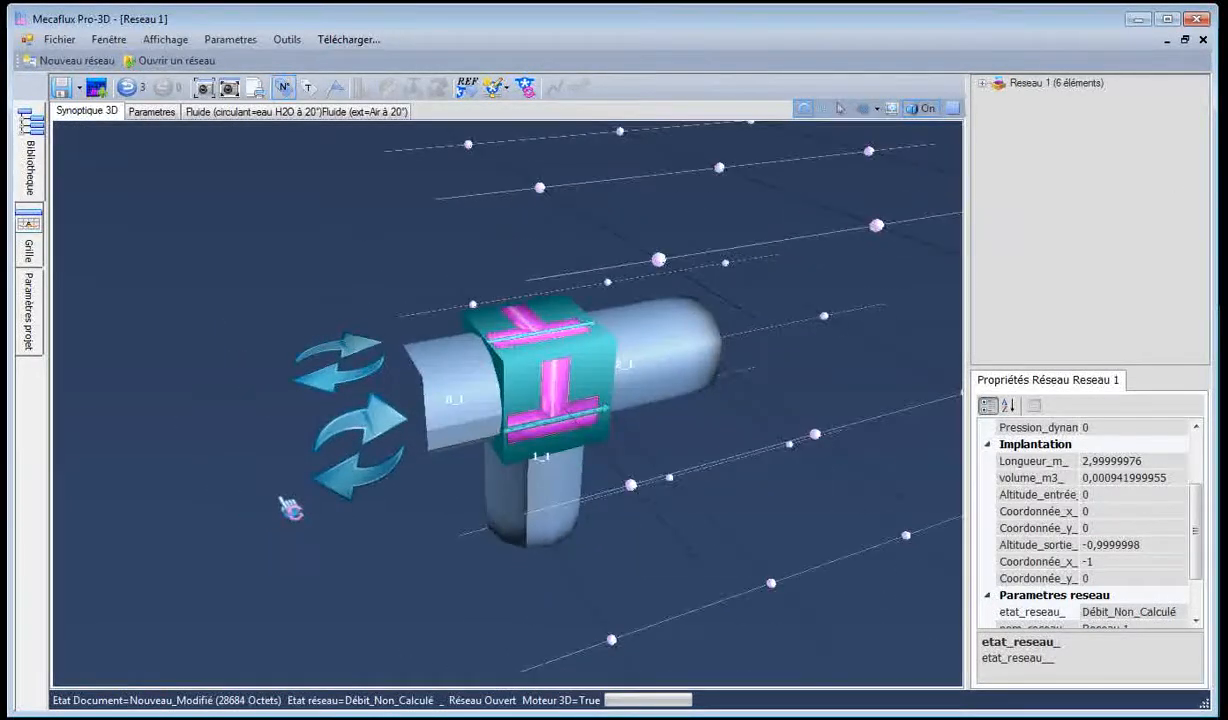
# Adjust the separation's downward branch duct to run horizontally, with outlet at X -1, Y 1, Z 0 and length 1 m
pyautogui.click(542, 495)
pyautogui.moveTo(537, 490); pyautogui.dragTo(543, 494)
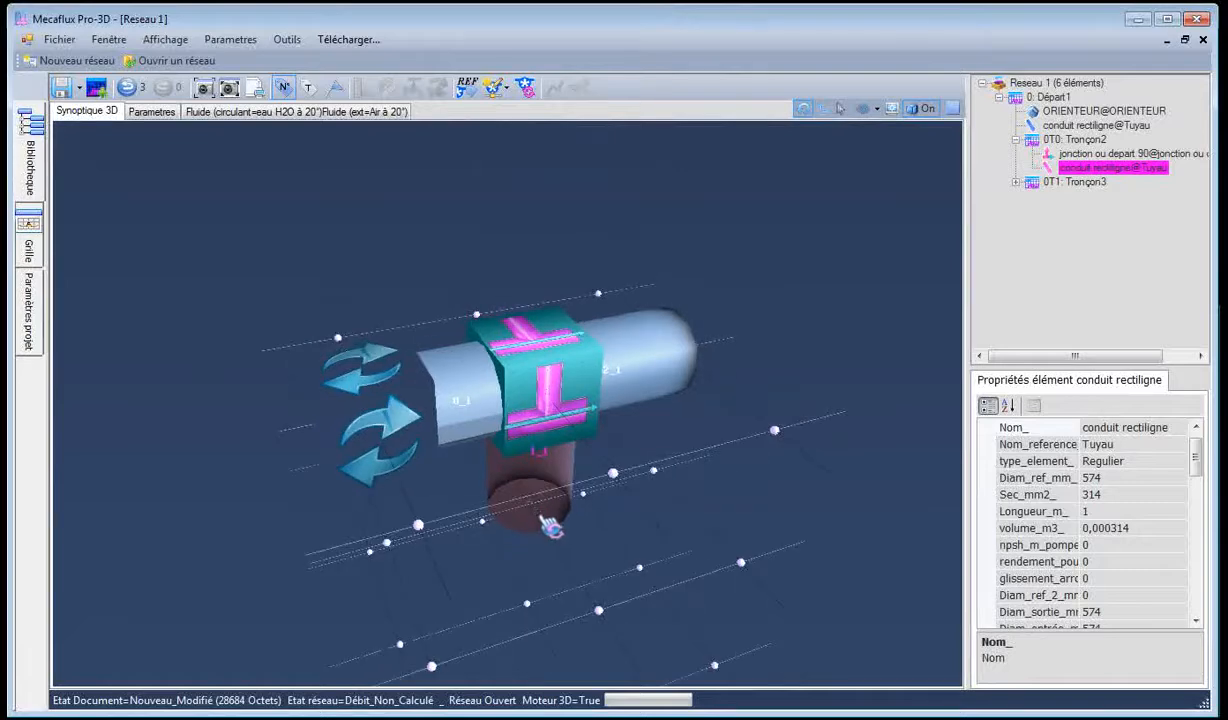
pyautogui.moveTo(561, 546); pyautogui.dragTo(597, 539)
pyautogui.click(545, 487)
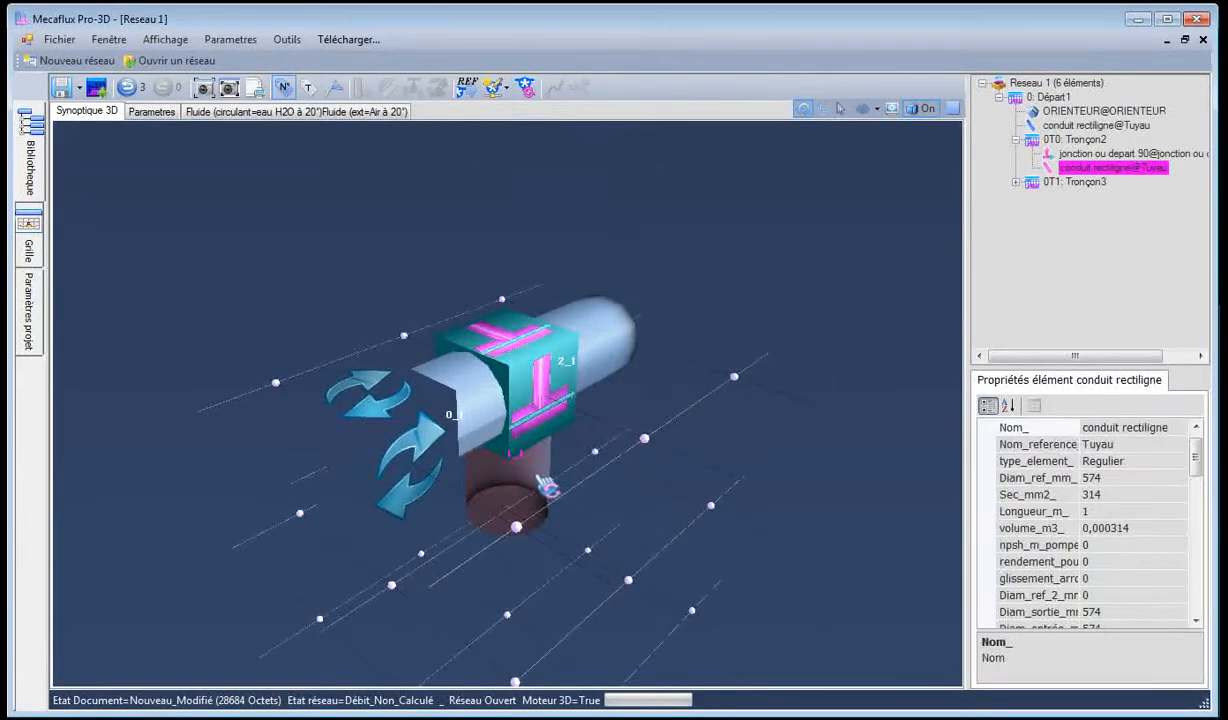
pyautogui.rightClick(545, 487)
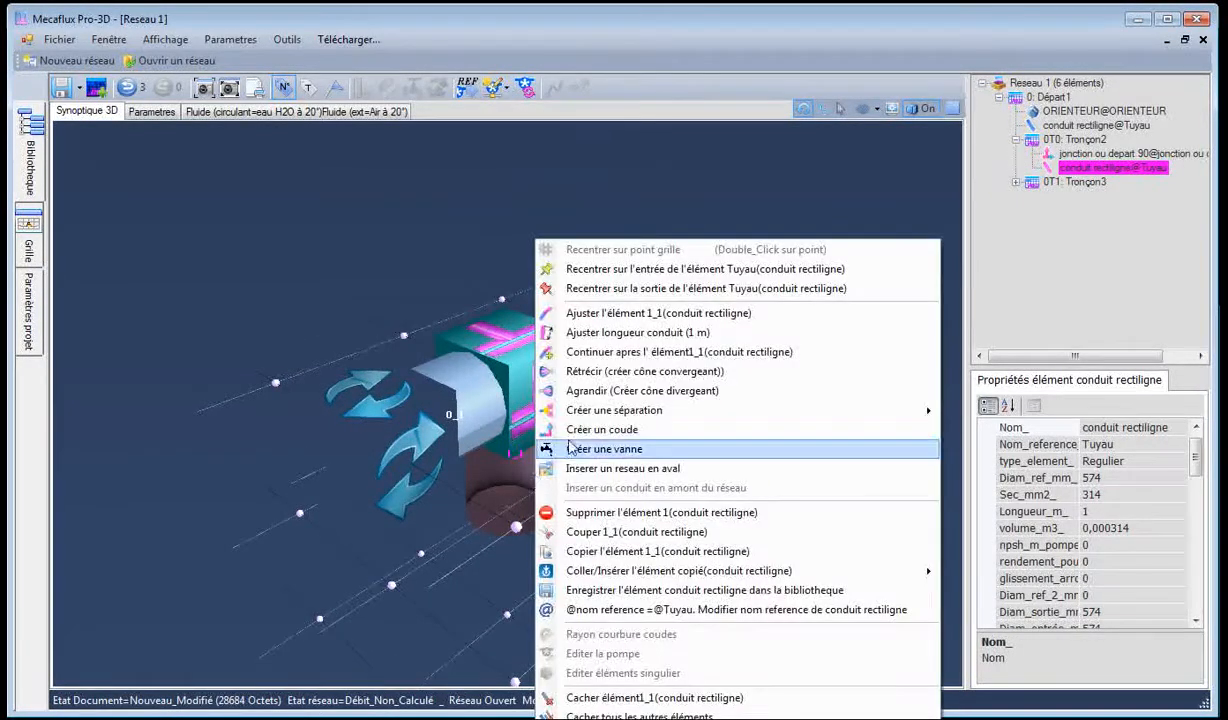
pyautogui.click(605, 314)
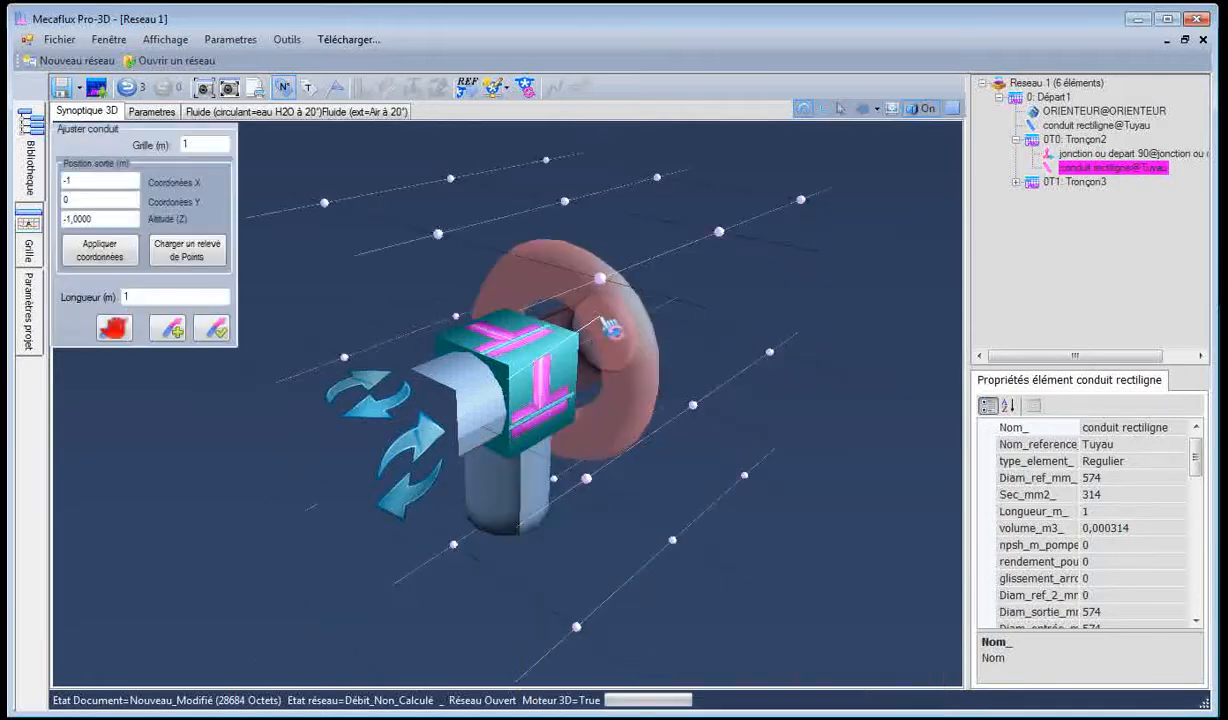
pyautogui.moveTo(610, 328)
pyautogui.mouseDown()
pyautogui.moveTo(674, 529)
pyautogui.moveTo(735, 576)
pyautogui.moveTo(737, 614)
pyautogui.moveTo(493, 358)
pyautogui.moveTo(497, 370)
pyautogui.moveTo(552, 342)
pyautogui.moveTo(620, 347)
pyautogui.mouseUp()
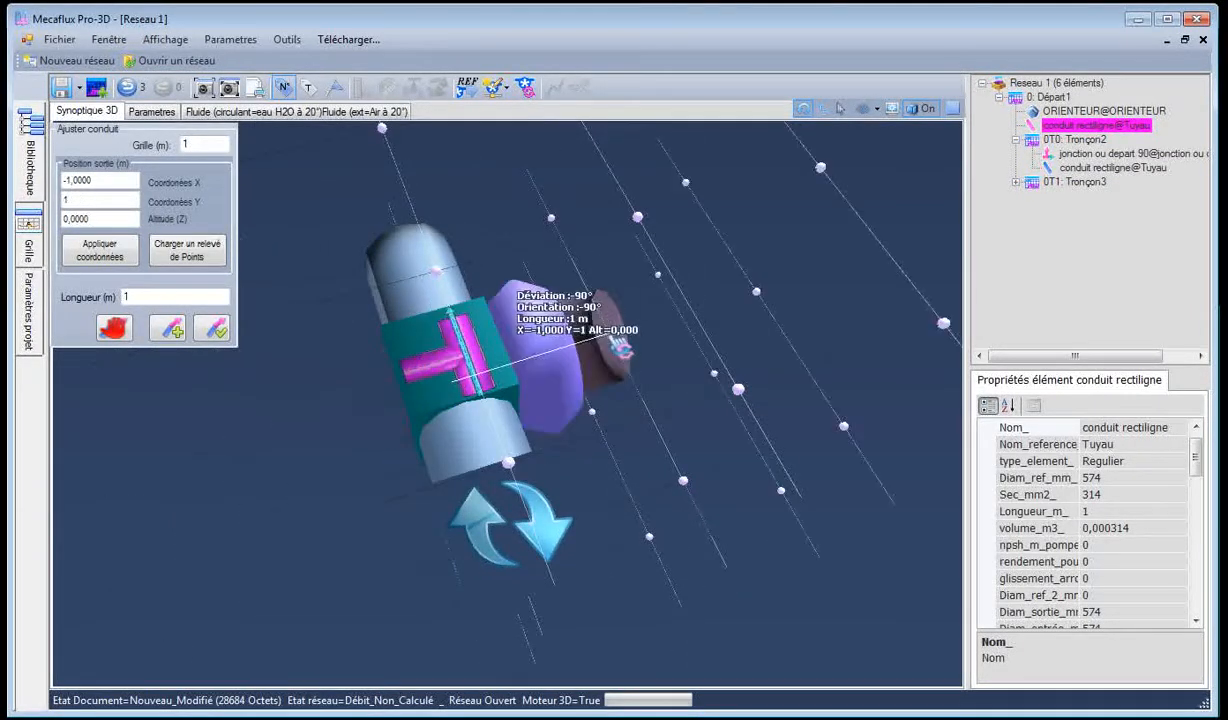
pyautogui.click(620, 347)
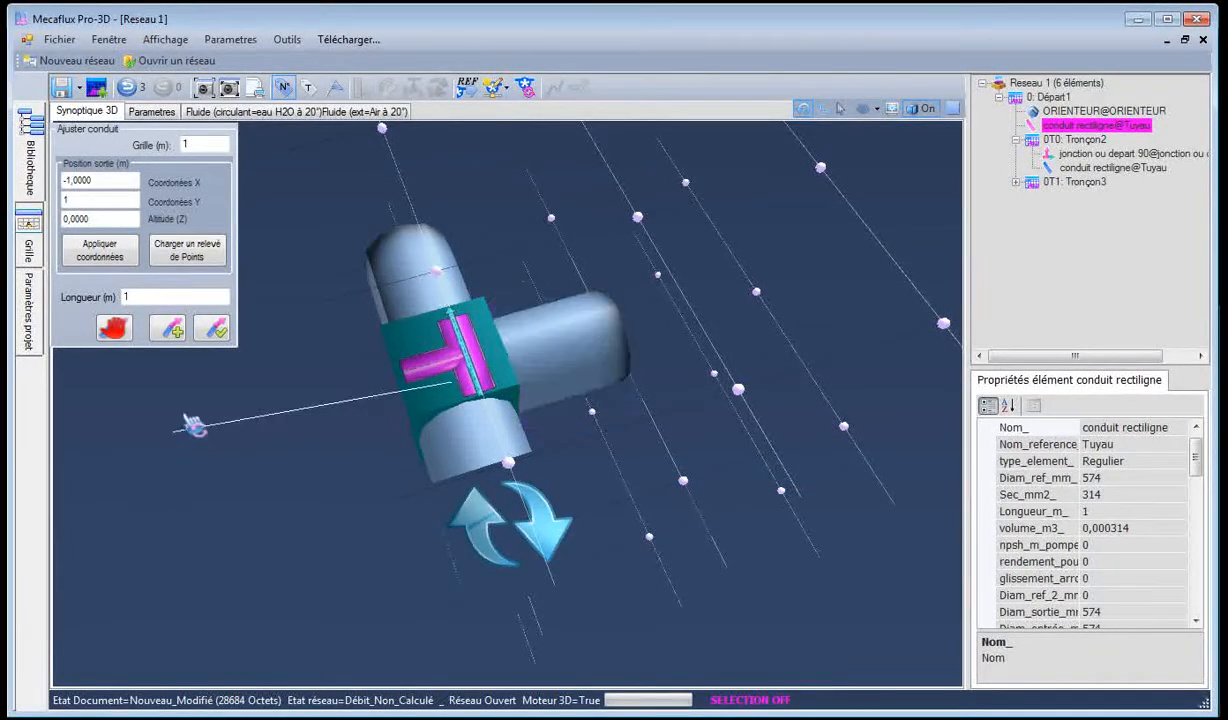
pyautogui.click(213, 327)
pyautogui.moveTo(300, 478); pyautogui.dragTo(490, 582)
# Consult the duct plan and readjust the side branch duct diagonally, with outlet at X -2, Y -1, Z 0 and length 1.4142 m
pyautogui.hotkey('alt', 'Tab')
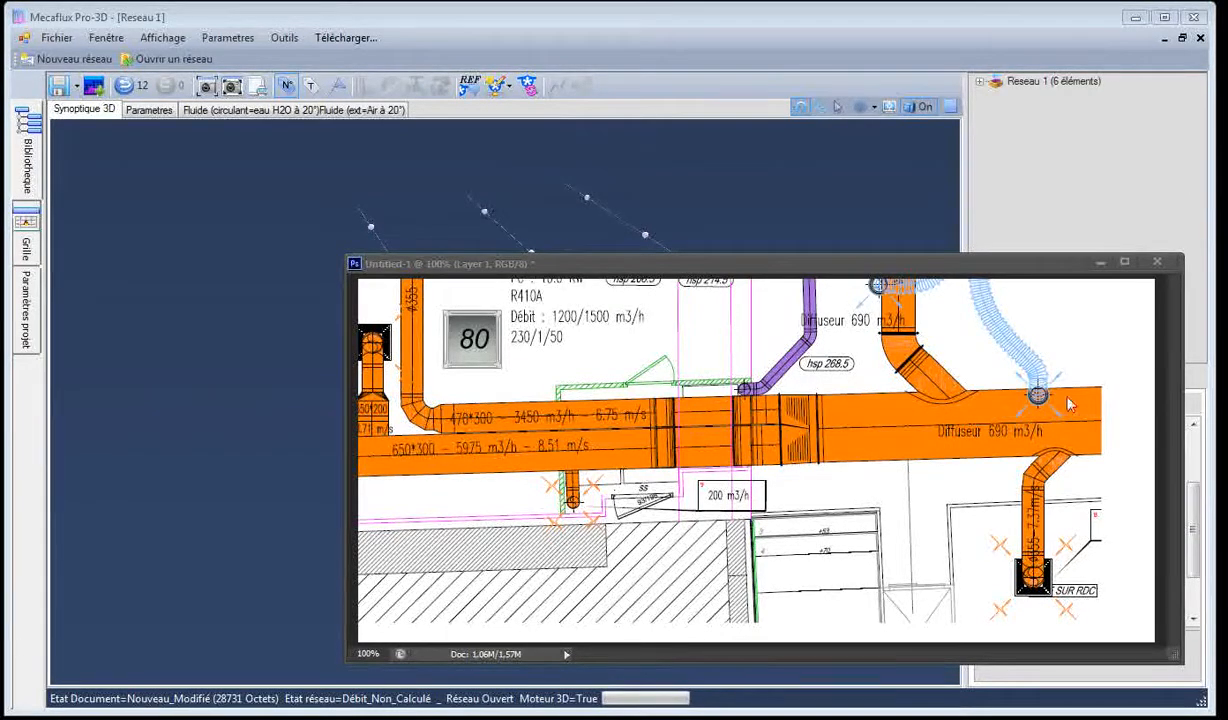
pyautogui.click(1101, 264)
pyautogui.moveTo(590, 445); pyautogui.dragTo(505, 383)
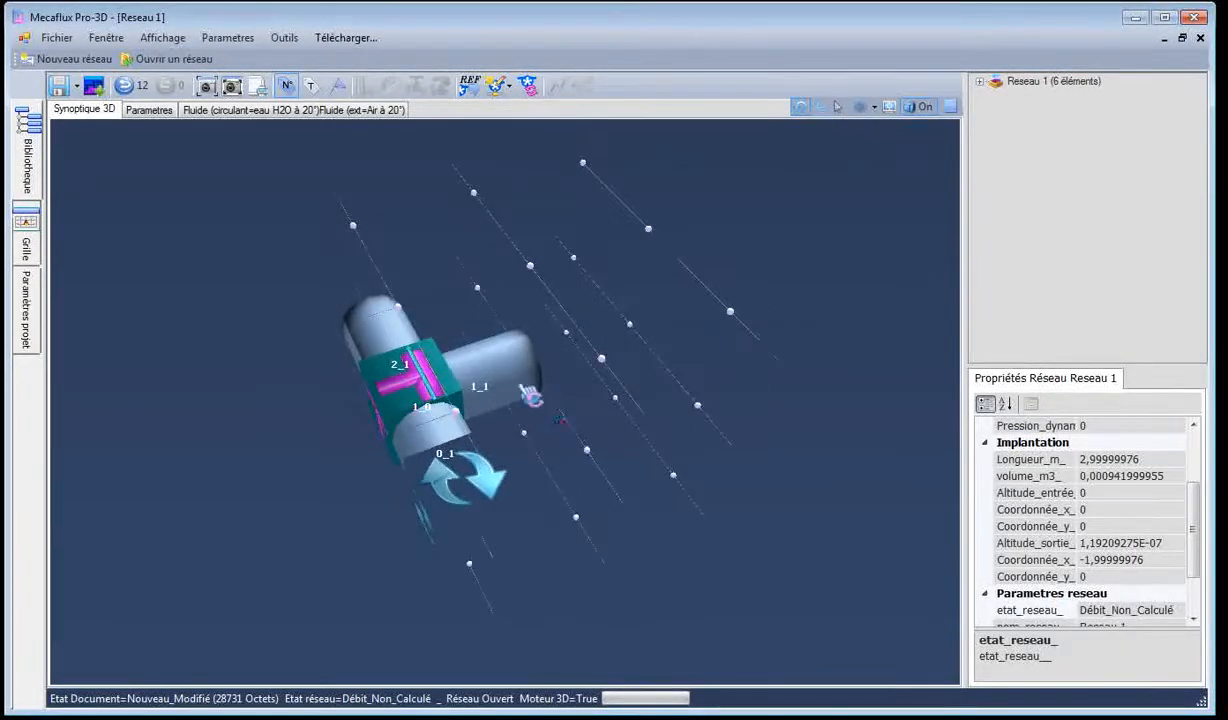
pyautogui.click(508, 385)
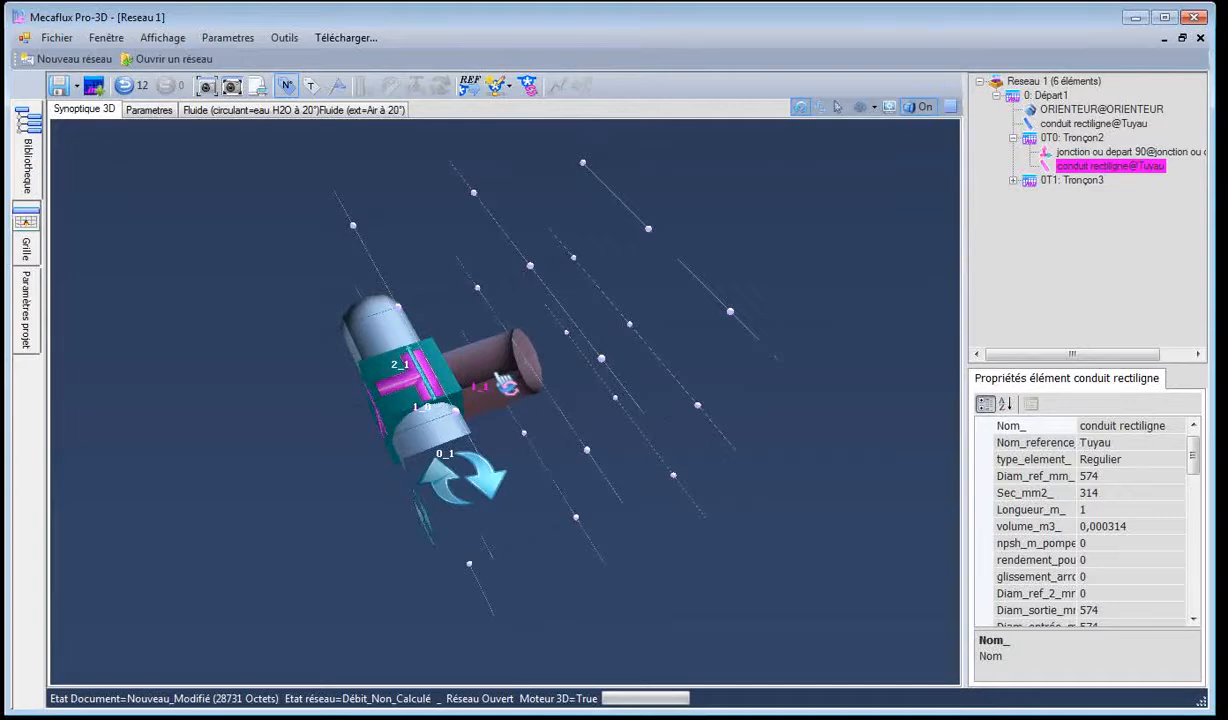
pyautogui.rightClick(491, 375)
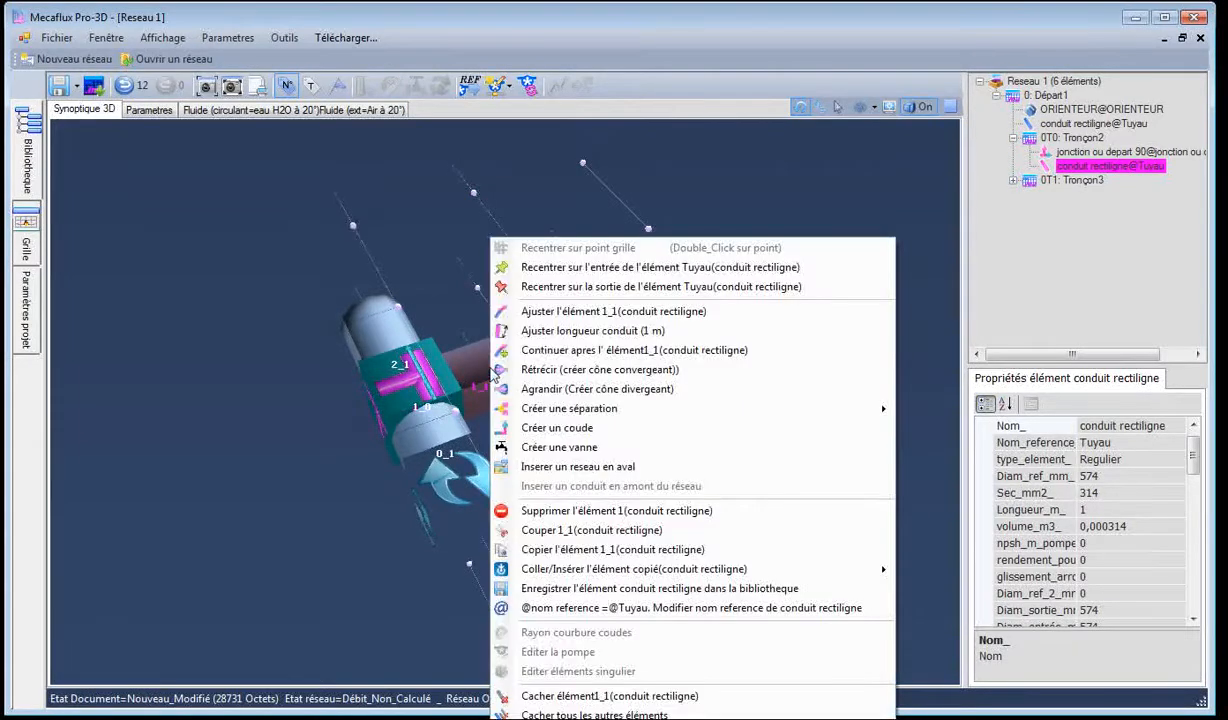
pyautogui.click(533, 315)
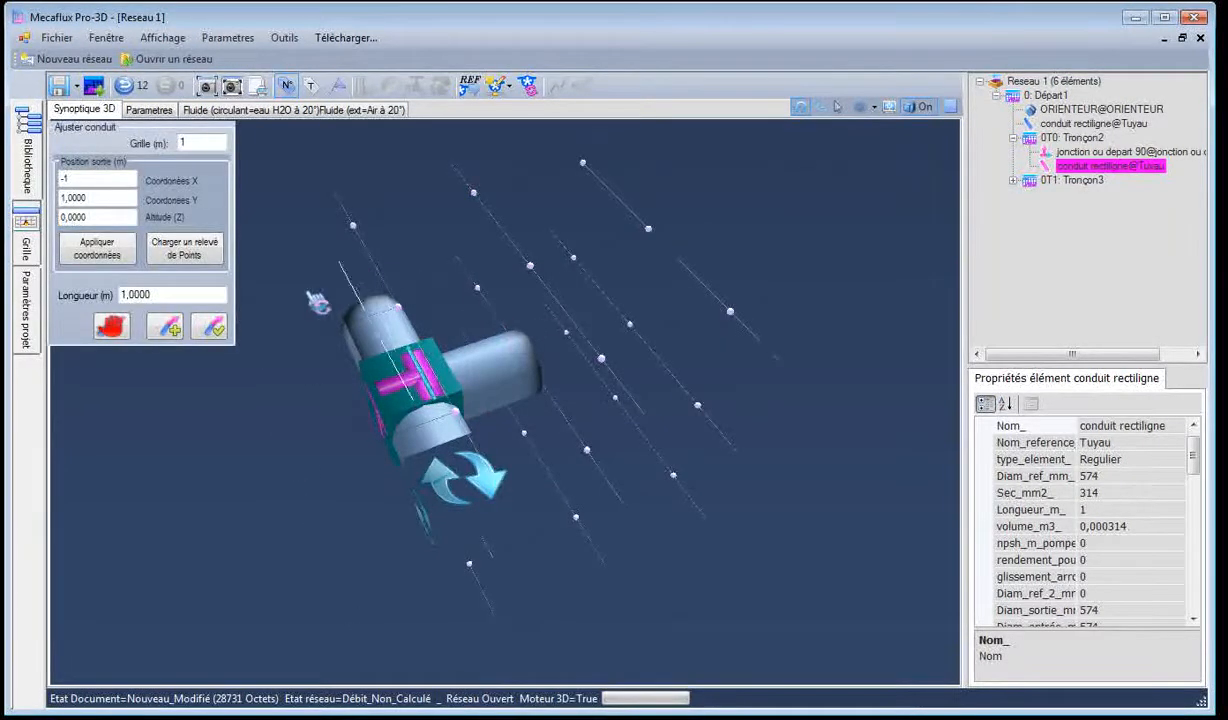
pyautogui.moveTo(408, 401); pyautogui.dragTo(274, 438)
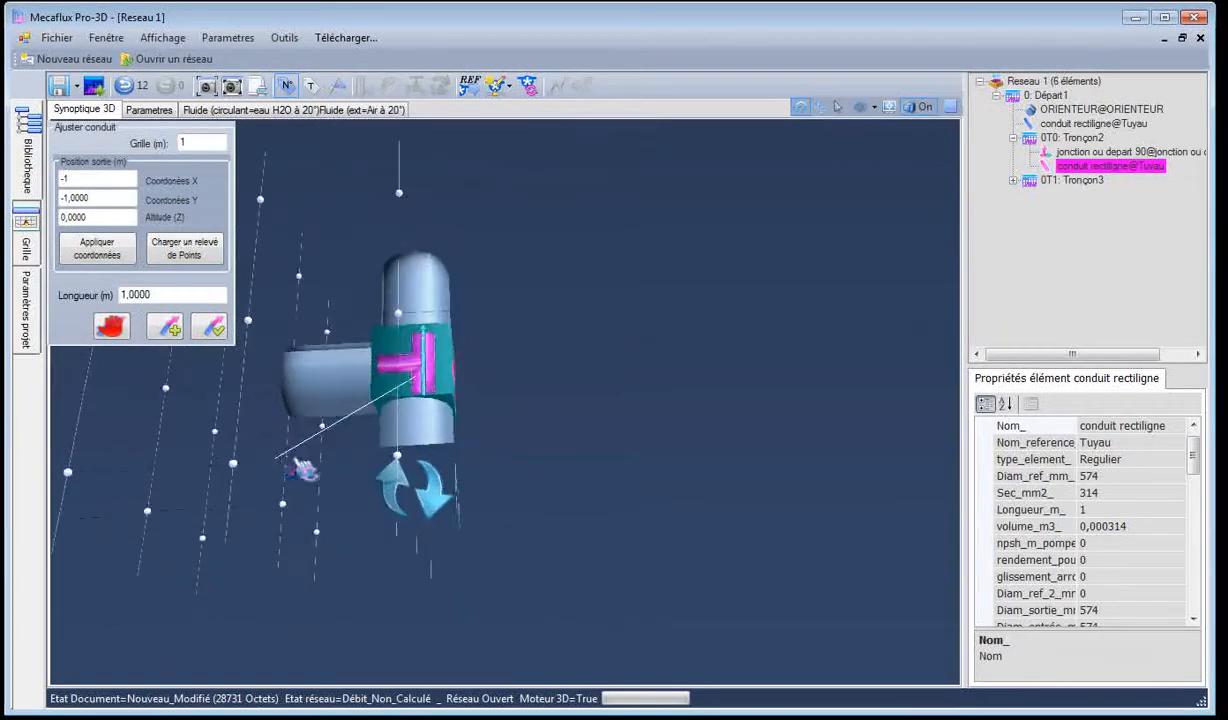
pyautogui.moveTo(413, 398); pyautogui.dragTo(278, 342)
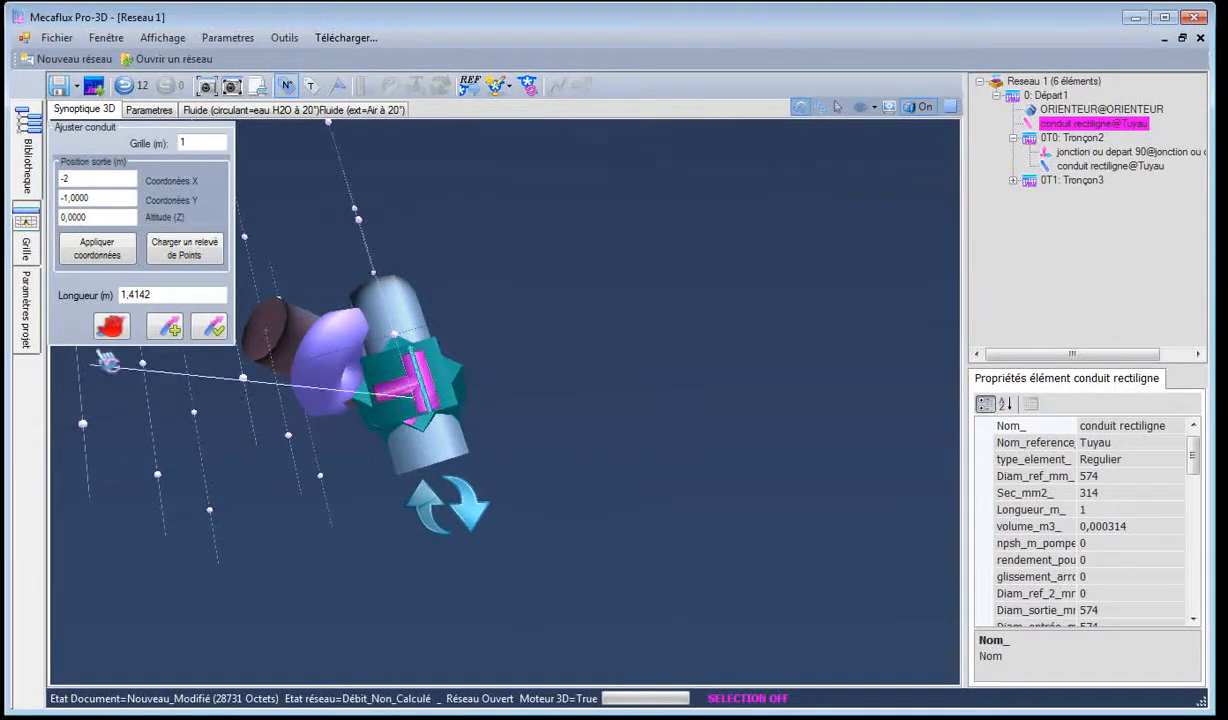
pyautogui.click(209, 326)
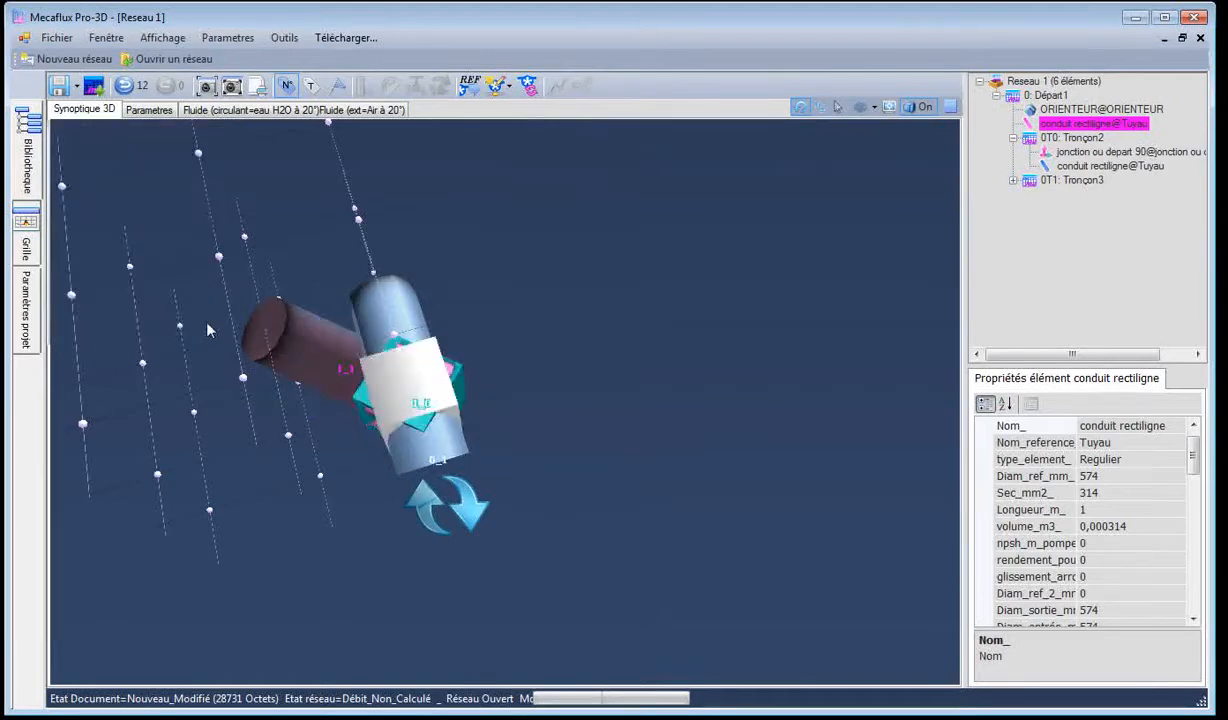
# Insert an abrupt reduction to the plan's 355 mm diameter after the diagonal branch duct and extend it with a 355 mm duct
pyautogui.moveTo(241, 466); pyautogui.dragTo(379, 526)
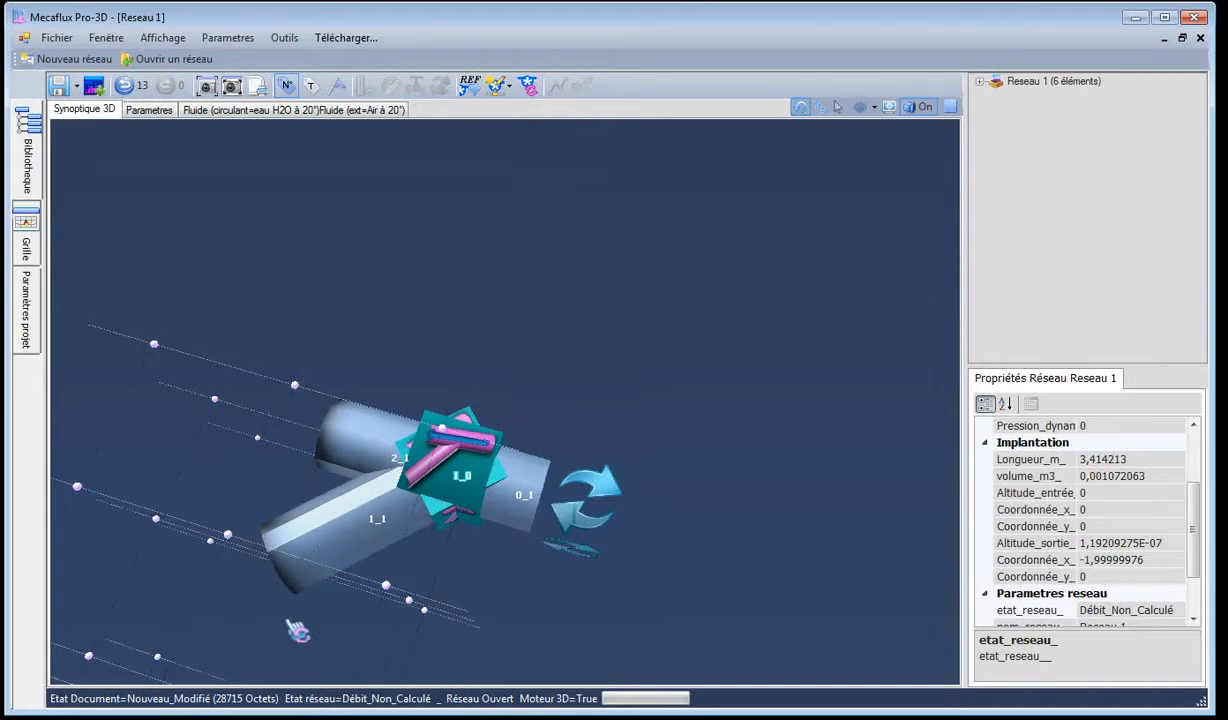
pyautogui.moveTo(286, 605); pyautogui.dragTo(328, 547)
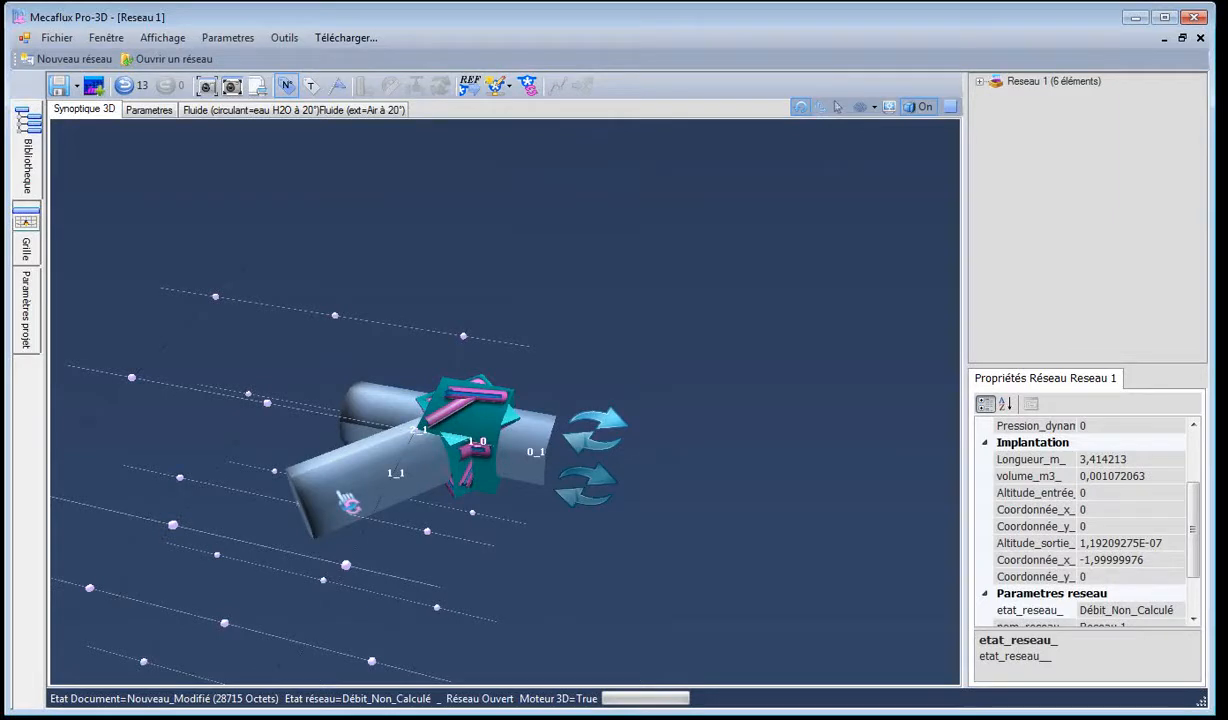
pyautogui.moveTo(282, 537); pyautogui.dragTo(292, 509)
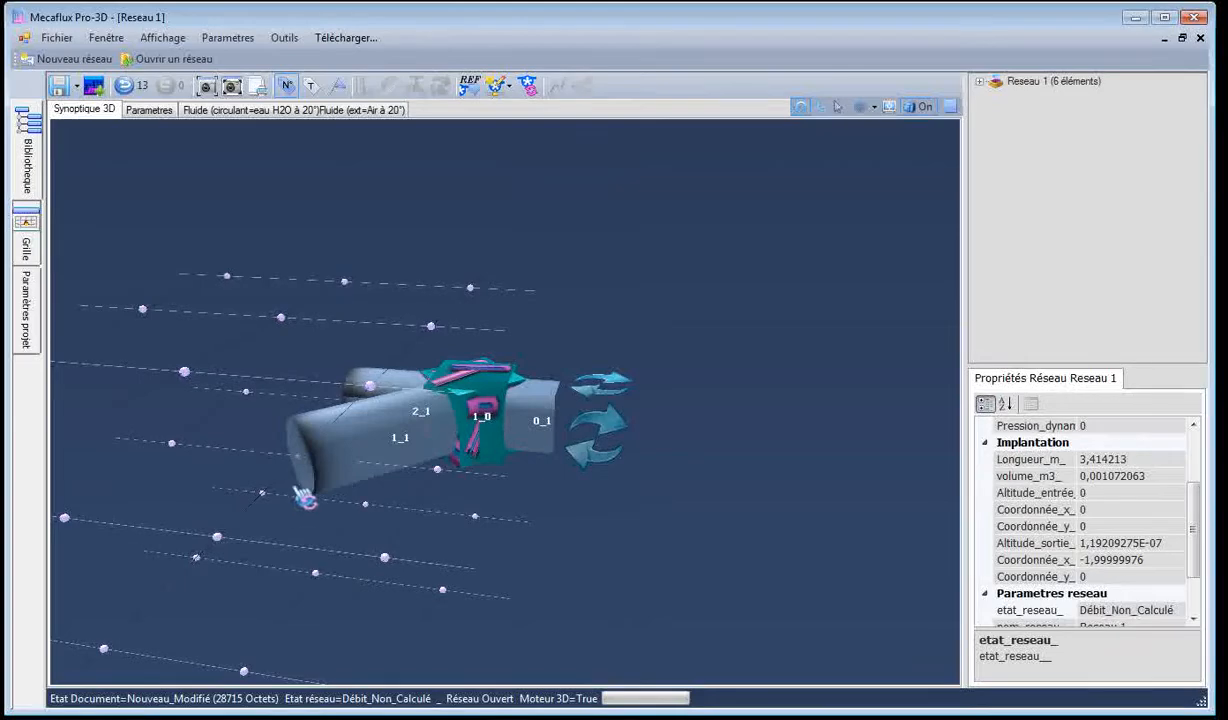
pyautogui.rightClick(327, 473)
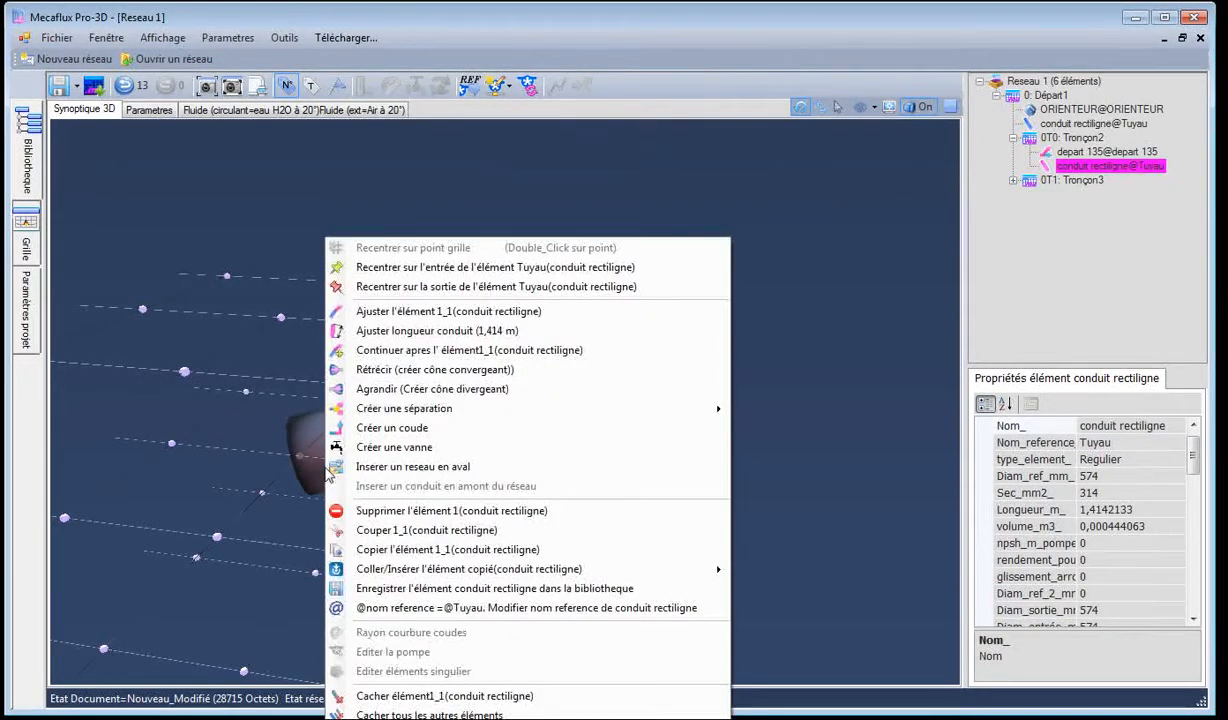
pyautogui.click(352, 370)
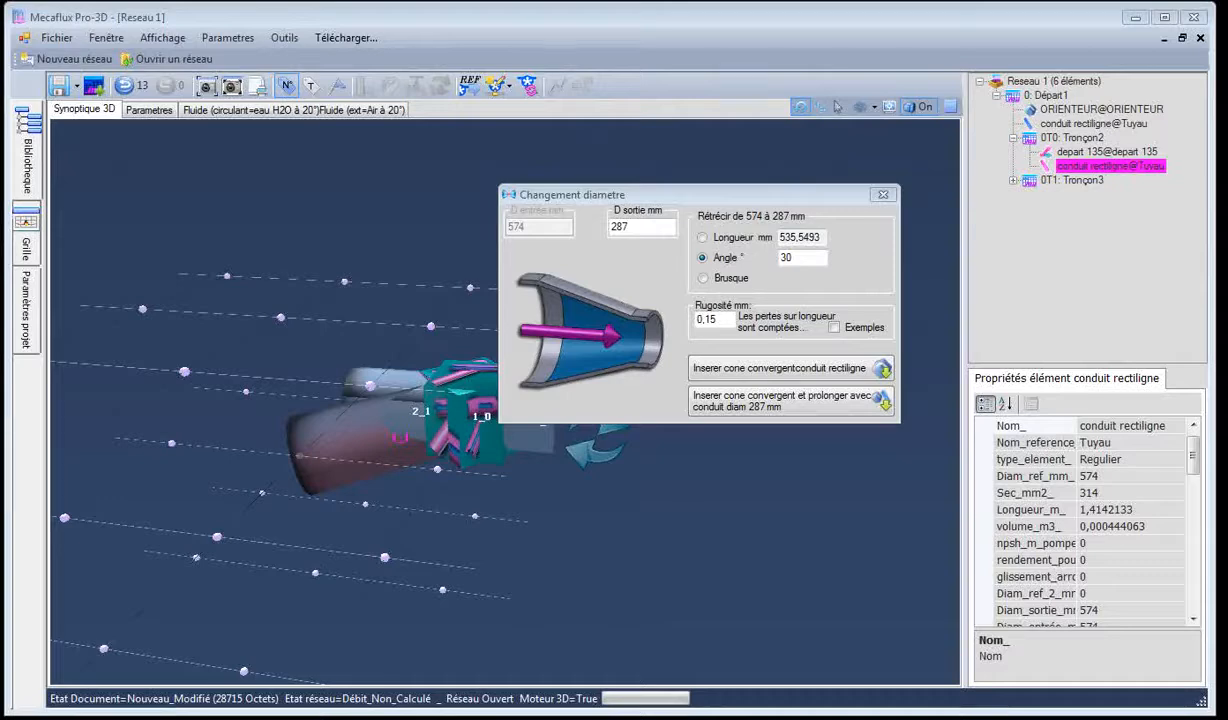
pyautogui.click(125, 715)
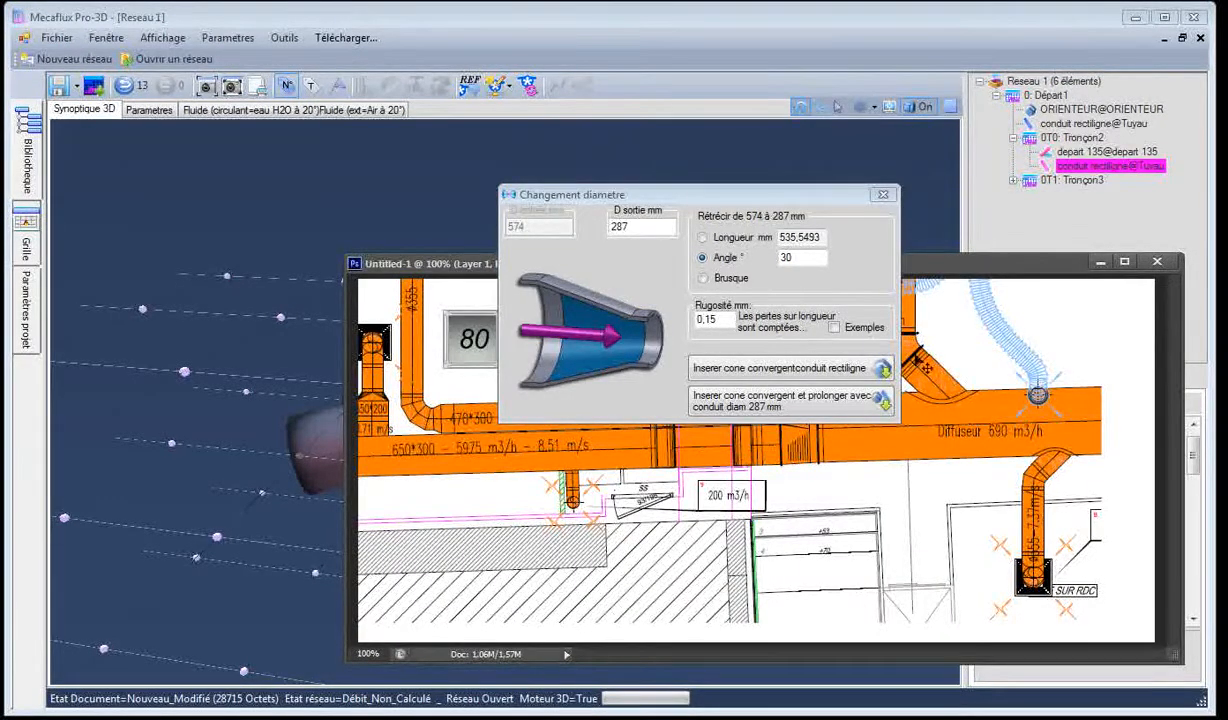
pyautogui.click(622, 226)
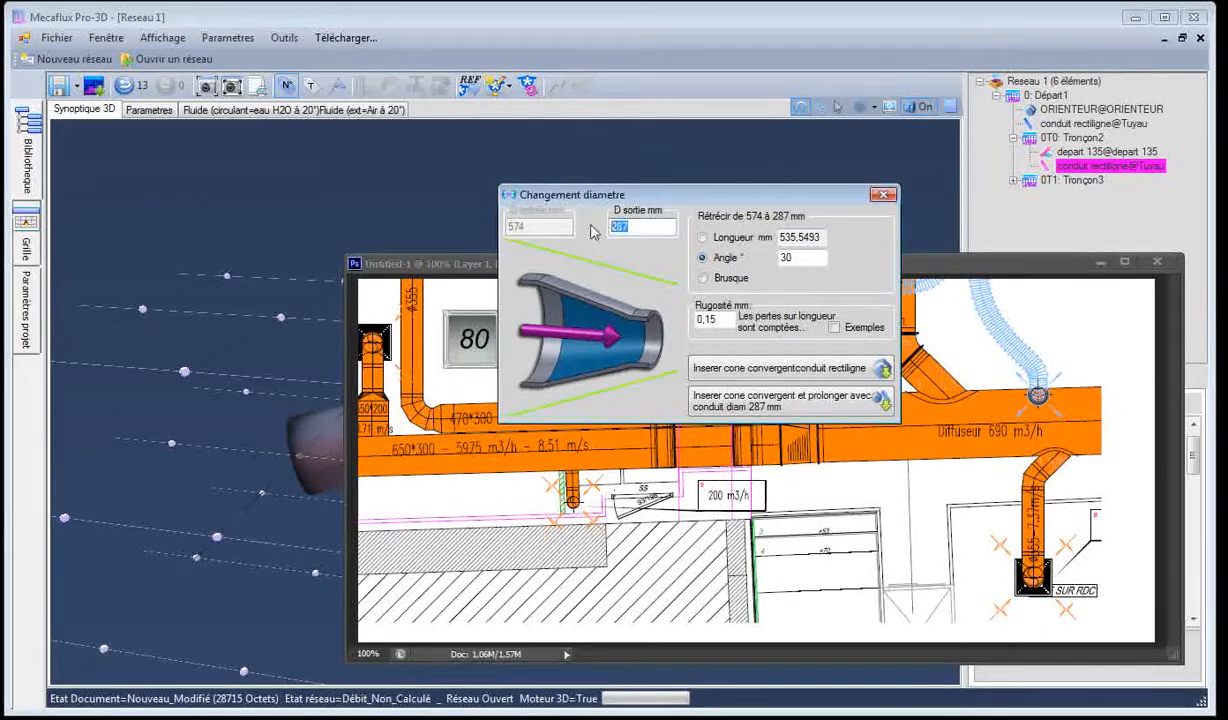
pyautogui.write('355')
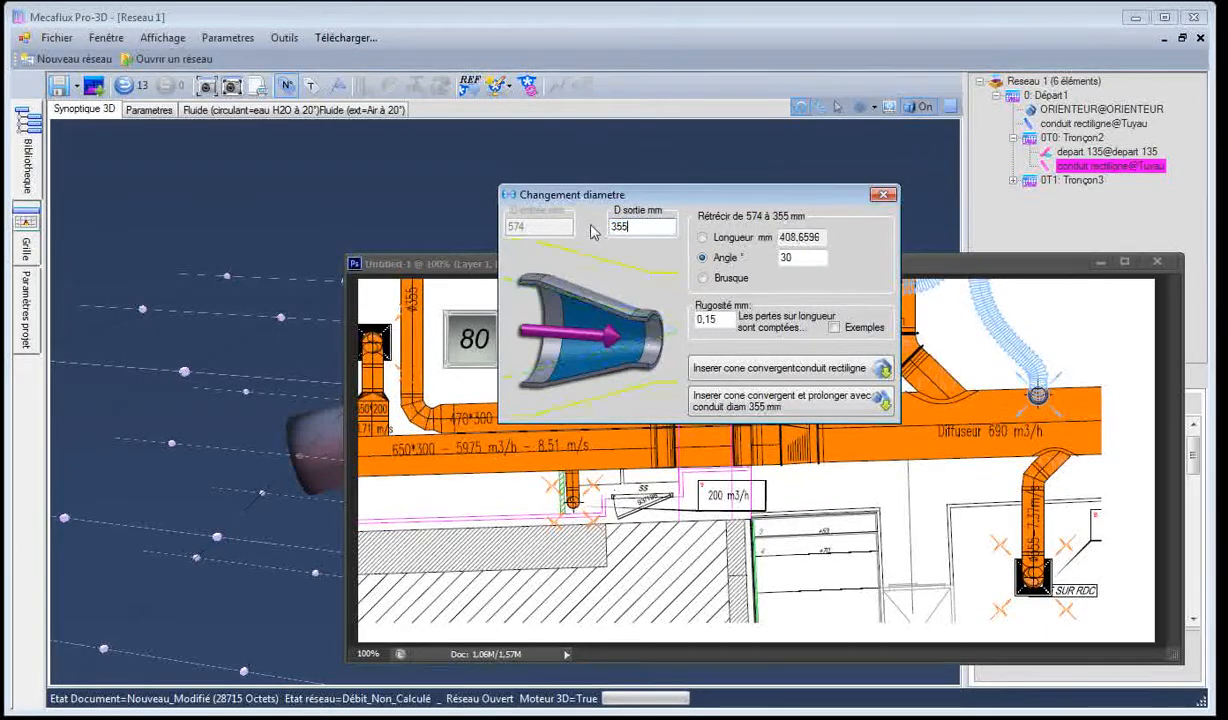
pyautogui.click(704, 279)
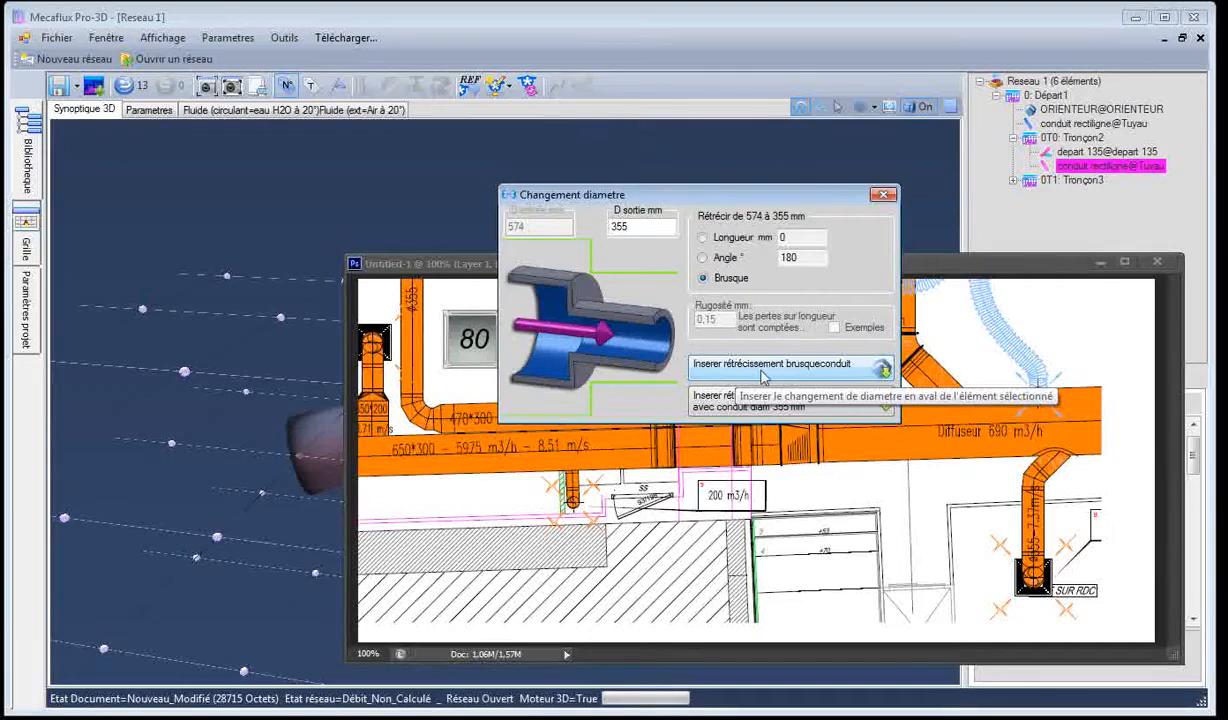
pyautogui.click(800, 405)
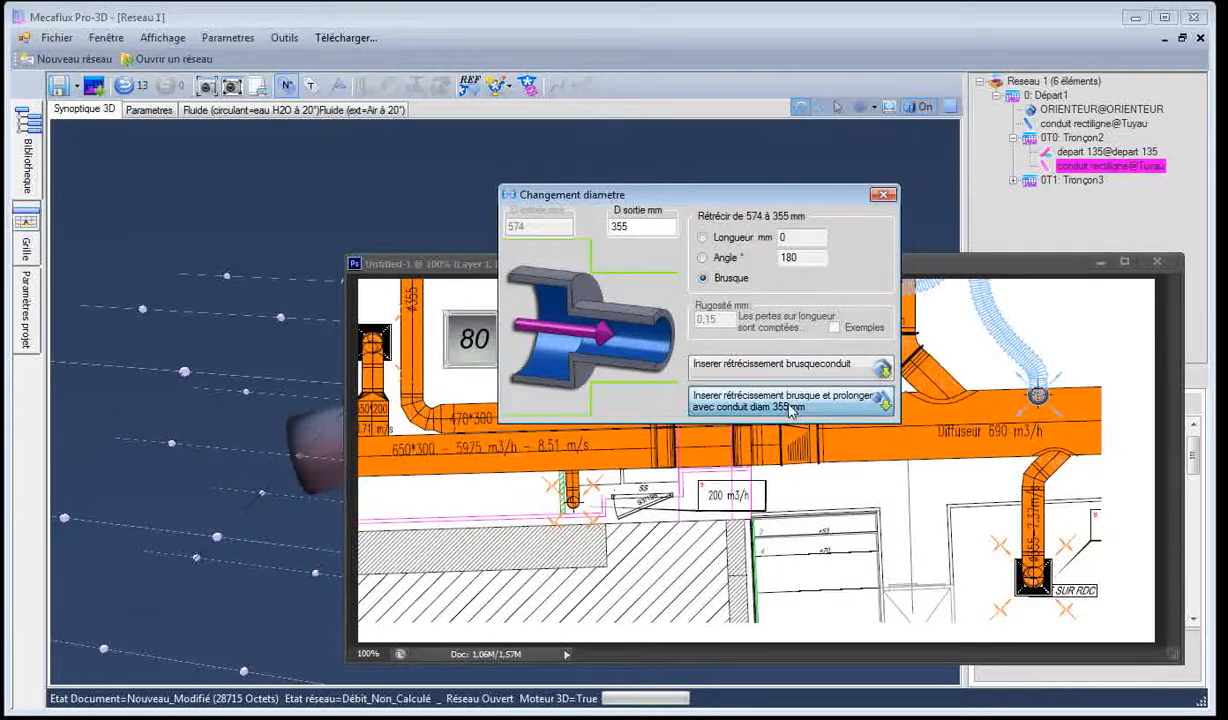
pyautogui.click(1101, 263)
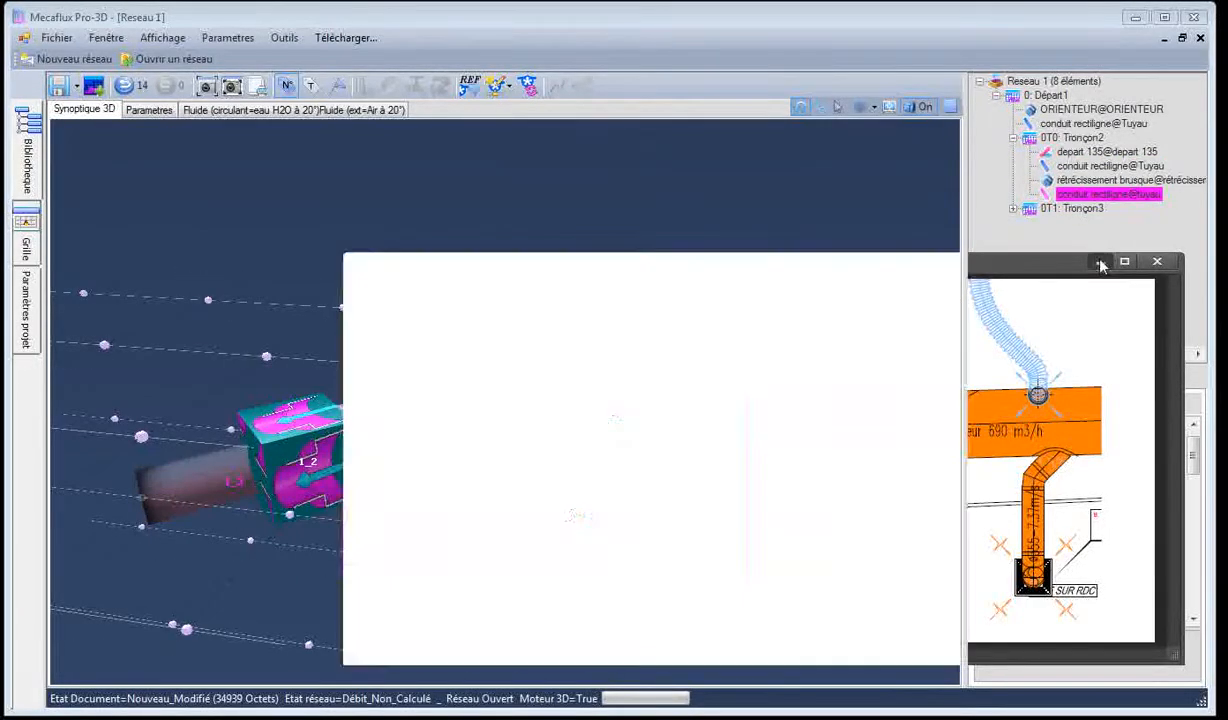
# Set the length of the 574 mm duct between the separation and the abrupt reduction to 0.3 m
pyautogui.moveTo(402, 565)
pyautogui.mouseDown()
pyautogui.moveTo(400, 554)
pyautogui.moveTo(380, 572)
pyautogui.mouseUp()
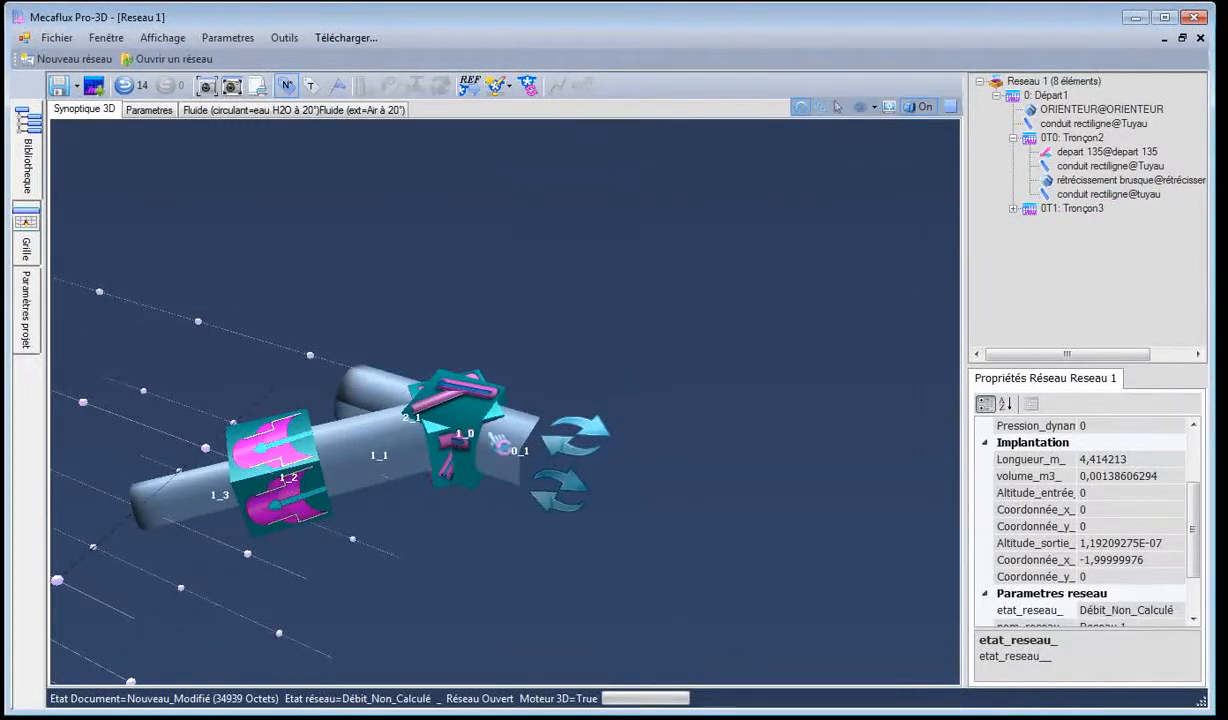
pyautogui.moveTo(352, 434)
pyautogui.mouseDown()
pyautogui.moveTo(360, 462)
pyautogui.moveTo(347, 428)
pyautogui.mouseUp()
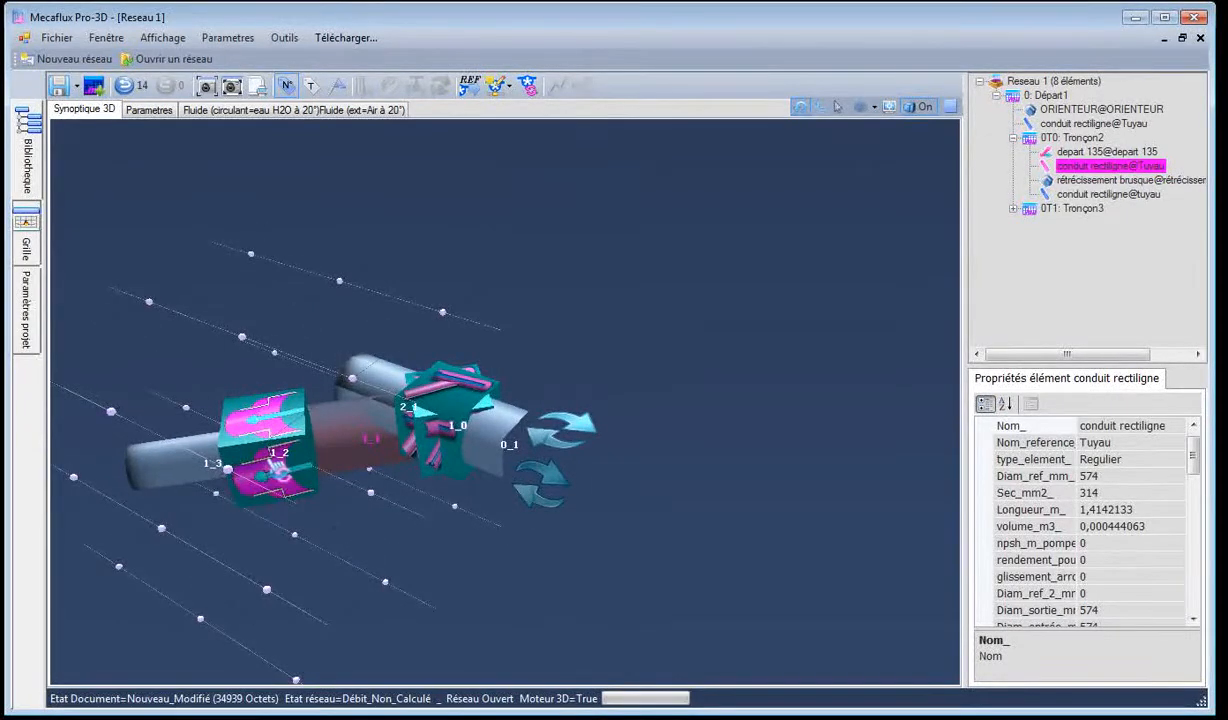
pyautogui.click(212, 445)
pyautogui.moveTo(156, 494); pyautogui.dragTo(480, 487)
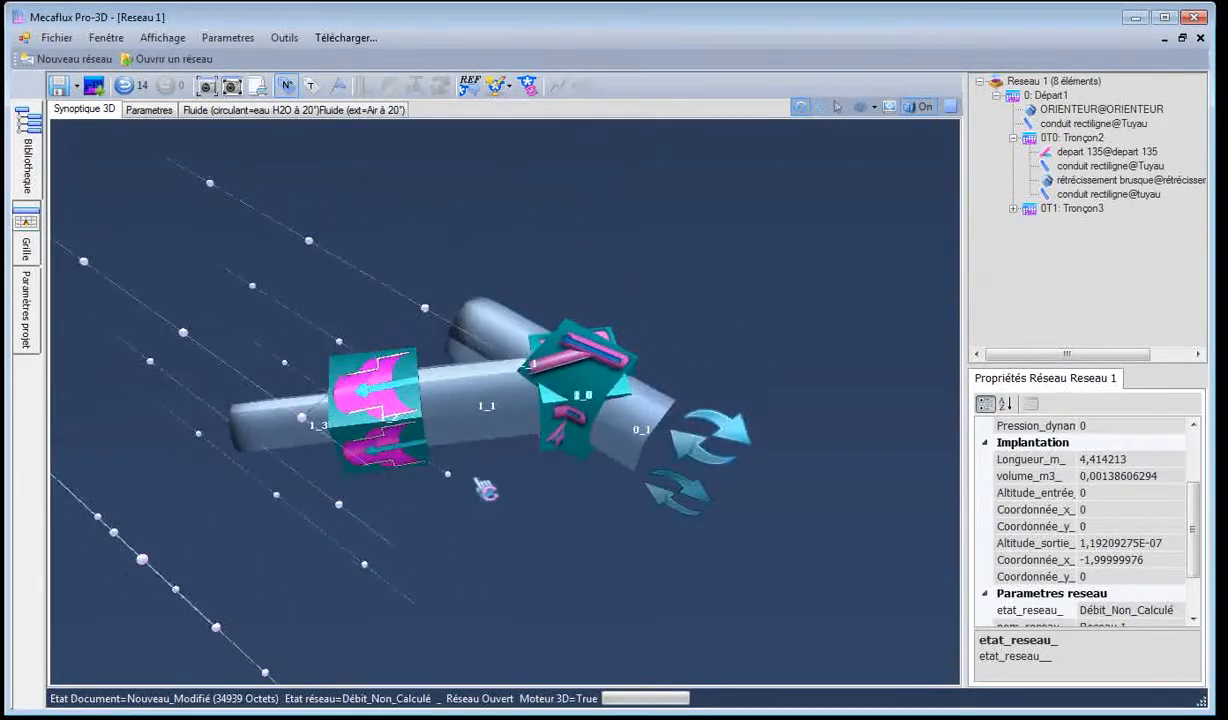
pyautogui.click(500, 447)
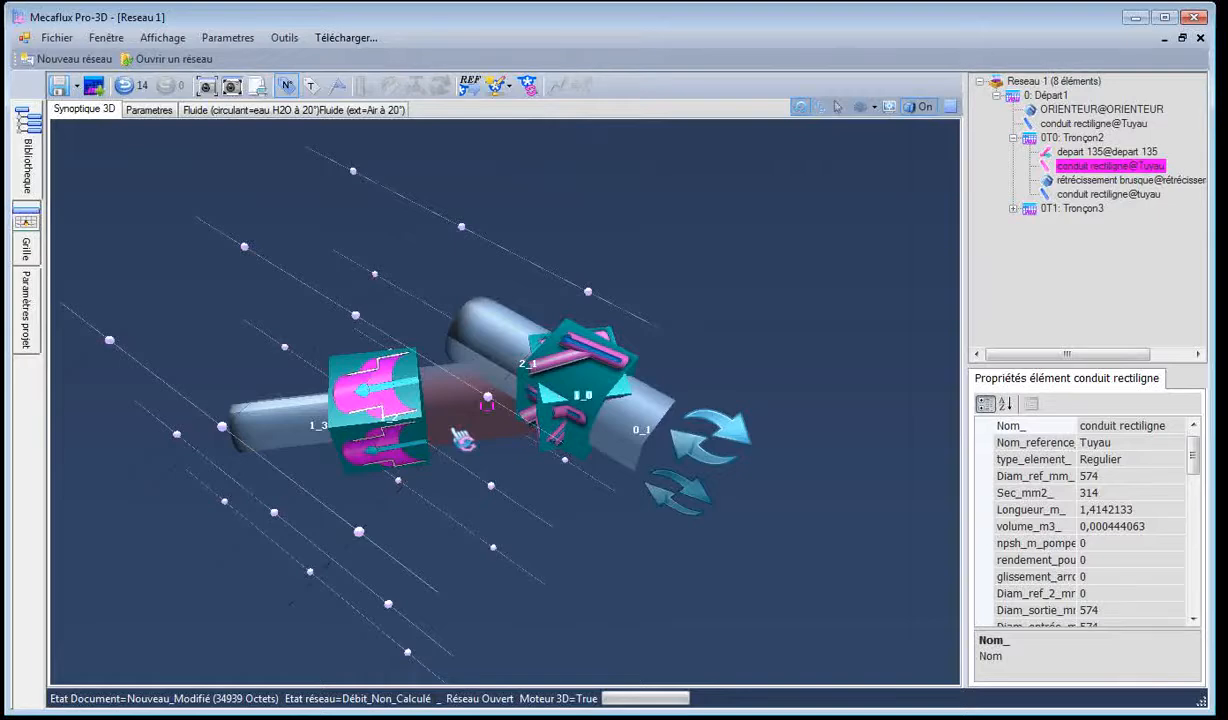
pyautogui.rightClick(456, 432)
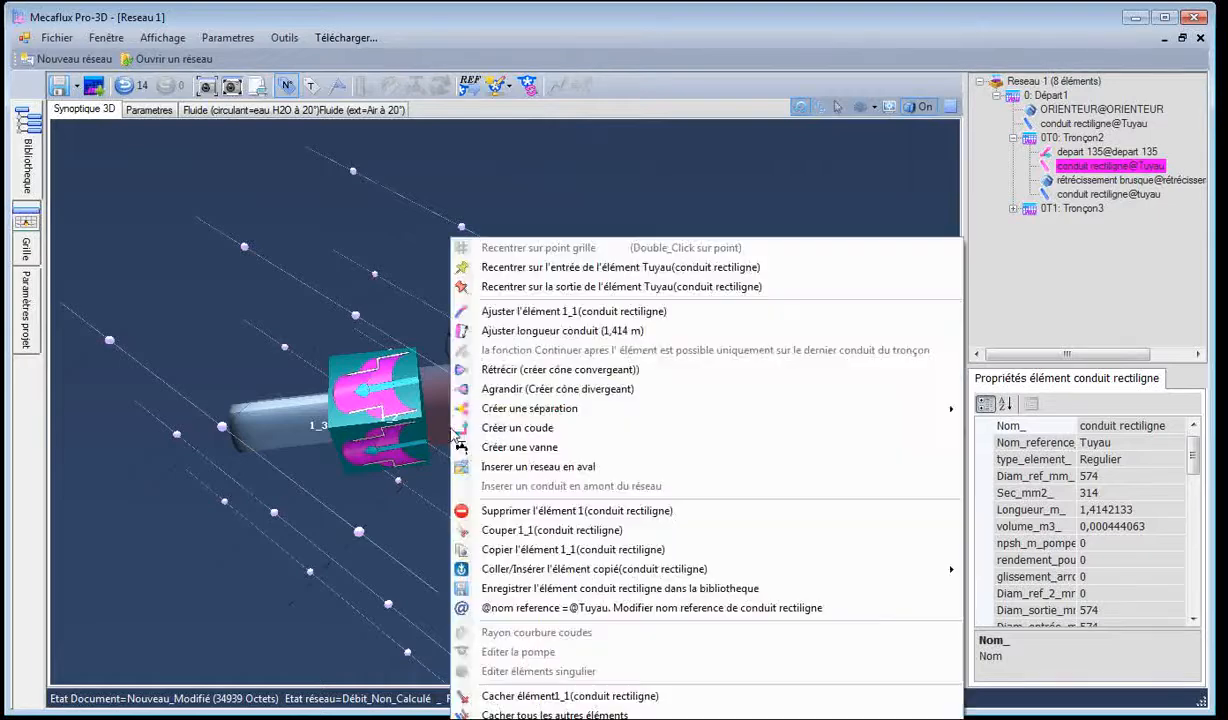
pyautogui.click(500, 331)
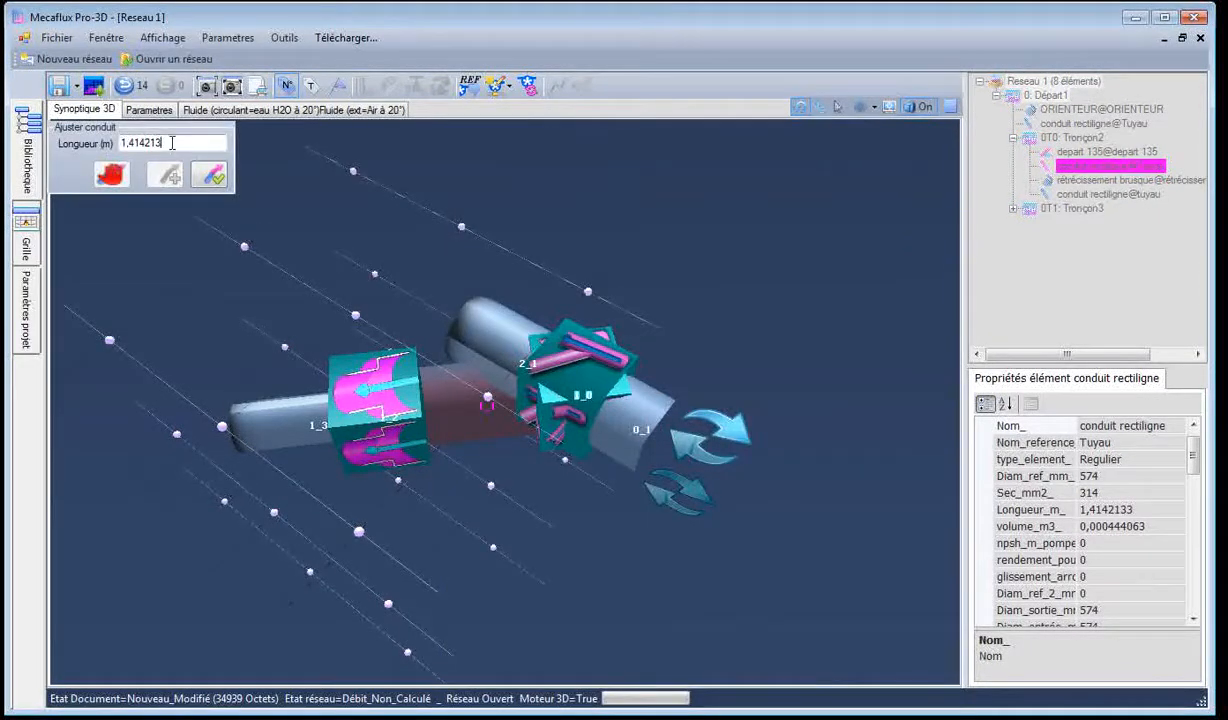
pyautogui.moveTo(172, 143); pyautogui.dragTo(106, 143)
pyautogui.write('0,1')
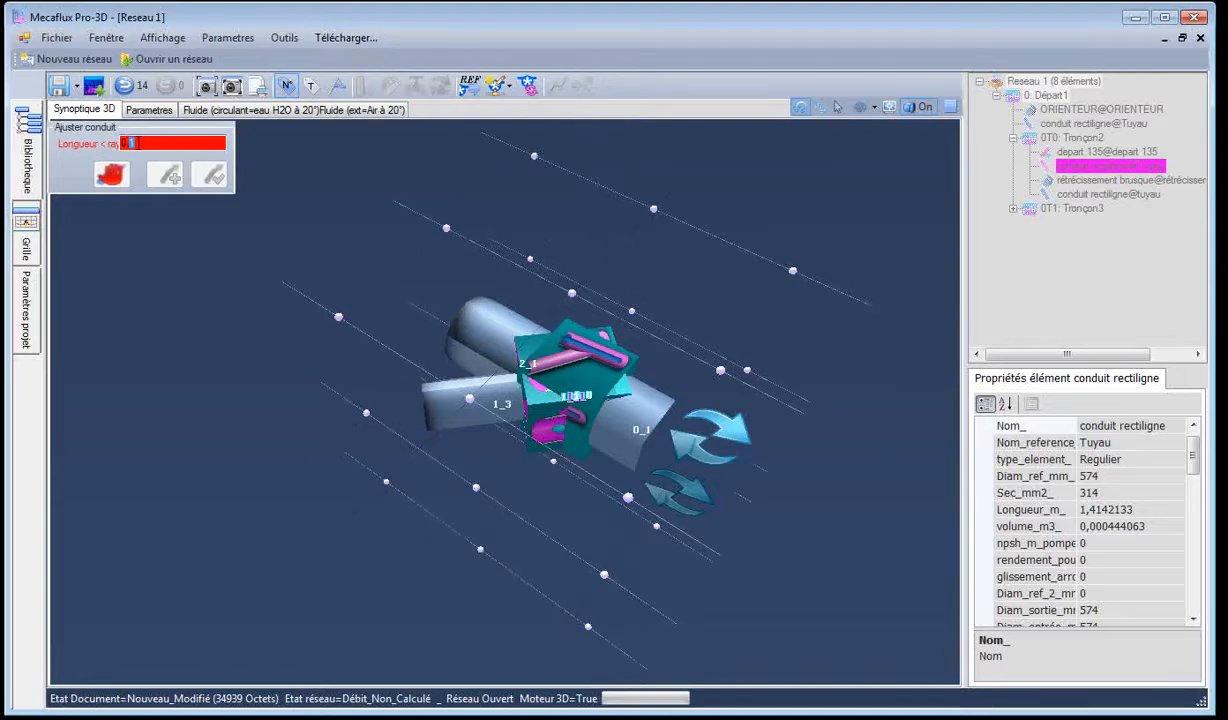
pyautogui.write('0,2')
pyautogui.write('0,3')
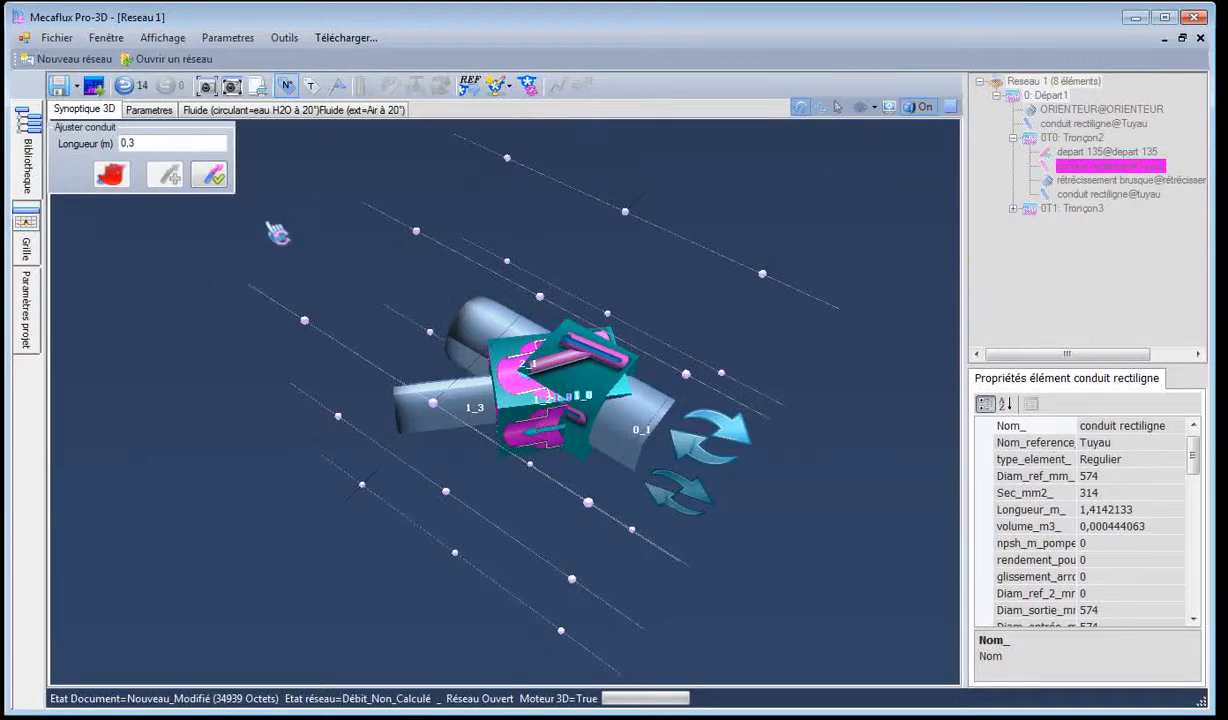
pyautogui.click(213, 185)
pyautogui.moveTo(359, 512); pyautogui.dragTo(441, 522)
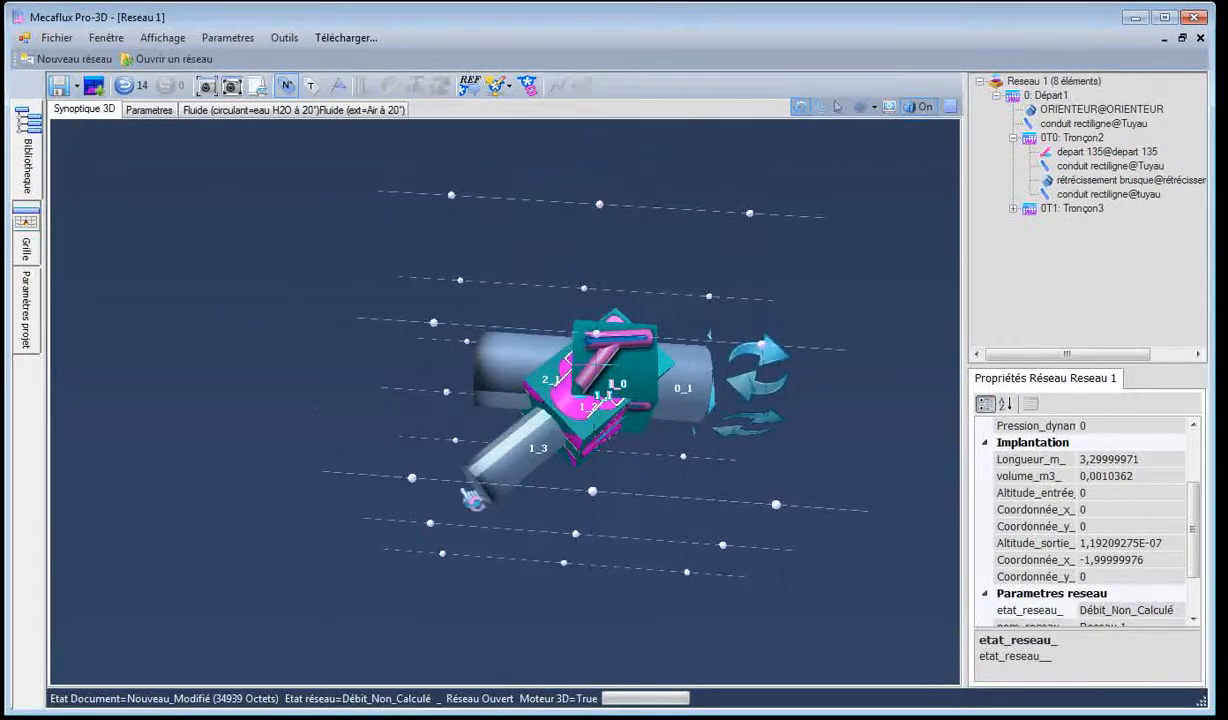
pyautogui.click(497, 506)
pyautogui.moveTo(648, 536)
pyautogui.mouseDown()
pyautogui.moveTo(684, 571)
pyautogui.moveTo(660, 551)
pyautogui.mouseUp()
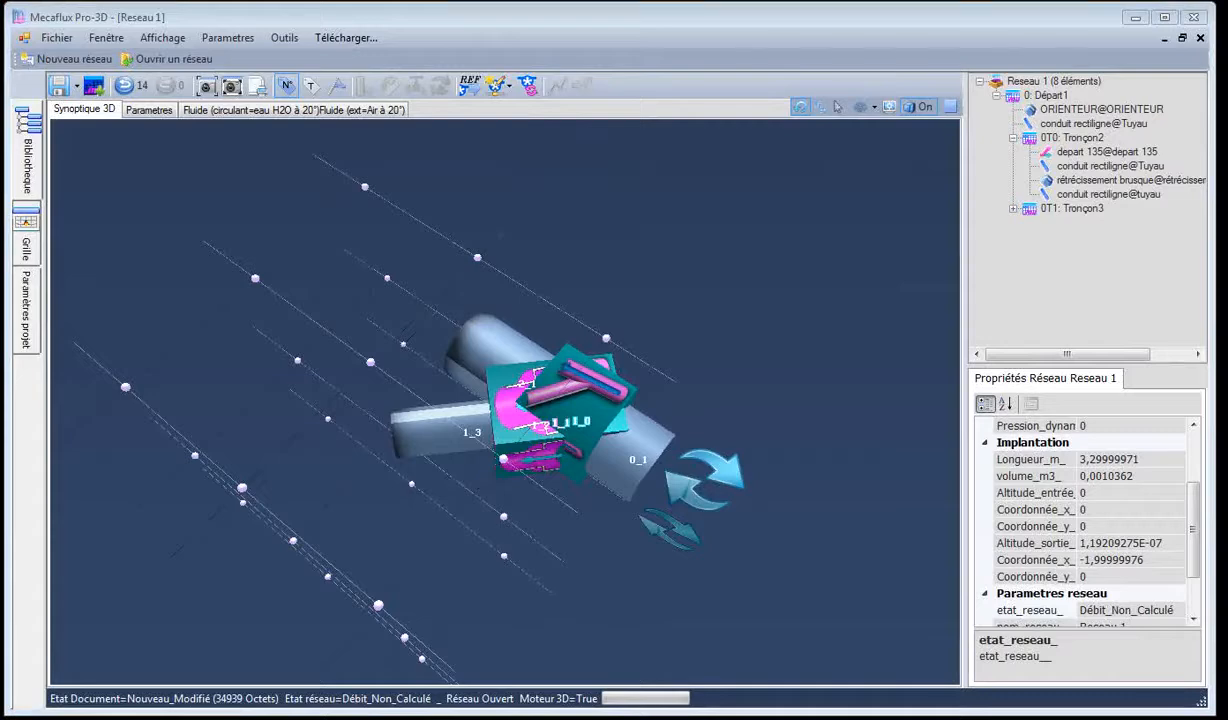
# Consult the duct plan and confirm the length of the 355 mm duct after the abrupt reduction at 1 m
pyautogui.hotkey('alt', 'Tab')
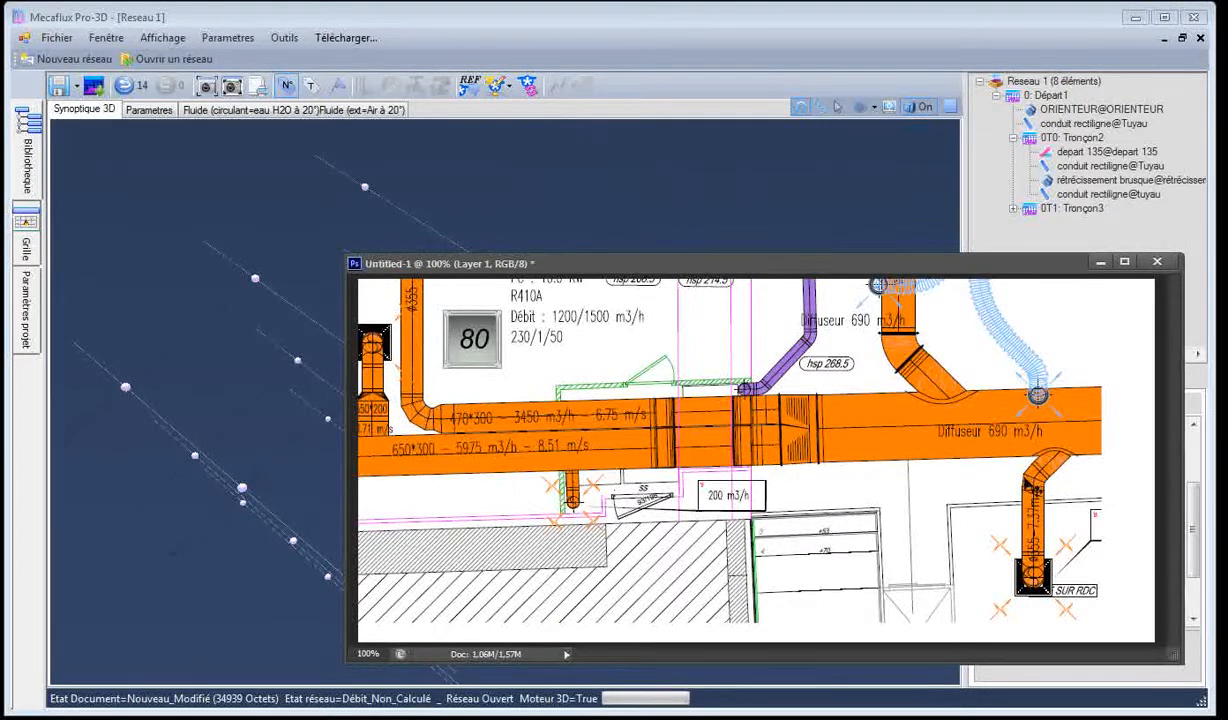
pyautogui.moveTo(980, 266); pyautogui.dragTo(1023, 259)
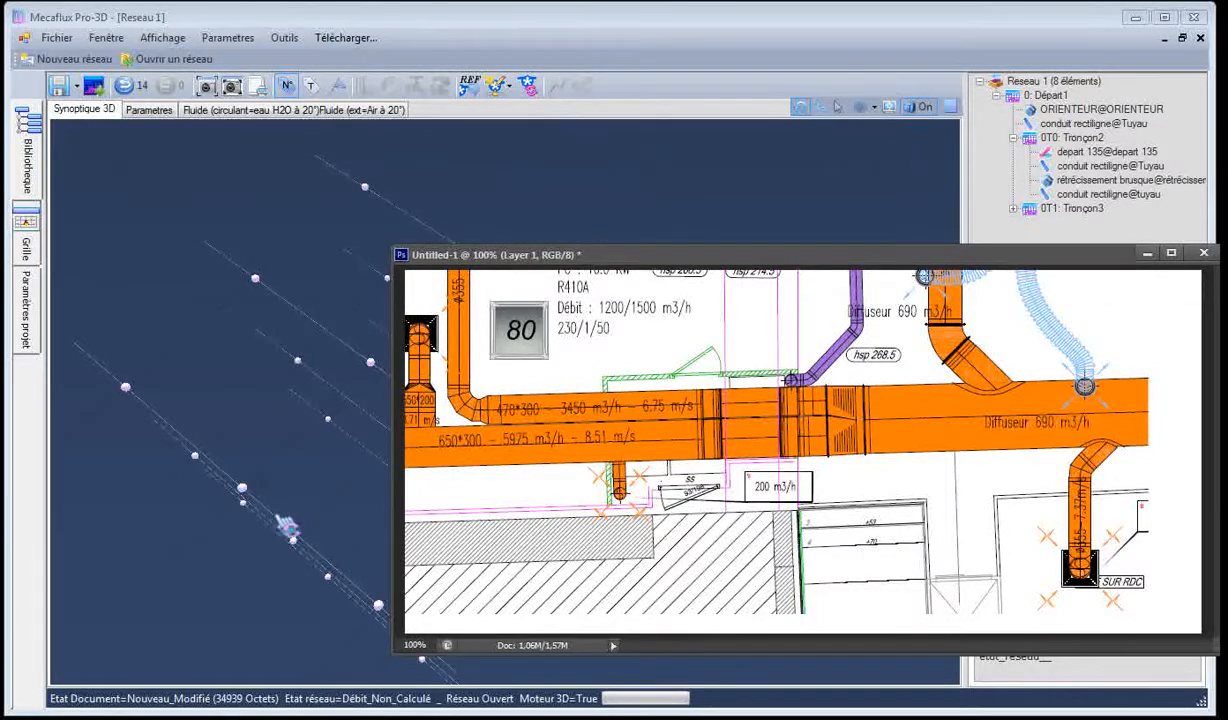
pyautogui.click(310, 487)
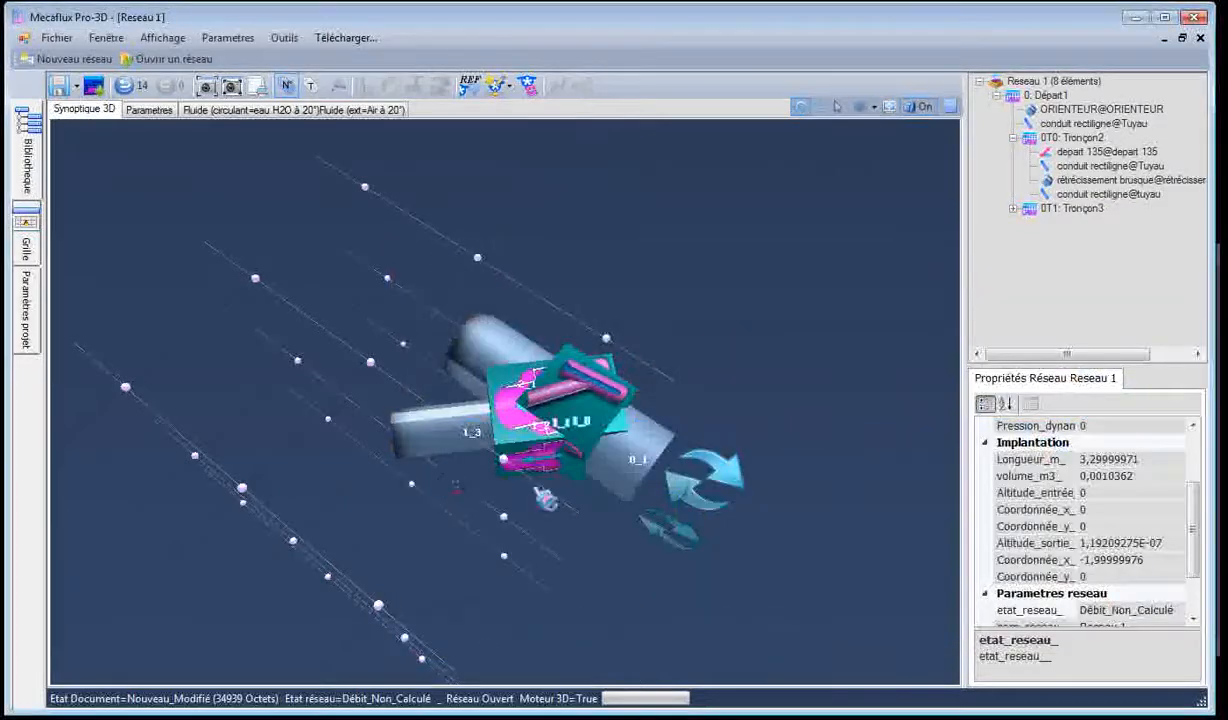
pyautogui.click(443, 450)
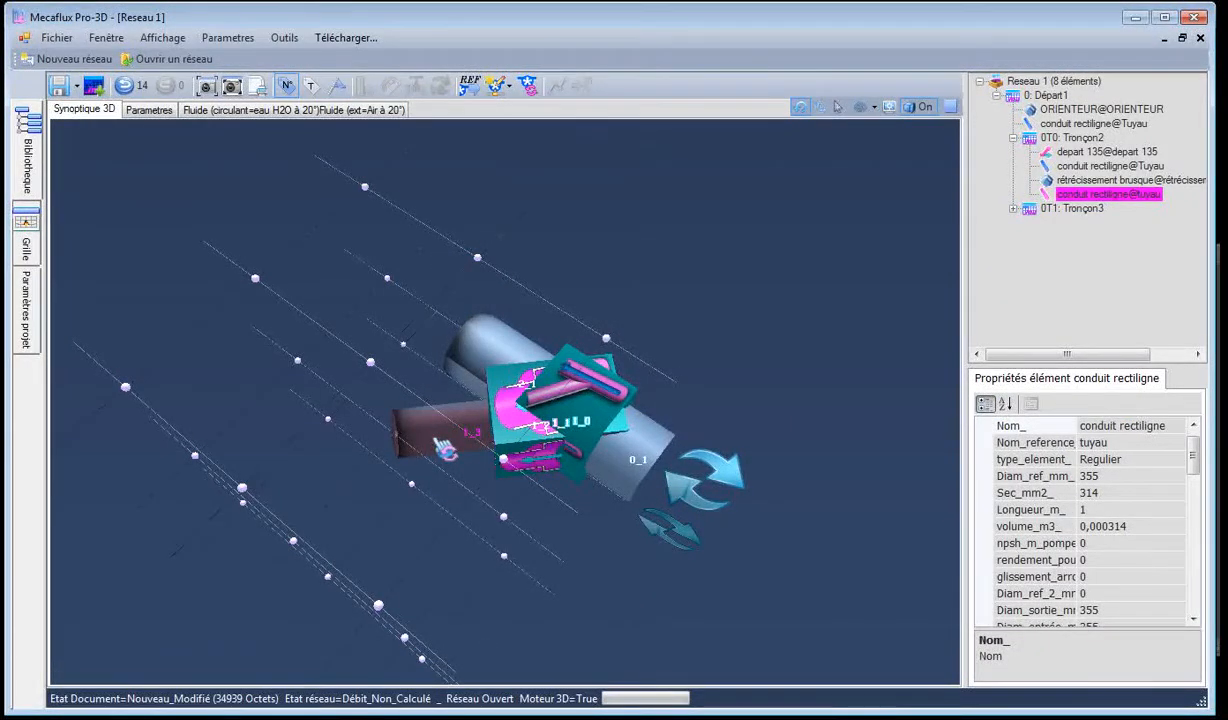
pyautogui.rightClick(443, 450)
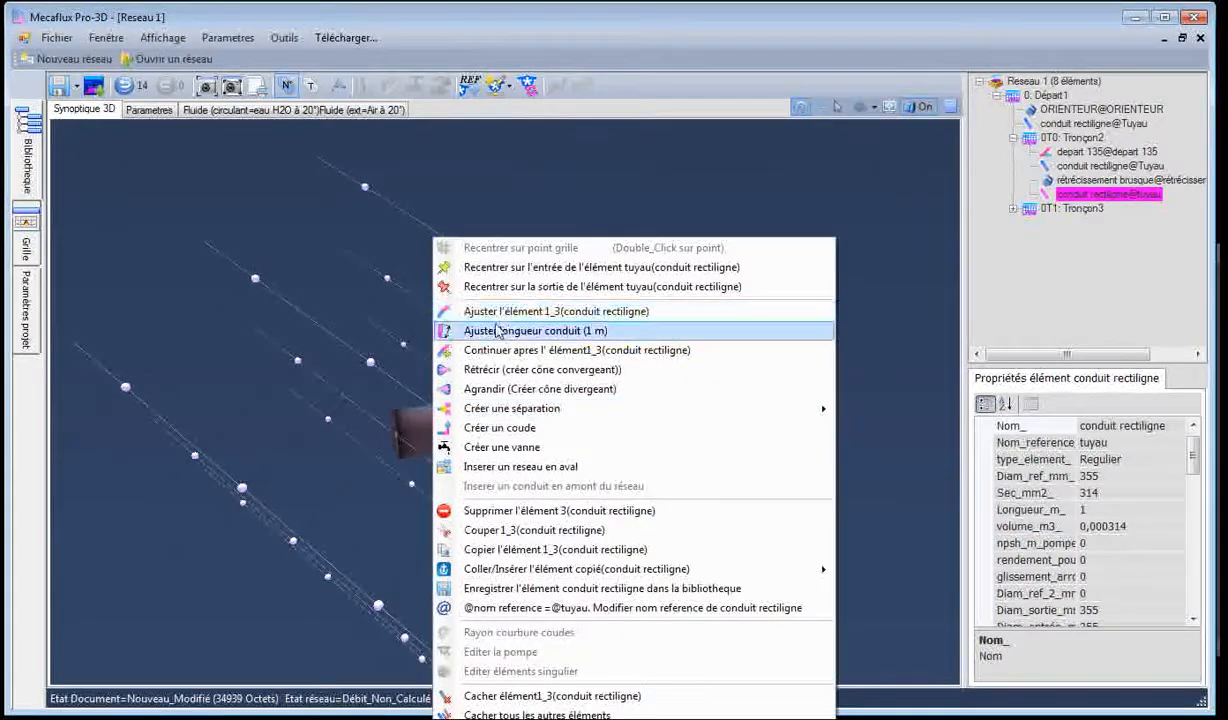
pyautogui.click(470, 334)
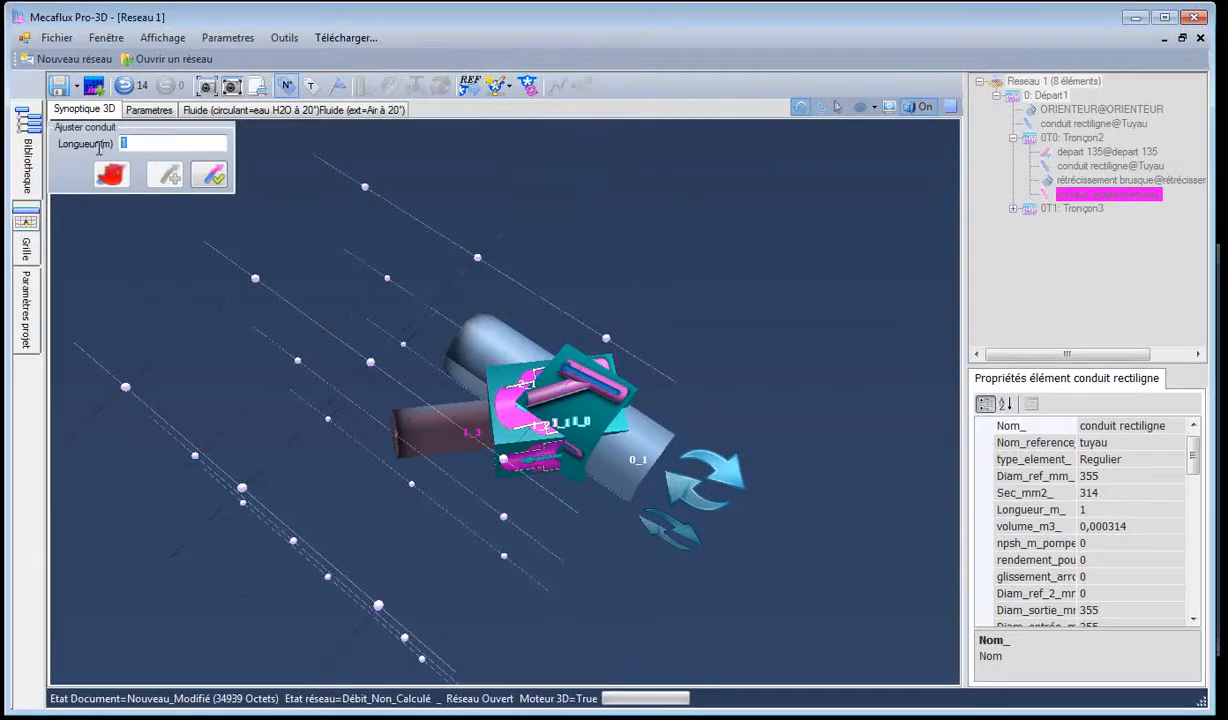
pyautogui.click(210, 177)
# Continue the 355 mm branch with a rounded 45° elbow and a duct, outlet at X -1.9192, Y -1.9192, Z 0 and length 1 m
pyautogui.rightClick(412, 437)
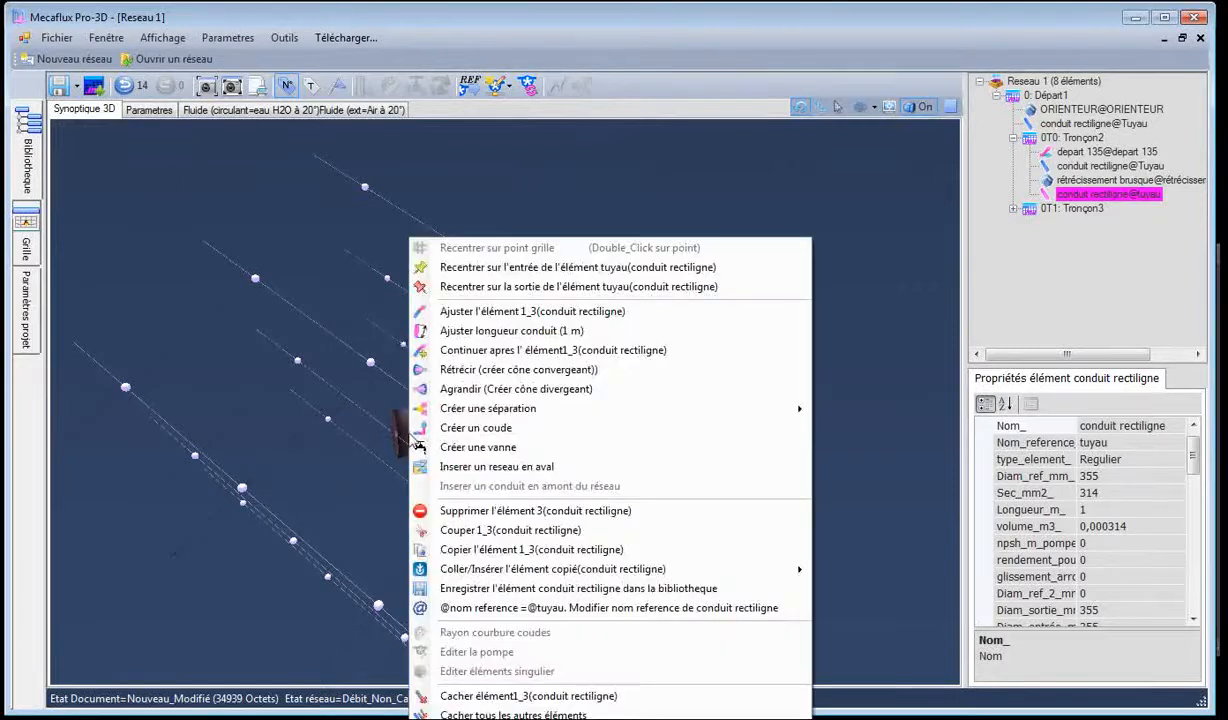
pyautogui.click(470, 350)
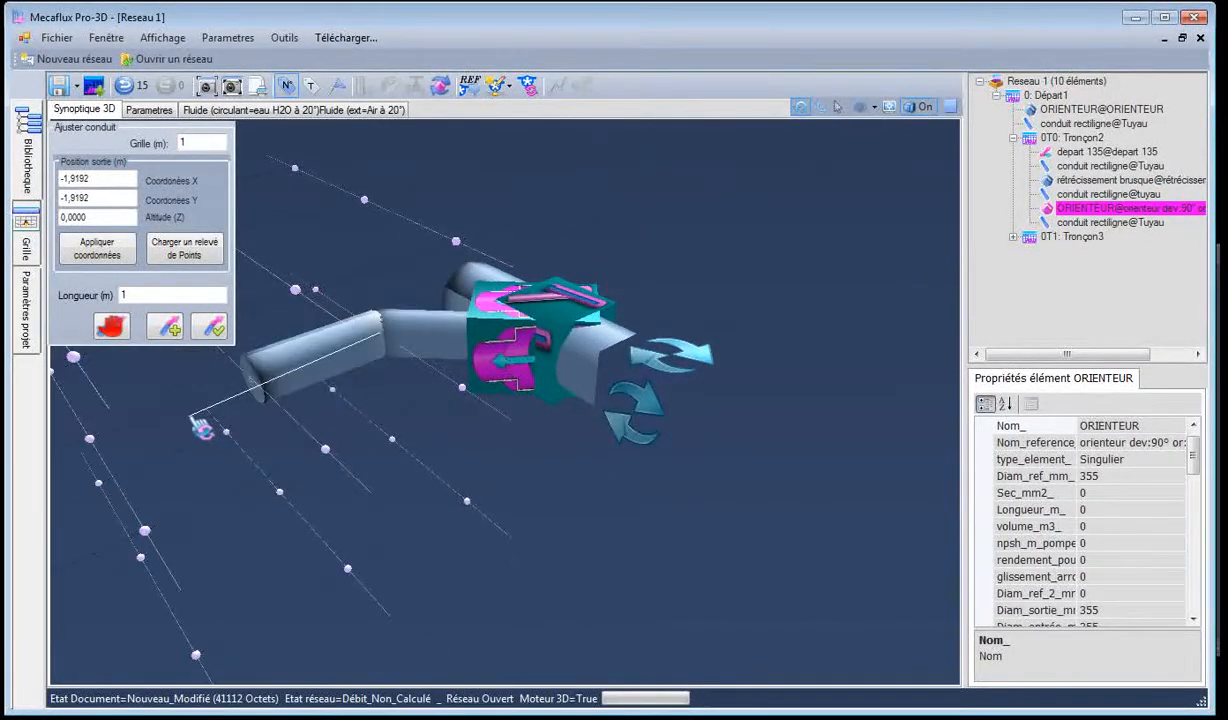
pyautogui.click(198, 420)
pyautogui.moveTo(197, 458); pyautogui.dragTo(680, 470)
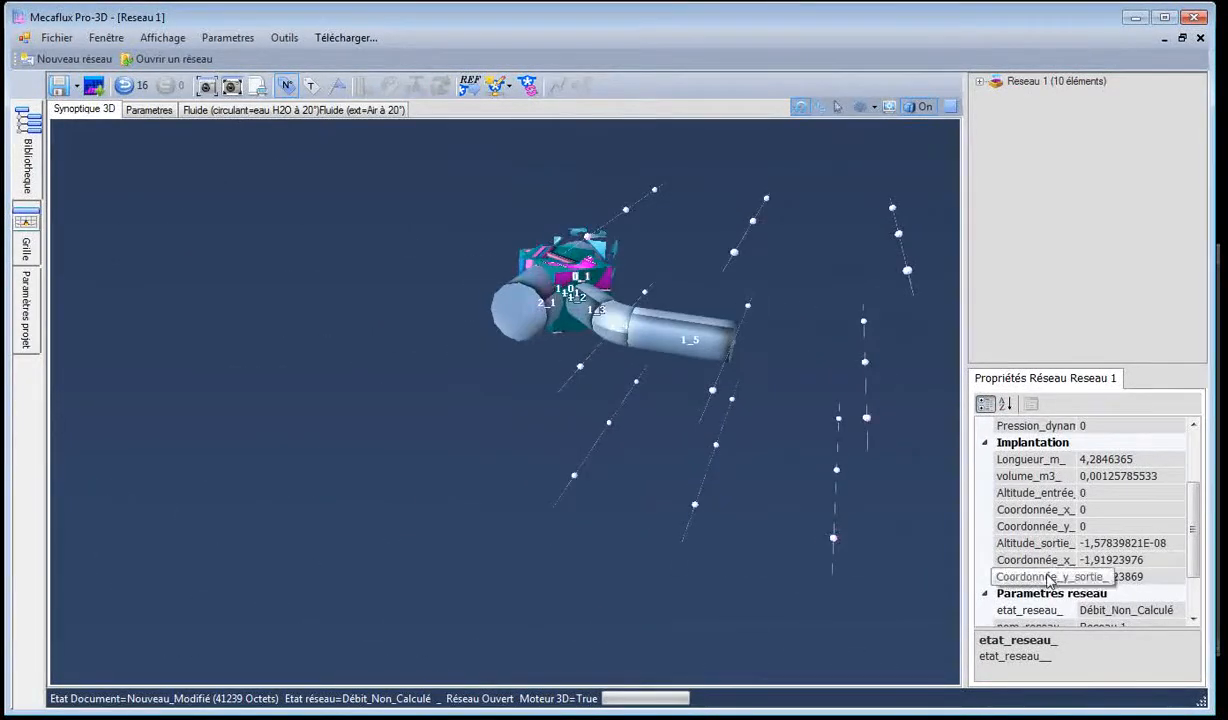
# Check the plan and continue the 355 mm branch vertically downward through a rounded elbow, outlet at X -1.9192, Y -1.9192, Z -3 and length 3 m
pyautogui.hotkey('alt', 'Tab')
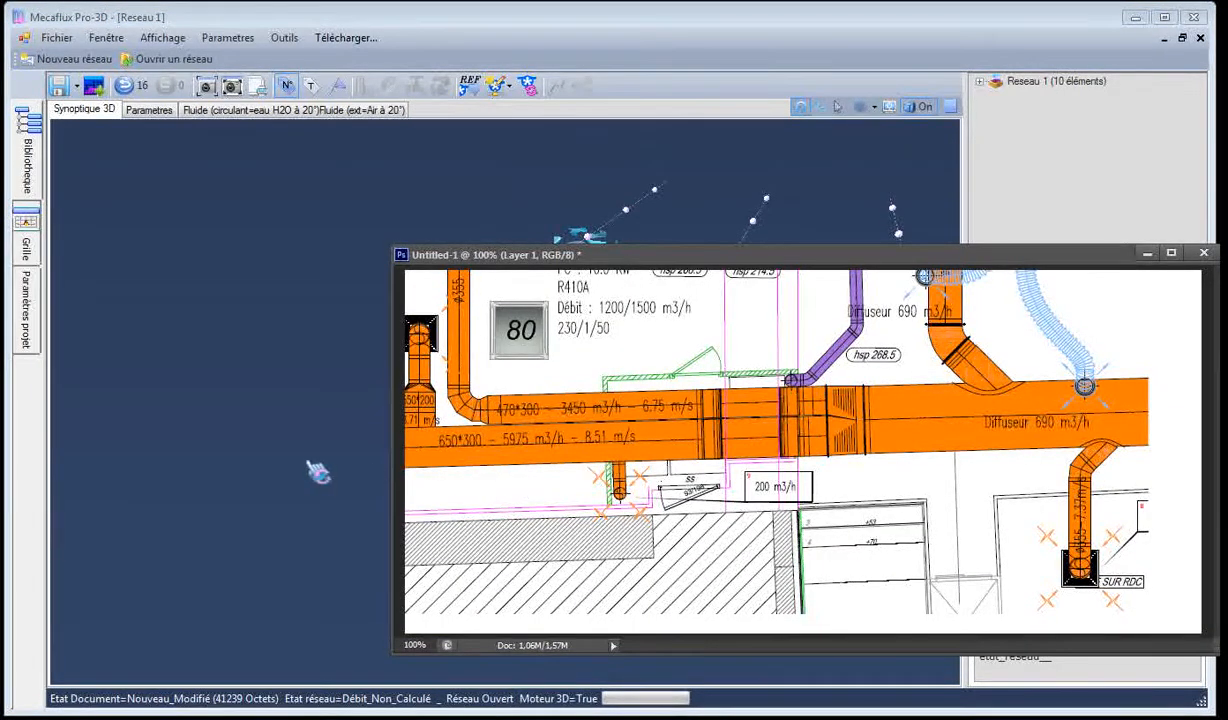
pyautogui.click(245, 453)
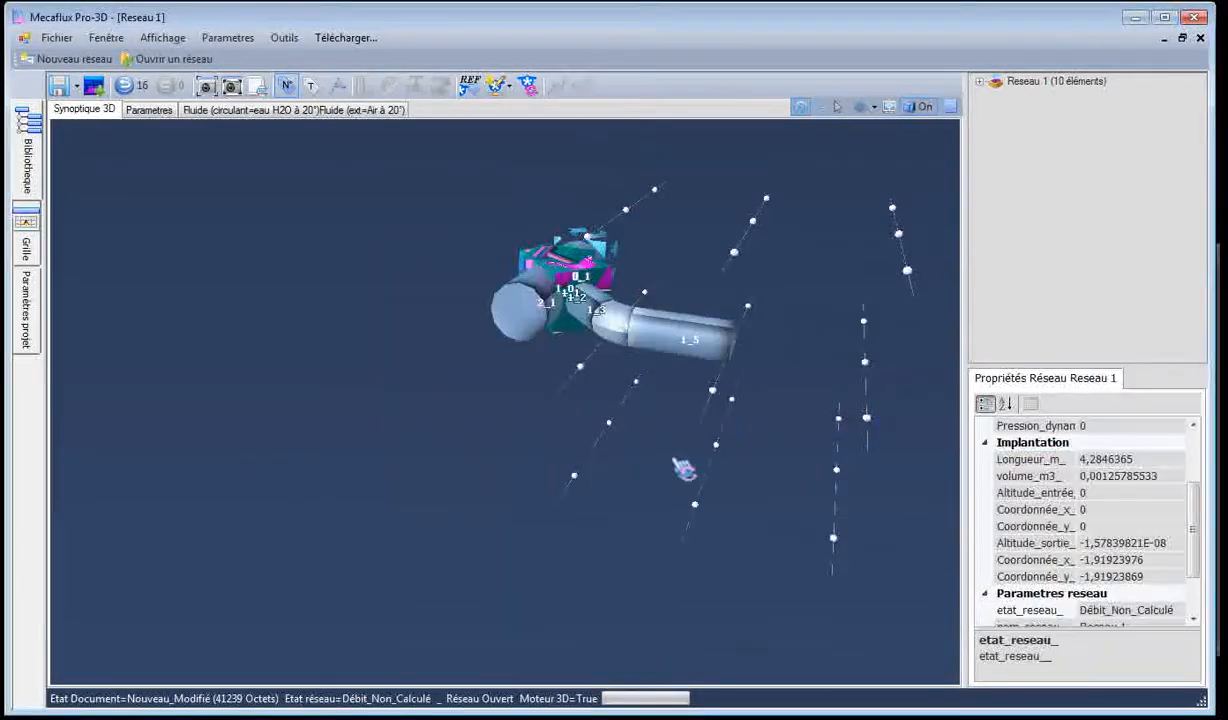
pyautogui.moveTo(698, 415); pyautogui.dragTo(620, 360)
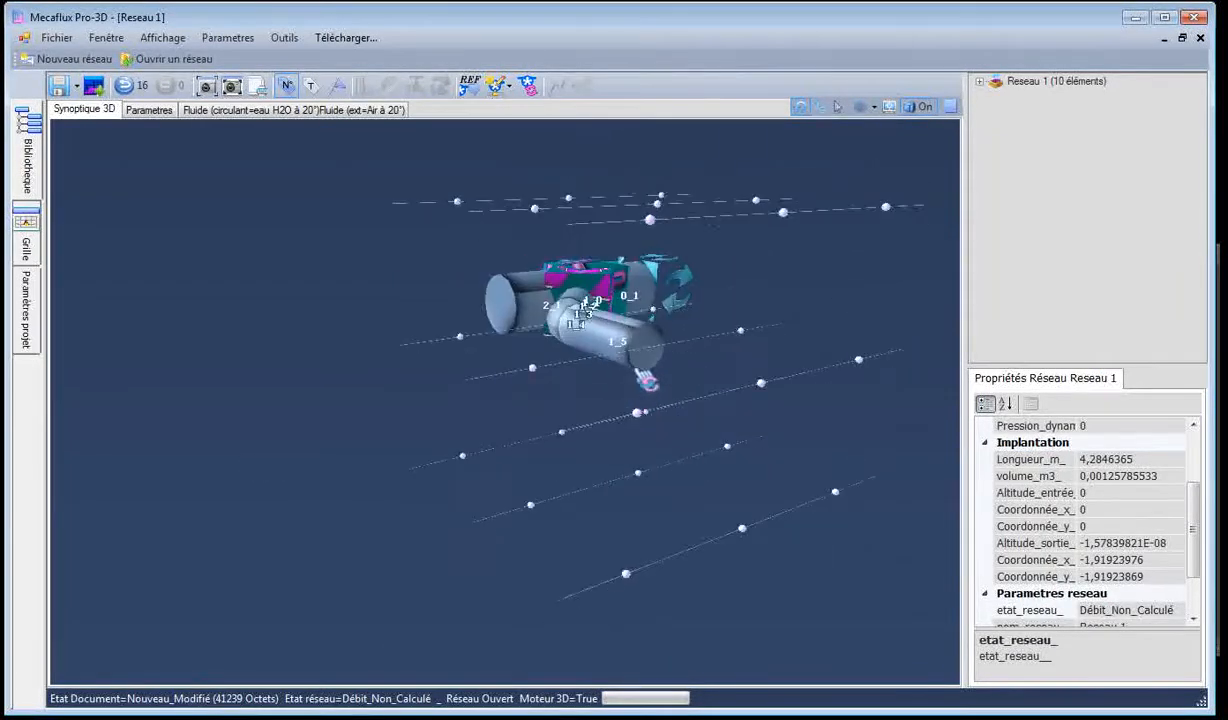
pyautogui.click(622, 358)
pyautogui.rightClick(630, 368)
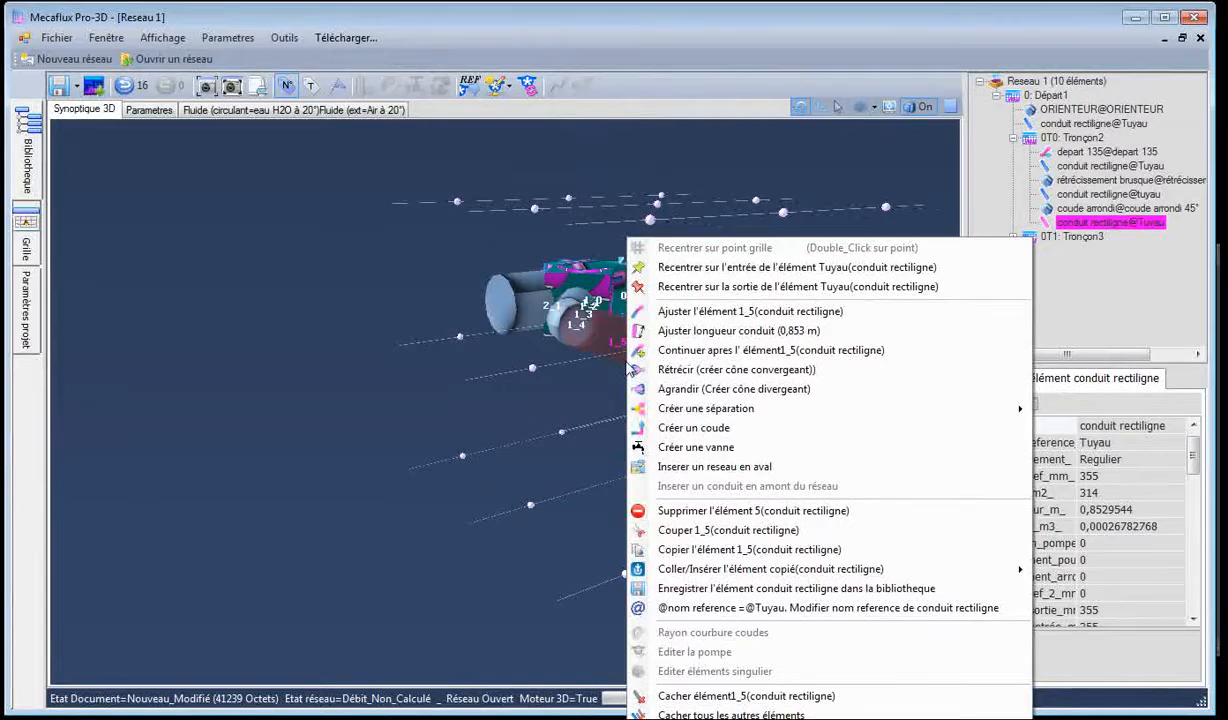
pyautogui.click(698, 351)
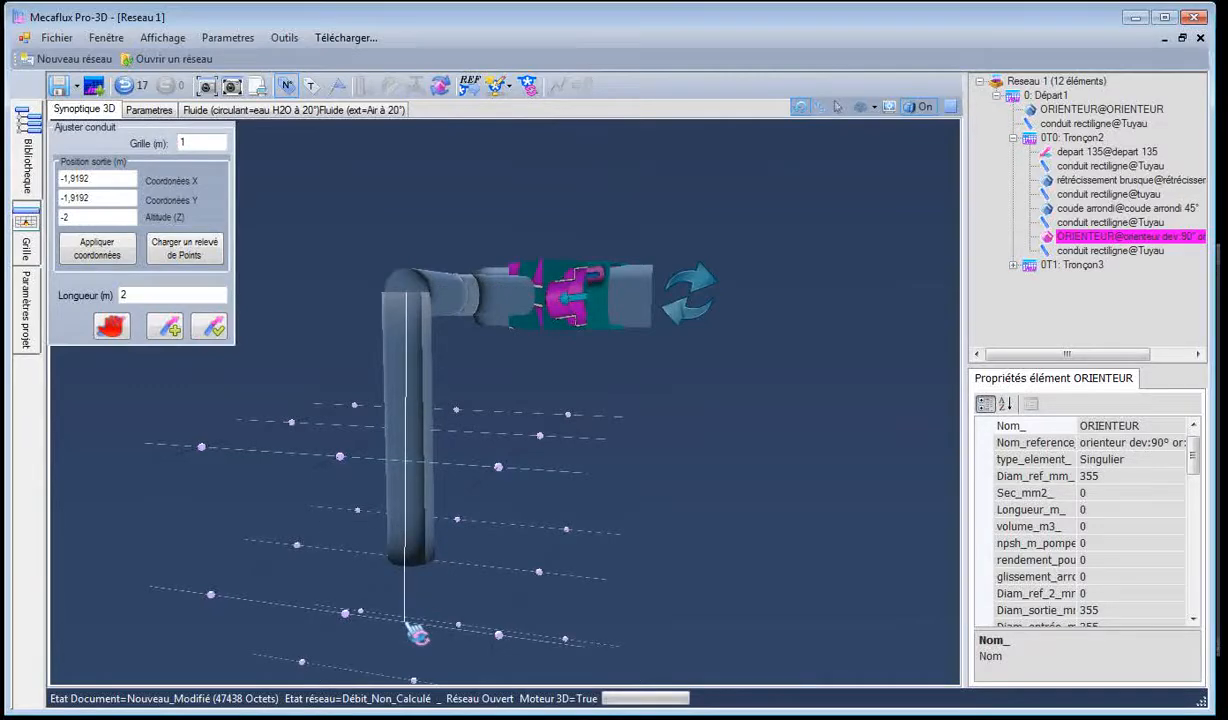
pyautogui.moveTo(405, 621); pyautogui.dragTo(382, 528)
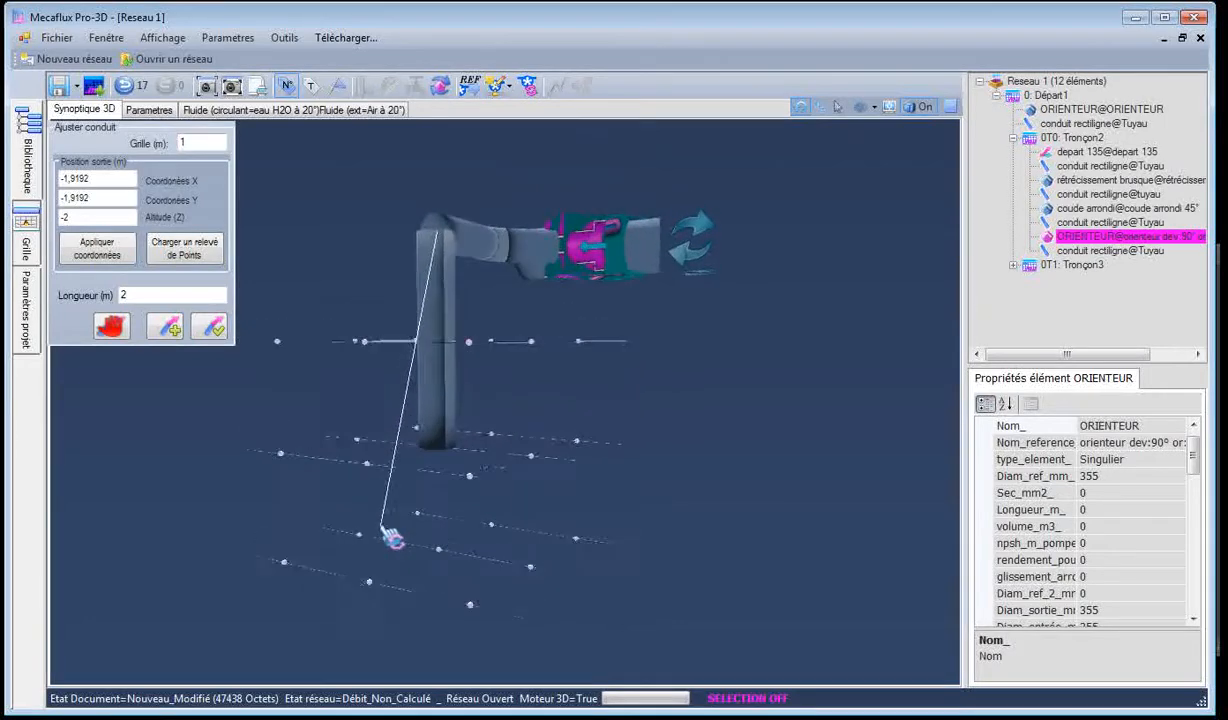
pyautogui.click(449, 563)
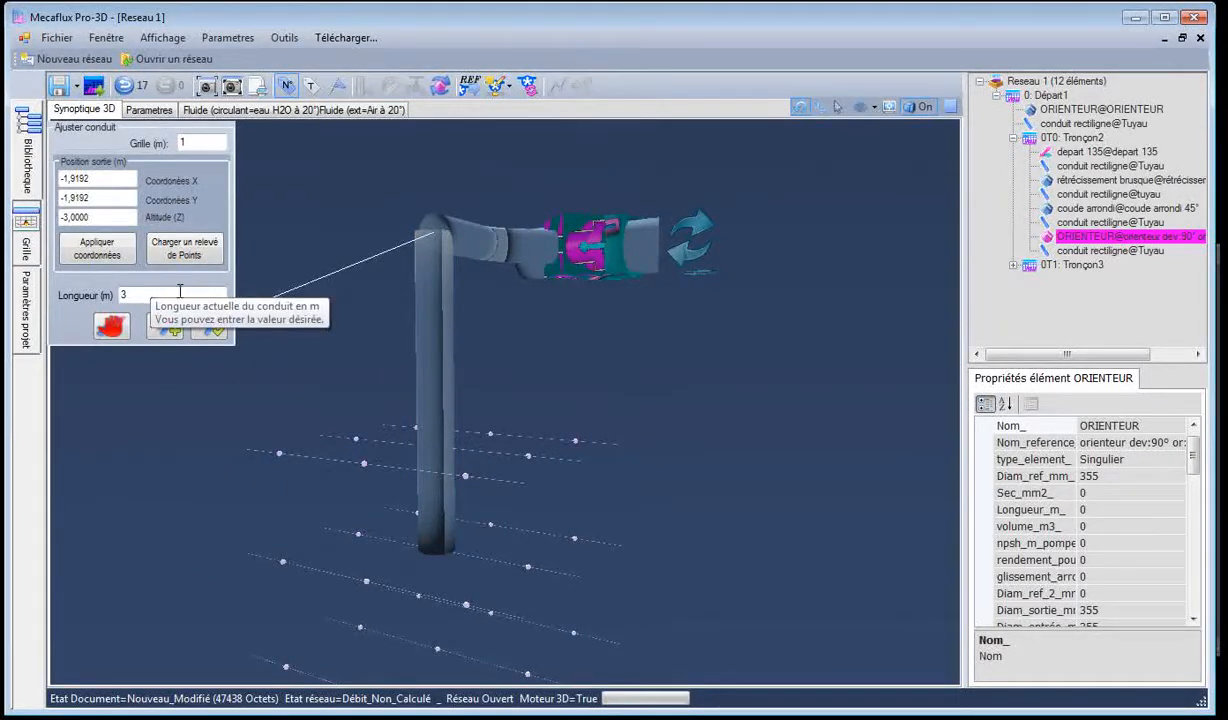
pyautogui.click(213, 335)
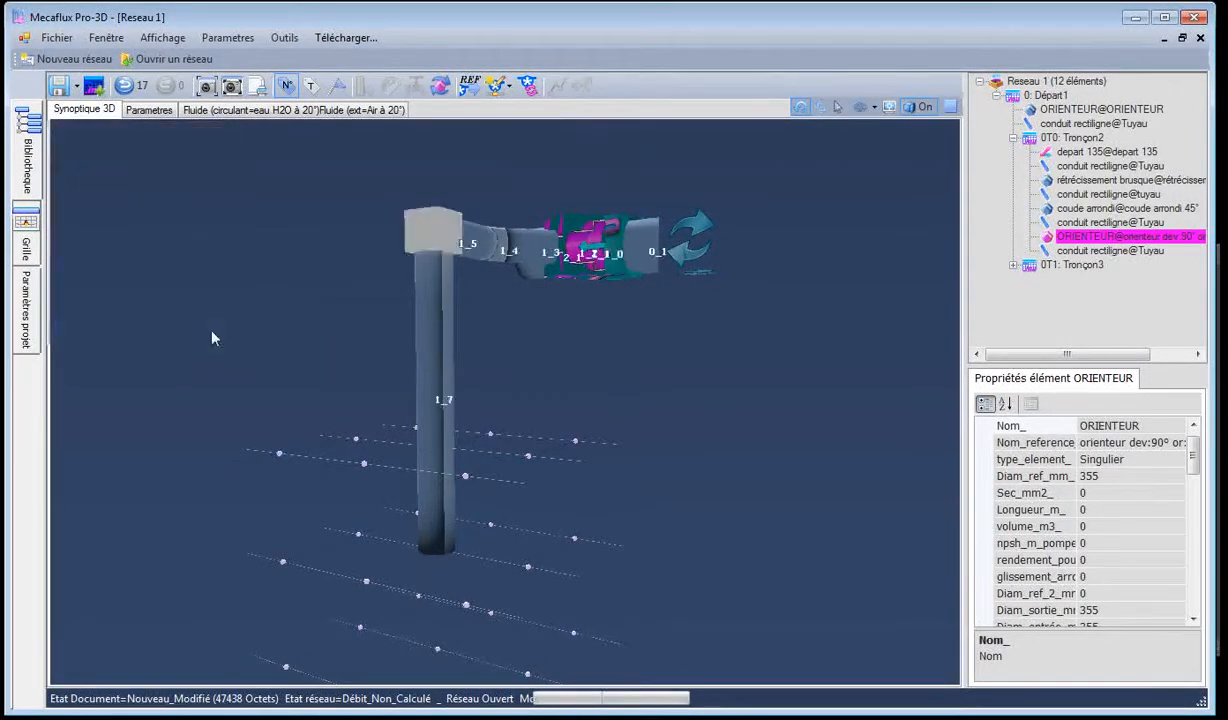
pyautogui.moveTo(214, 337); pyautogui.dragTo(237, 385)
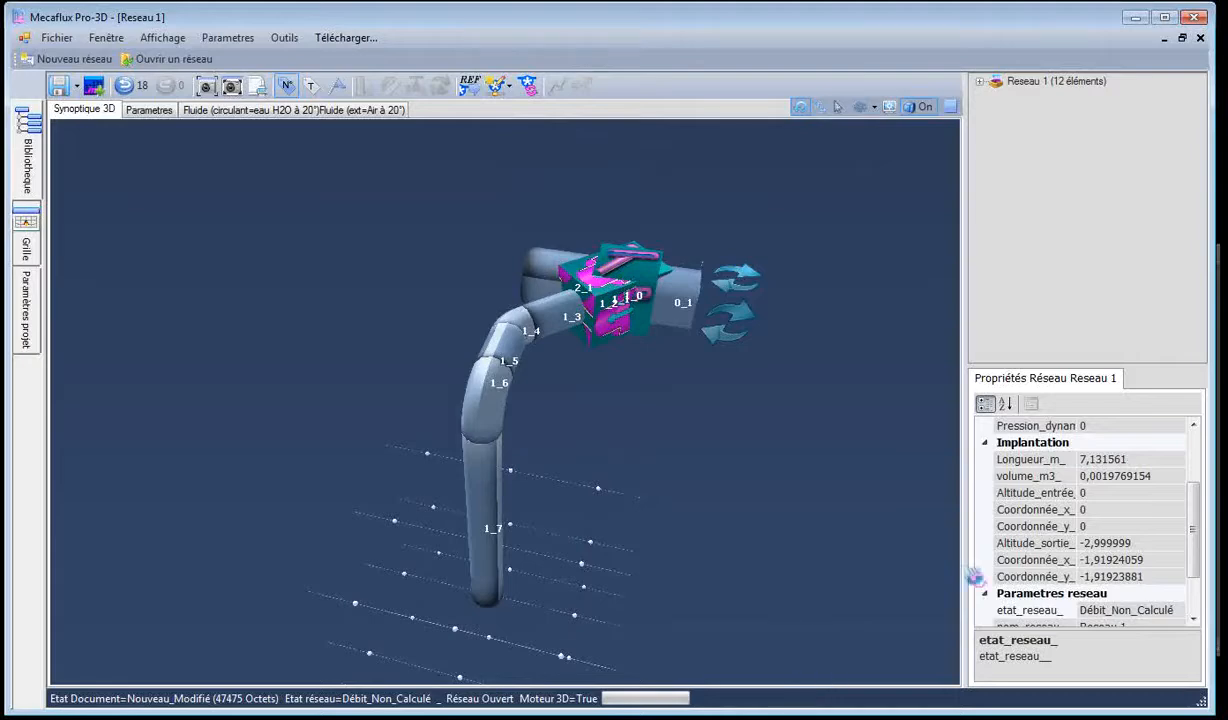
# Consult the duct plan and create a 90° separation at the end of the 574 mm main duct
pyautogui.hotkey('alt', 'Tab')
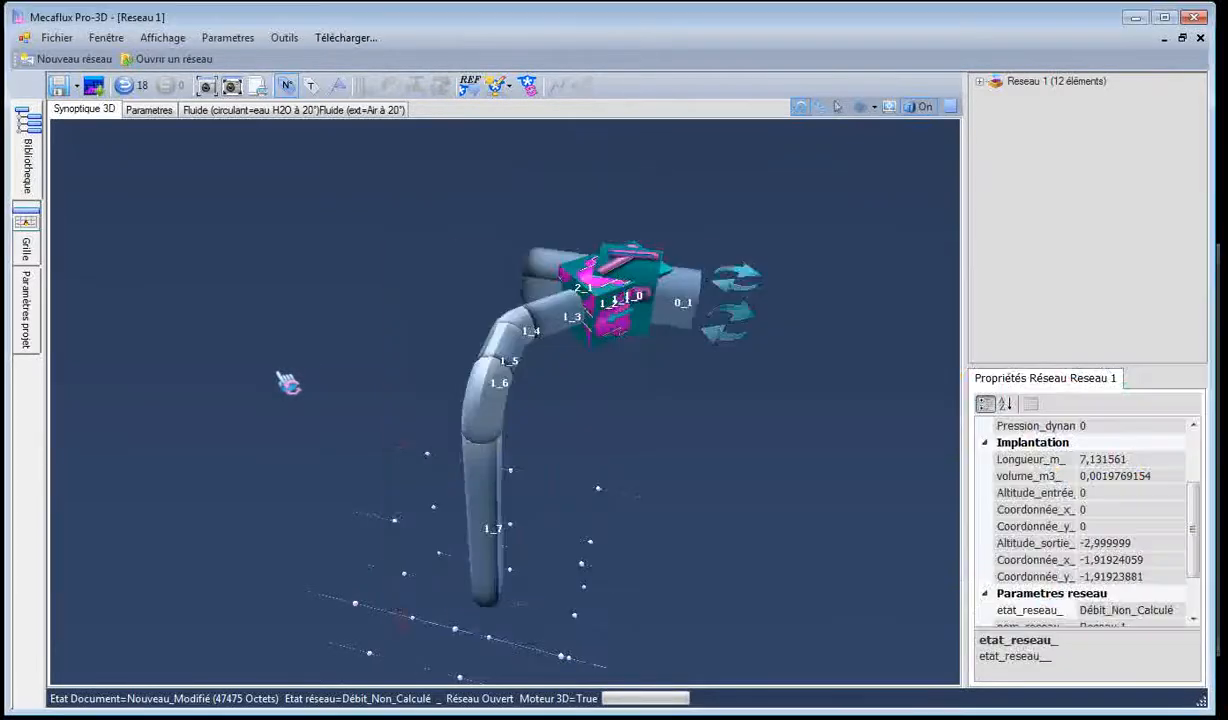
pyautogui.moveTo(710, 433); pyautogui.dragTo(582, 472)
pyautogui.click(519, 381)
pyautogui.rightClick(519, 381)
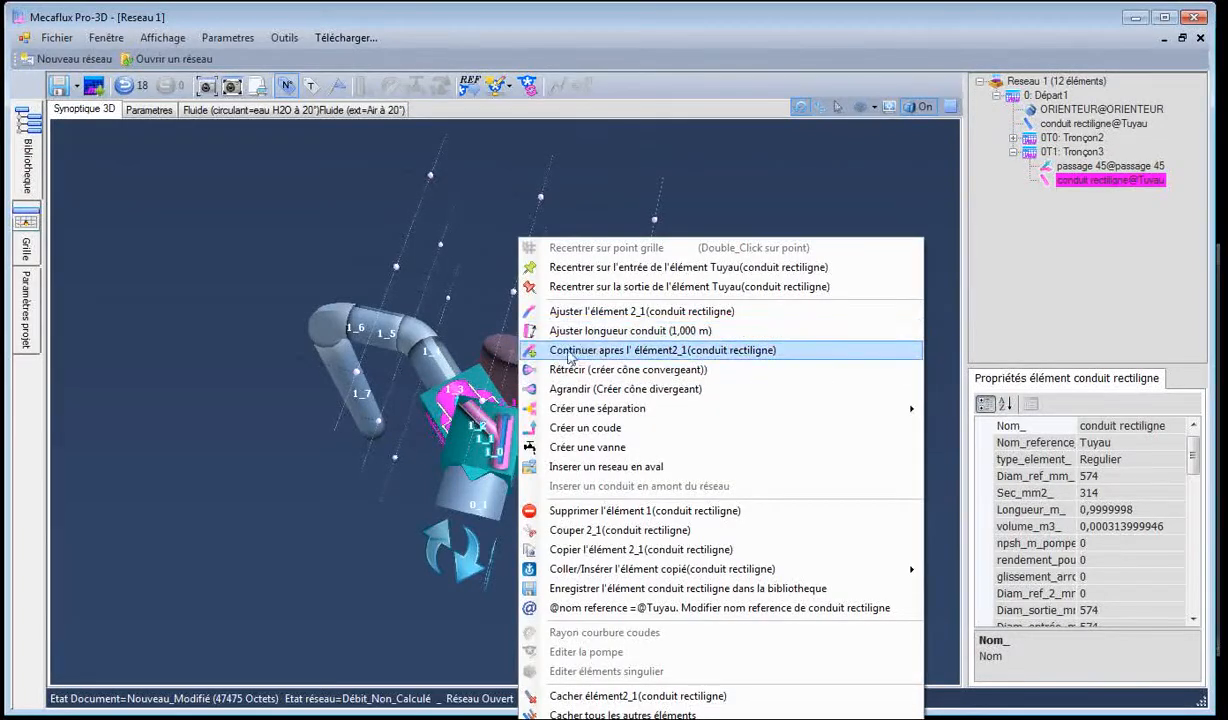
pyautogui.moveTo(594, 412)
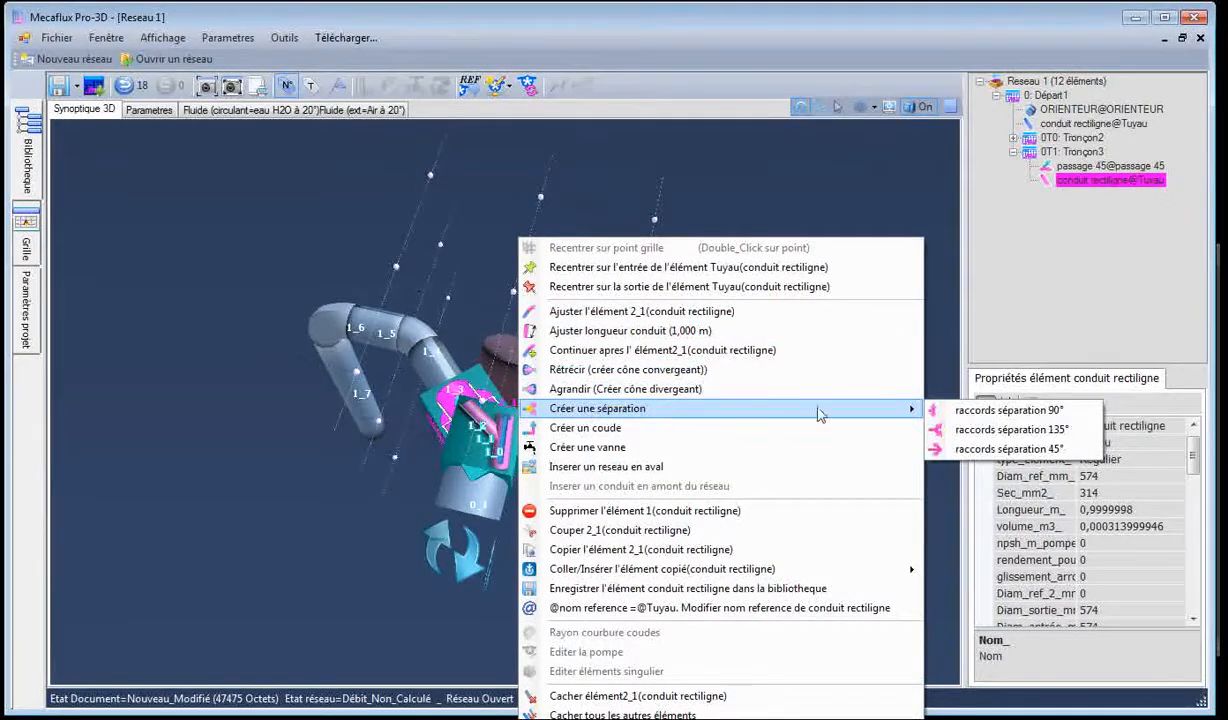
pyautogui.click(997, 411)
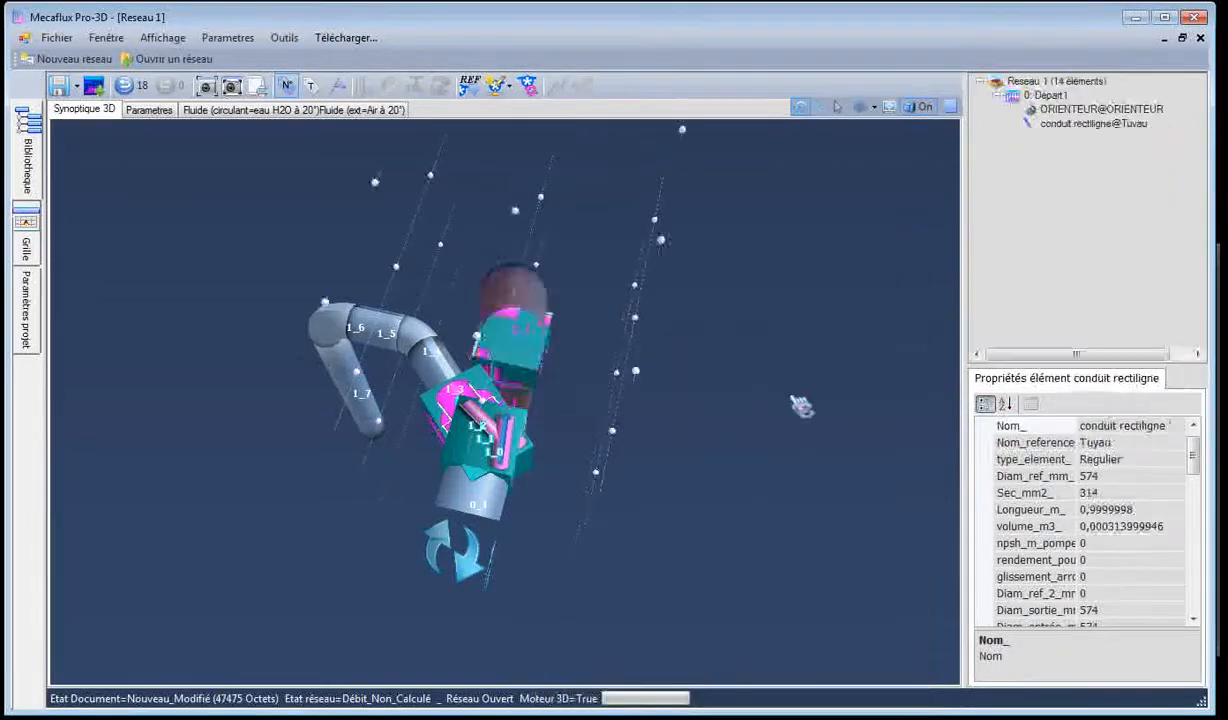
# Adjust the 90° separation's upward duct to continue the main run straight, with outlet at X -3, Y 0, Z 0 and length 1 m
pyautogui.moveTo(735, 440); pyautogui.dragTo(540, 232)
pyautogui.click(517, 228)
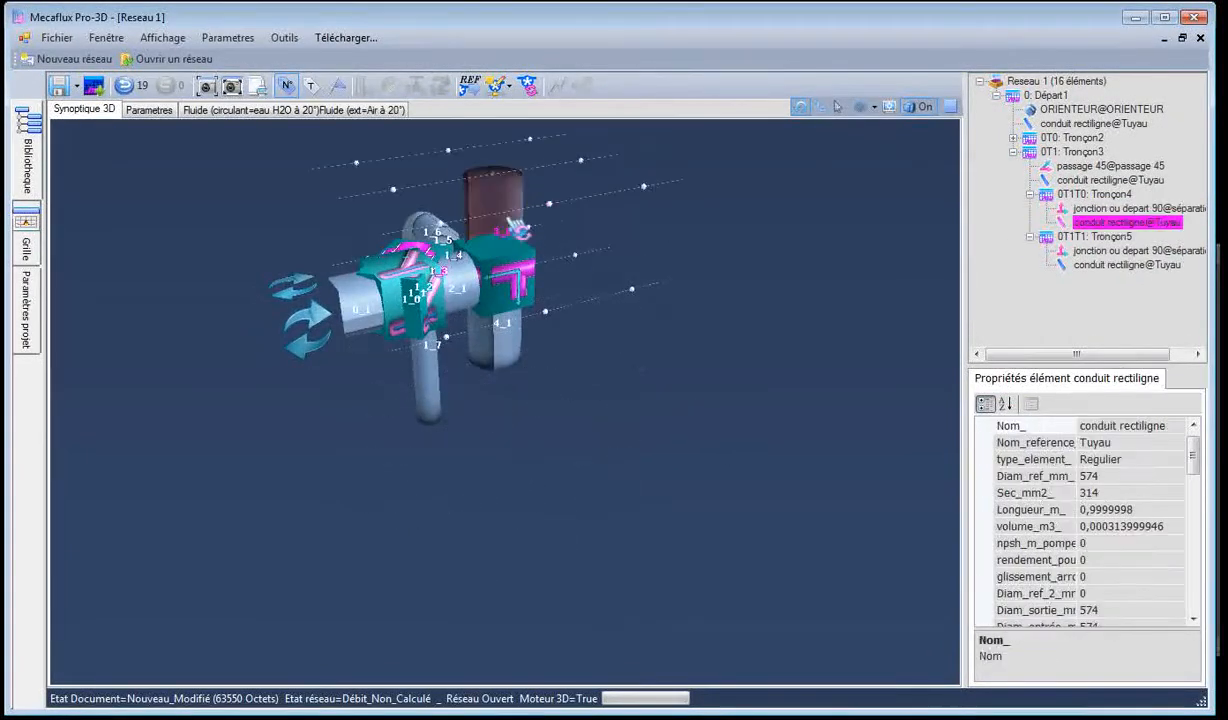
pyautogui.rightClick(516, 224)
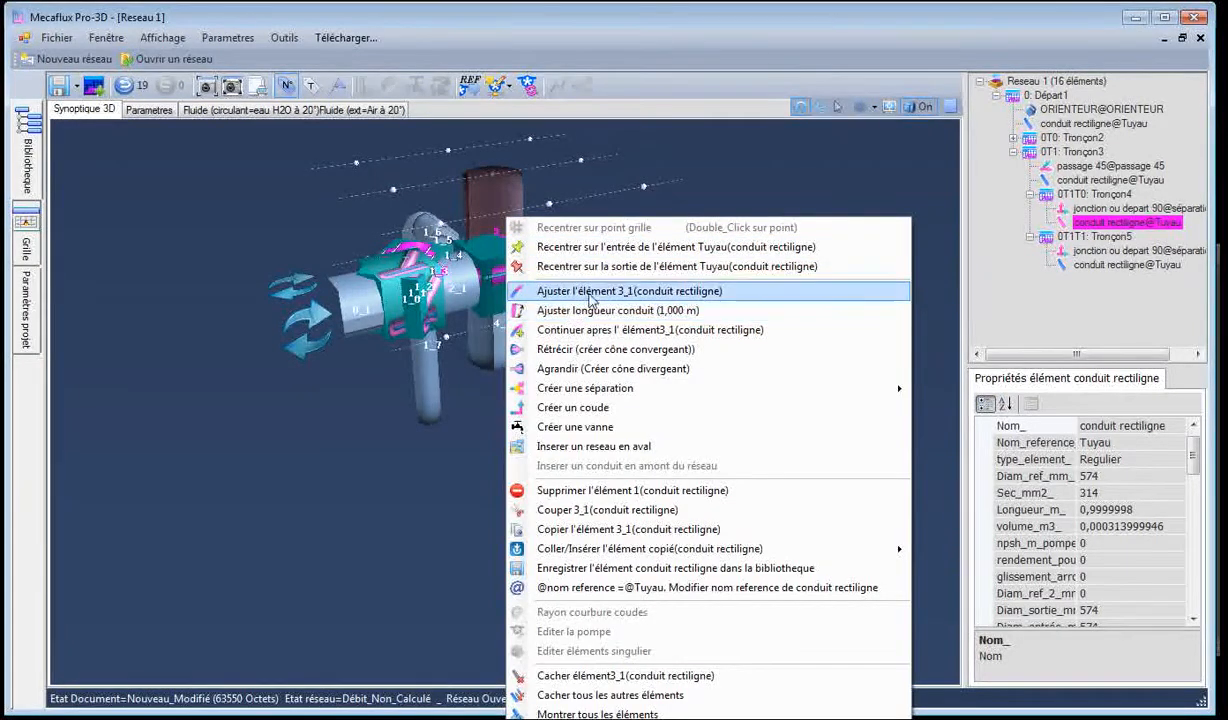
pyautogui.click(590, 291)
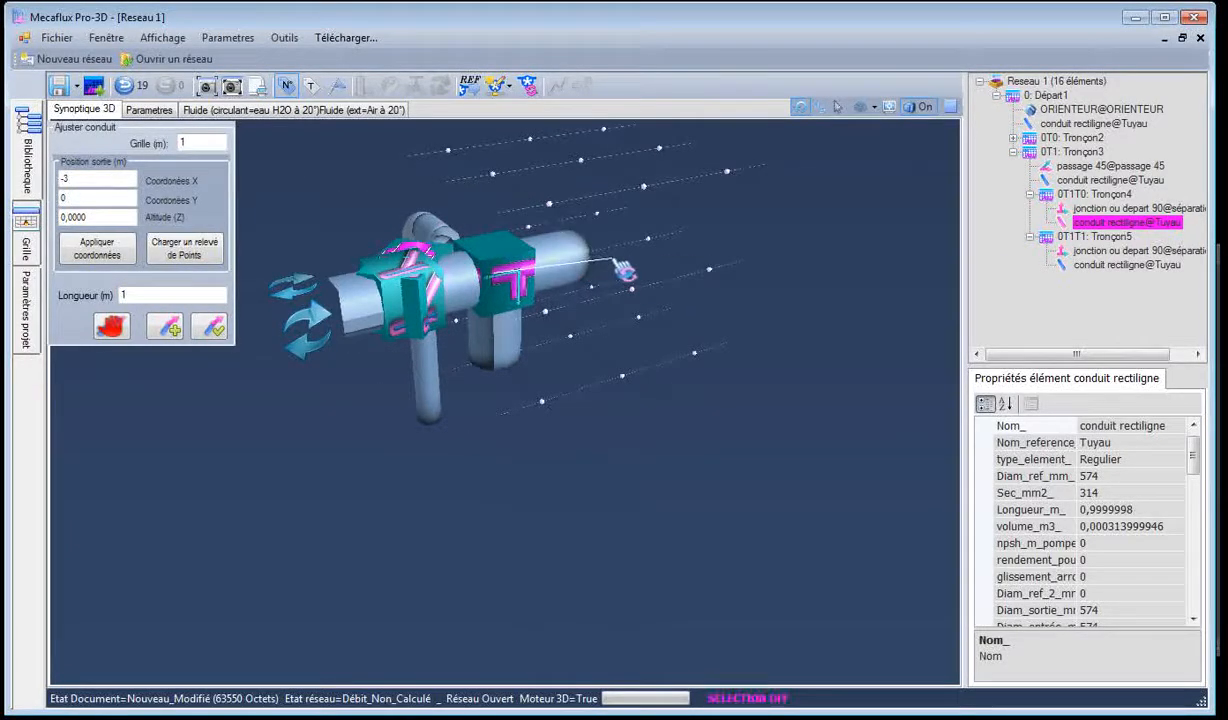
pyautogui.click(208, 330)
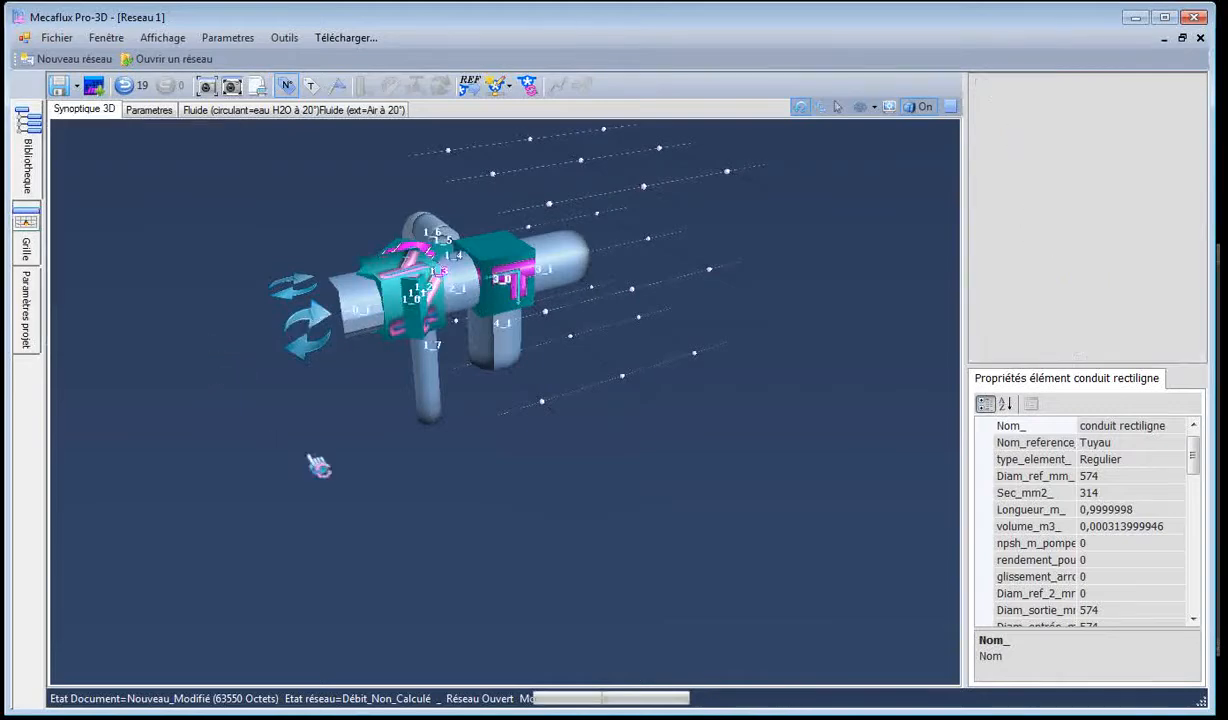
# Adjust the 90° separation's downward duct to rise diagonally sideways, with outlet at X -2, Y 1, Z 1 and length 1.4142 m
pyautogui.click(500, 352)
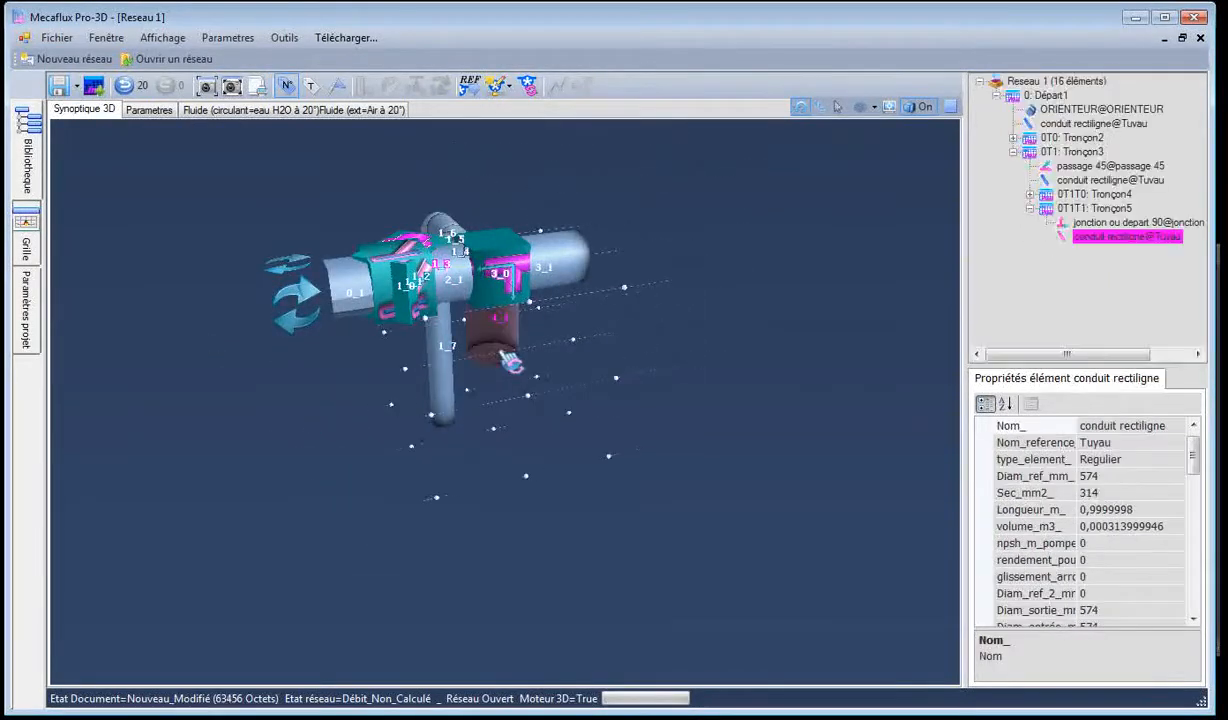
pyautogui.rightClick(500, 352)
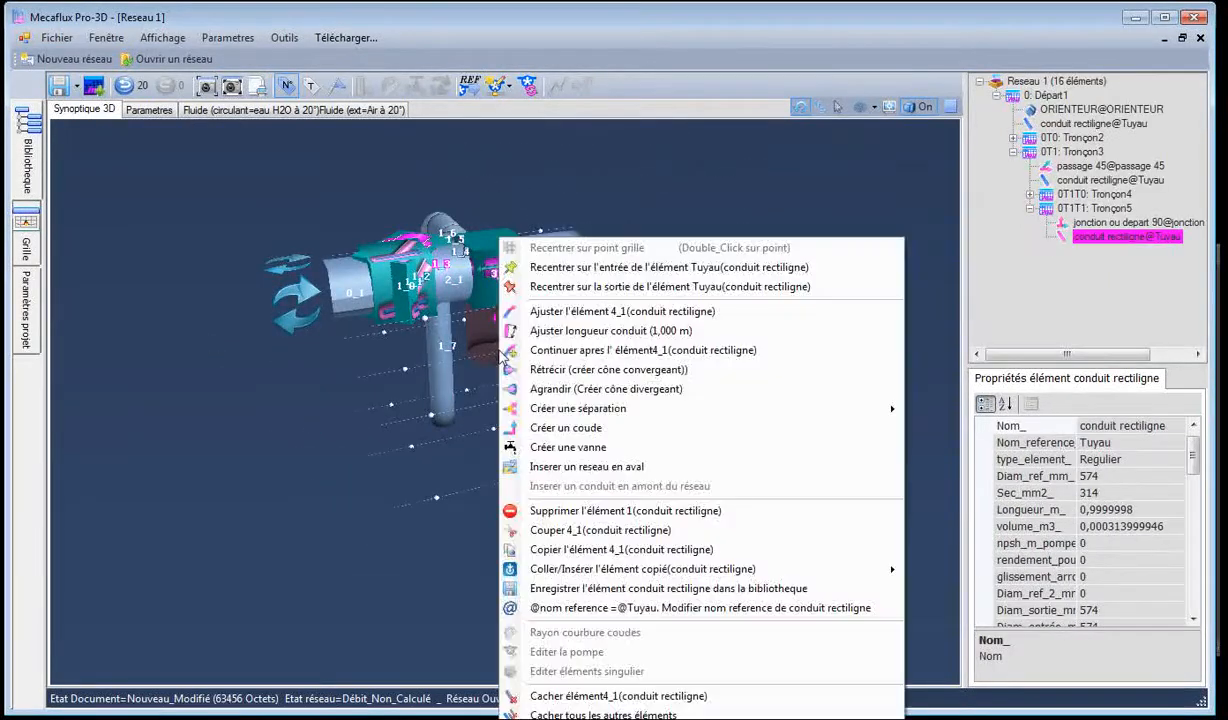
pyautogui.click(555, 311)
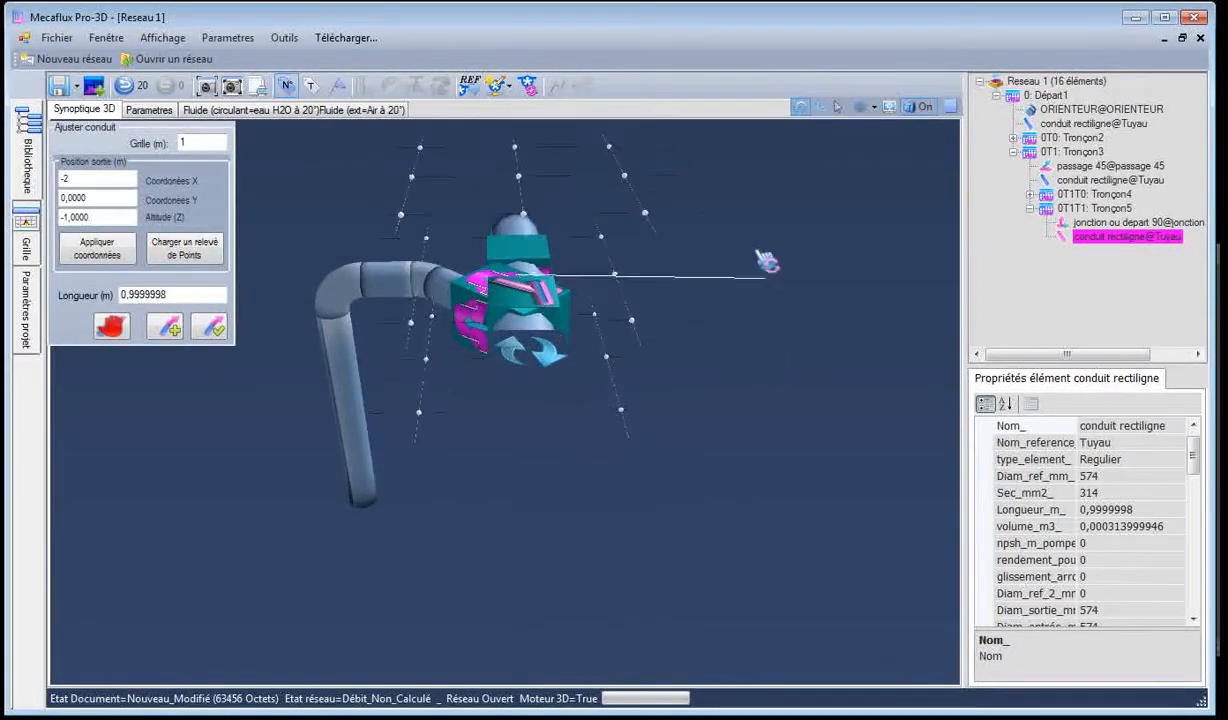
pyautogui.moveTo(658, 179); pyautogui.dragTo(557, 204)
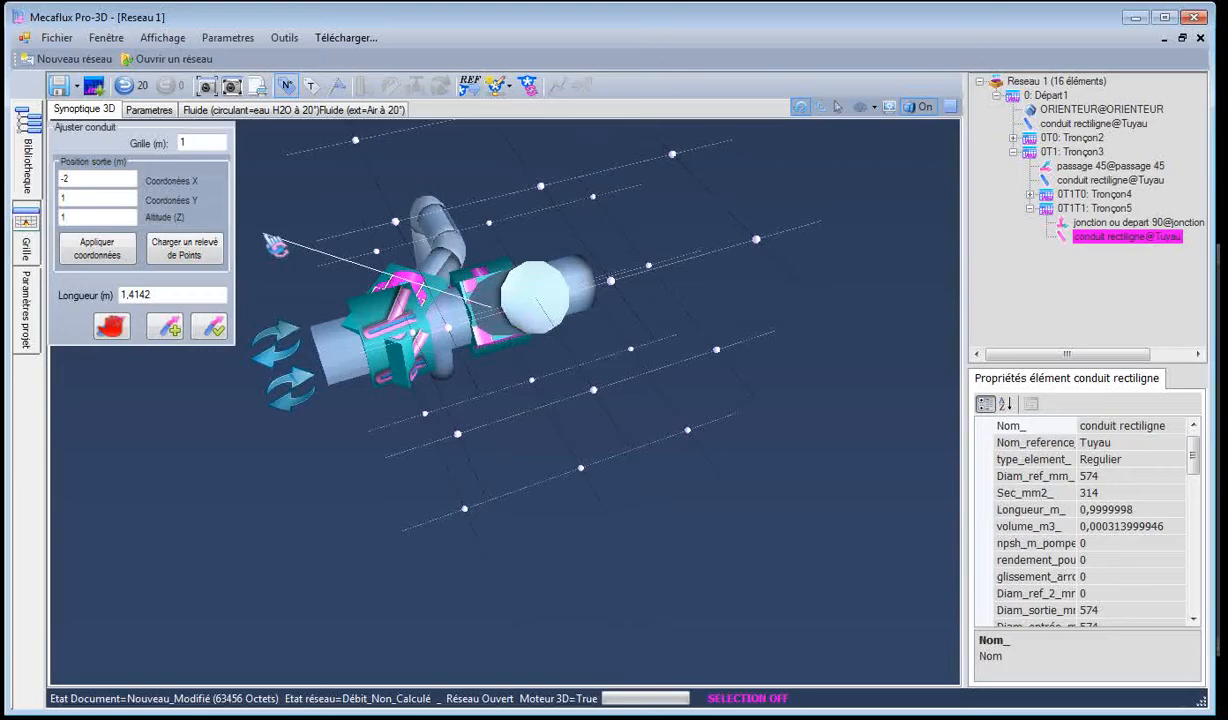
pyautogui.click(208, 331)
pyautogui.moveTo(284, 480); pyautogui.dragTo(475, 490)
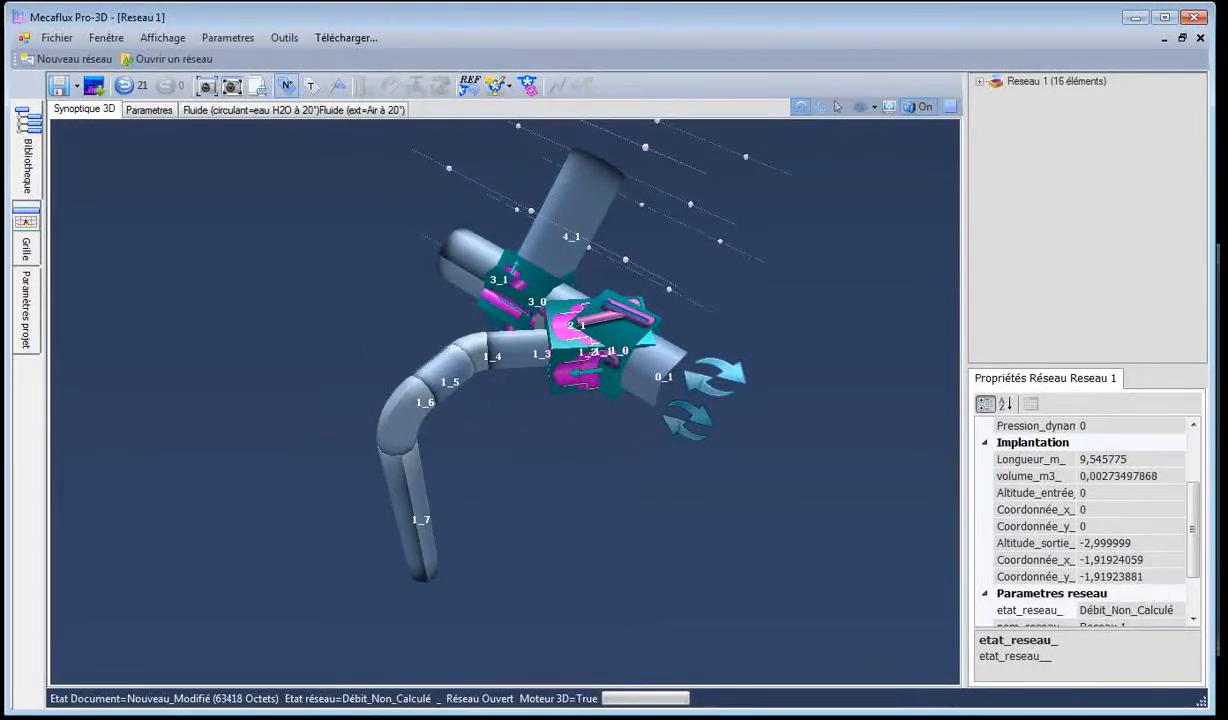
# Consult the plan and add an abrupt reduction to 100 mm at the end of the diagonal 574 mm branch, extended with a 100 mm duct
pyautogui.hotkey('alt', 'Tab')
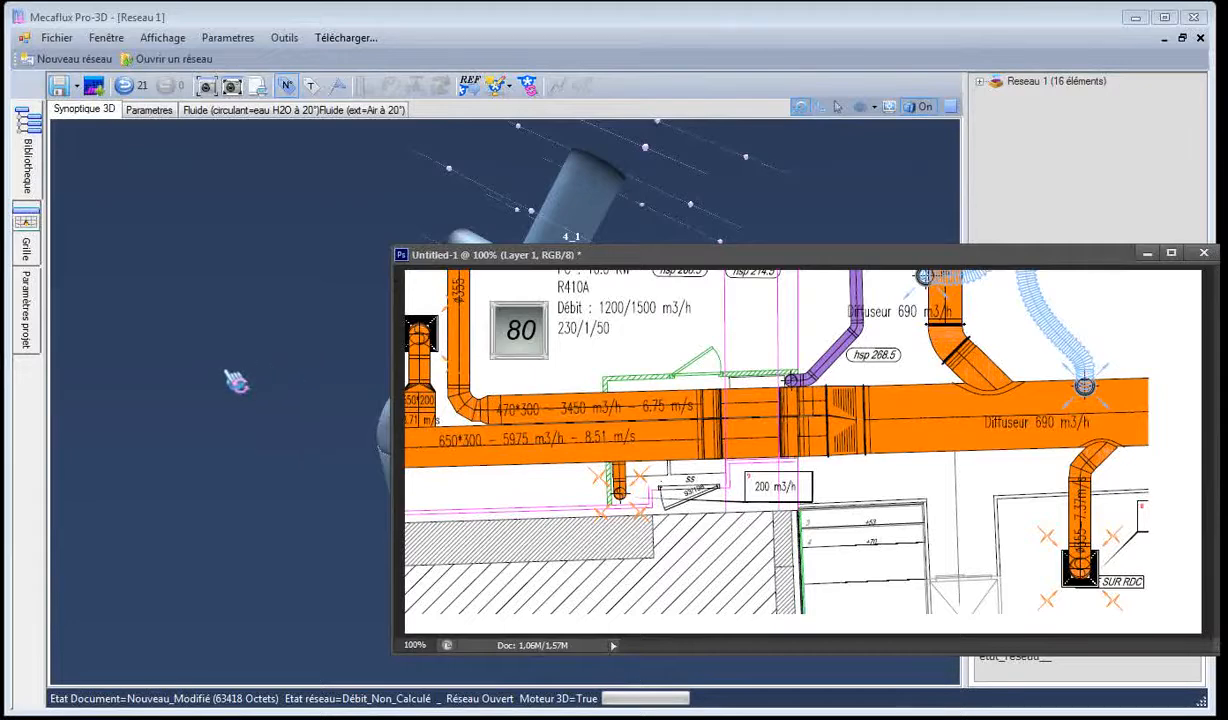
pyautogui.hotkey('alt', 'Tab')
pyautogui.moveTo(779, 300); pyautogui.dragTo(735, 277)
pyautogui.click(632, 235)
pyautogui.rightClick(617, 236)
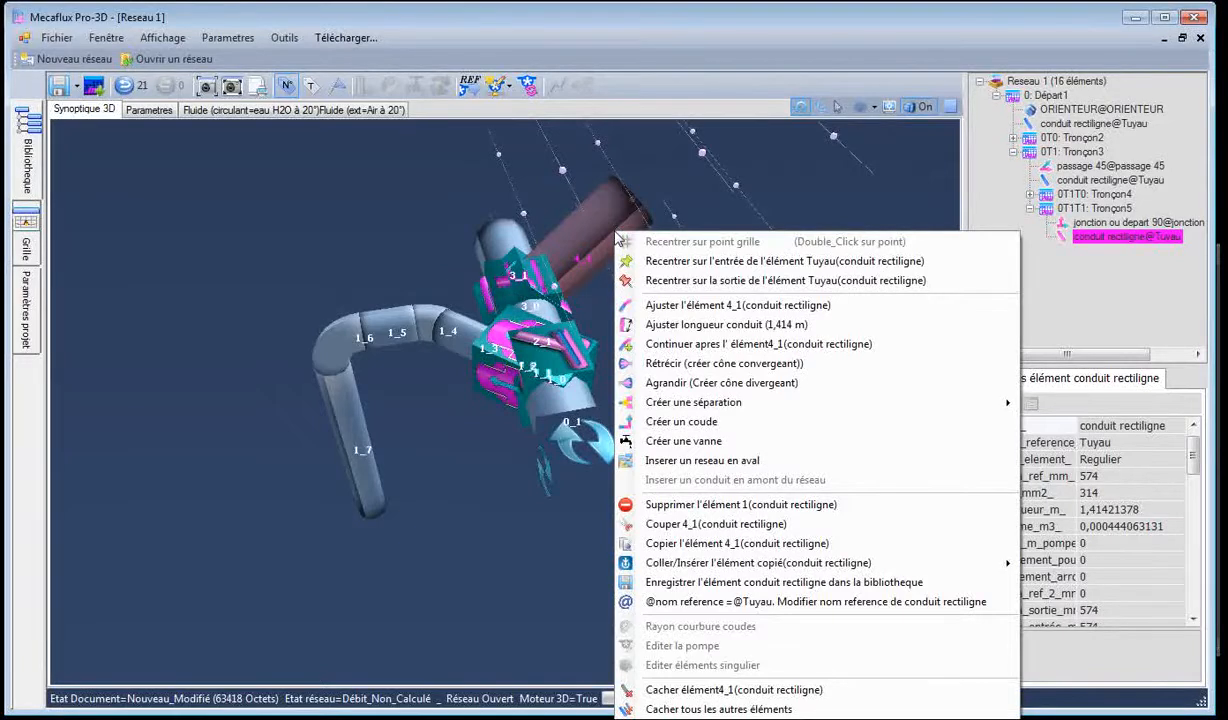
pyautogui.click(672, 363)
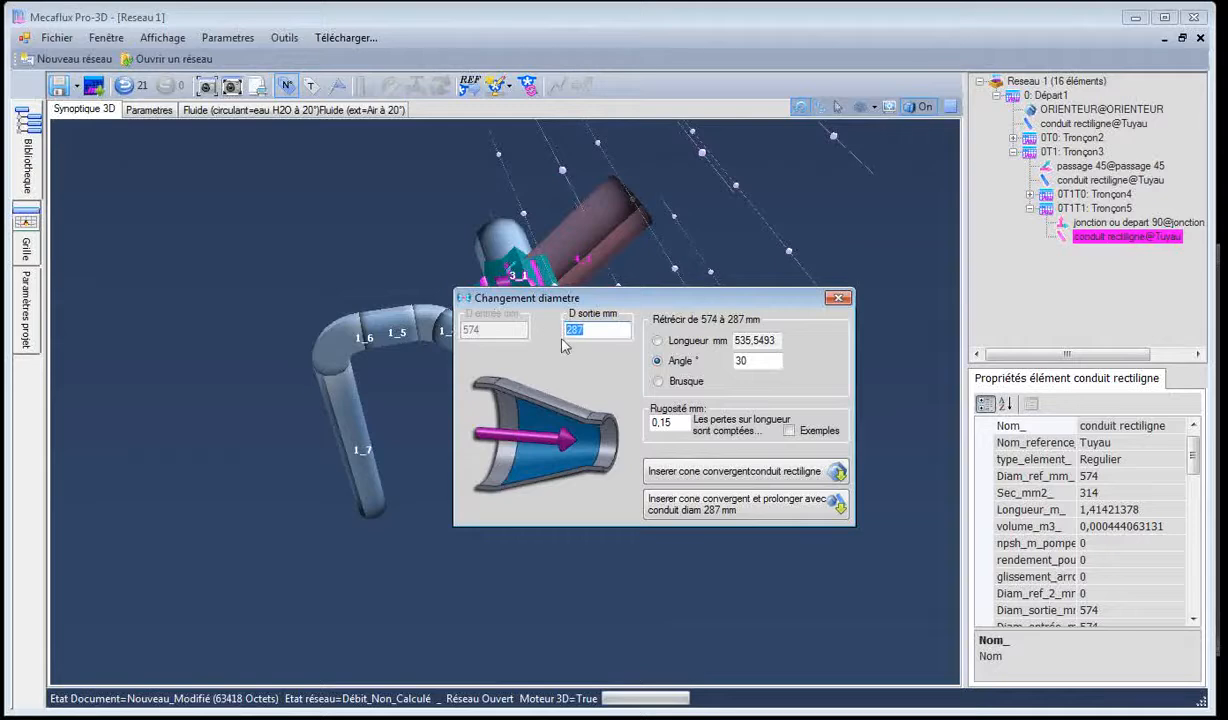
pyautogui.moveTo(620, 302); pyautogui.dragTo(618, 336)
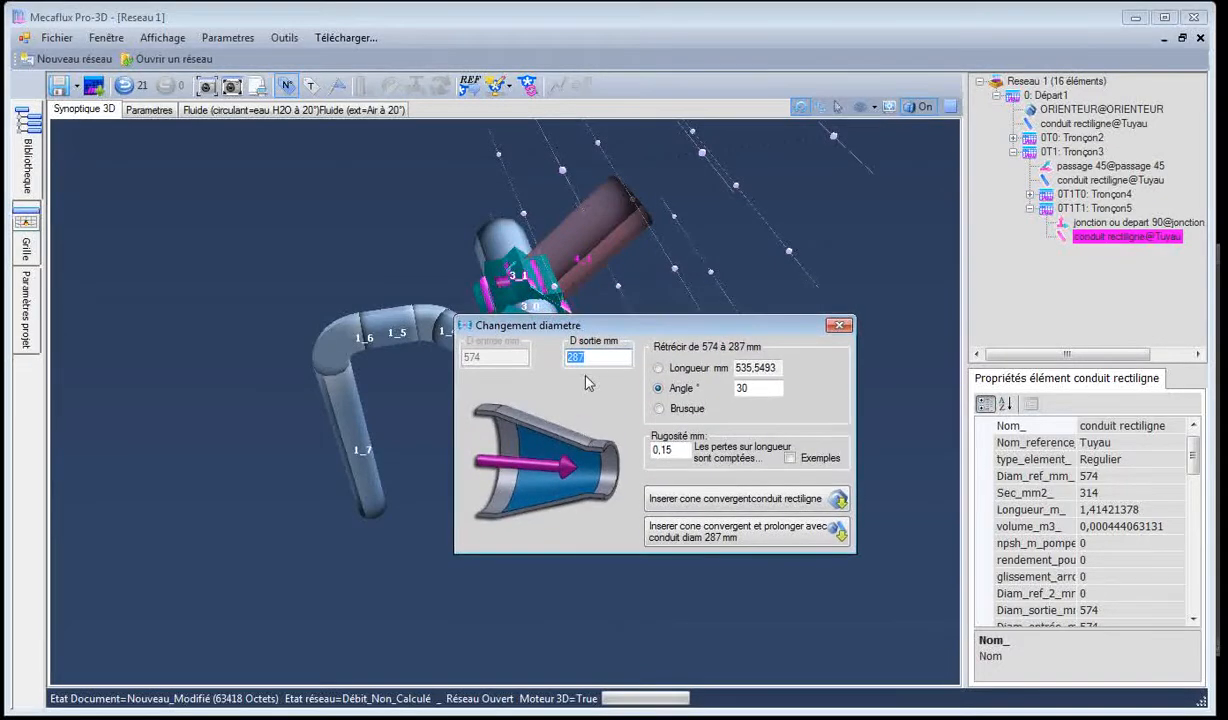
pyautogui.write('100')
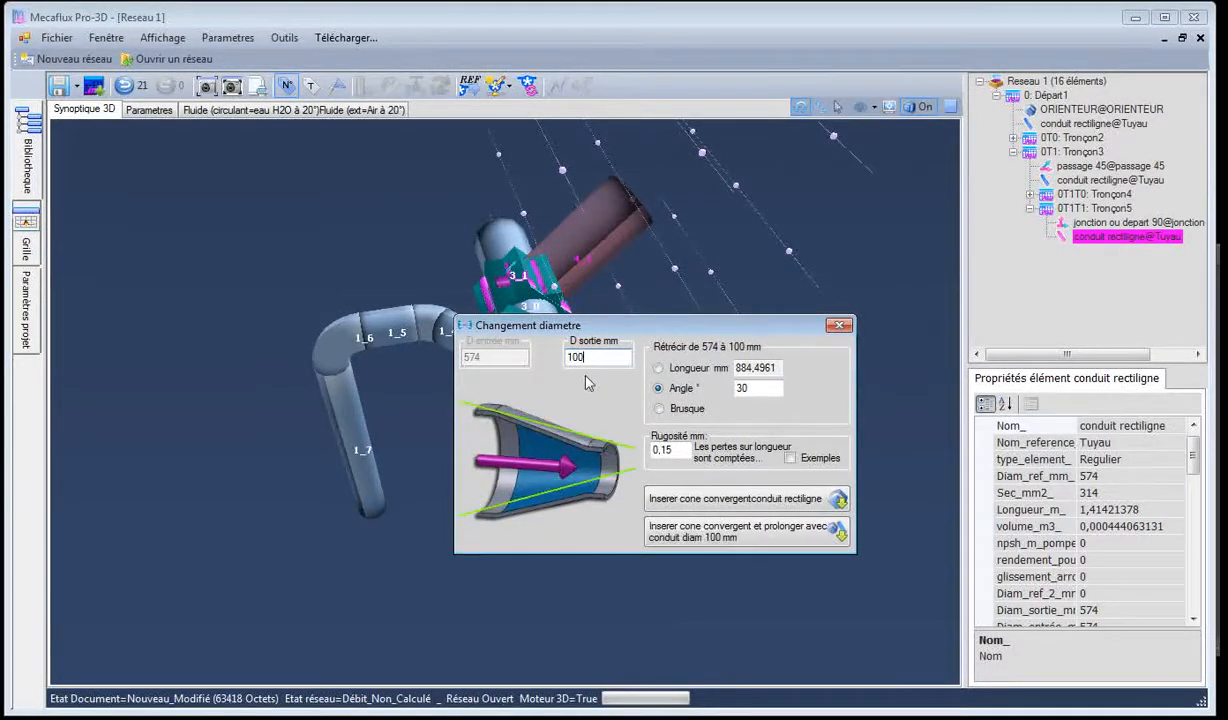
pyautogui.click(660, 408)
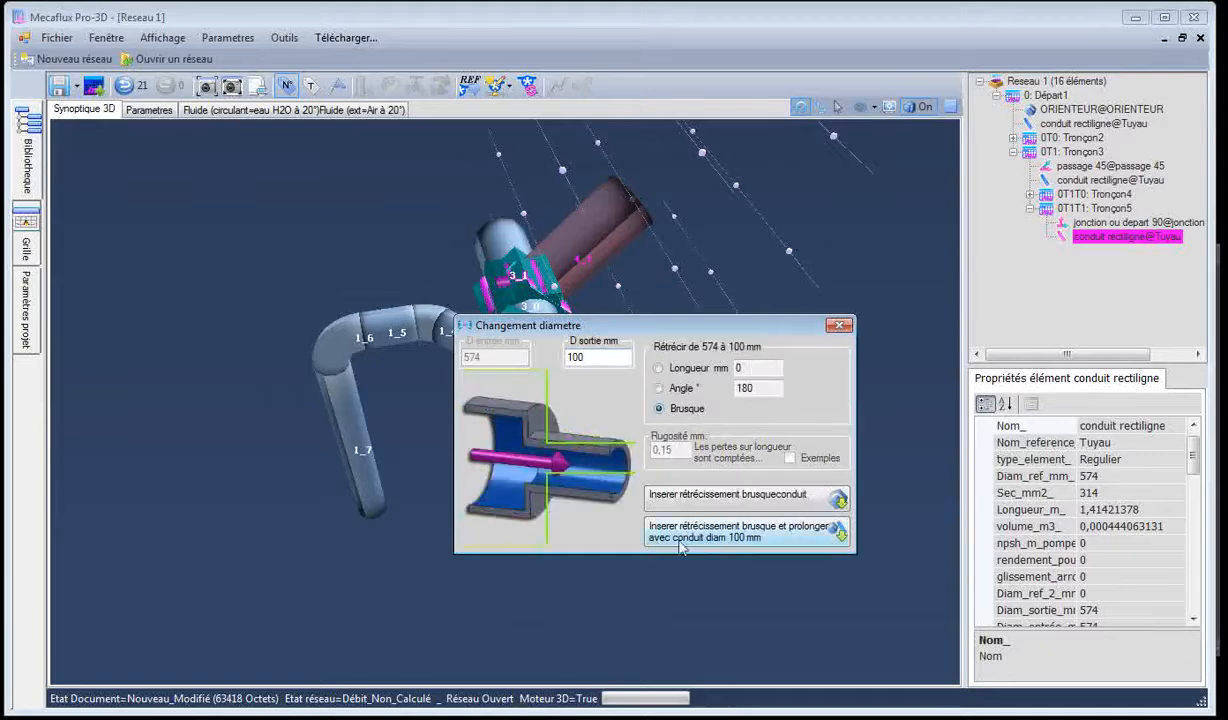
pyautogui.click(713, 537)
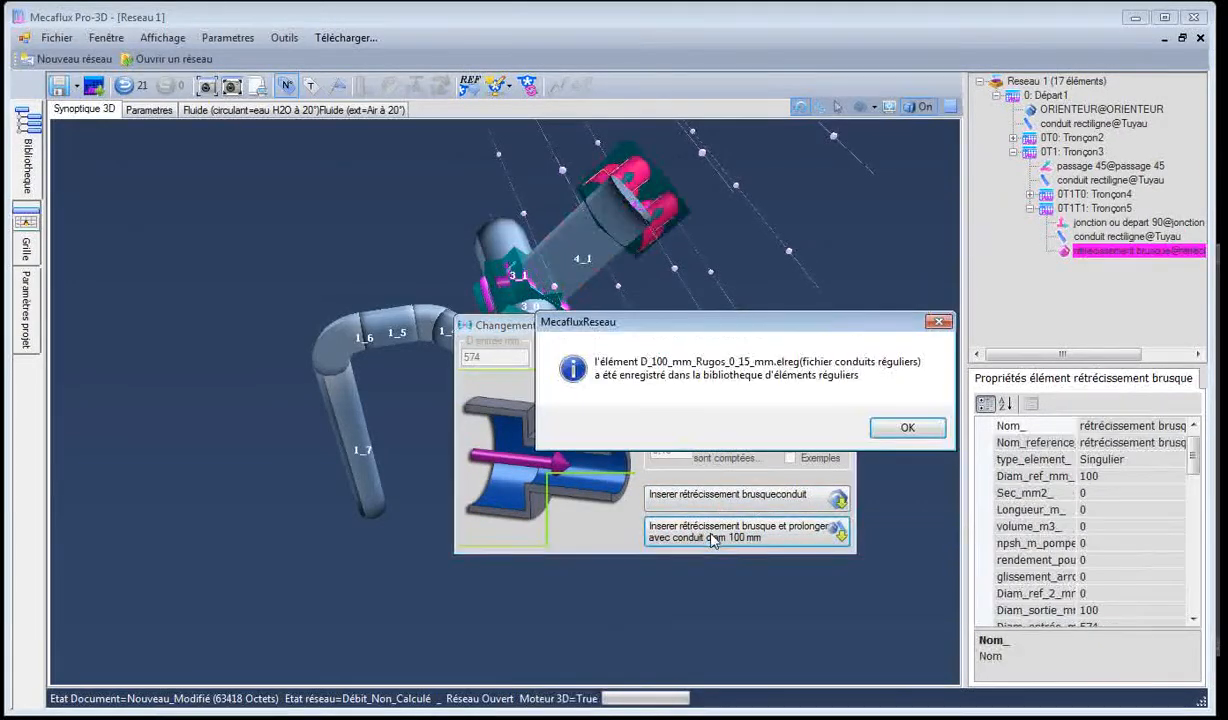
pyautogui.click(904, 428)
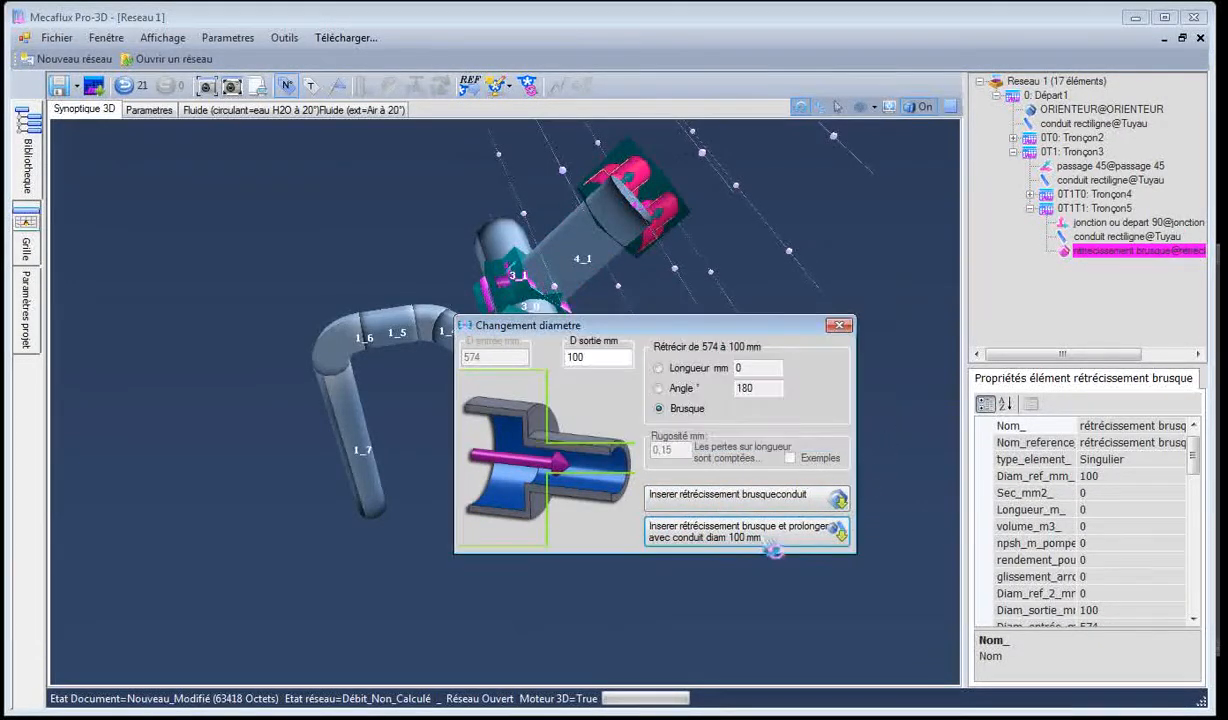
pyautogui.click(839, 326)
# Continue the 100 mm duct horizontally sideways through a rounded elbow, outlet at X -2, Y 2.7071, Z 1.7071 and length 1 m
pyautogui.moveTo(735, 419); pyautogui.dragTo(563, 293)
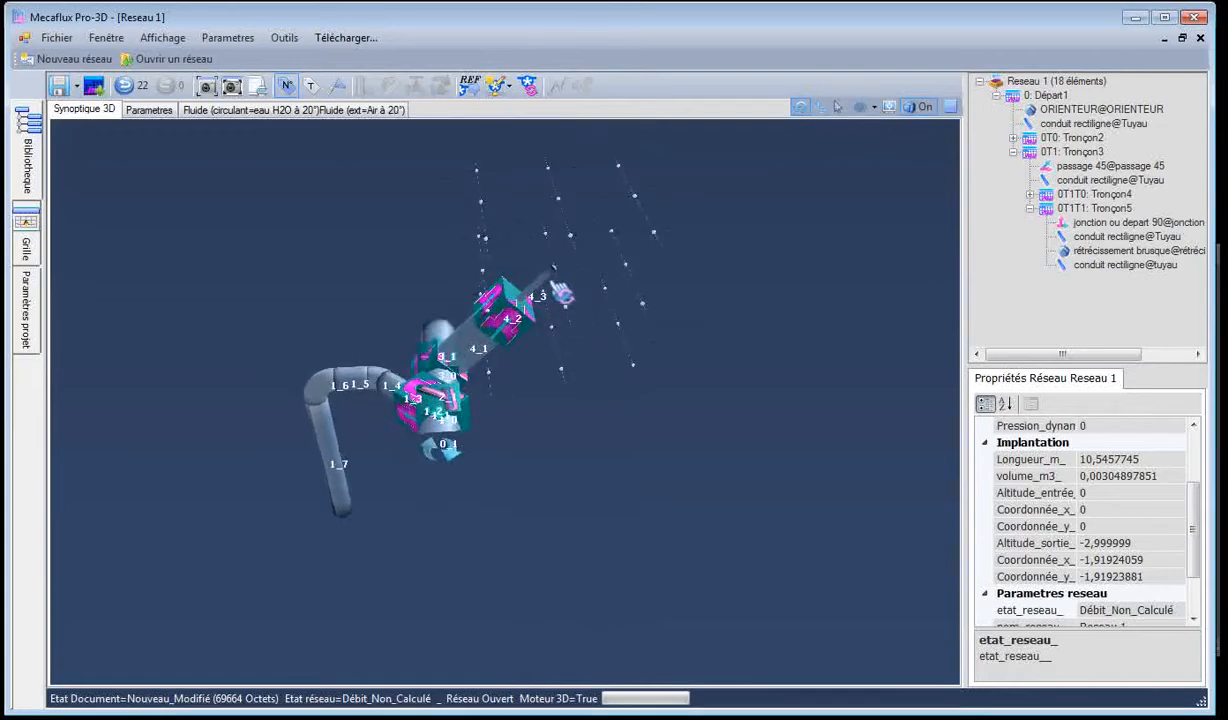
pyautogui.click(556, 283)
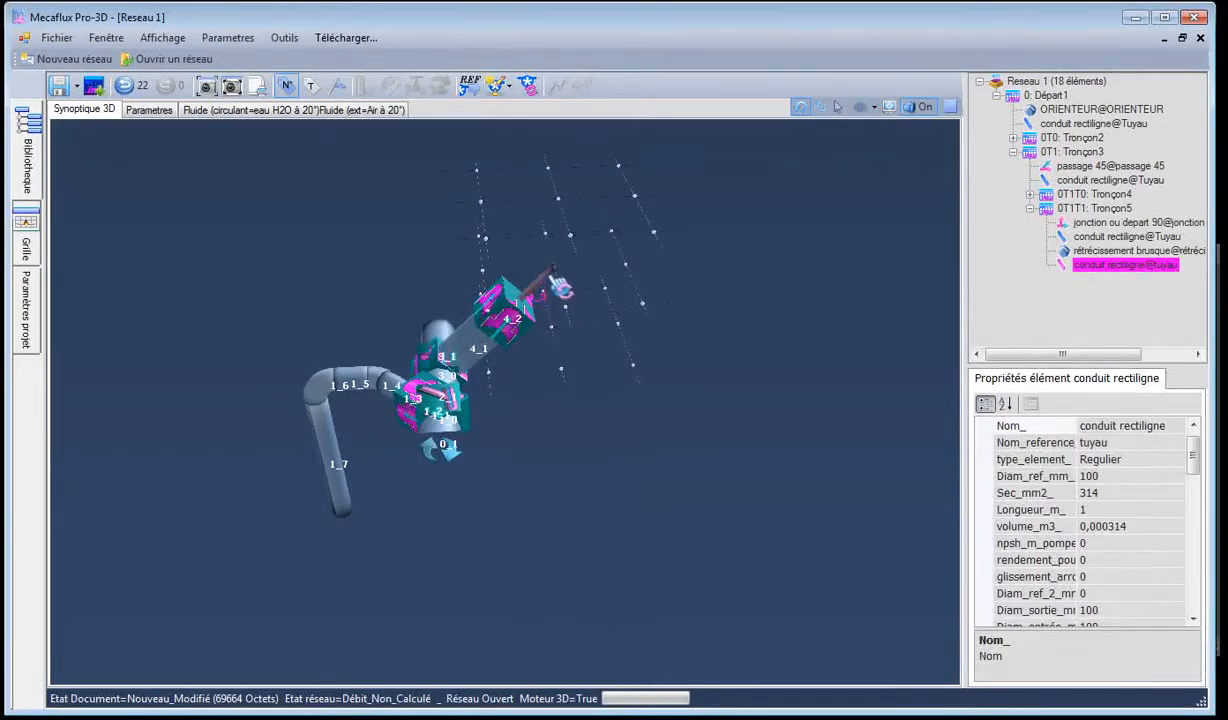
pyautogui.rightClick(549, 283)
pyautogui.click(590, 350)
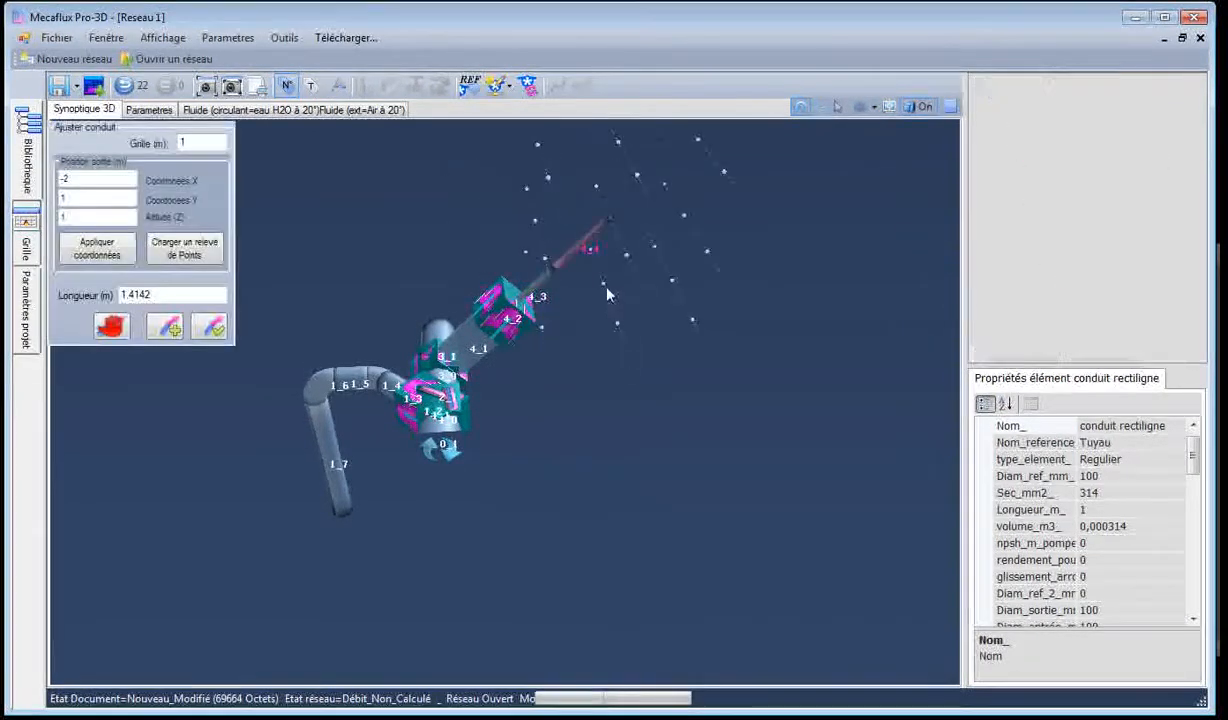
pyautogui.click(615, 232)
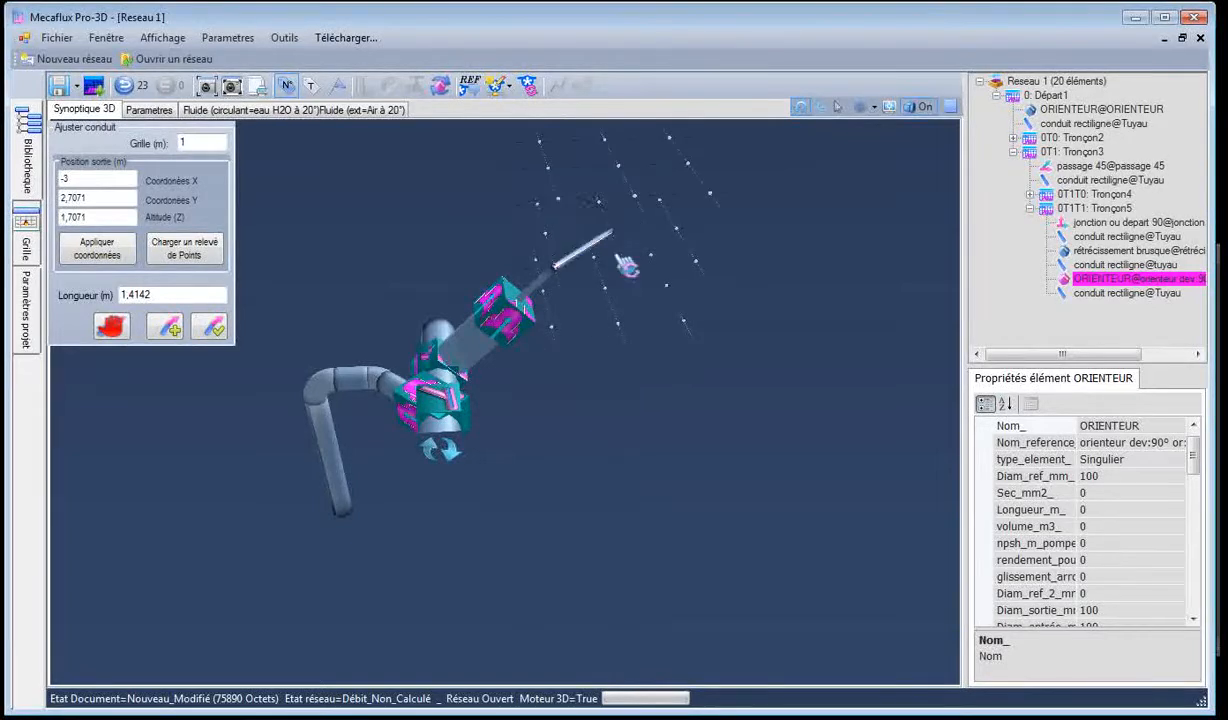
pyautogui.moveTo(617, 287); pyautogui.dragTo(647, 280)
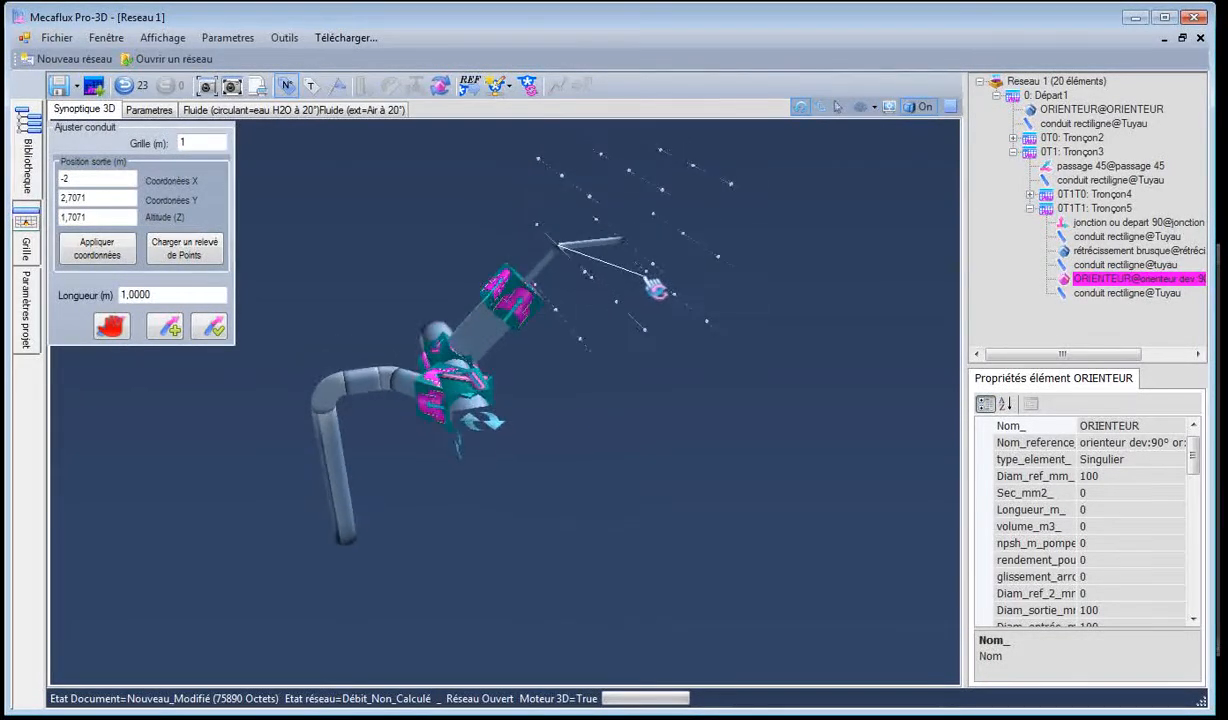
pyautogui.click(653, 286)
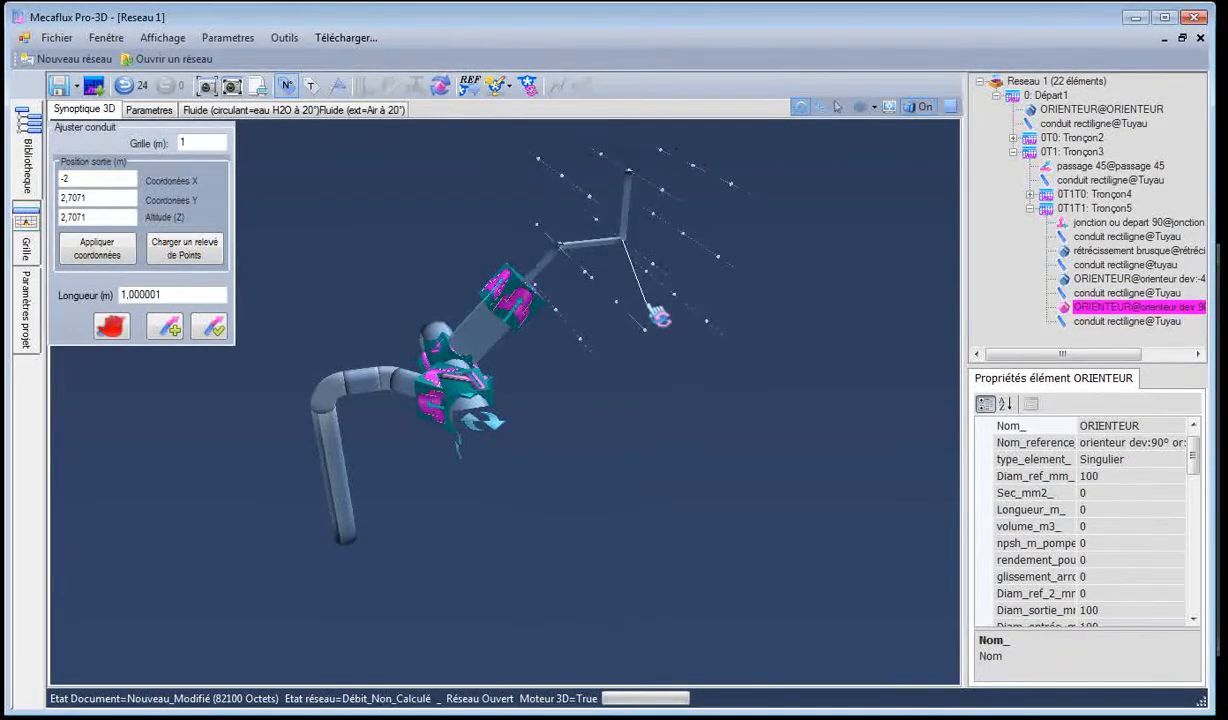
pyautogui.press('Escape')
pyautogui.press('Delete')
pyautogui.press('Delete')
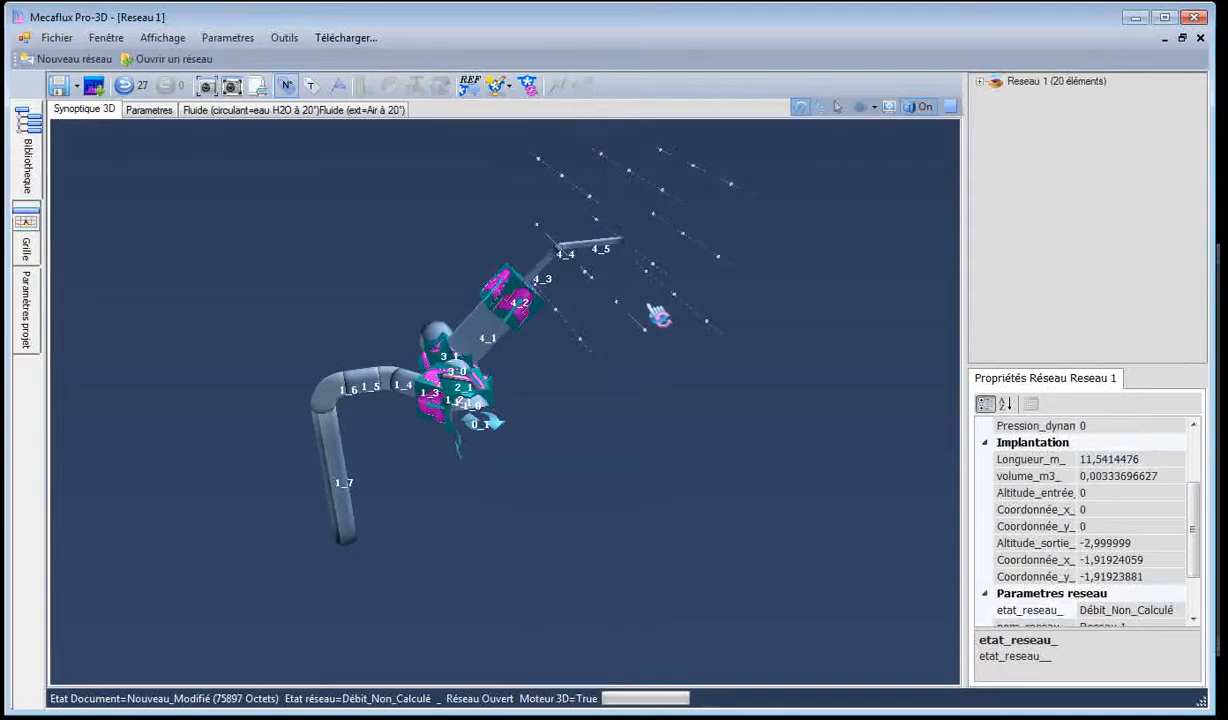
# Set the length of the diagonal 574 mm branch duct before the abrupt reduction to 0.3 m
pyautogui.scroll(5, 625, 256)
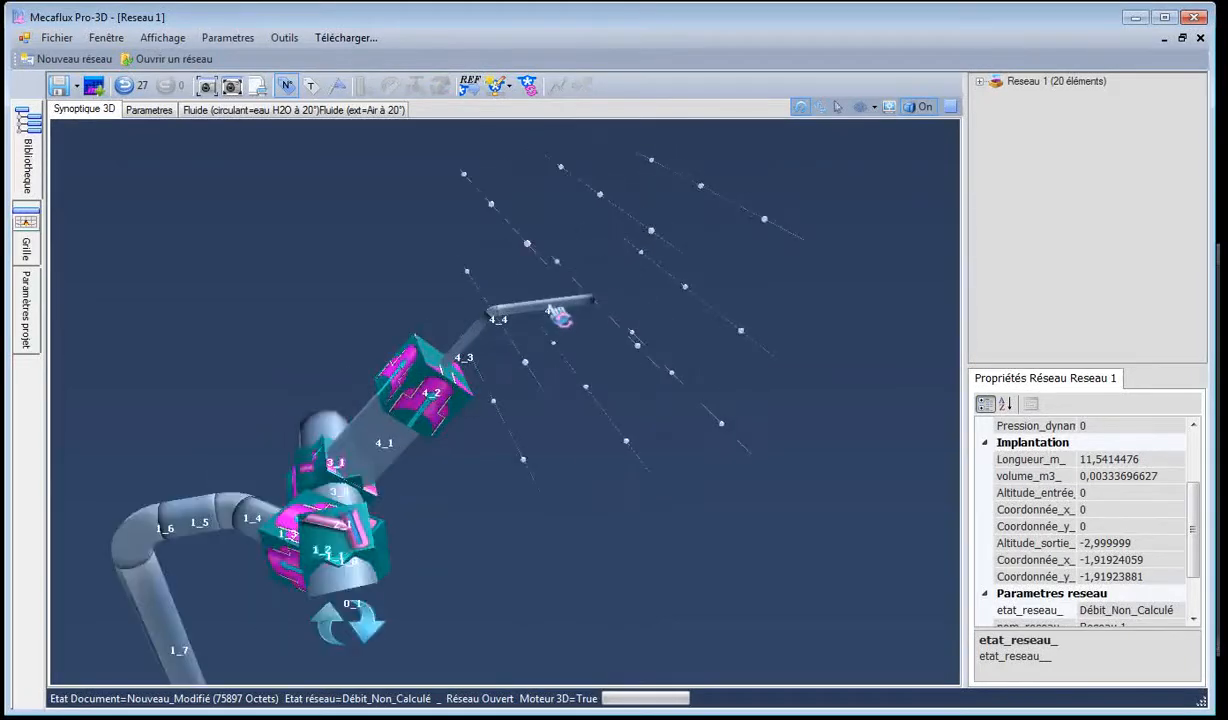
pyautogui.click(560, 315)
pyautogui.moveTo(555, 318); pyautogui.dragTo(630, 368)
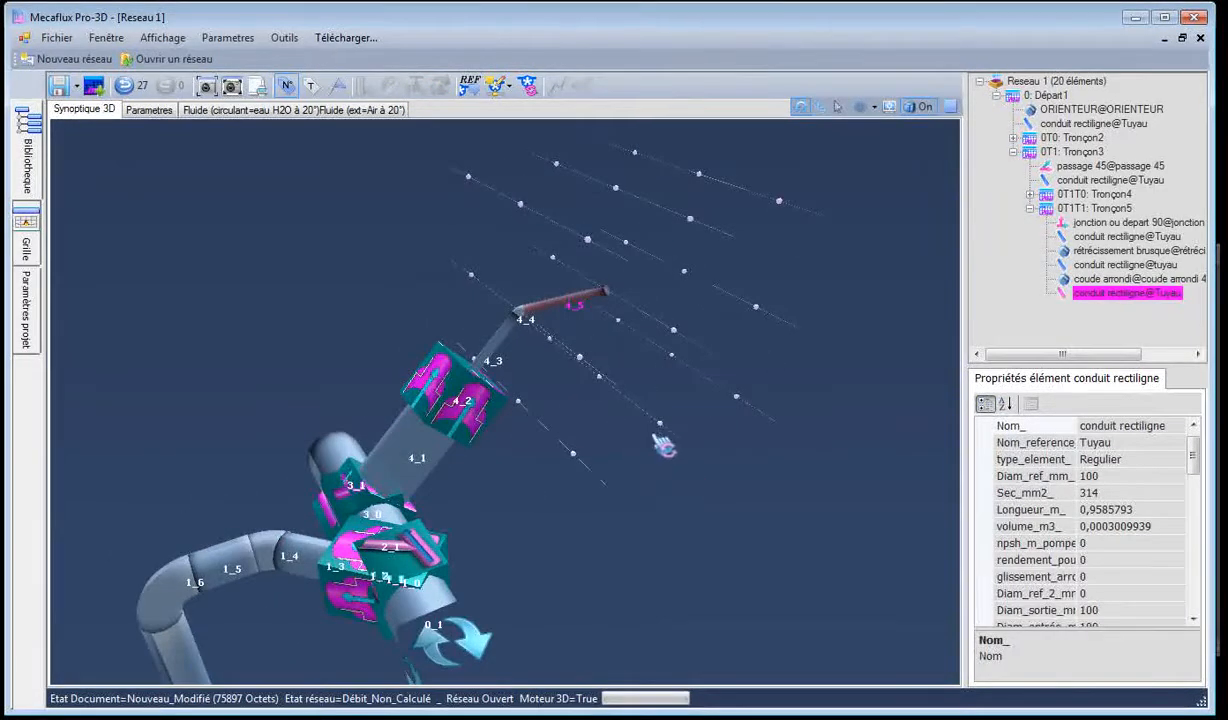
pyautogui.moveTo(653, 436); pyautogui.dragTo(446, 406)
pyautogui.click(553, 395)
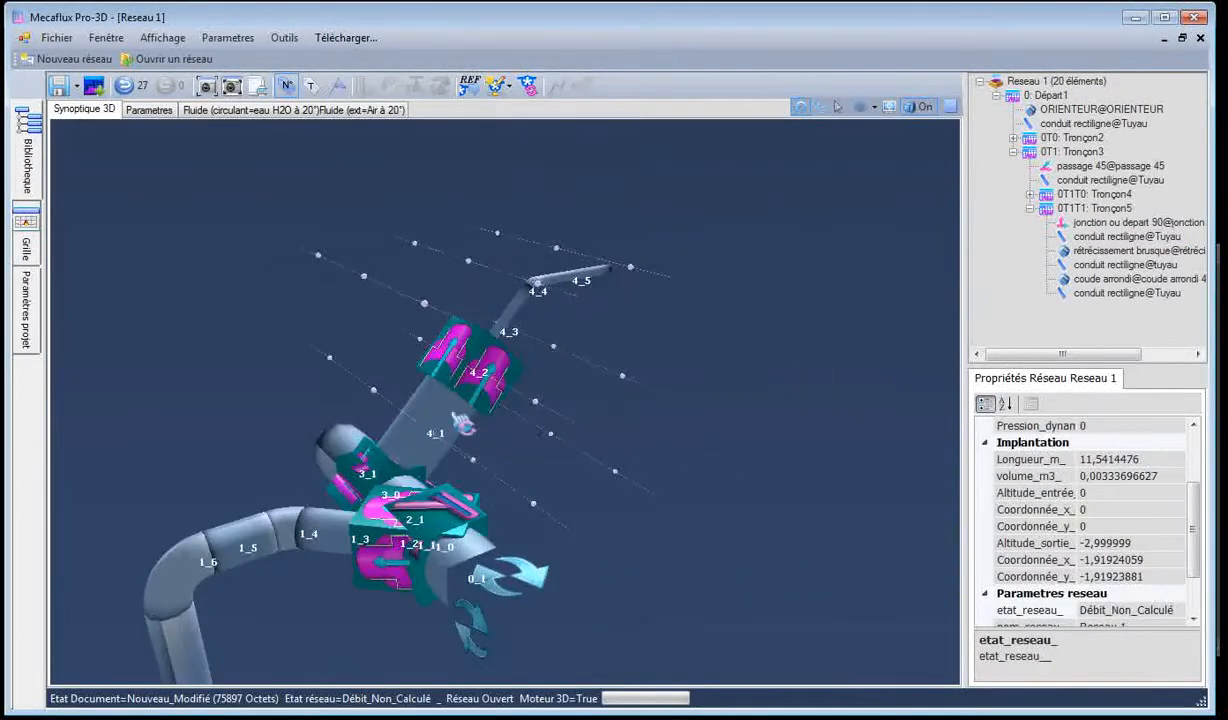
pyautogui.click(437, 431)
pyautogui.rightClick(433, 430)
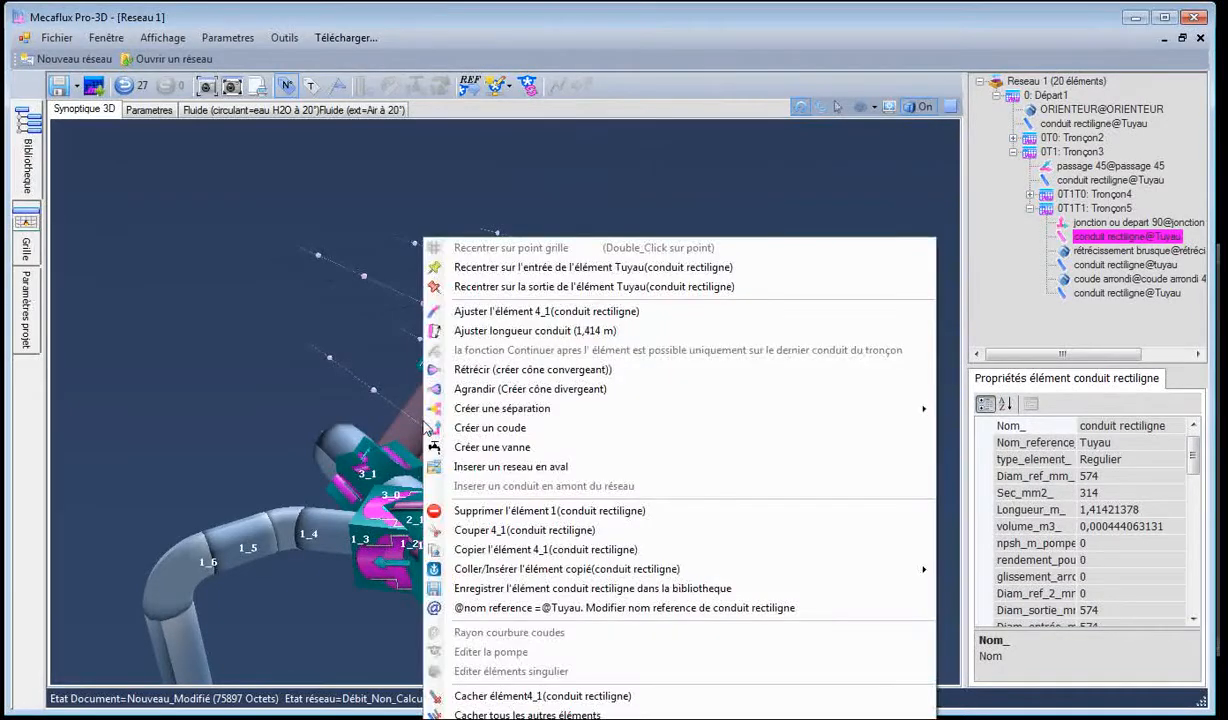
pyautogui.click(500, 331)
pyautogui.moveTo(179, 145); pyautogui.dragTo(91, 145)
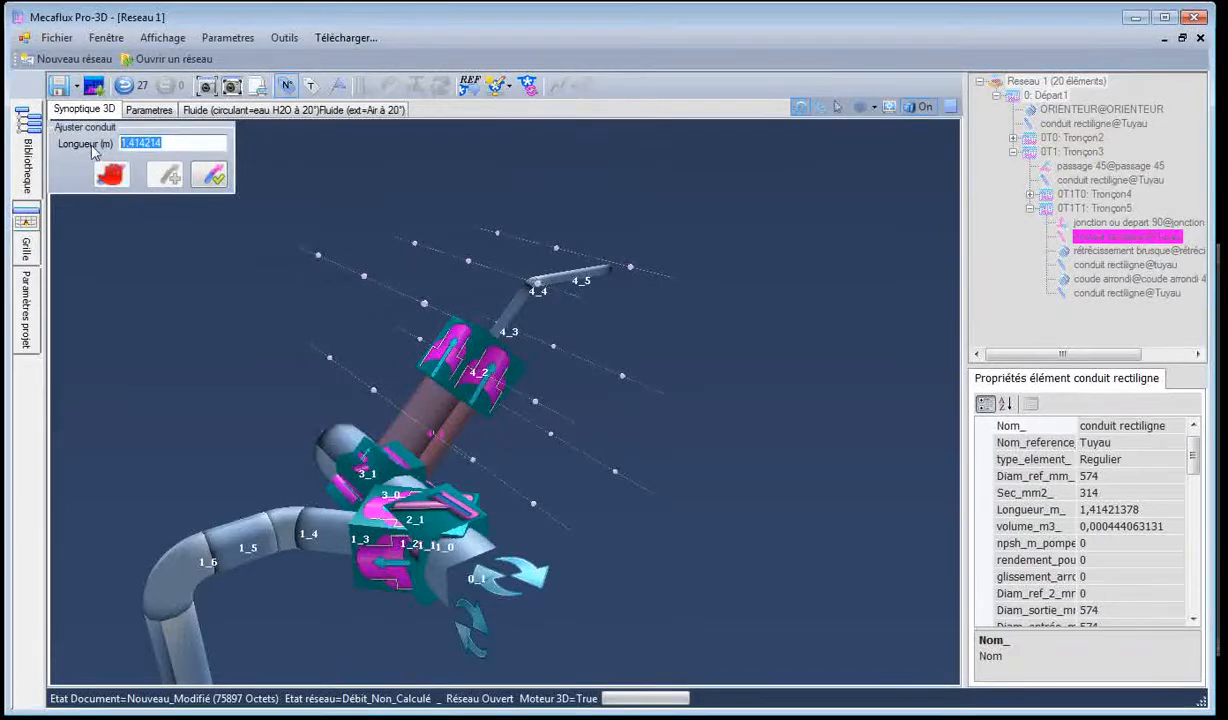
pyautogui.write('0,3')
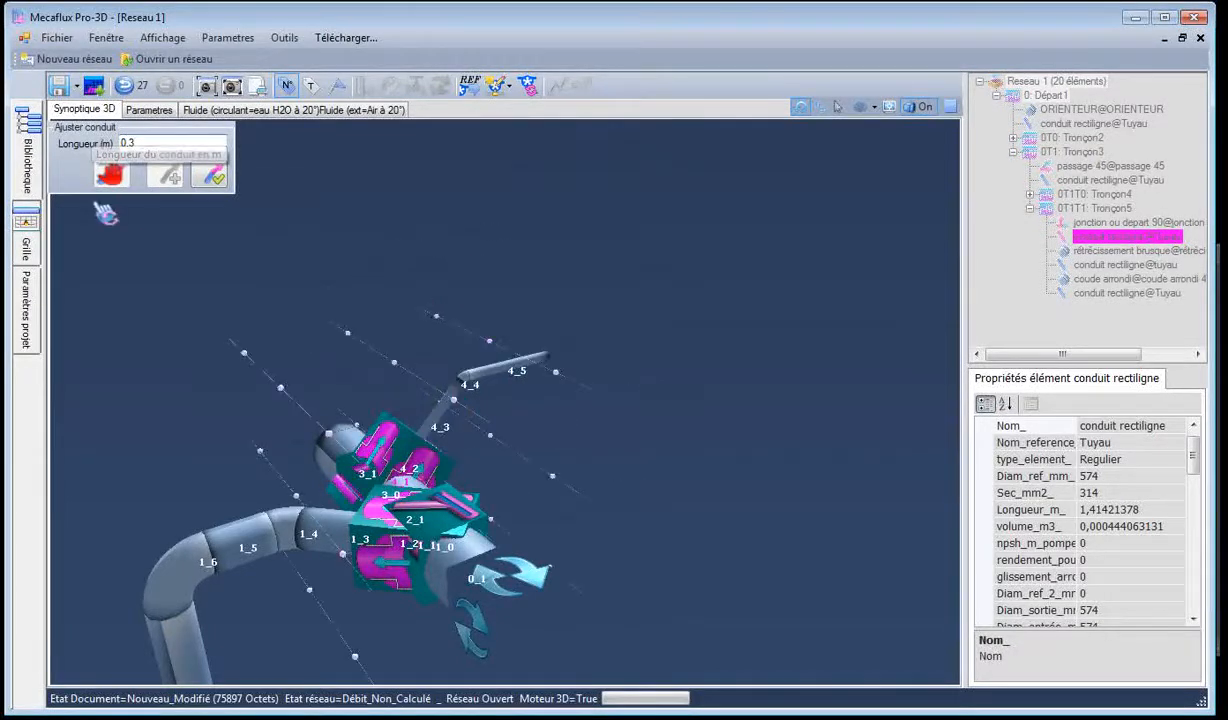
pyautogui.click(210, 177)
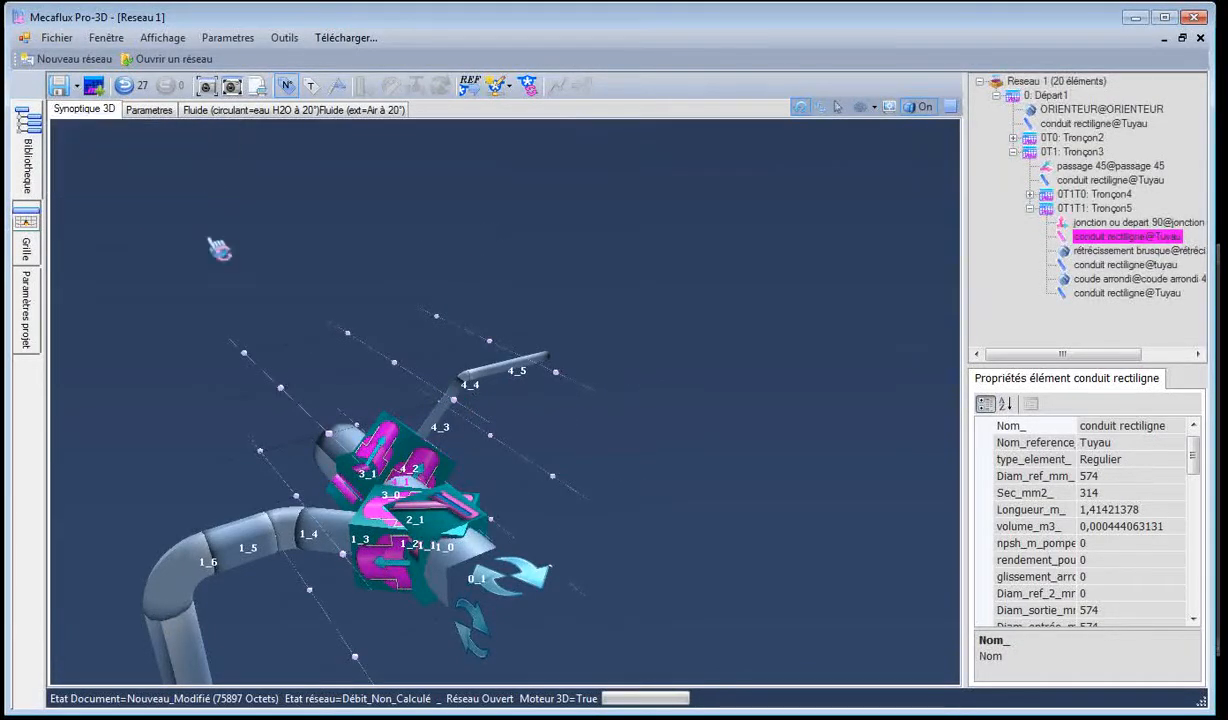
# Consult the duct plan and create another 90° separation at the end of the straight 574 mm main run
pyautogui.moveTo(282, 337); pyautogui.dragTo(315, 365)
pyautogui.moveTo(557, 483); pyautogui.dragTo(666, 340)
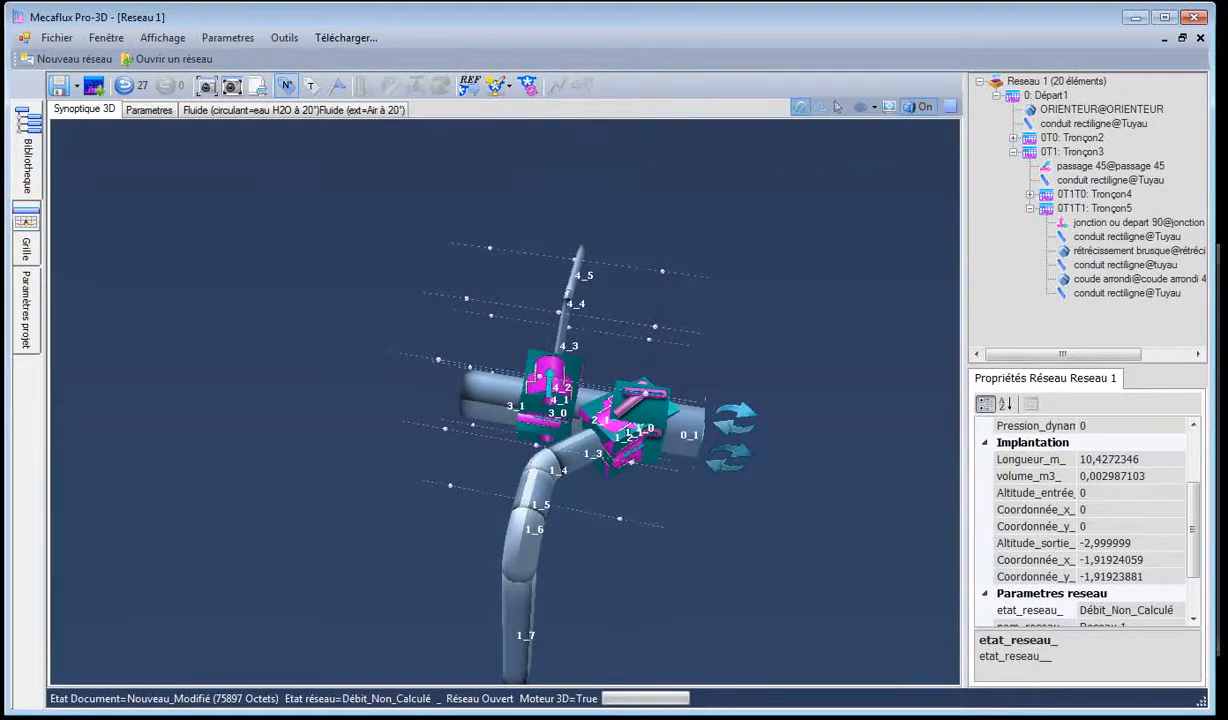
pyautogui.hotkey('alt', 'Tab')
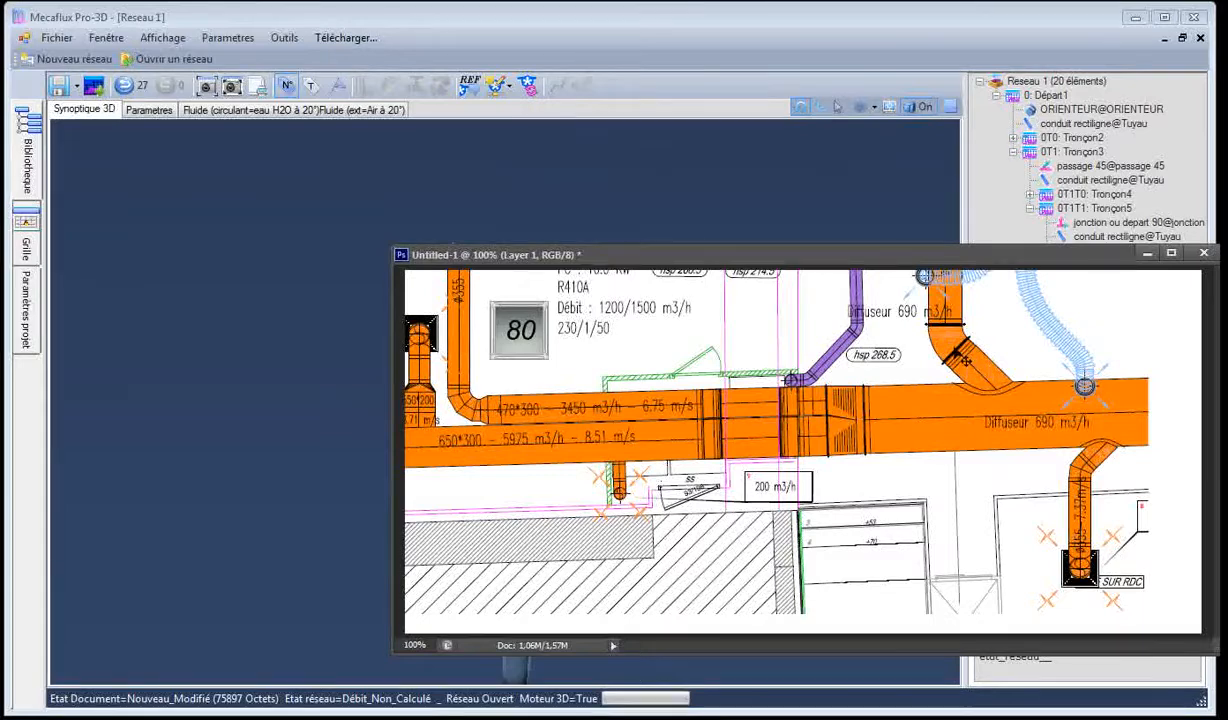
pyautogui.click(820, 215)
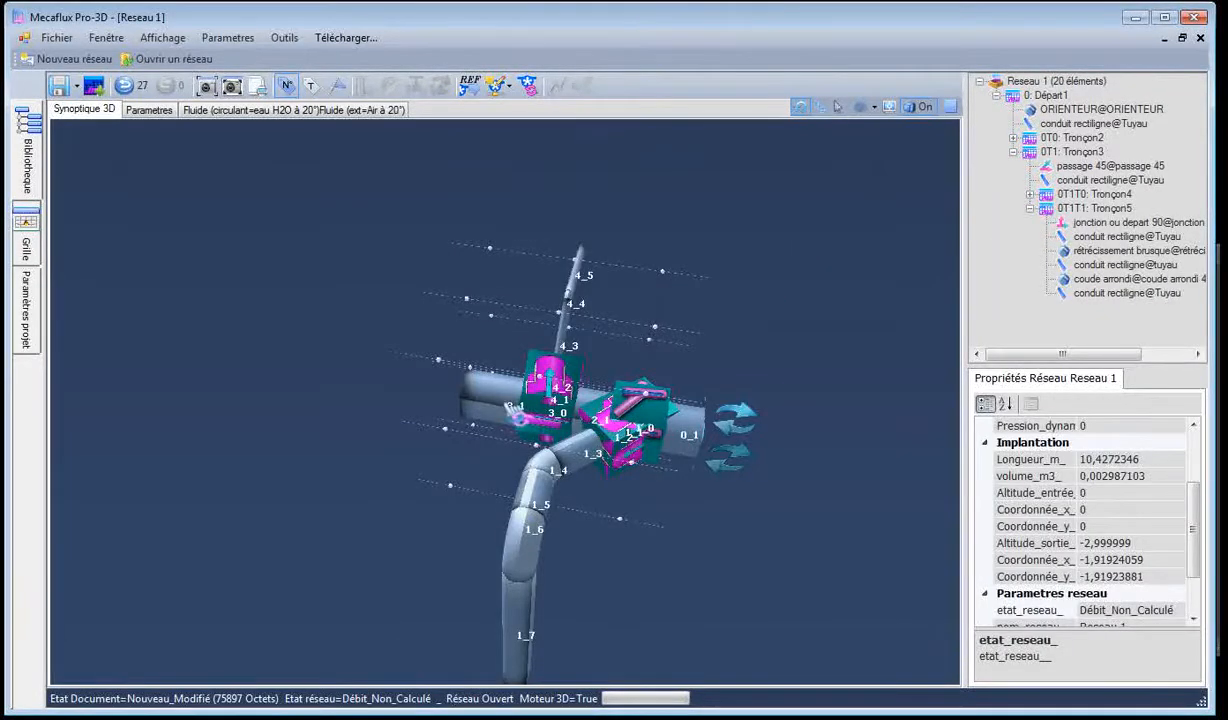
pyautogui.click(512, 406)
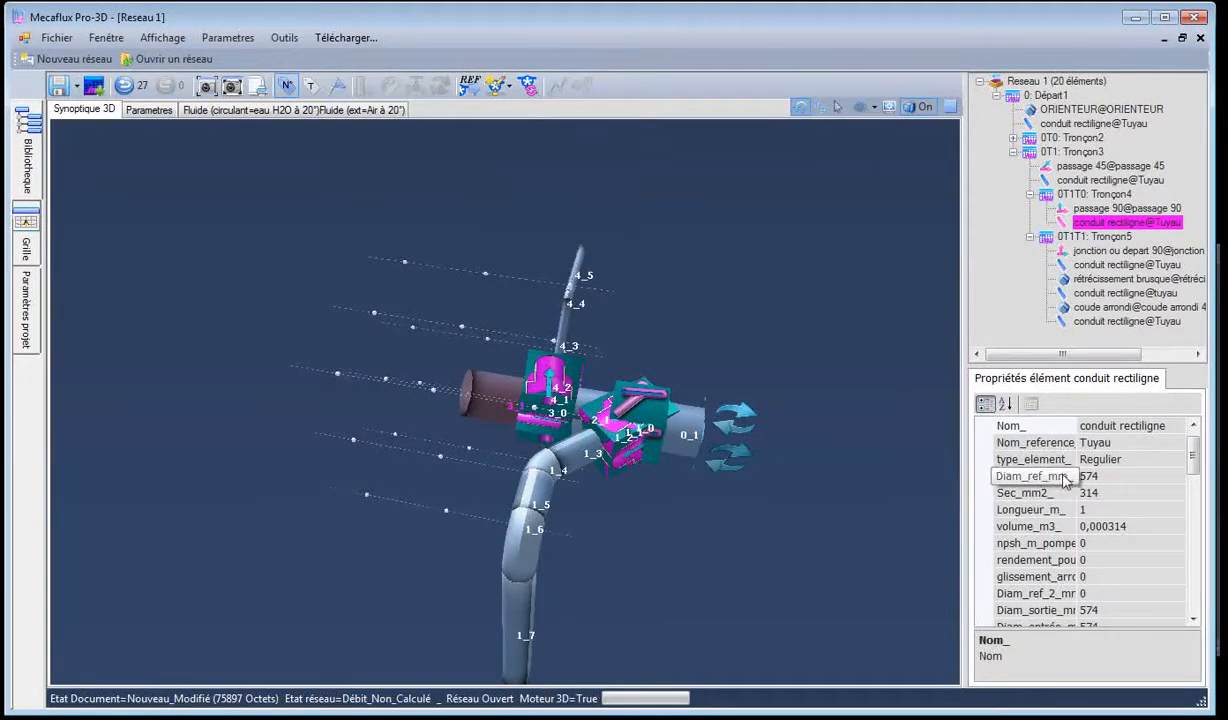
pyautogui.rightClick(472, 401)
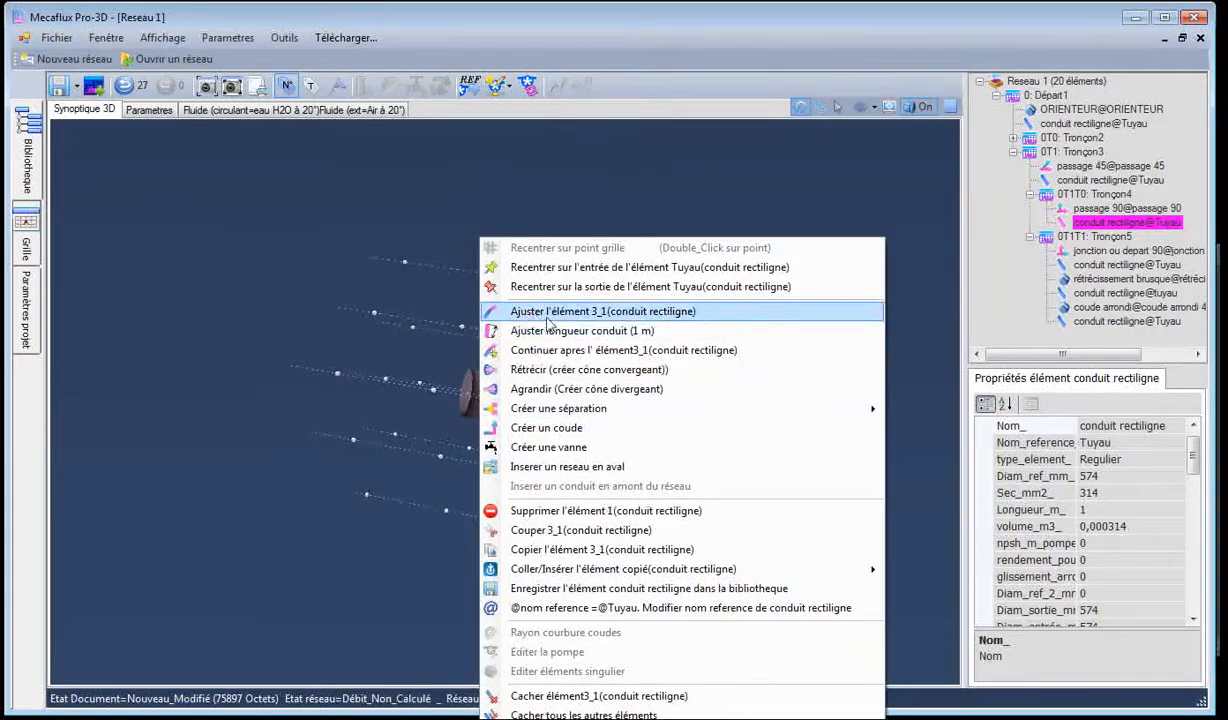
pyautogui.moveTo(735, 417)
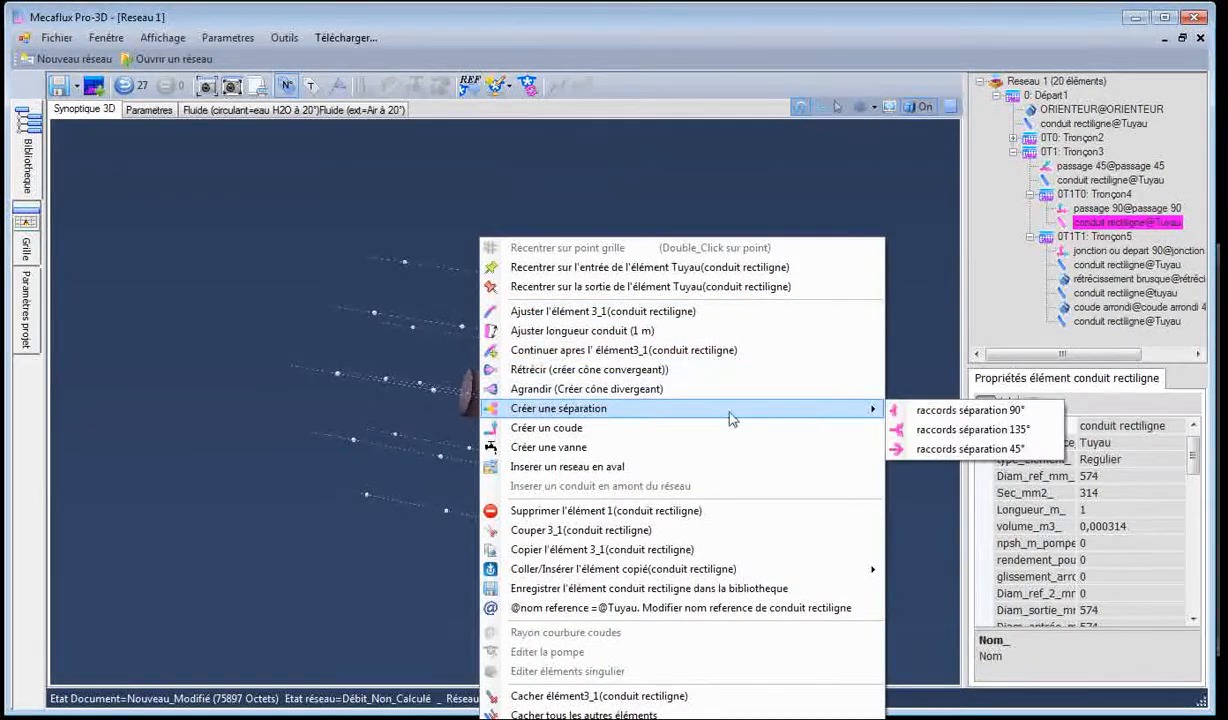
pyautogui.click(900, 413)
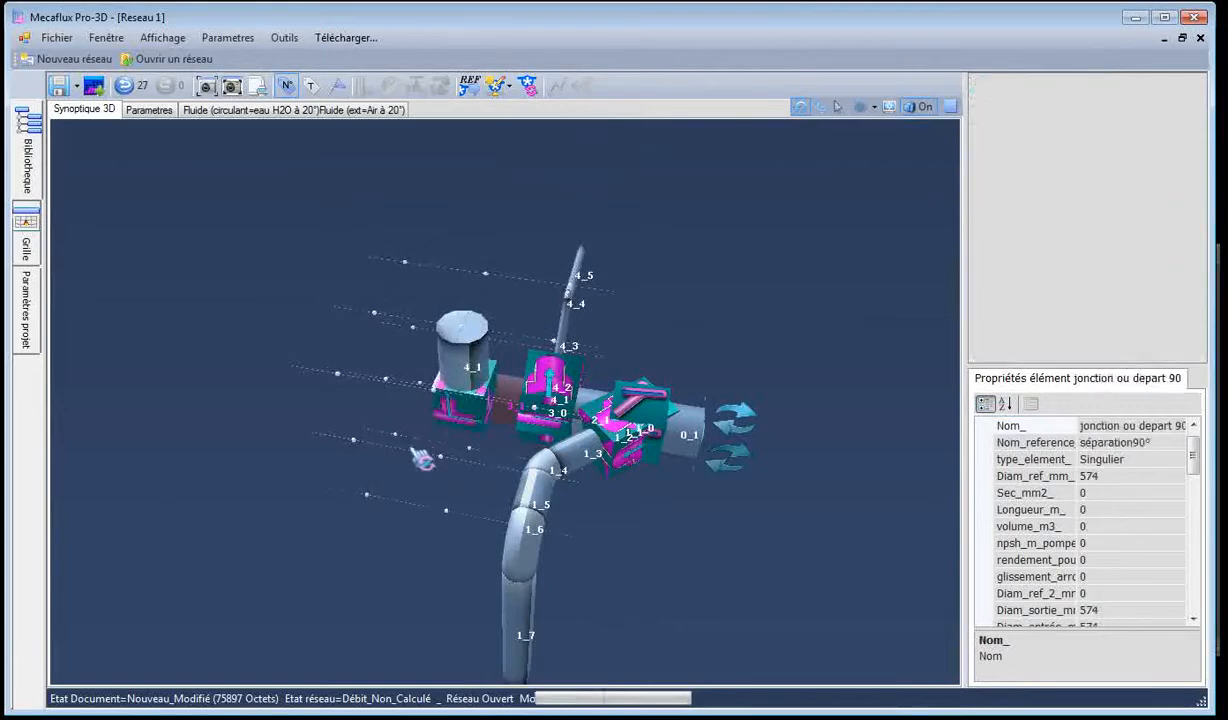
# Adjust one outlet duct of the new separation to continue the main run straight, outlet at X -7, Y 0, Z 0 and length 4 m
pyautogui.moveTo(413, 449); pyautogui.dragTo(482, 357)
pyautogui.click(503, 328)
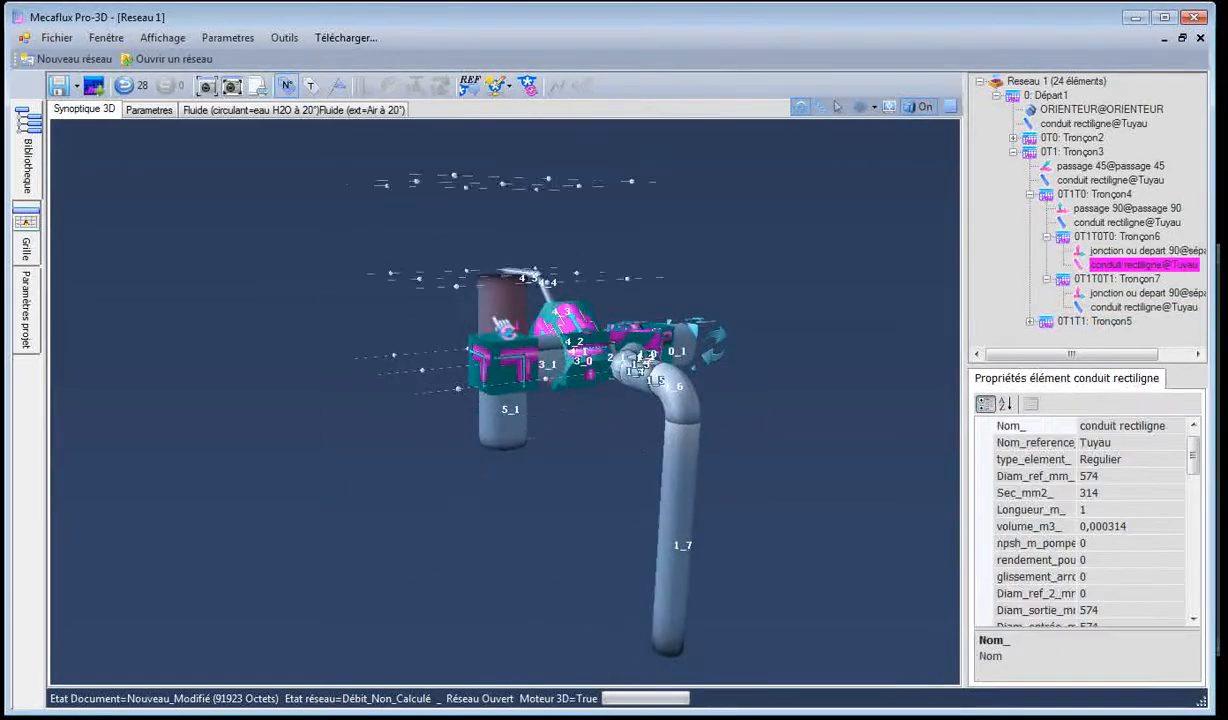
pyautogui.rightClick(505, 329)
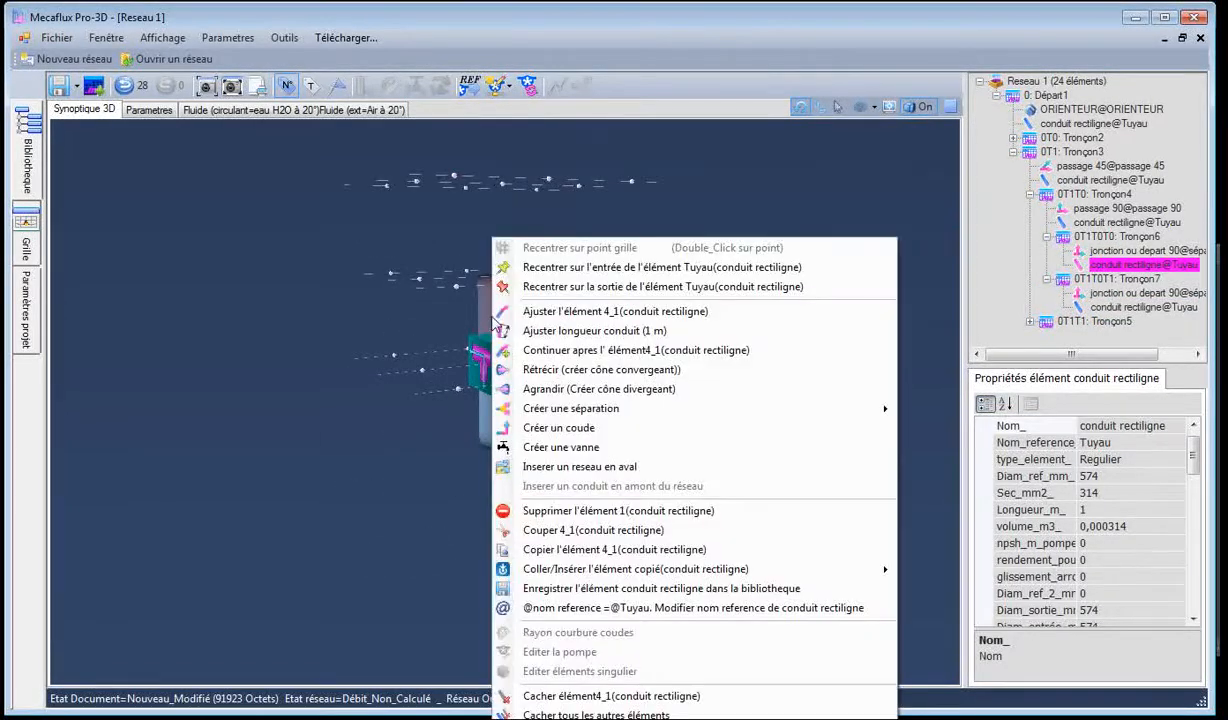
pyautogui.click(549, 331)
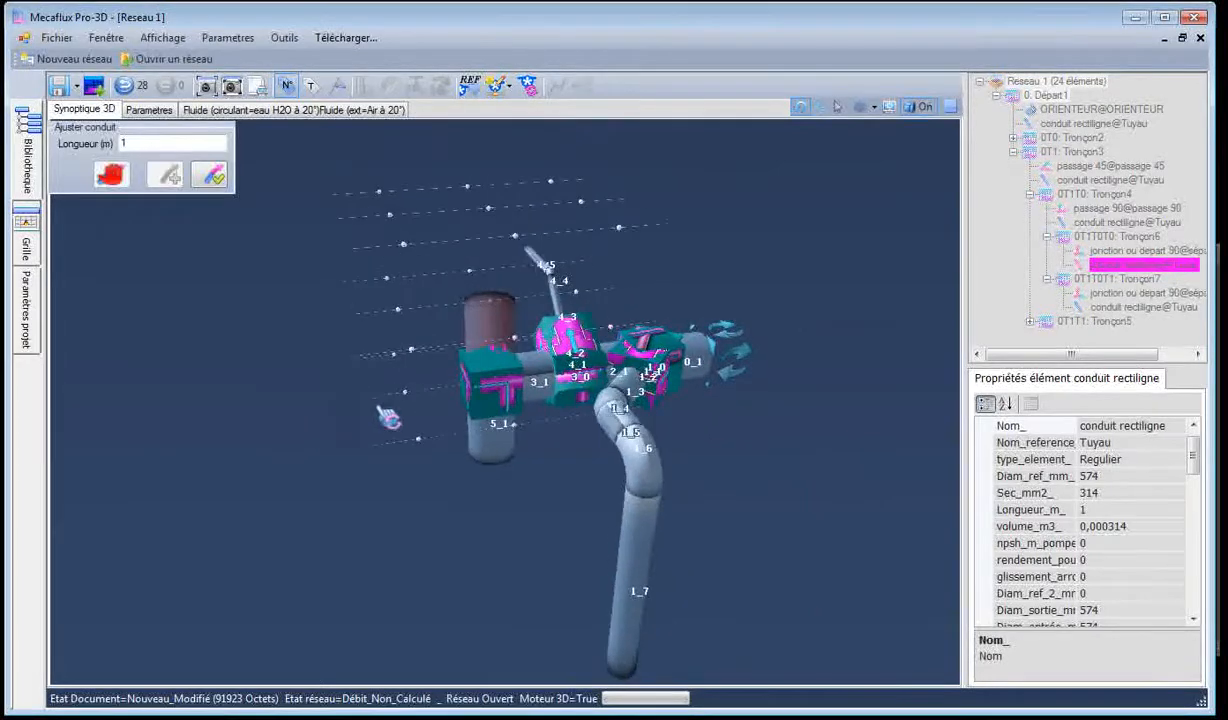
pyautogui.rightClick(495, 328)
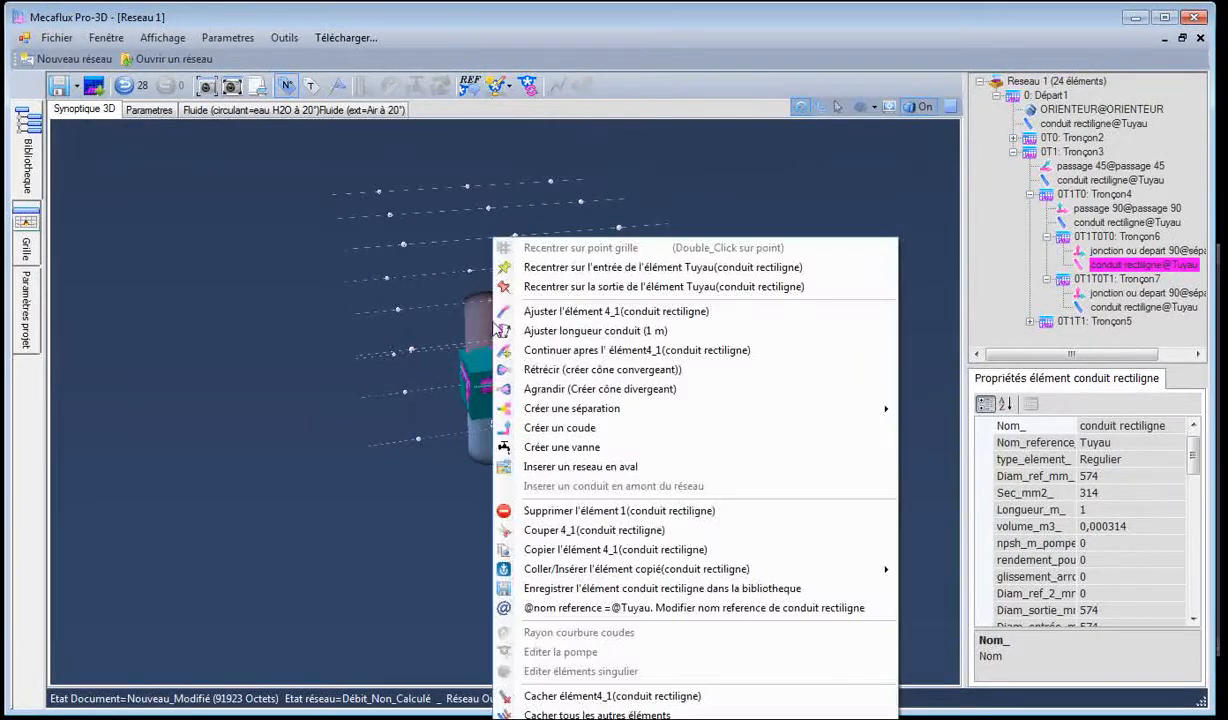
pyautogui.click(563, 313)
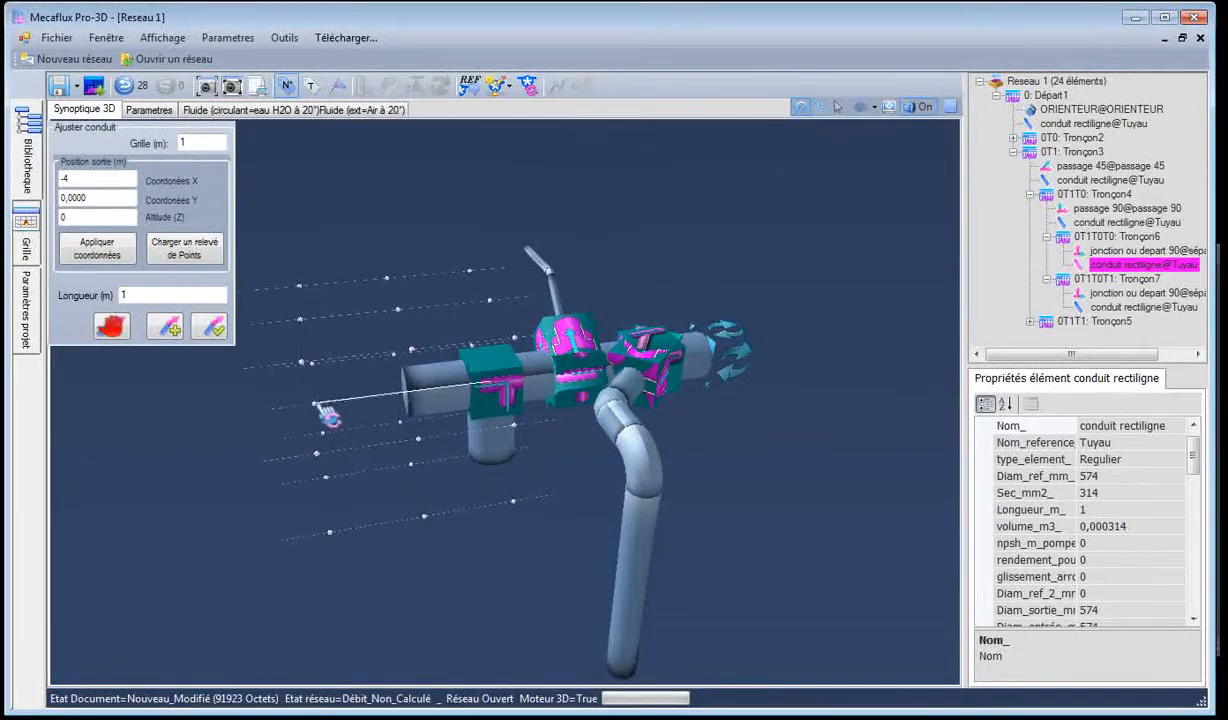
pyautogui.moveTo(385, 405); pyautogui.dragTo(127, 443)
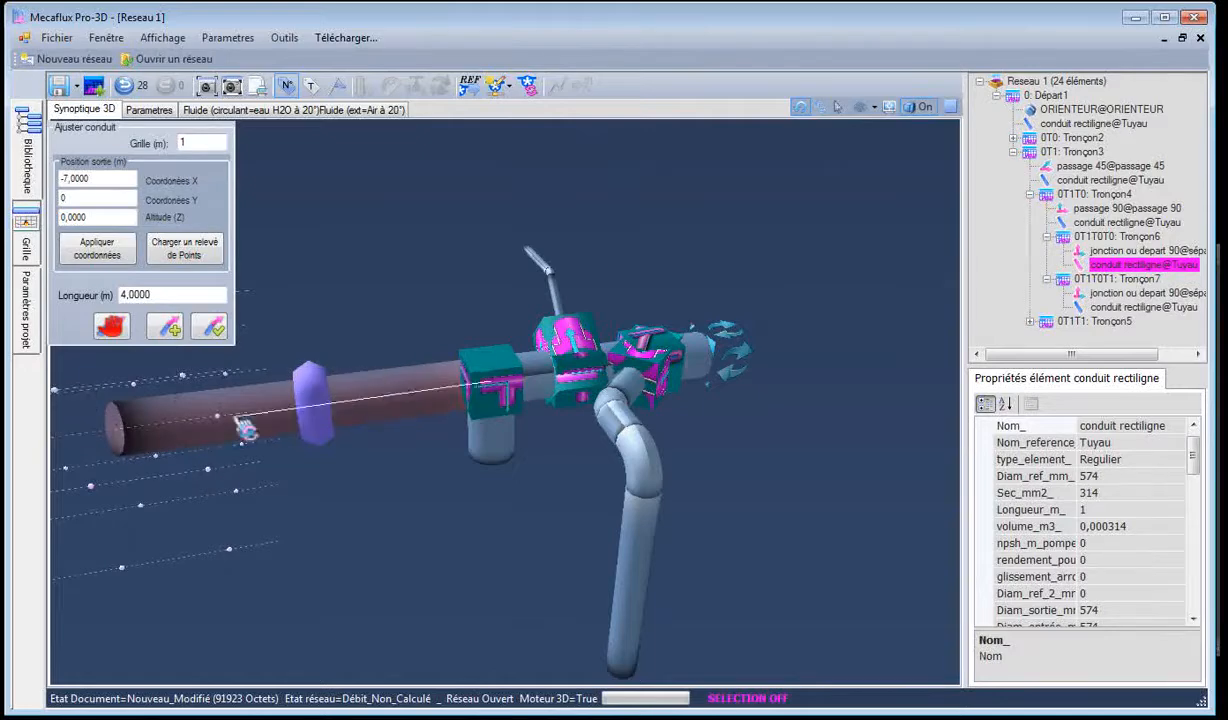
pyautogui.click(213, 328)
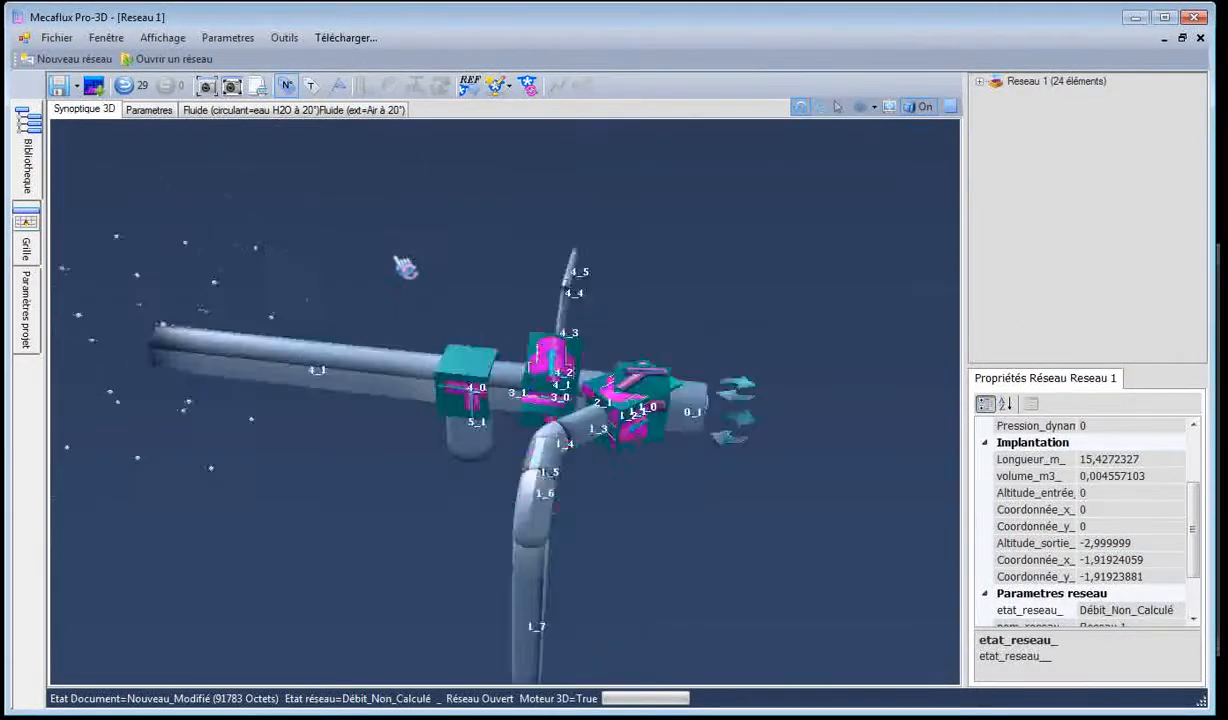
# Adjust the separation's other outlet duct into a horizontal 45° branch, outlet at X -4, Y 1, Z 0 and length 1.4142 m
pyautogui.click(490, 438)
pyautogui.rightClick(491, 439)
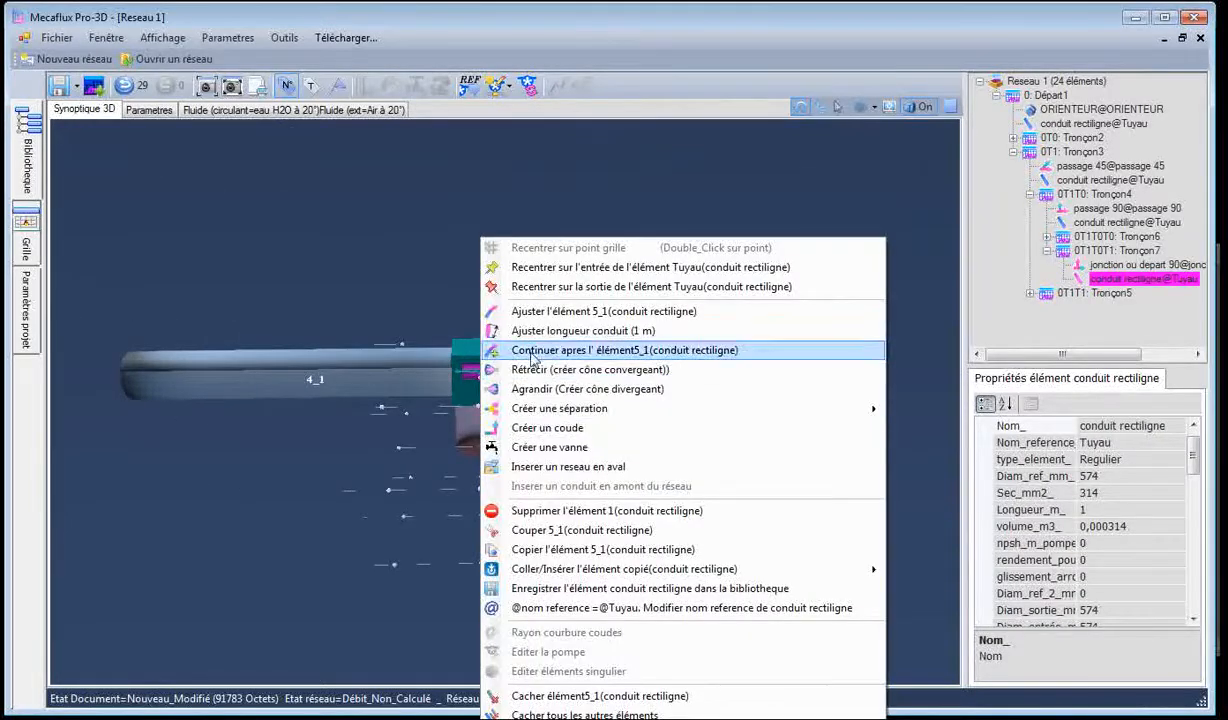
pyautogui.click(540, 311)
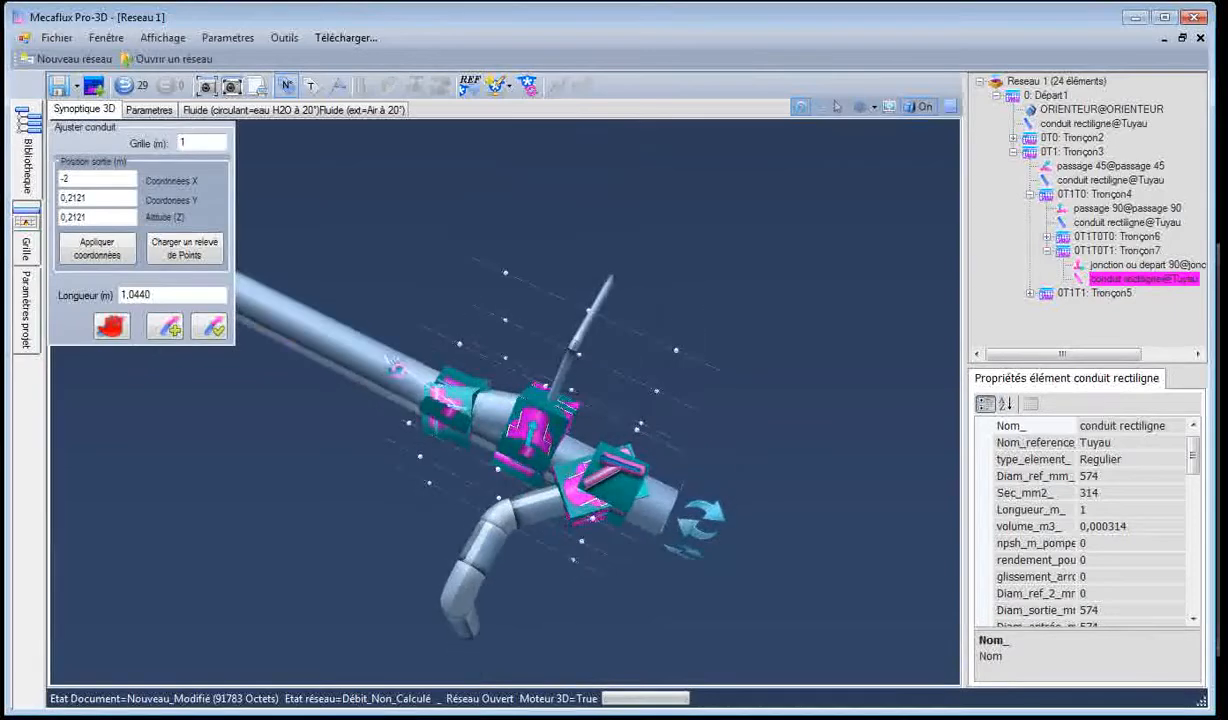
pyautogui.click(456, 408)
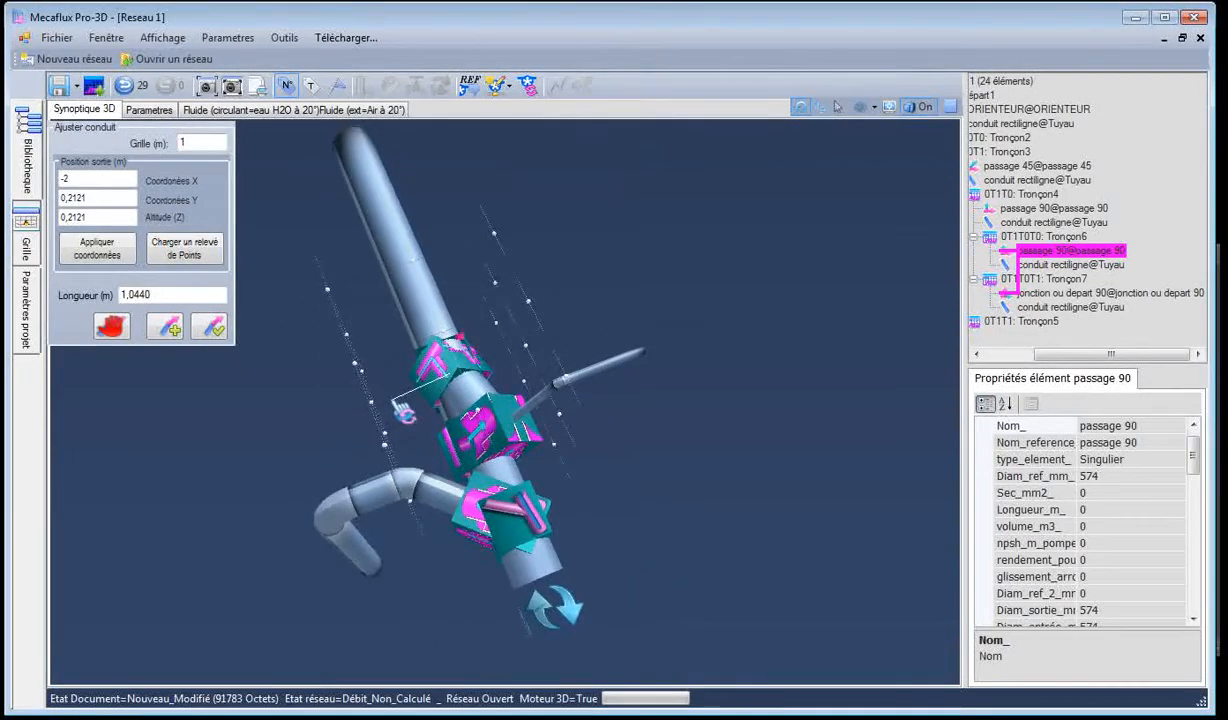
pyautogui.click(498, 287)
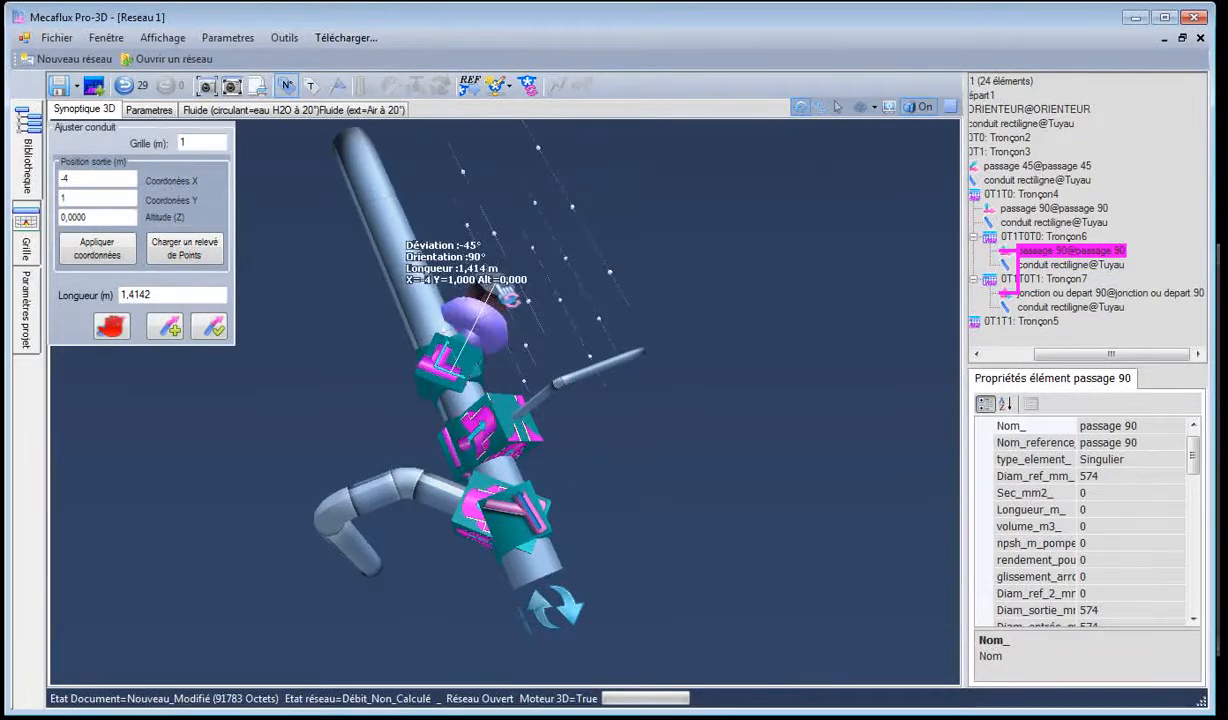
pyautogui.moveTo(762, 400); pyautogui.dragTo(707, 460)
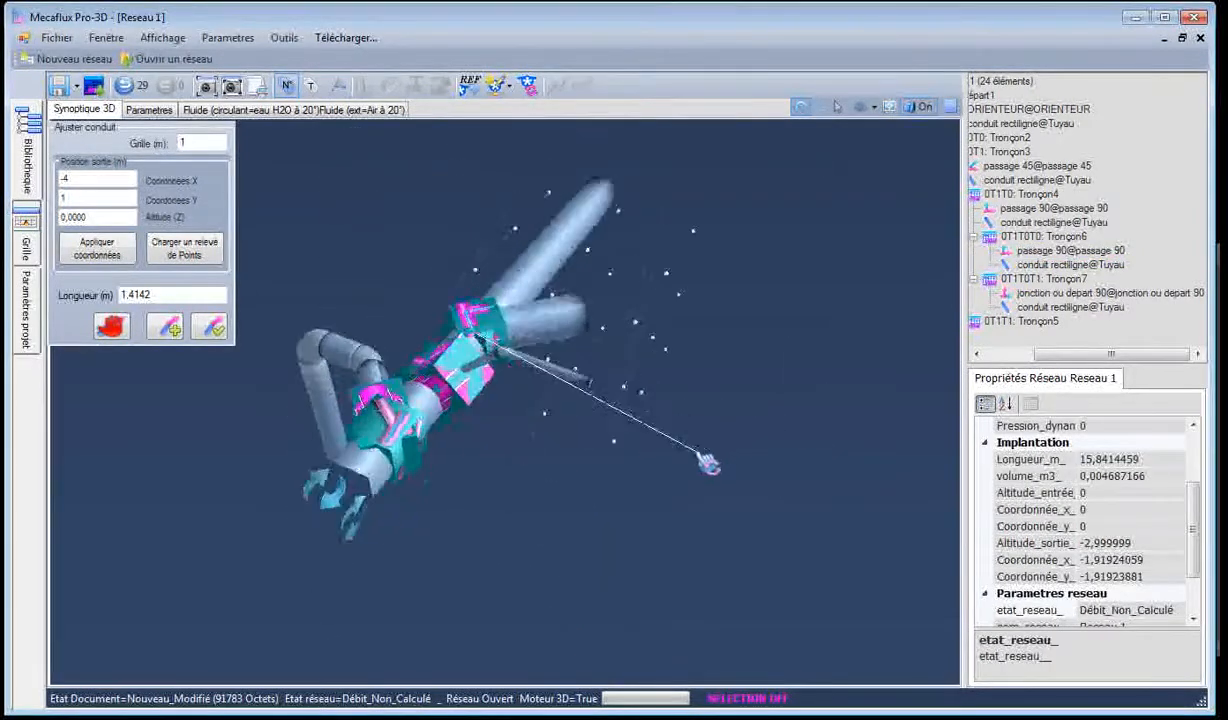
pyautogui.click(209, 327)
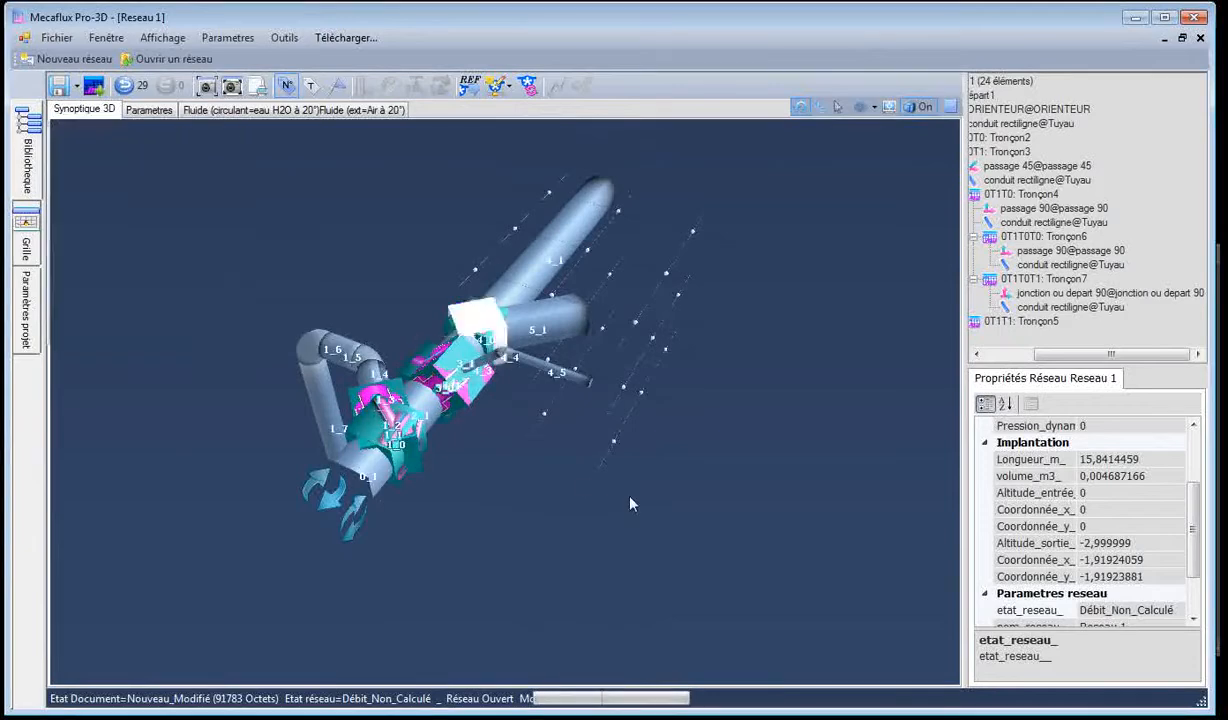
pyautogui.moveTo(615, 510); pyautogui.dragTo(537, 515)
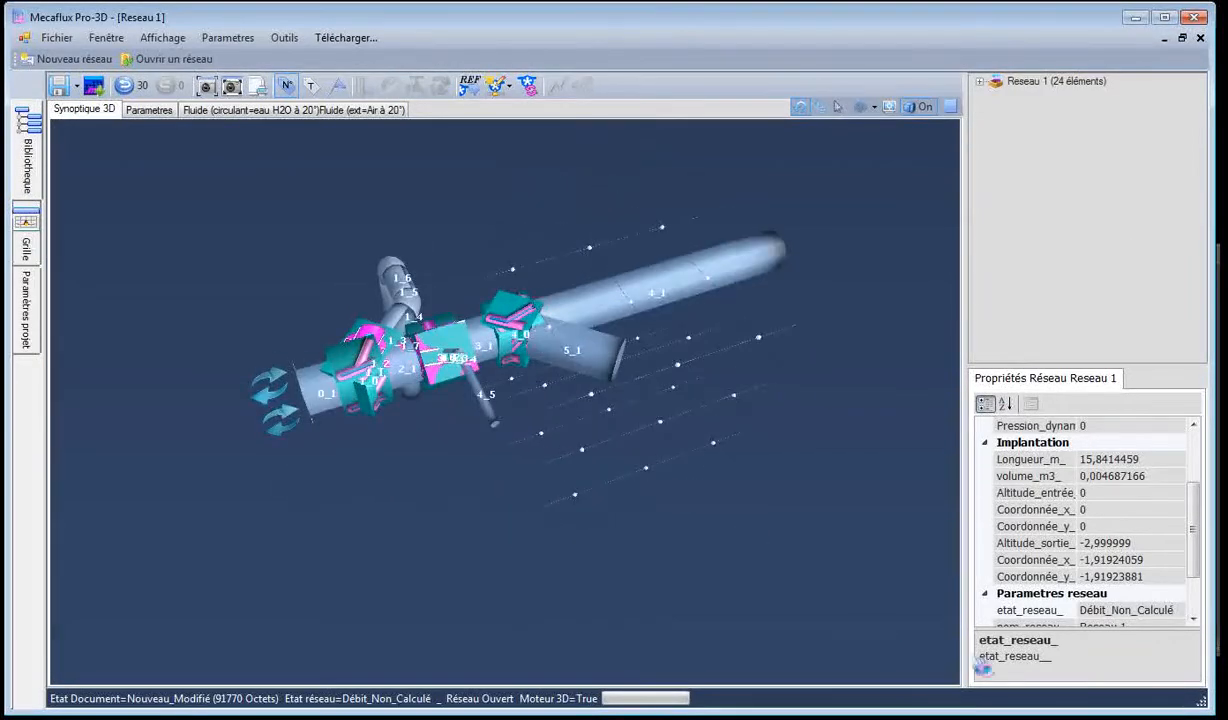
# Consult the plan and add an abrupt reduction to 300 mm at the end of the new 45° branch, extended with a 300 mm duct
pyautogui.hotkey('alt', 'Tab')
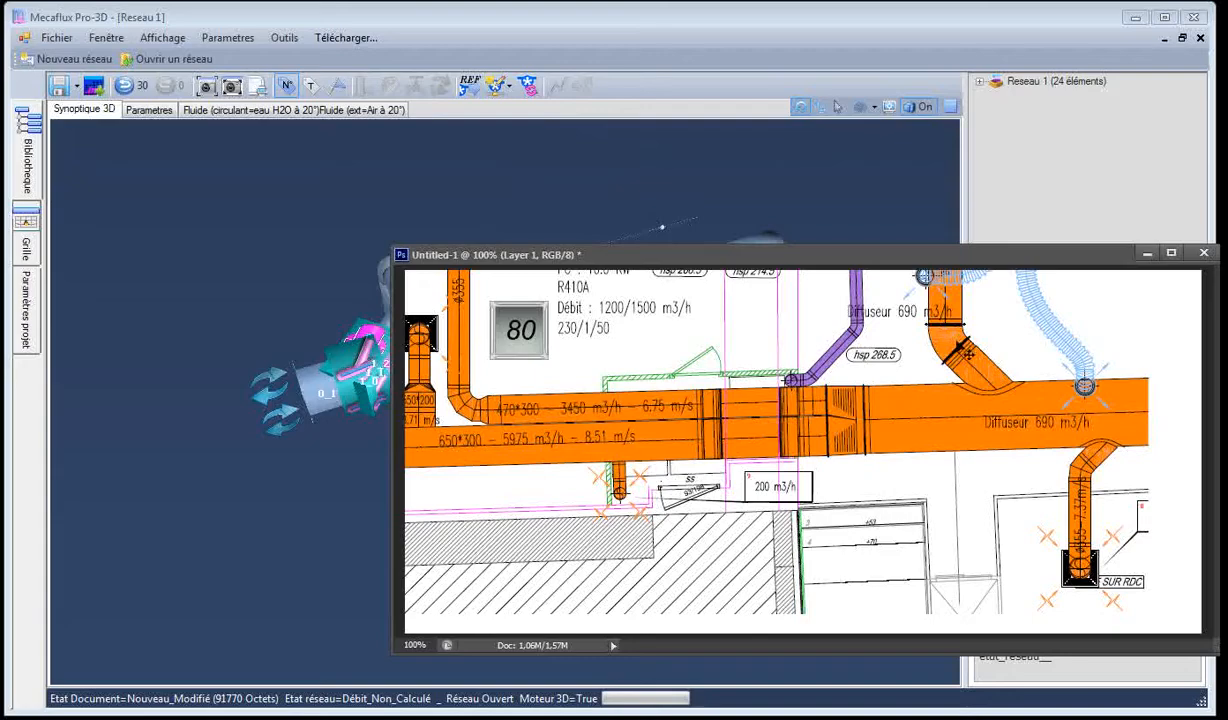
pyautogui.hotkey('alt', 'Tab')
pyautogui.click(596, 370)
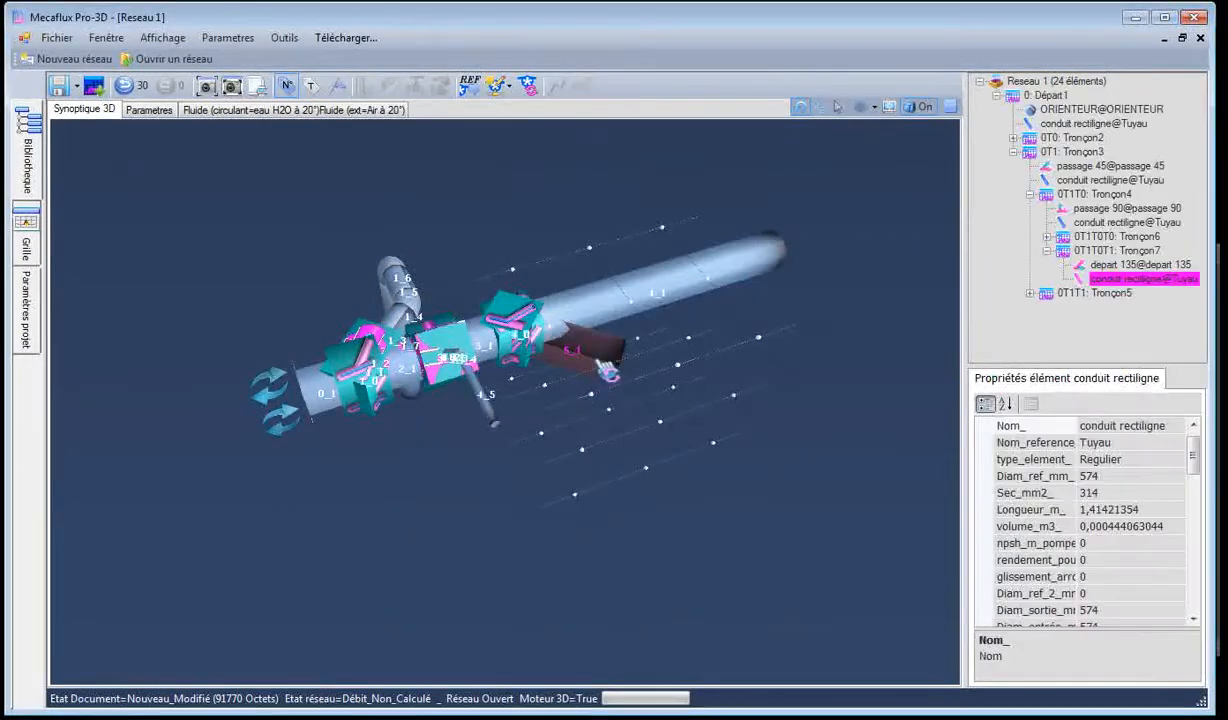
pyautogui.rightClick(596, 370)
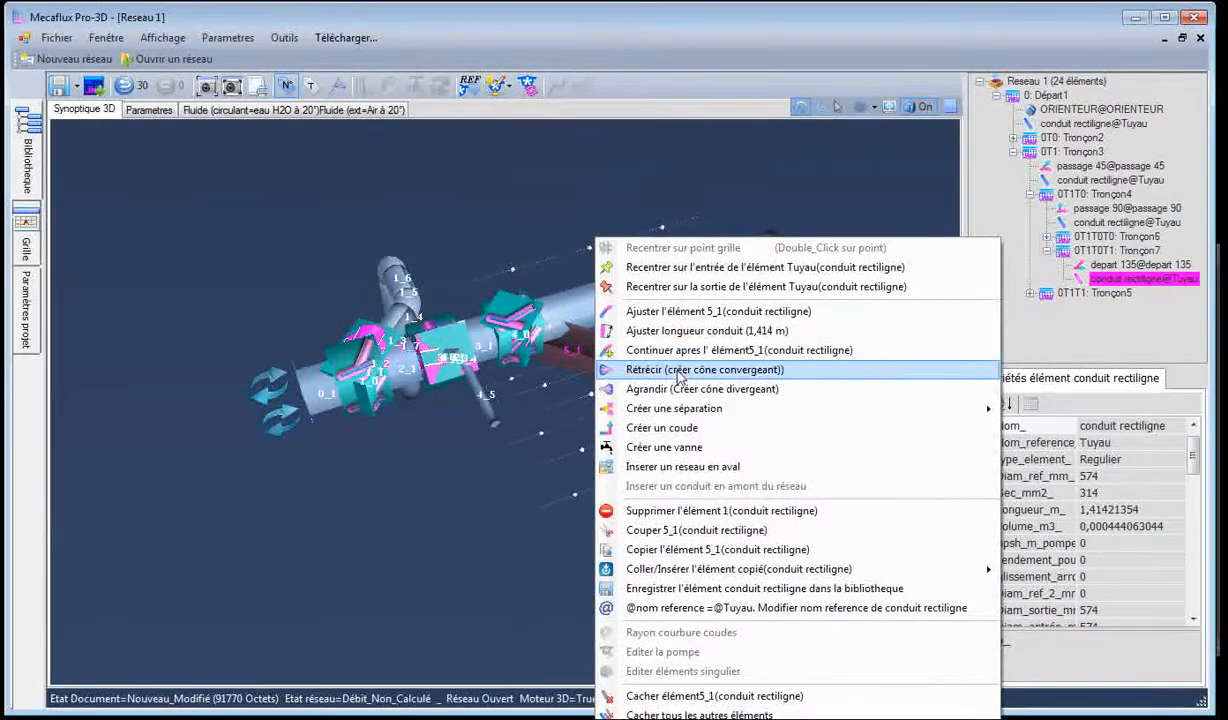
pyautogui.click(674, 372)
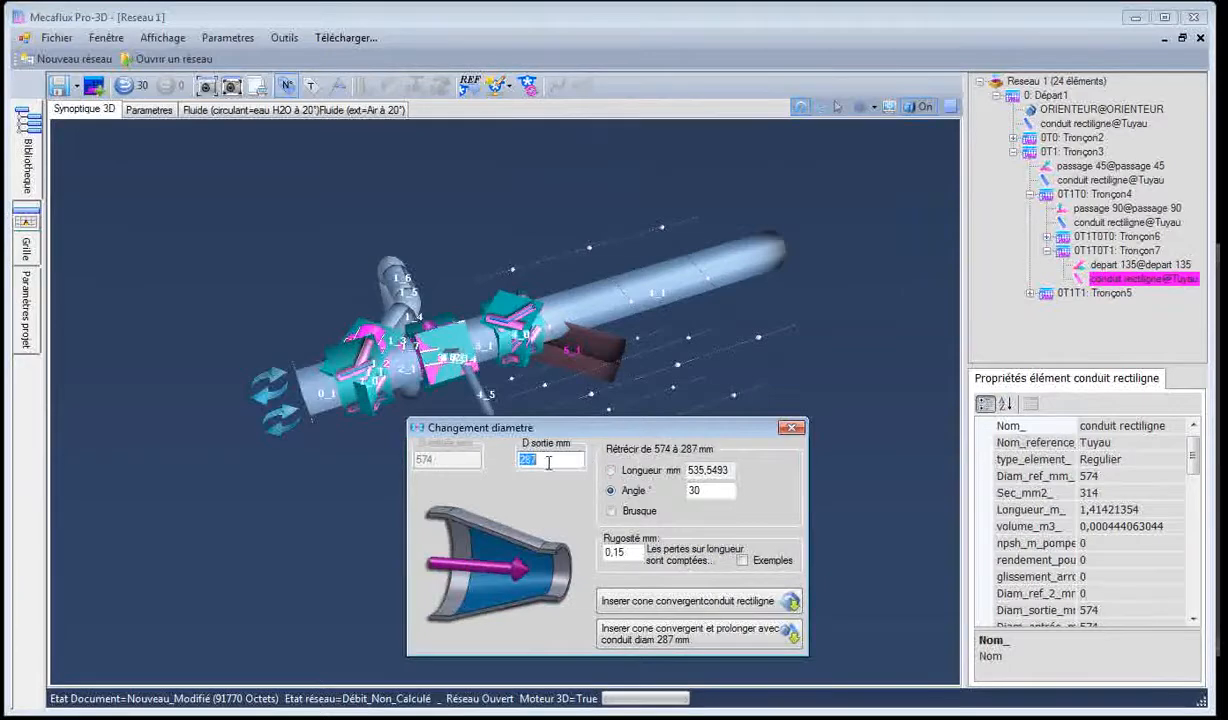
pyautogui.moveTo(557, 431); pyautogui.dragTo(533, 423)
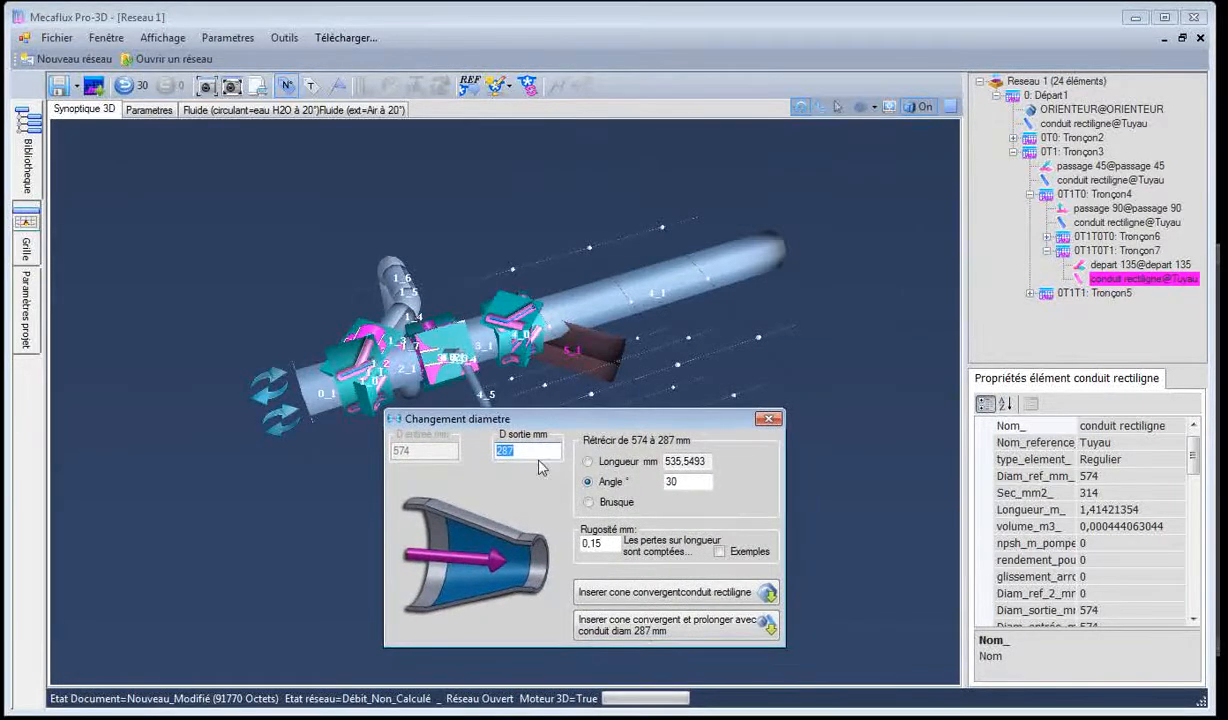
pyautogui.write('300')
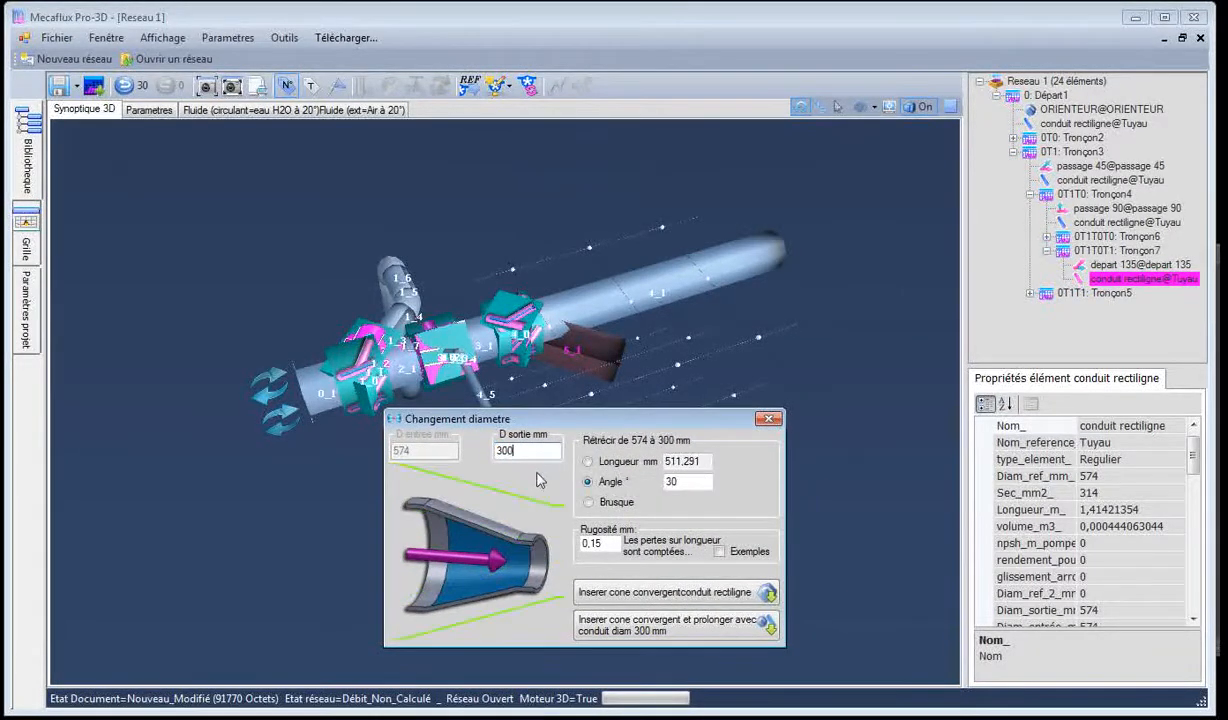
pyautogui.click(589, 502)
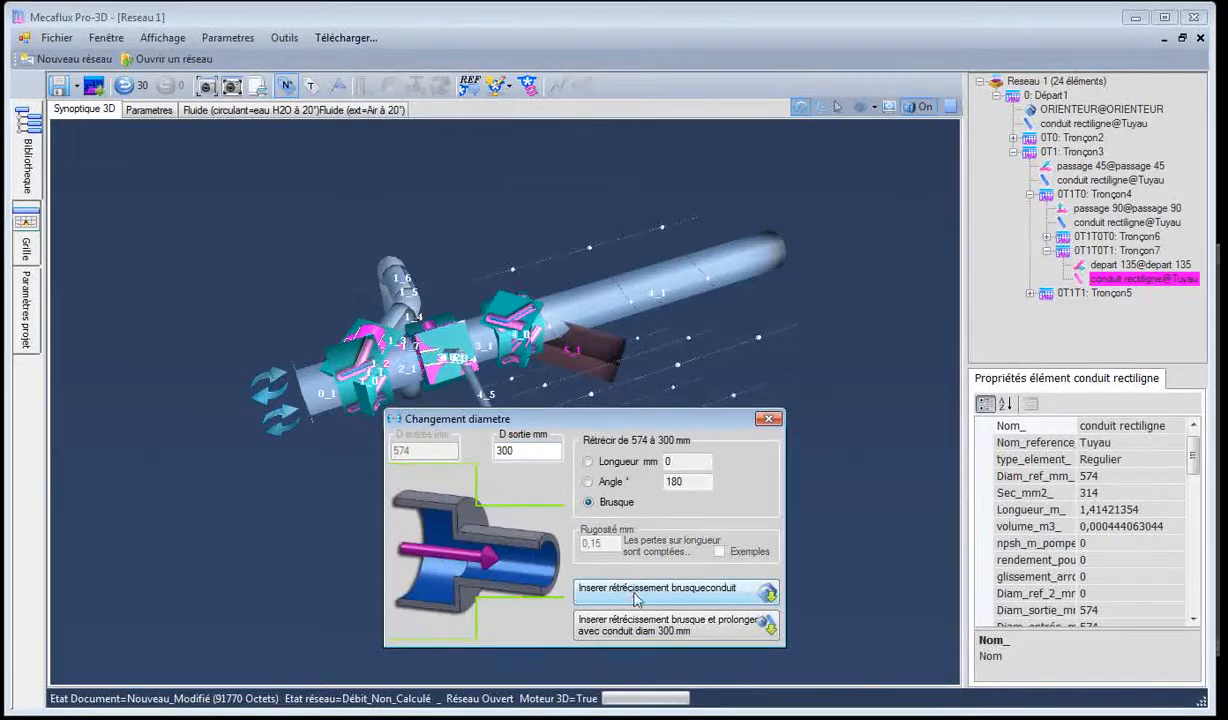
pyautogui.click(634, 638)
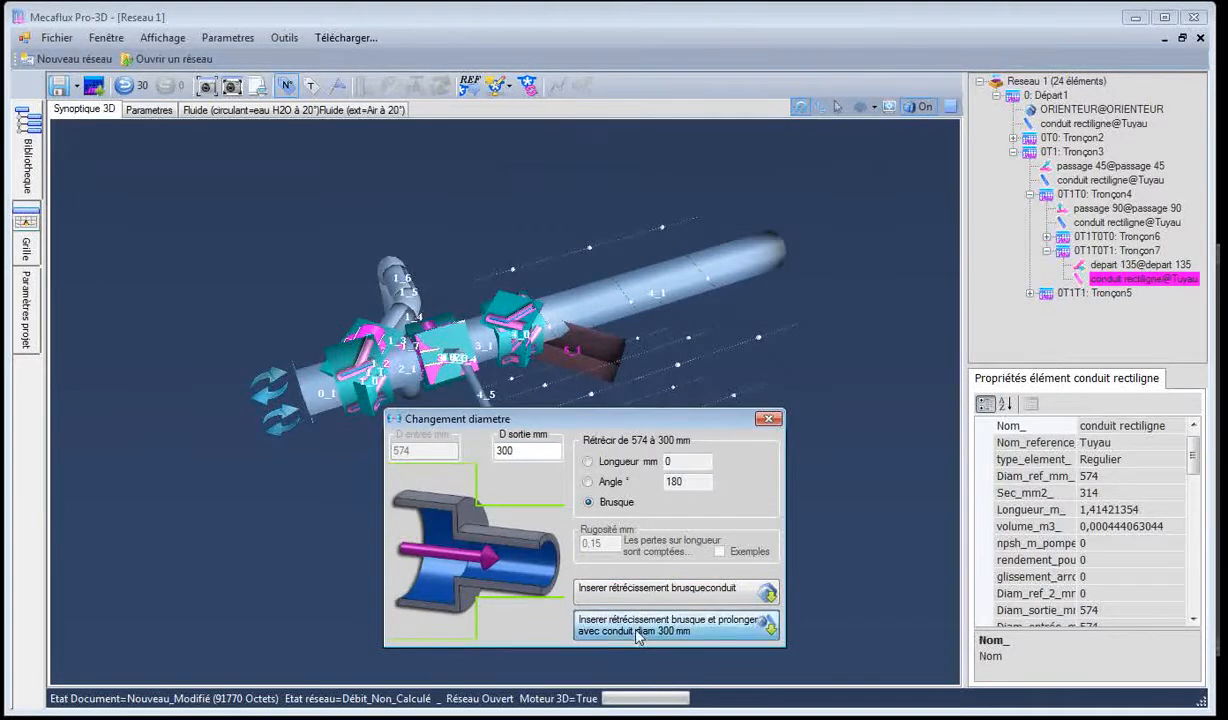
pyautogui.click(905, 429)
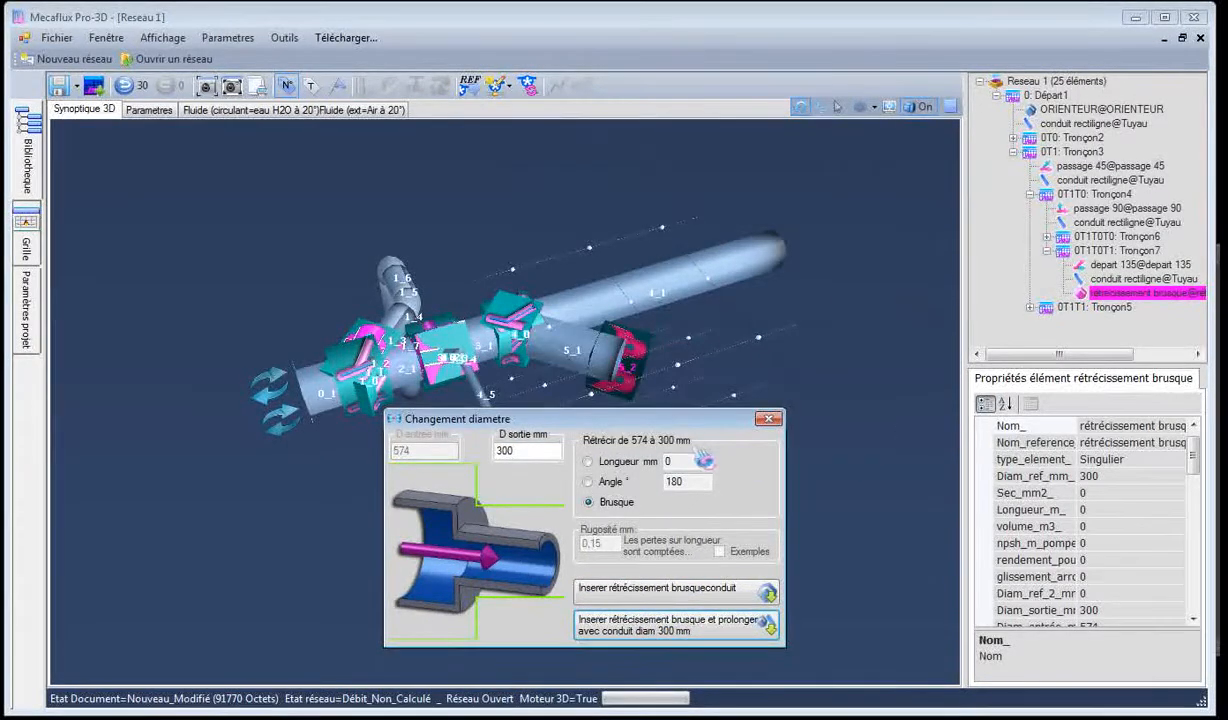
pyautogui.click(766, 418)
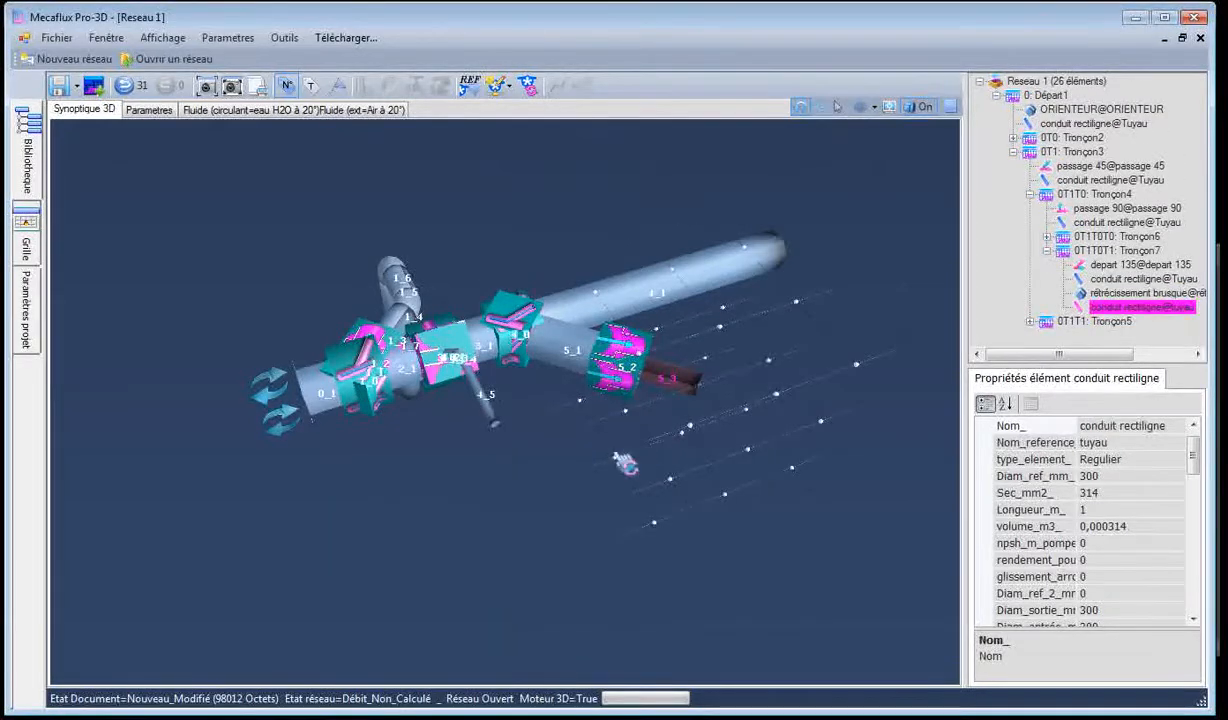
# Set the length of the 574 mm branch duct before the 300 mm reduction to 0.3 m
pyautogui.moveTo(693, 458); pyautogui.dragTo(318, 341)
pyautogui.click(535, 334)
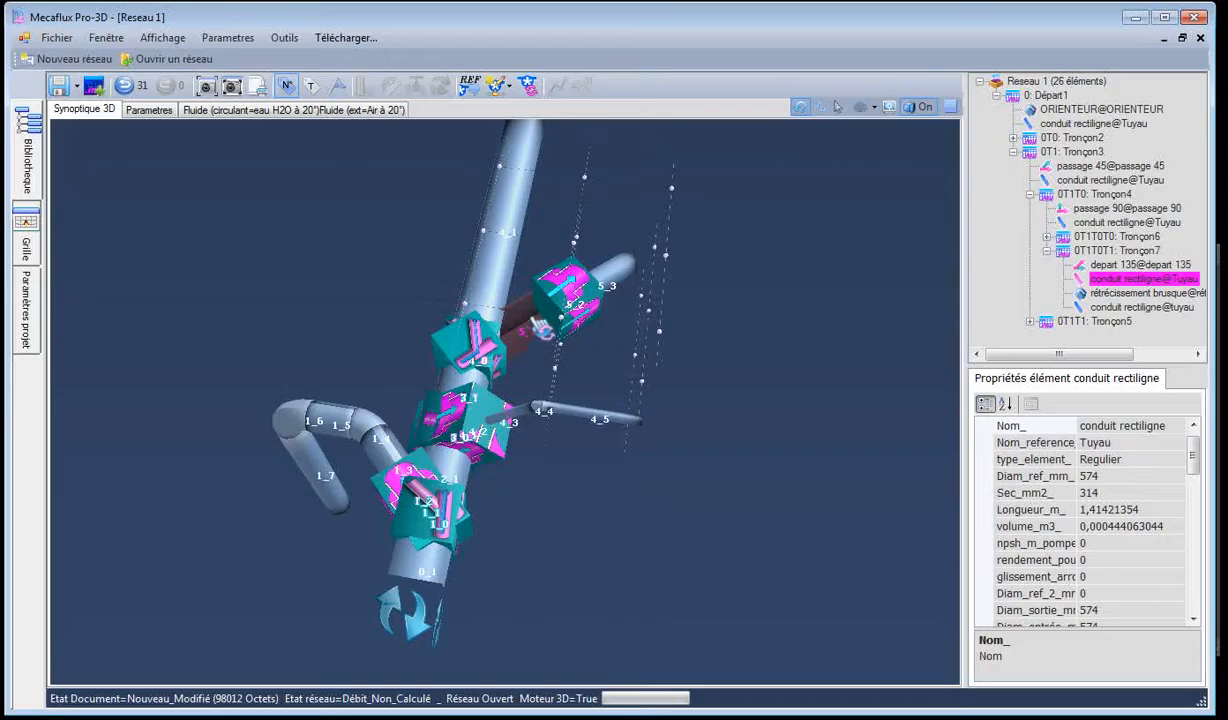
pyautogui.rightClick(541, 330)
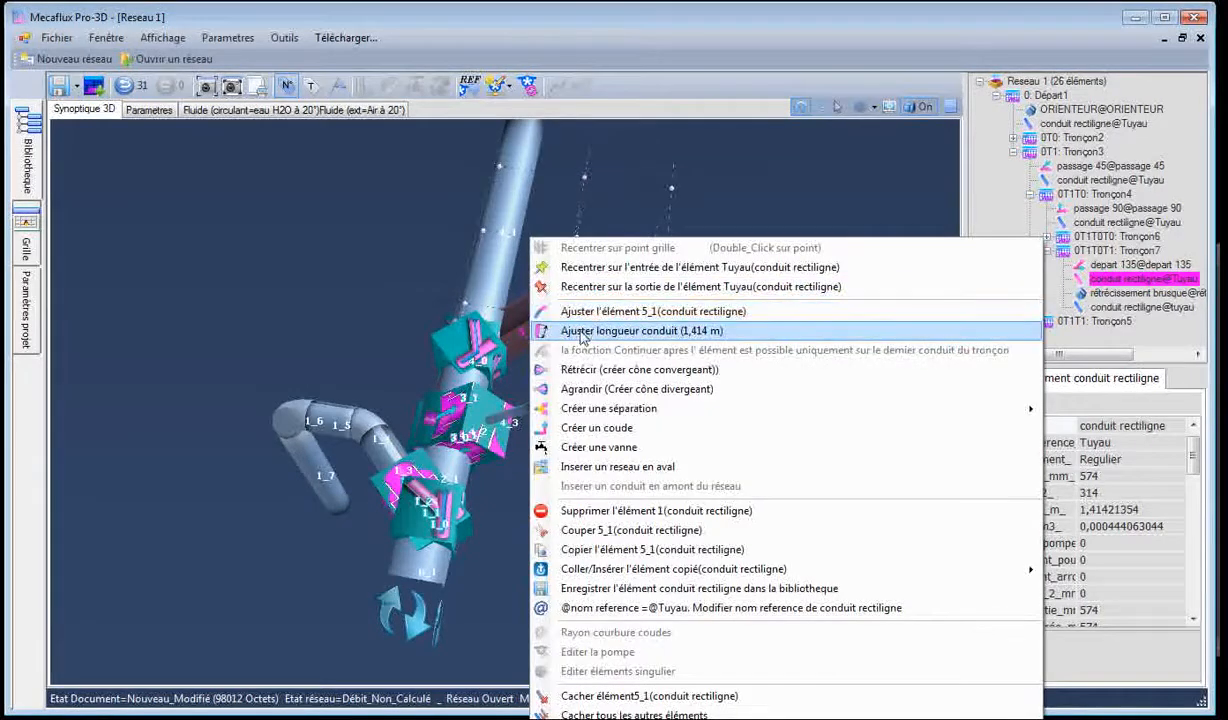
pyautogui.click(580, 333)
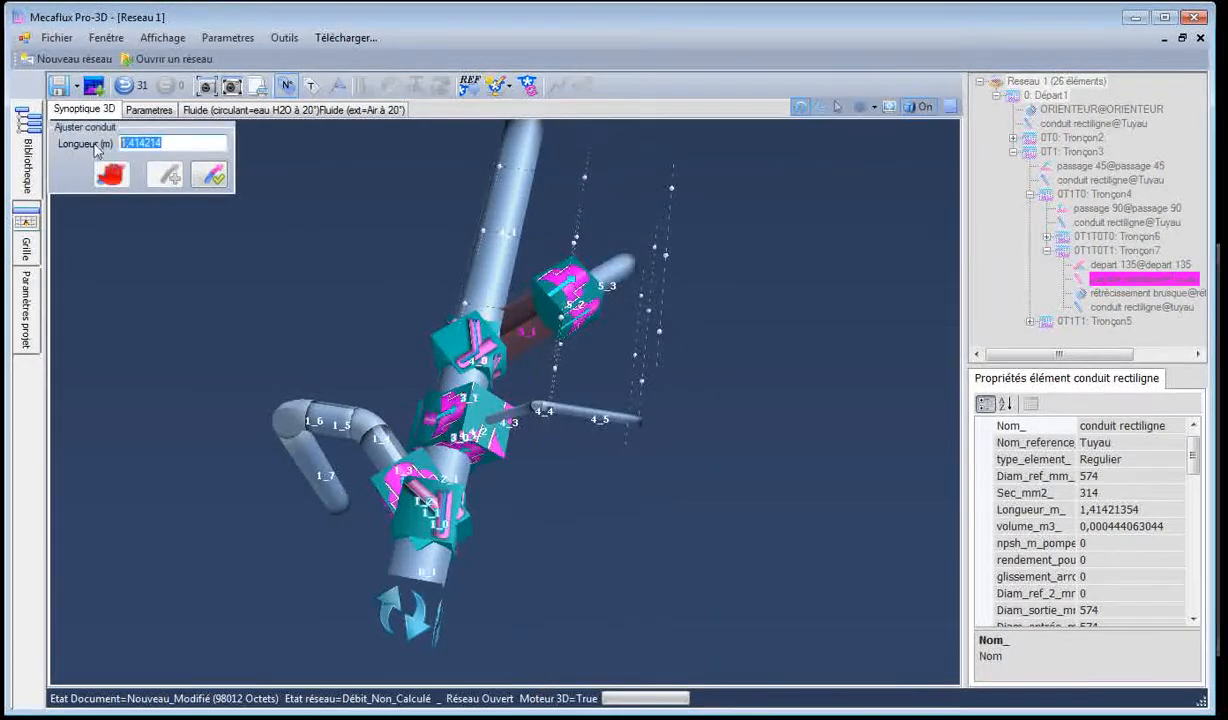
pyautogui.write('0,3')
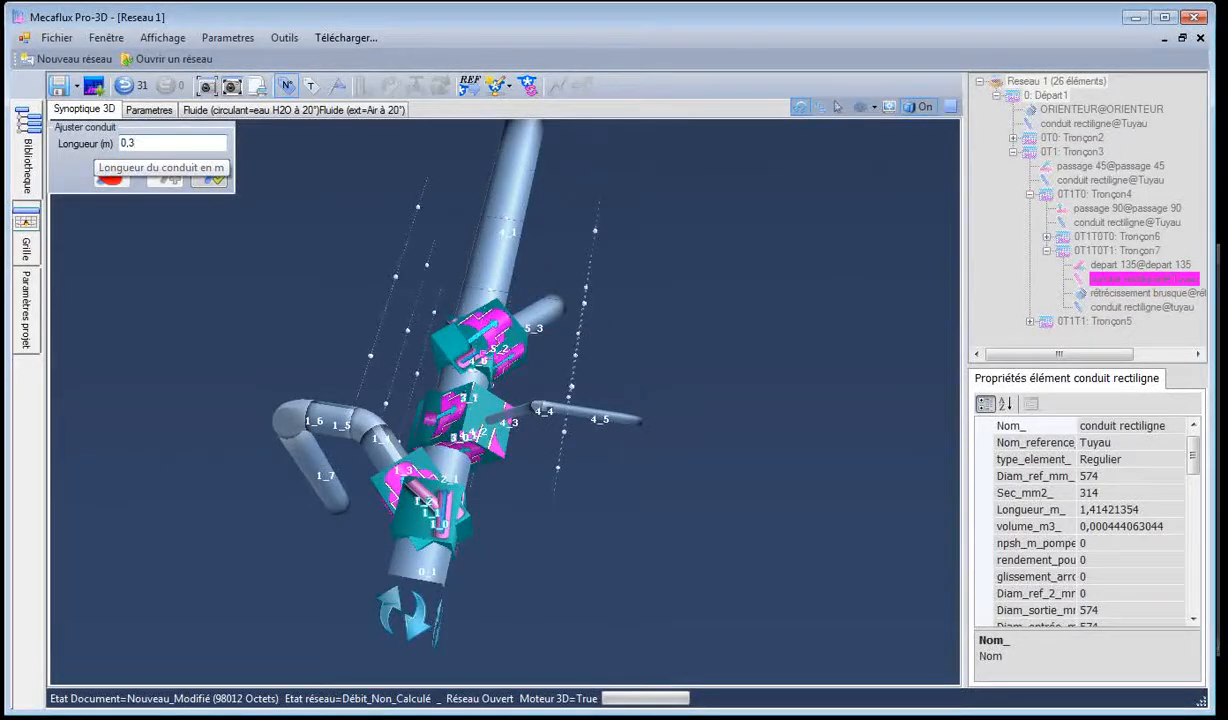
pyautogui.click(208, 178)
# Examine the duct network and its branches in 3D from several angles
pyautogui.moveTo(328, 234); pyautogui.dragTo(204, 234)
pyautogui.moveTo(544, 516); pyautogui.dragTo(628, 542)
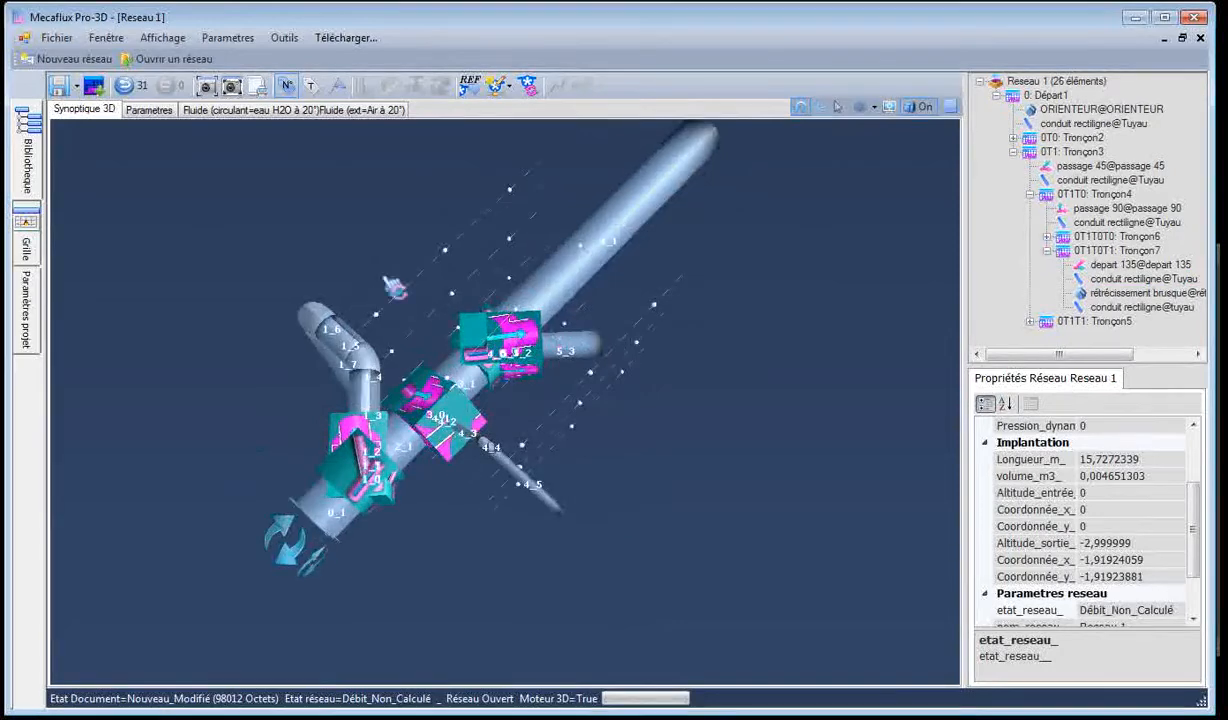
pyautogui.moveTo(366, 266); pyautogui.dragTo(473, 298)
pyautogui.moveTo(197, 447); pyautogui.dragTo(420, 576)
pyautogui.scroll(1, 610, 391)
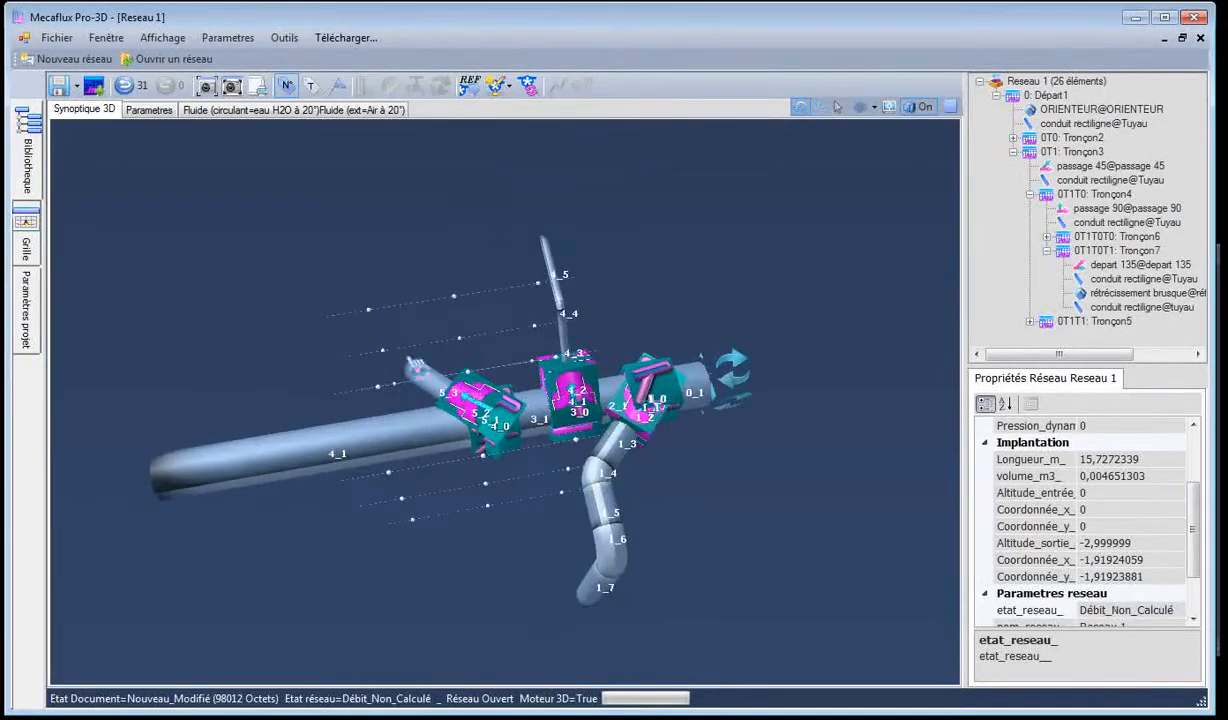
pyautogui.moveTo(337, 349); pyautogui.dragTo(306, 343)
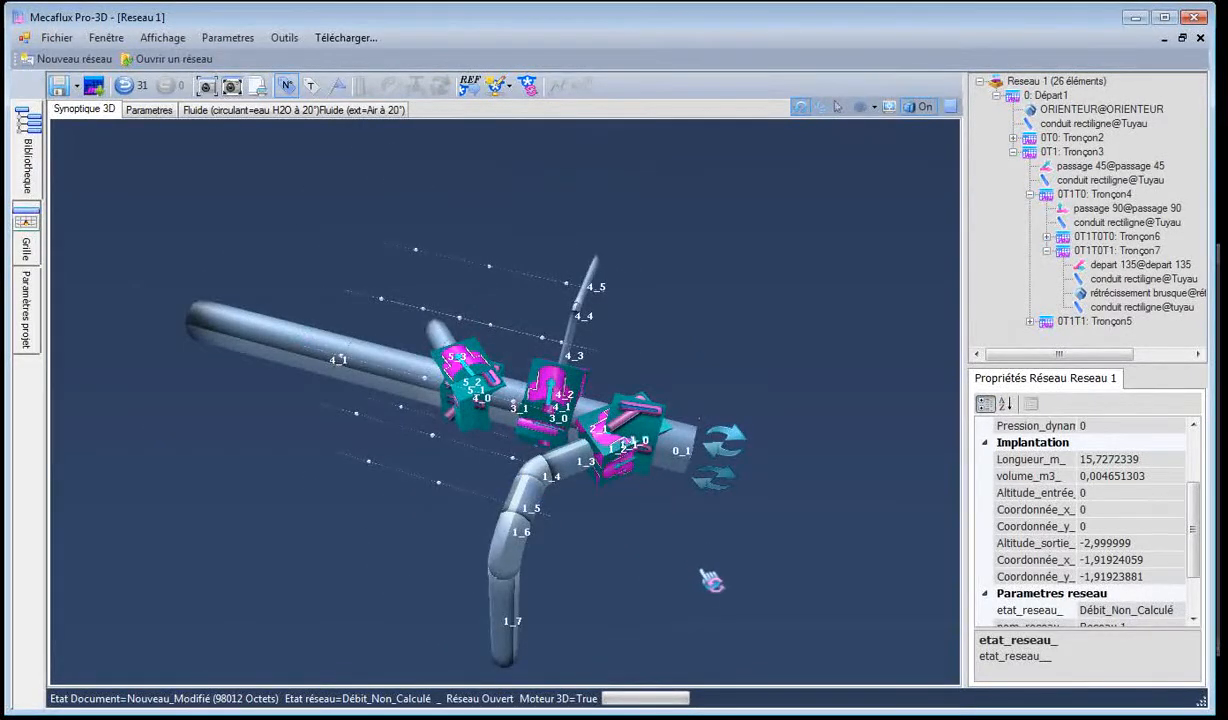
pyautogui.moveTo(718, 588); pyautogui.dragTo(565, 556)
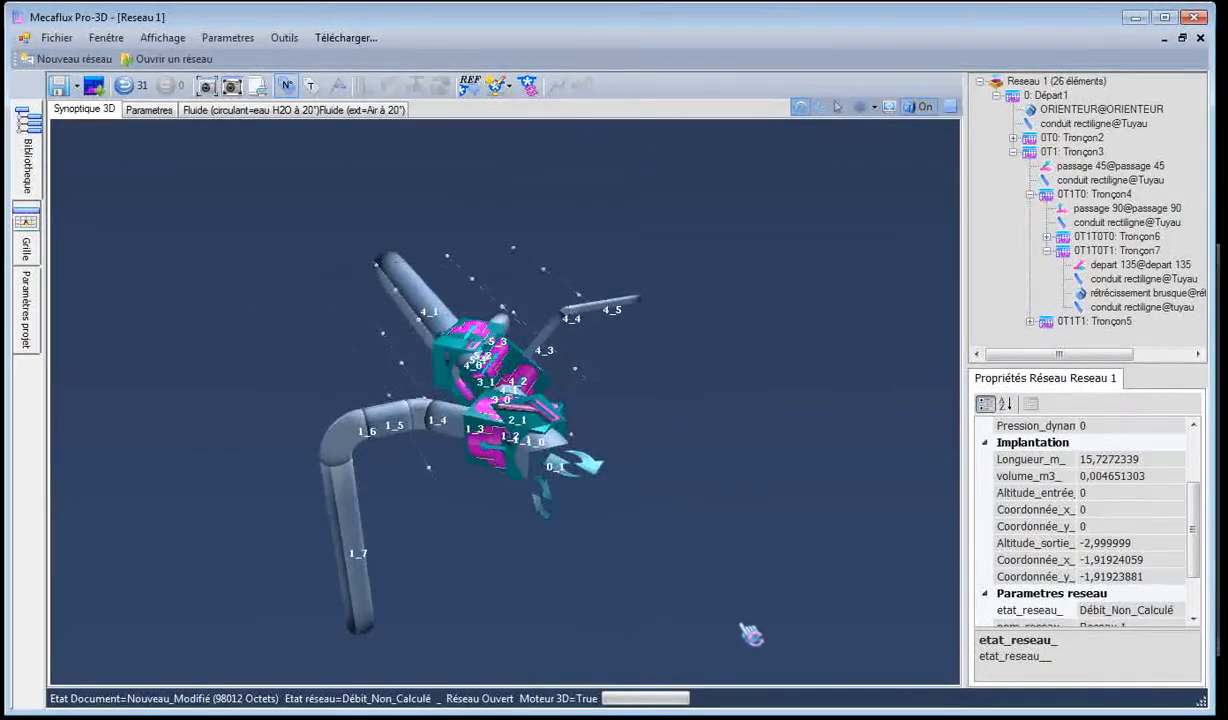
# Consult the plan and create a separation with two 135° departures at the end of the main 574 mm duct
pyautogui.hotkey('alt', 'Tab')
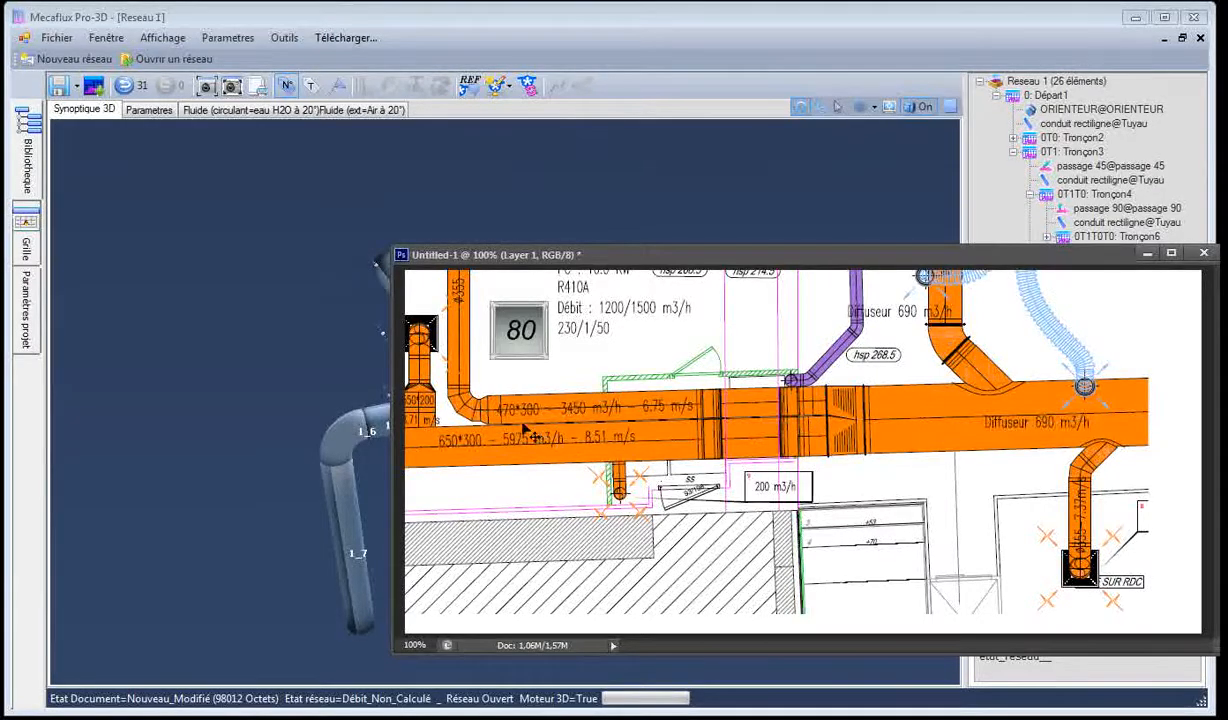
pyautogui.click(242, 348)
pyautogui.moveTo(232, 355); pyautogui.dragTo(243, 263)
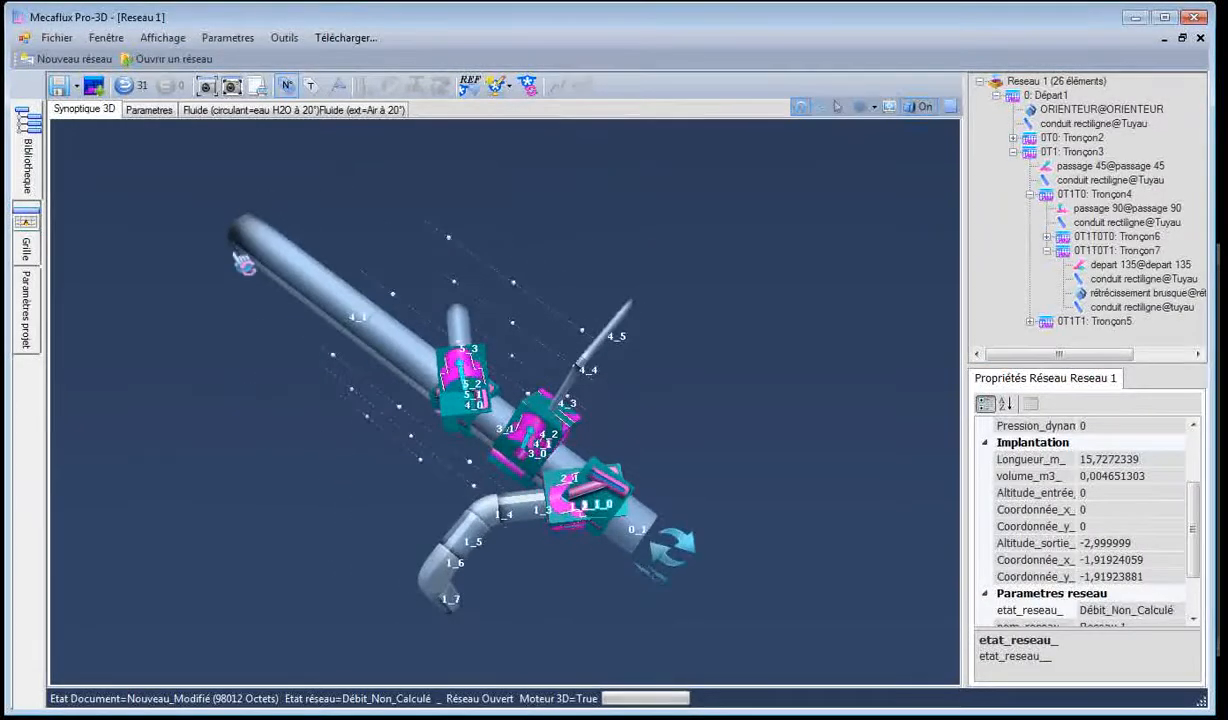
pyautogui.click(245, 245)
pyautogui.rightClick(253, 242)
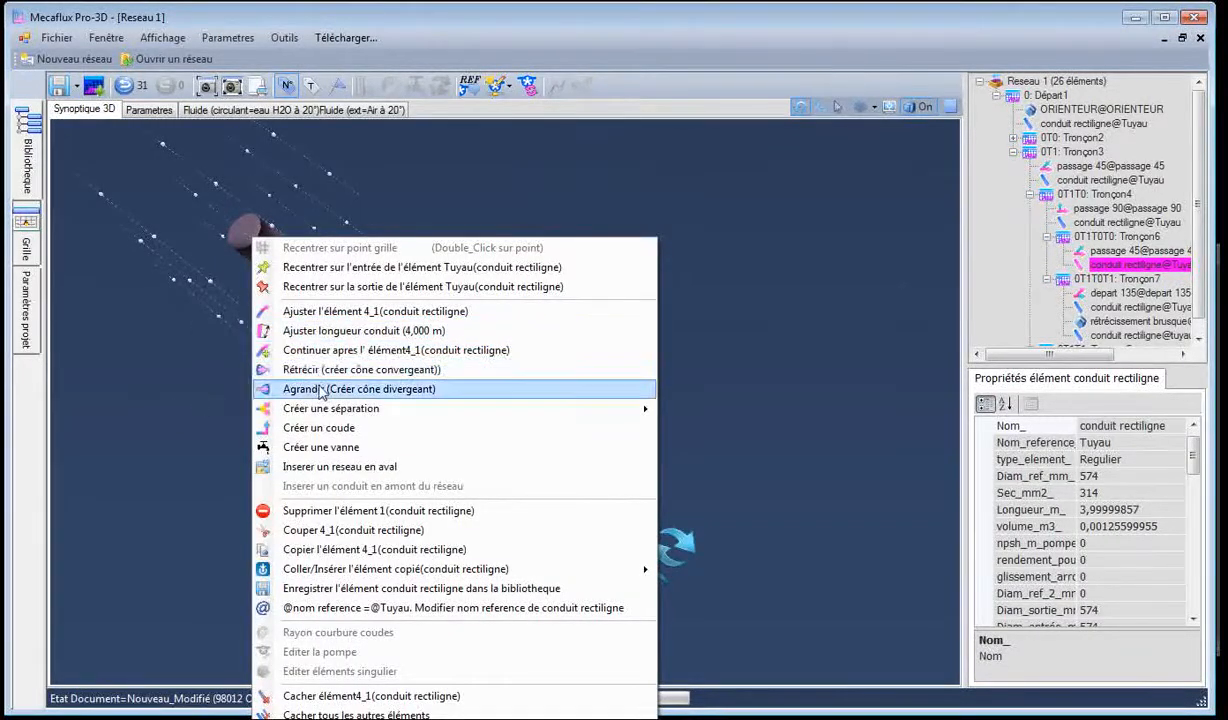
pyautogui.moveTo(578, 413)
pyautogui.click(688, 429)
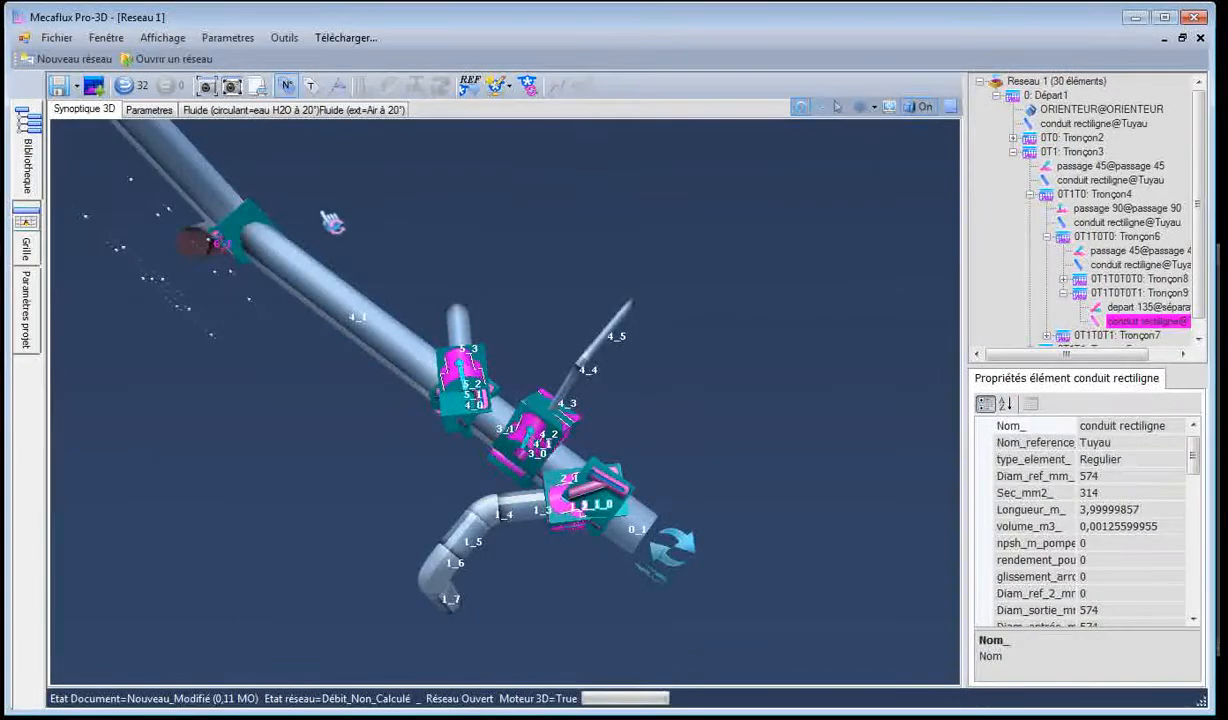
pyautogui.moveTo(323, 213); pyautogui.dragTo(321, 408)
pyautogui.rightClick(302, 408)
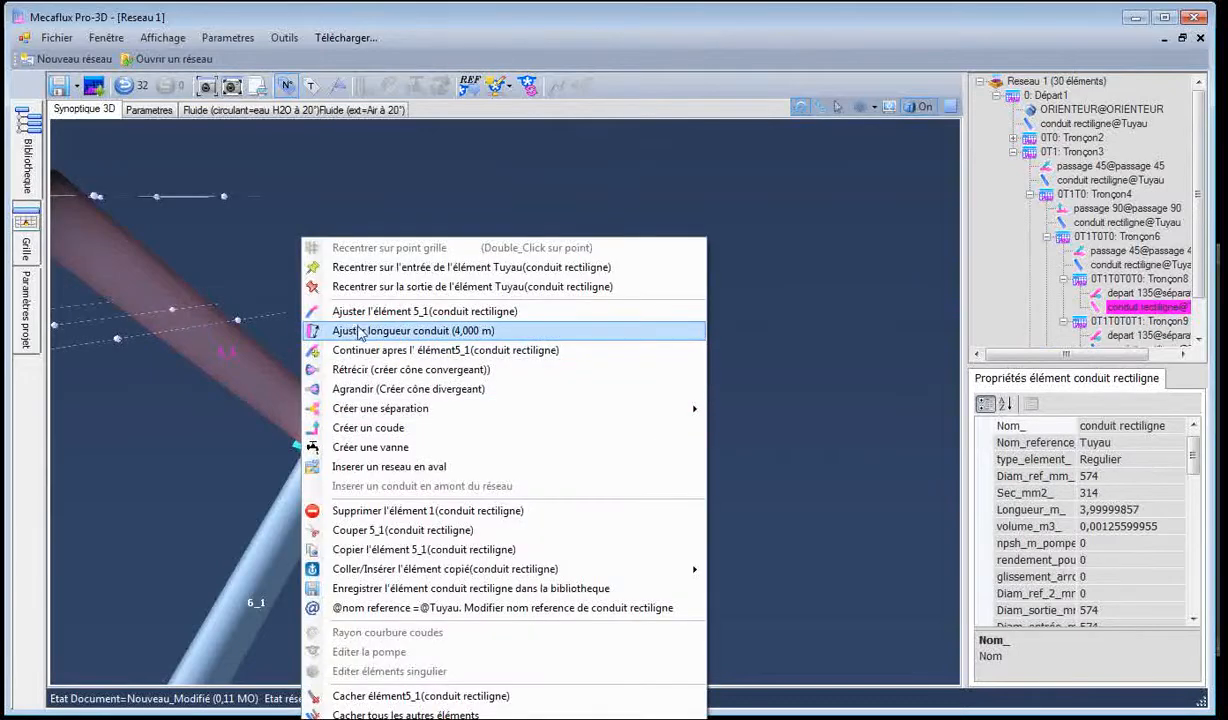
pyautogui.click(360, 331)
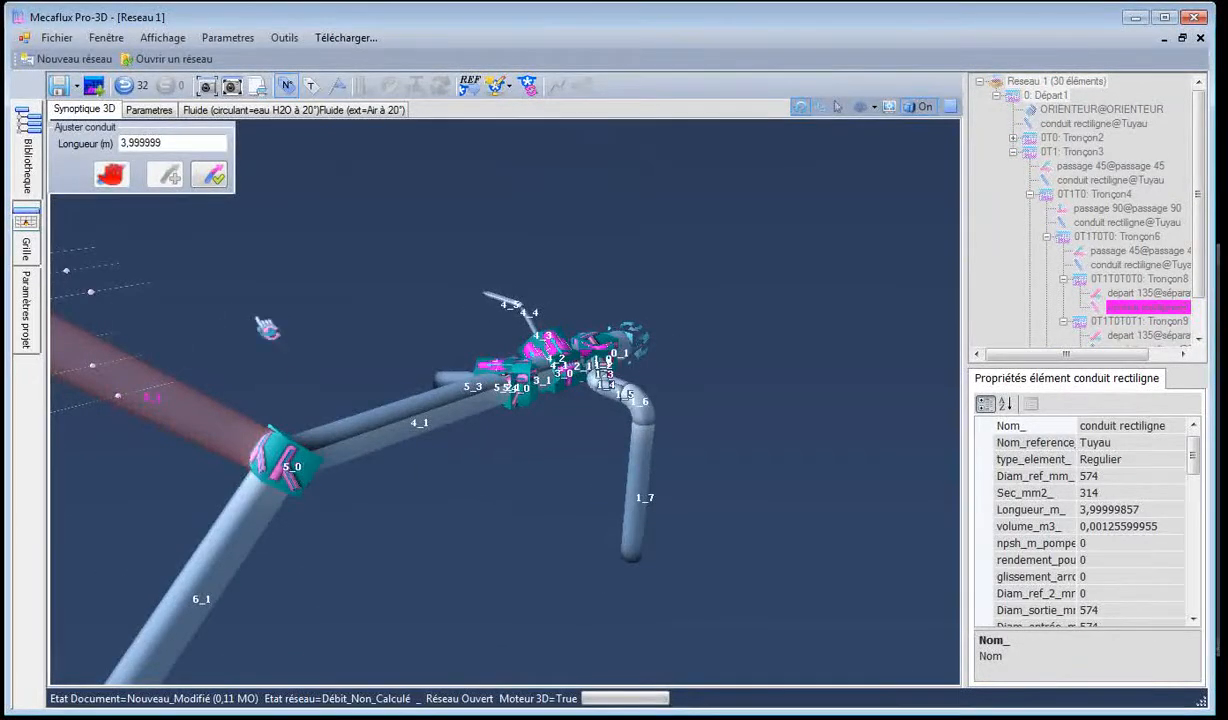
pyautogui.click(213, 176)
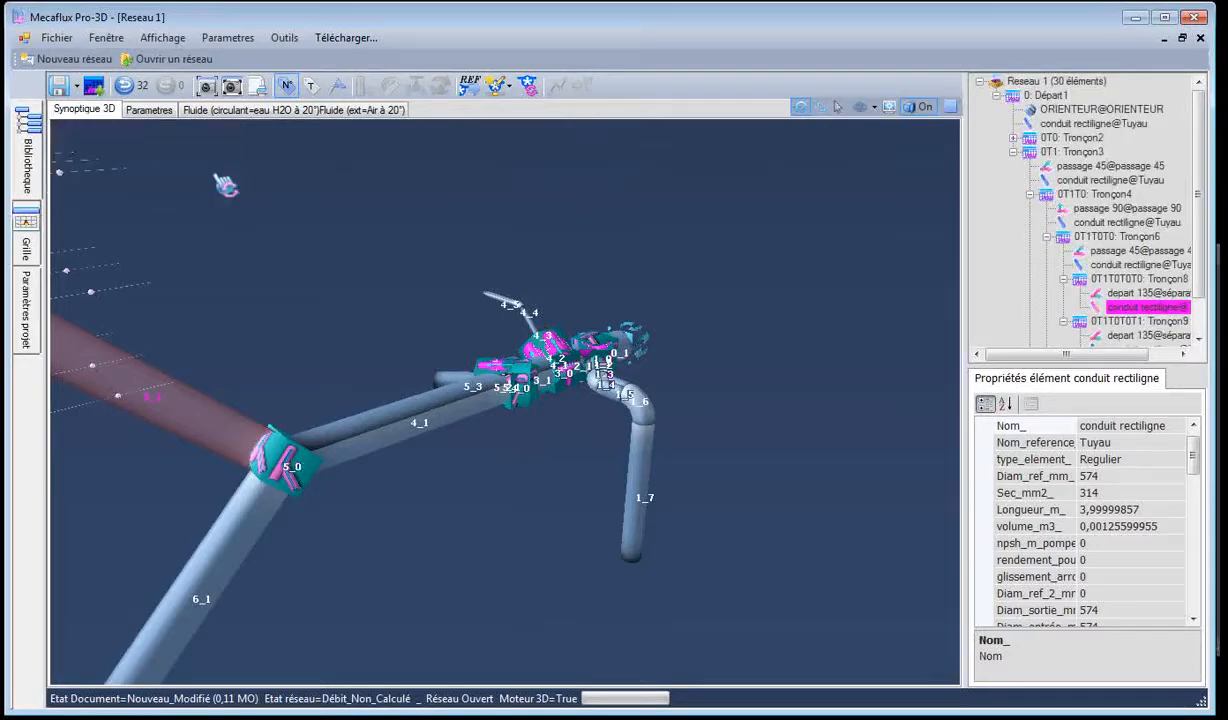
pyautogui.rightClick(235, 438)
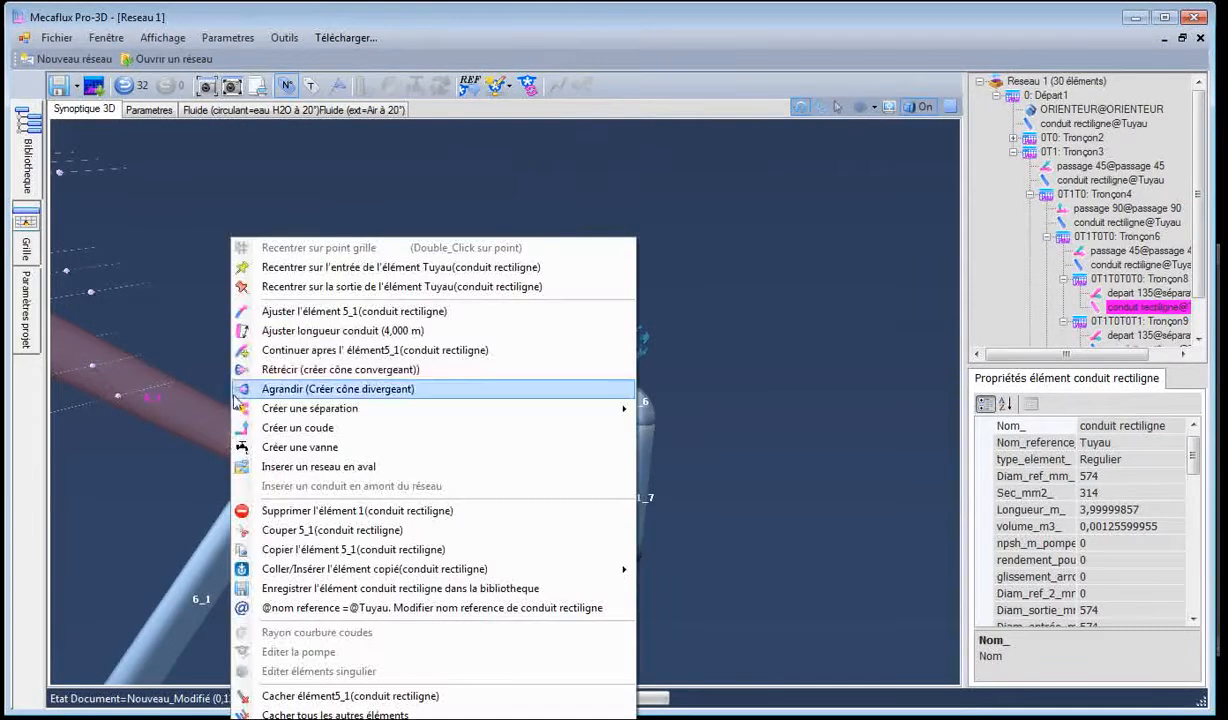
pyautogui.click(288, 314)
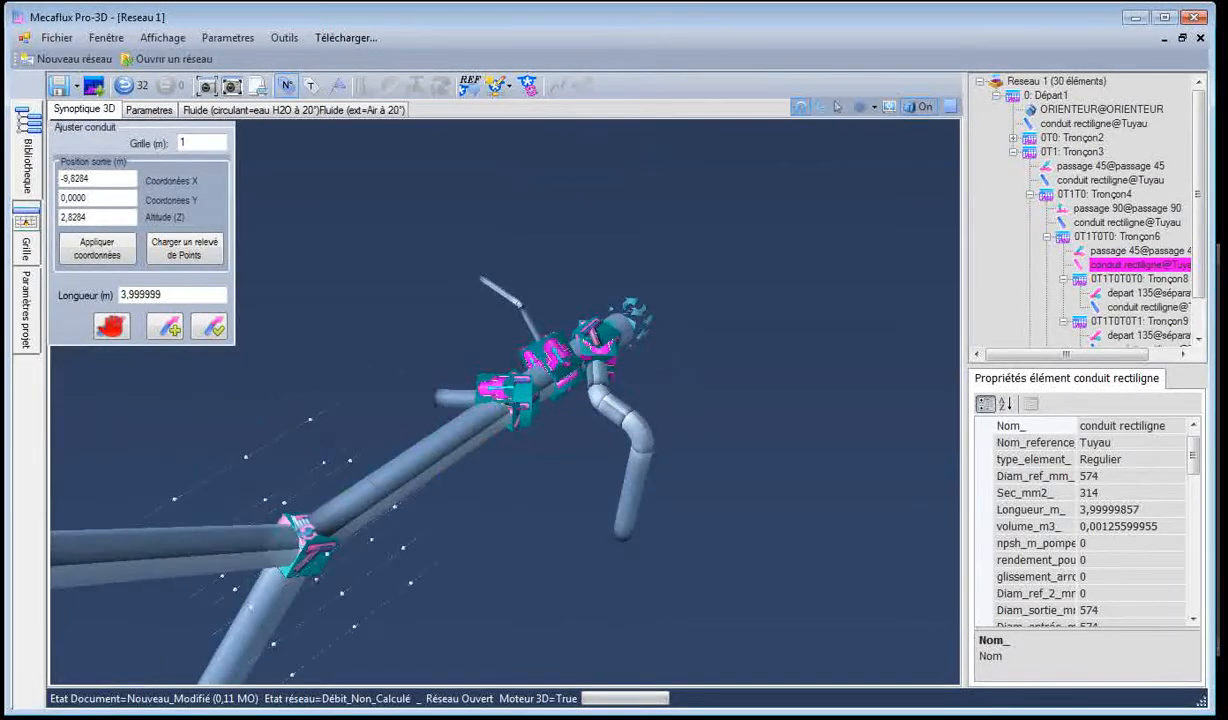
pyautogui.rightClick(307, 554)
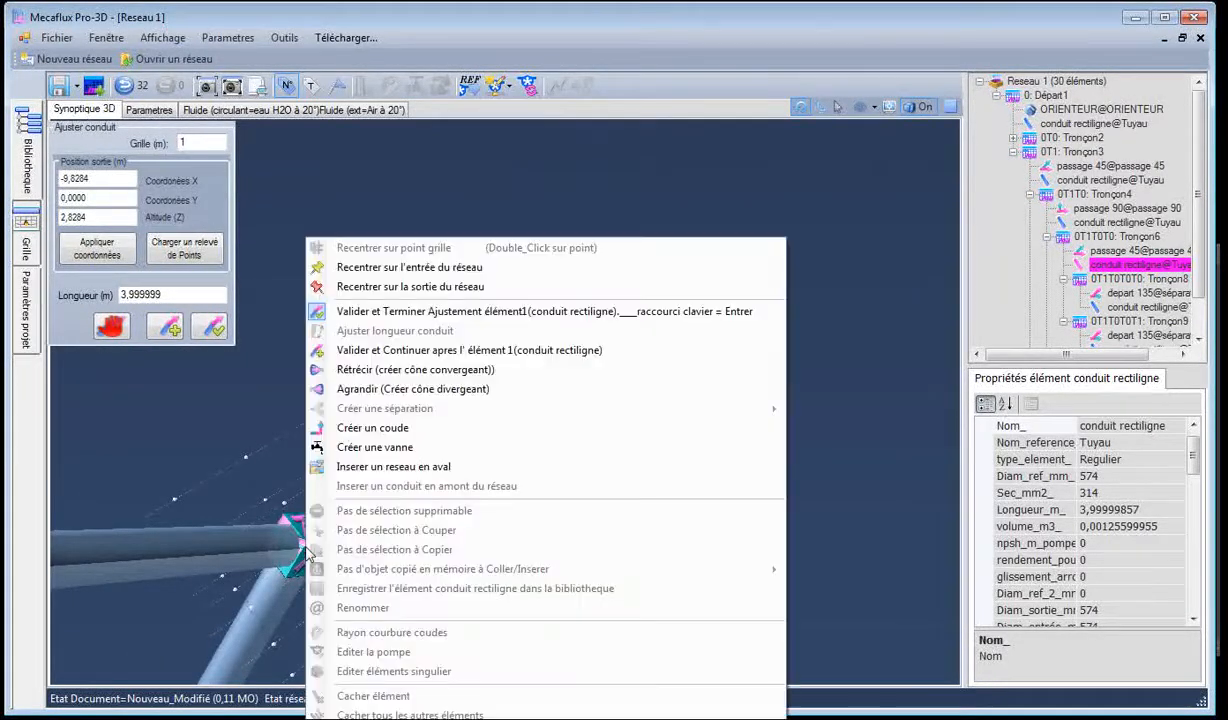
pyautogui.click(400, 311)
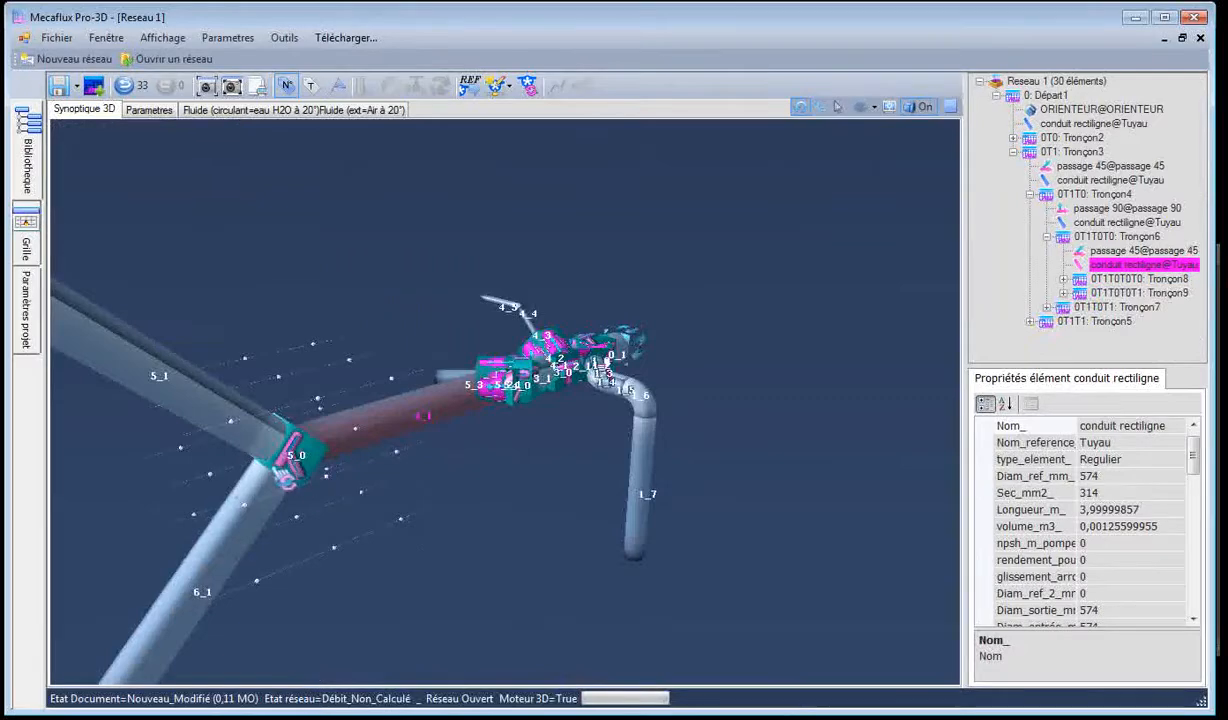
# Centre the view on the inlet of outlet duct 6_1 and examine the new separation in 3D
pyautogui.click(290, 460)
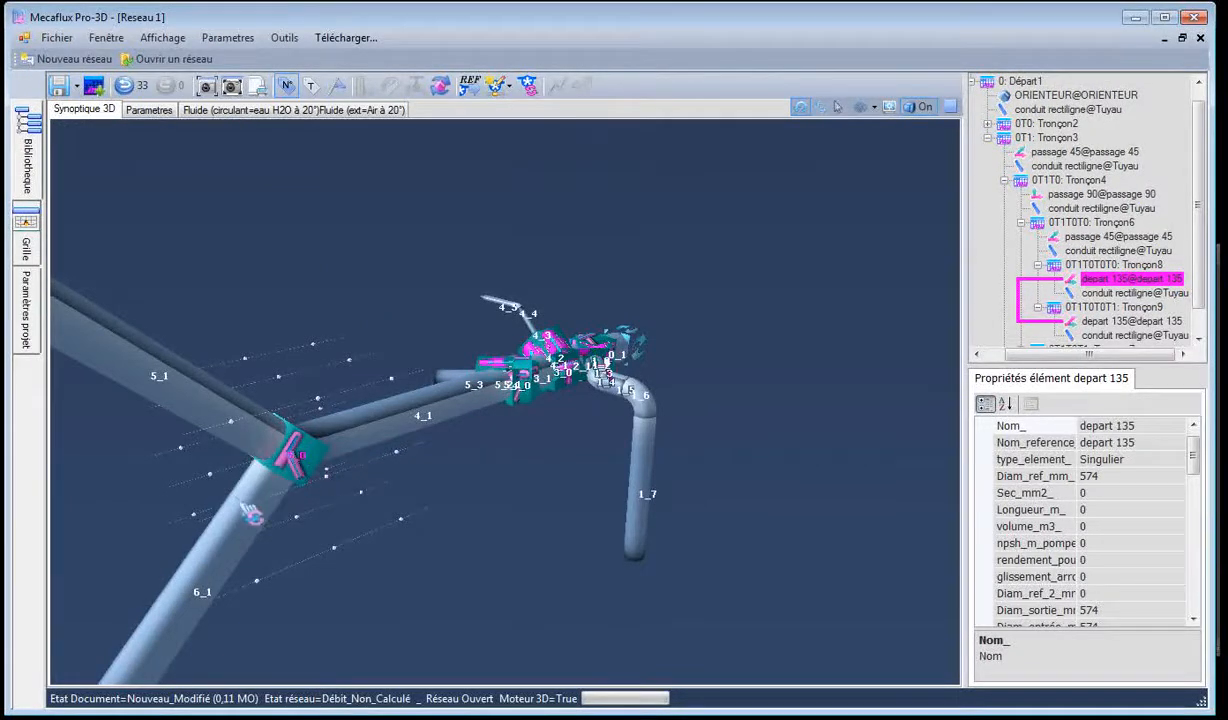
pyautogui.rightClick(266, 482)
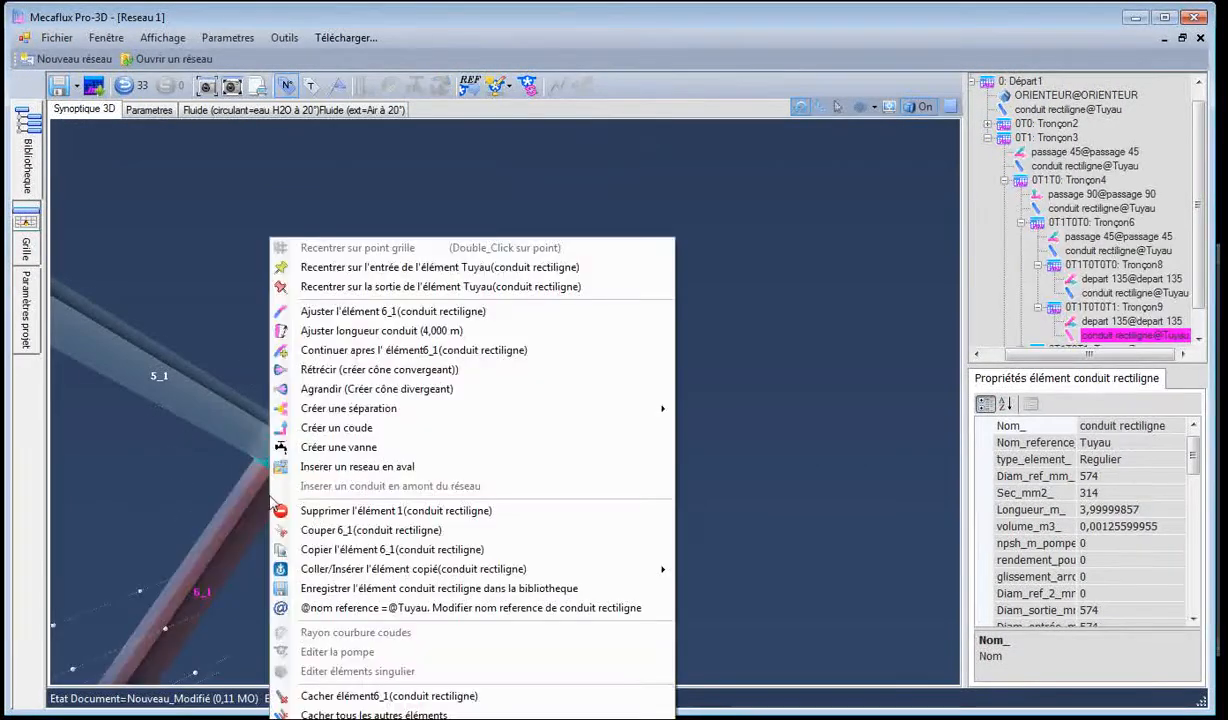
pyautogui.click(362, 268)
pyautogui.moveTo(443, 466); pyautogui.dragTo(624, 495)
pyautogui.scroll(-5, 620, 460)
pyautogui.scroll(5, 527, 433)
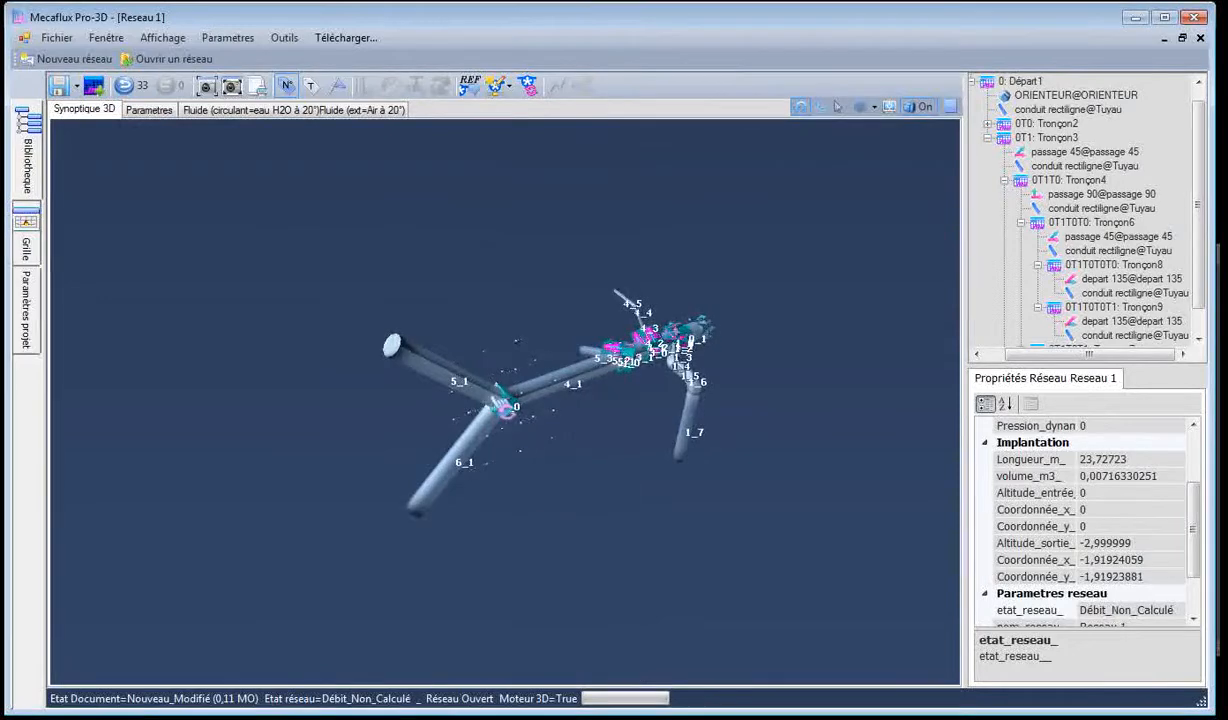
pyautogui.moveTo(530, 433); pyautogui.dragTo(513, 455)
# Adjust the new separation's outlet duct 5_1 into a horizontal 45° branch ending at X -8, Y 1, Z 0, with length 1.4142 m
pyautogui.rightClick(451, 379)
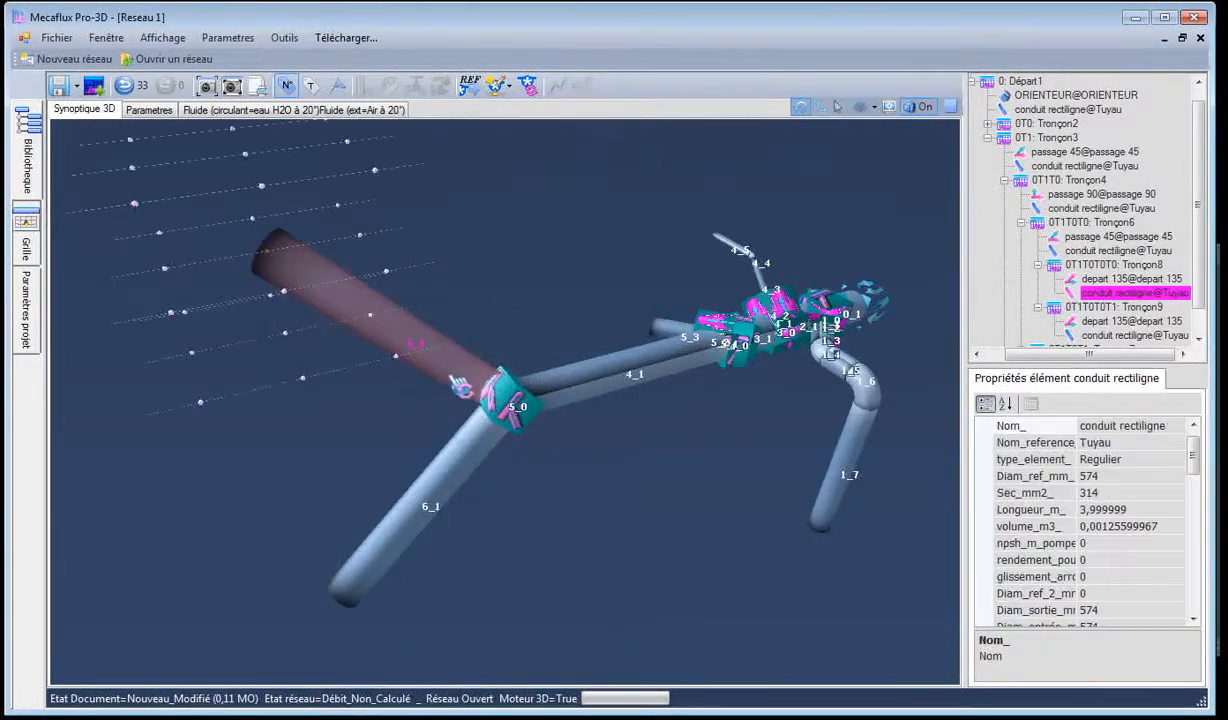
pyautogui.click(502, 330)
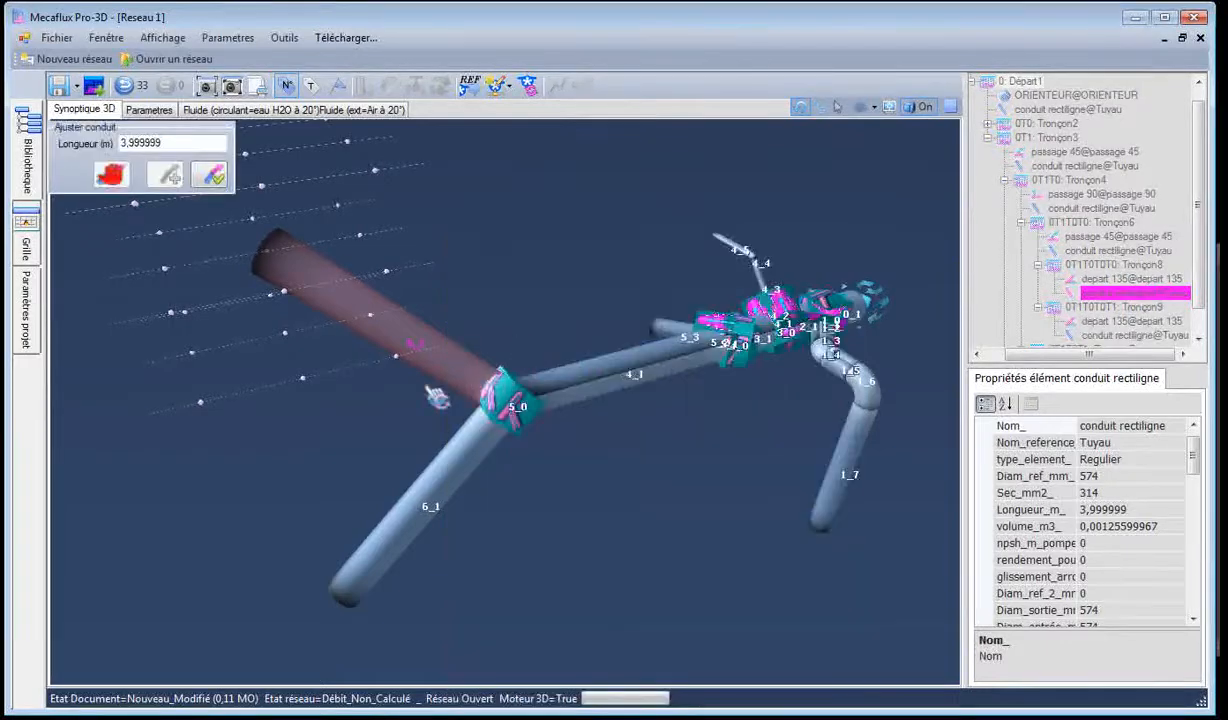
pyautogui.click(210, 177)
pyautogui.rightClick(440, 340)
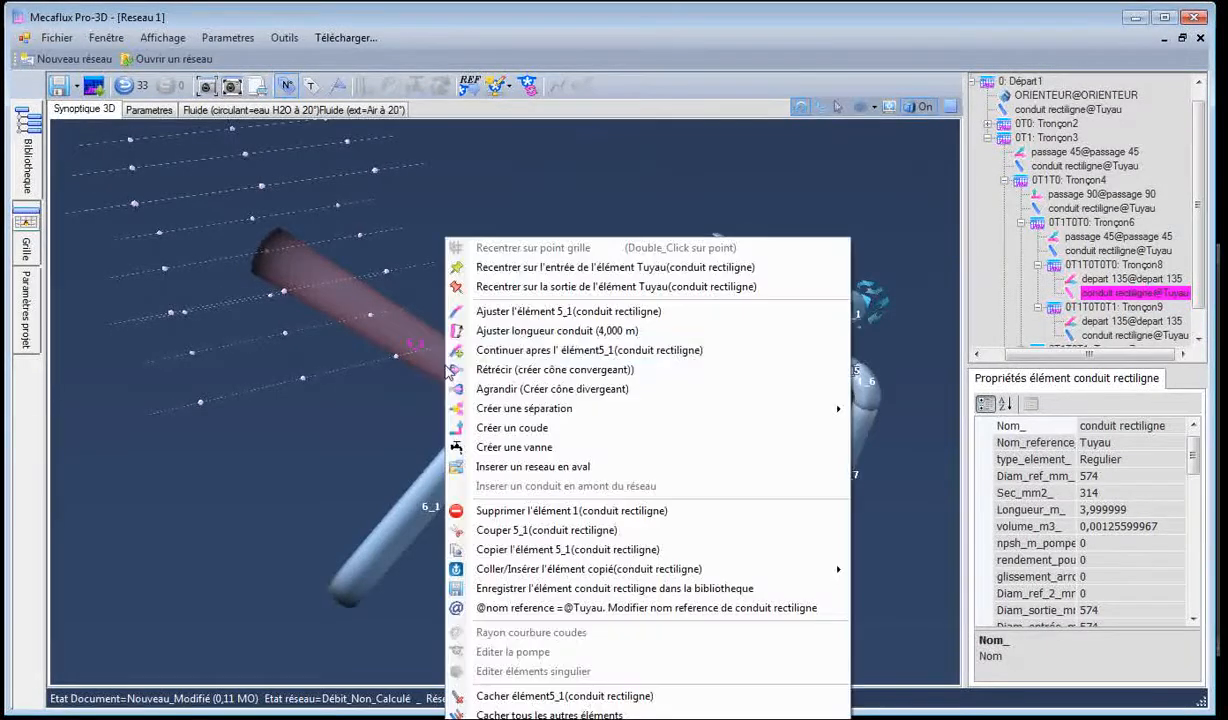
pyautogui.click(538, 311)
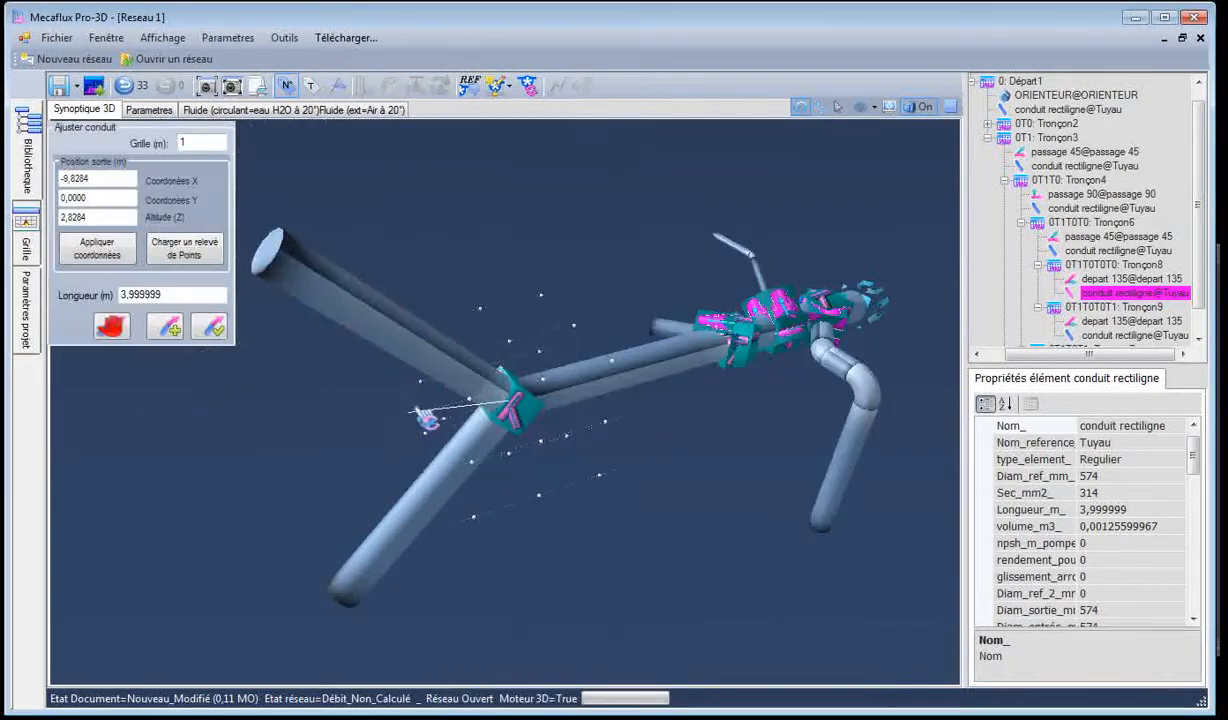
pyautogui.moveTo(418, 409); pyautogui.dragTo(290, 522)
pyautogui.click(413, 400)
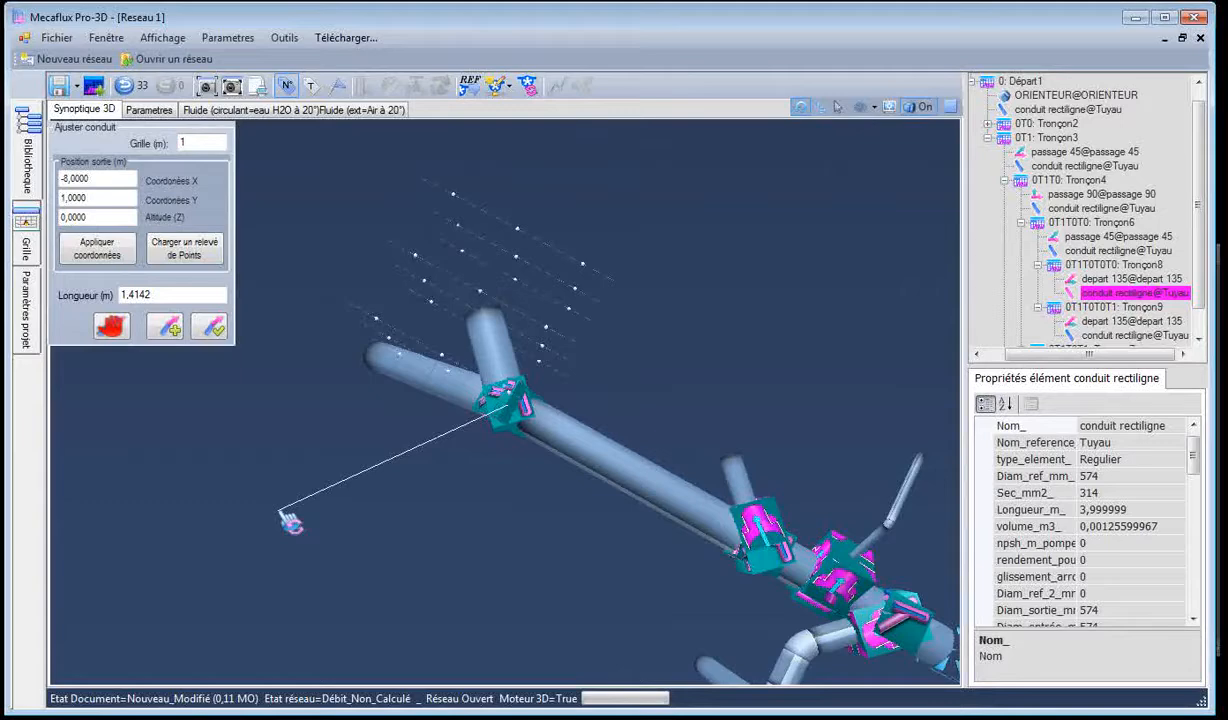
pyautogui.click(236, 430)
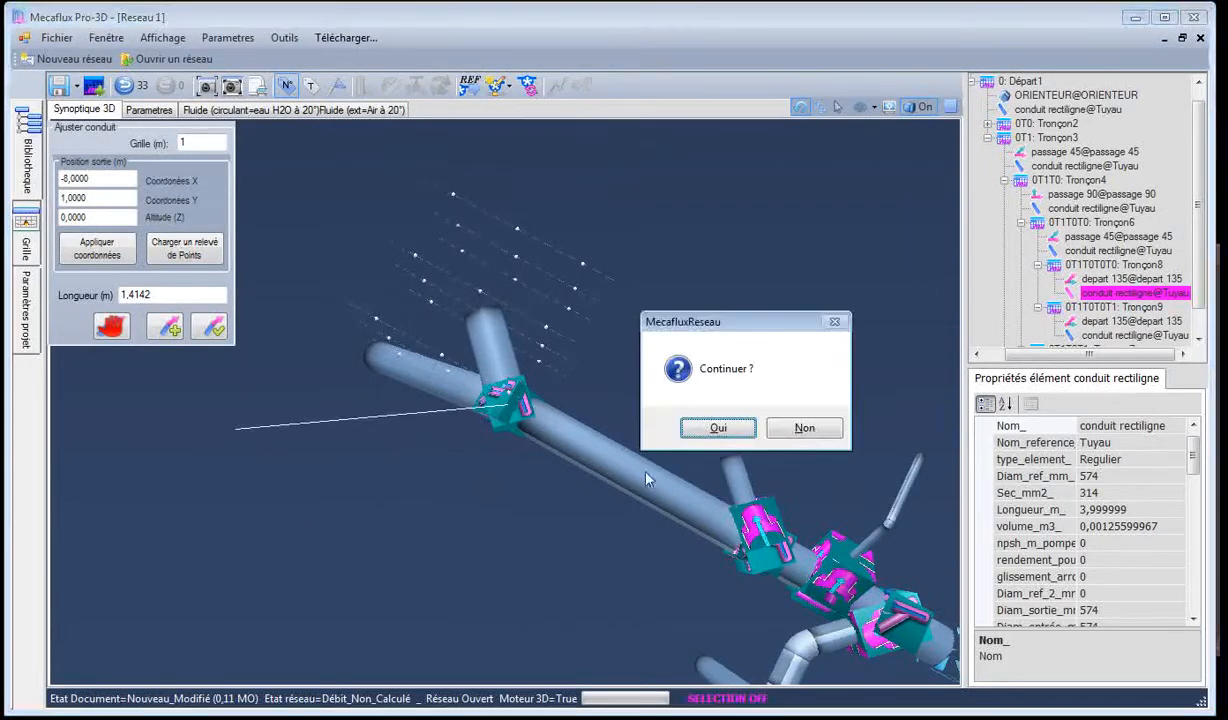
pyautogui.click(806, 428)
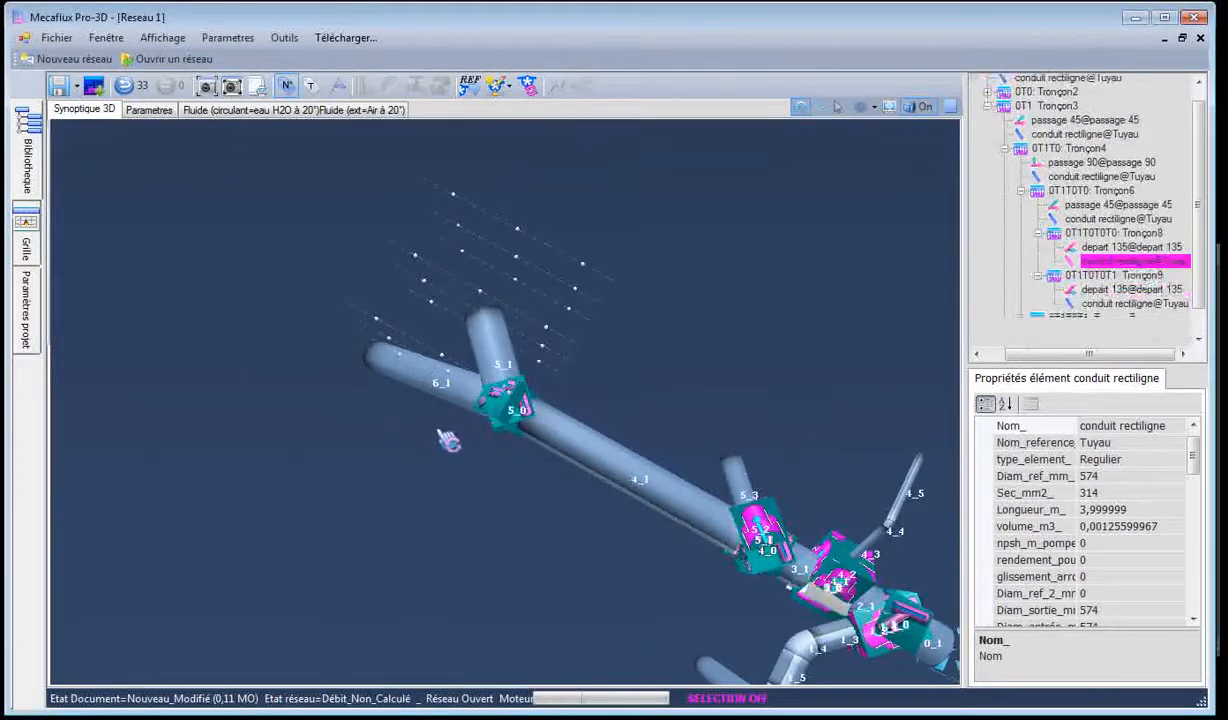
# Adjust the separation's opposite outlet duct 6_1 to end at X -8, Y -1, Z 0, with length 1.4142 m
pyautogui.moveTo(439, 430); pyautogui.dragTo(326, 529)
pyautogui.rightClick(472, 442)
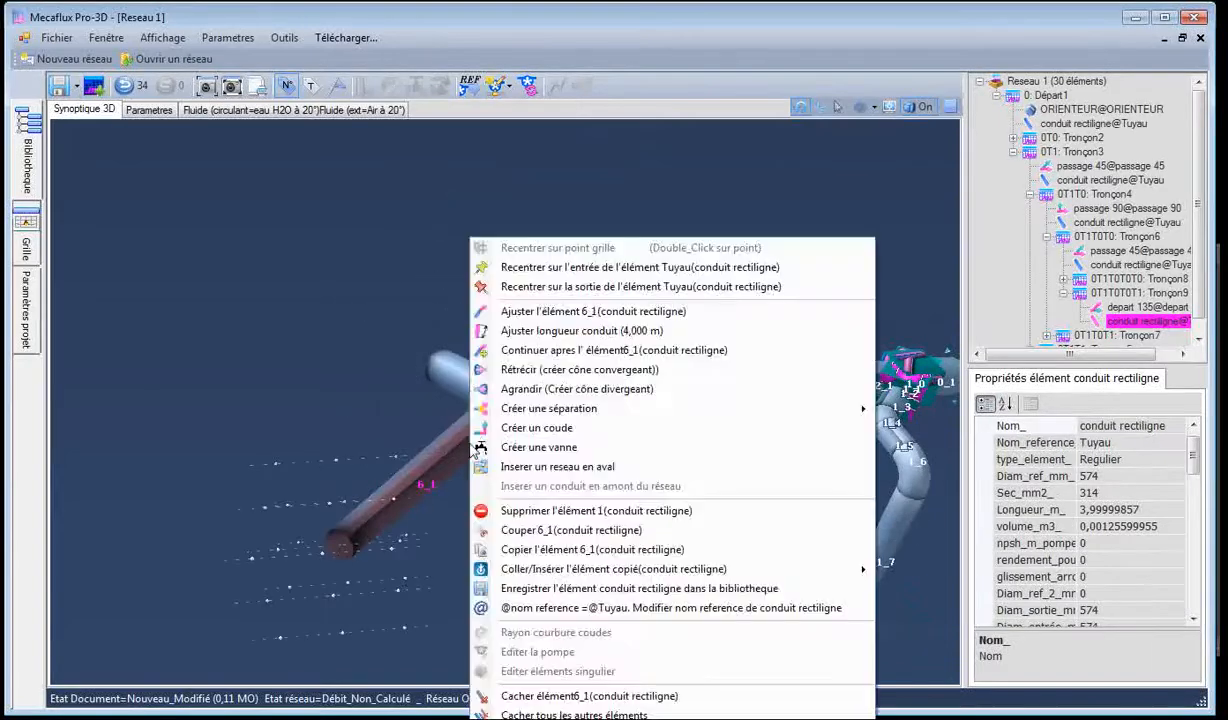
pyautogui.click(549, 321)
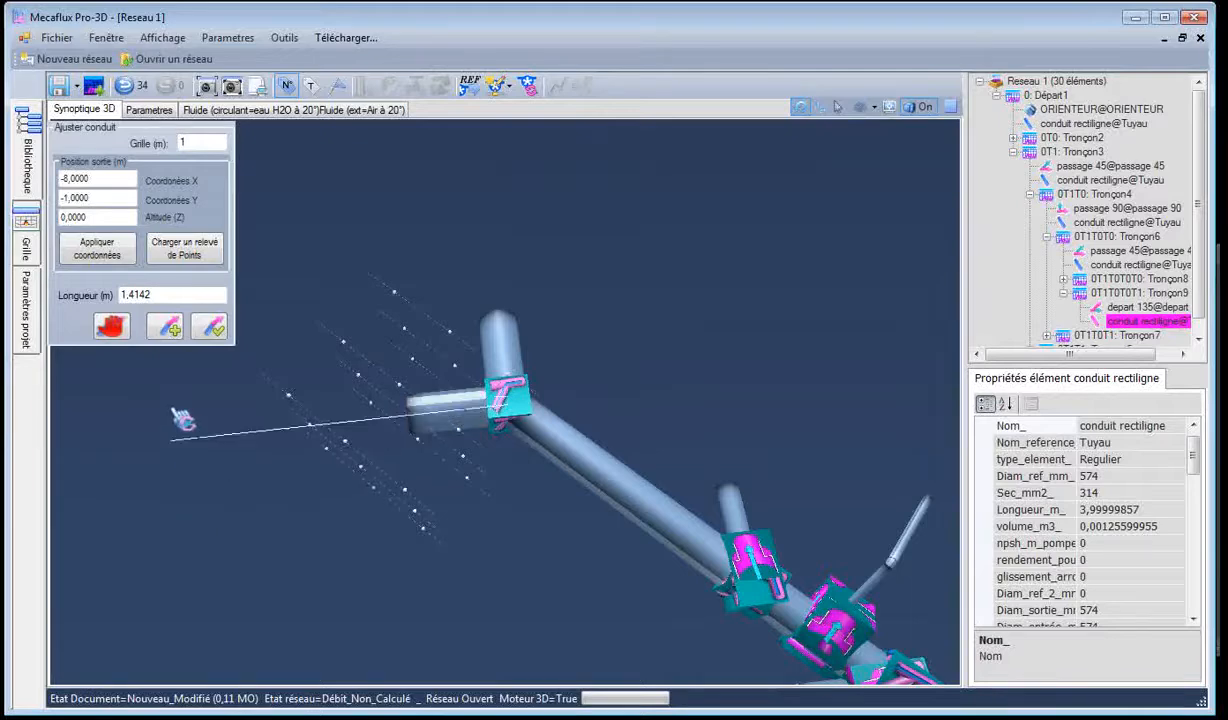
pyautogui.click(112, 326)
# Consult the plan's duct sizes and look up the matching equivalent diameters among the library's galvanised ducts in projet x aeraulique
pyautogui.moveTo(446, 541); pyautogui.dragTo(307, 447)
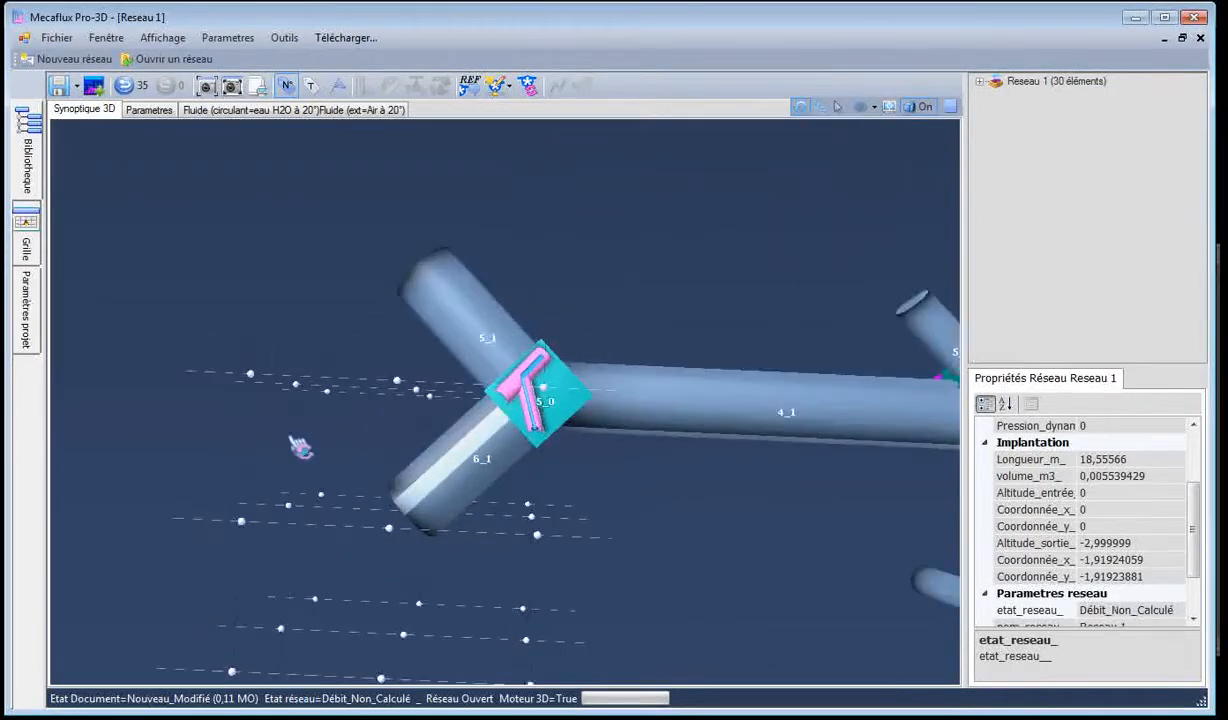
pyautogui.click(445, 292)
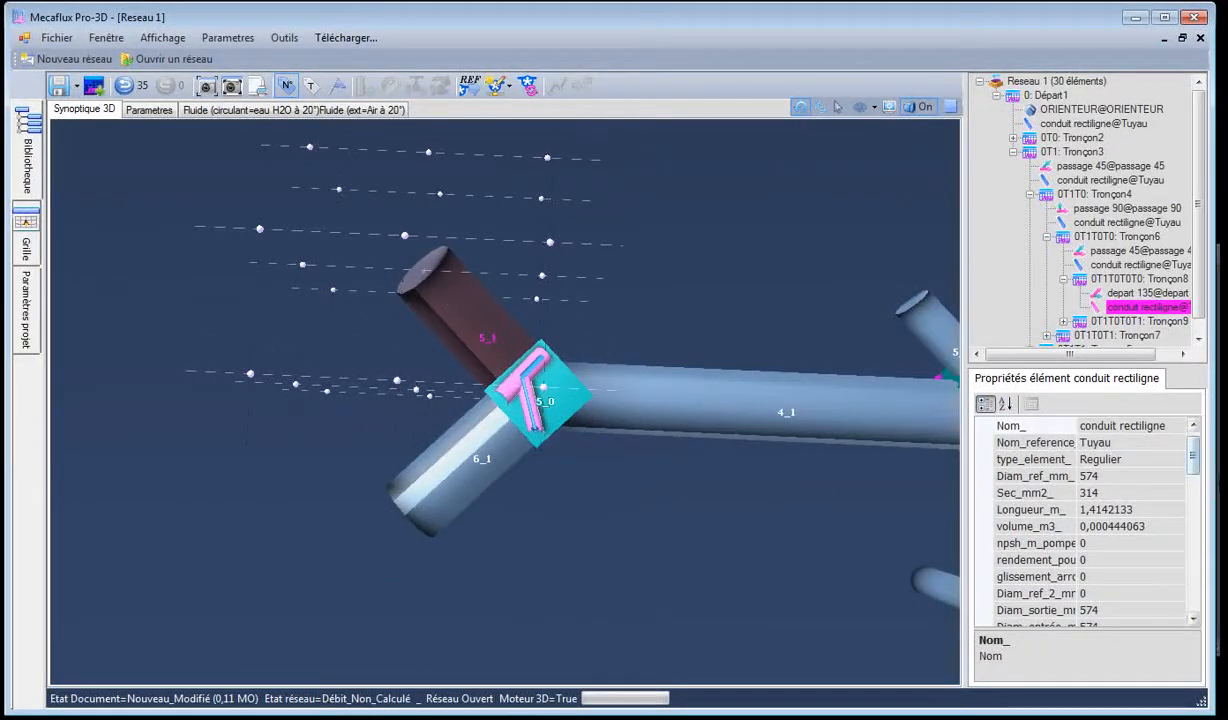
pyautogui.hotkey('alt', 'Tab')
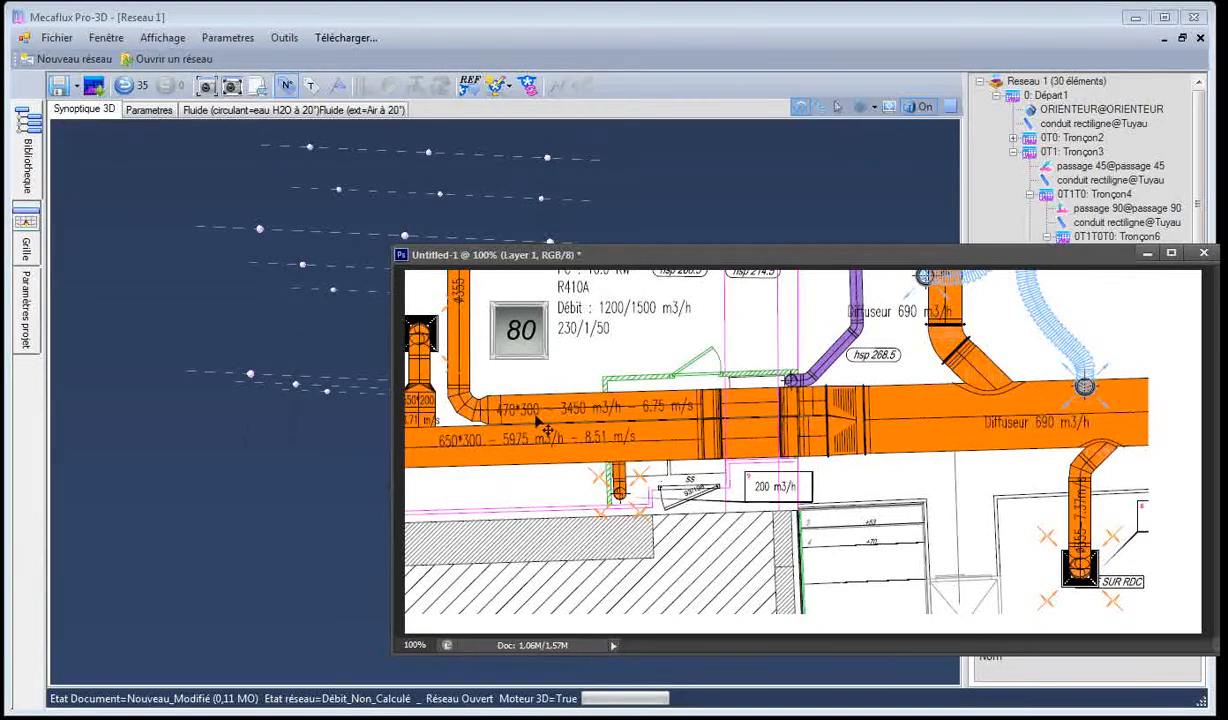
pyautogui.click(323, 490)
pyautogui.click(478, 322)
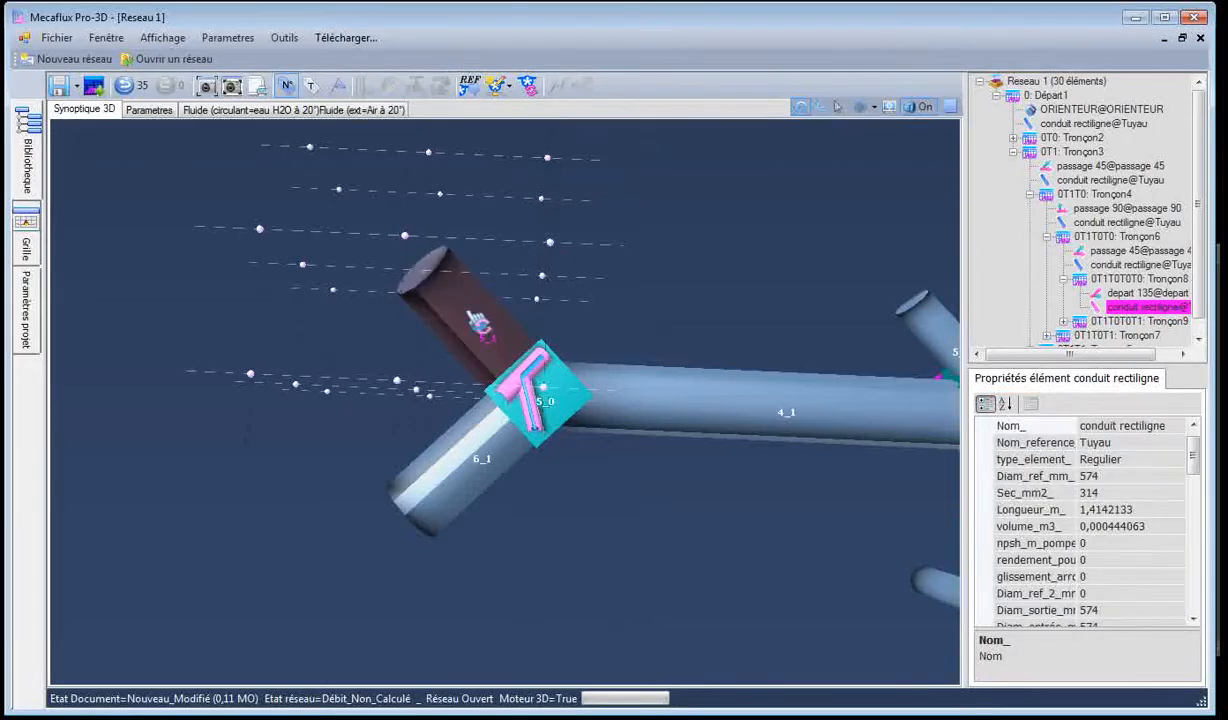
pyautogui.click(28, 171)
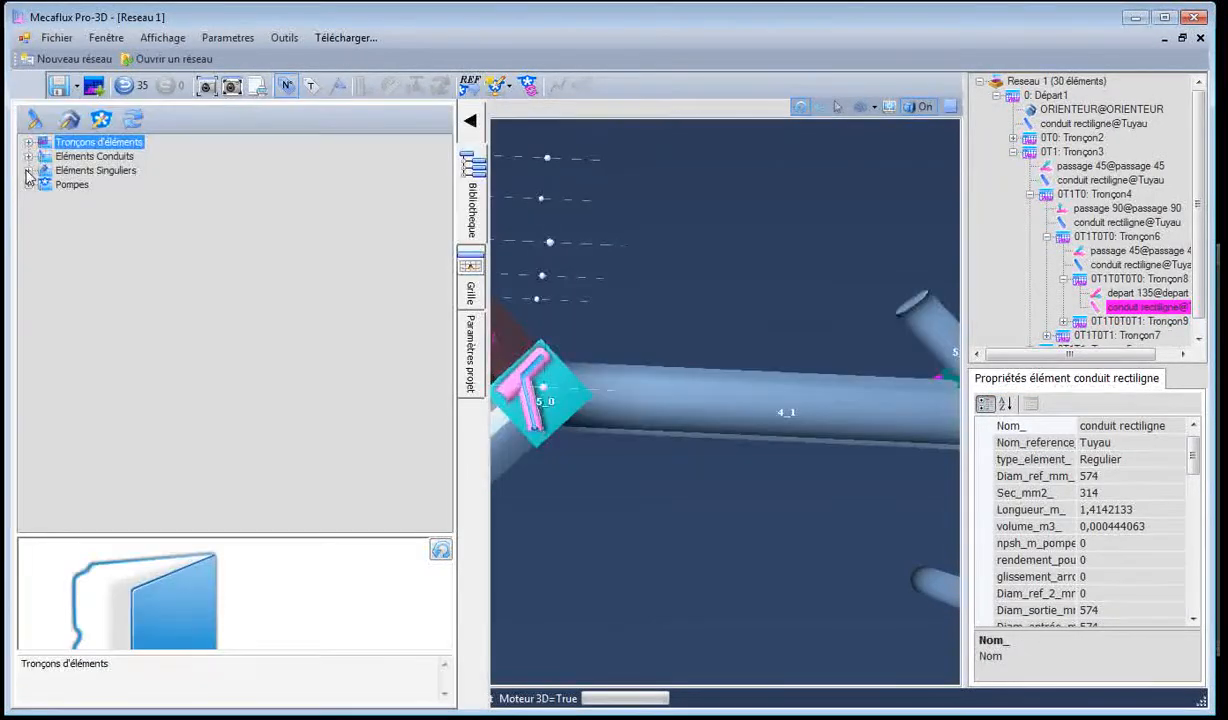
pyautogui.click(29, 157)
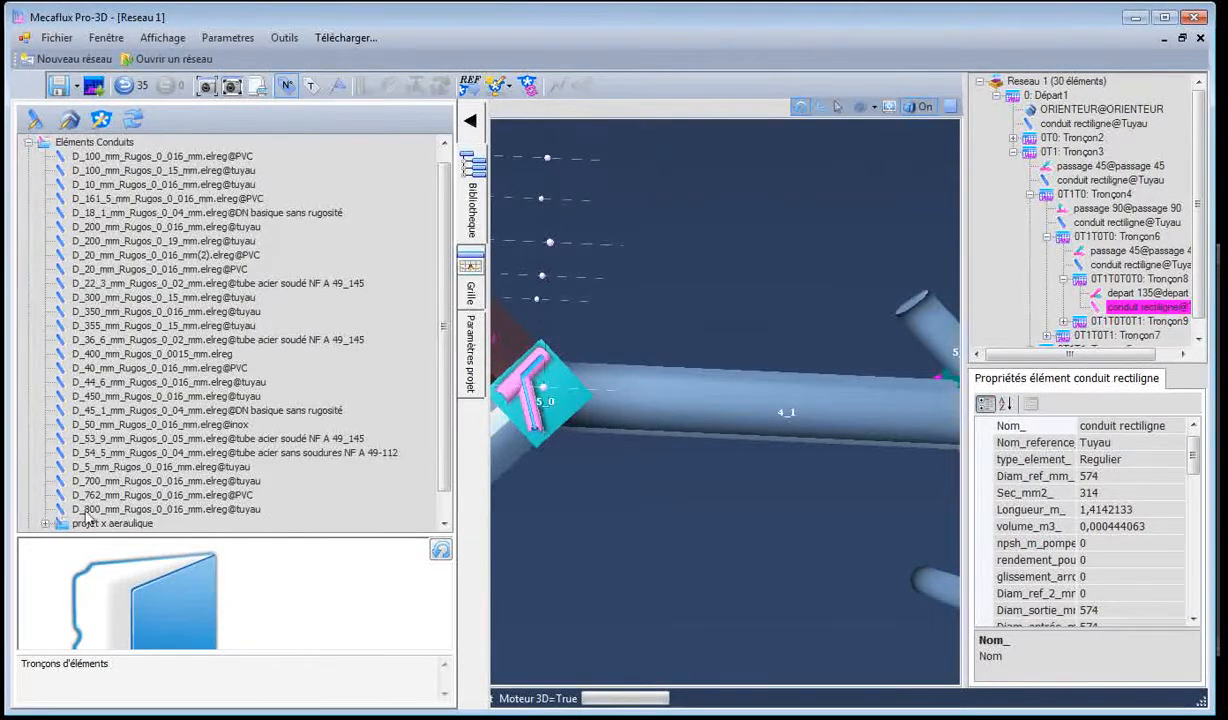
pyautogui.click(46, 524)
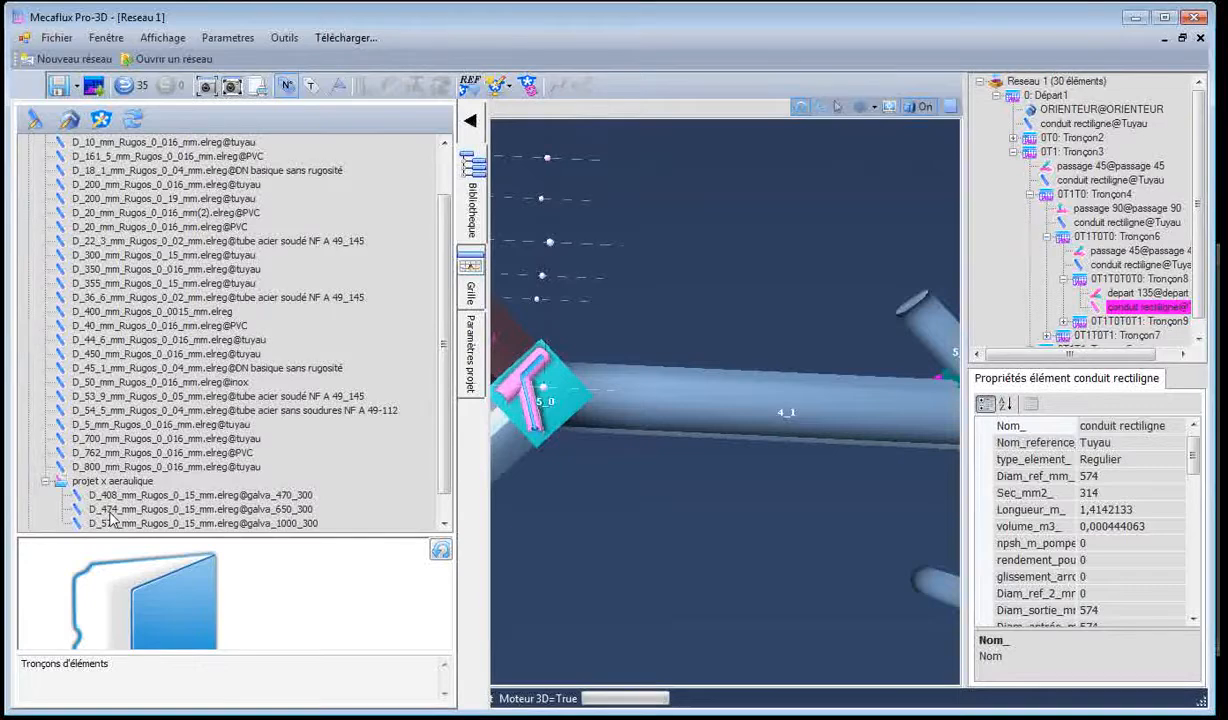
pyautogui.click(648, 519)
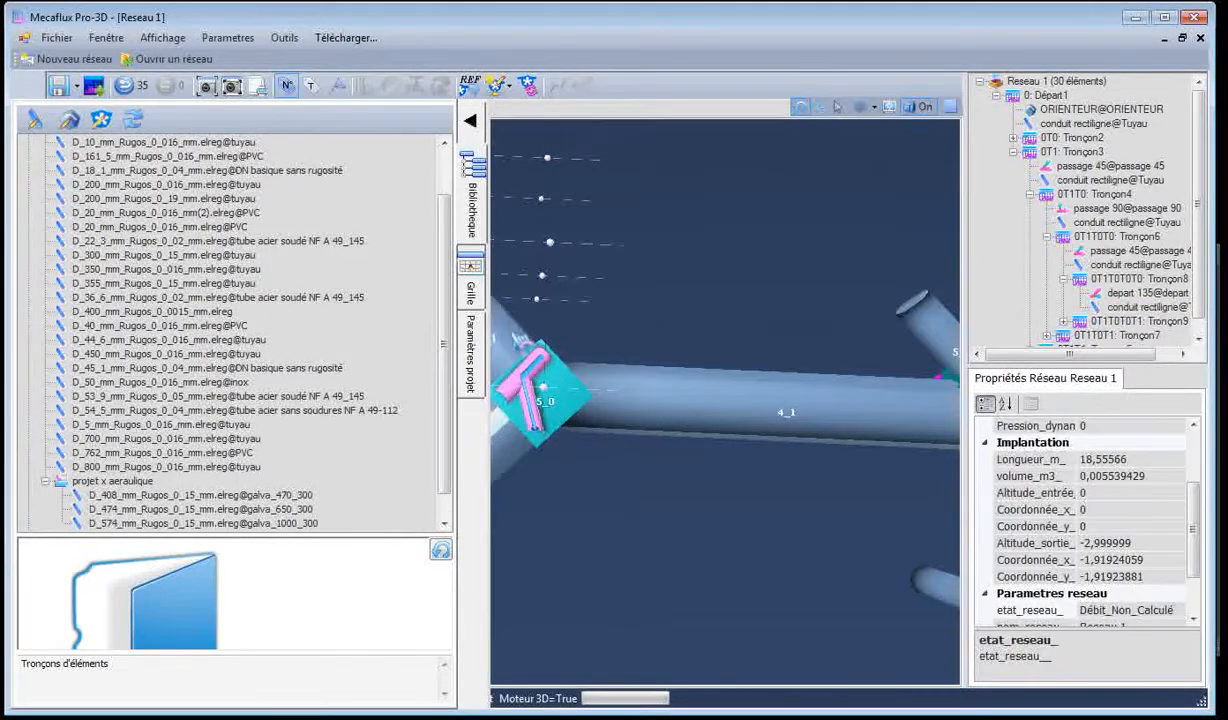
pyautogui.click(519, 341)
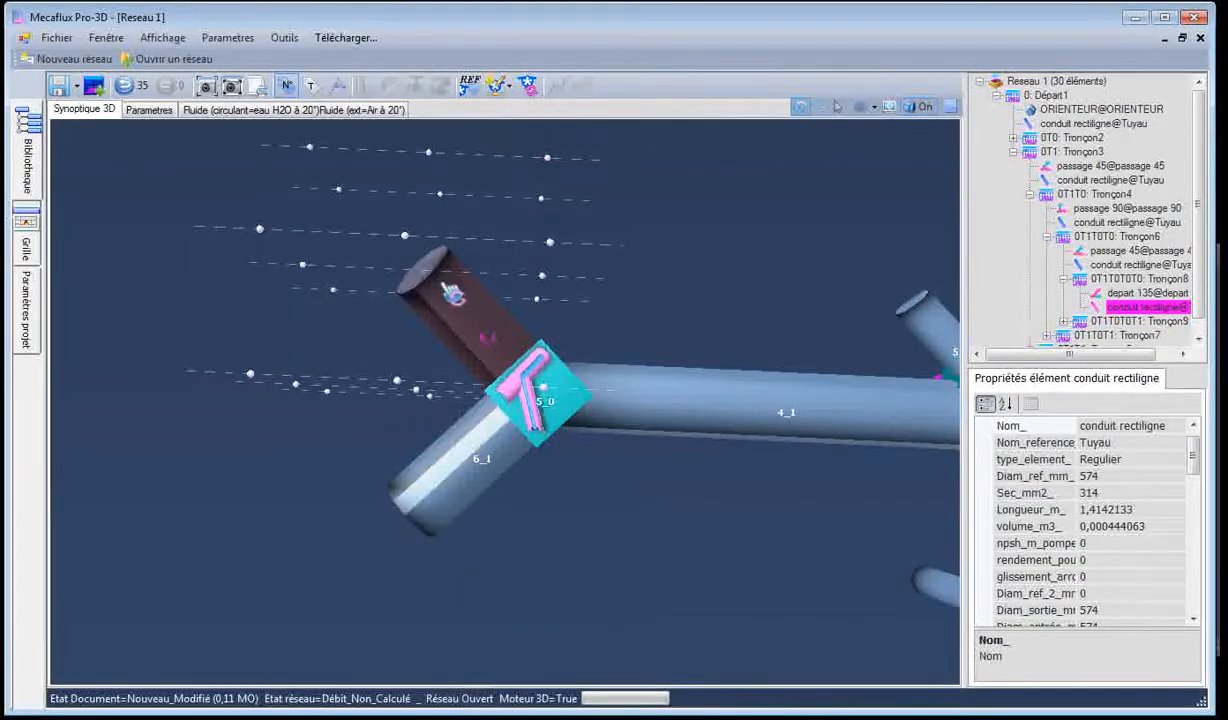
# Add an abrupt reduction to a 474 mm outlet diameter at the end of duct 5_1, extended with a 474 mm duct
pyautogui.rightClick(445, 288)
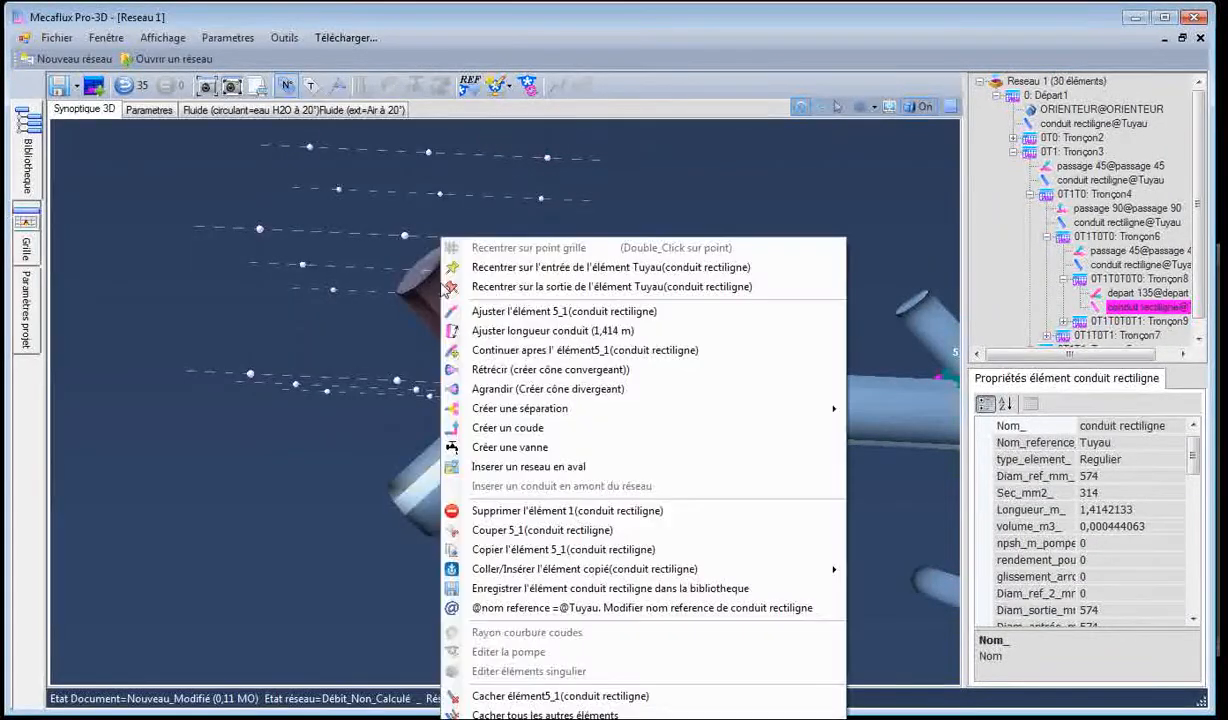
pyautogui.click(512, 369)
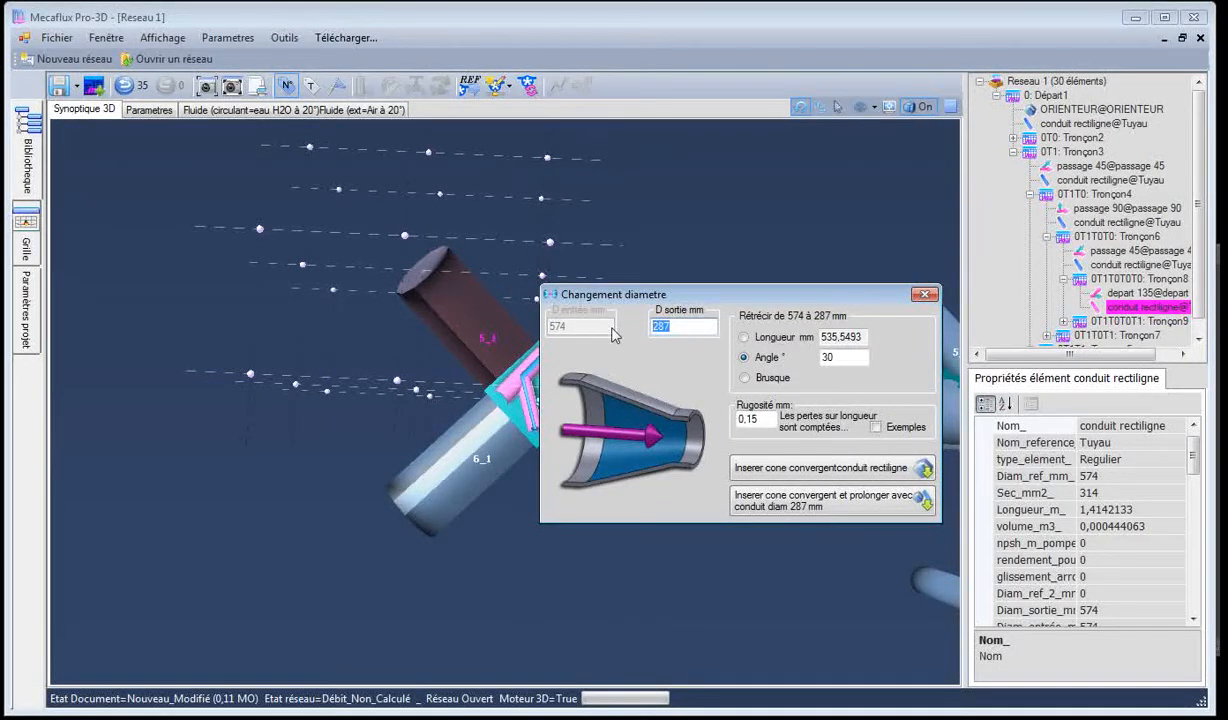
pyautogui.write('47')
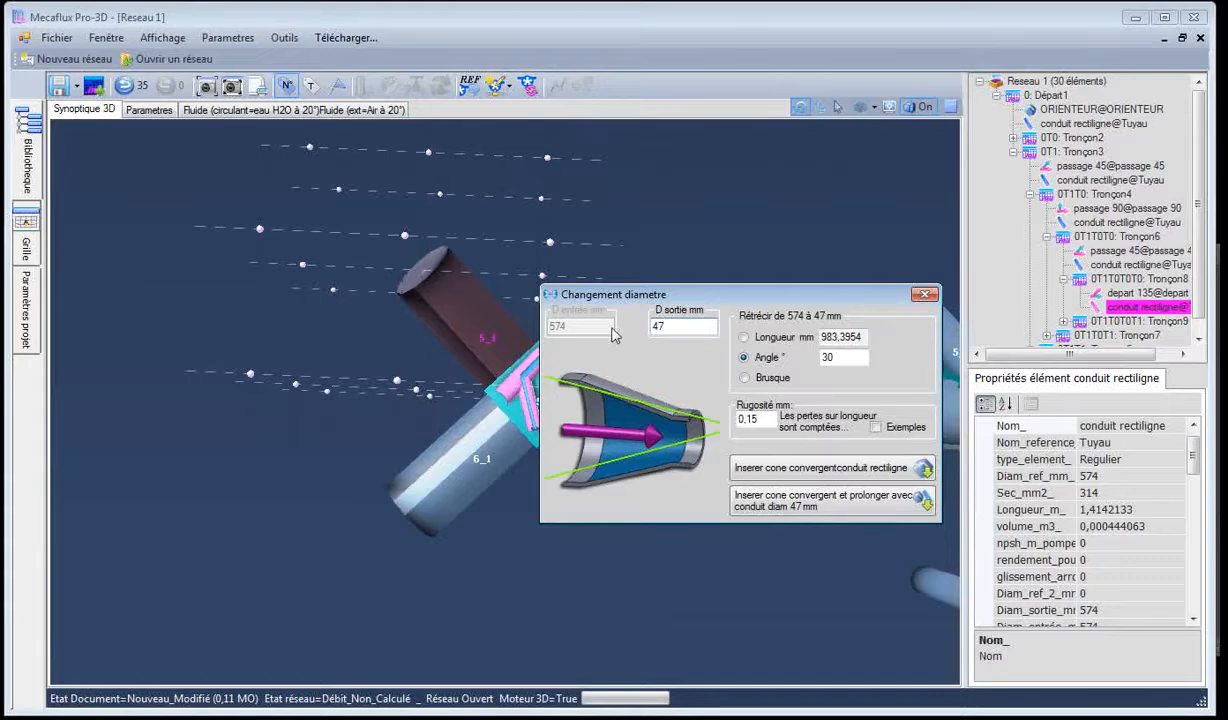
pyautogui.write('4')
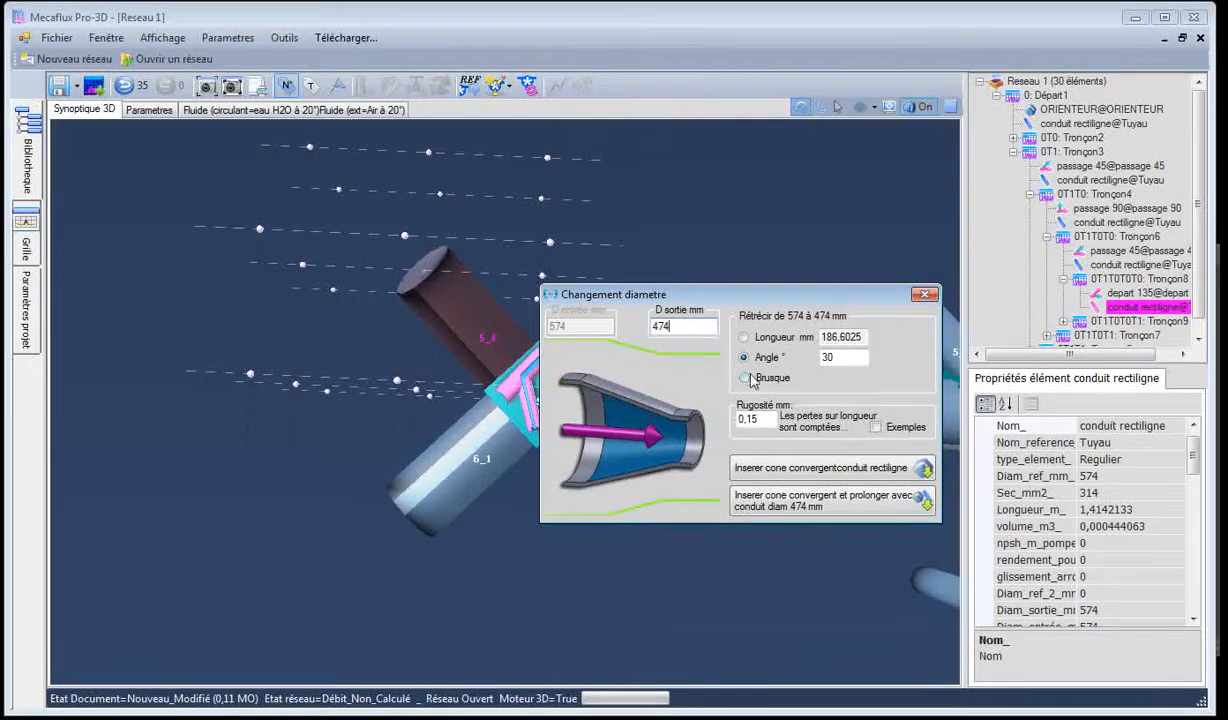
pyautogui.click(745, 378)
pyautogui.moveTo(748, 297); pyautogui.dragTo(705, 240)
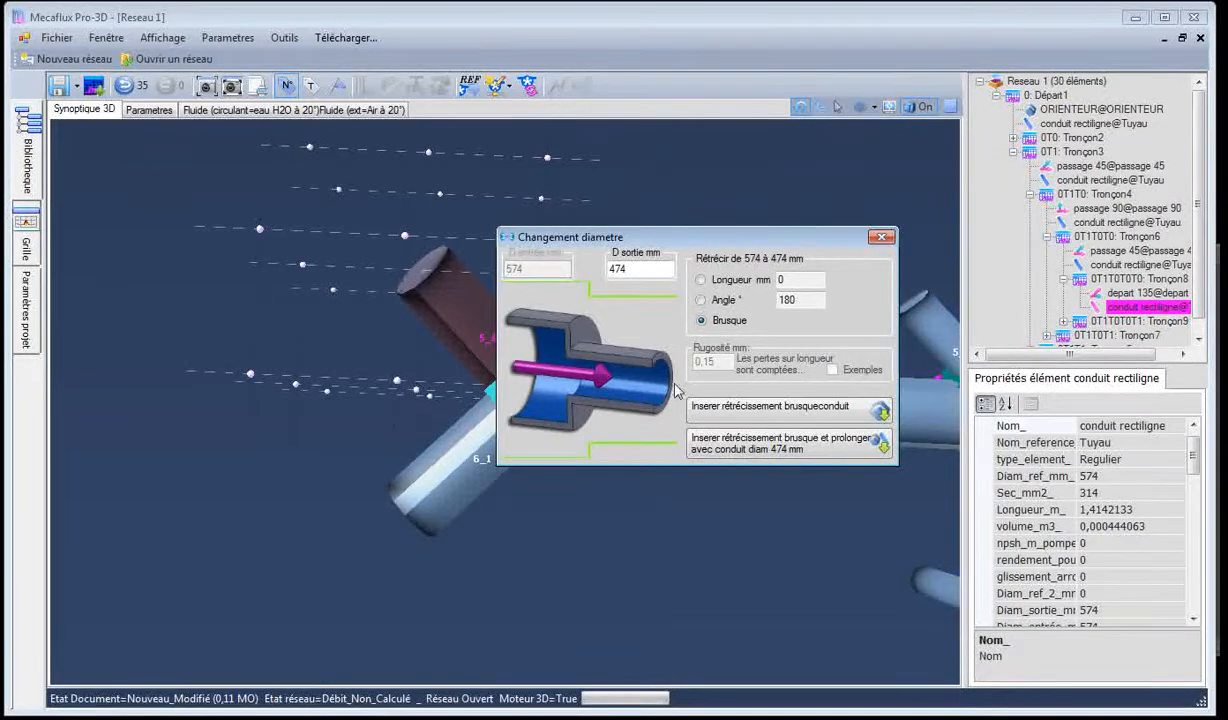
pyautogui.click(755, 457)
pyautogui.click(880, 428)
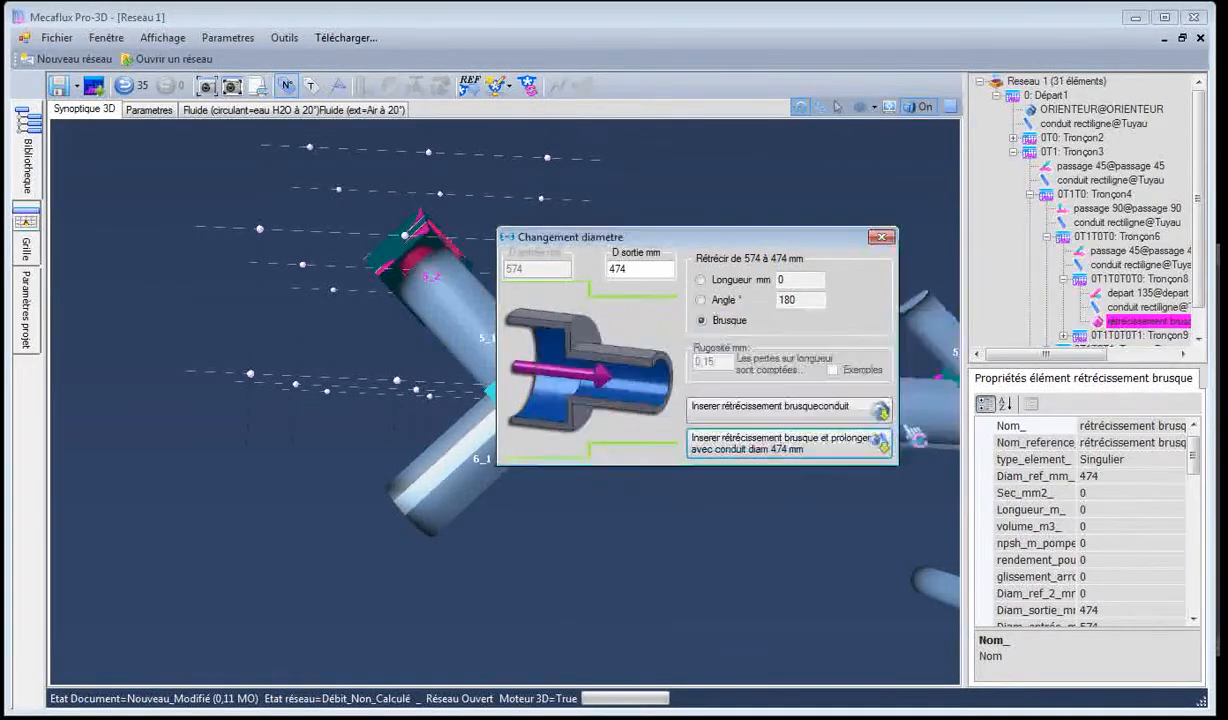
pyautogui.click(755, 432)
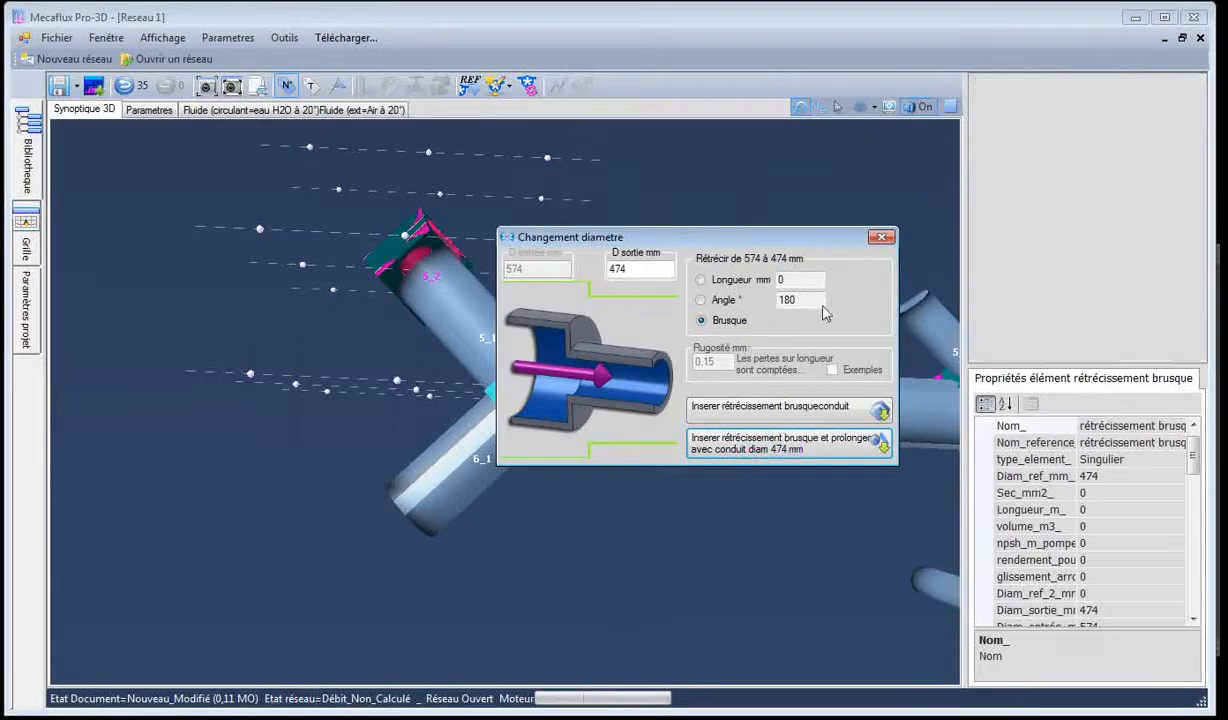
pyautogui.click(310, 314)
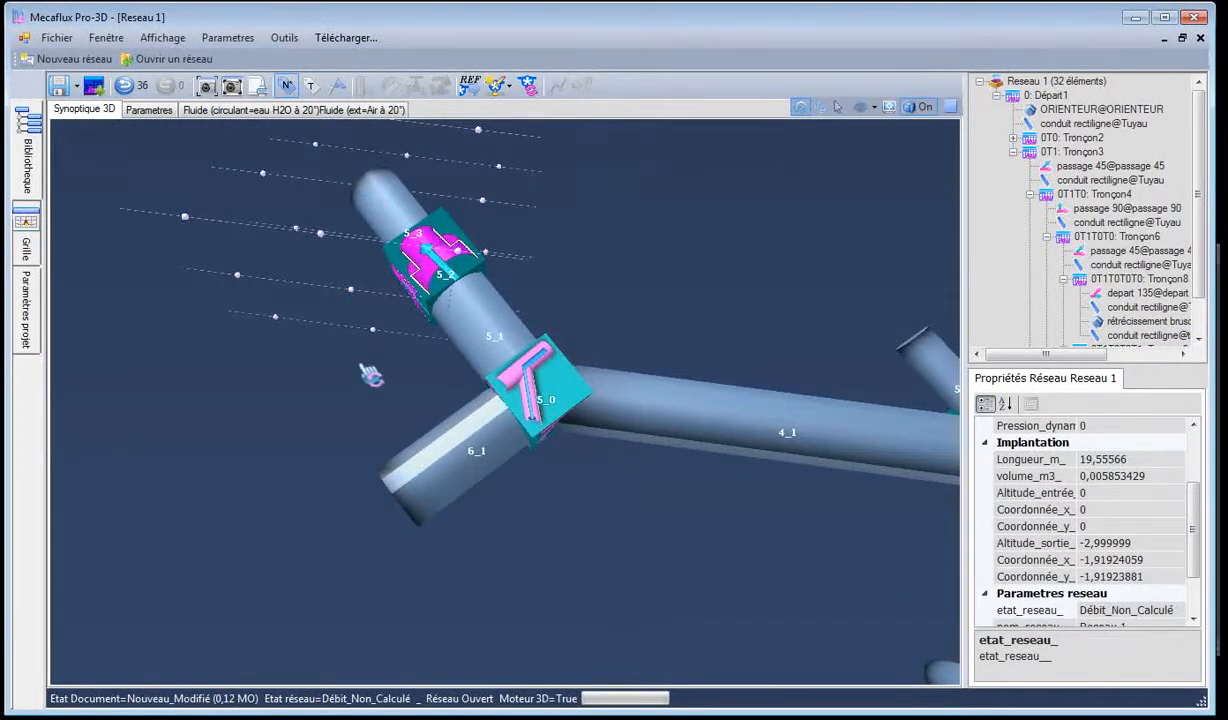
pyautogui.moveTo(357, 354); pyautogui.dragTo(378, 359)
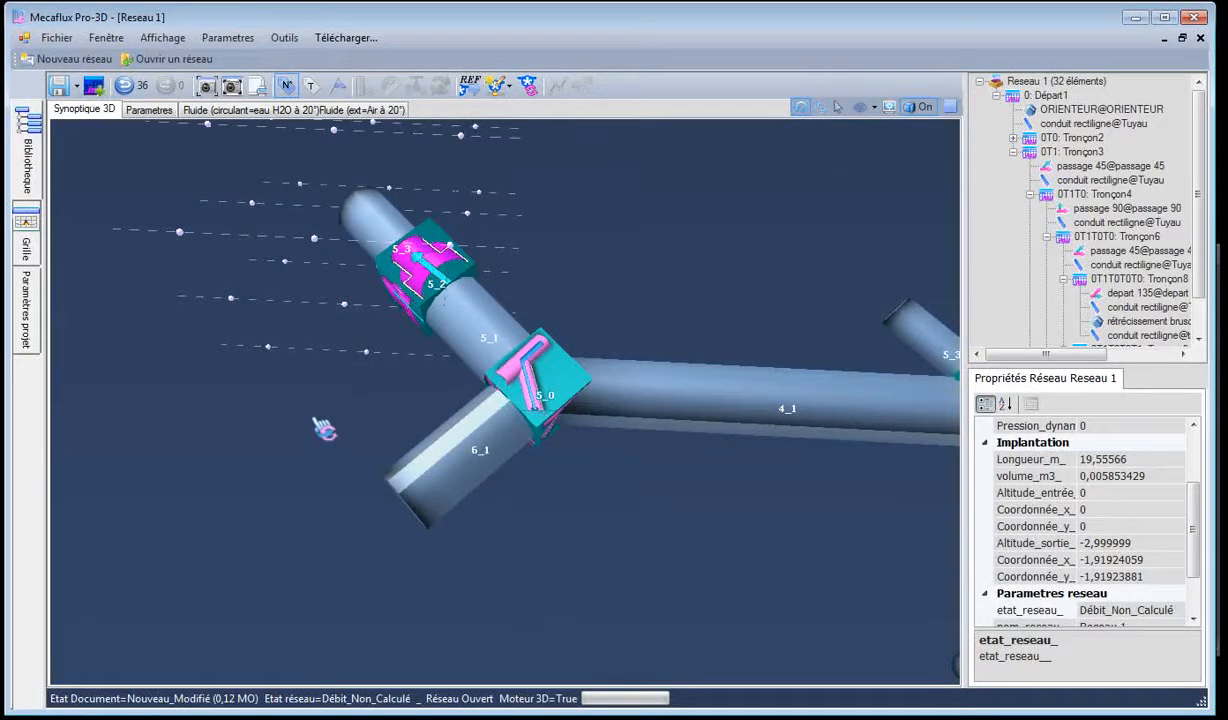
# Look up the 474 mm galvanised duct galva_650_300 in the library's projet x aeraulique folder, then select duct 5_1
pyautogui.click(456, 441)
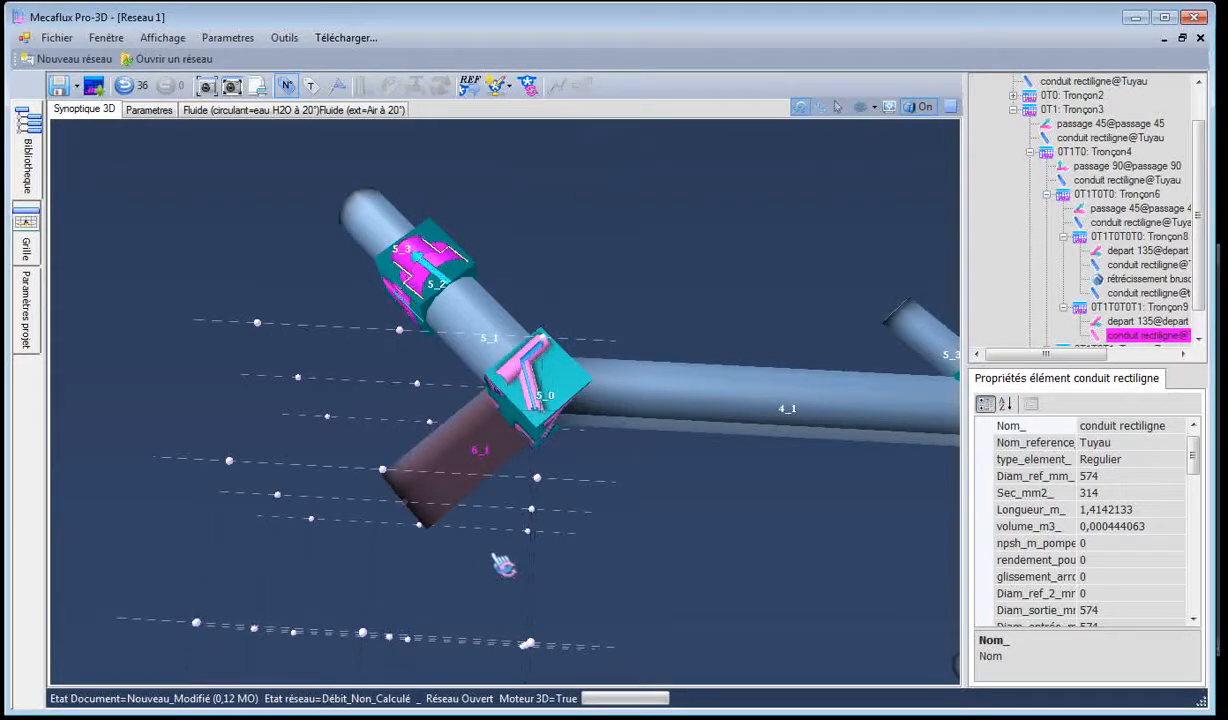
pyautogui.moveTo(502, 566); pyautogui.dragTo(478, 535)
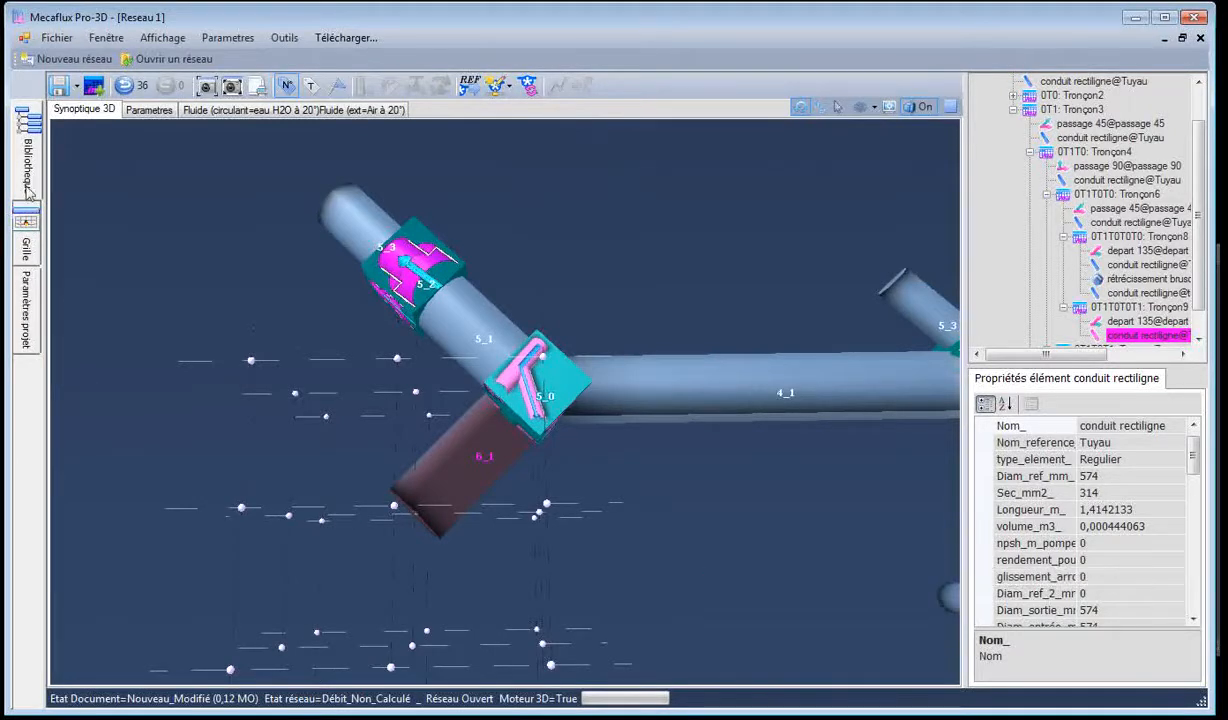
pyautogui.hotkey('alt', 'Tab')
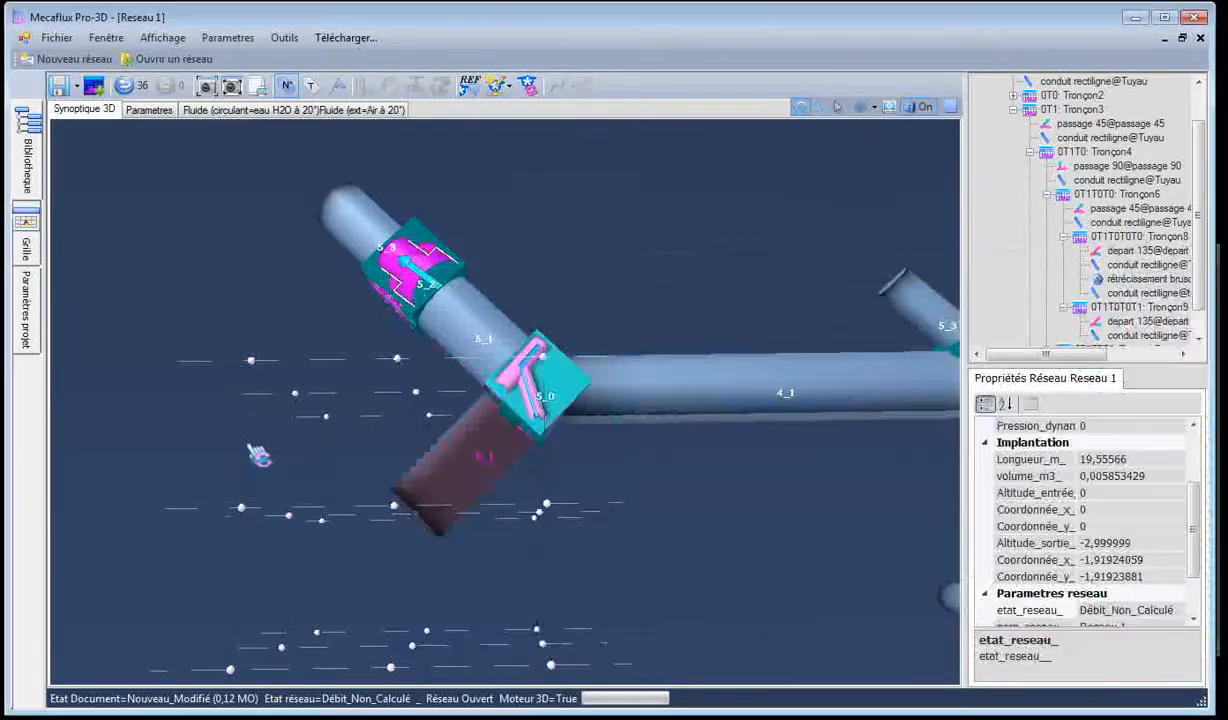
pyautogui.click(27, 155)
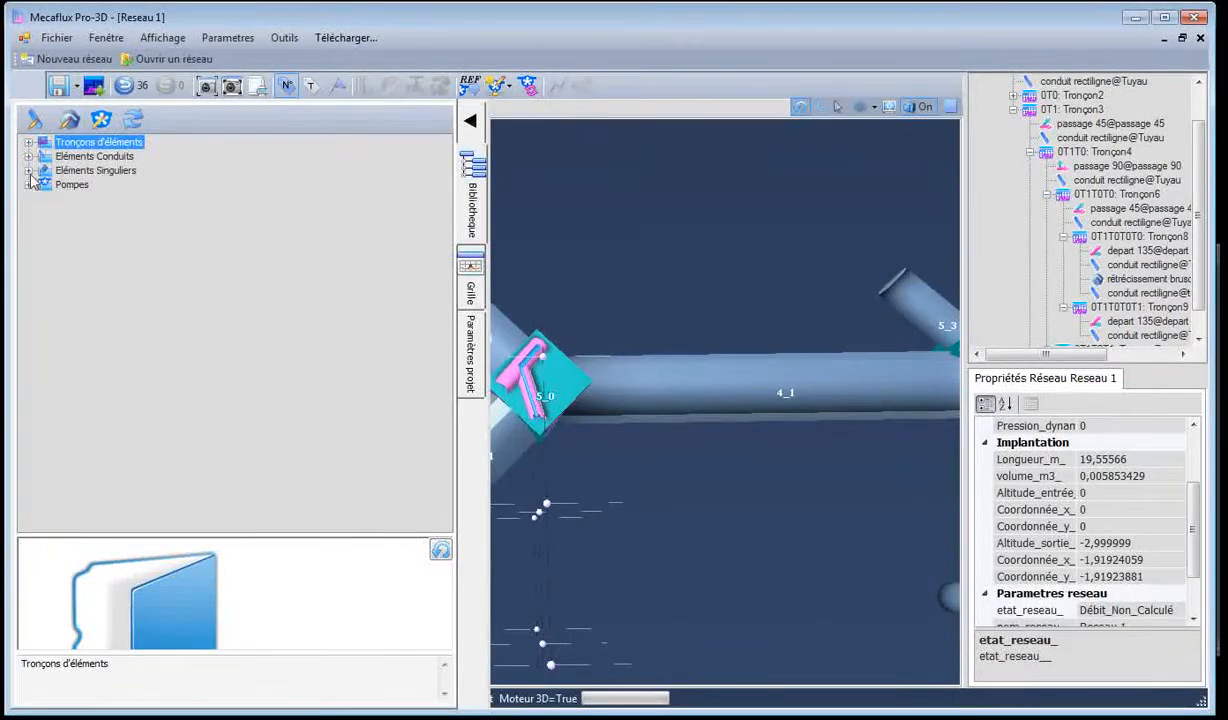
pyautogui.click(28, 157)
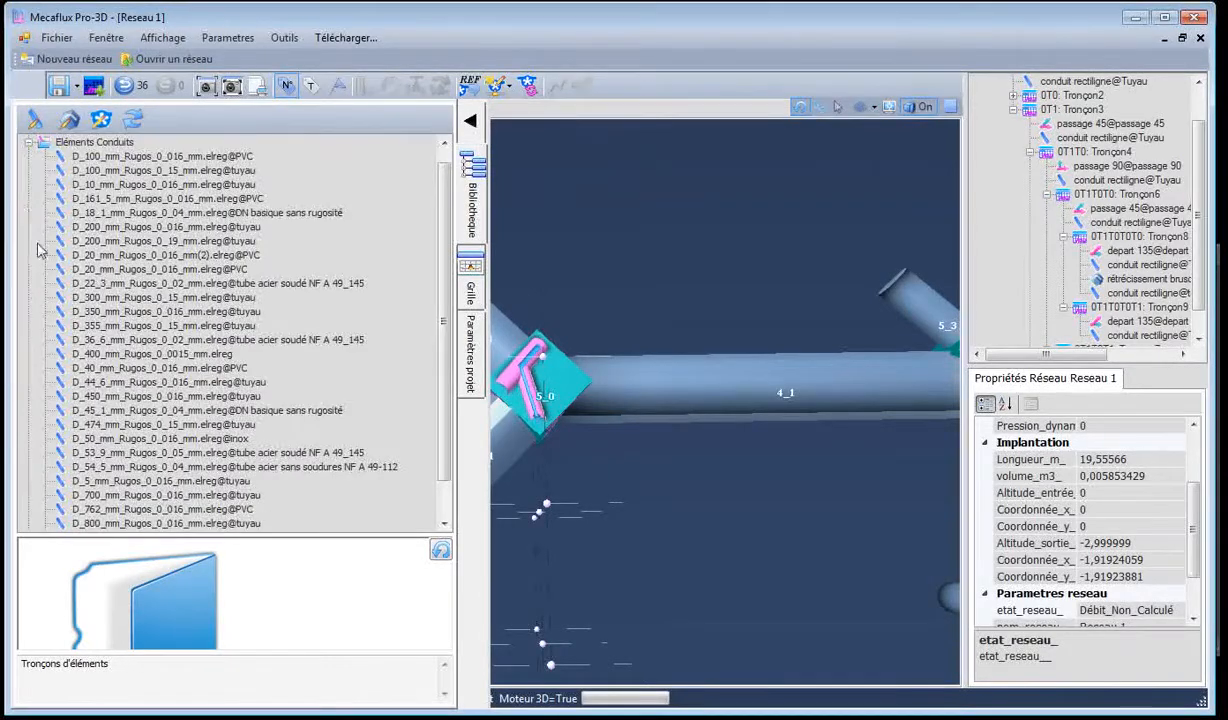
pyautogui.scroll(-1, 455, 287)
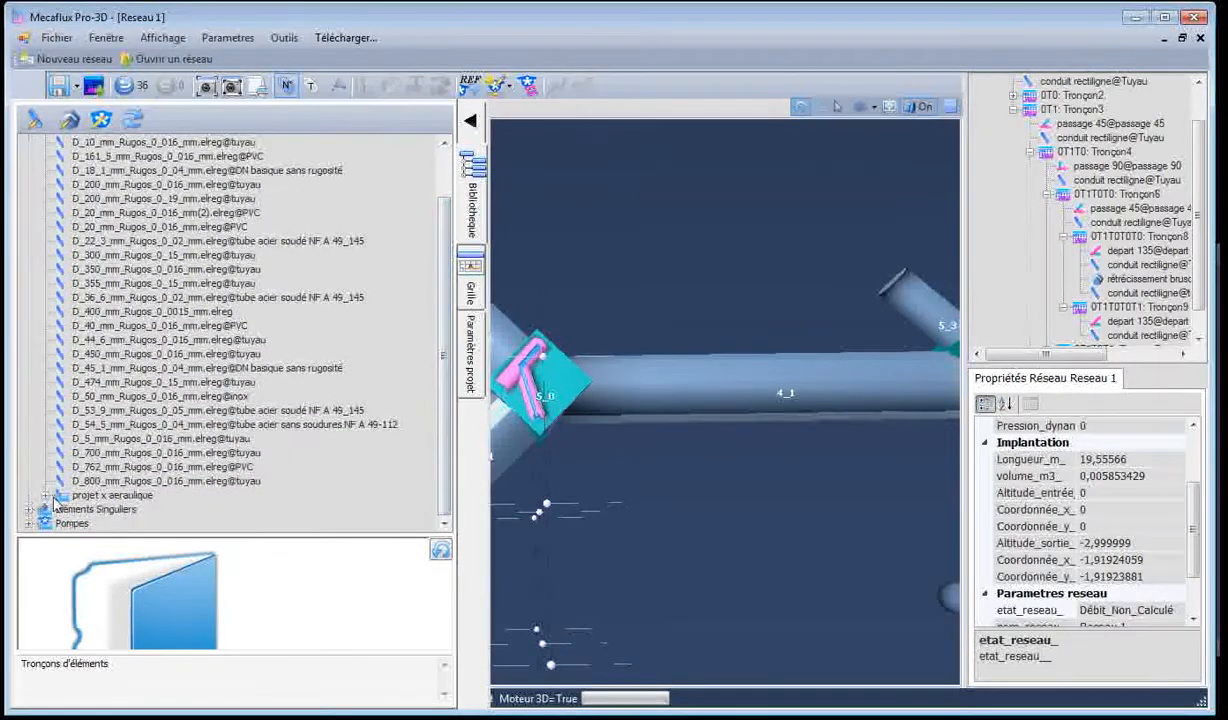
pyautogui.click(45, 503)
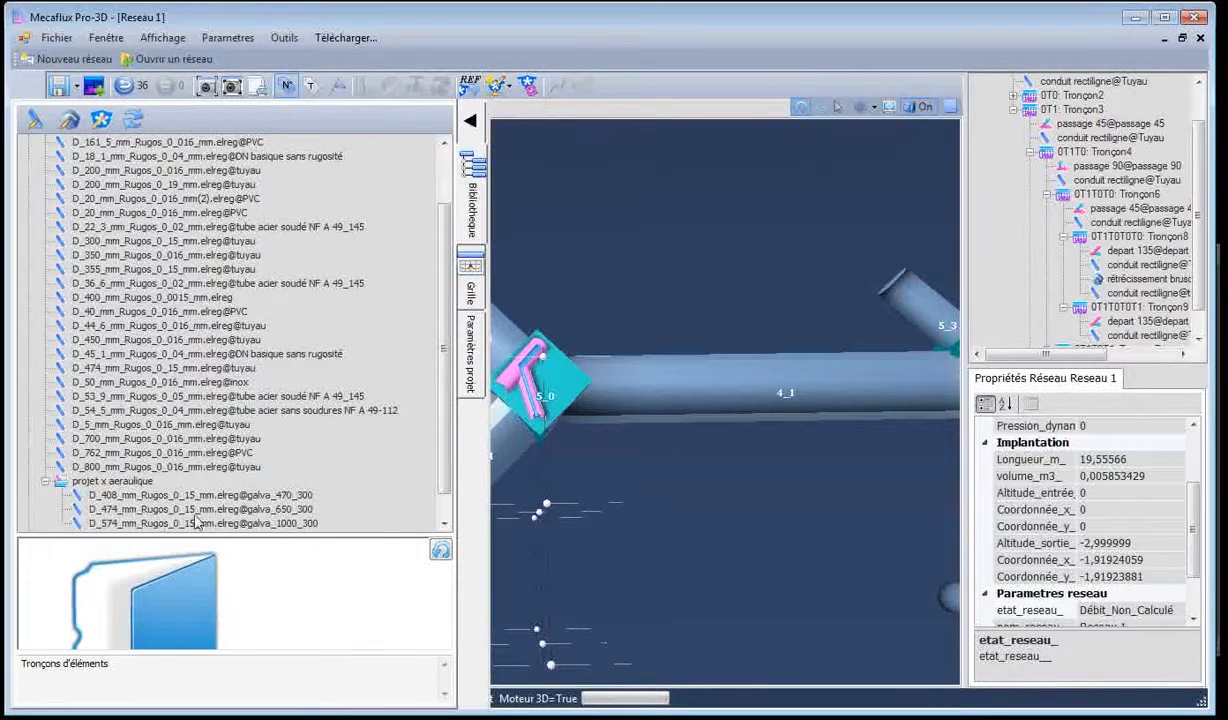
pyautogui.click(140, 510)
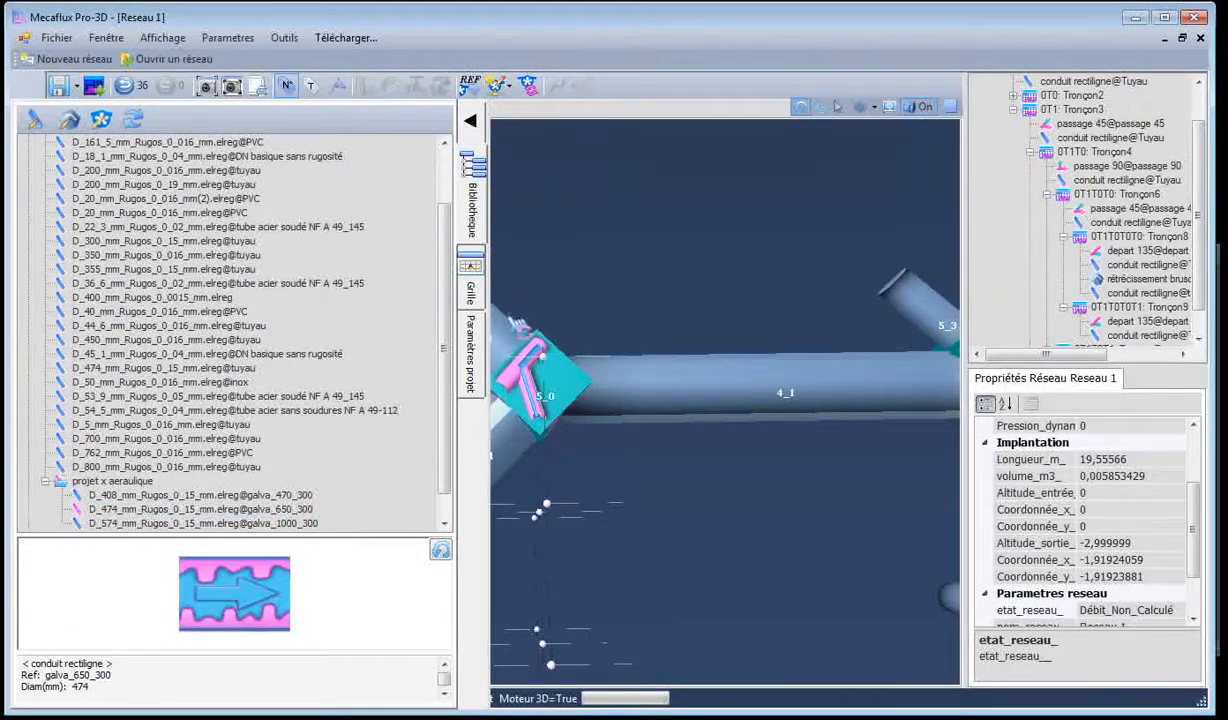
pyautogui.click(508, 331)
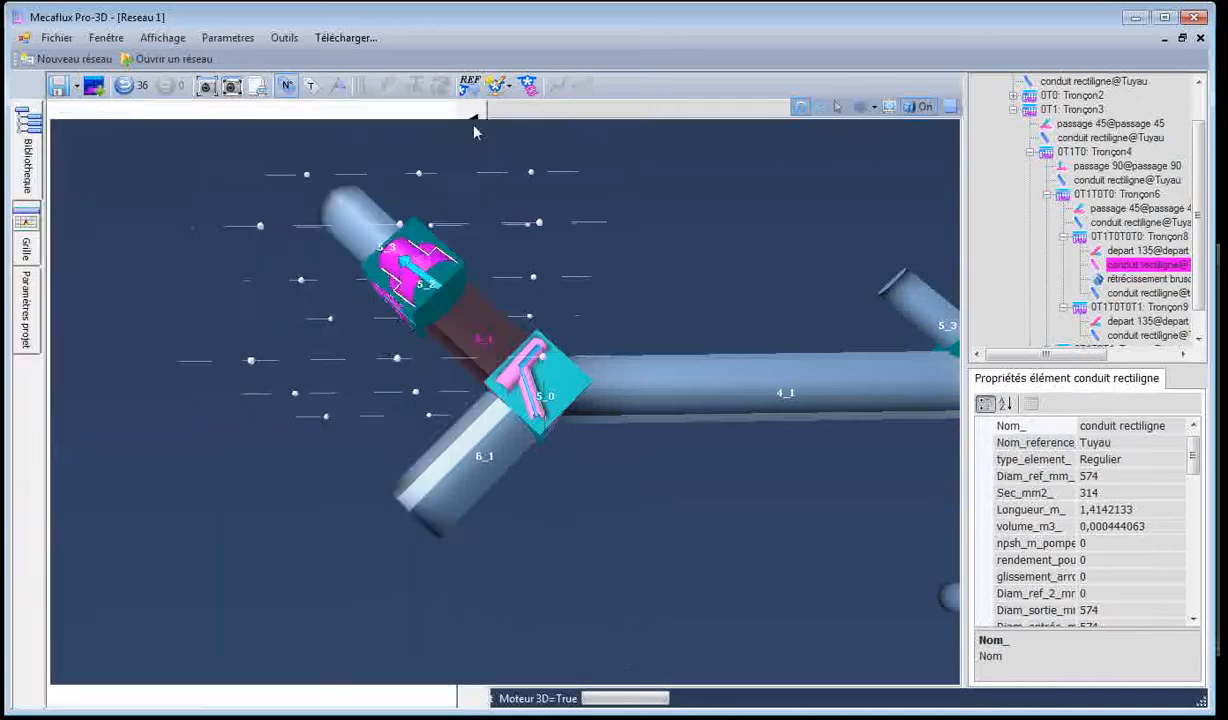
# Insert an abrupt (brusque) reduction to 408 mm after conduit 6_1 and extend it with a 408 mm conduit
pyautogui.click(374, 232)
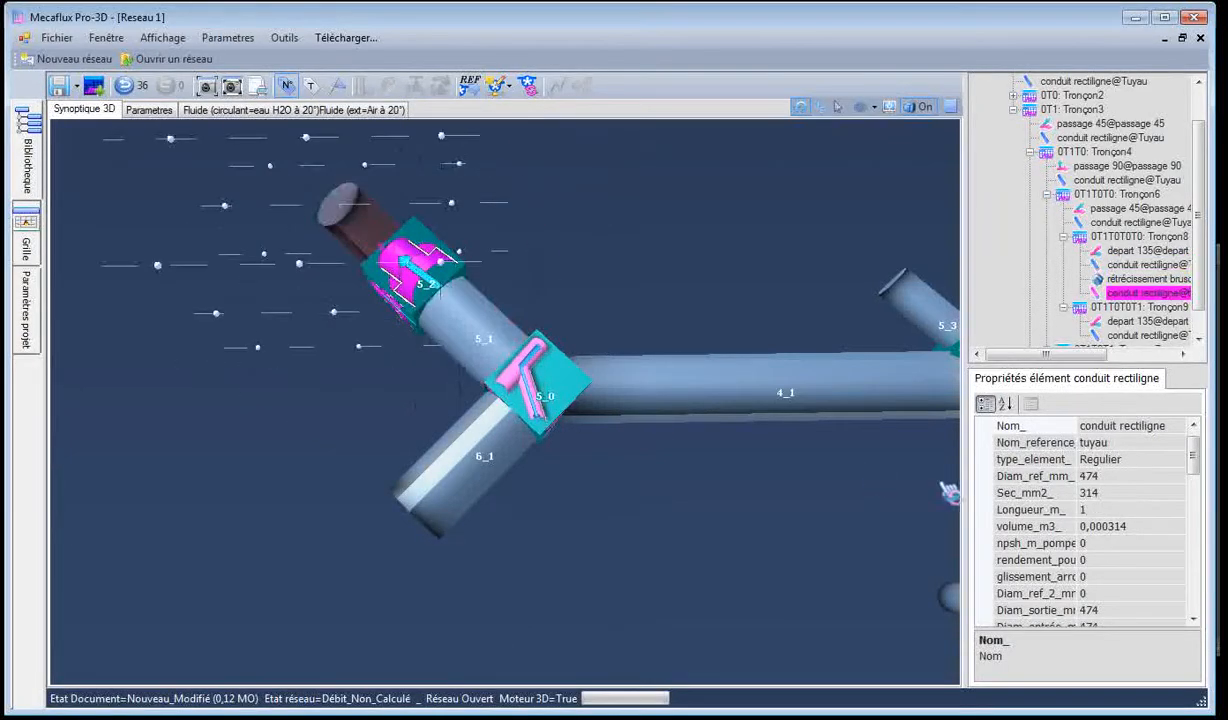
pyautogui.click(428, 477)
pyautogui.rightClick(440, 489)
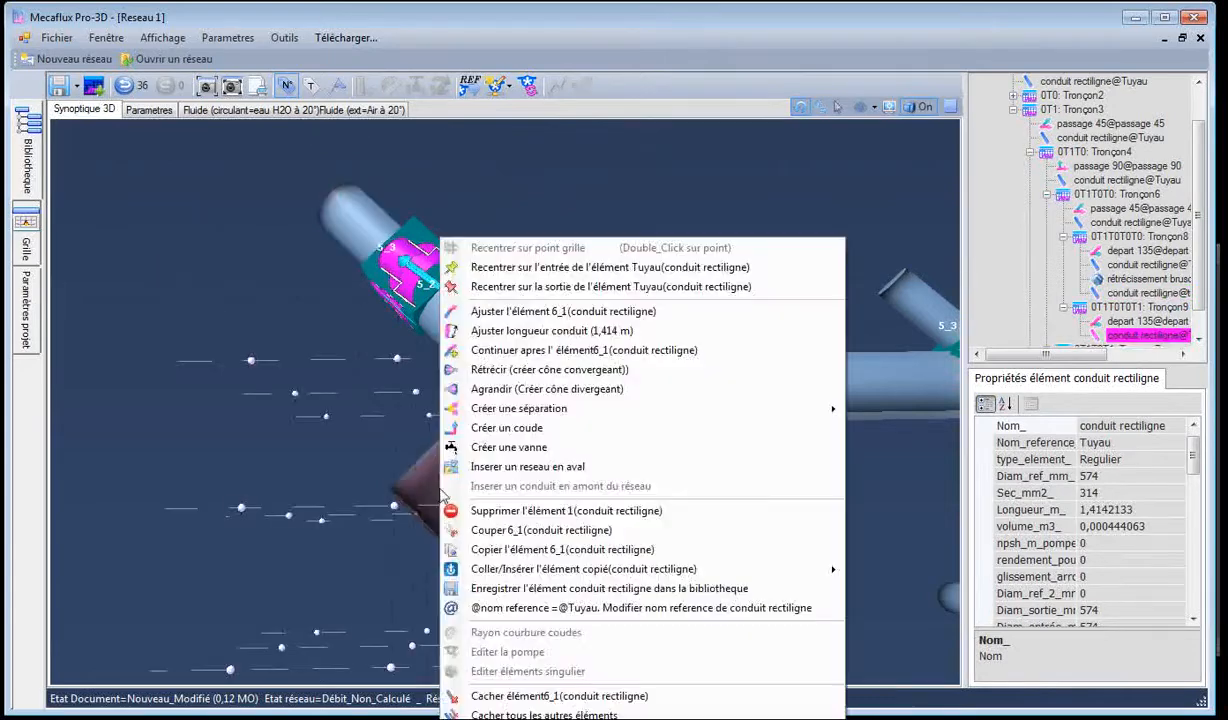
pyautogui.click(530, 373)
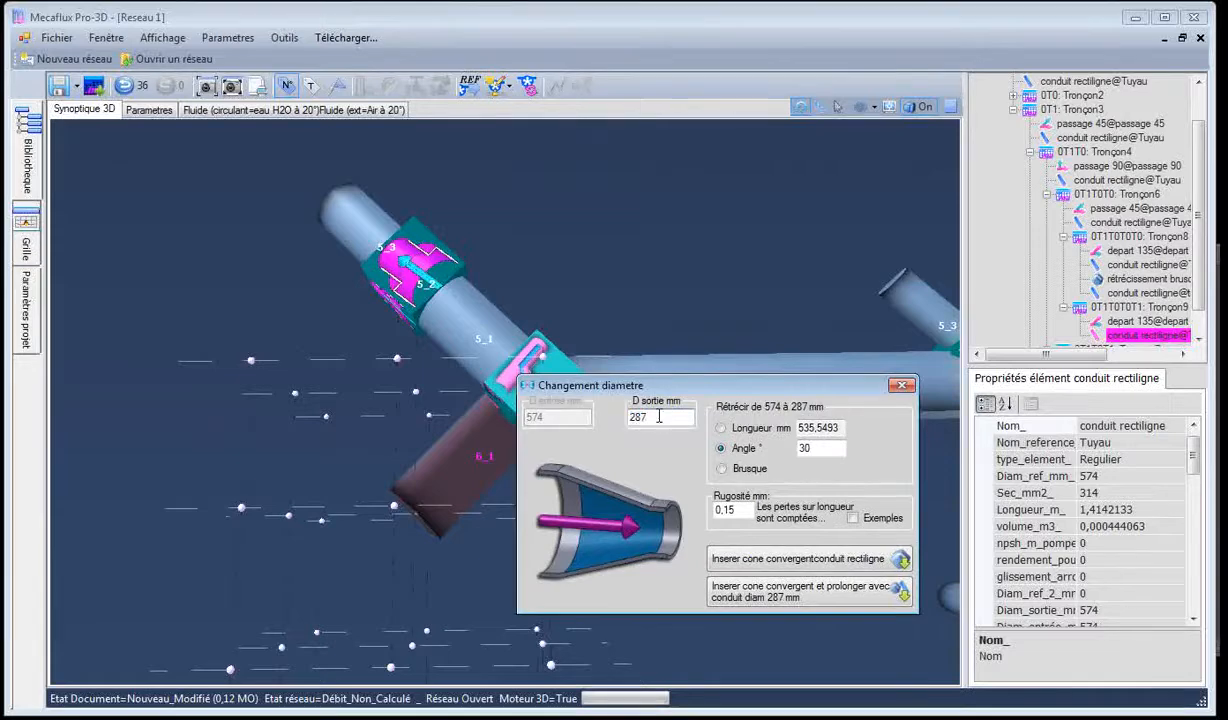
pyautogui.write('408')
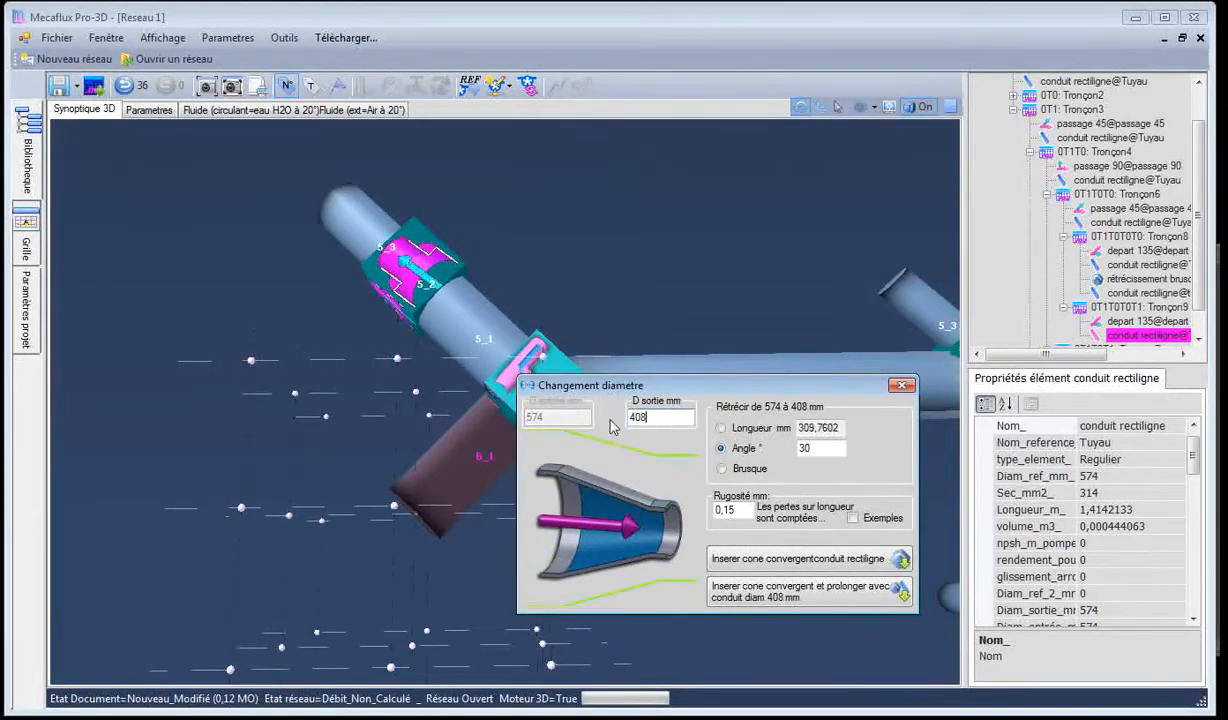
pyautogui.click(723, 469)
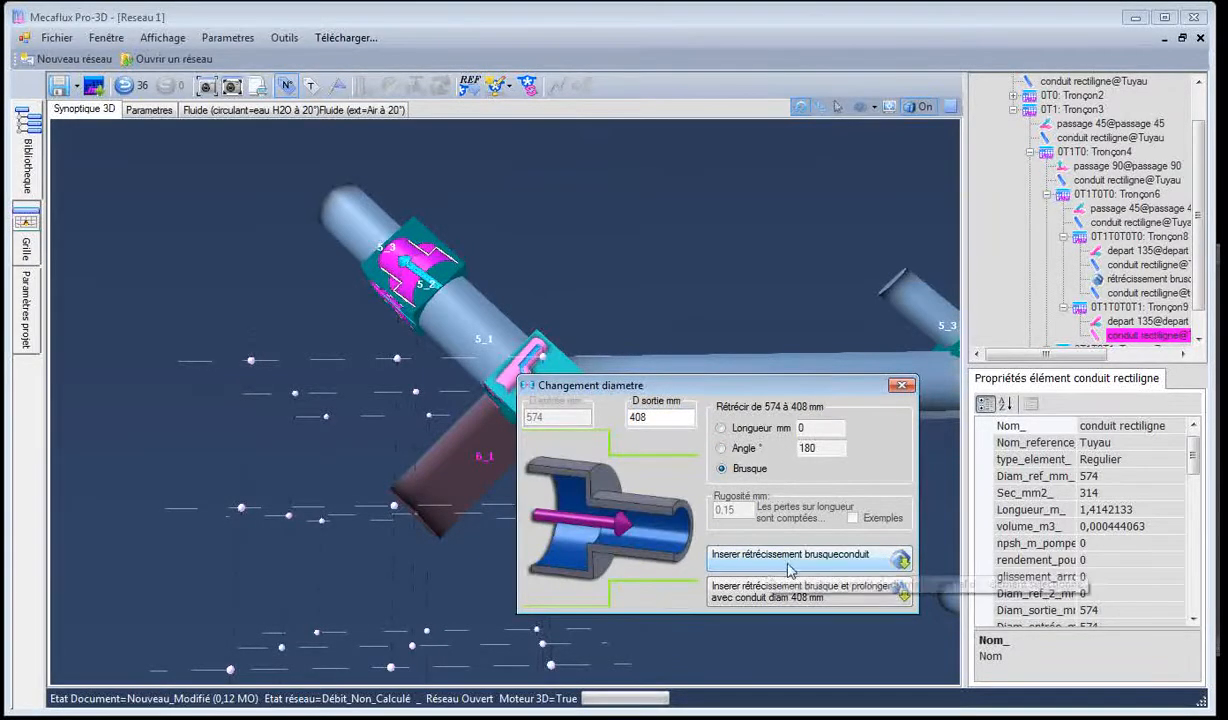
pyautogui.click(750, 588)
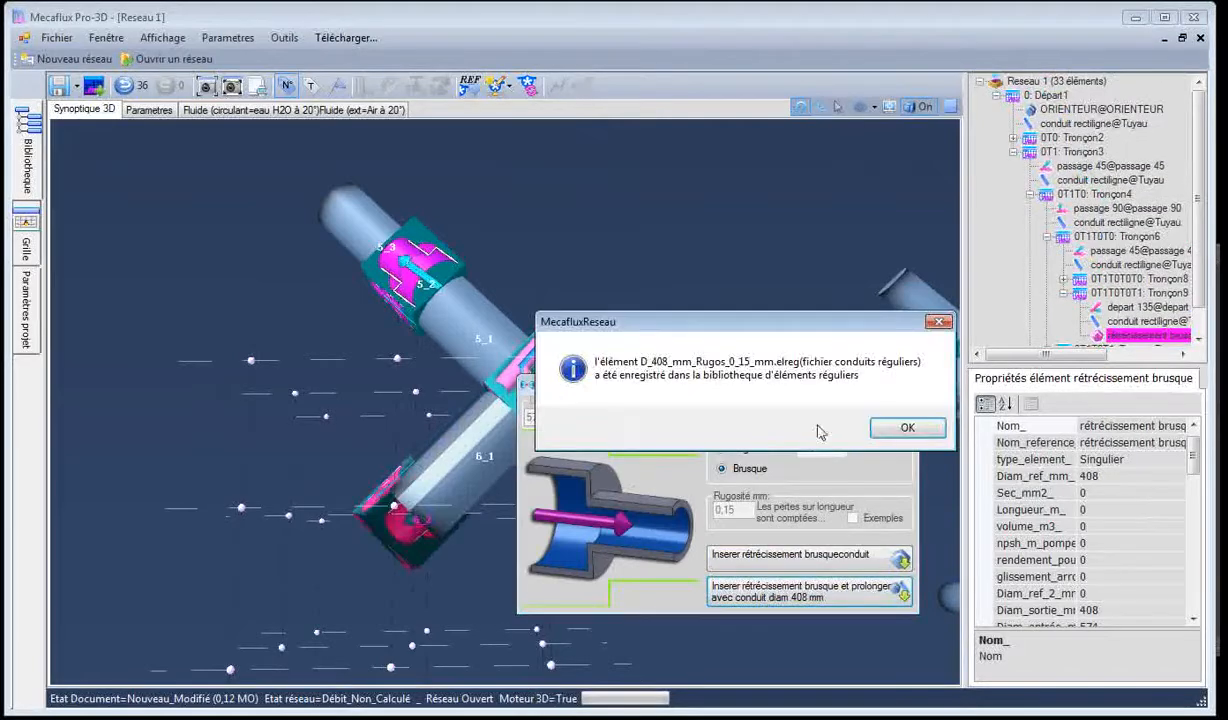
pyautogui.click(905, 428)
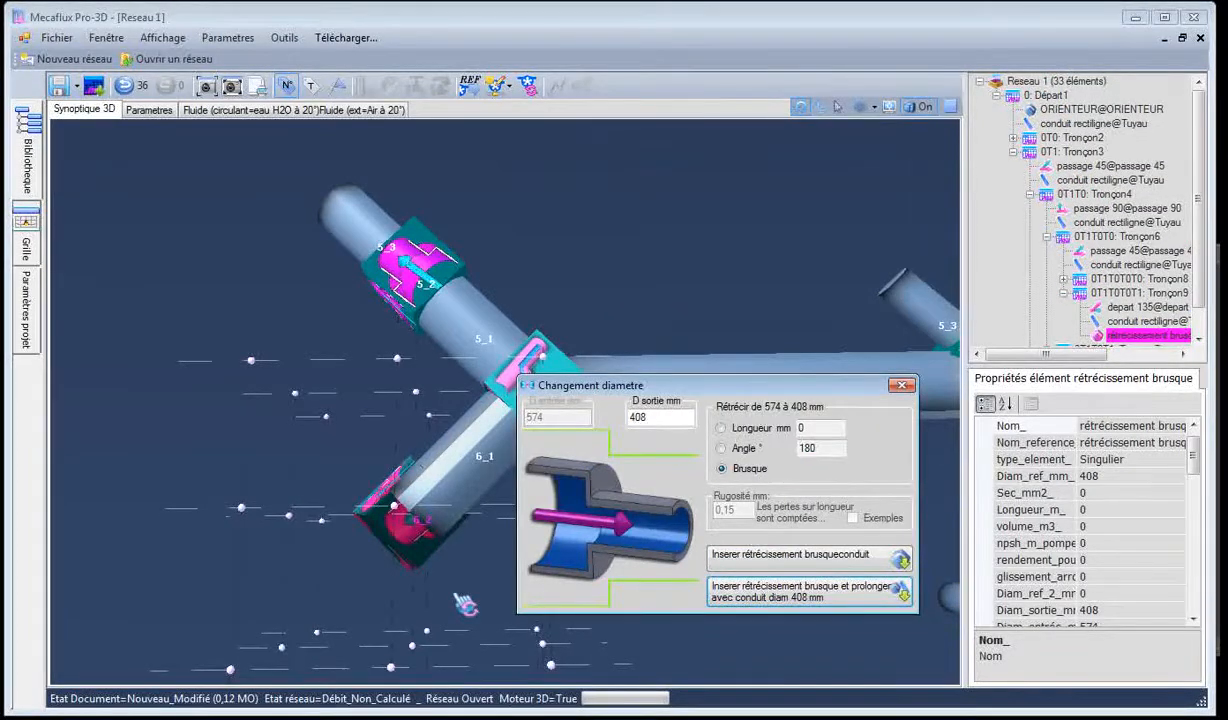
# Compare the two reduced branches with the ductwork plan in the Photoshop window, and return to the Mecaflux network
pyautogui.moveTo(526, 562); pyautogui.dragTo(451, 451)
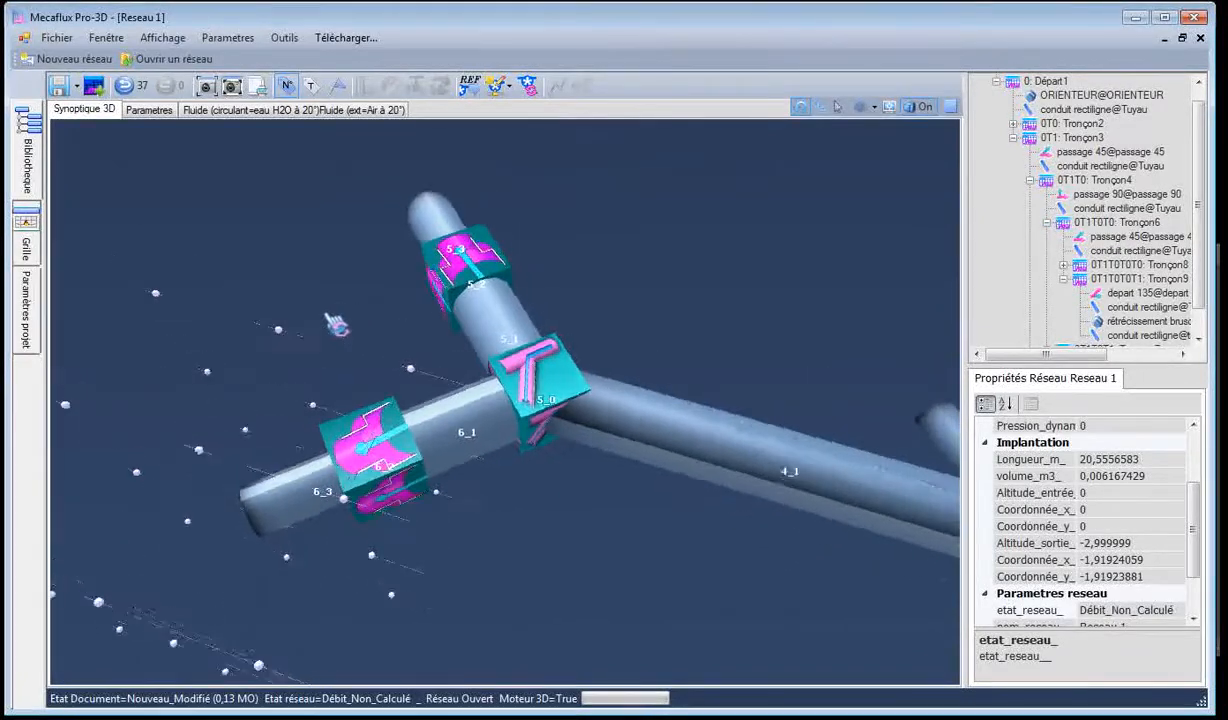
pyautogui.moveTo(337, 323)
pyautogui.mouseDown()
pyautogui.moveTo(349, 351)
pyautogui.moveTo(340, 345)
pyautogui.mouseUp()
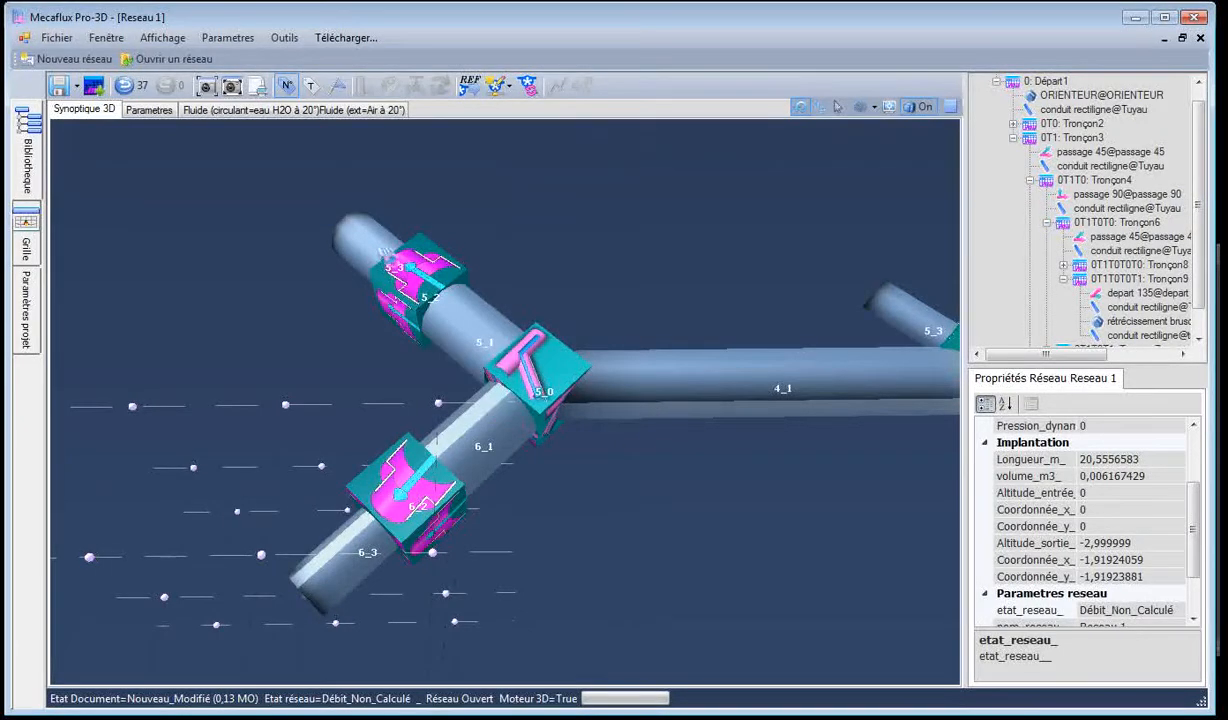
pyautogui.moveTo(560, 568); pyautogui.dragTo(558, 570)
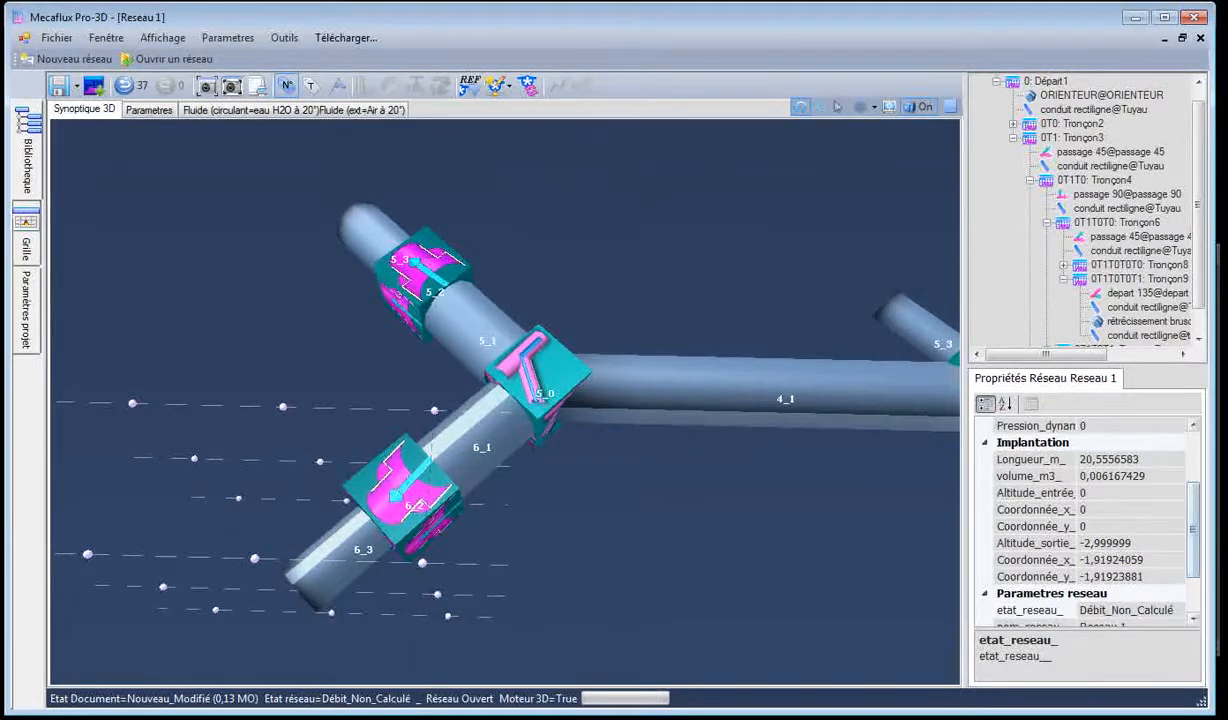
pyautogui.hotkey('alt', 'Tab')
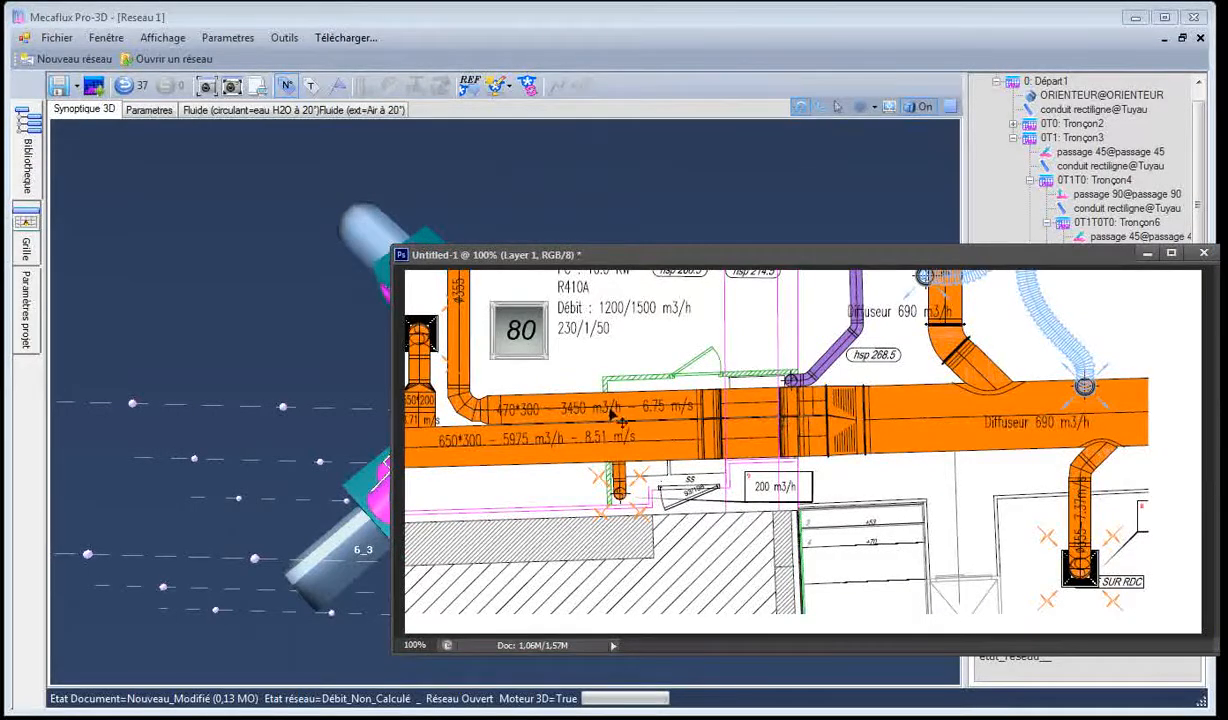
pyautogui.click(302, 368)
pyautogui.moveTo(332, 404)
pyautogui.mouseDown()
pyautogui.moveTo(323, 416)
pyautogui.moveTo(329, 402)
pyautogui.mouseUp()
# Set the length of straight conduit 5_1, between the branch fitting and the reduction, to 0,3 m
pyautogui.click(478, 345)
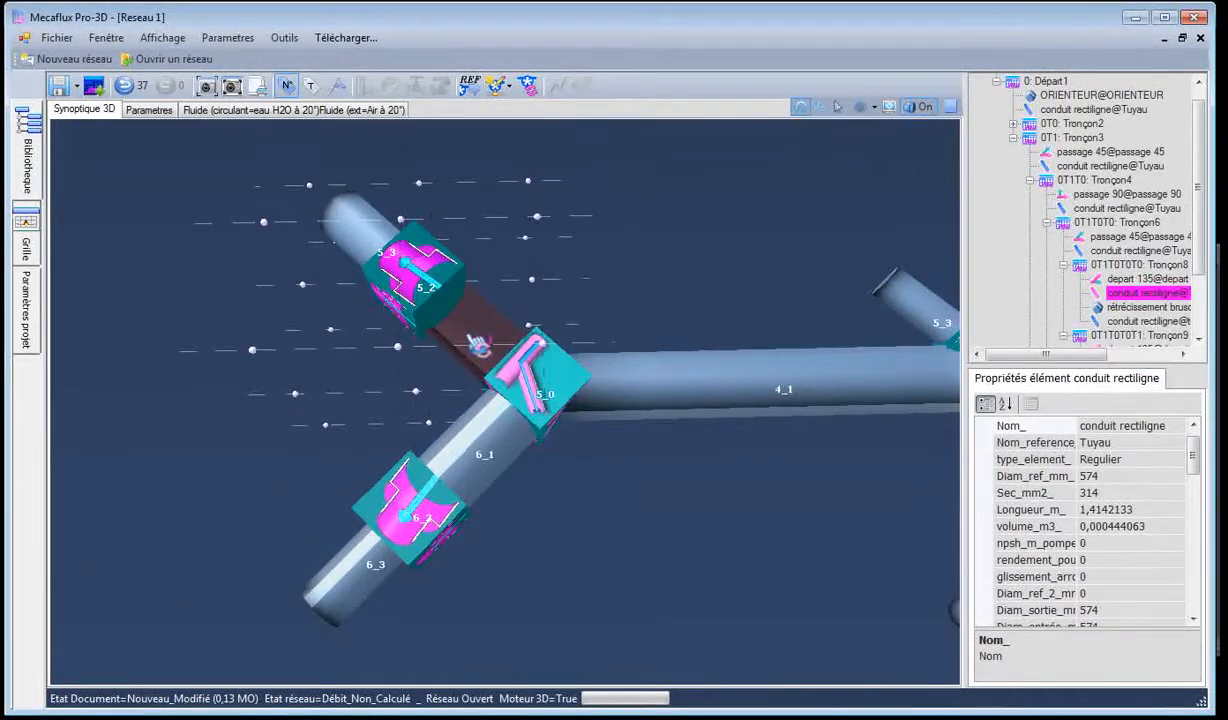
pyautogui.rightClick(459, 330)
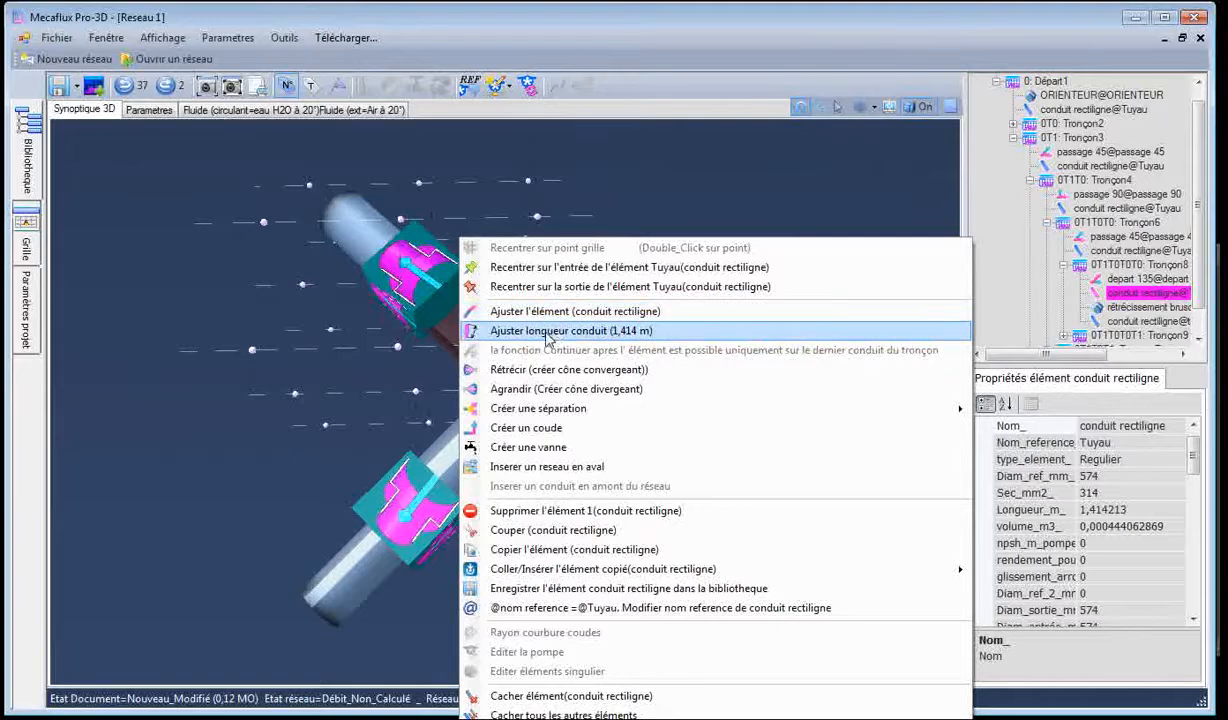
pyautogui.click(547, 333)
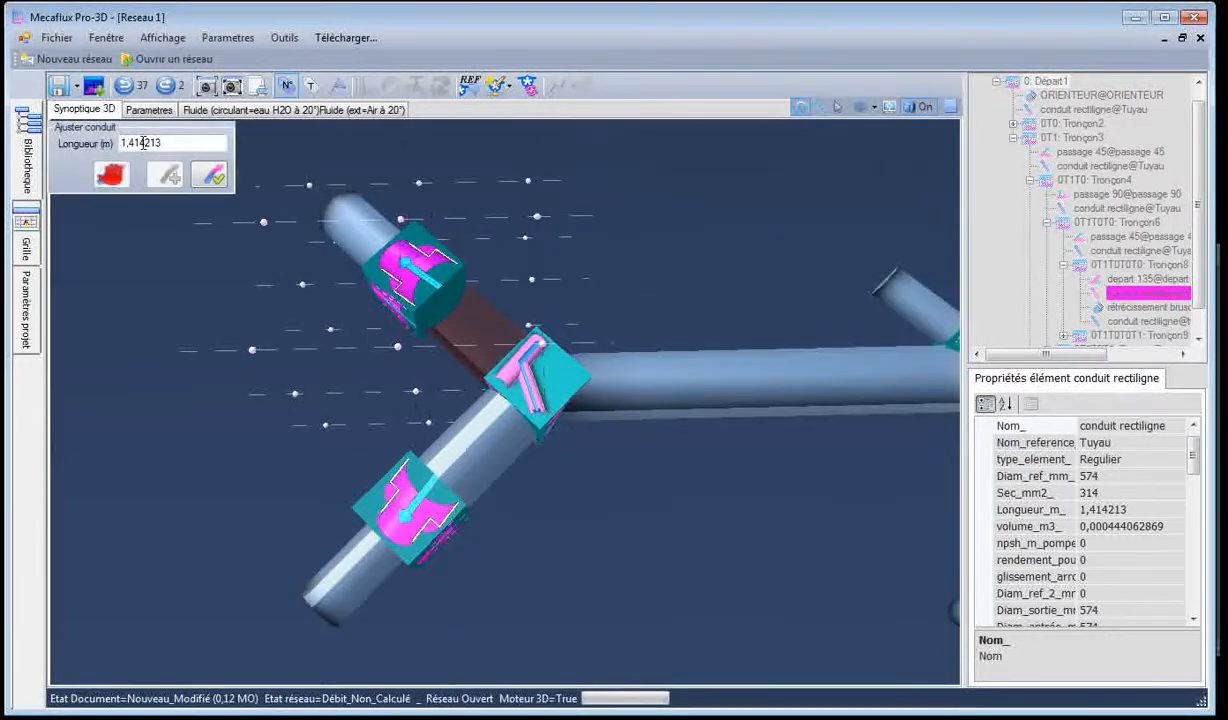
pyautogui.moveTo(177, 140); pyautogui.dragTo(92, 162)
pyautogui.write('0.3')
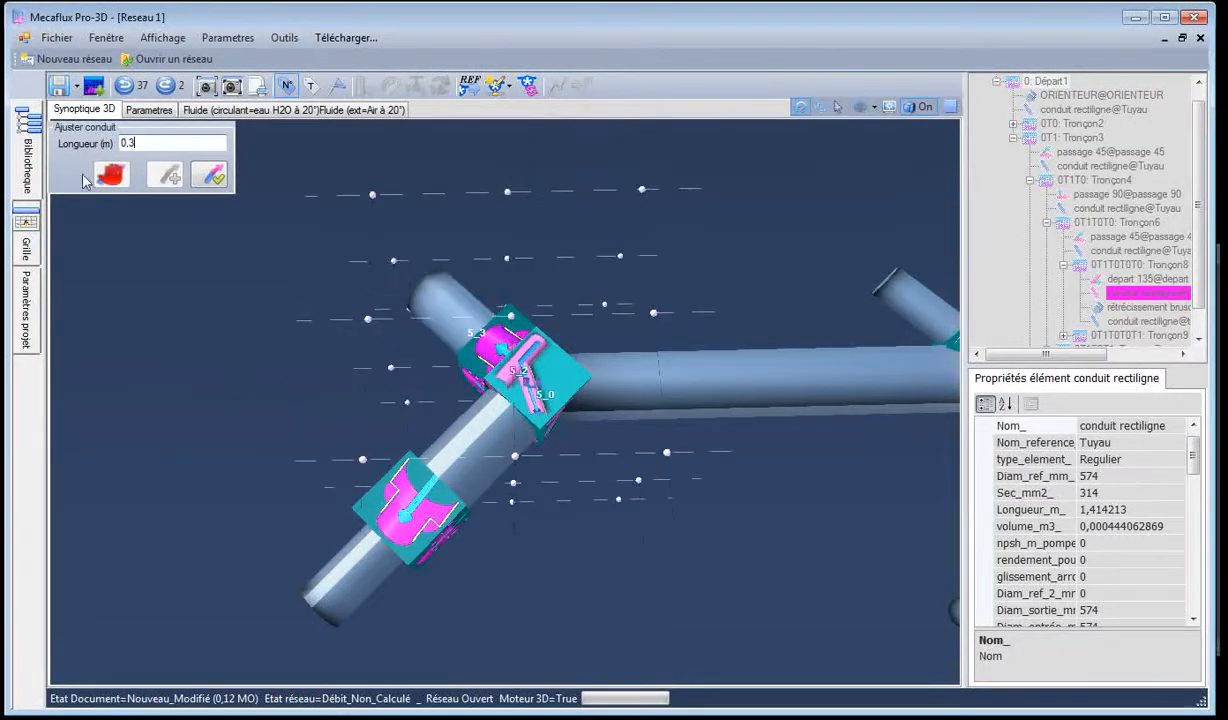
pyautogui.click(218, 178)
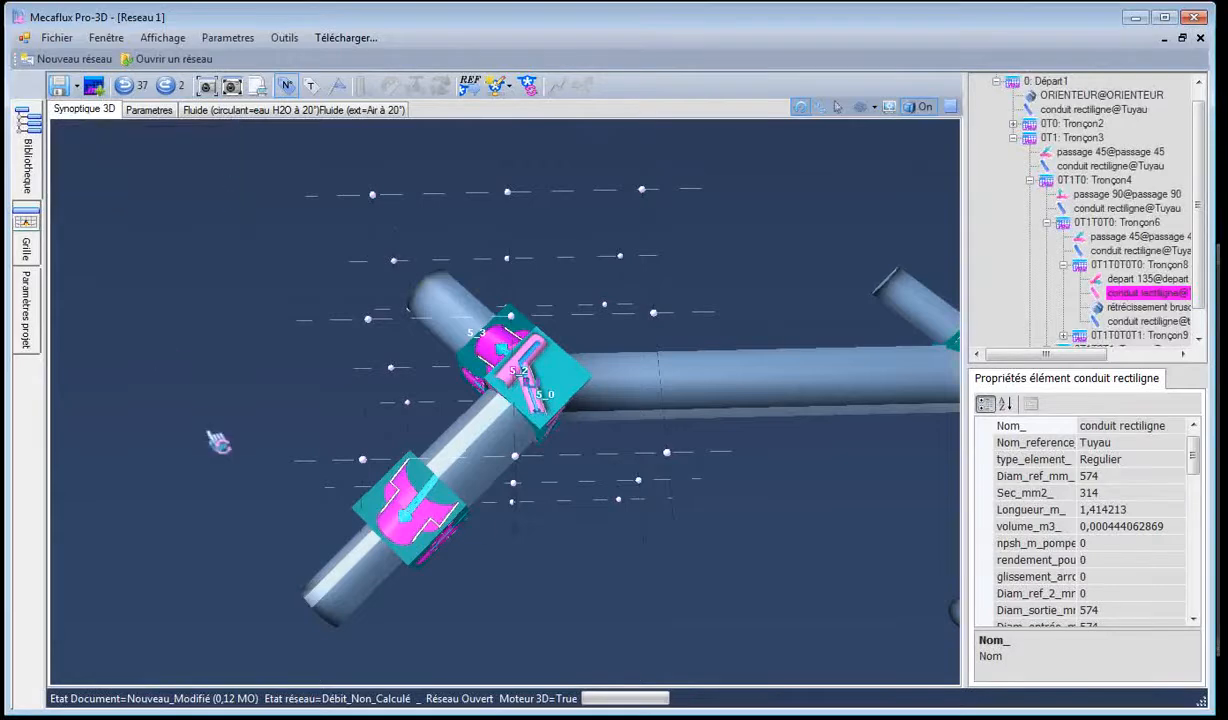
# Set the length of straight conduit 6_1, before the 408 mm reduction, to 0,3 m
pyautogui.rightClick(496, 466)
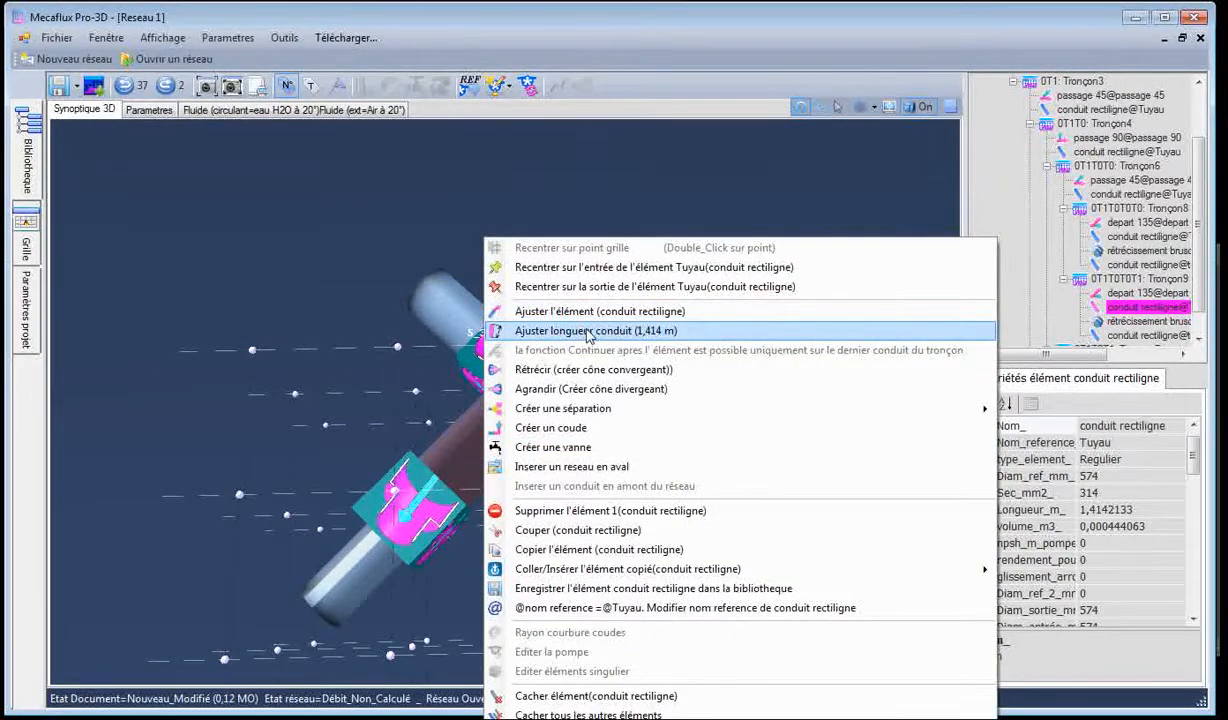
pyautogui.click(590, 332)
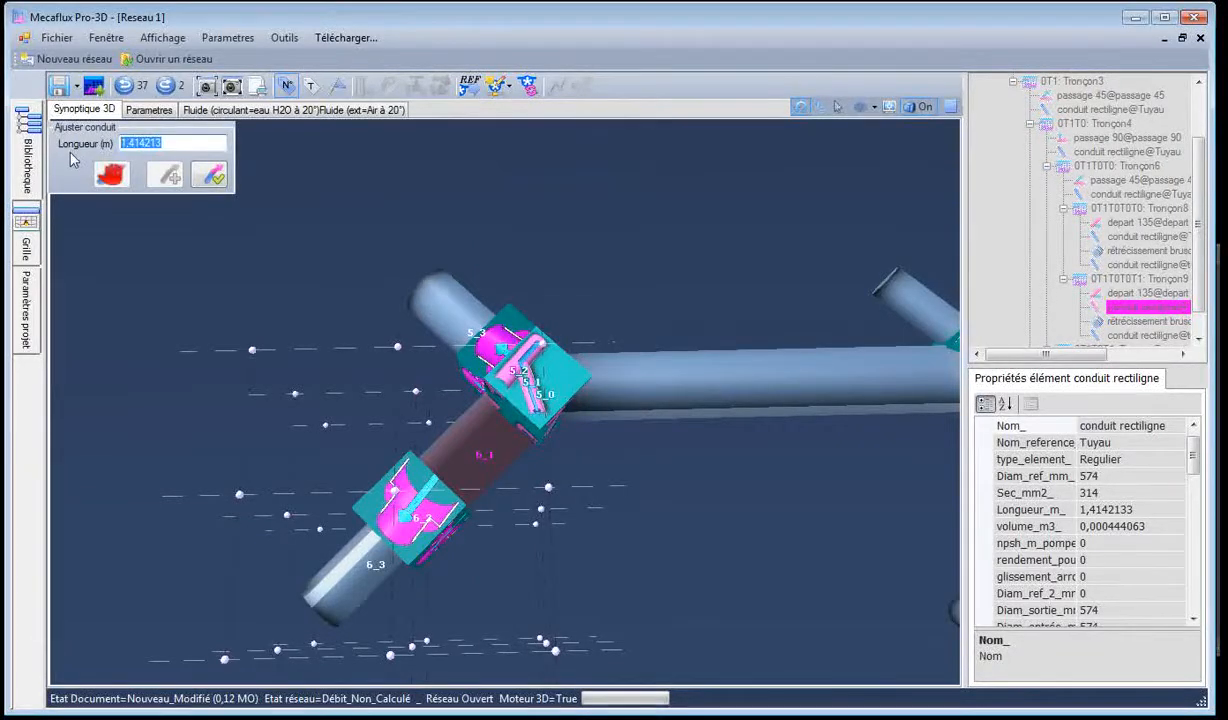
pyautogui.write('0,3')
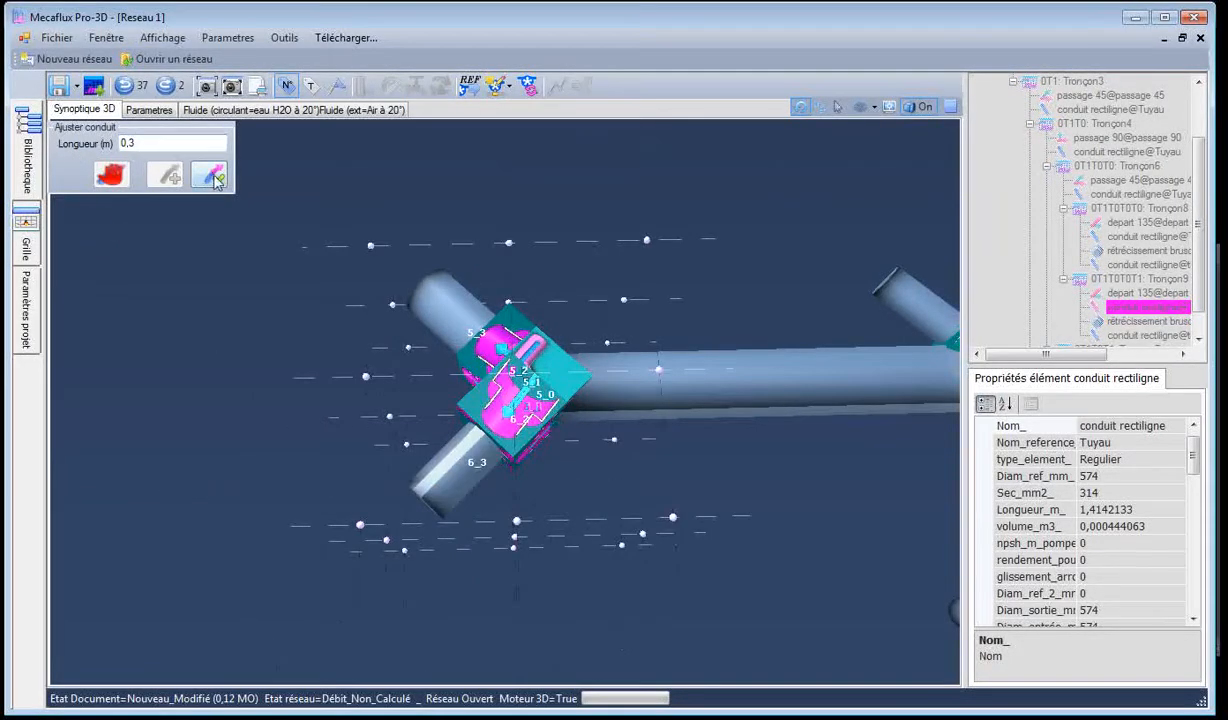
pyautogui.click(214, 177)
# Continue the network after conduit 5_3 with a 2 m conduit deviated 45°, ending at X -9,9192, Y 0,9192, altitude 0
pyautogui.click(440, 333)
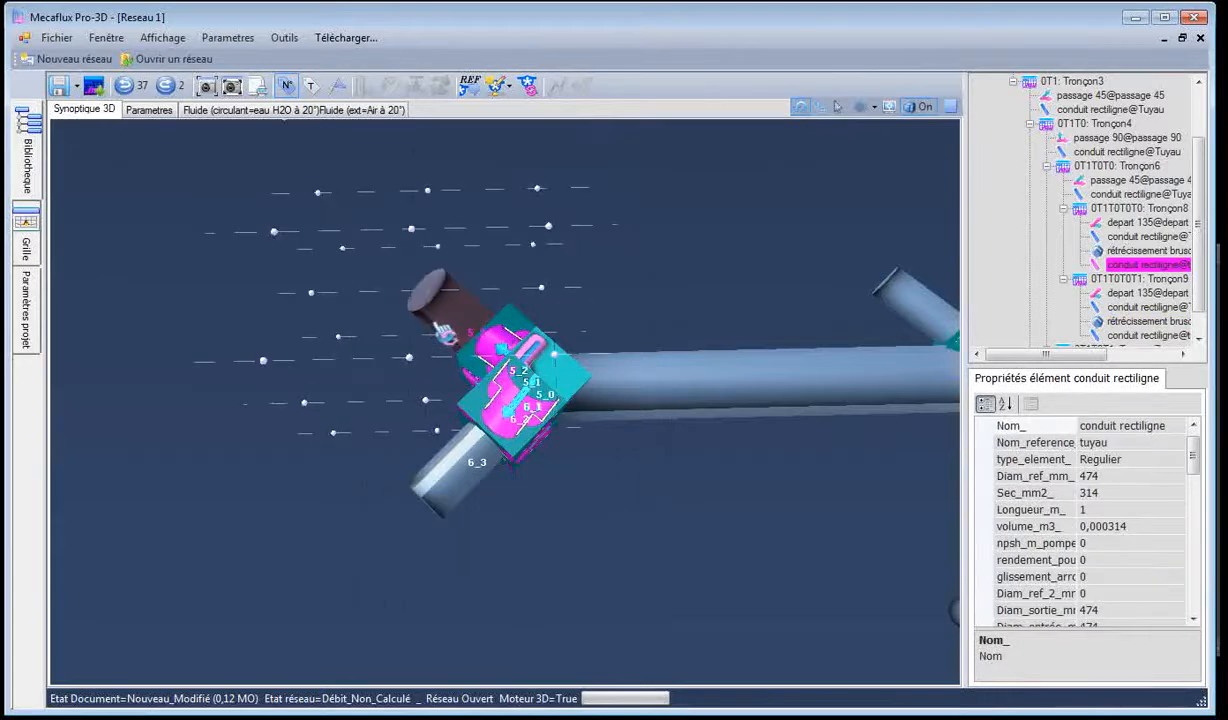
pyautogui.rightClick(440, 333)
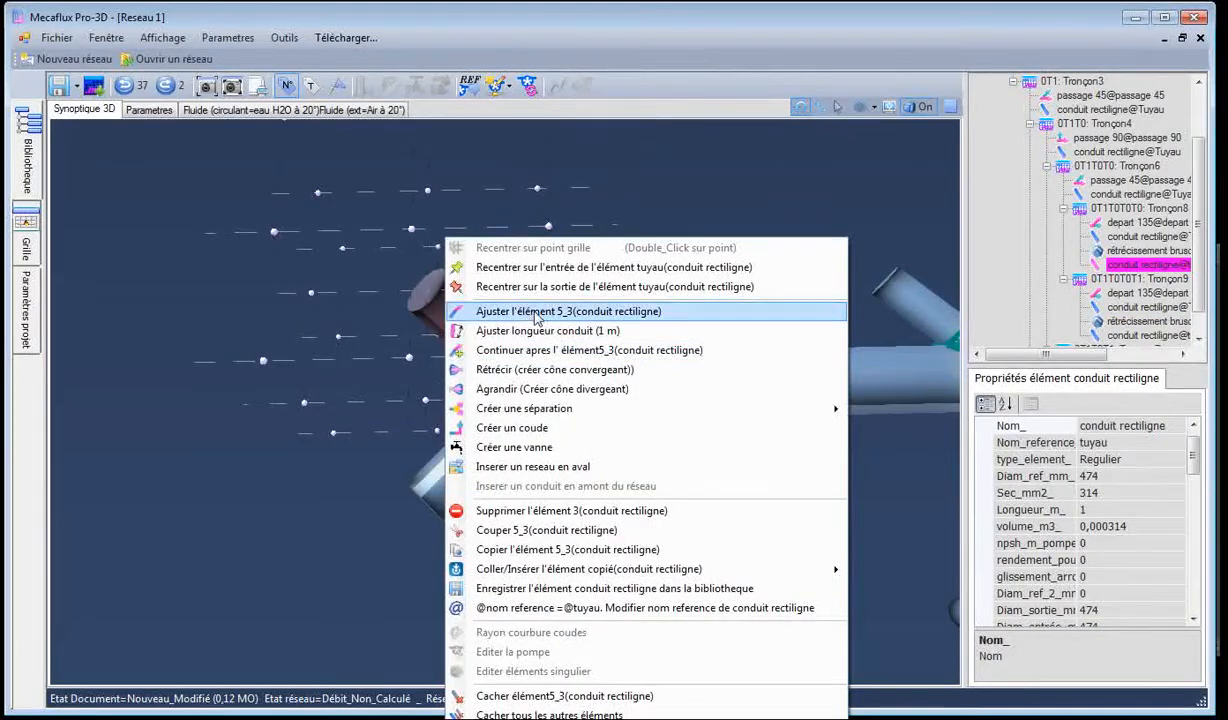
pyautogui.moveTo(505, 416)
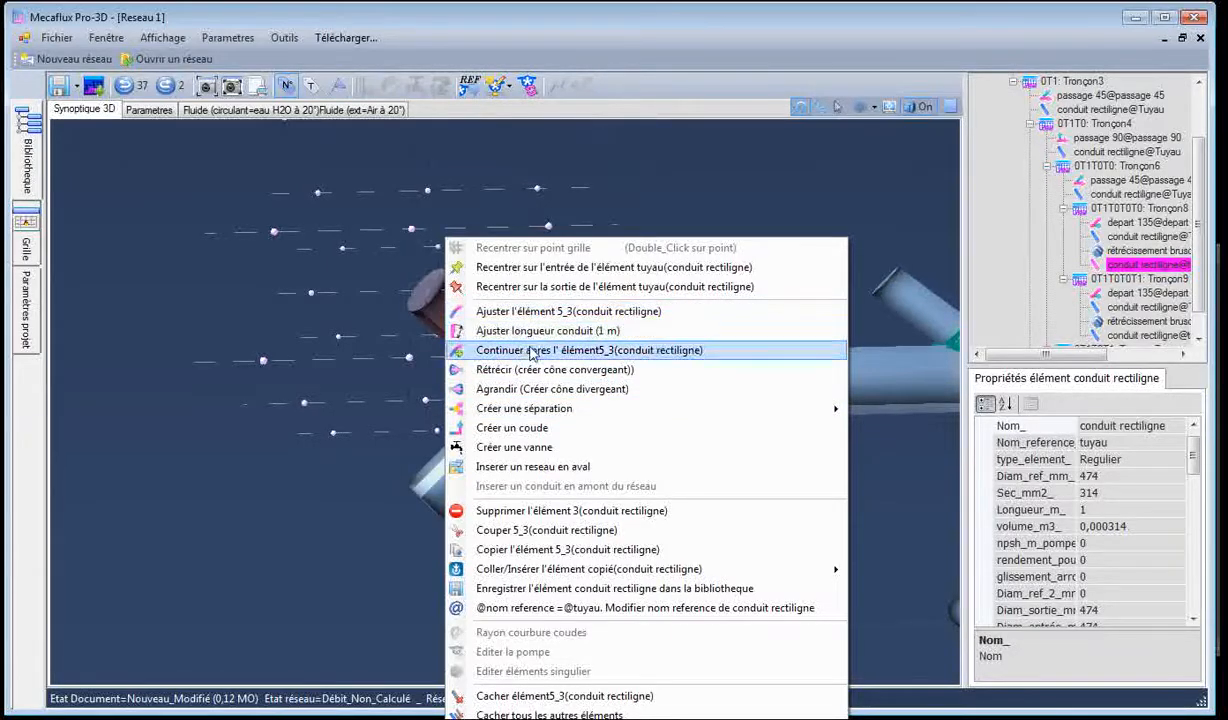
pyautogui.click(530, 350)
pyautogui.moveTo(385, 403); pyautogui.dragTo(502, 414)
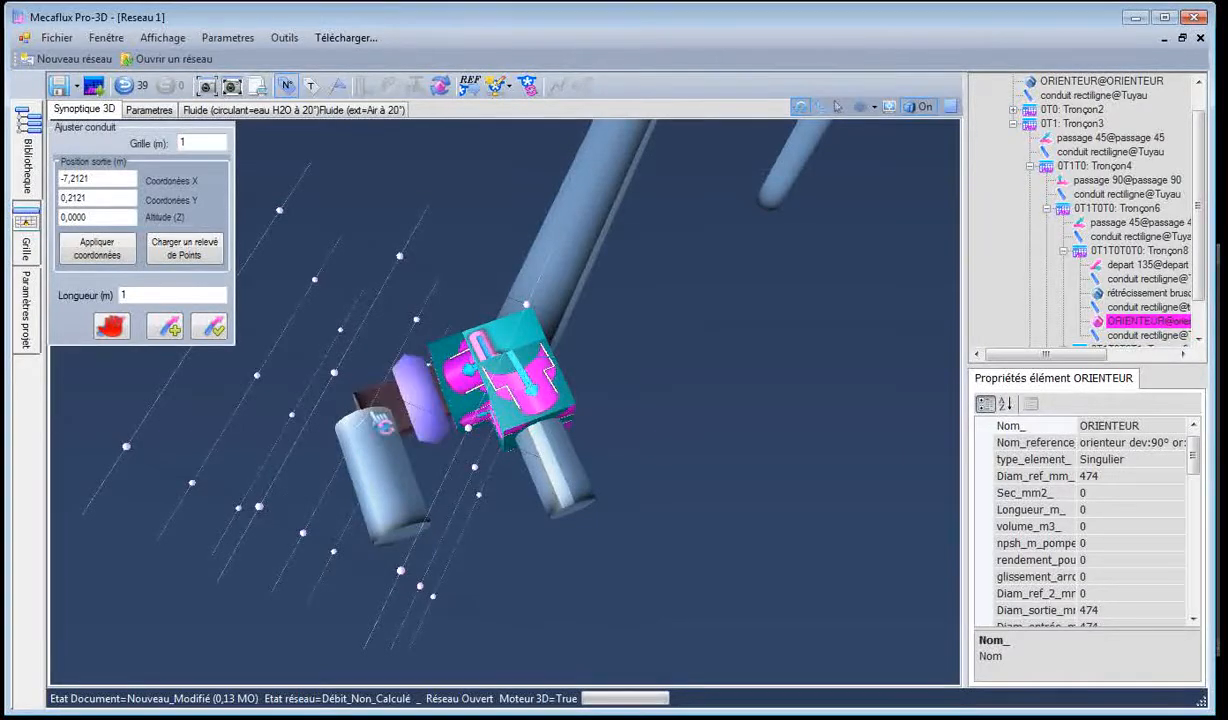
pyautogui.moveTo(302, 454); pyautogui.dragTo(303, 481)
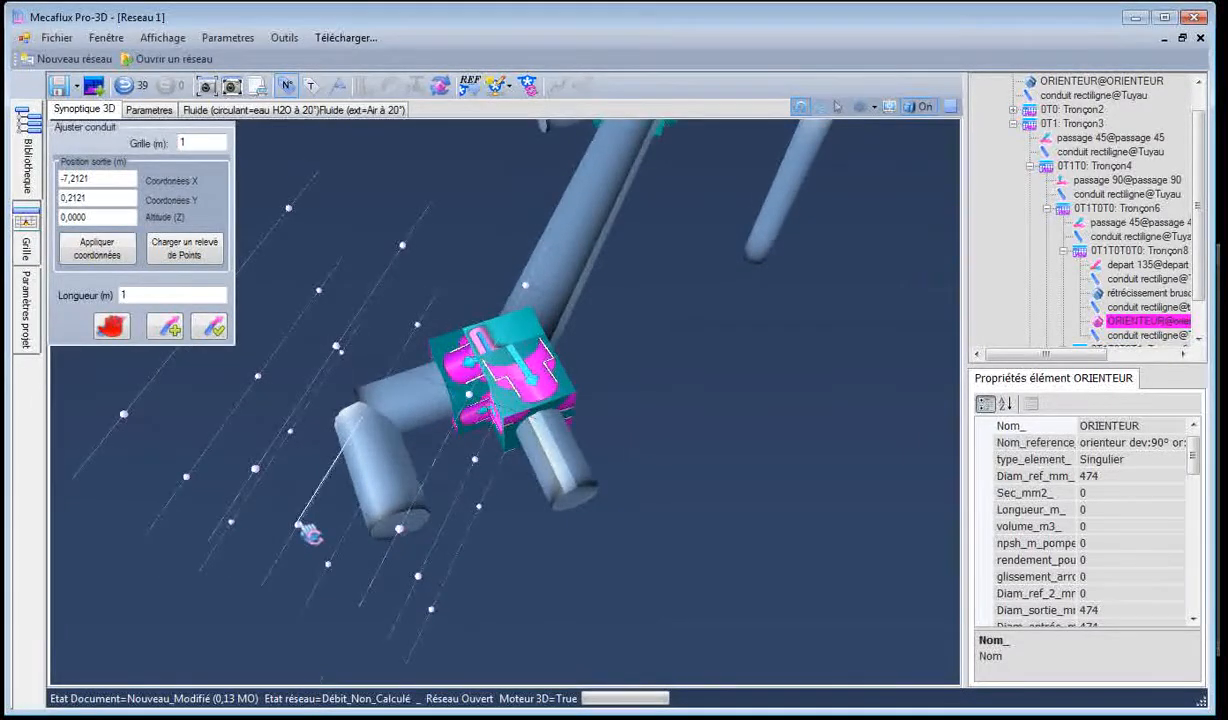
pyautogui.click(299, 526)
pyautogui.moveTo(263, 561); pyautogui.dragTo(260, 568)
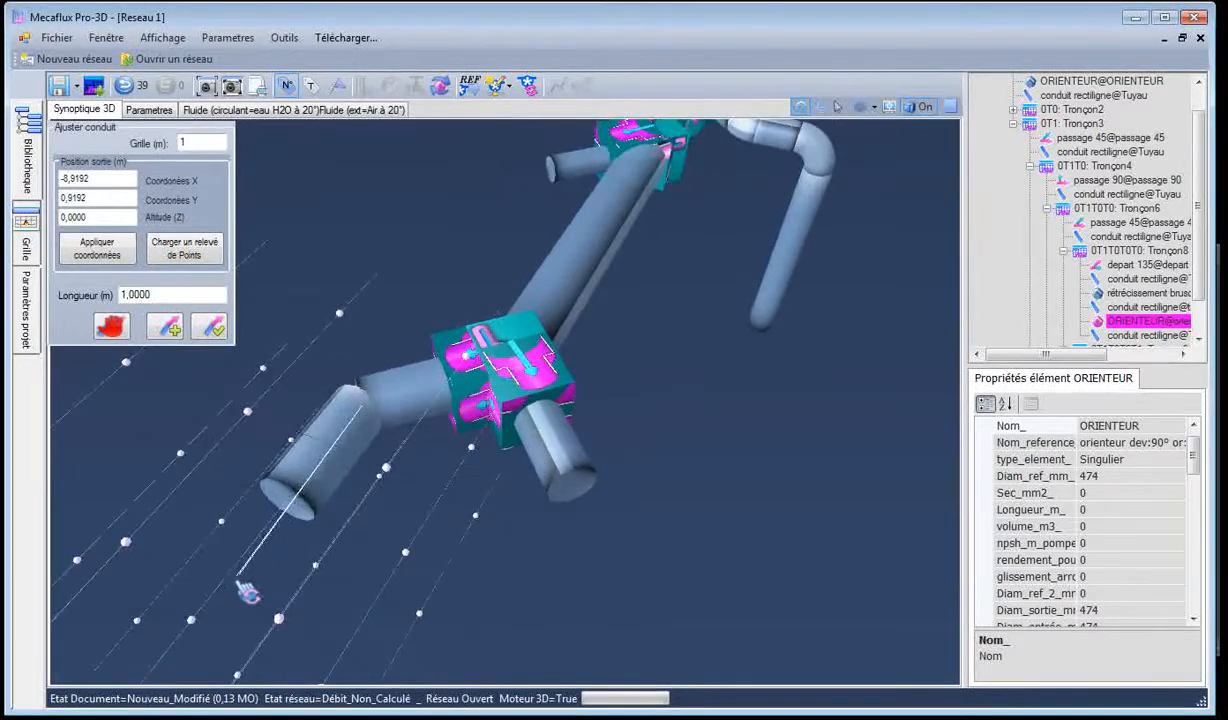
pyautogui.click(194, 621)
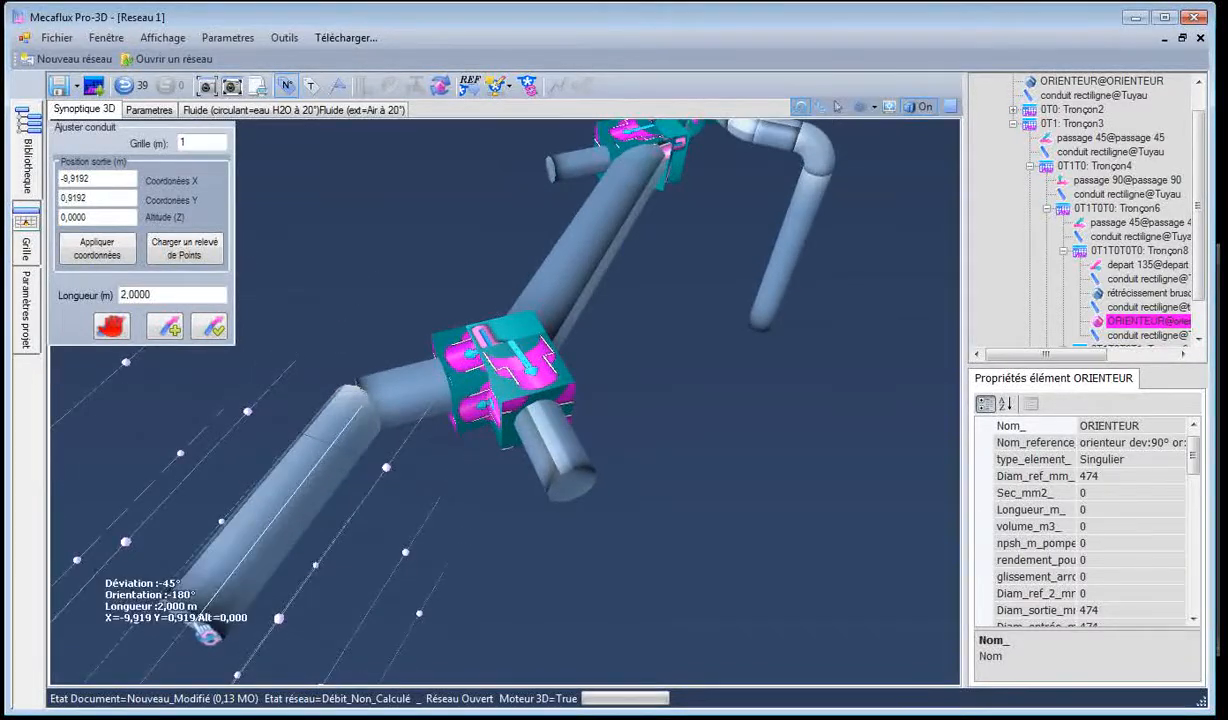
pyautogui.click(210, 326)
# Continue the network after conduit 6_3 with a 2 m conduit deviated 45°, ending at X -9,9192, Y -0,9192, altitude 0
pyautogui.moveTo(362, 262); pyautogui.dragTo(279, 255)
pyautogui.click(481, 490)
pyautogui.rightClick(490, 500)
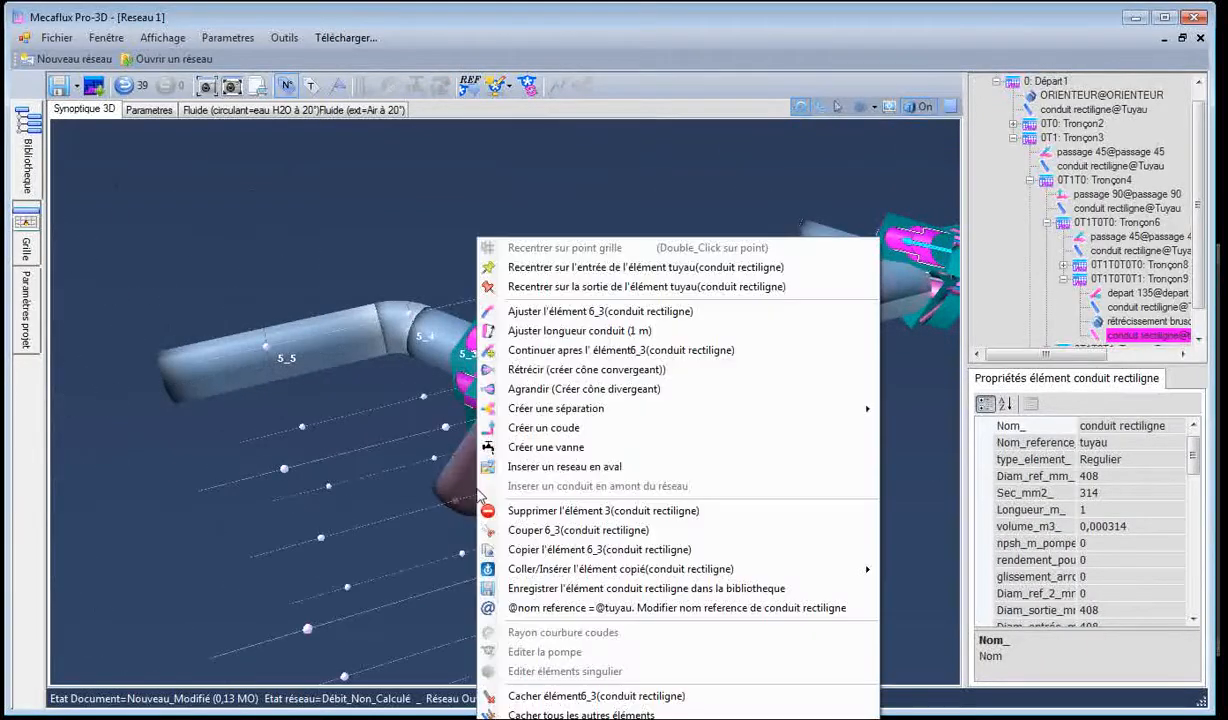
pyautogui.click(567, 362)
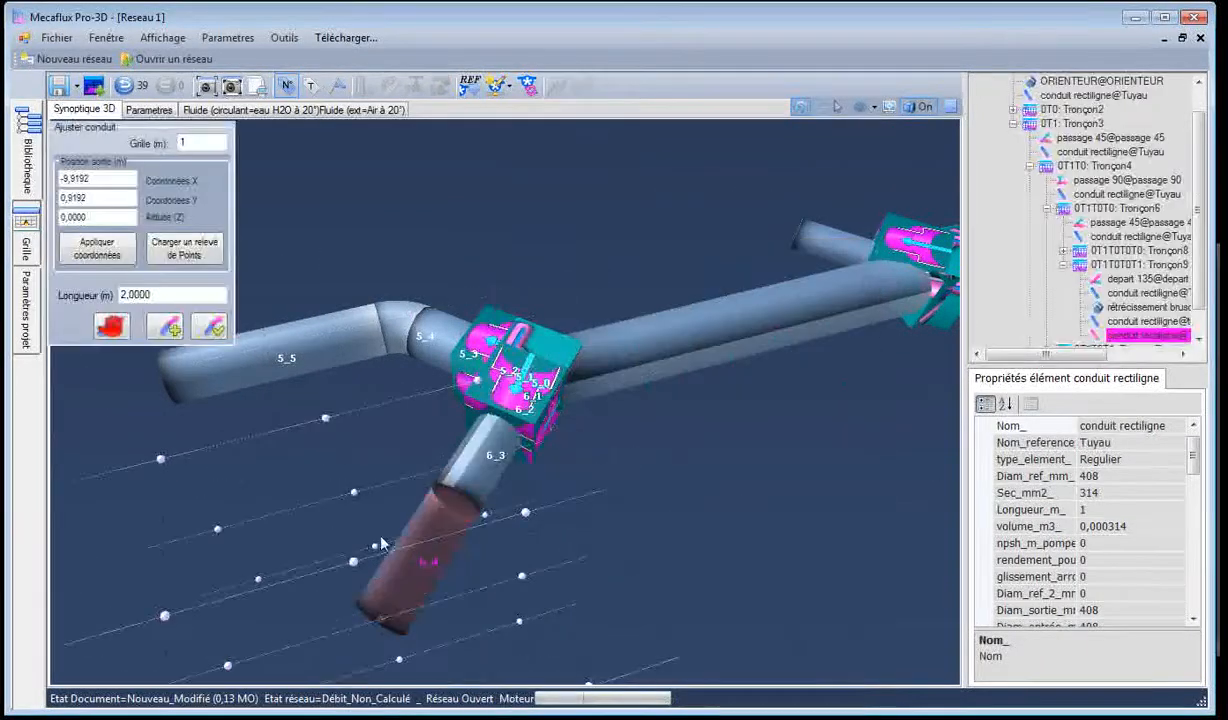
pyautogui.click(370, 525)
pyautogui.moveTo(370, 525); pyautogui.dragTo(323, 525)
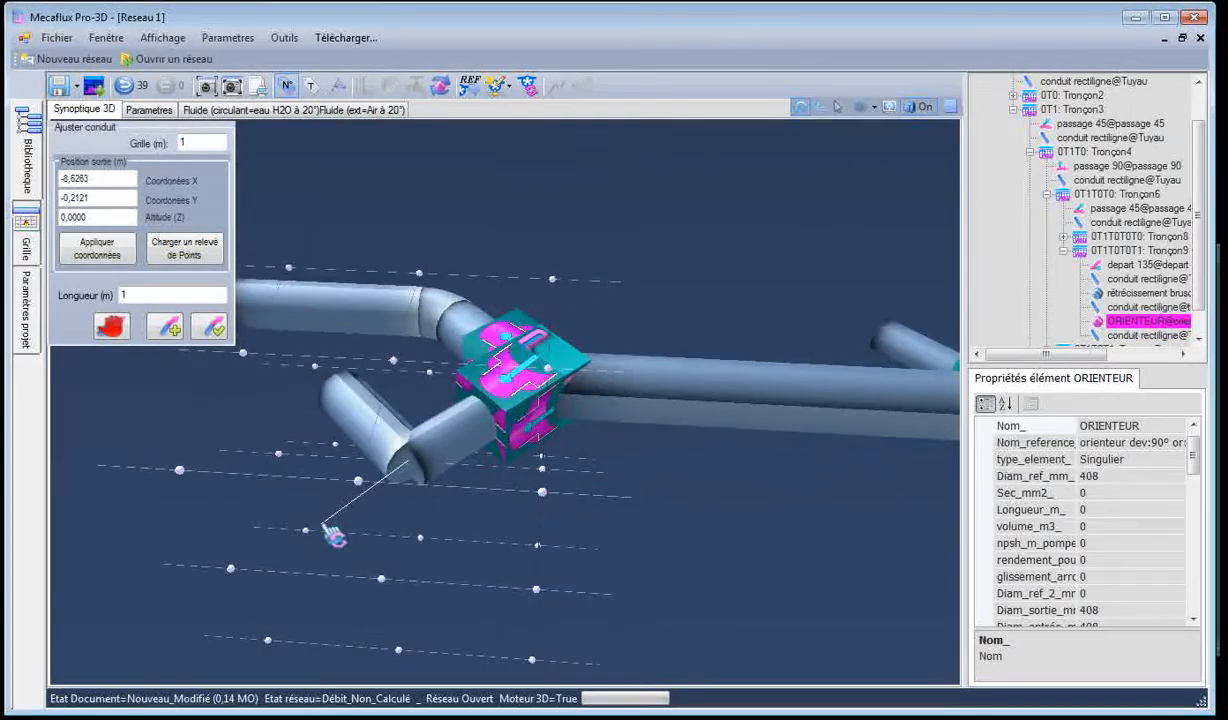
pyautogui.click(281, 459)
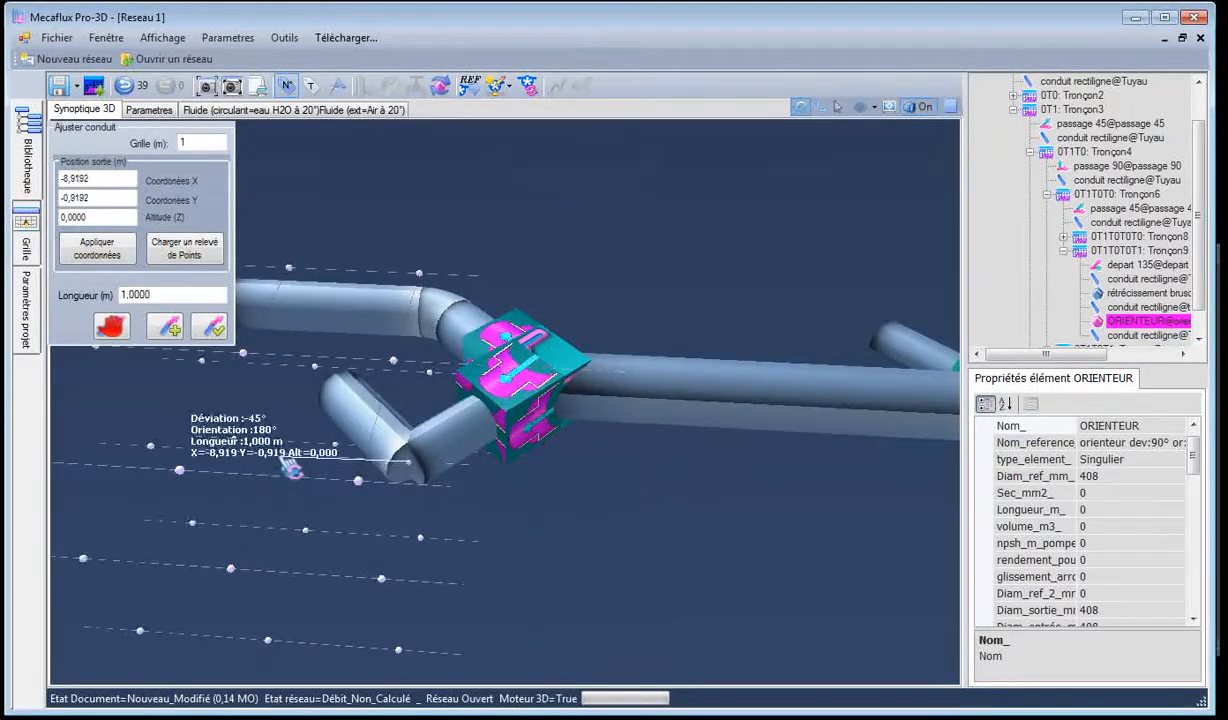
pyautogui.click(150, 447)
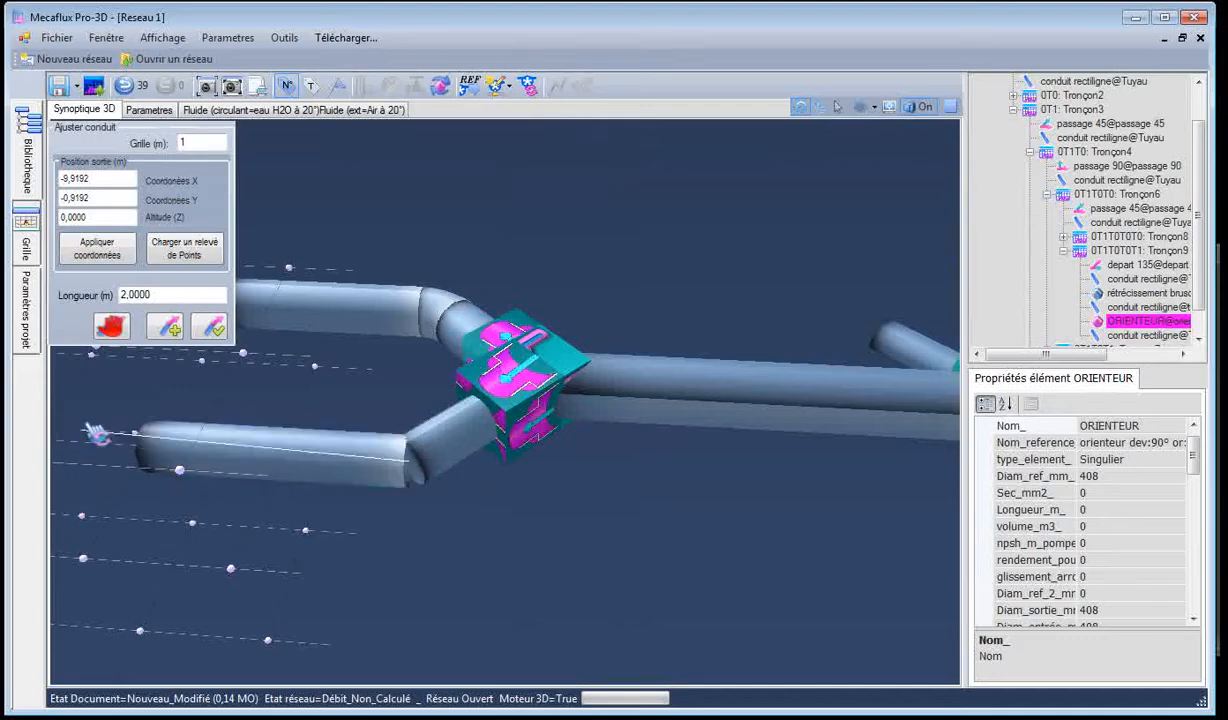
pyautogui.click(213, 328)
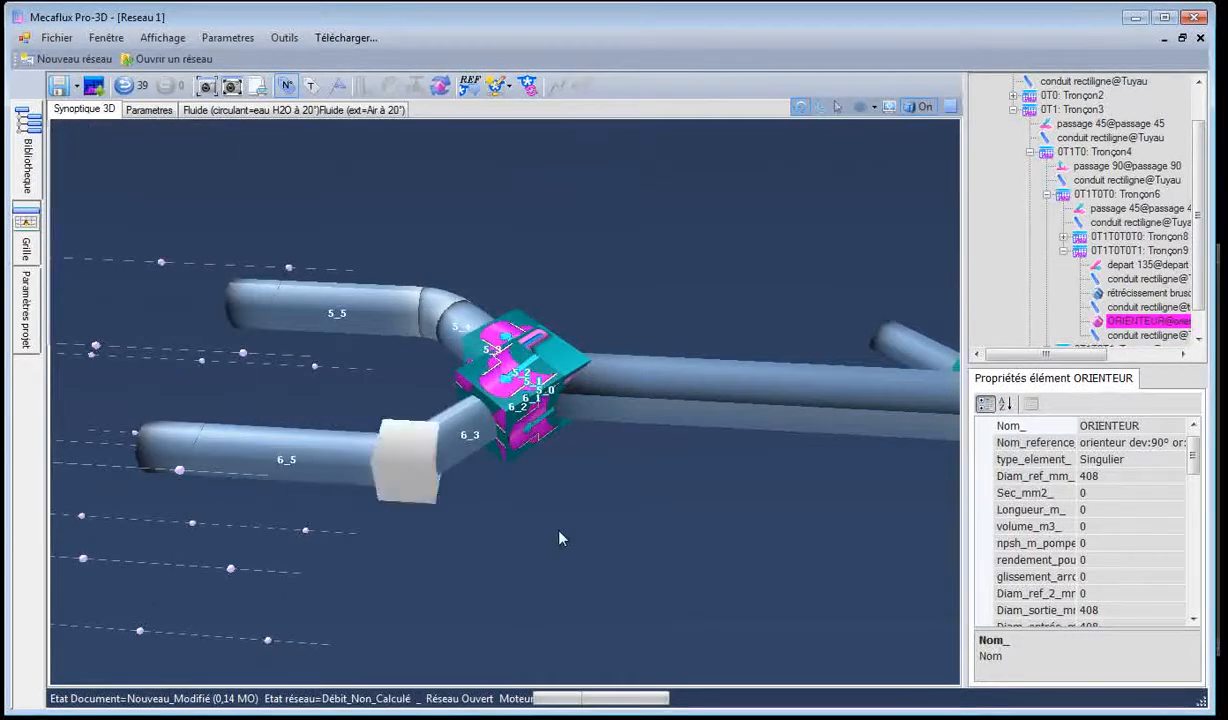
# Set the length of straight conduit 5_3, between the reduction and the rounded bend, to 0,3 m
pyautogui.moveTo(545, 524); pyautogui.dragTo(453, 350)
pyautogui.click(453, 349)
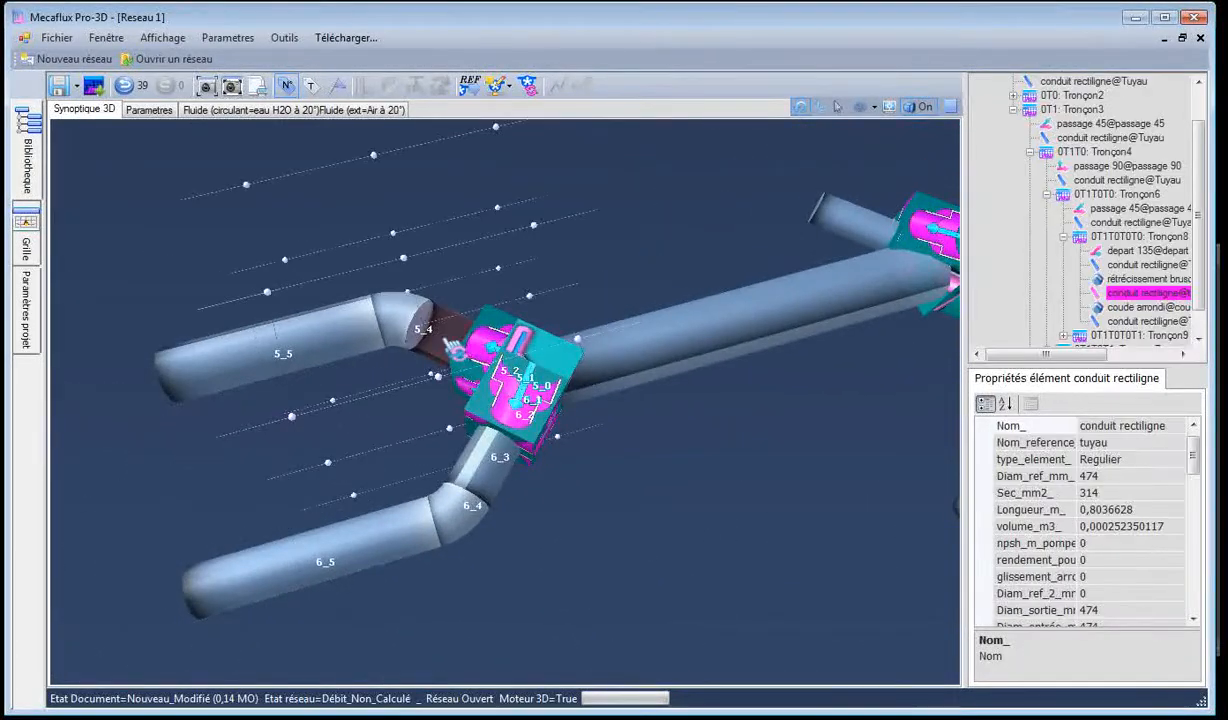
pyautogui.rightClick(453, 350)
pyautogui.click(507, 330)
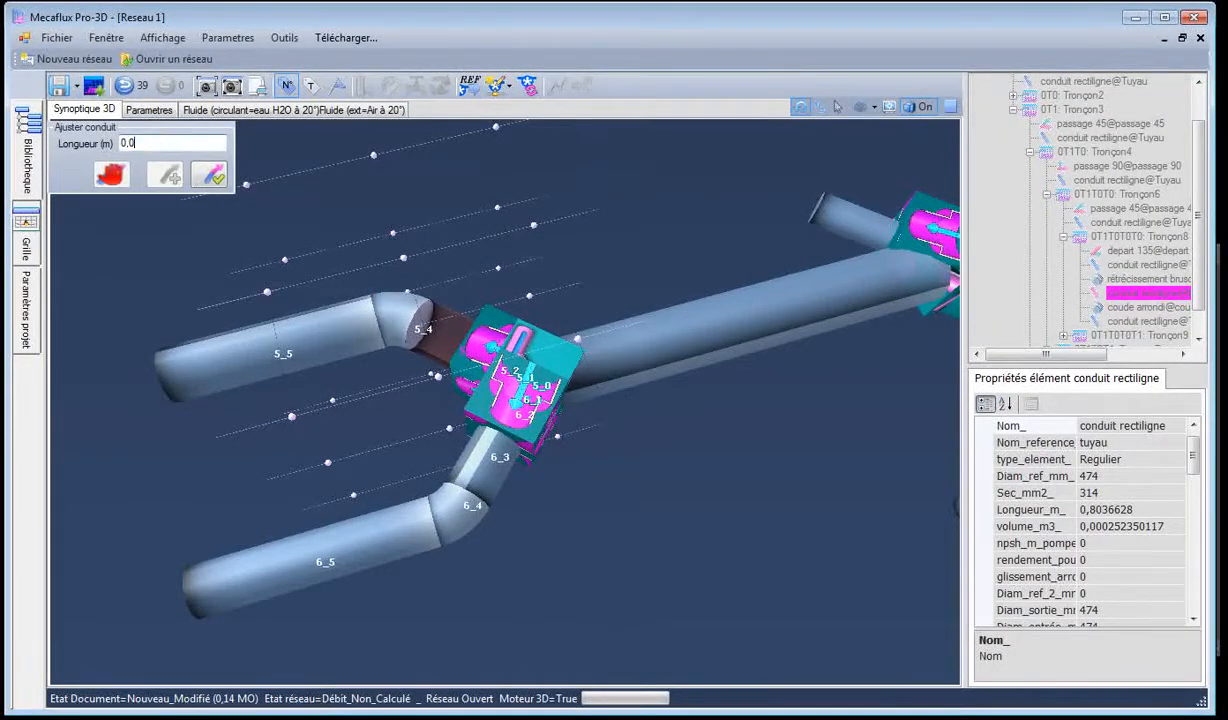
pyautogui.write(',')
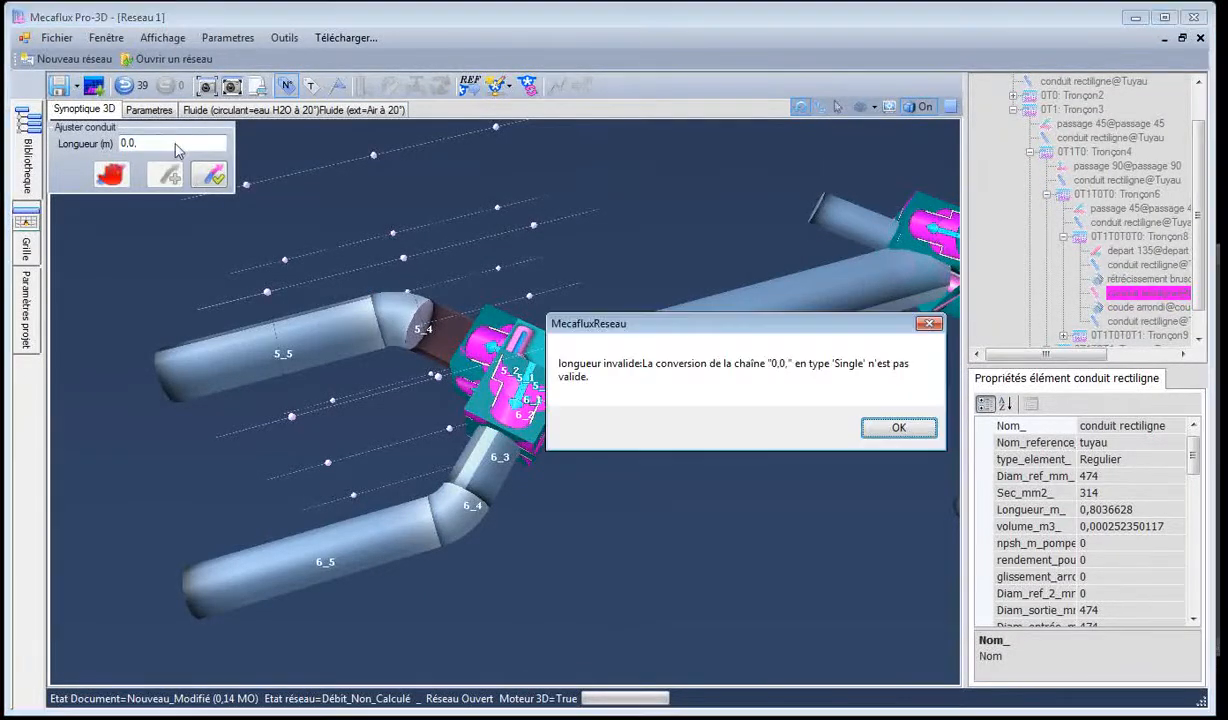
pyautogui.click(877, 430)
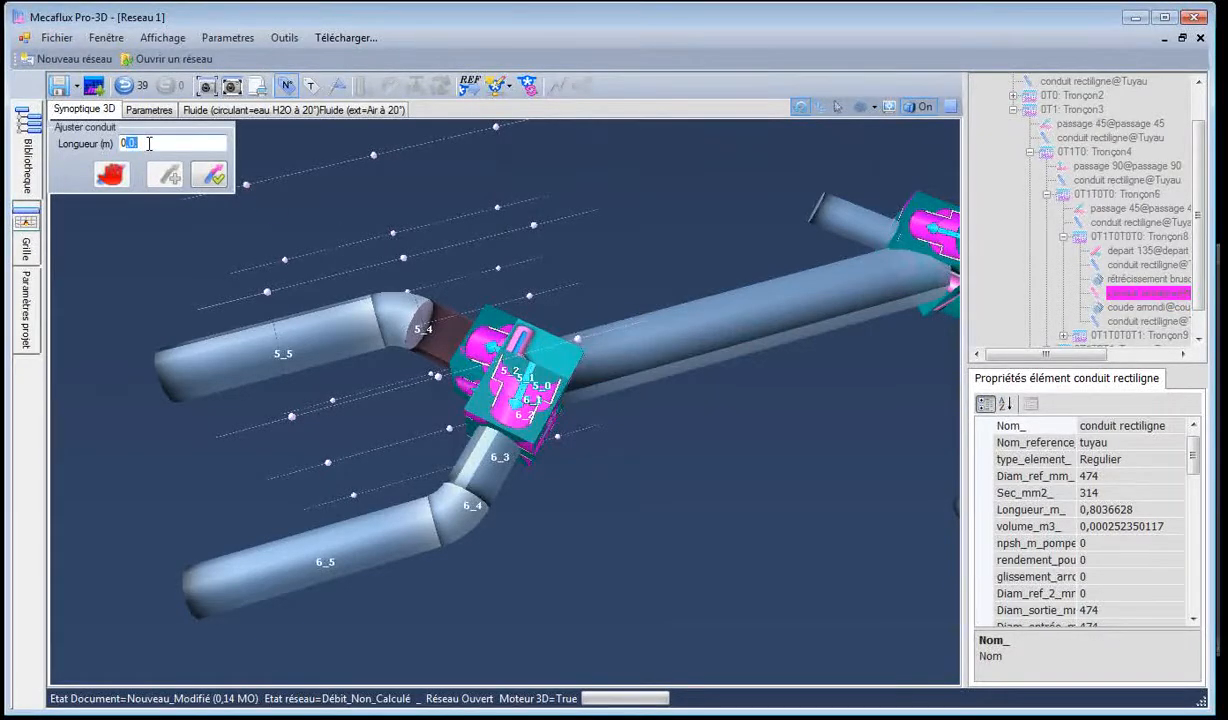
pyautogui.write('03')
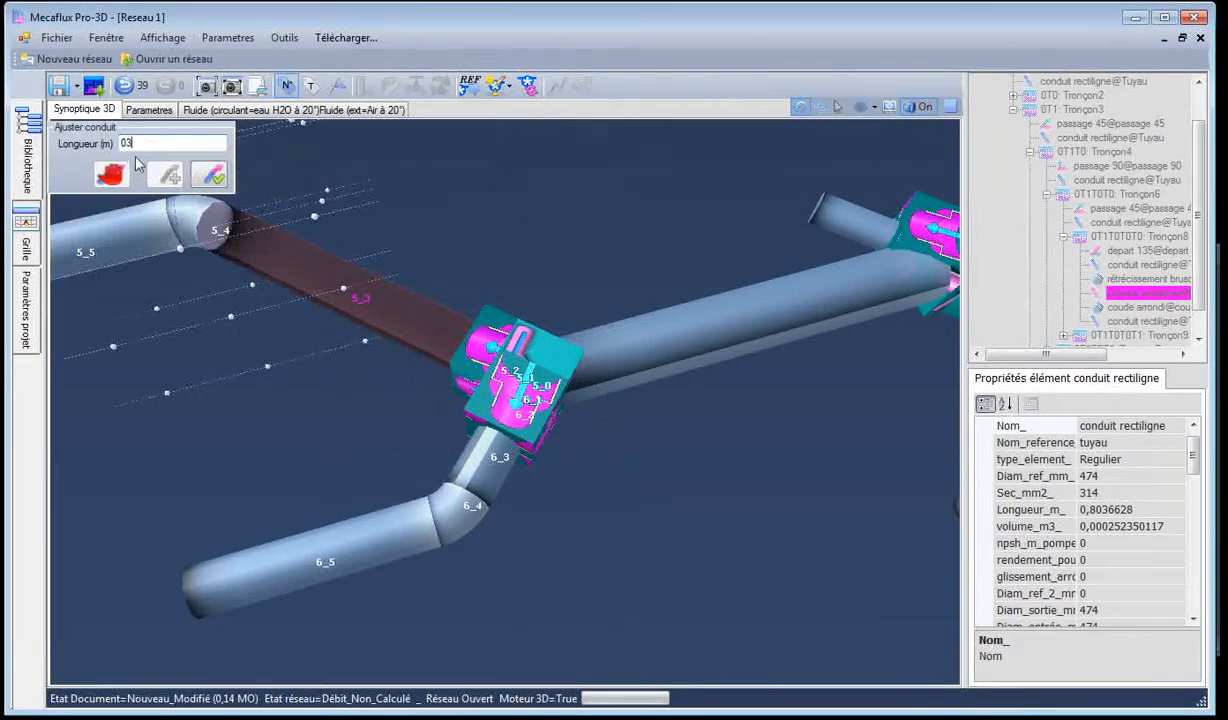
pyautogui.write('0,3')
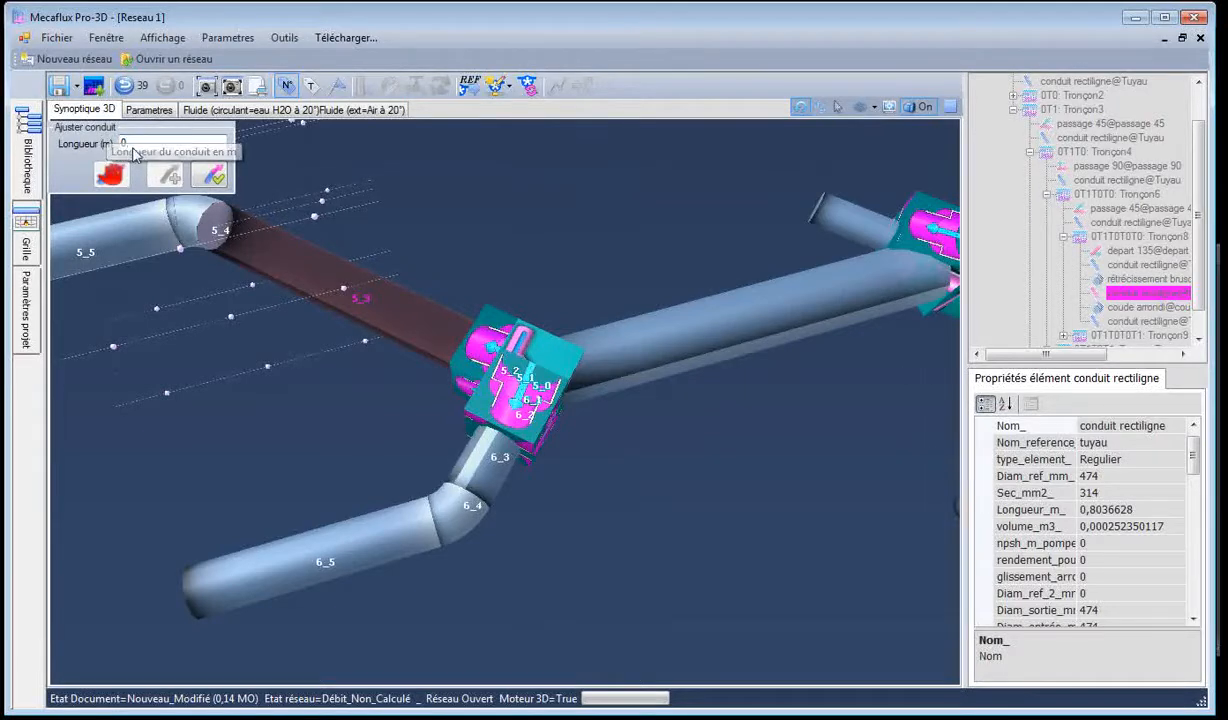
pyautogui.click(212, 178)
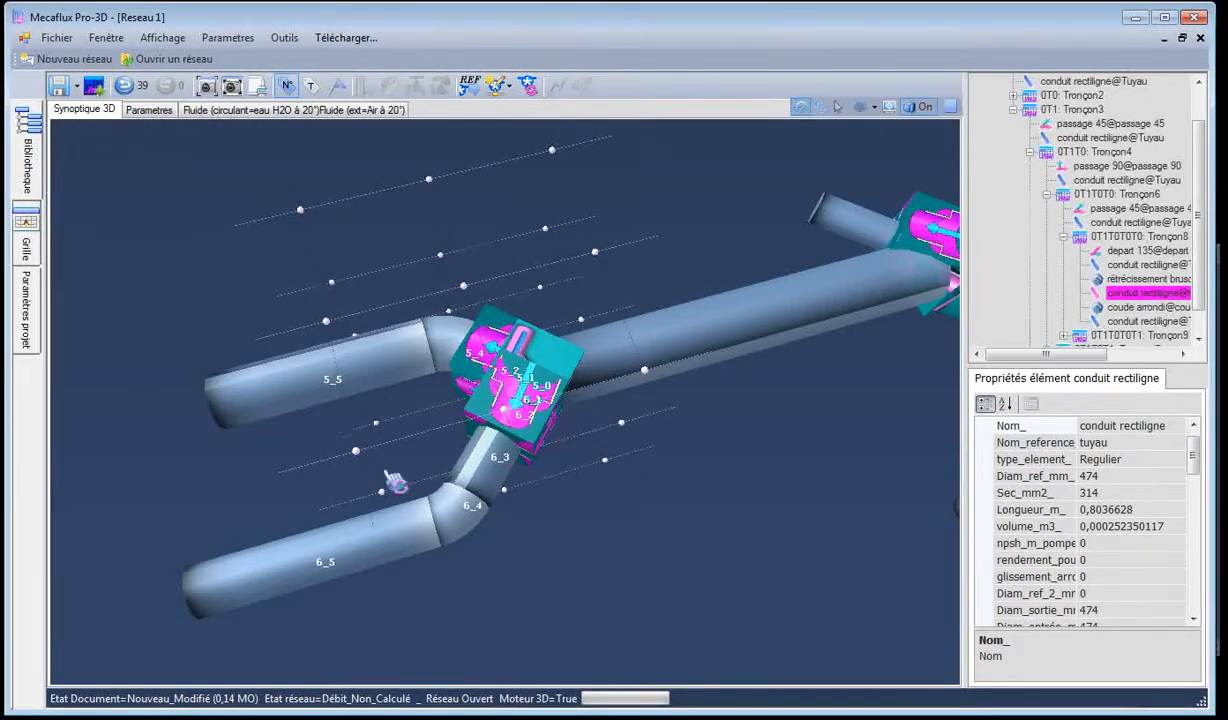
# Set the length of straight conduit 6_3, before the rounded bend 6_4, to 0,3 m
pyautogui.click(494, 482)
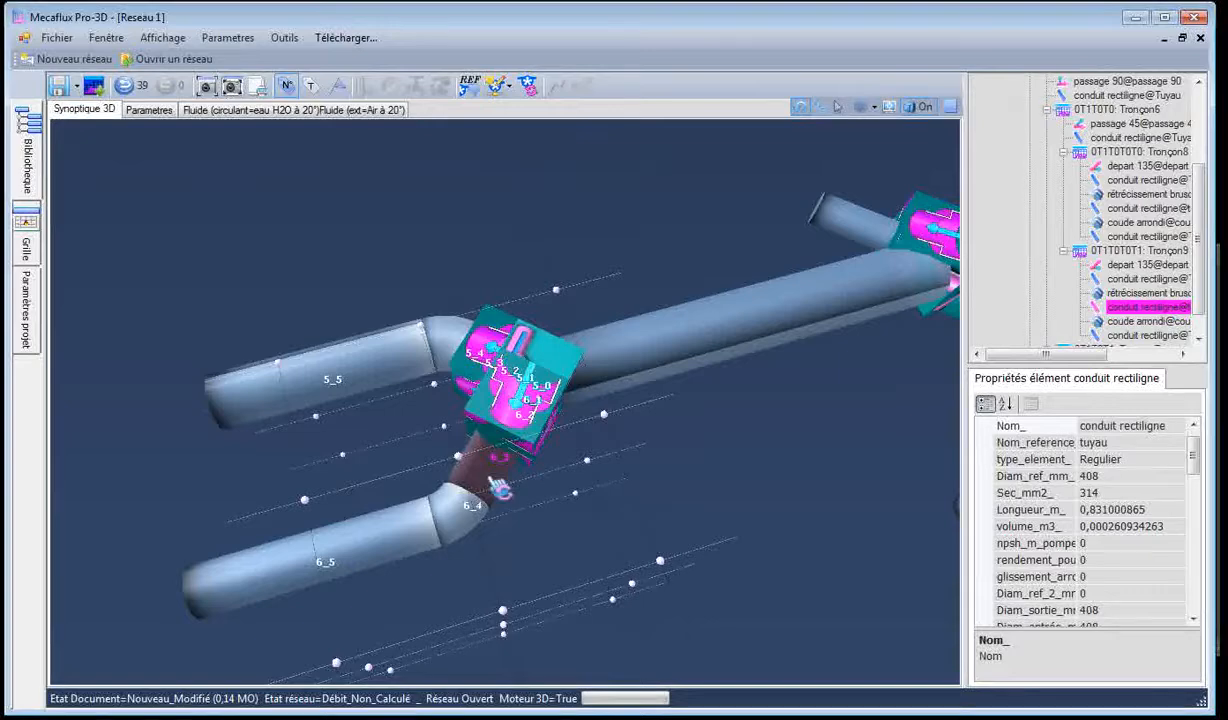
pyautogui.rightClick(495, 485)
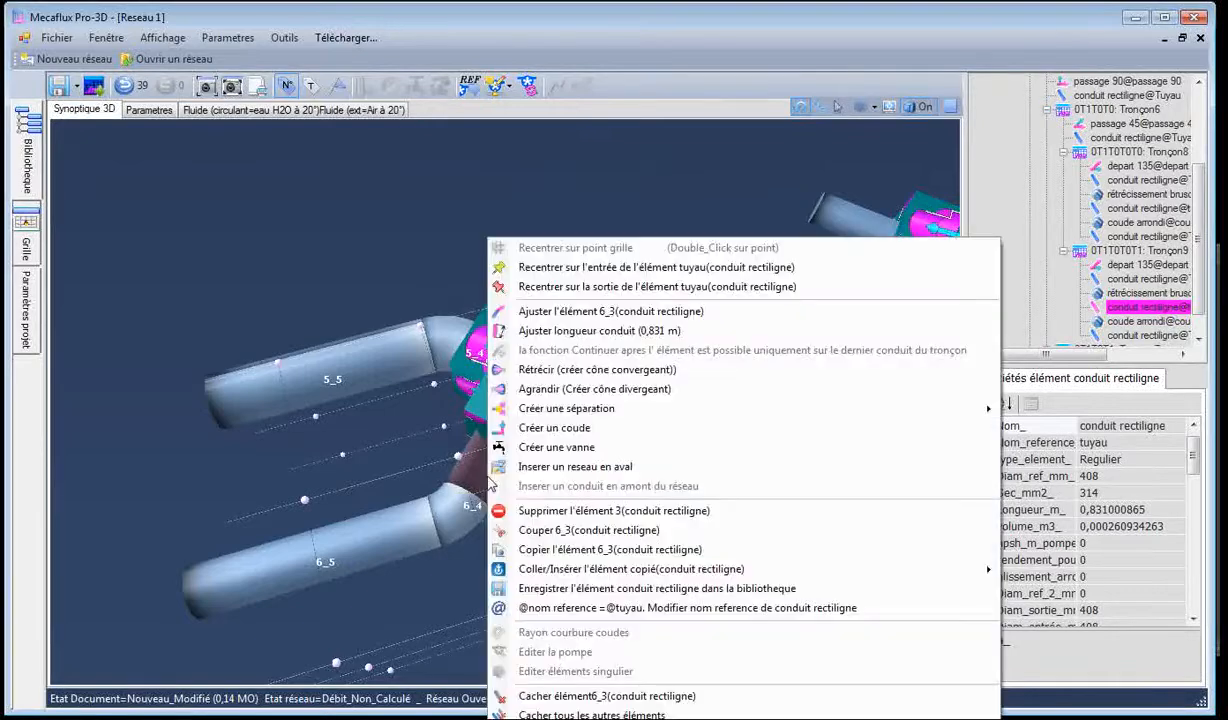
pyautogui.click(559, 340)
pyautogui.doubleClick(172, 143)
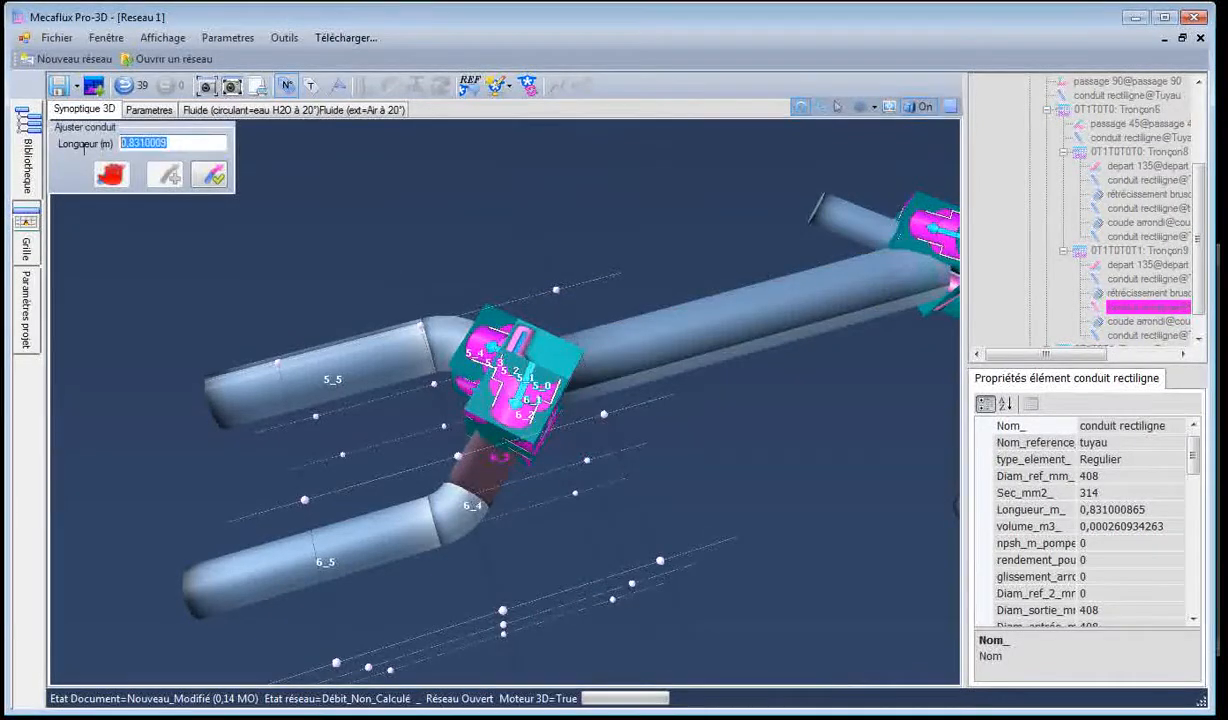
pyautogui.write('0,3')
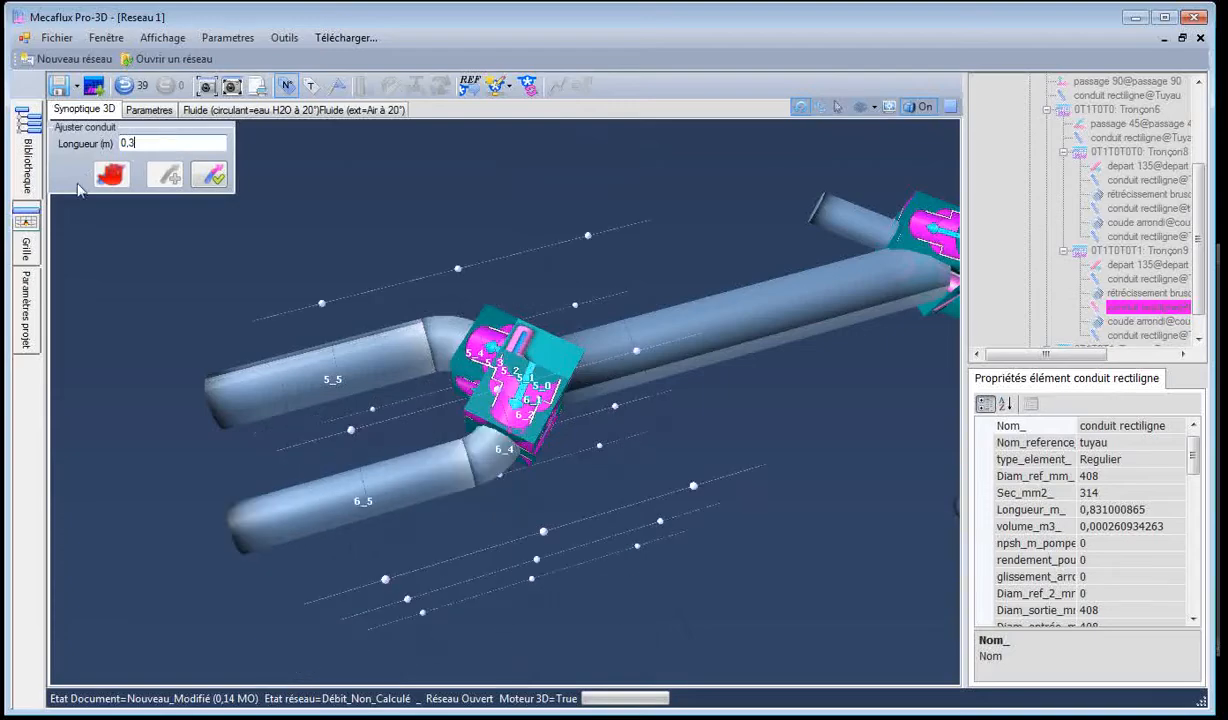
pyautogui.click(205, 185)
# Check the duct plan and insert a 30° converging cone with a 355 mm outlet diameter after conduit 5_5
pyautogui.moveTo(385, 404); pyautogui.dragTo(385, 370)
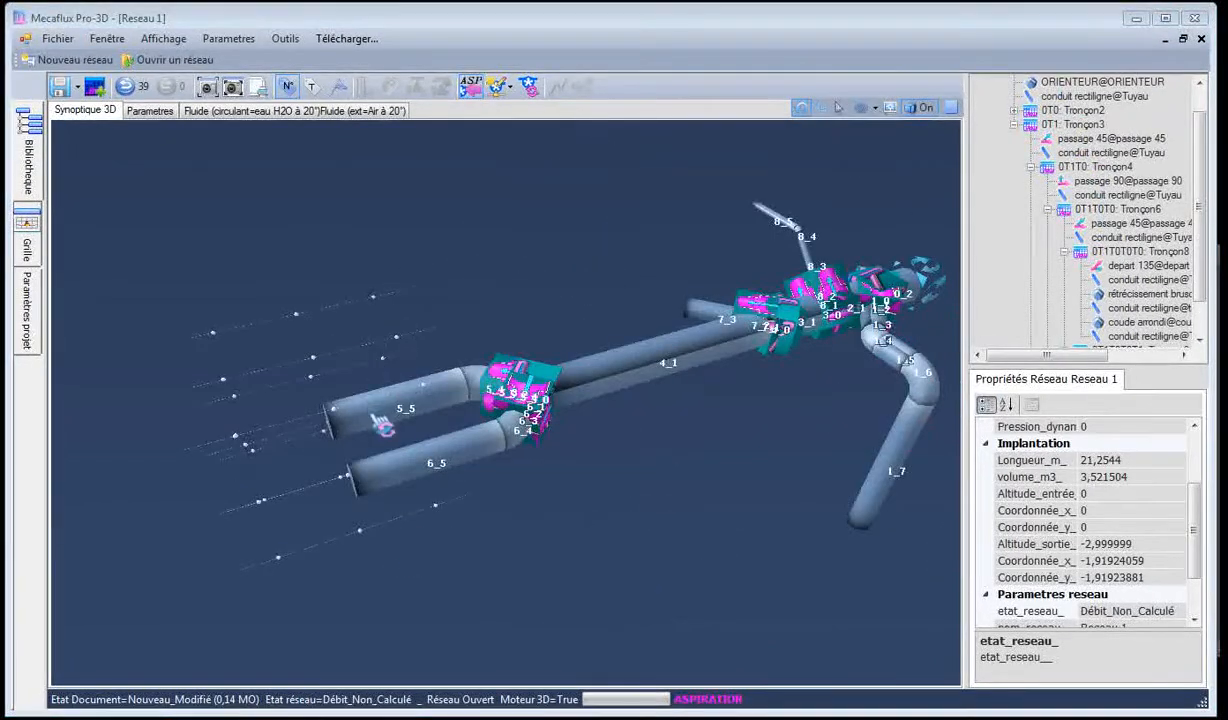
pyautogui.click(378, 405)
pyautogui.hotkey('alt', 'Tab')
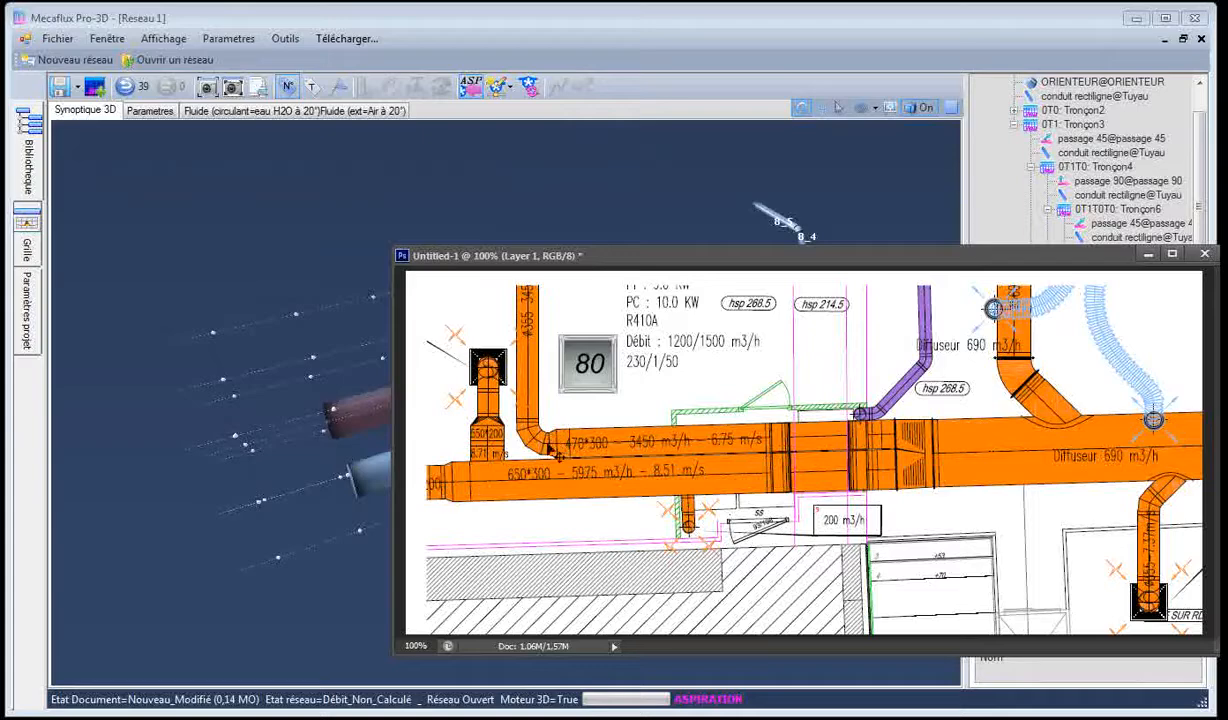
pyautogui.click(304, 286)
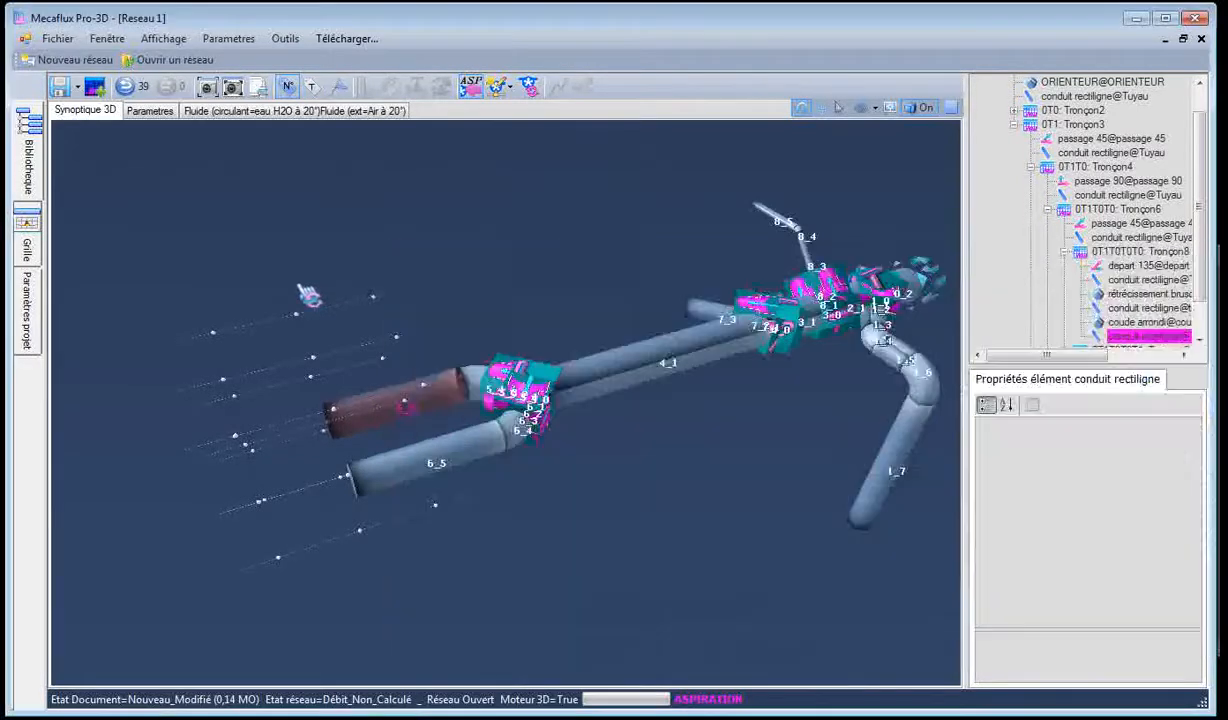
pyautogui.click(359, 412)
pyautogui.rightClick(359, 412)
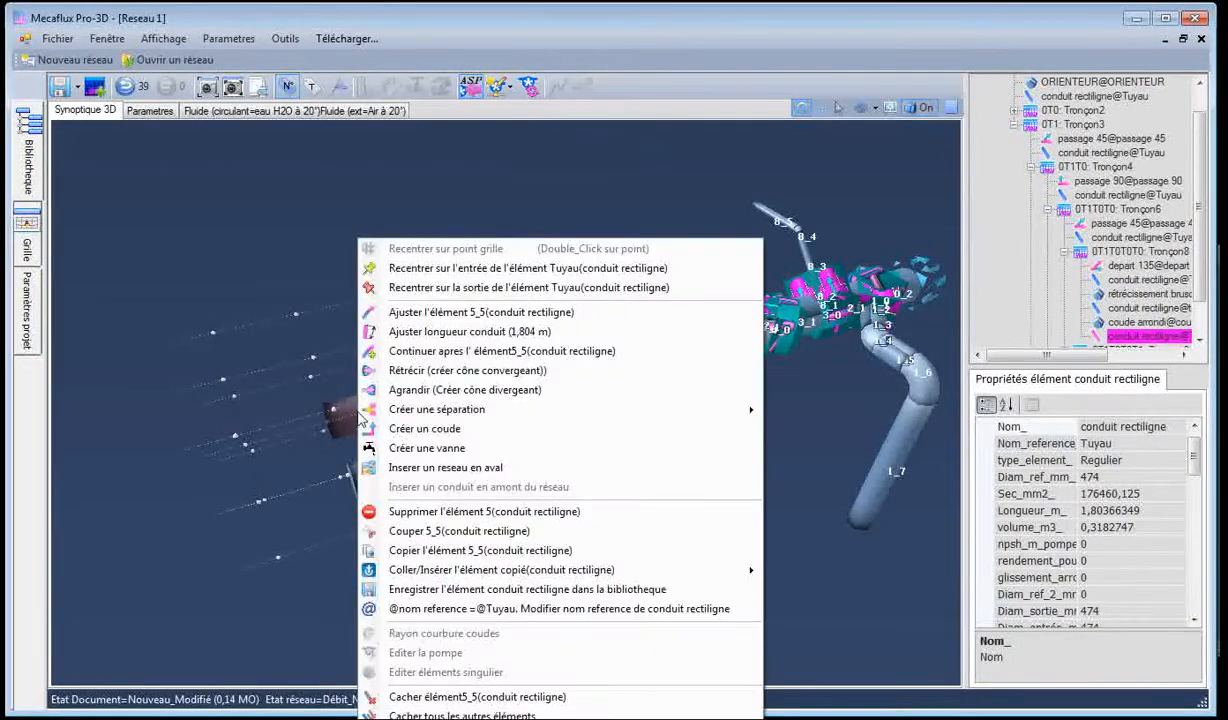
pyautogui.click(428, 372)
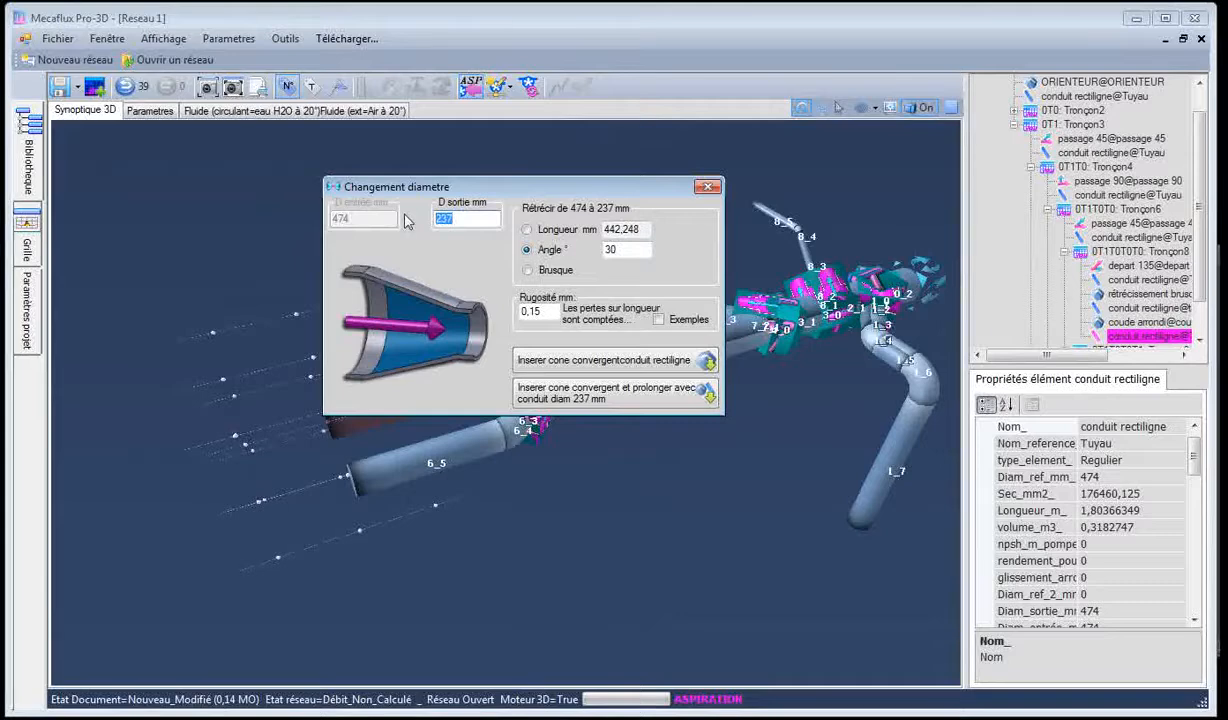
pyautogui.write('355')
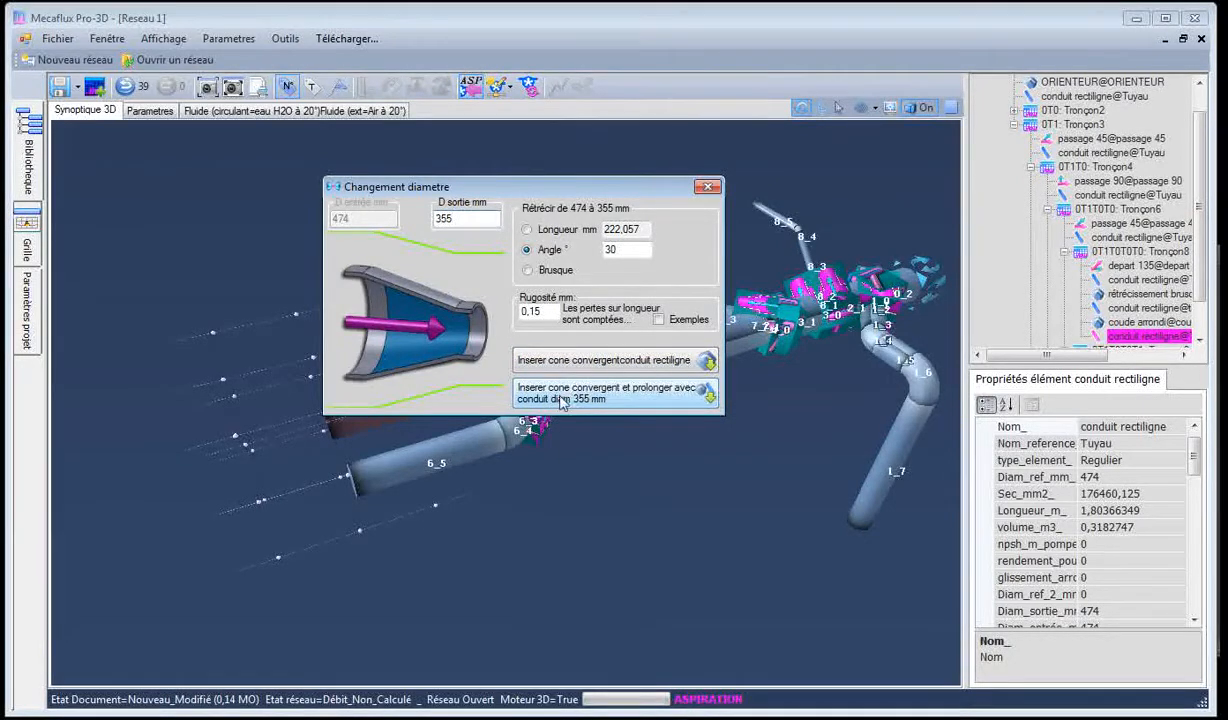
pyautogui.click(572, 366)
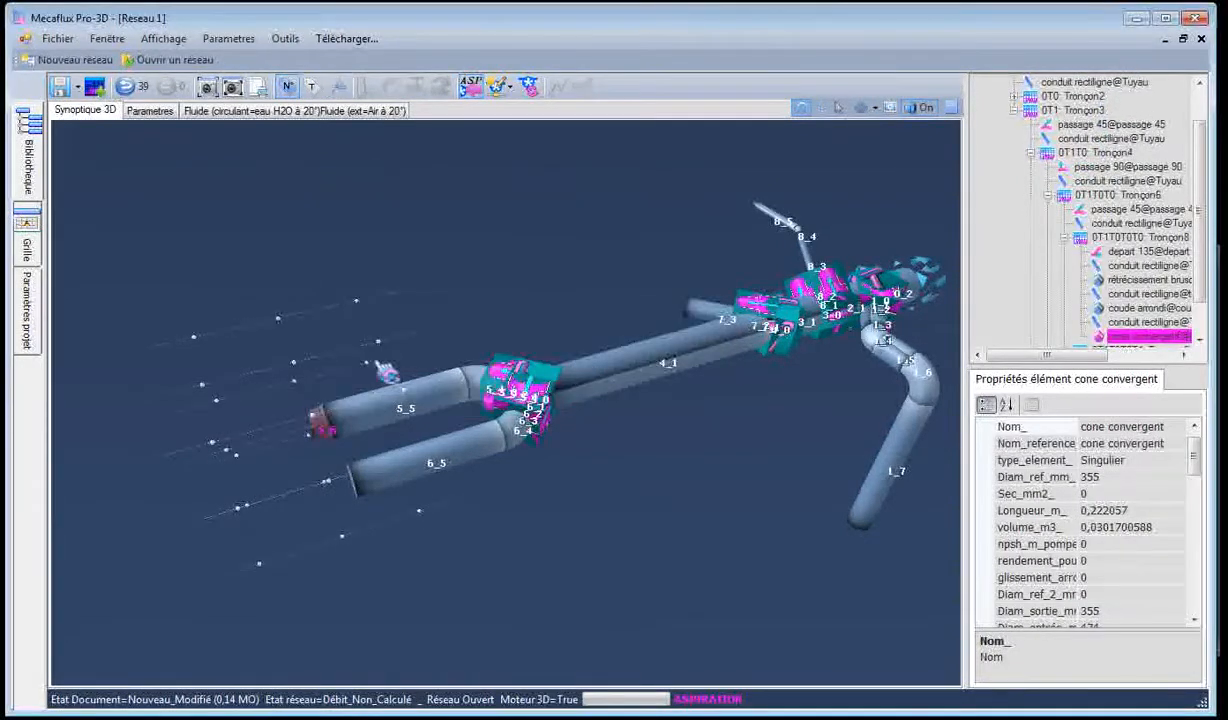
# Continue the network after cone 5_6 with a 1 m conduit ending at X -9,7852, Y 1,5631, altitude 0
pyautogui.moveTo(272, 414); pyautogui.dragTo(243, 426)
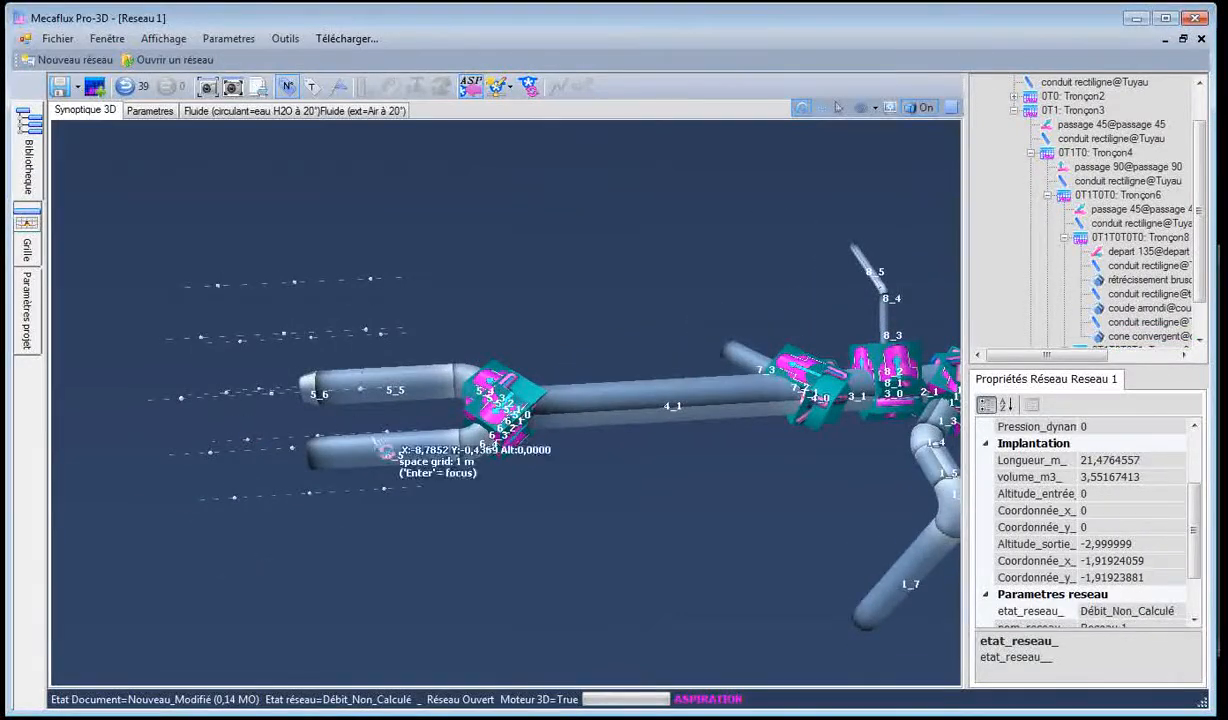
pyautogui.click(318, 396)
pyautogui.rightClick(313, 392)
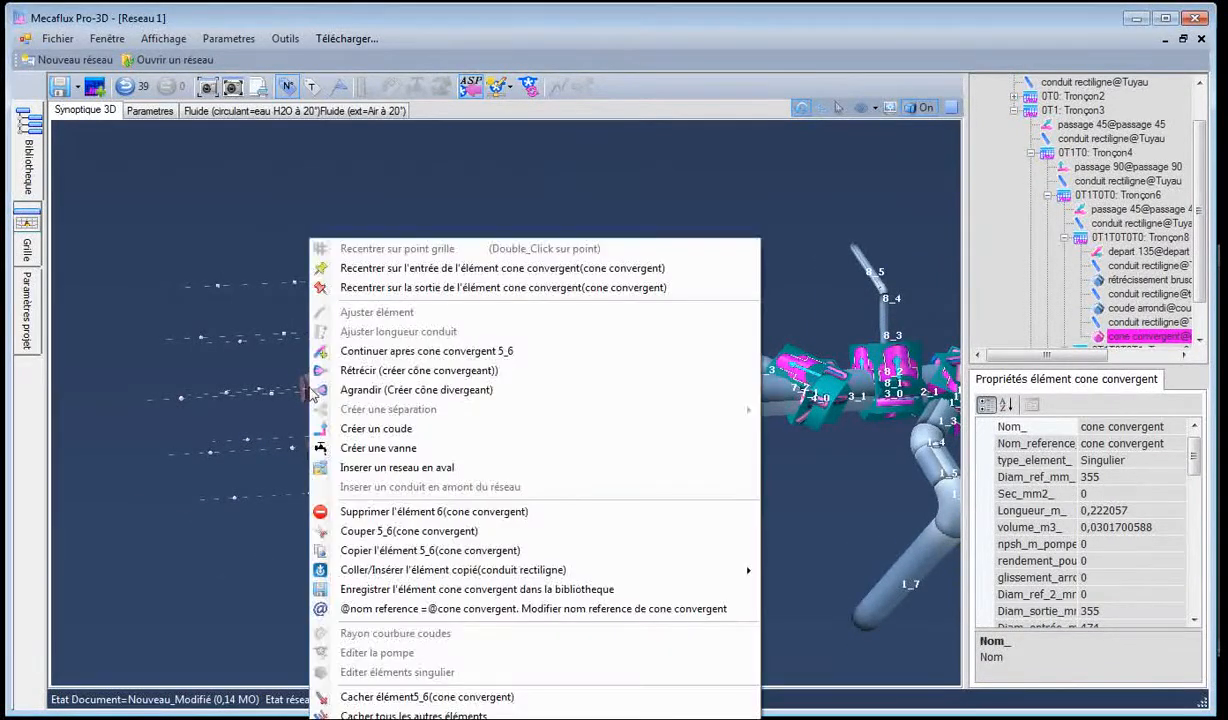
pyautogui.click(363, 351)
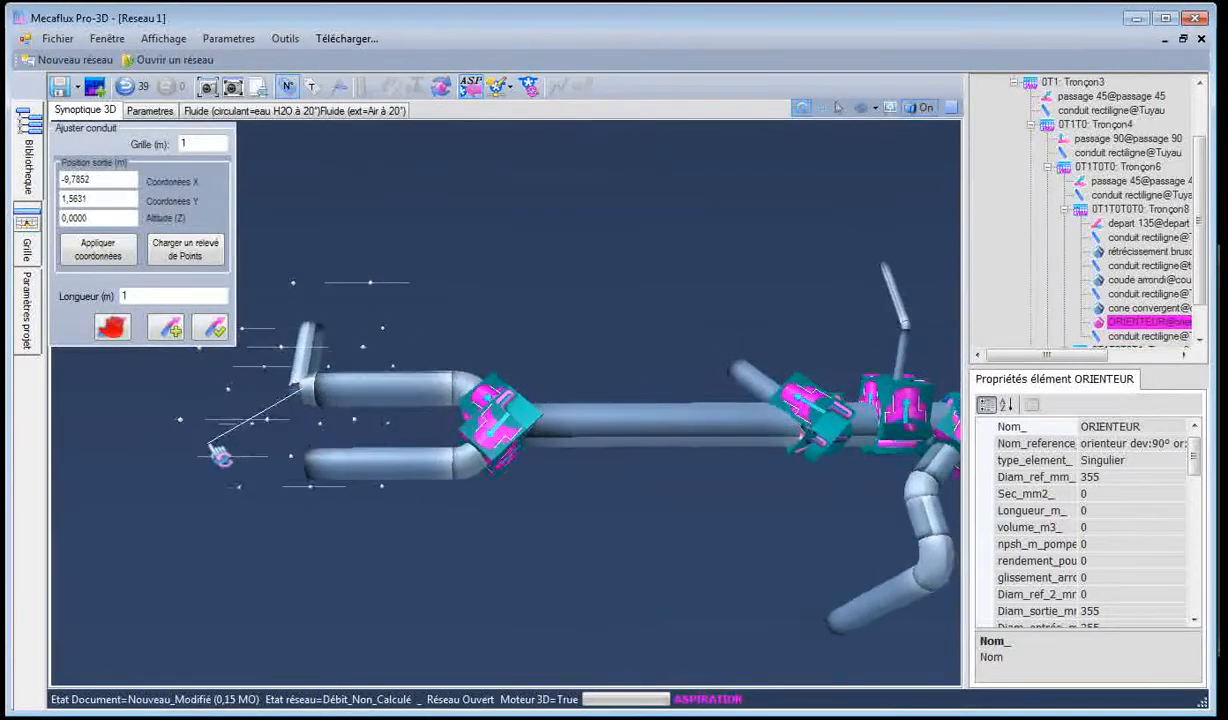
pyautogui.moveTo(211, 446); pyautogui.dragTo(260, 429, button='middle')
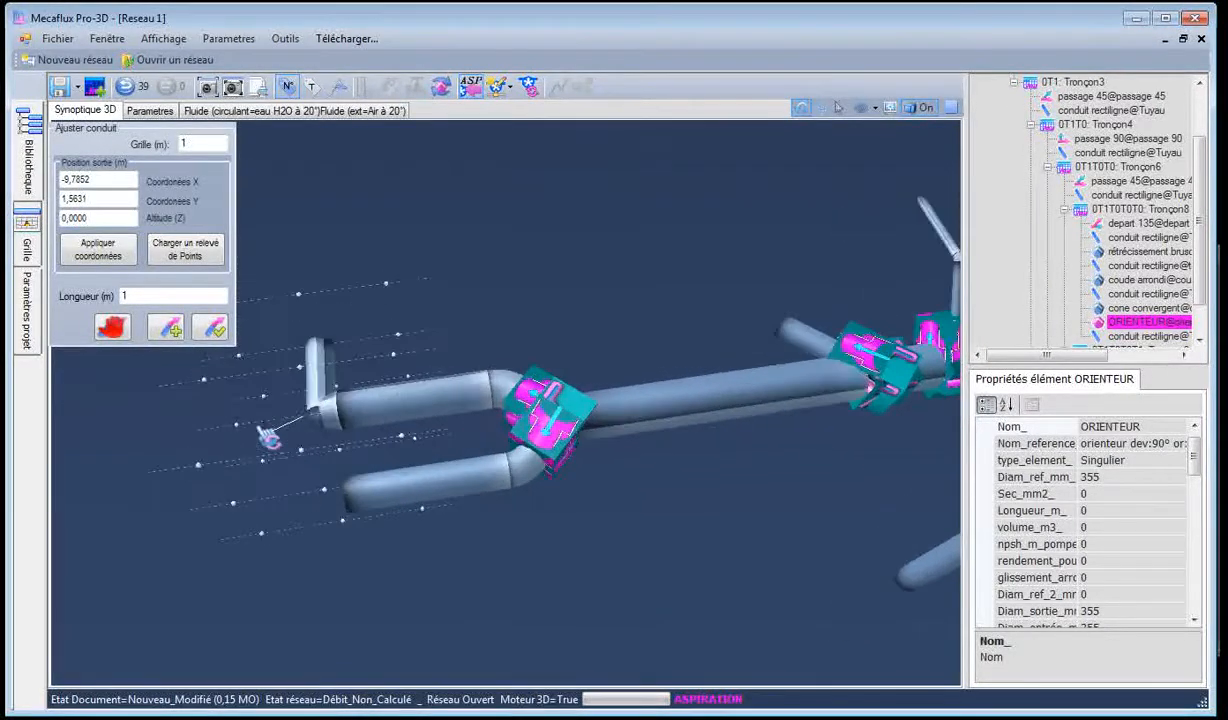
pyautogui.scroll(2, 266, 437)
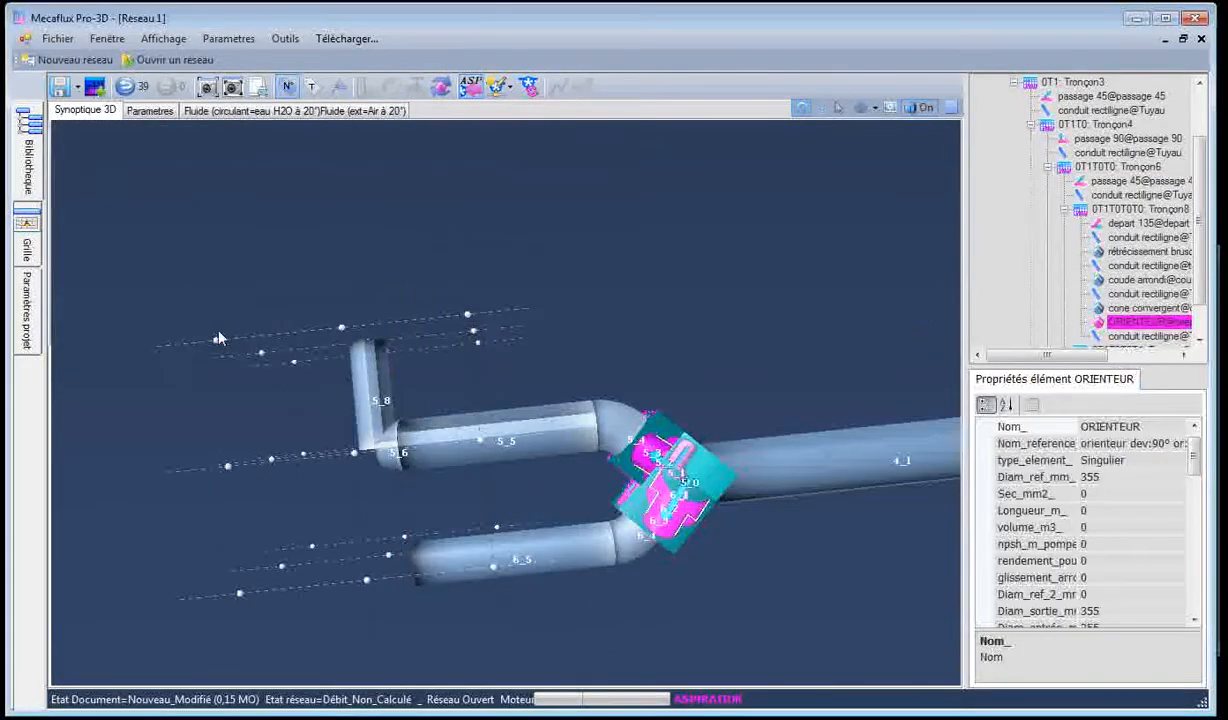
pyautogui.click(209, 317)
# Set the deviation of the rounded bend 5_7, after the converging cone, to 90°
pyautogui.moveTo(253, 393)
pyautogui.mouseDown()
pyautogui.moveTo(266, 406)
pyautogui.moveTo(269, 389)
pyautogui.mouseUp()
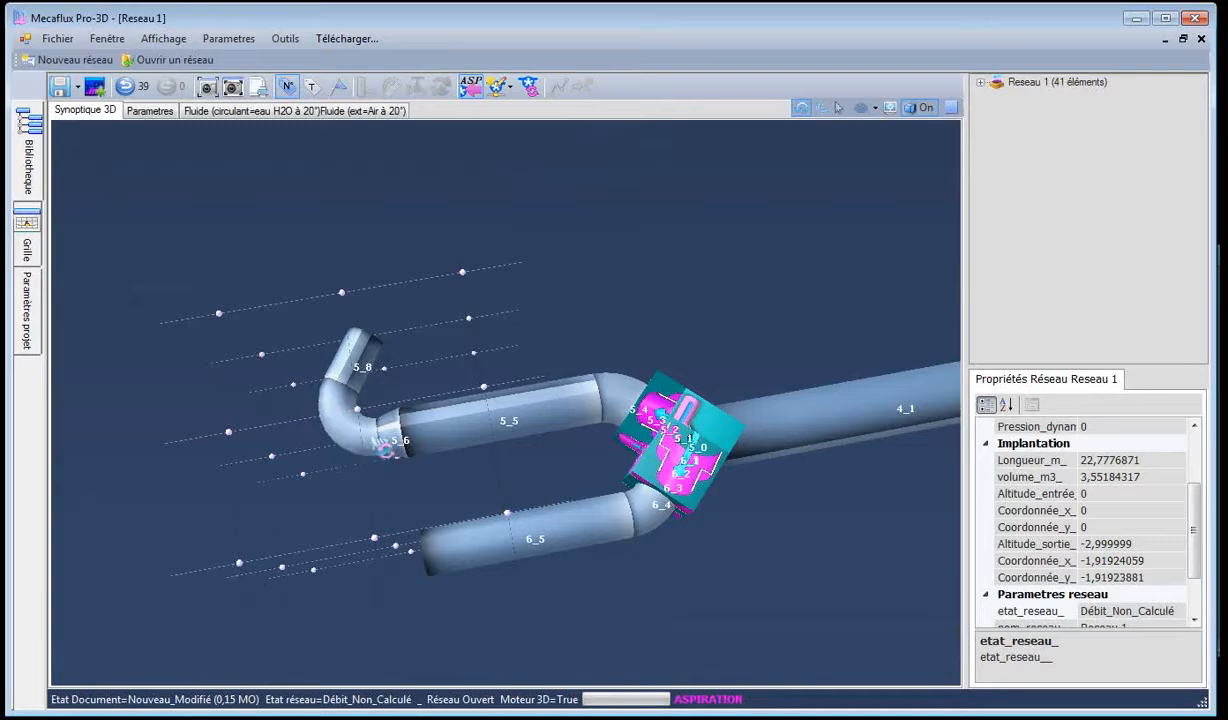
pyautogui.moveTo(370, 345); pyautogui.dragTo(431, 348)
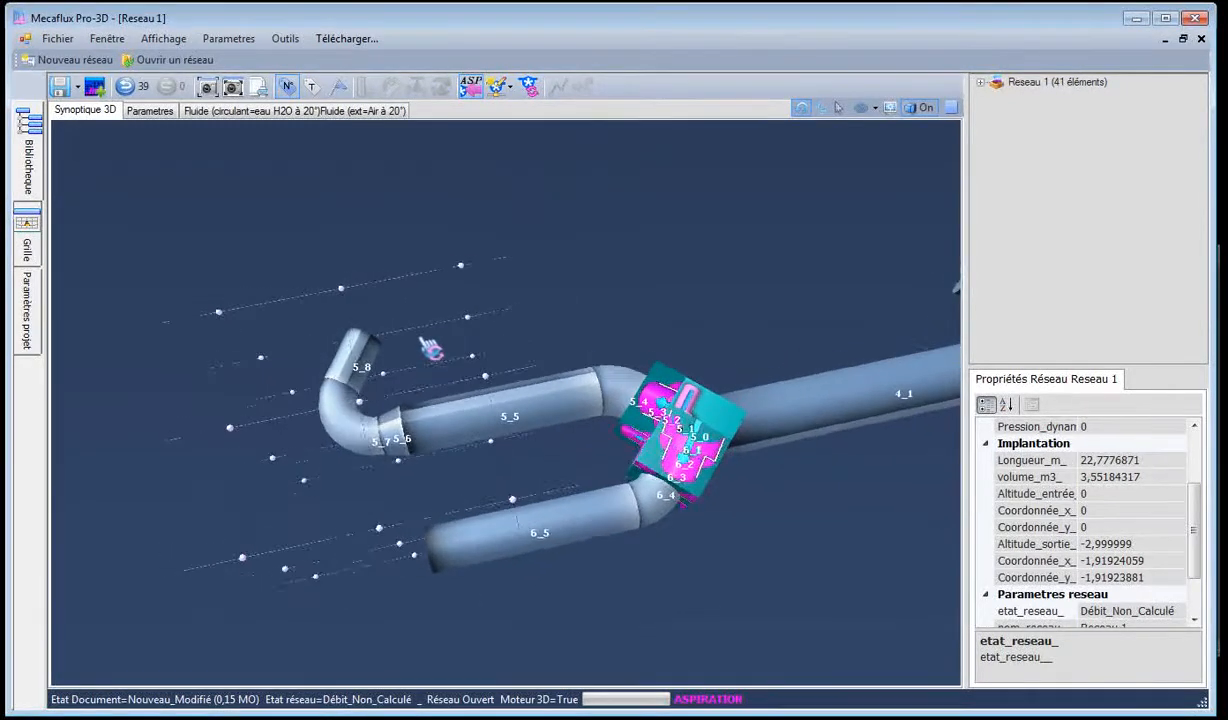
pyautogui.click(348, 430)
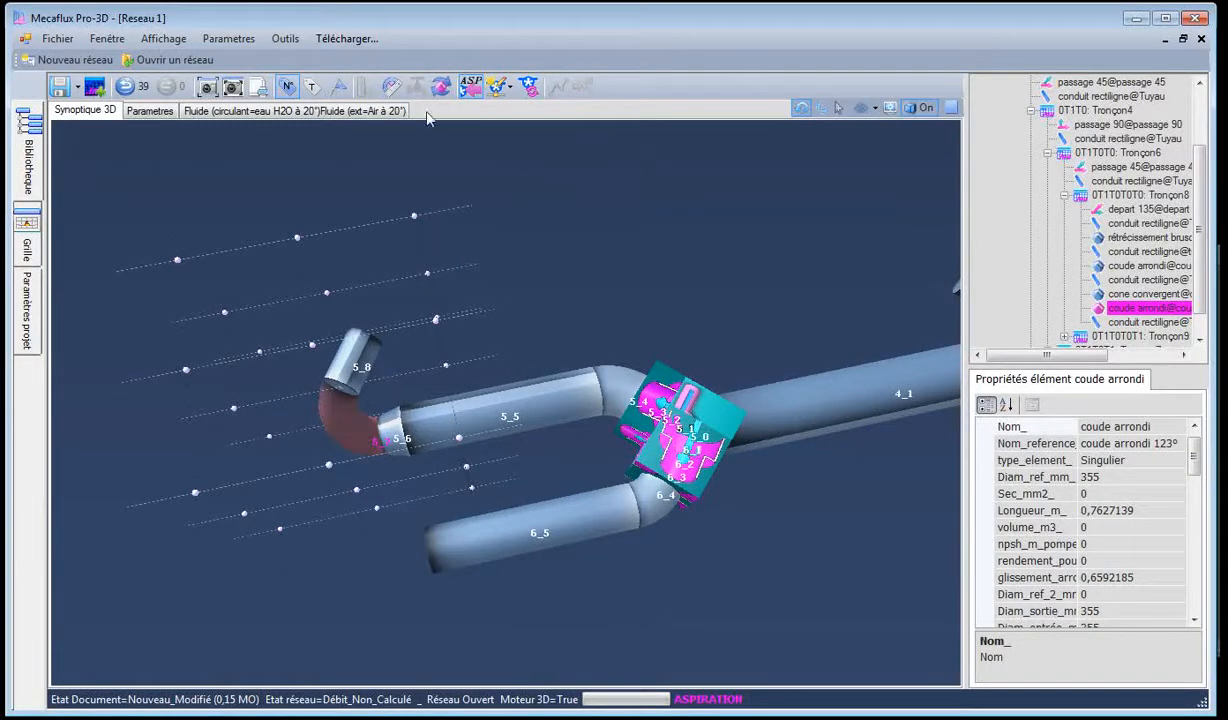
pyautogui.click(427, 232)
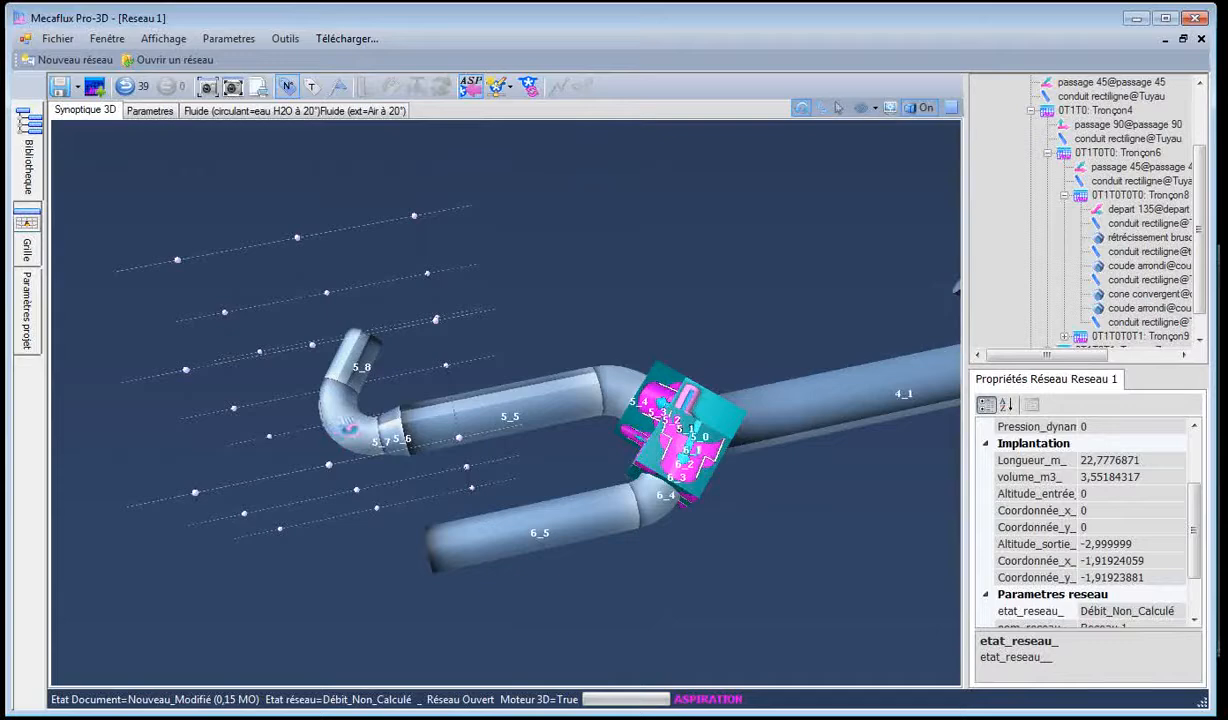
pyautogui.click(336, 402)
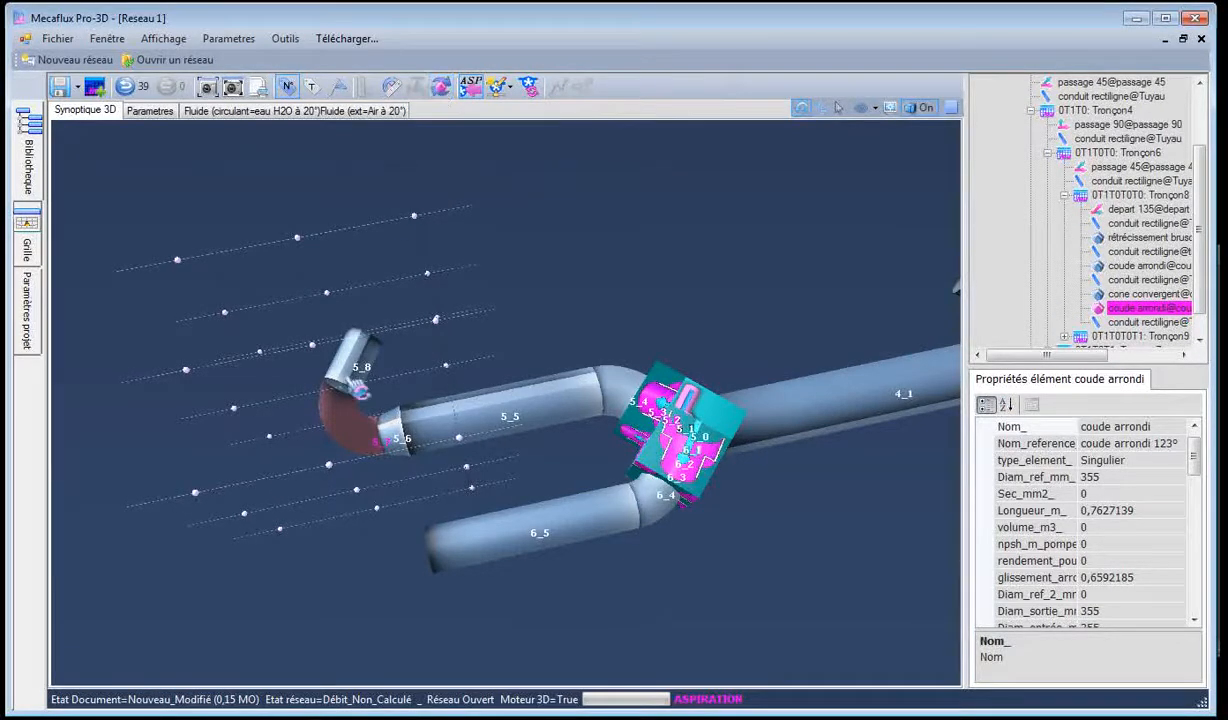
pyautogui.click(441, 88)
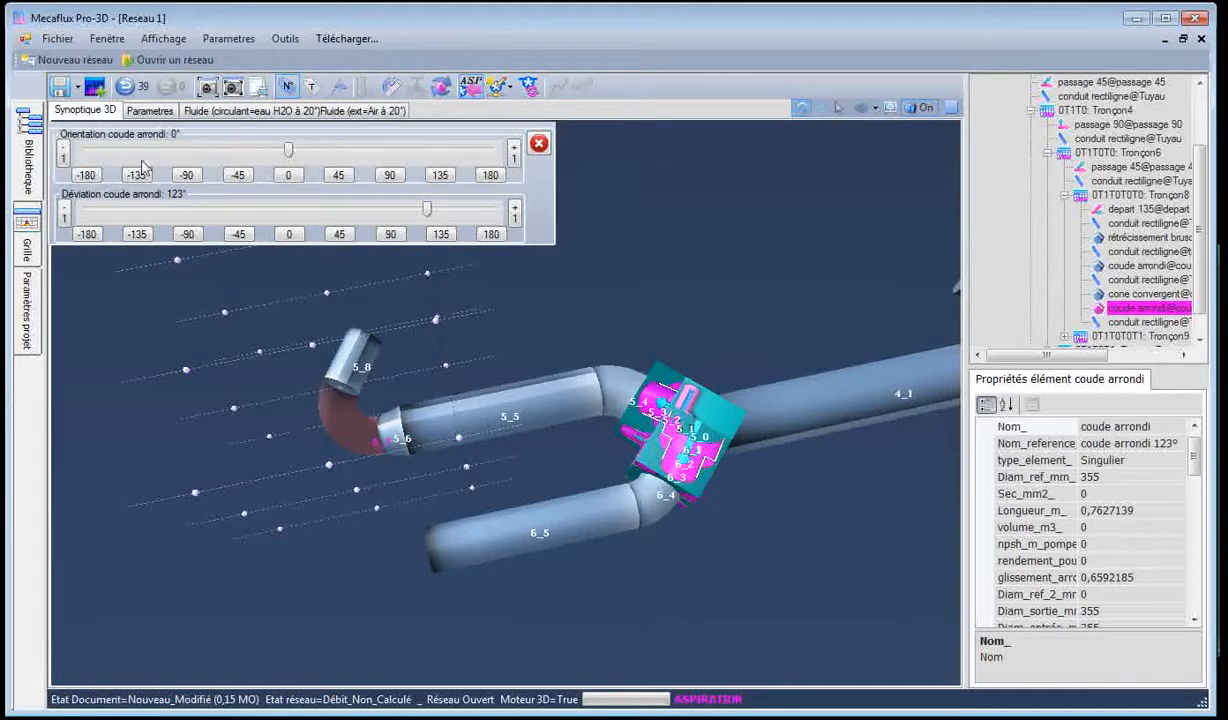
pyautogui.click(390, 234)
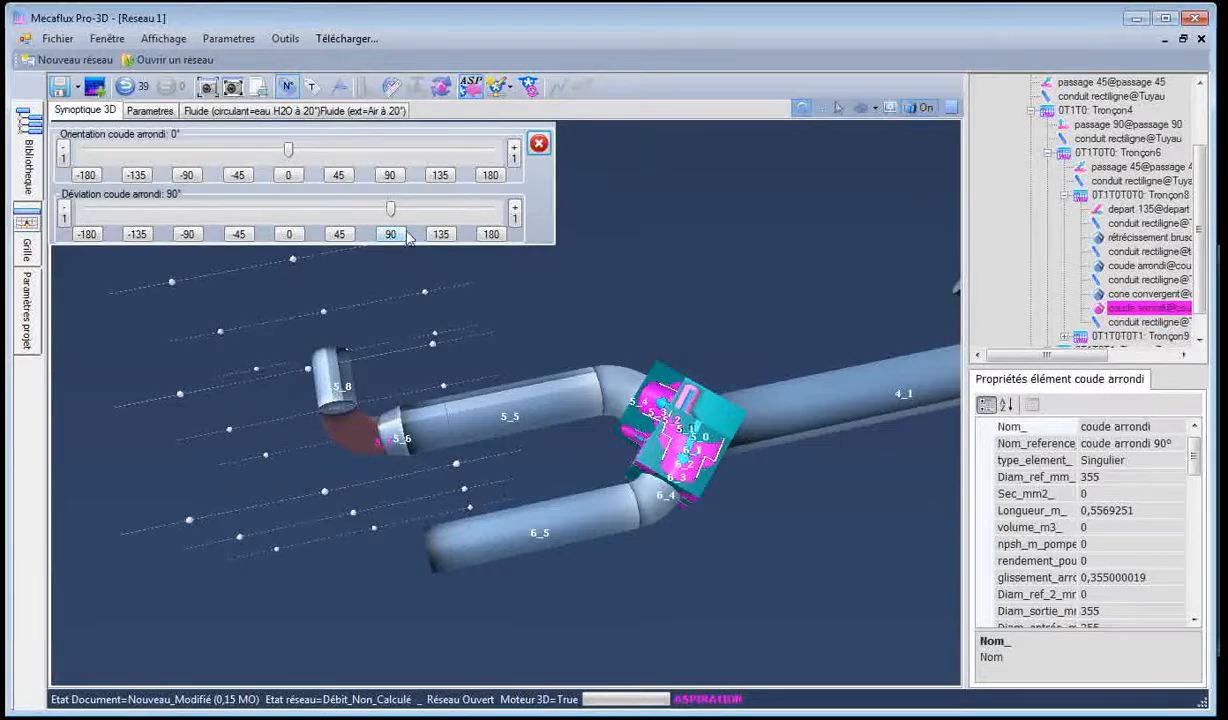
pyautogui.click(539, 146)
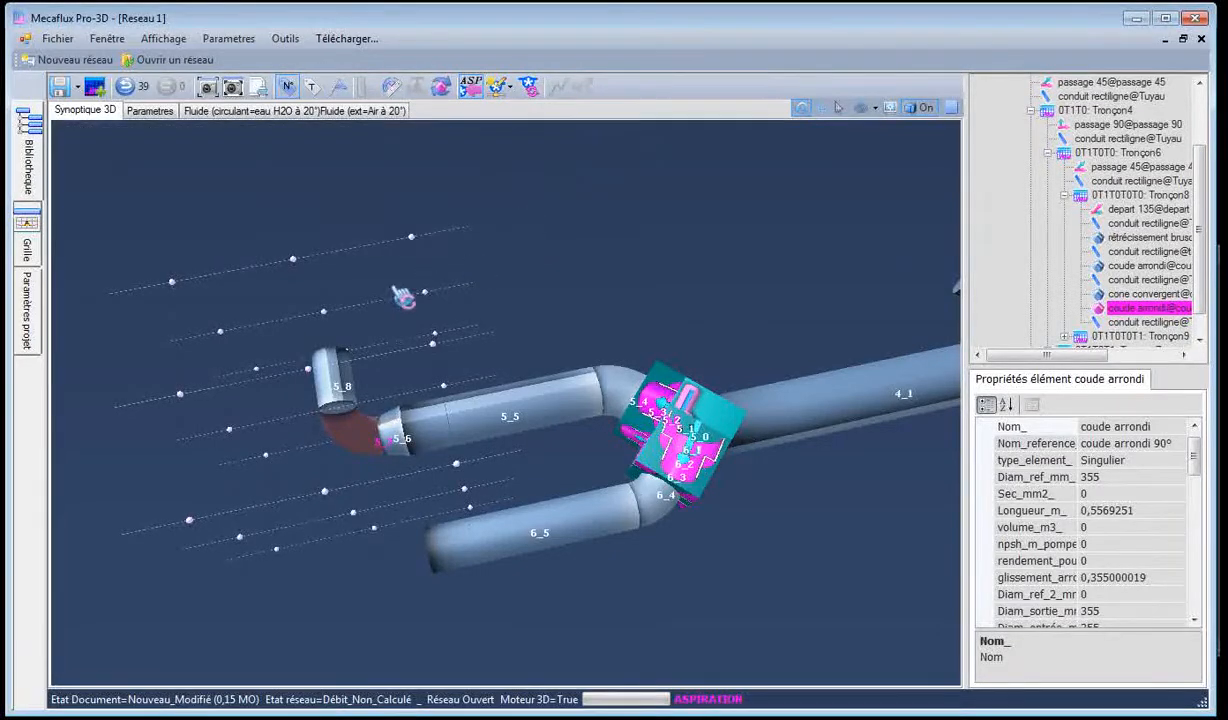
# Set the length of straight conduit 5_8, after the rounded bend 5_7, to 2 m
pyautogui.moveTo(405, 293)
pyautogui.mouseDown()
pyautogui.moveTo(403, 307)
pyautogui.moveTo(395, 298)
pyautogui.mouseUp()
pyautogui.click(340, 358)
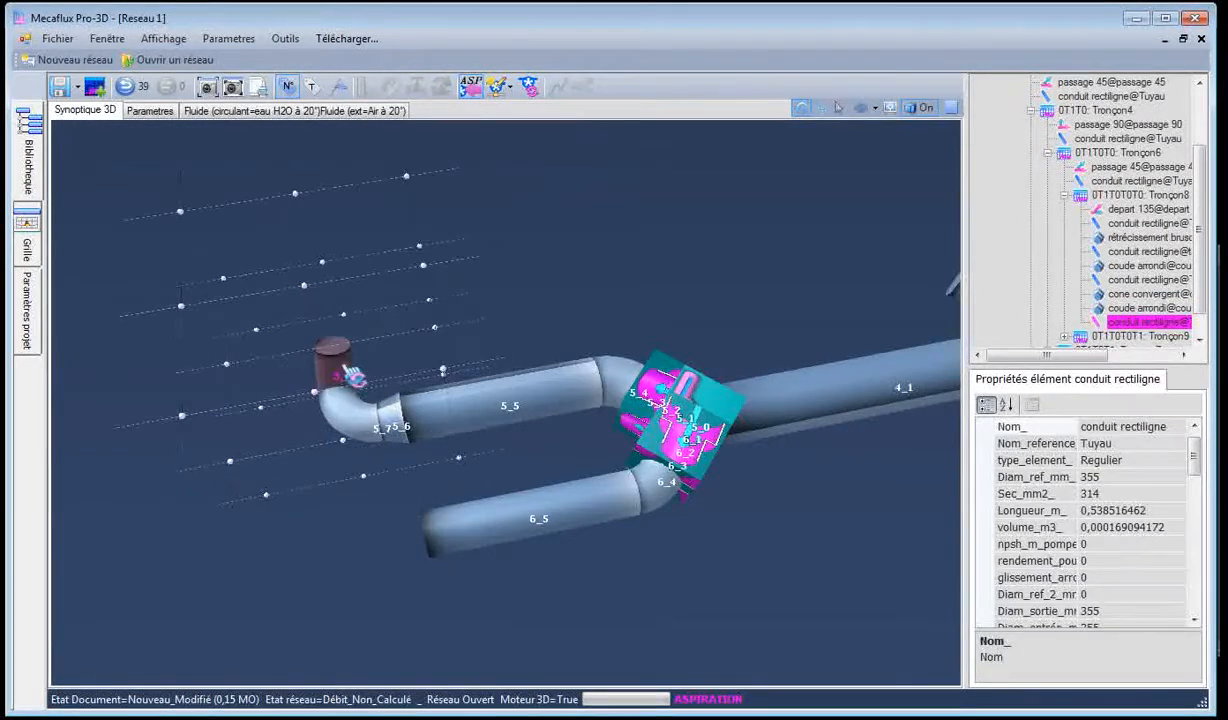
pyautogui.rightClick(343, 350)
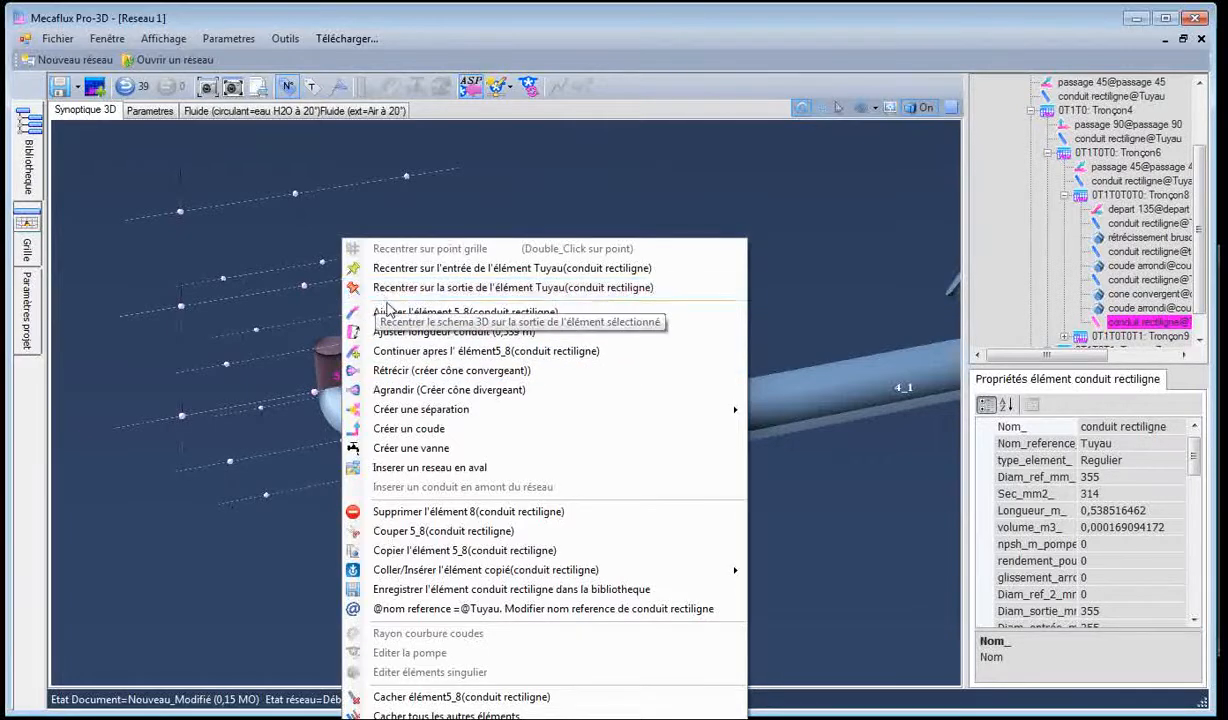
pyautogui.click(408, 333)
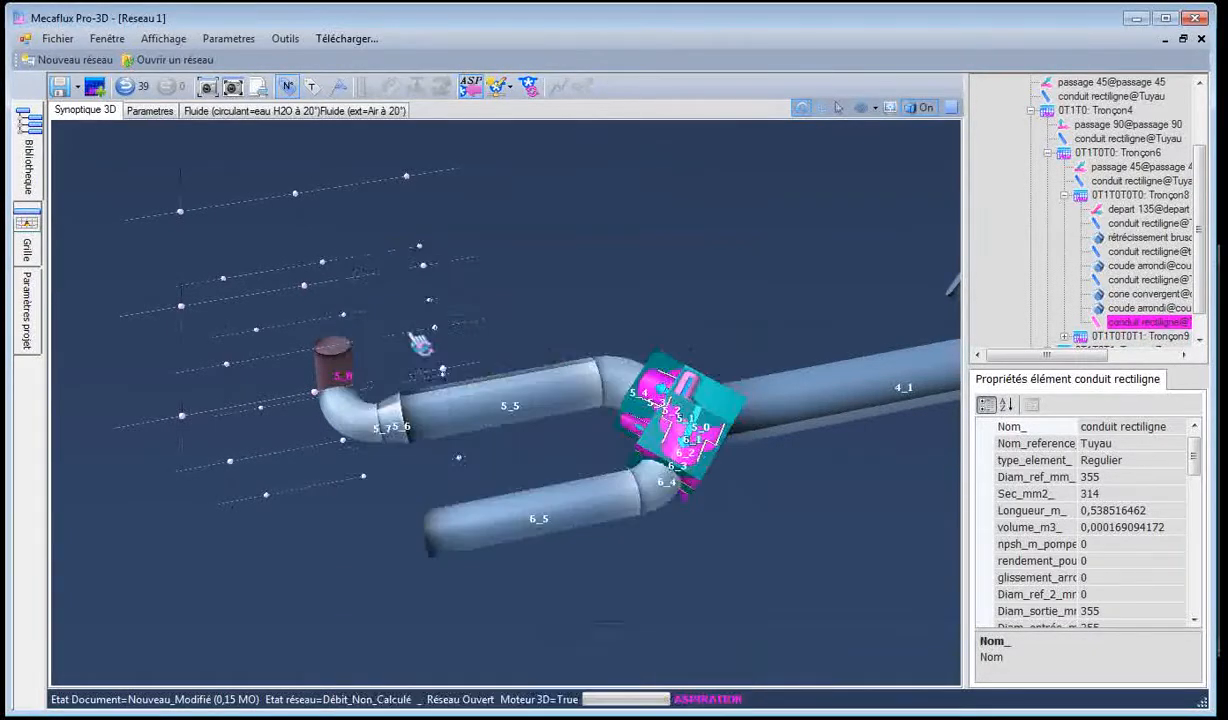
pyautogui.moveTo(177, 142); pyautogui.dragTo(92, 145)
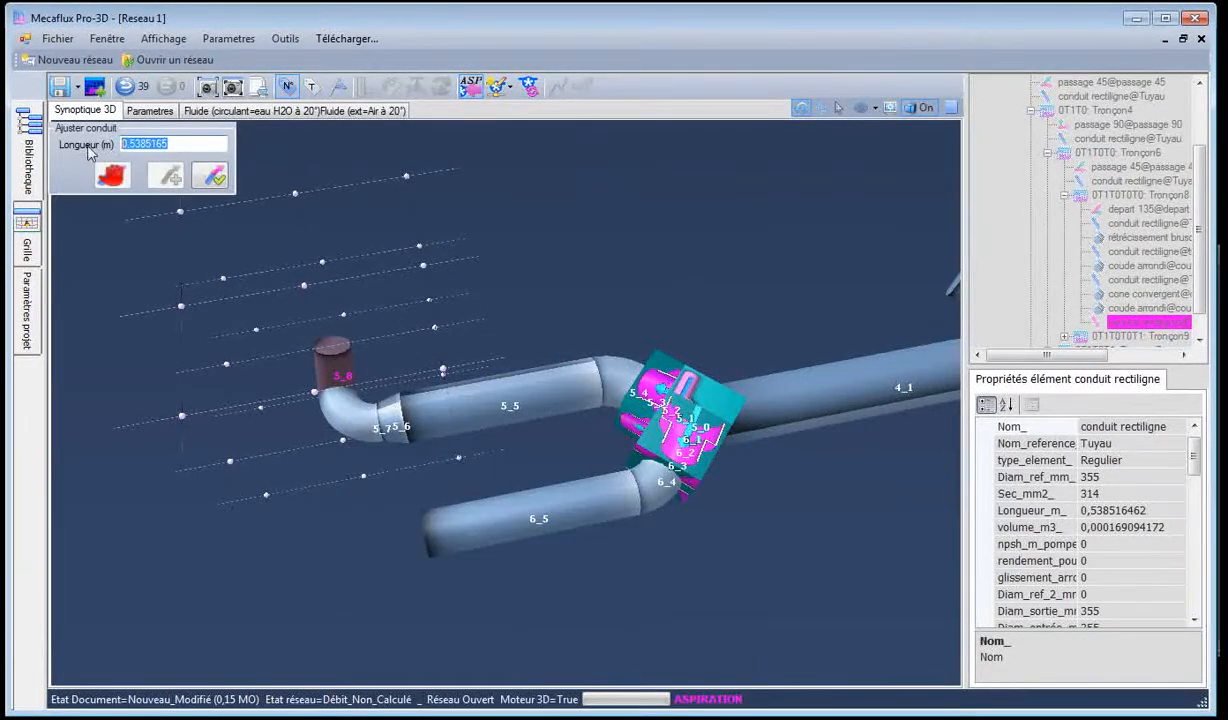
pyautogui.write('2')
pyautogui.click(165, 175)
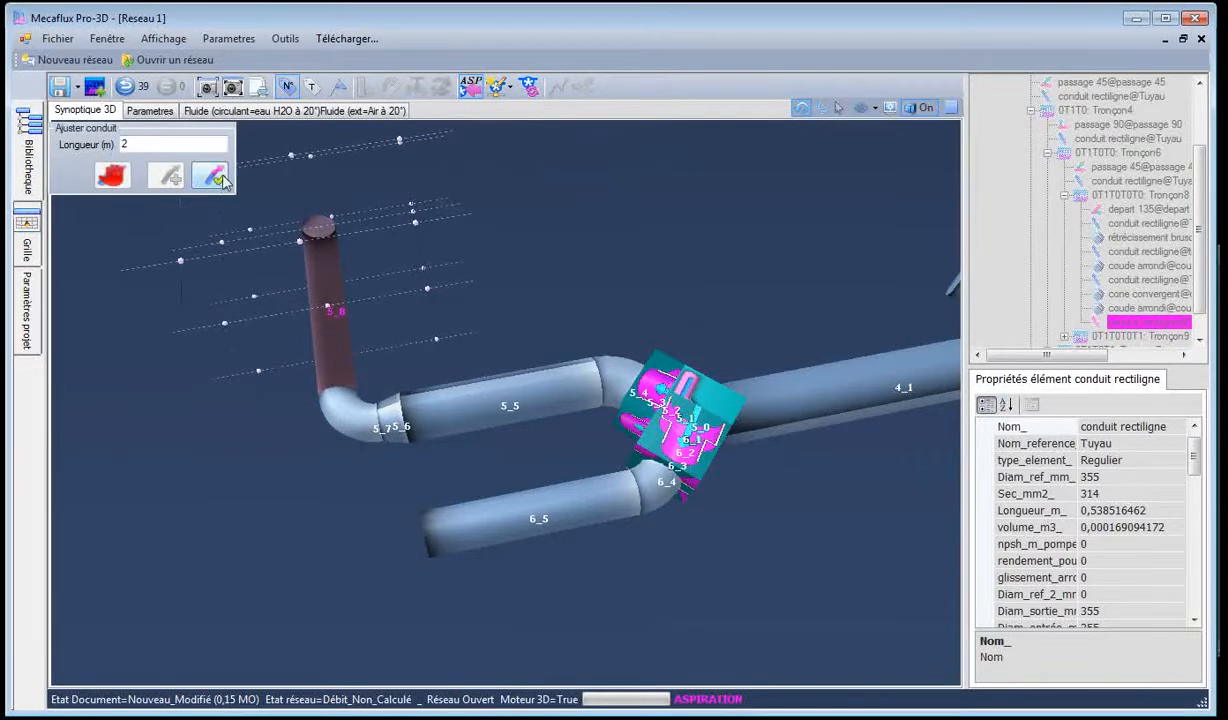
pyautogui.click(213, 176)
pyautogui.moveTo(270, 456); pyautogui.dragTo(231, 455)
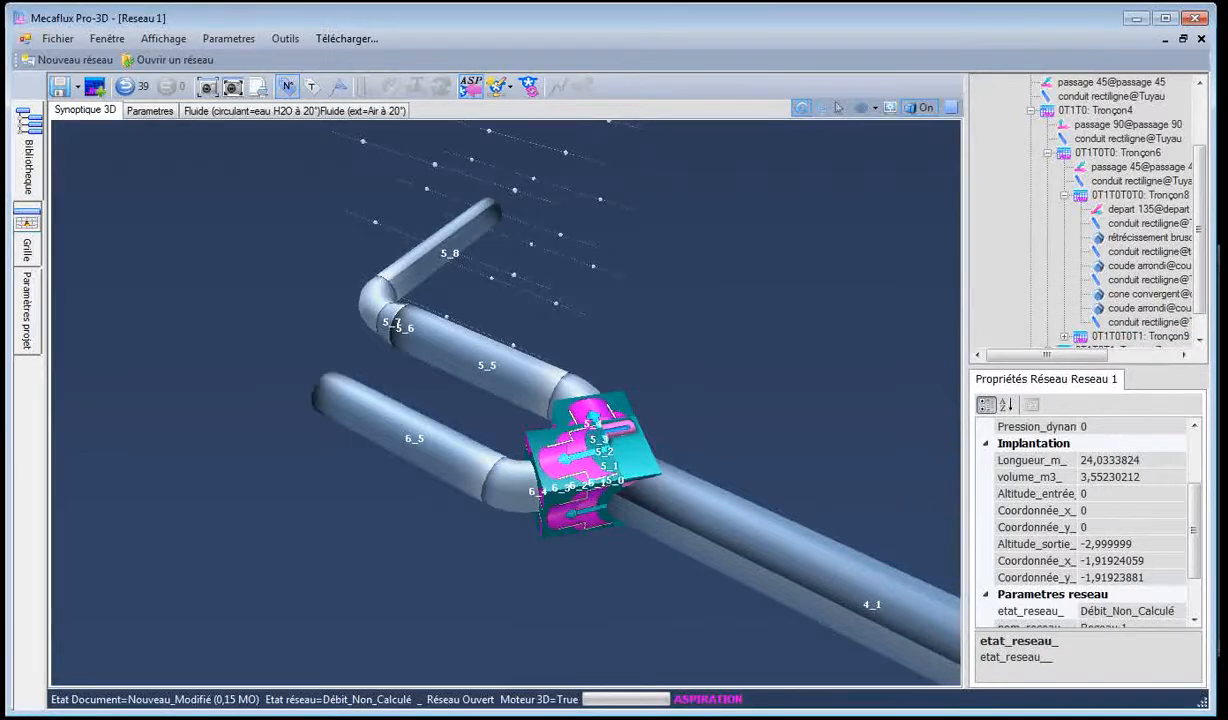
# Check the duct plan and set the length of straight conduit 6_5, after the rounded bend 6_4, to 4 m
pyautogui.hotkey('alt', 'Tab')
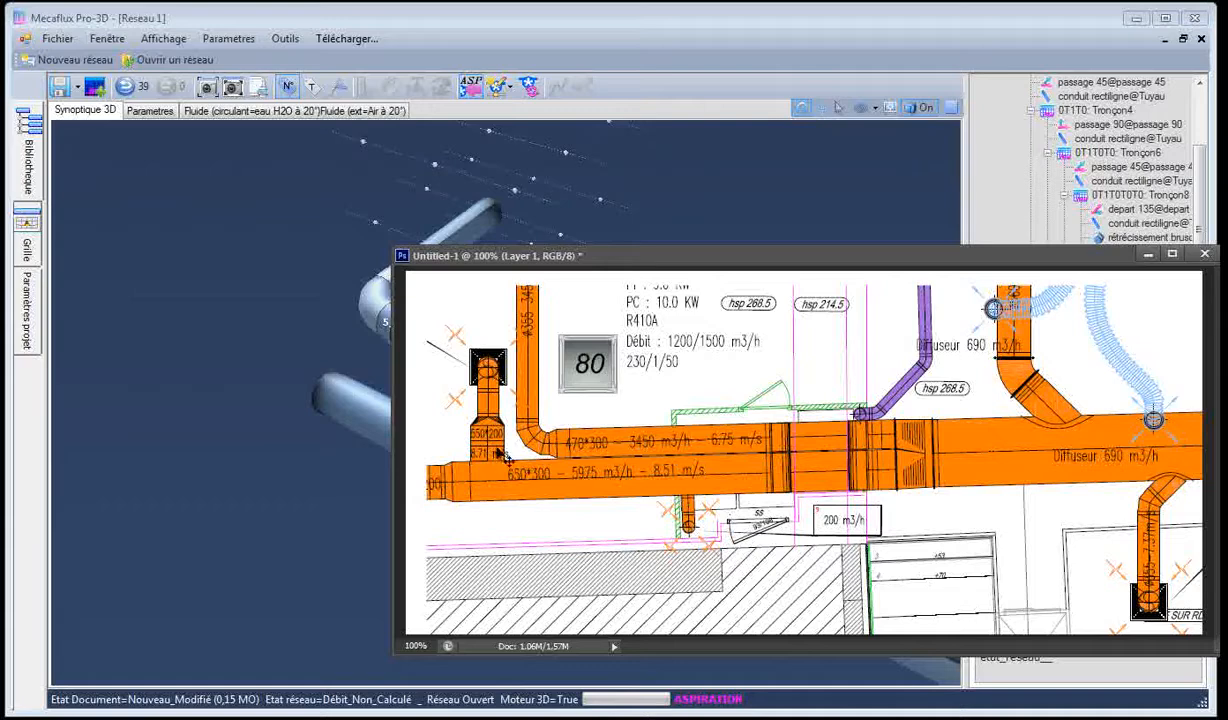
pyautogui.click(183, 385)
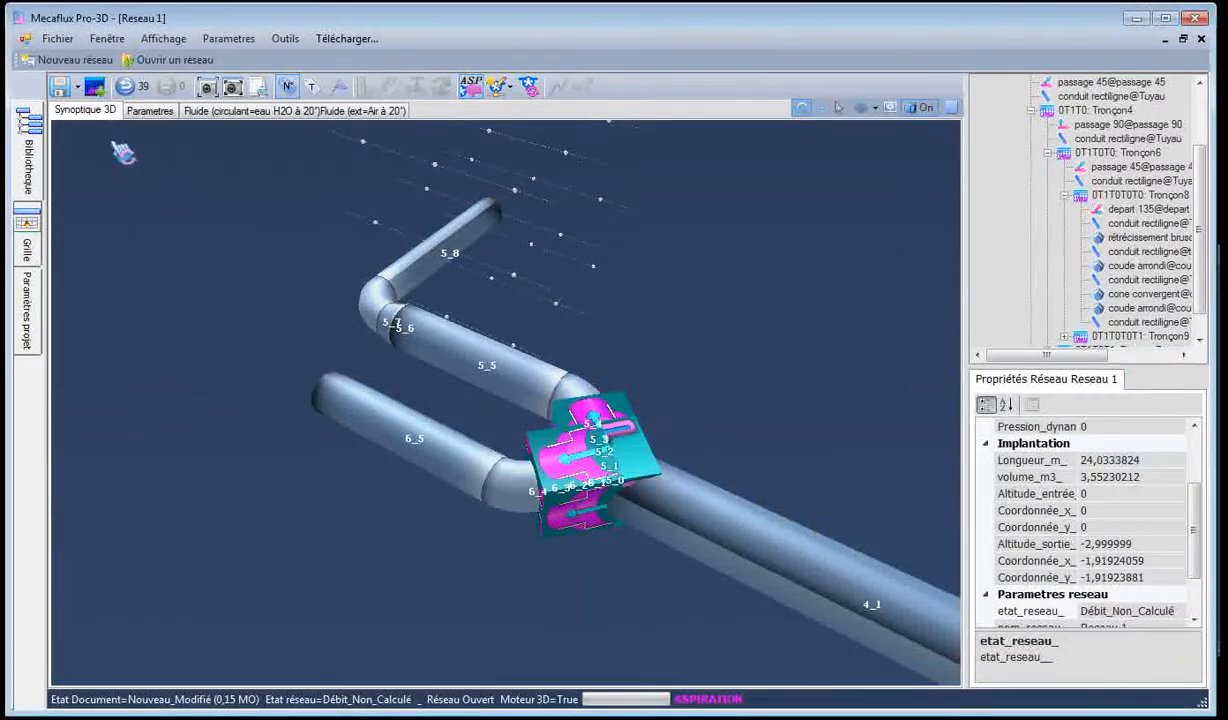
pyautogui.click(336, 410)
pyautogui.rightClick(329, 407)
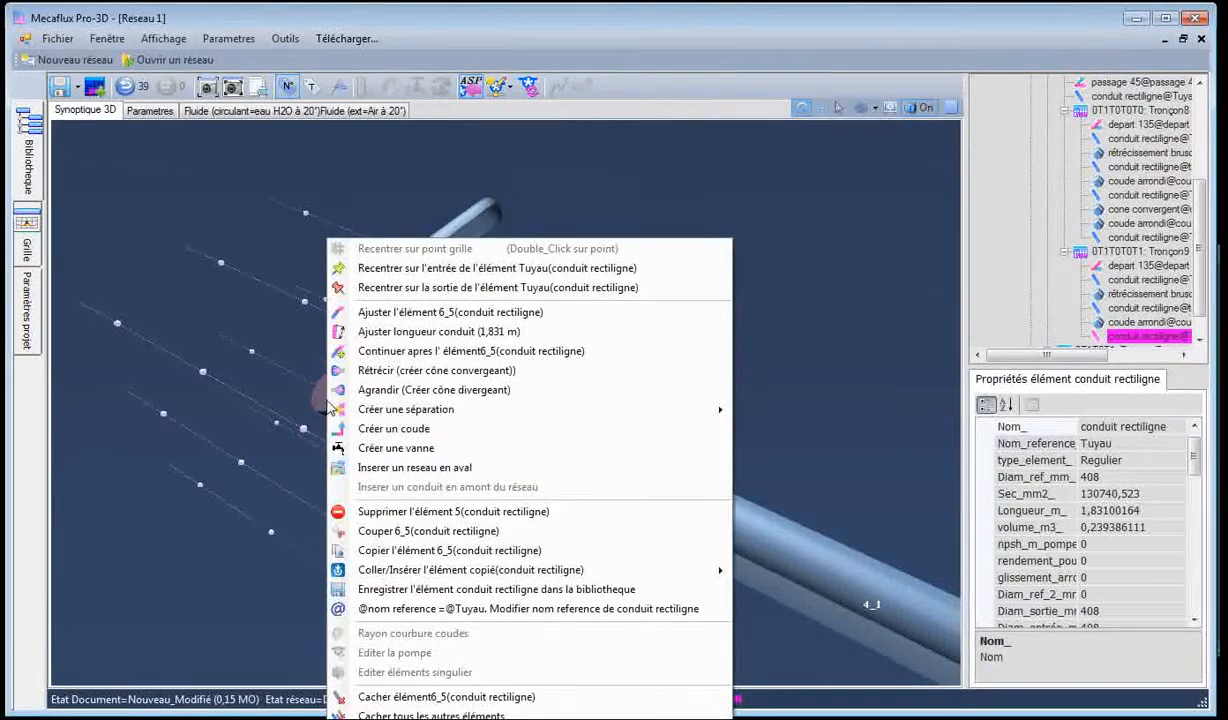
pyautogui.click(300, 410)
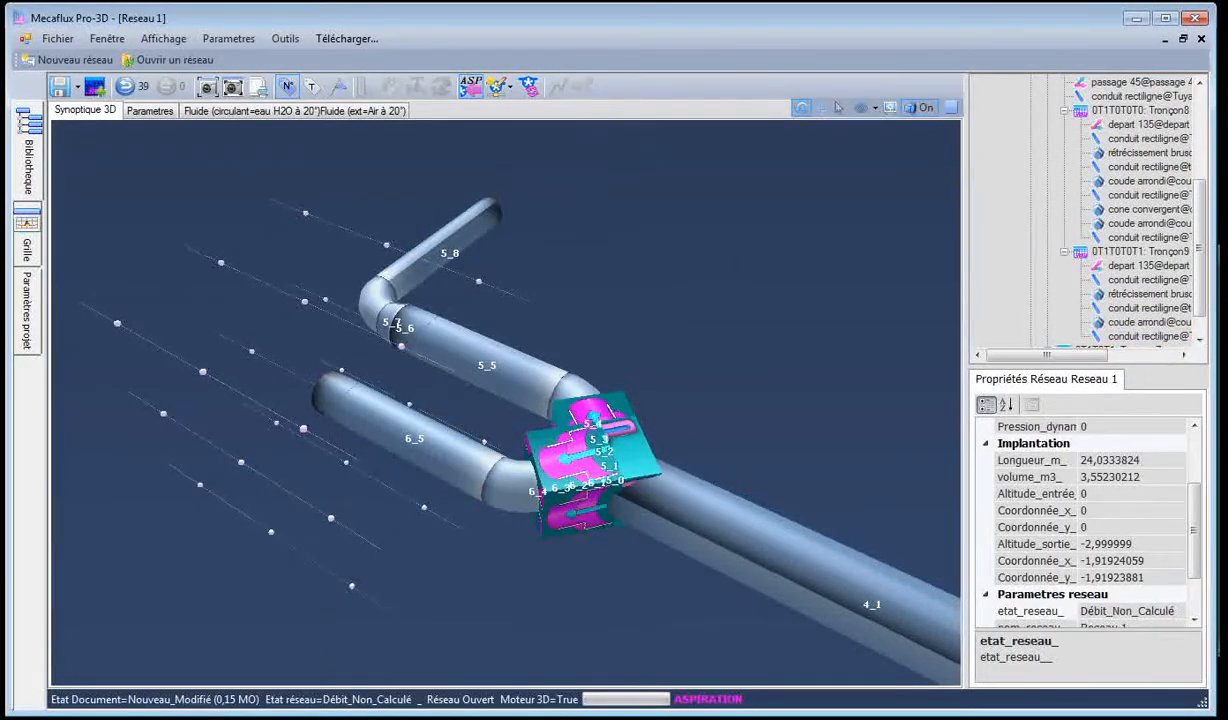
pyautogui.hotkey('alt', 'Tab')
pyautogui.hotkey('alt', 'Tab')
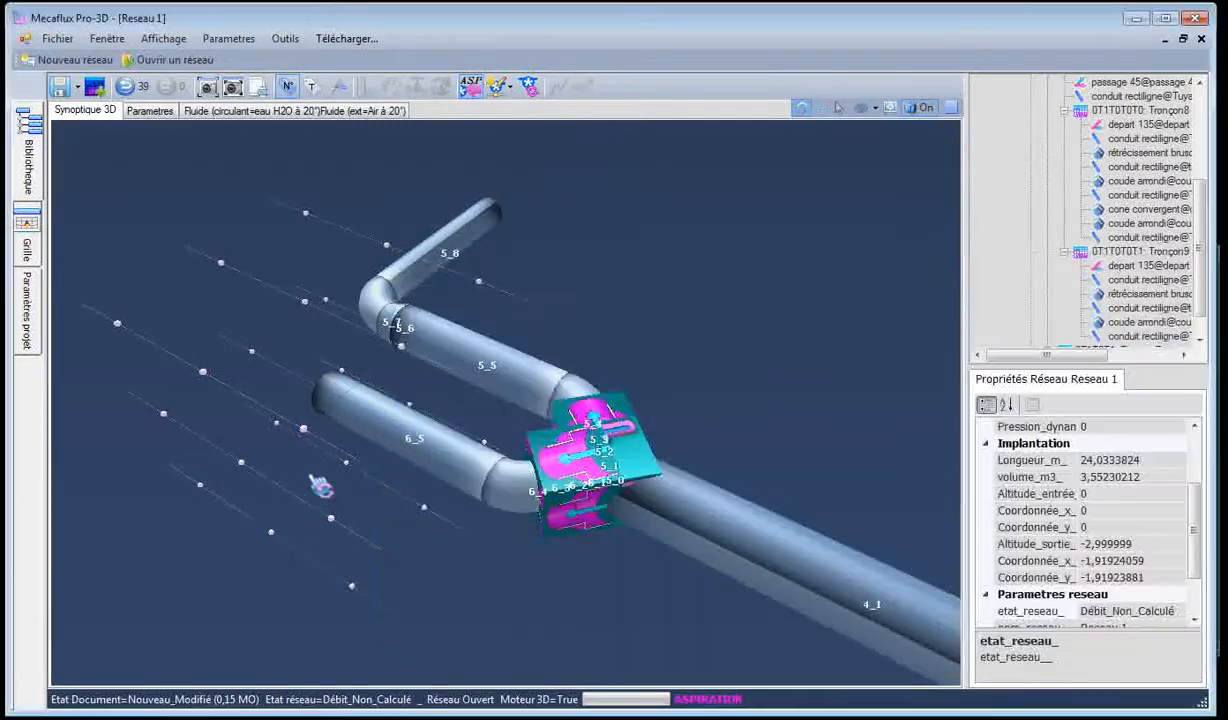
pyautogui.click(357, 420)
pyautogui.rightClick(352, 418)
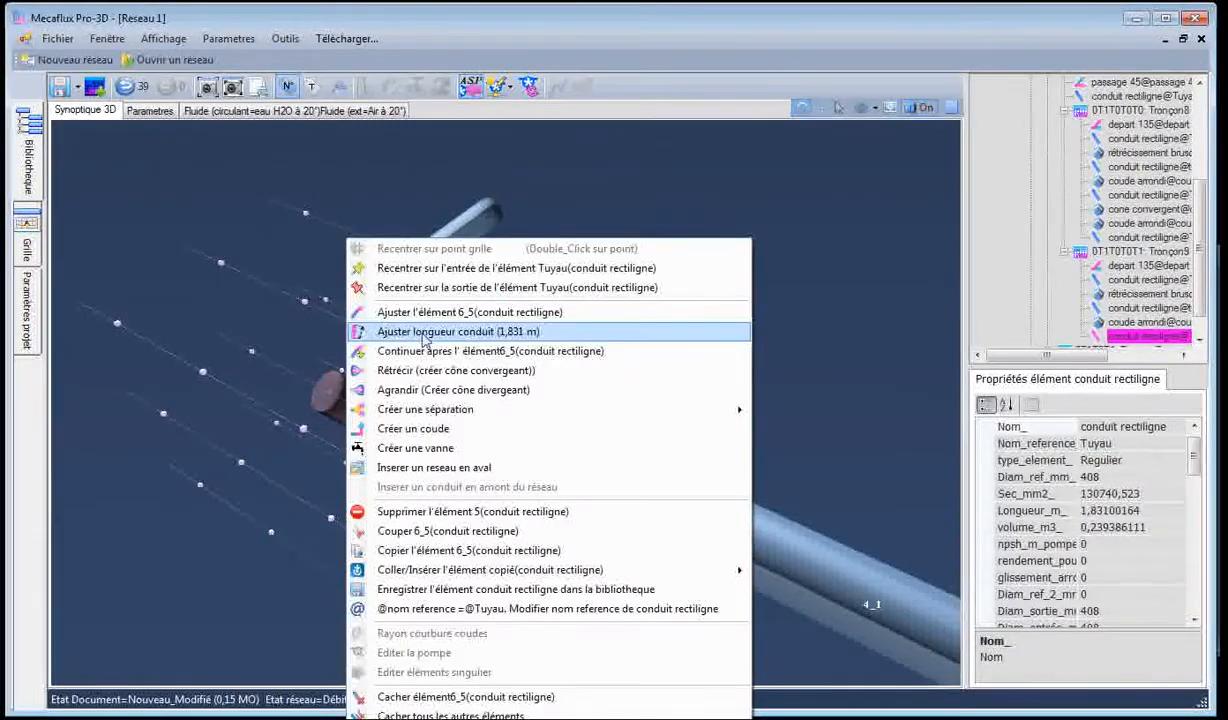
pyautogui.click(442, 331)
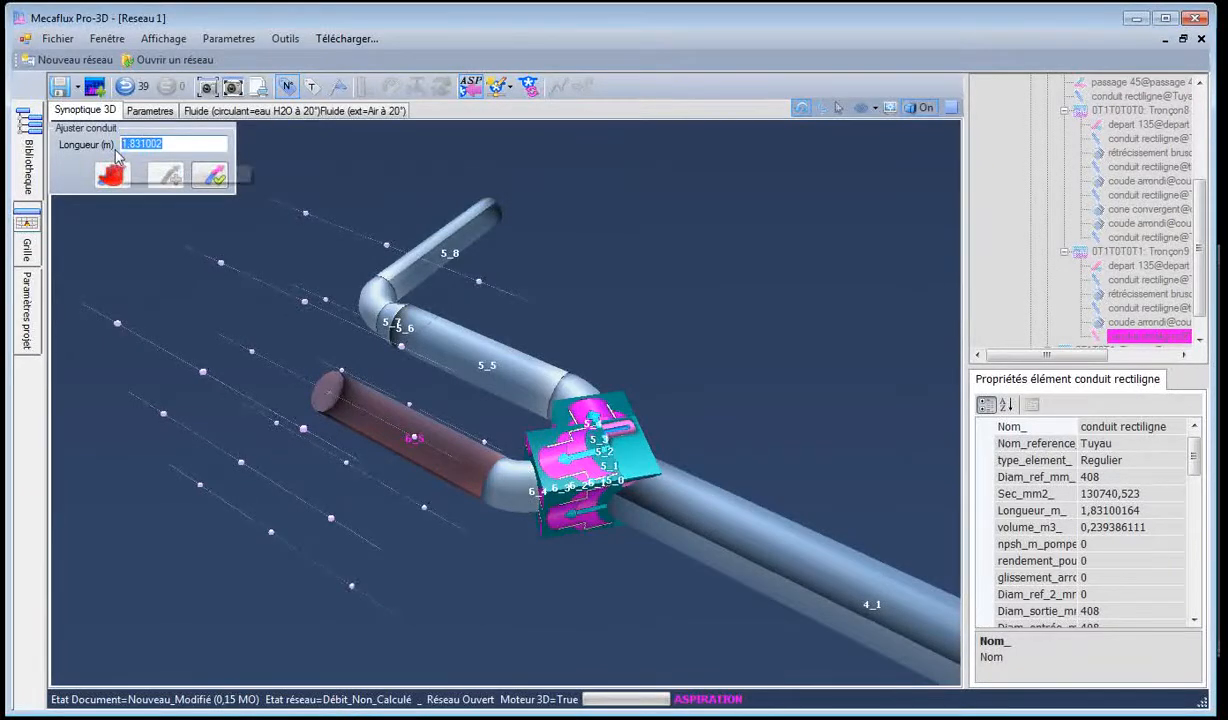
pyautogui.write('3')
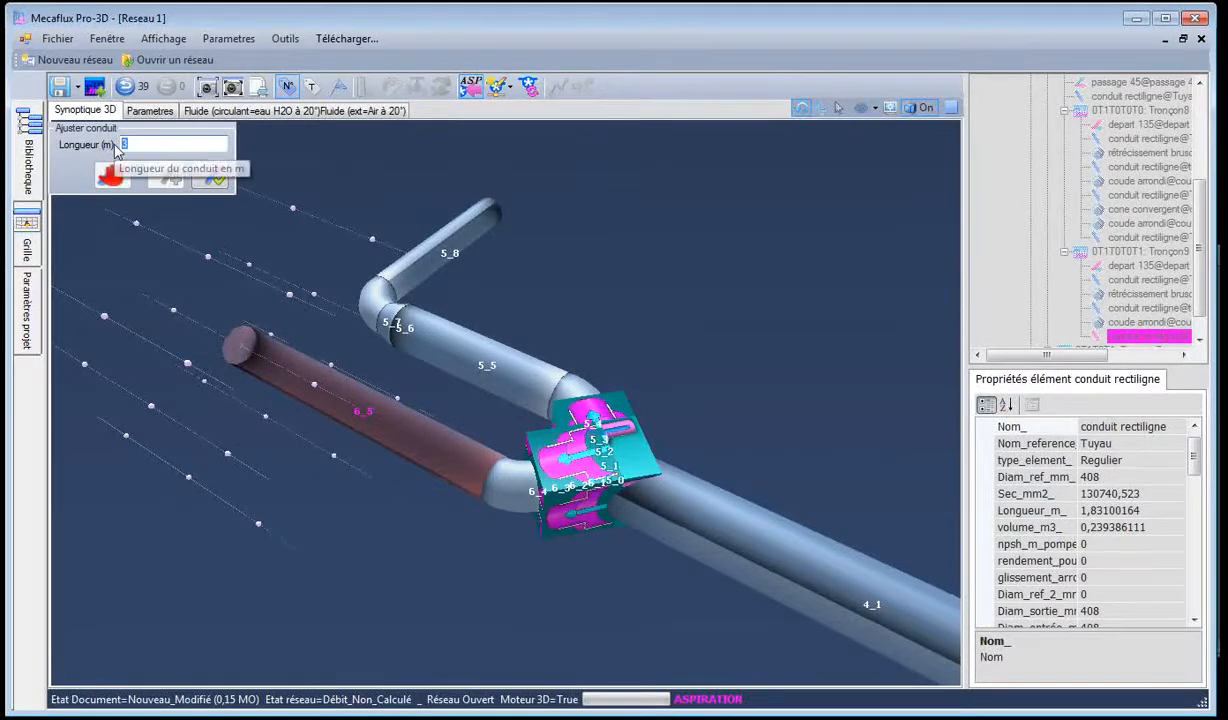
pyautogui.write('4')
pyautogui.click(211, 176)
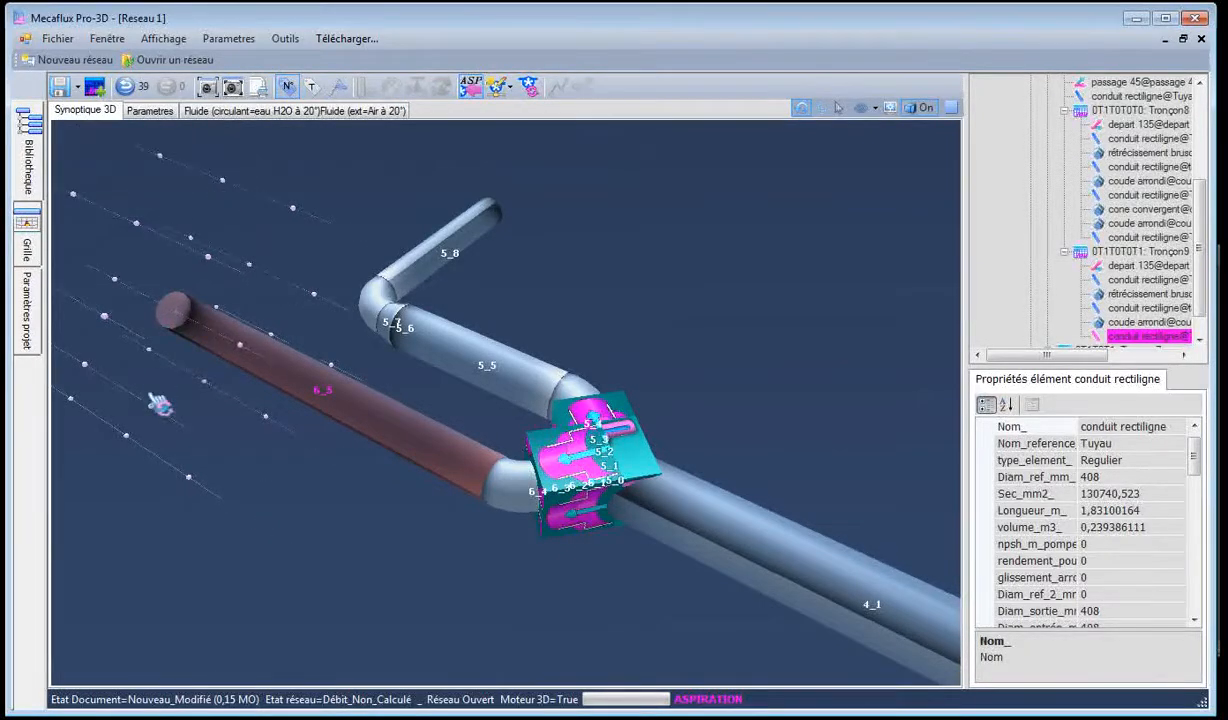
# Create a 90° separation fitting at the end of straight conduit 6_5
pyautogui.click(158, 405)
pyautogui.rightClick(157, 412)
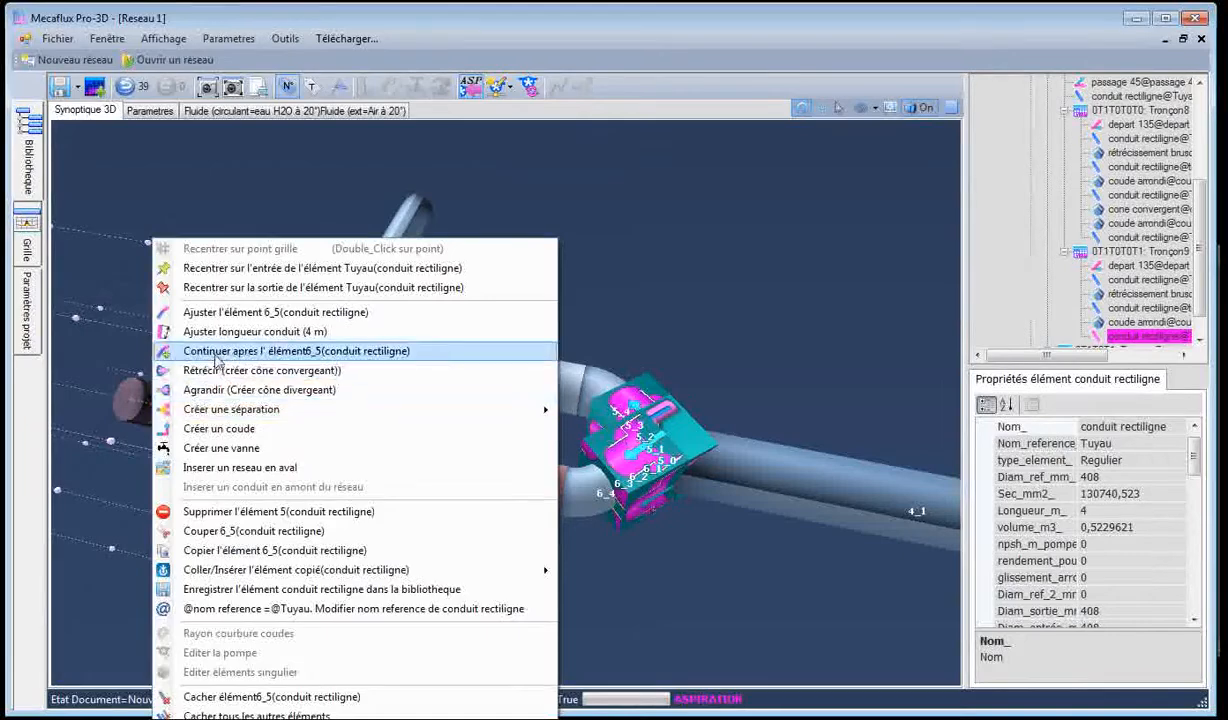
pyautogui.moveTo(498, 418)
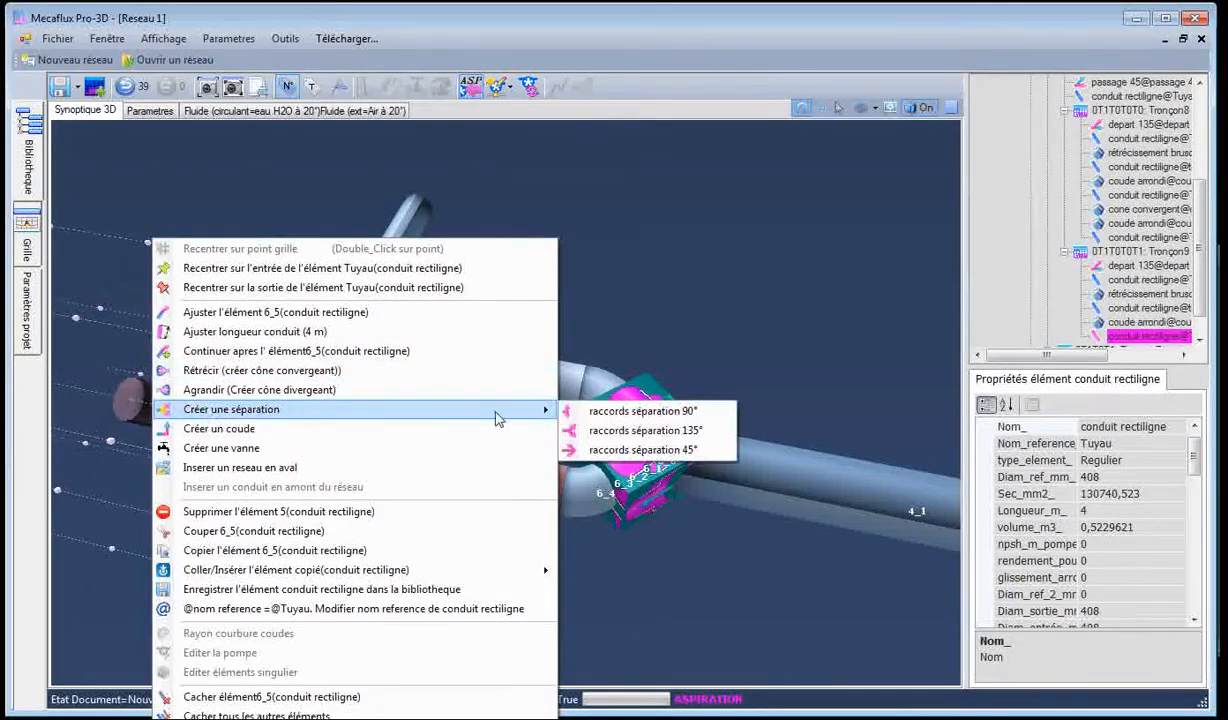
pyautogui.click(600, 412)
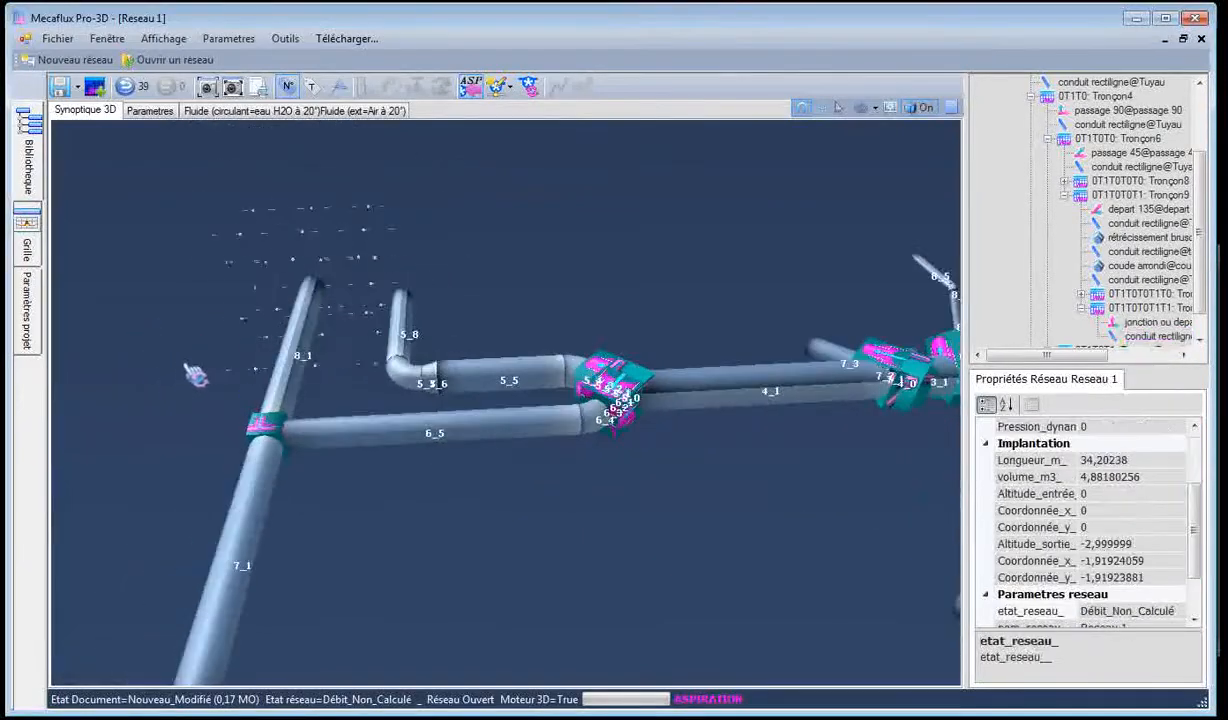
# Adjust conduit 7_1 after the 90° separation to 1 m long, ending at X -11,7128, Y -0,5438, altitude 0
pyautogui.rightClick(260, 470)
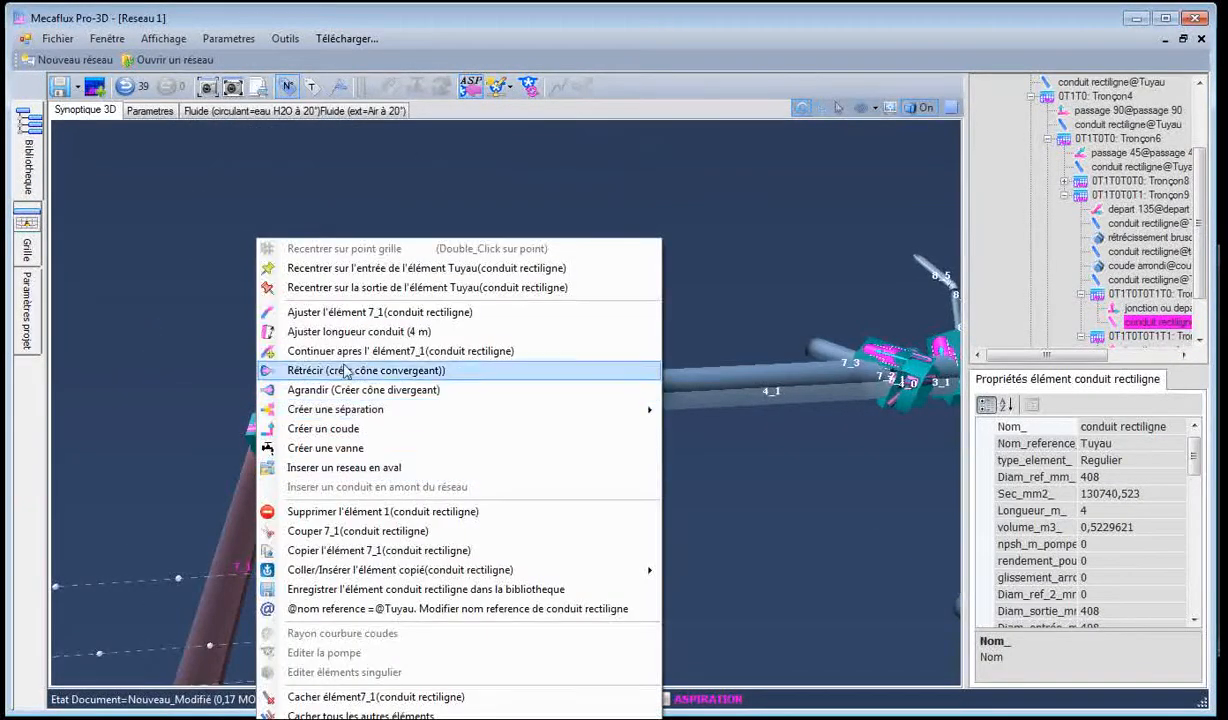
pyautogui.click(350, 312)
pyautogui.moveTo(160, 437); pyautogui.dragTo(162, 480, button='middle')
pyautogui.moveTo(272, 482); pyautogui.dragTo(205, 490)
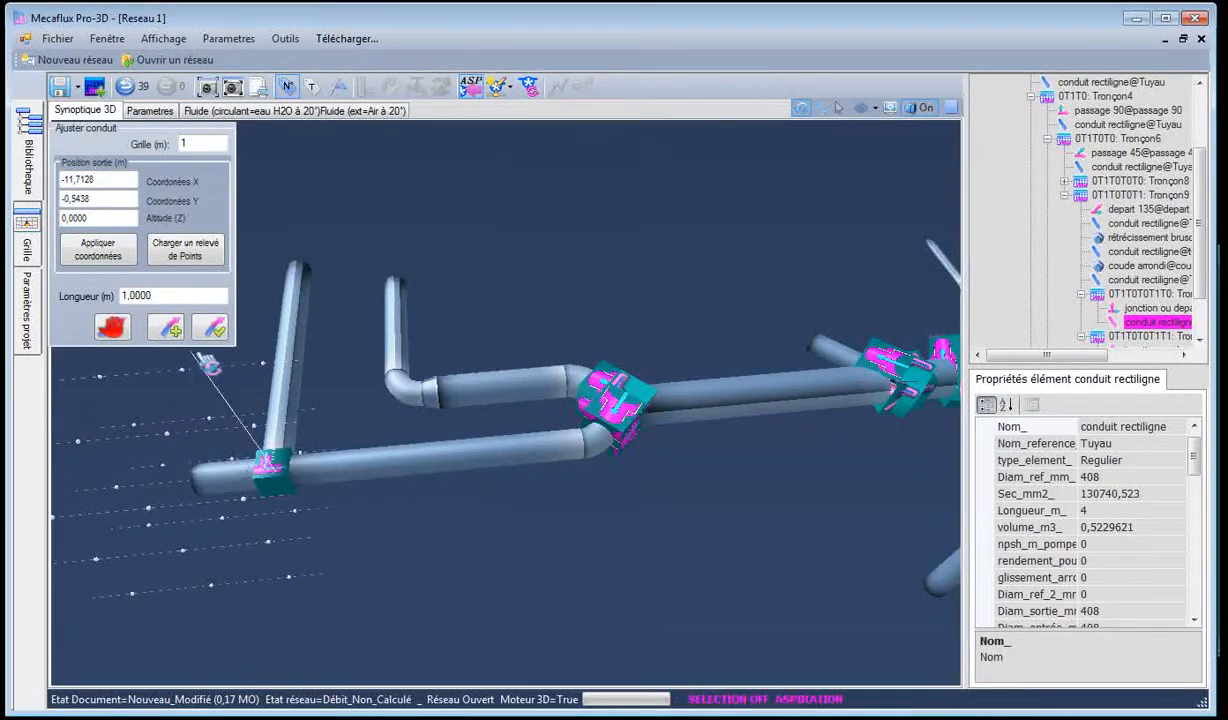
pyautogui.click(208, 325)
pyautogui.moveTo(210, 303); pyautogui.dragTo(262, 322, button='middle')
# Check the branch duct size on the plan and calculate the equivalent diameter of a rectangular conduit 550 mm wide and 200 mm high
pyautogui.click(320, 333)
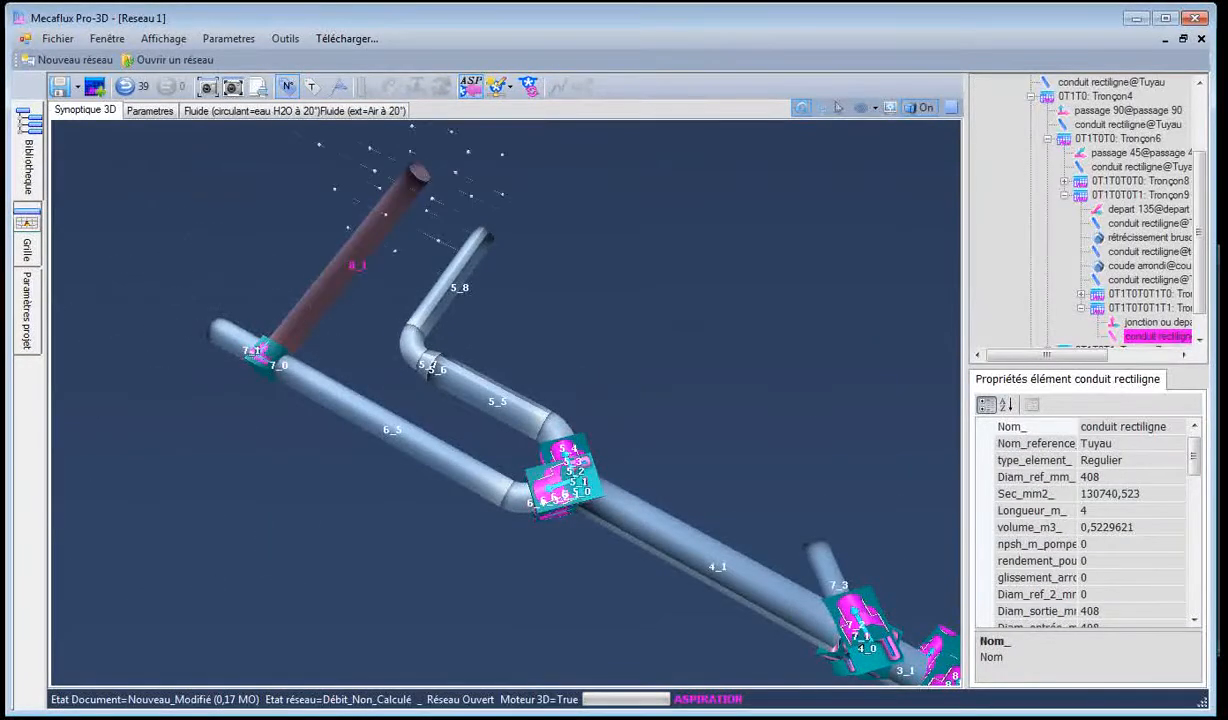
pyautogui.hotkey('alt', 'Tab')
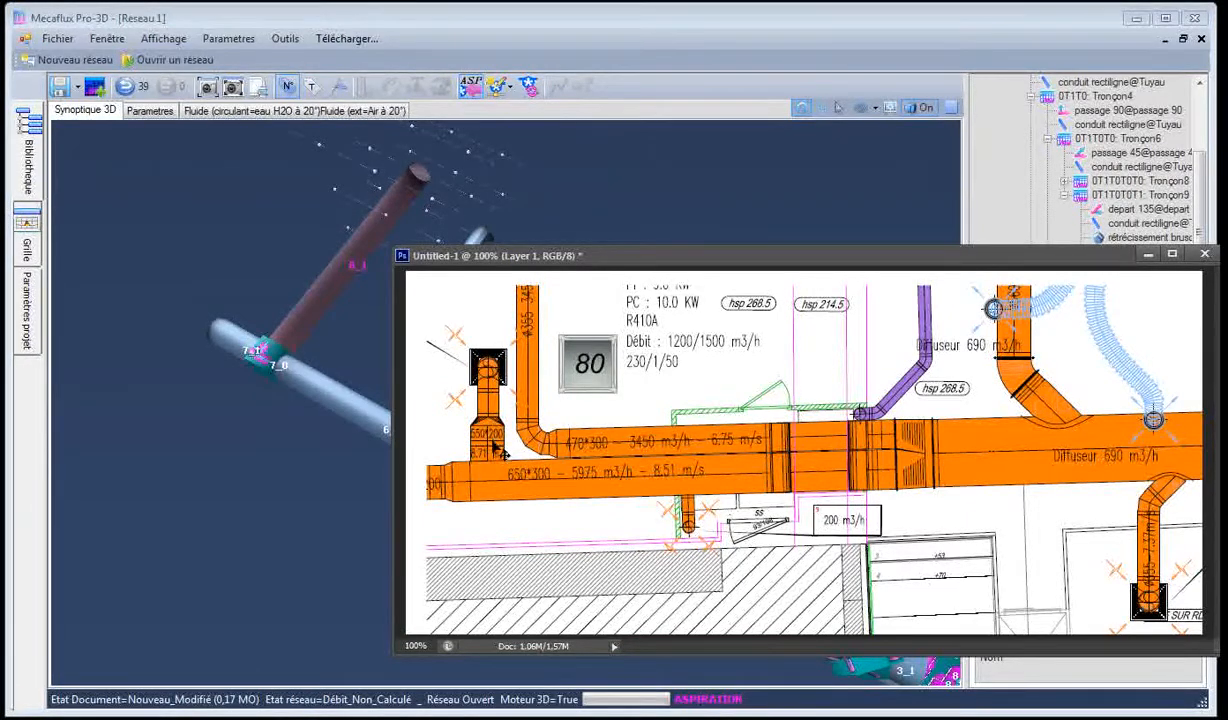
pyautogui.click(259, 237)
pyautogui.click(285, 38)
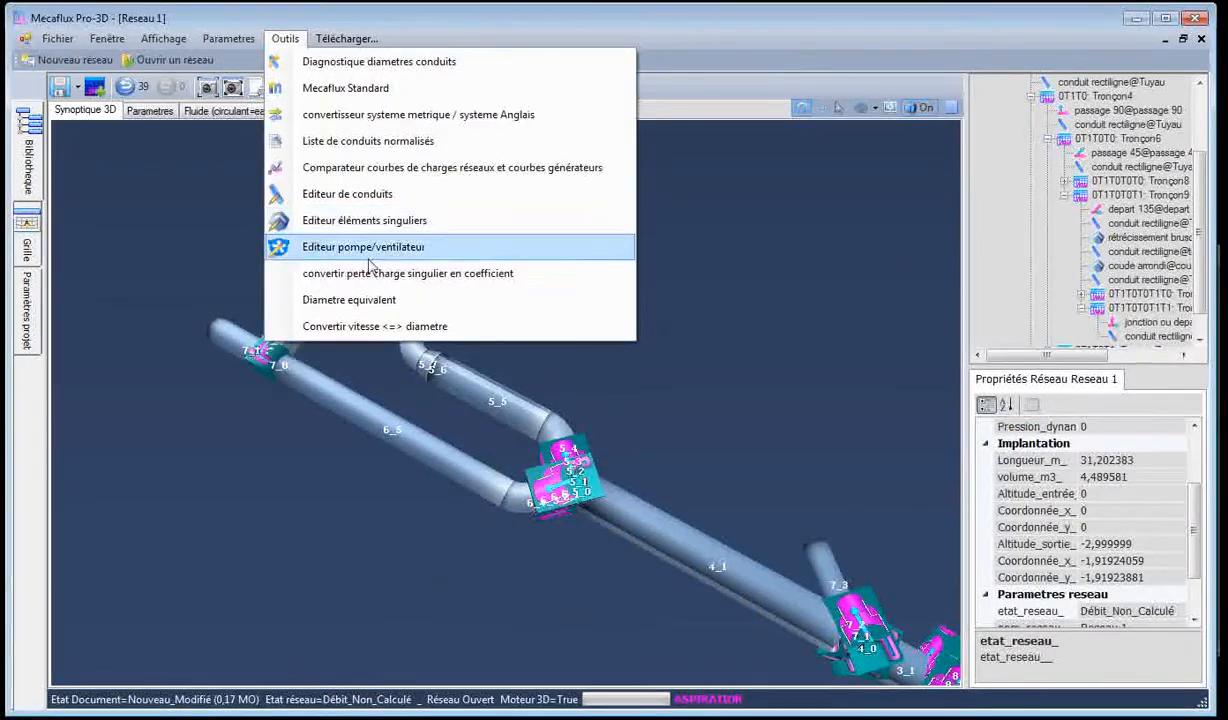
pyautogui.click(320, 297)
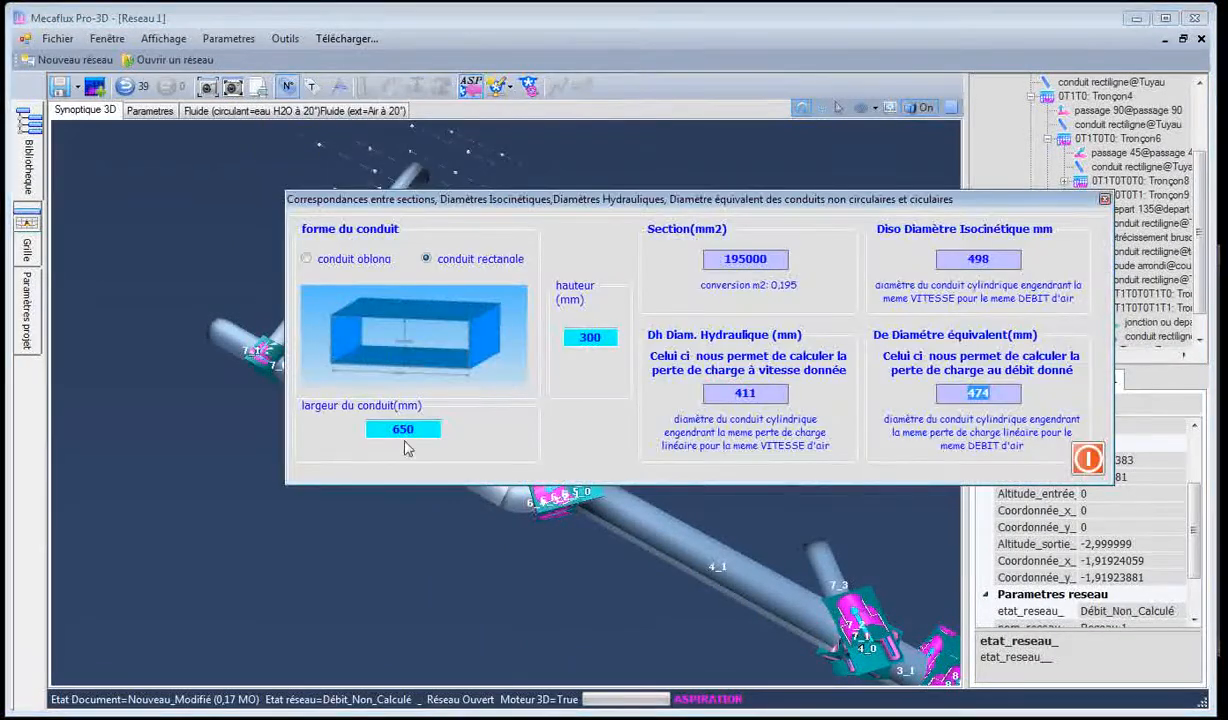
pyautogui.moveTo(423, 431); pyautogui.dragTo(369, 430)
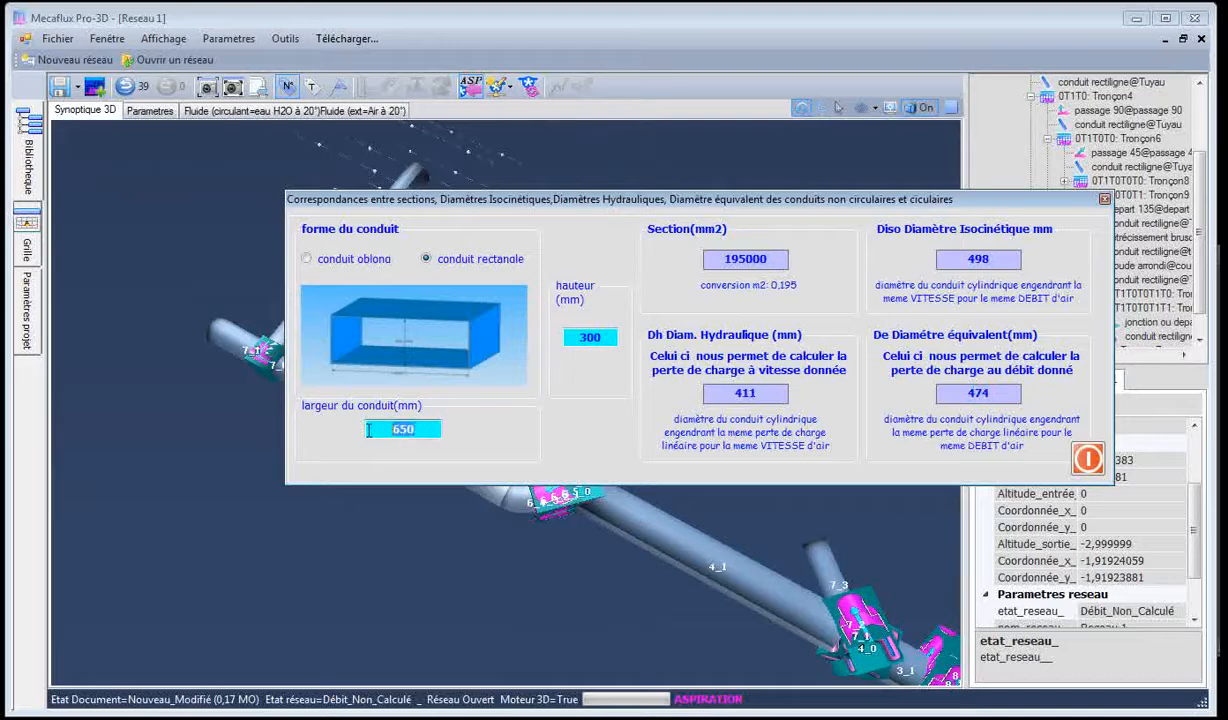
pyautogui.write('5')
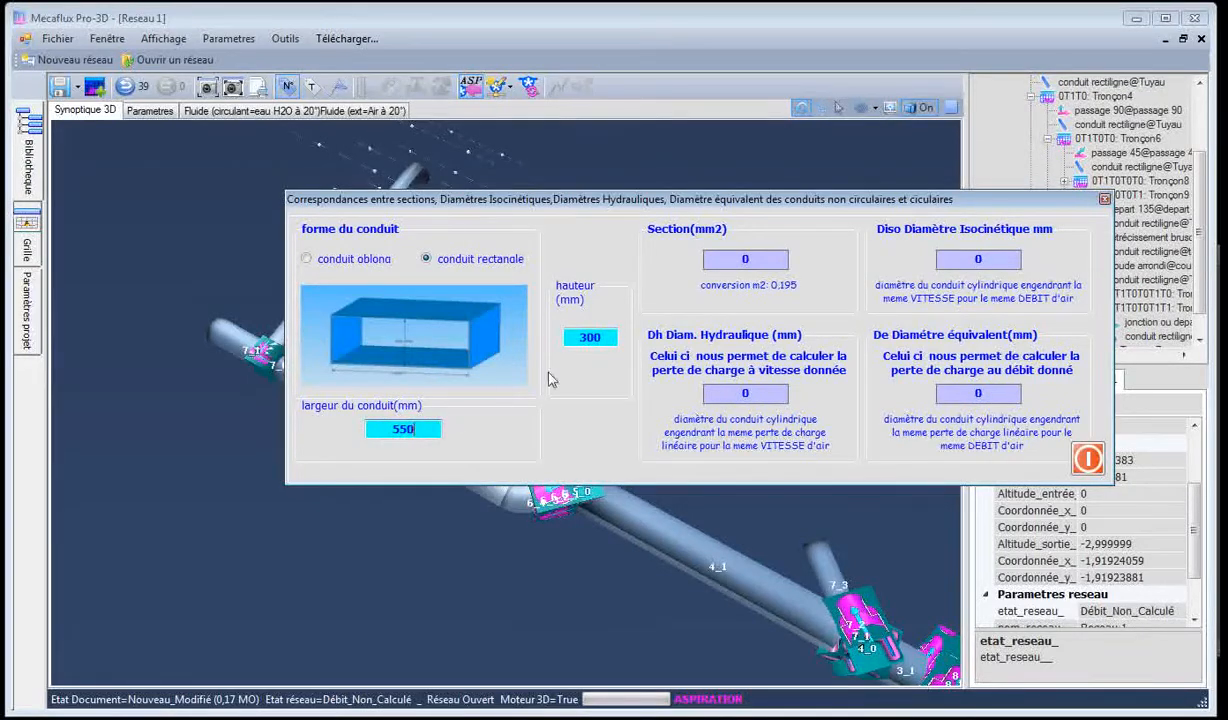
pyautogui.write('200')
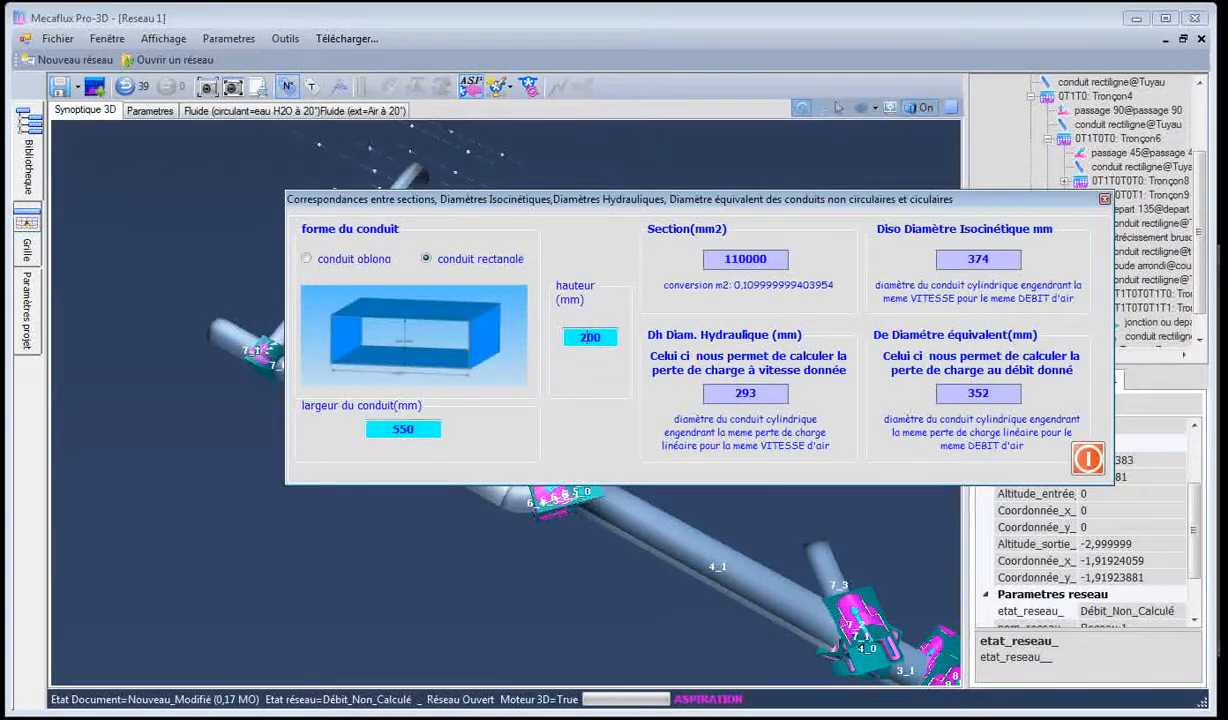
pyautogui.doubleClick(981, 391)
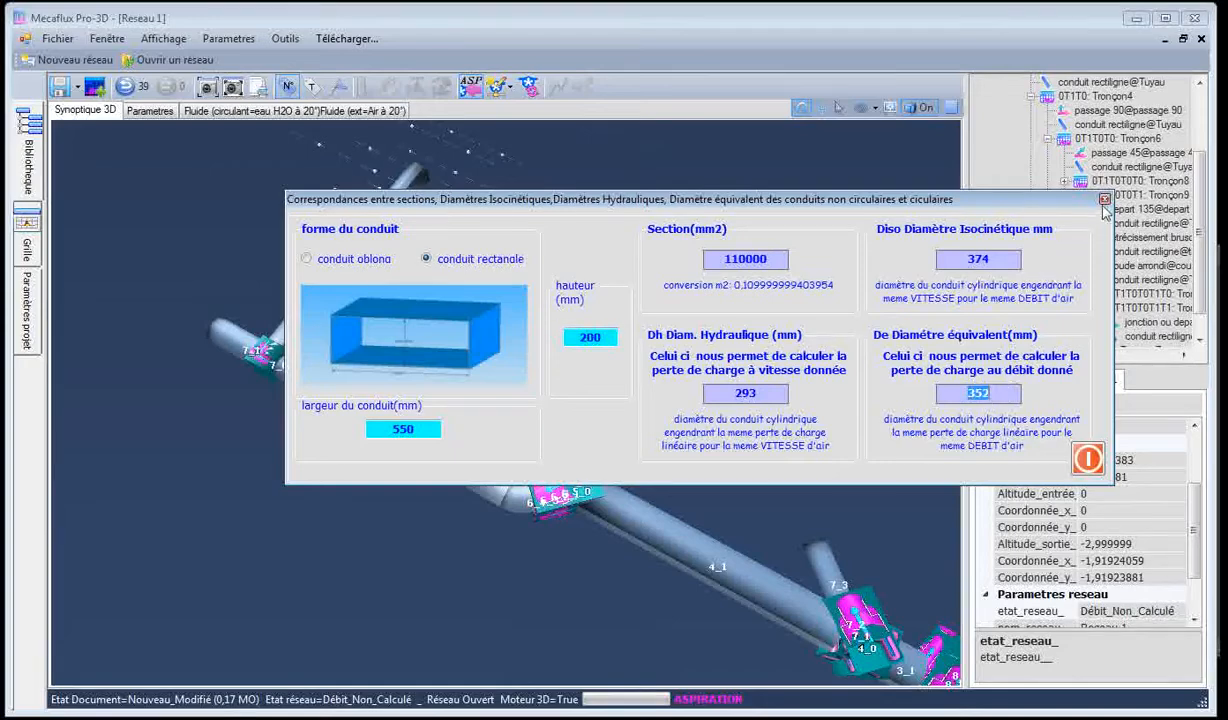
pyautogui.click(1104, 199)
# Set the length of straight conduit 8_1, on the other branch of the 90° separation, to 1 m
pyautogui.click(297, 337)
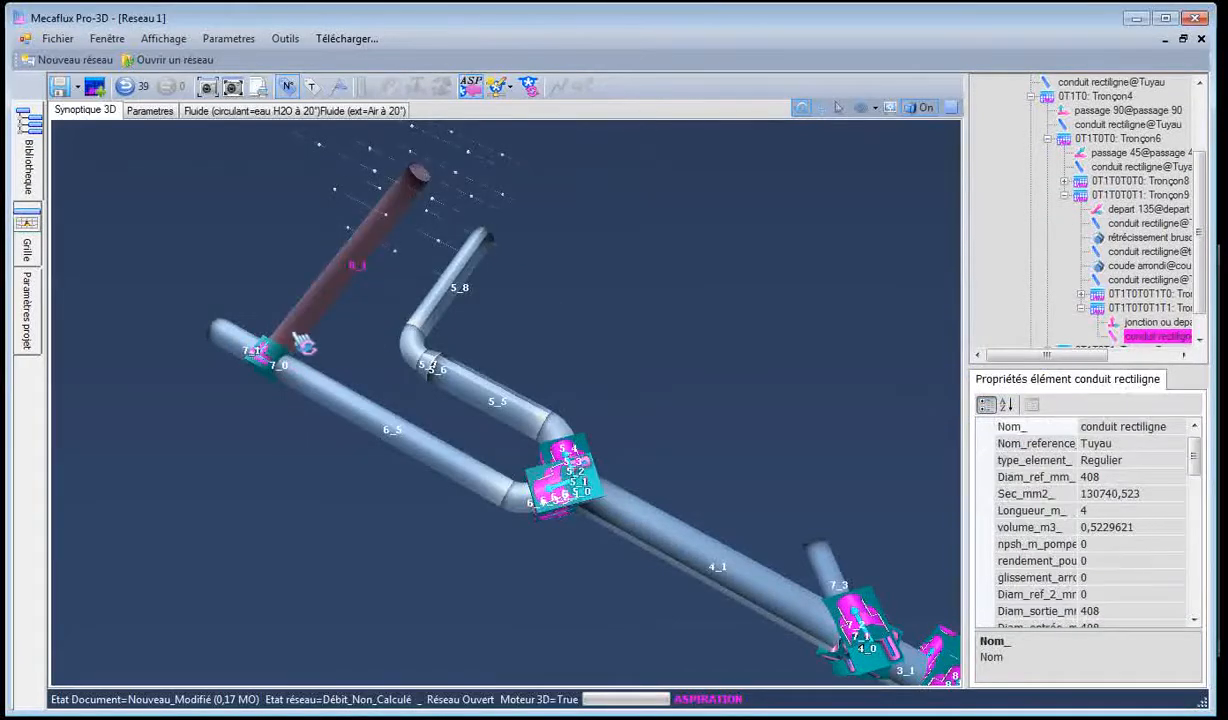
pyautogui.rightClick(300, 338)
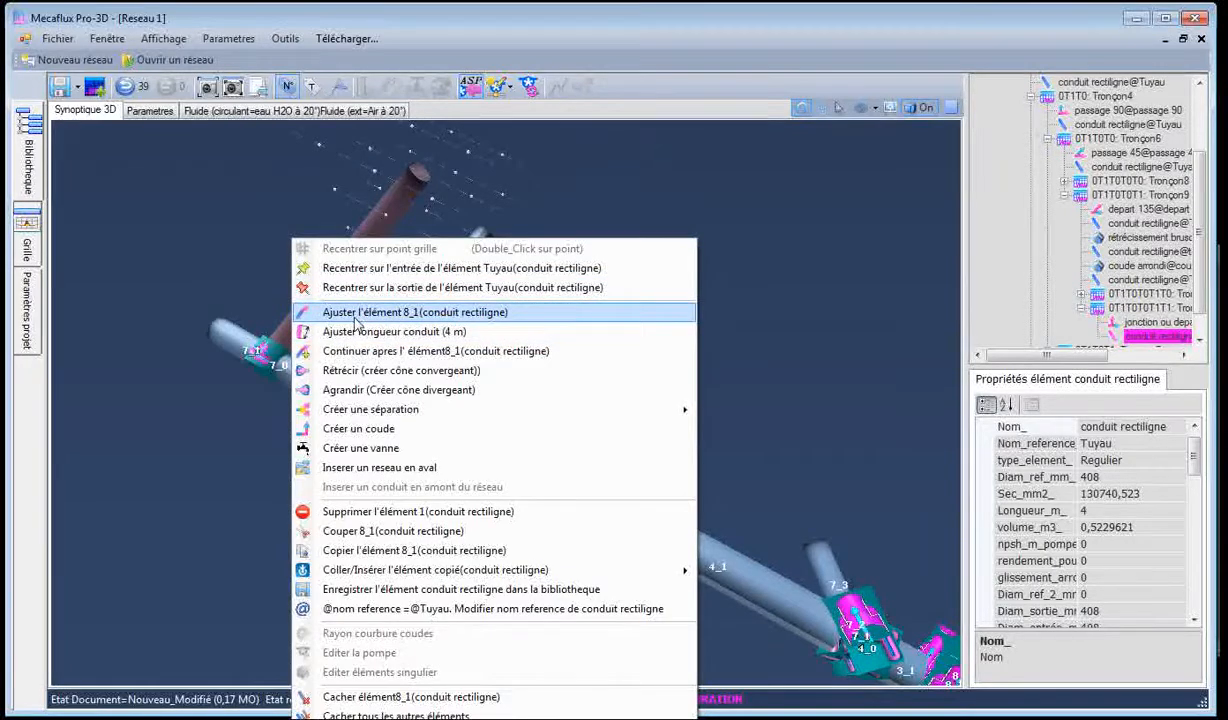
pyautogui.click(340, 331)
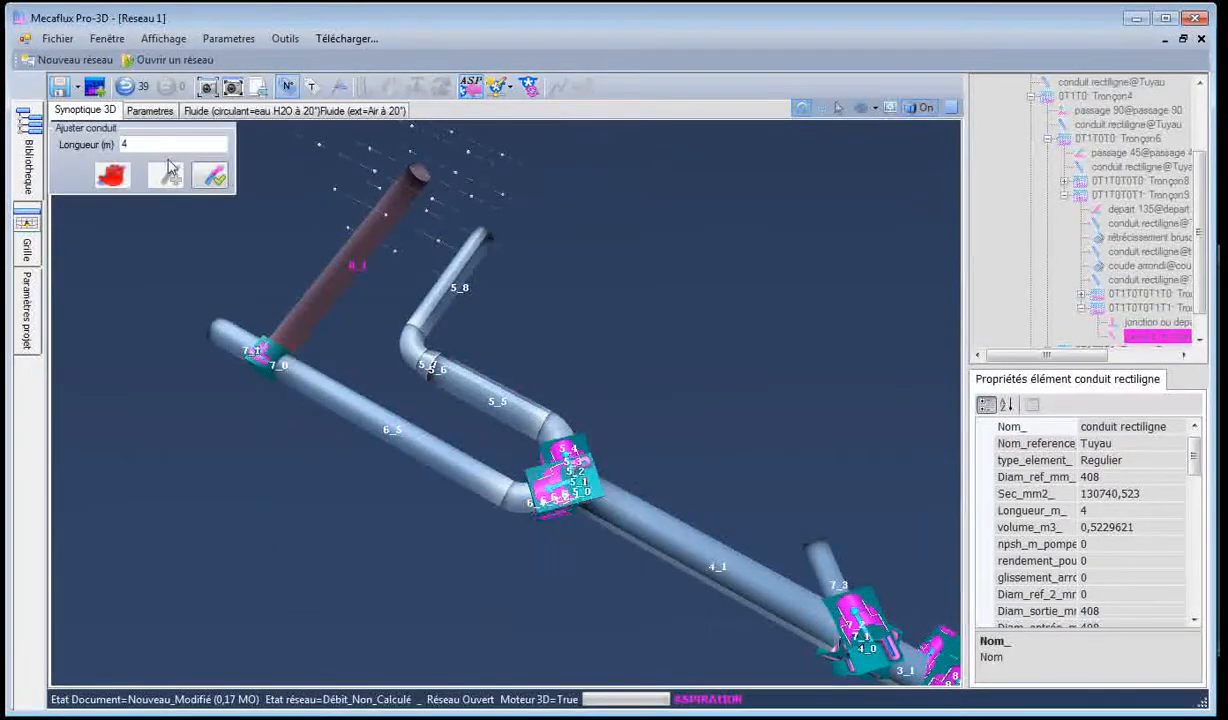
pyautogui.doubleClick(117, 144)
pyautogui.write('1')
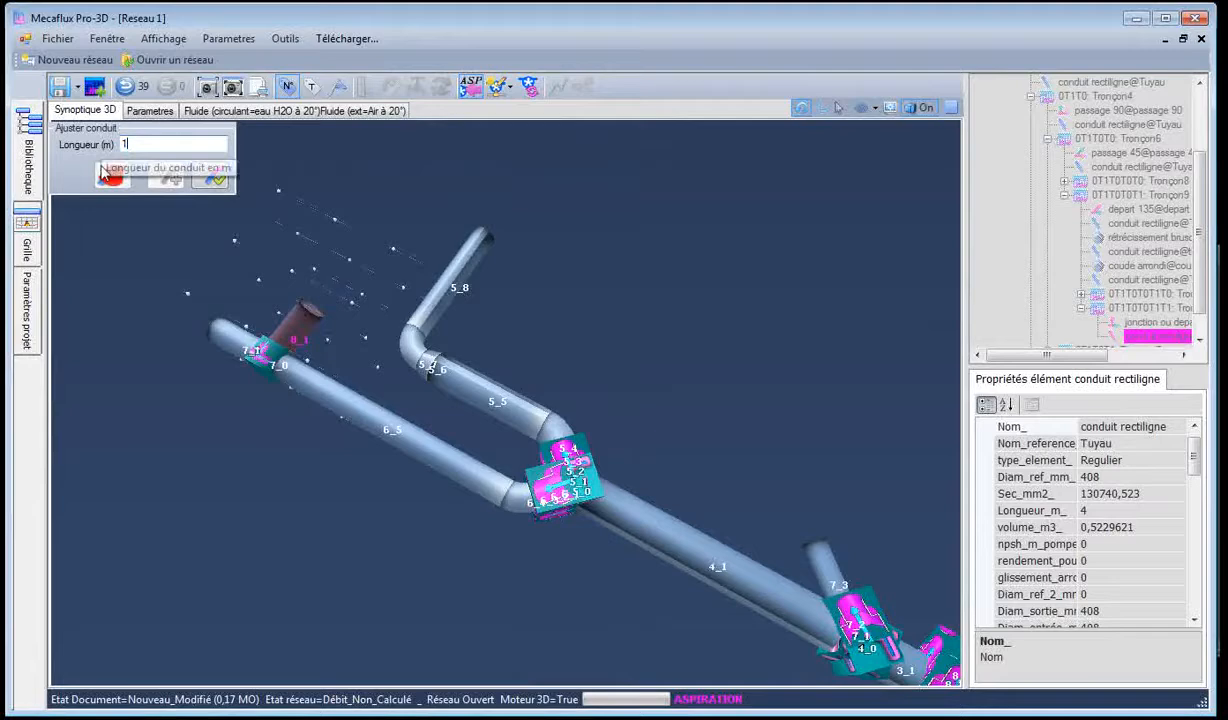
pyautogui.click(210, 176)
# Insert an abrupt narrowing with a 352 mm outlet diameter after straight conduit 8_1, without extending it
pyautogui.rightClick(300, 337)
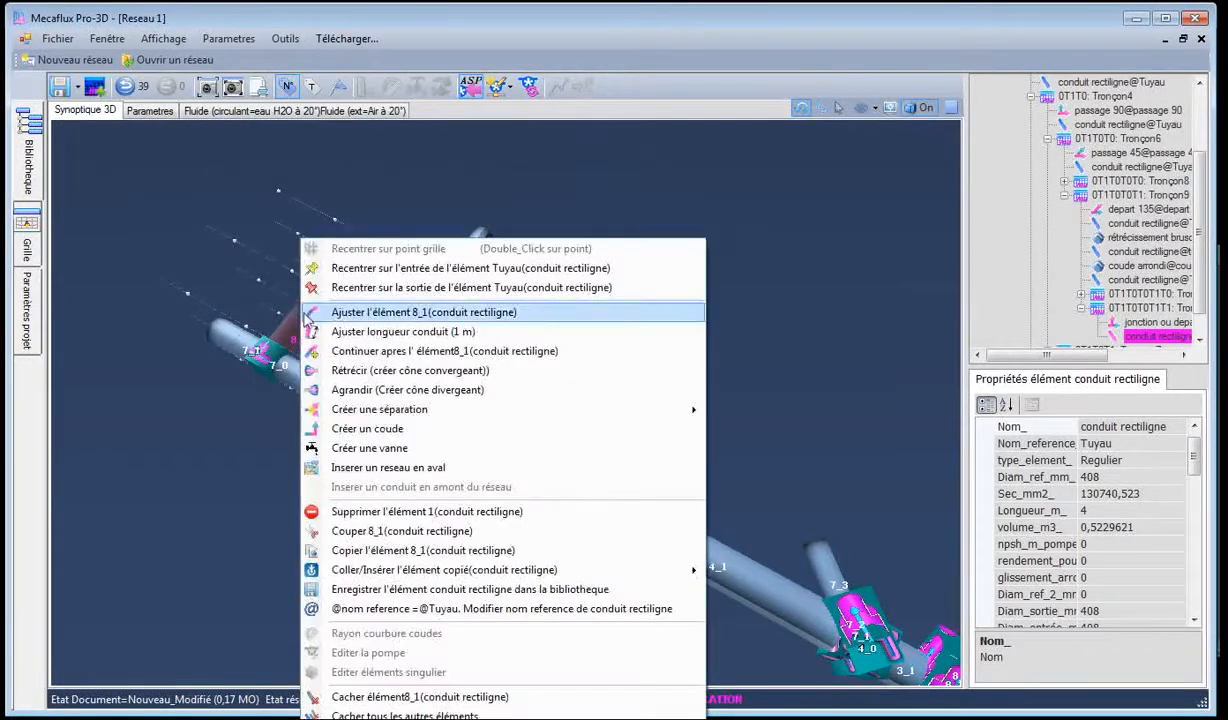
pyautogui.click(368, 372)
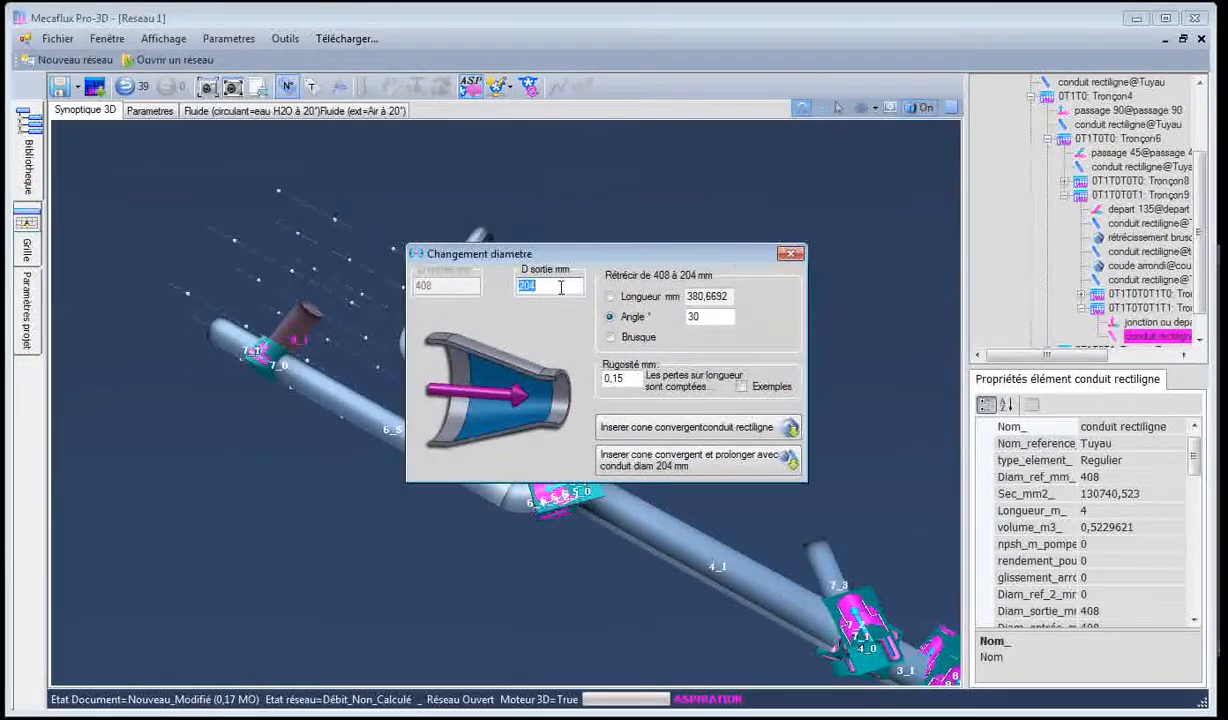
pyautogui.write('352')
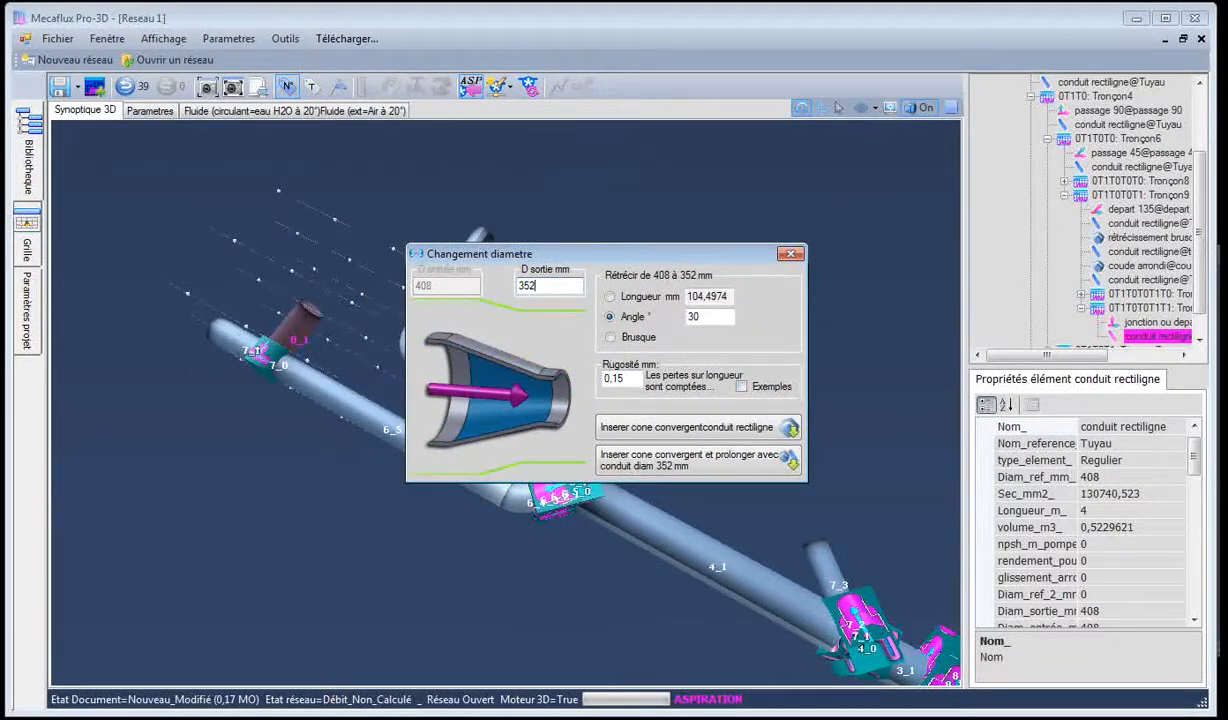
pyautogui.hotkey('alt', 'Tab')
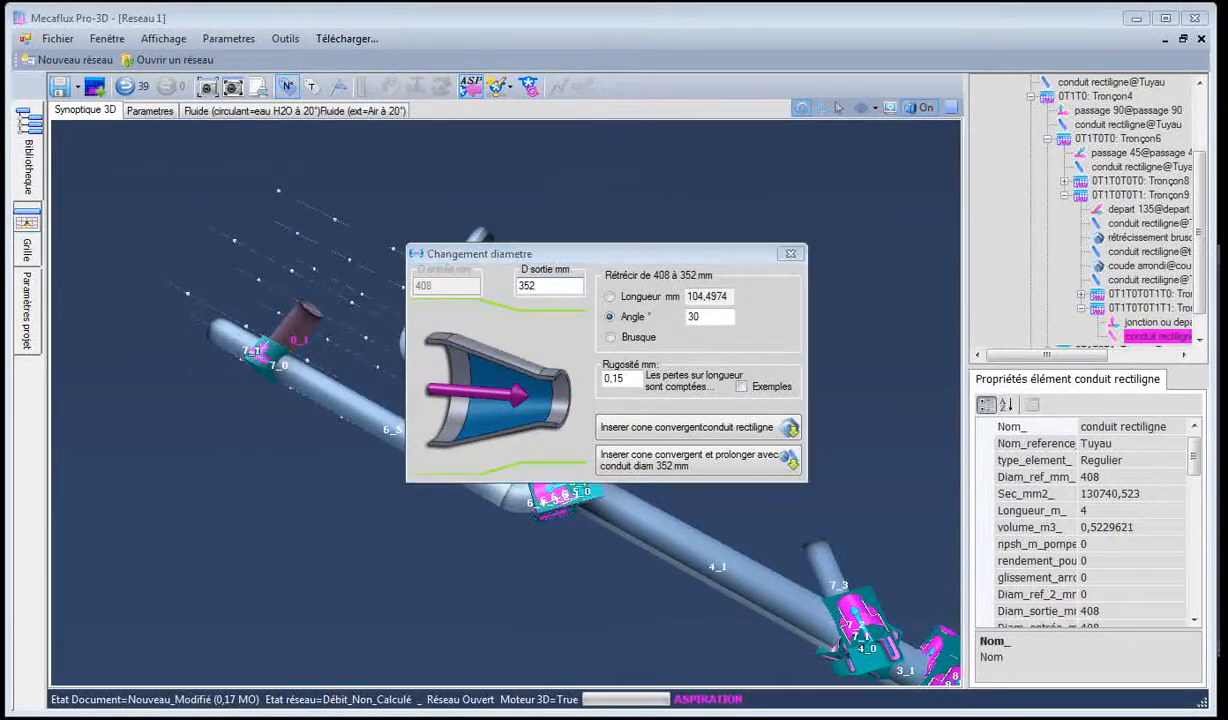
pyautogui.moveTo(869, 262); pyautogui.dragTo(1020, 412)
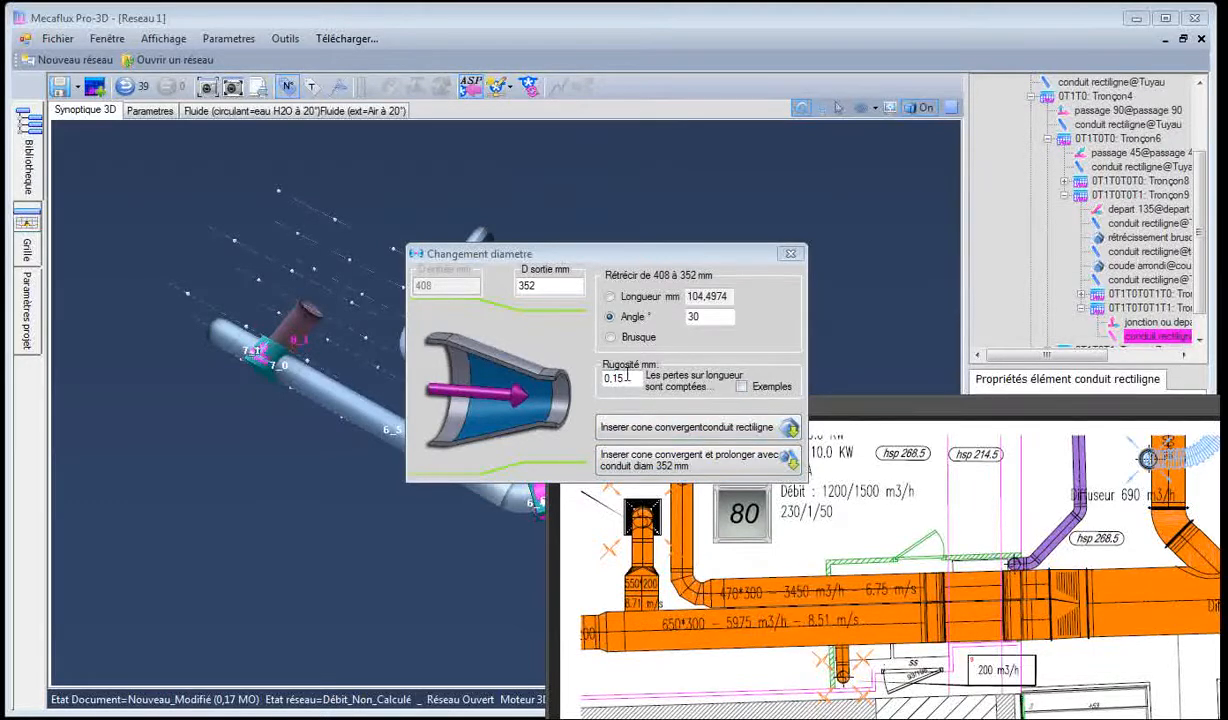
pyautogui.click(612, 338)
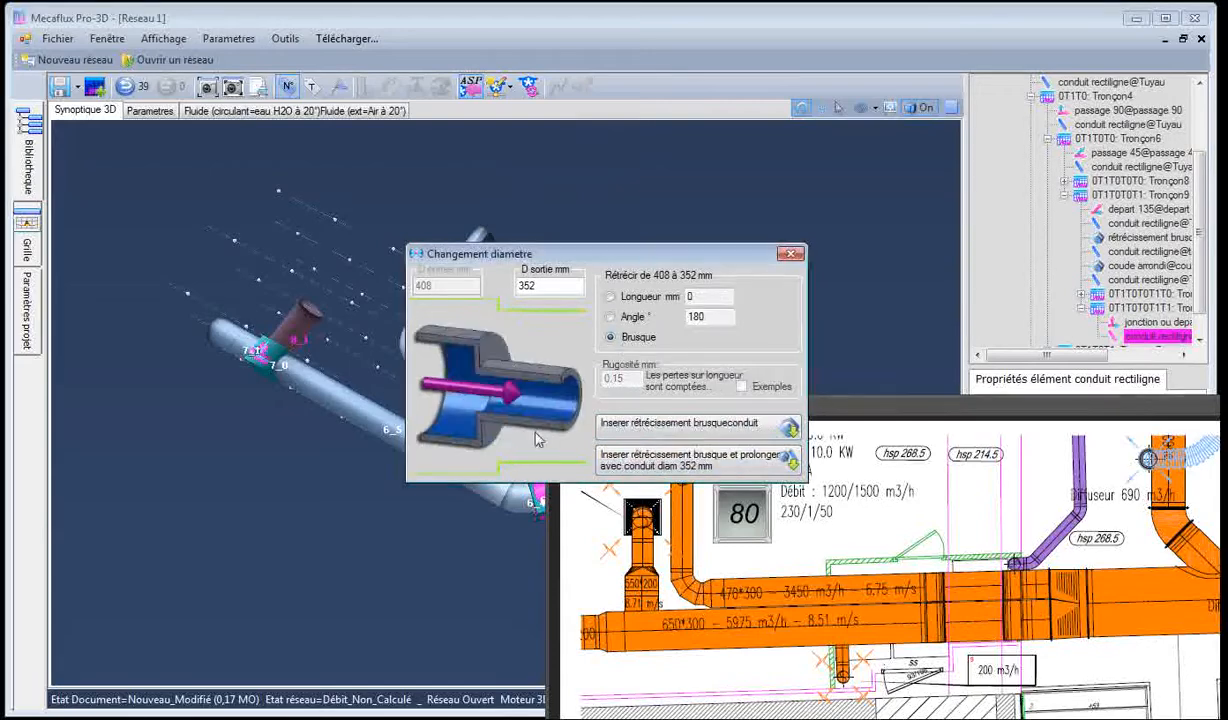
pyautogui.click(622, 428)
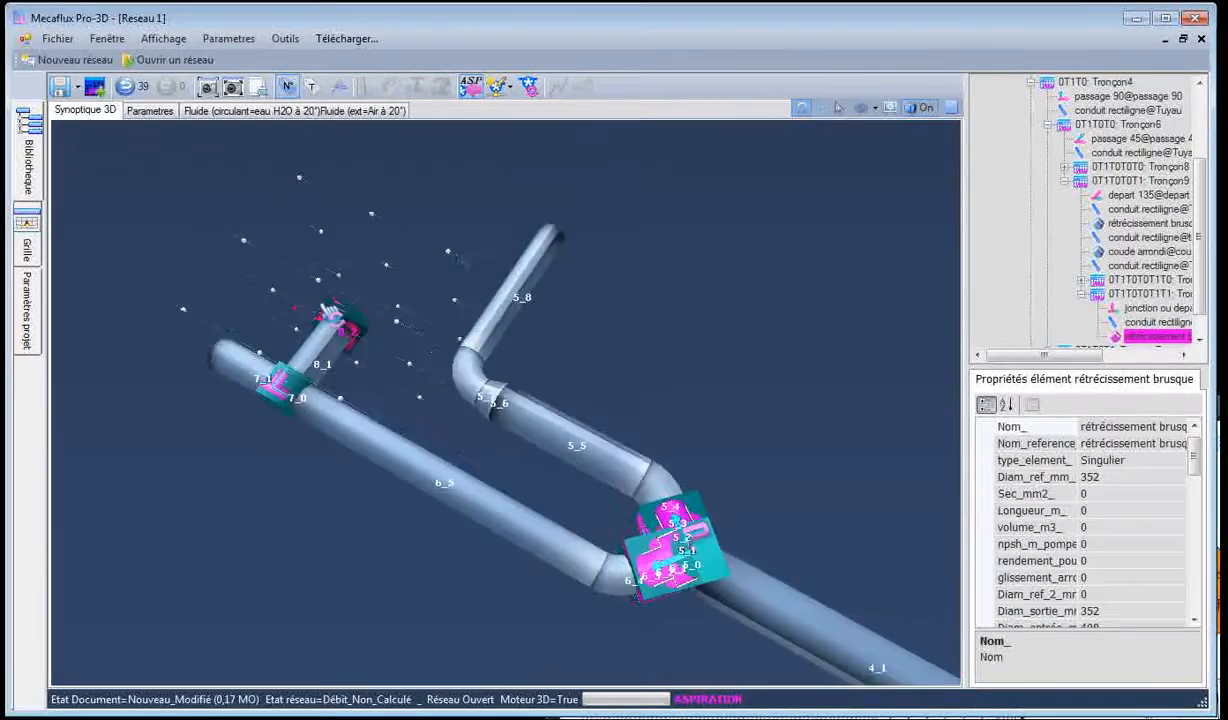
# Insert a 30° converging cone with a 300 mm outlet after the abrupt narrowing and extend it with a 300 mm diameter conduit
pyautogui.scroll(5, 330, 315)
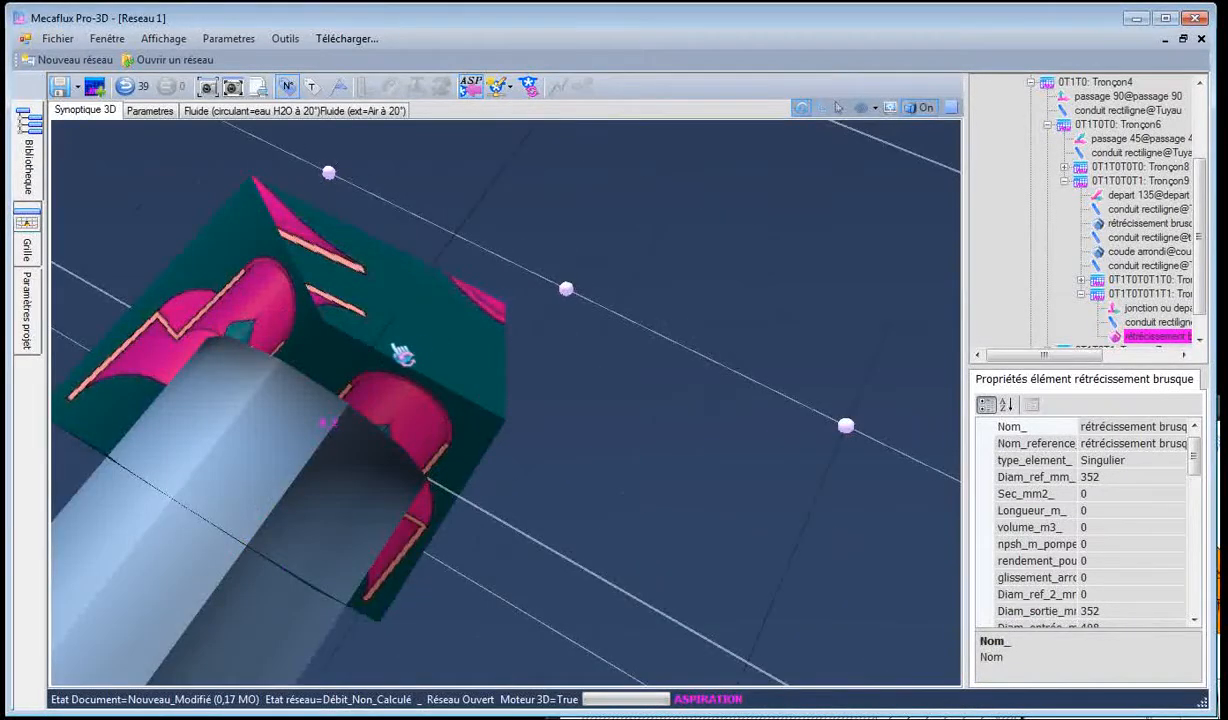
pyautogui.rightClick(403, 355)
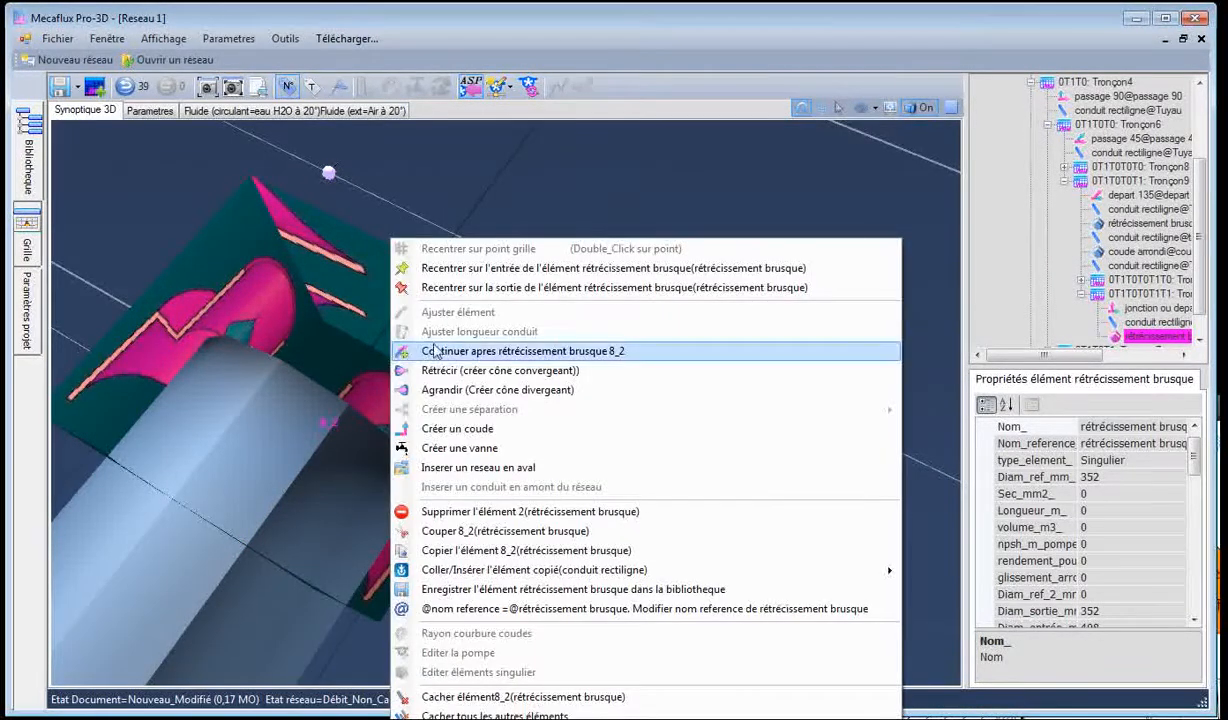
pyautogui.click(469, 378)
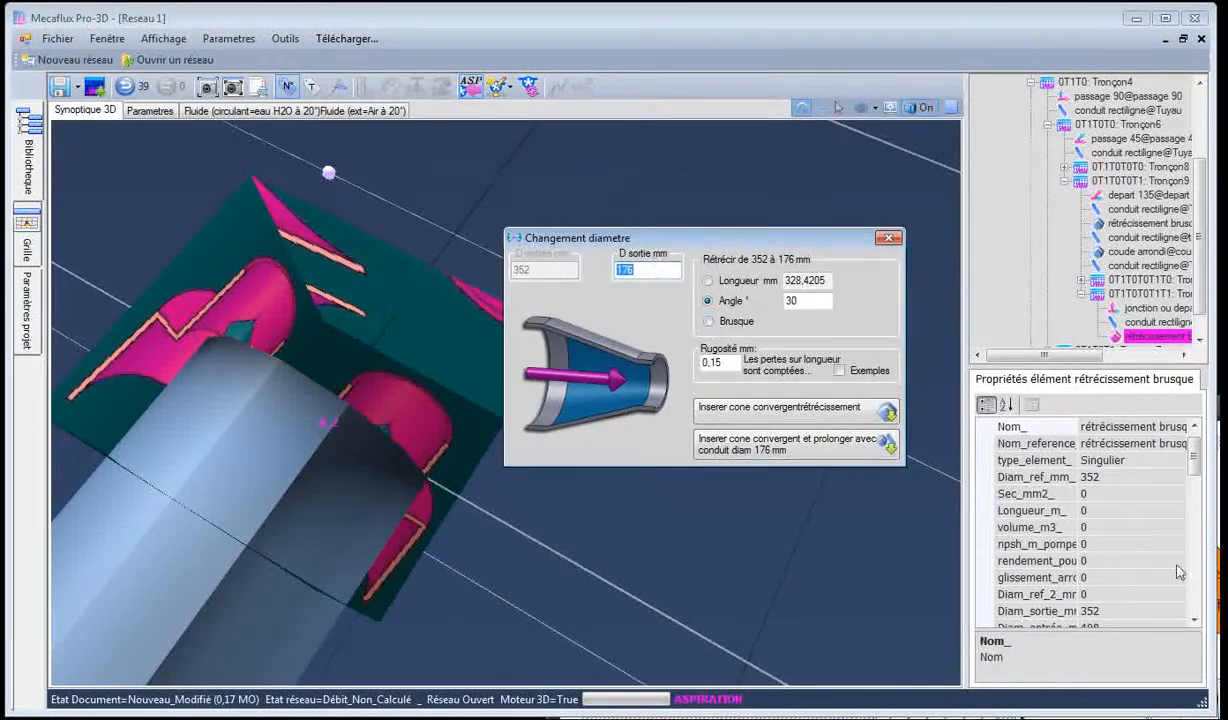
pyautogui.hotkey('alt', 'Tab')
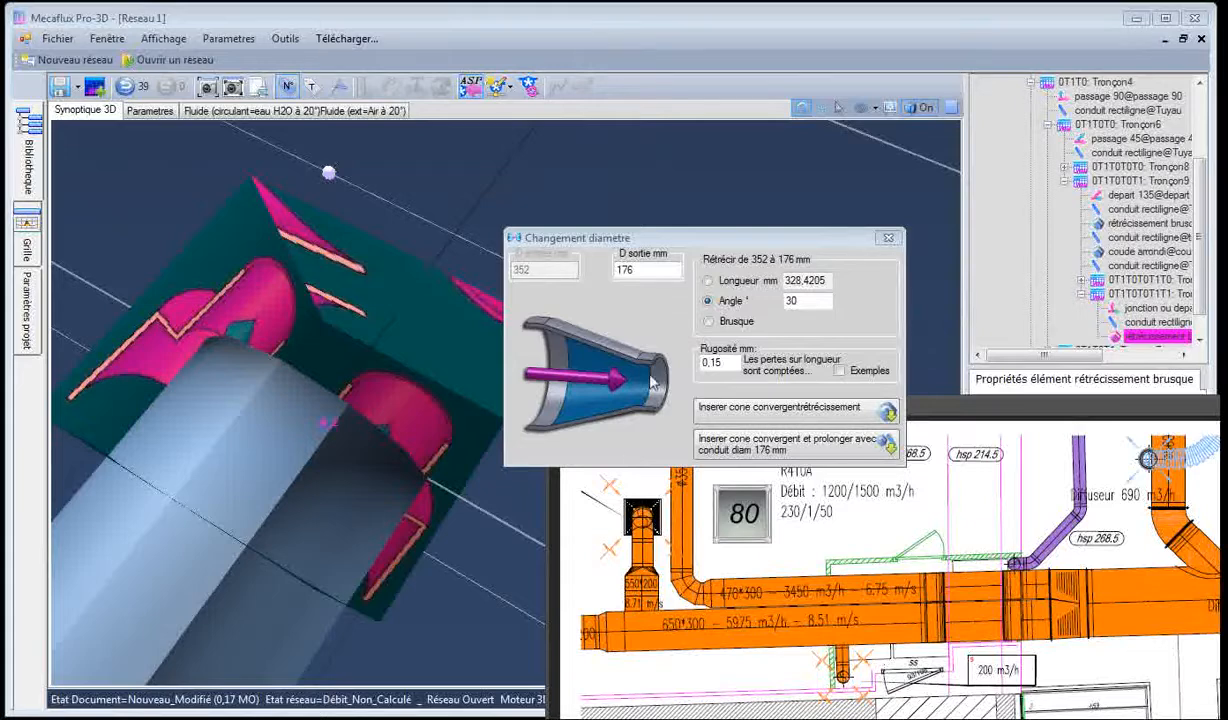
pyautogui.moveTo(650, 271); pyautogui.dragTo(615, 270)
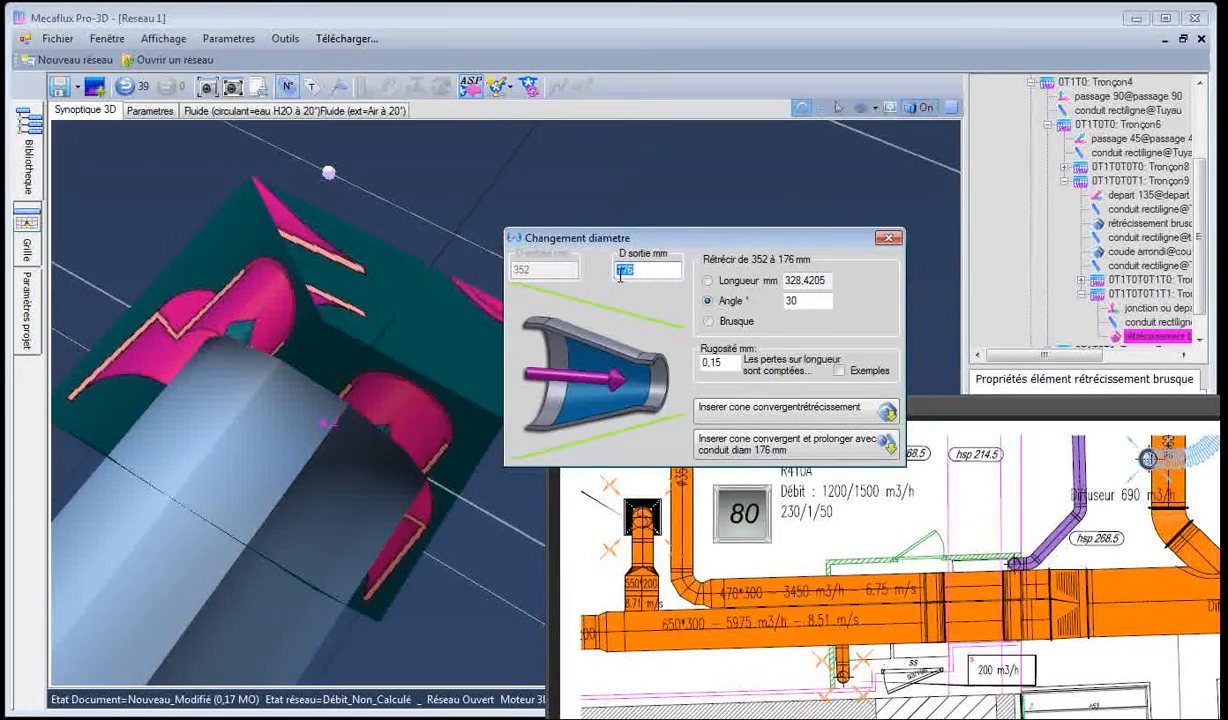
pyautogui.write('300')
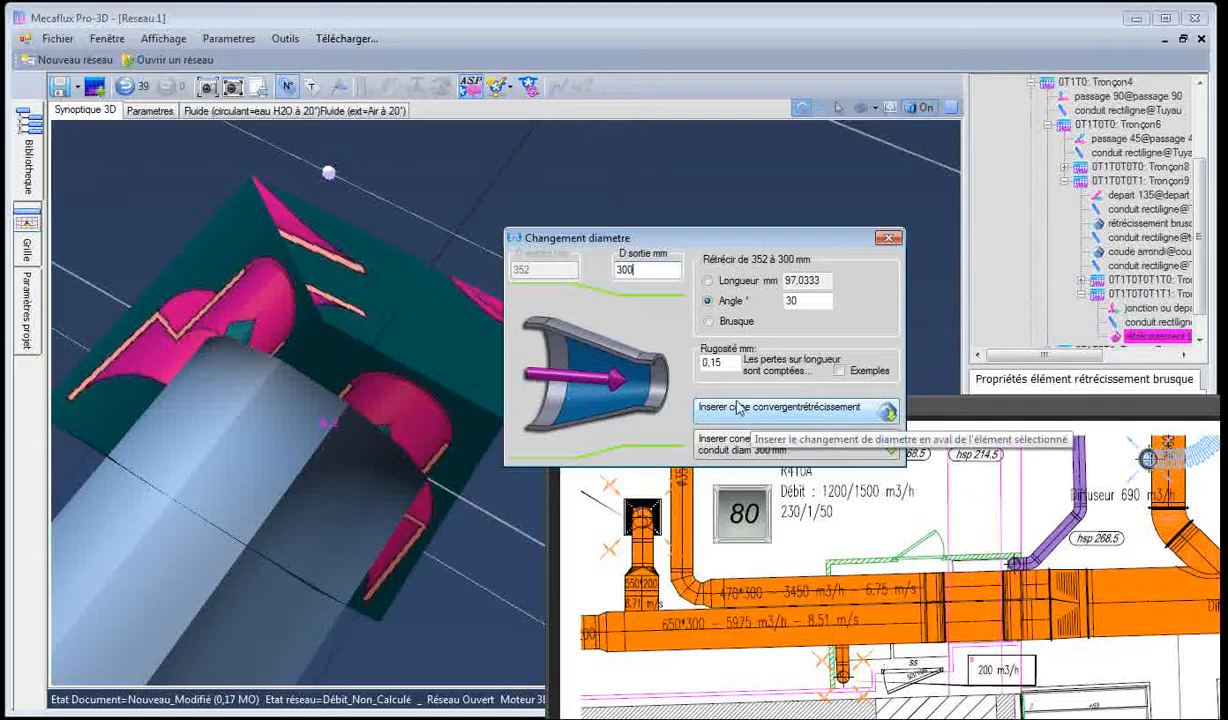
pyautogui.click(710, 441)
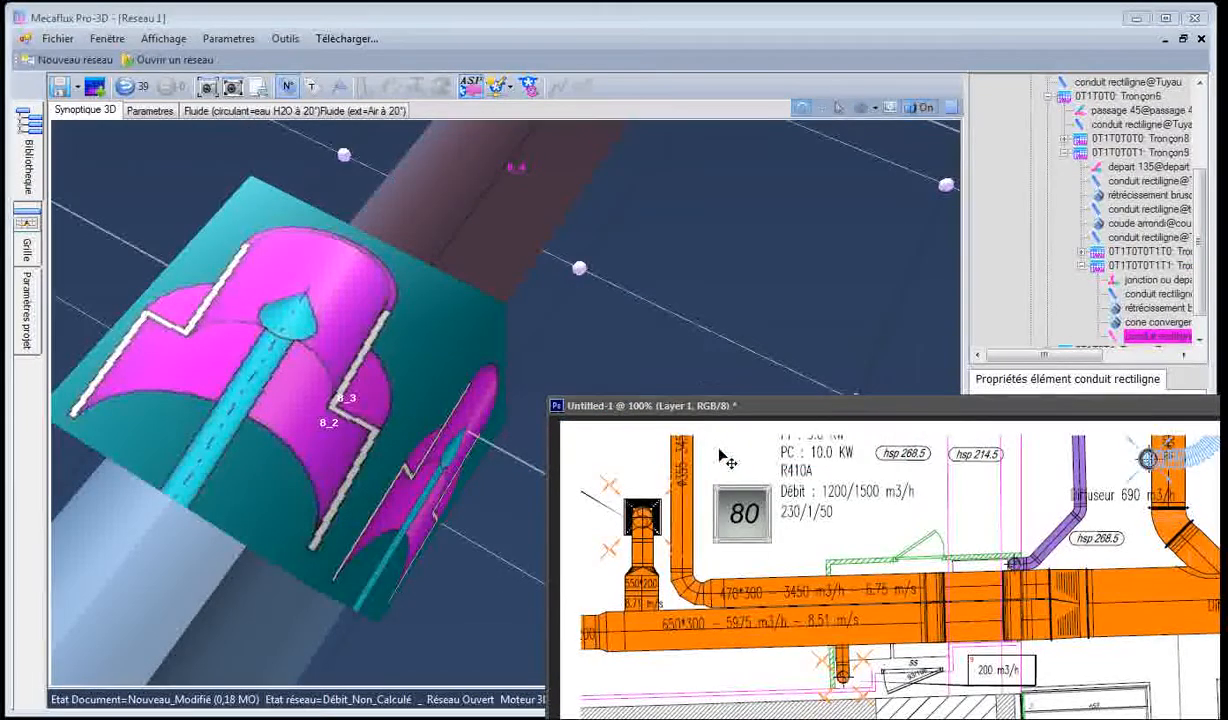
# Examine the abrupt narrowing and the converging cone between conduits 8_1 and 8_4, along with their properties
pyautogui.click(692, 315)
pyautogui.scroll(-6, 634, 321)
pyautogui.moveTo(570, 425); pyautogui.dragTo(477, 389)
pyautogui.click(515, 373)
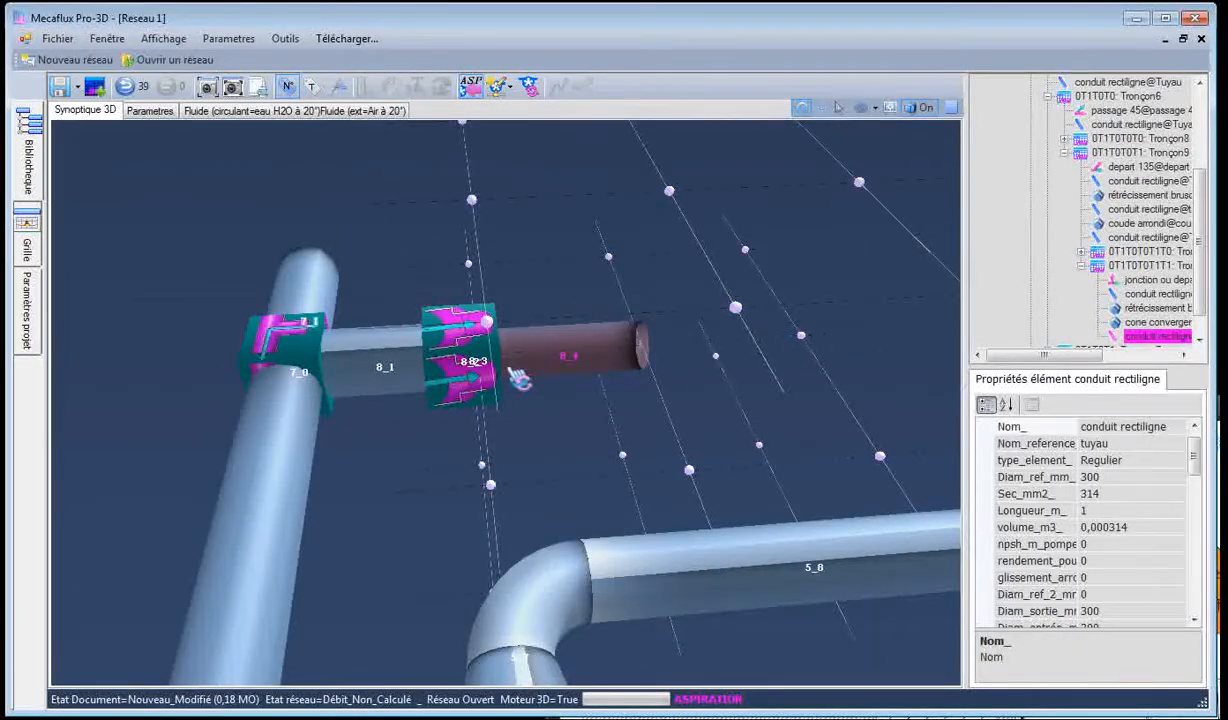
pyautogui.click(1140, 323)
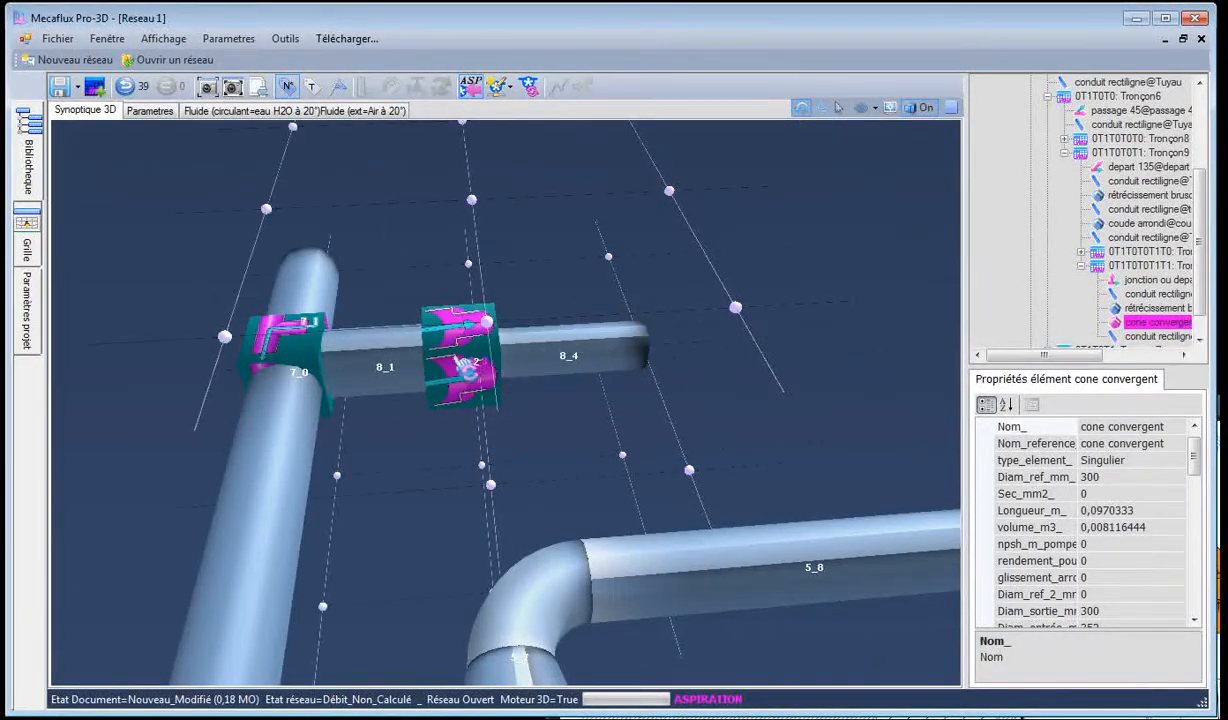
pyautogui.click(1130, 324)
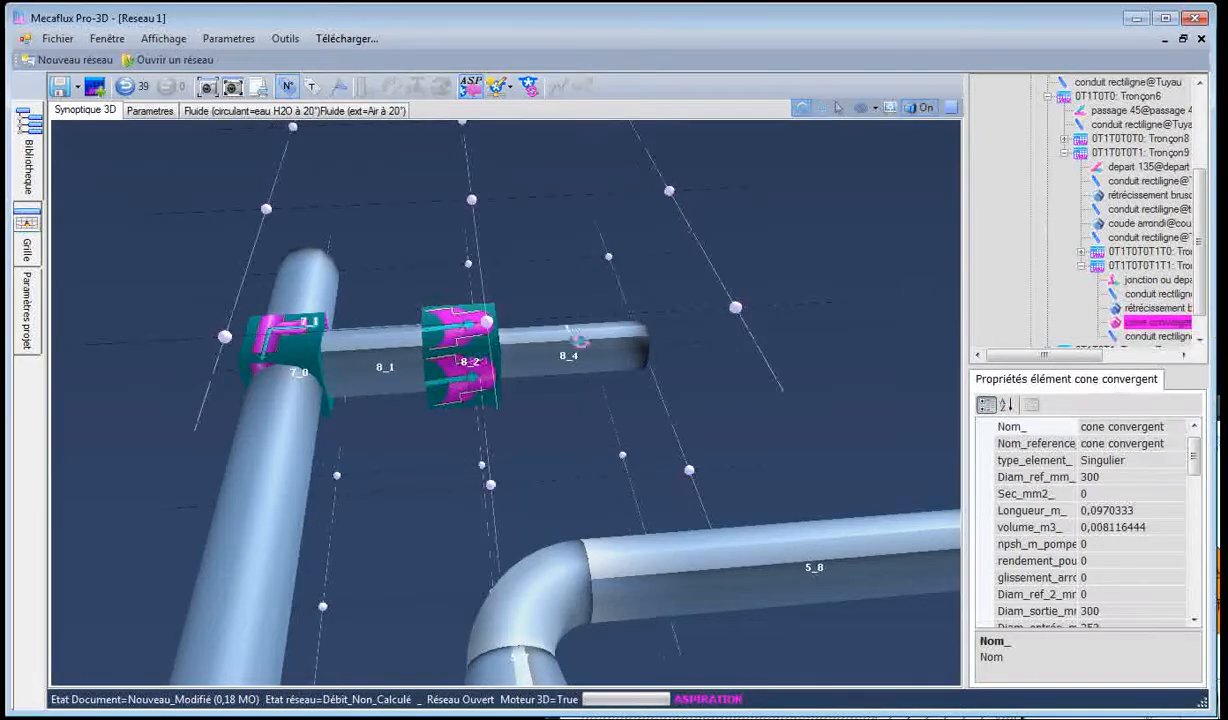
pyautogui.click(1150, 308)
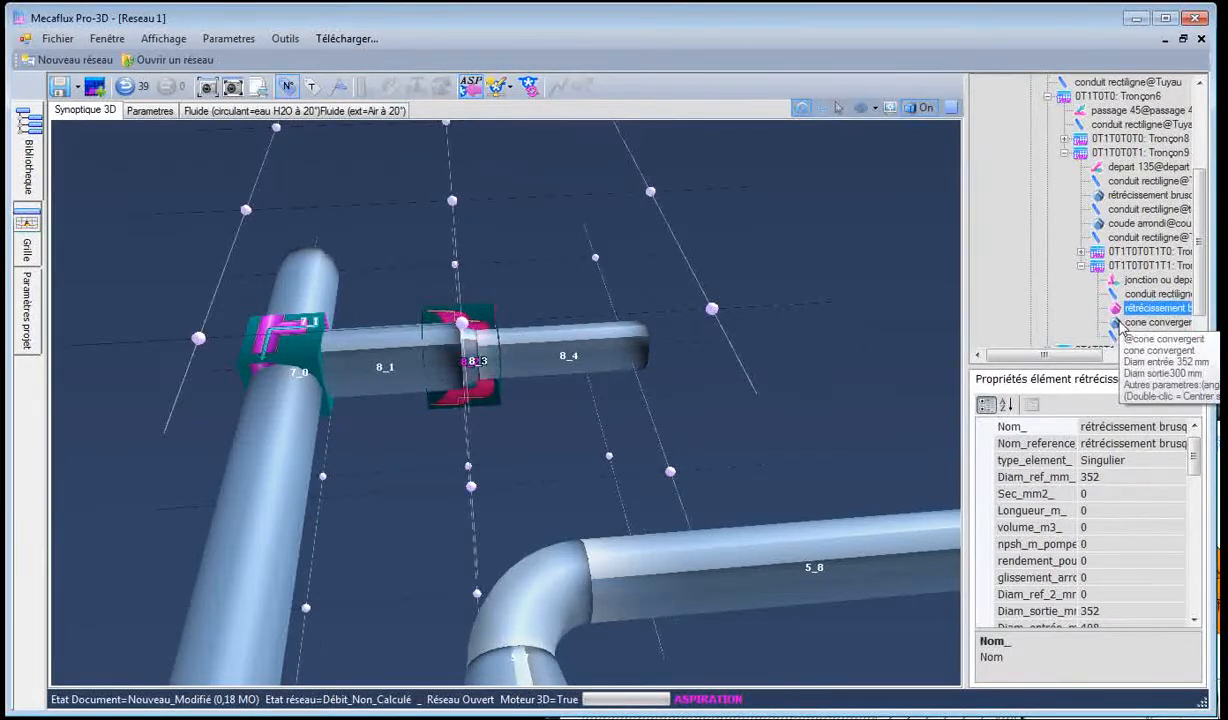
pyautogui.moveTo(515, 408)
pyautogui.mouseDown()
pyautogui.moveTo(515, 425)
pyautogui.moveTo(517, 410)
pyautogui.mouseUp()
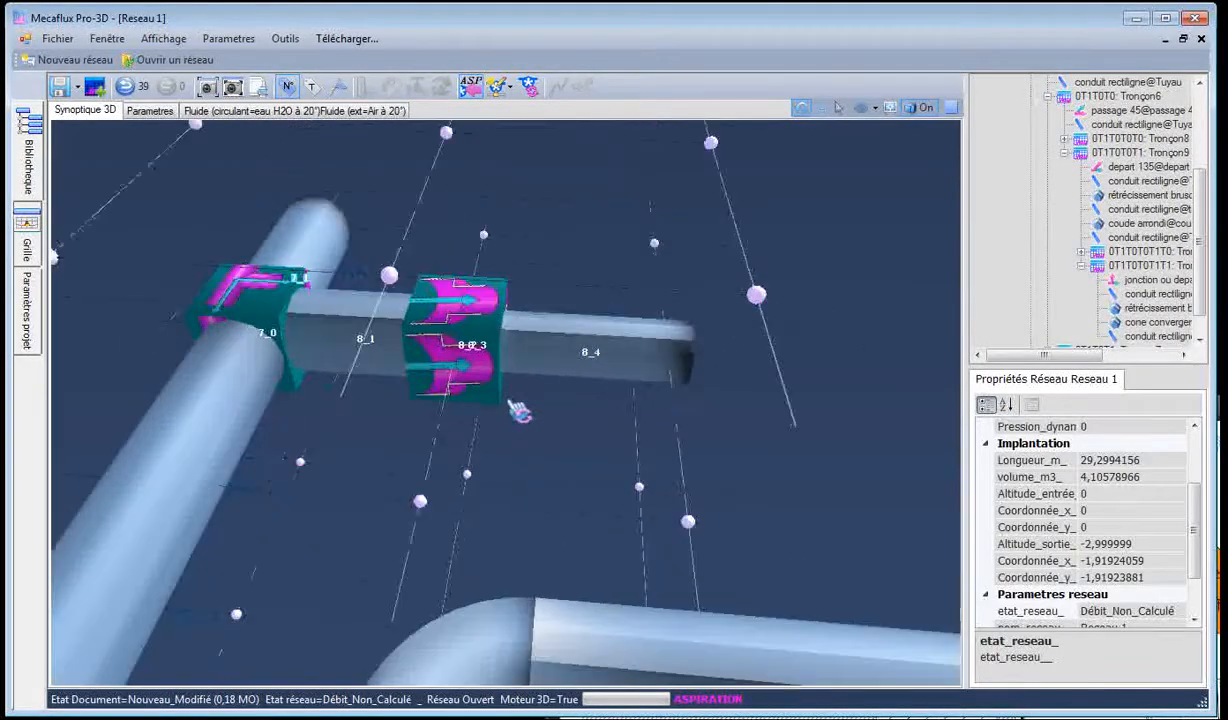
pyautogui.click(350, 358)
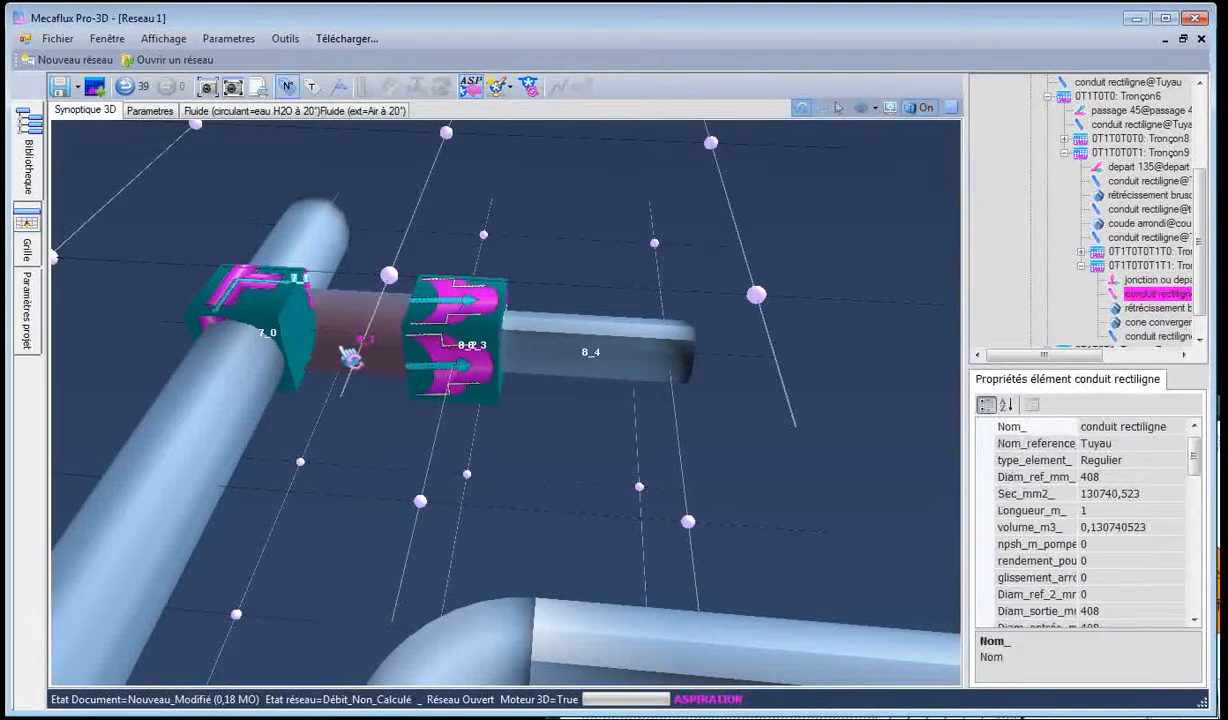
pyautogui.click(1140, 310)
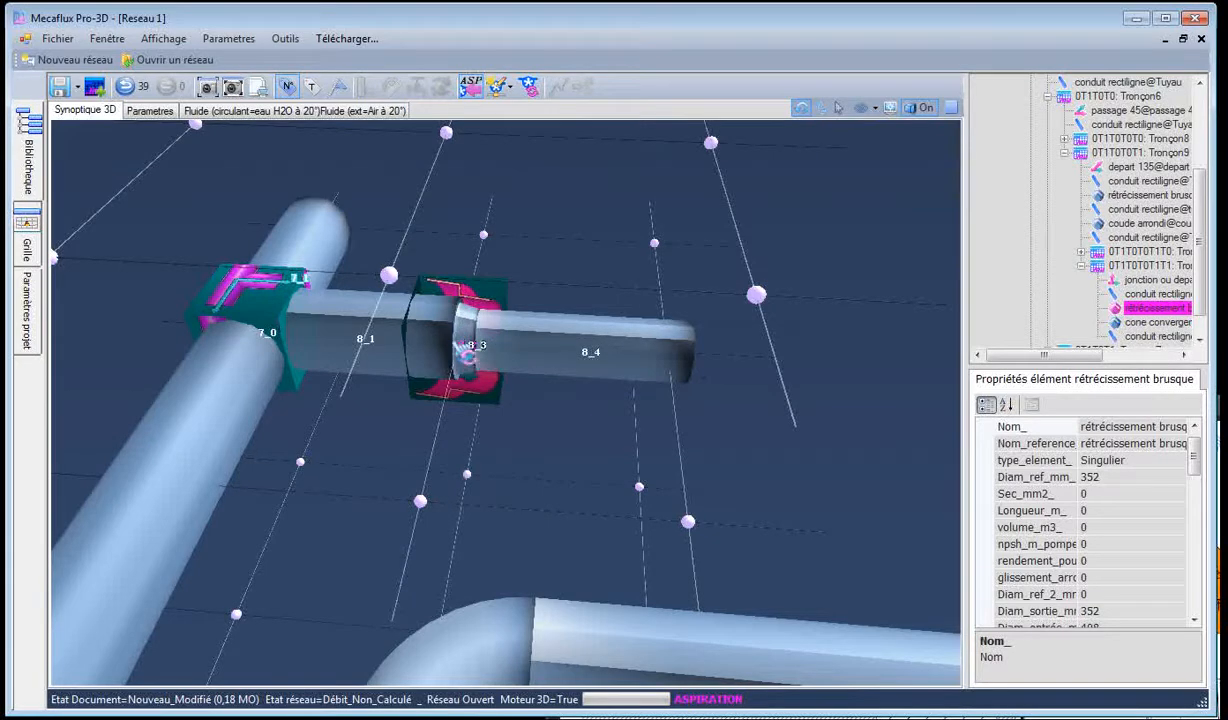
pyautogui.click(338, 350)
# Compare the branch start with the plan and set the length of straight conduit 8_1 to 0.3 m
pyautogui.click(1218, 555)
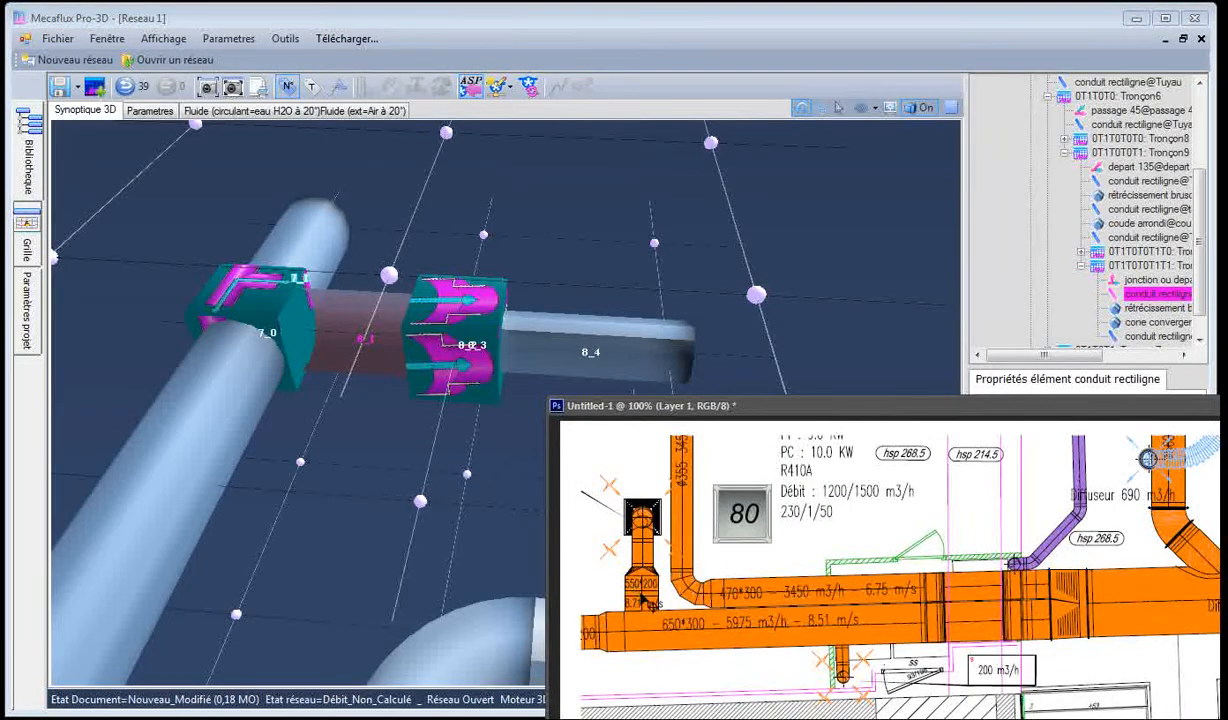
pyautogui.click(388, 348)
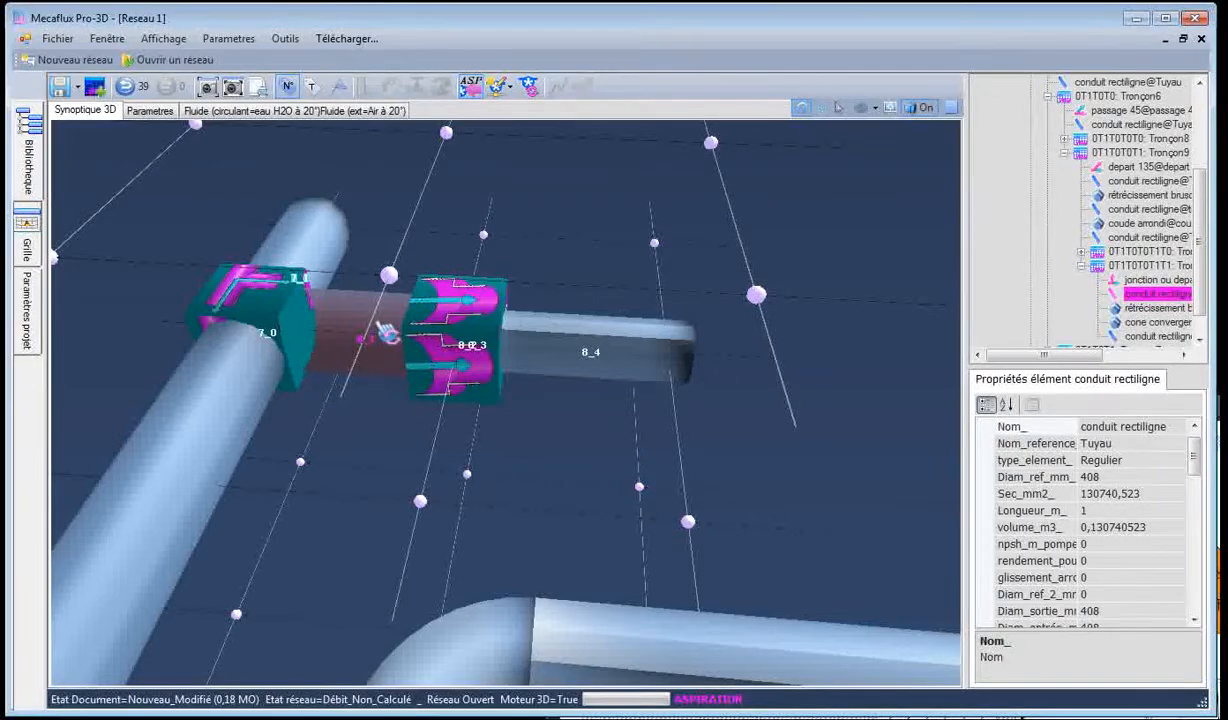
pyautogui.rightClick(386, 333)
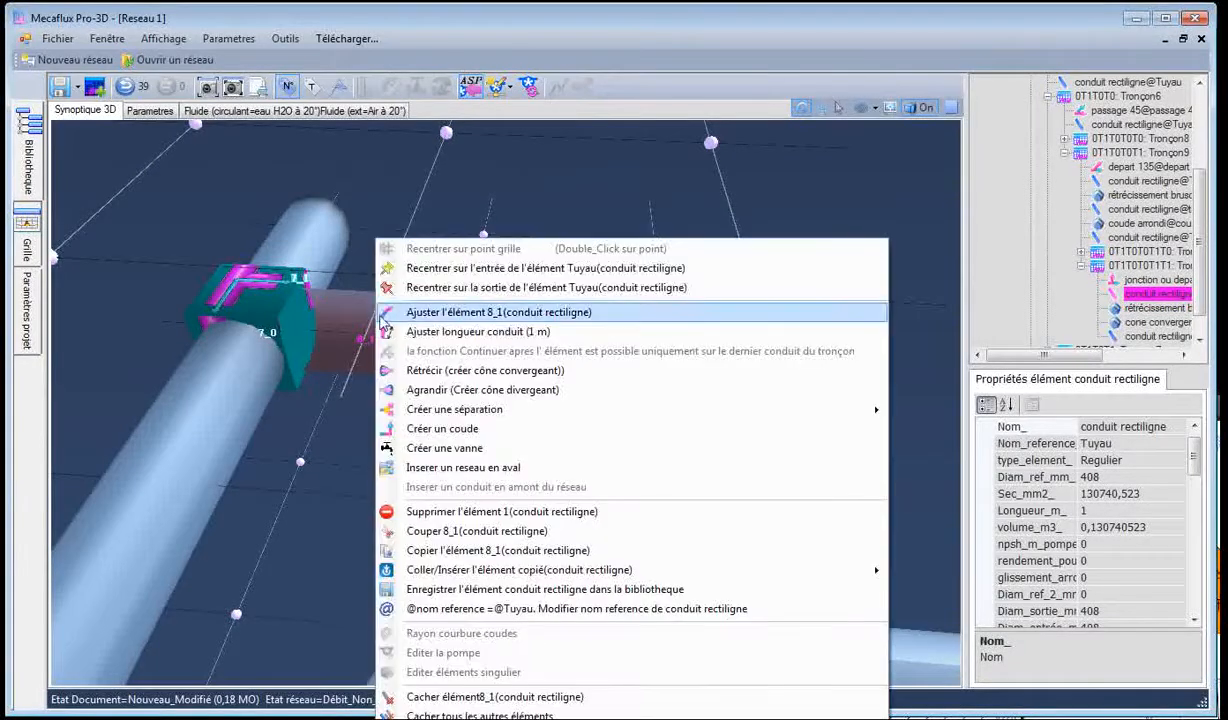
pyautogui.click(460, 332)
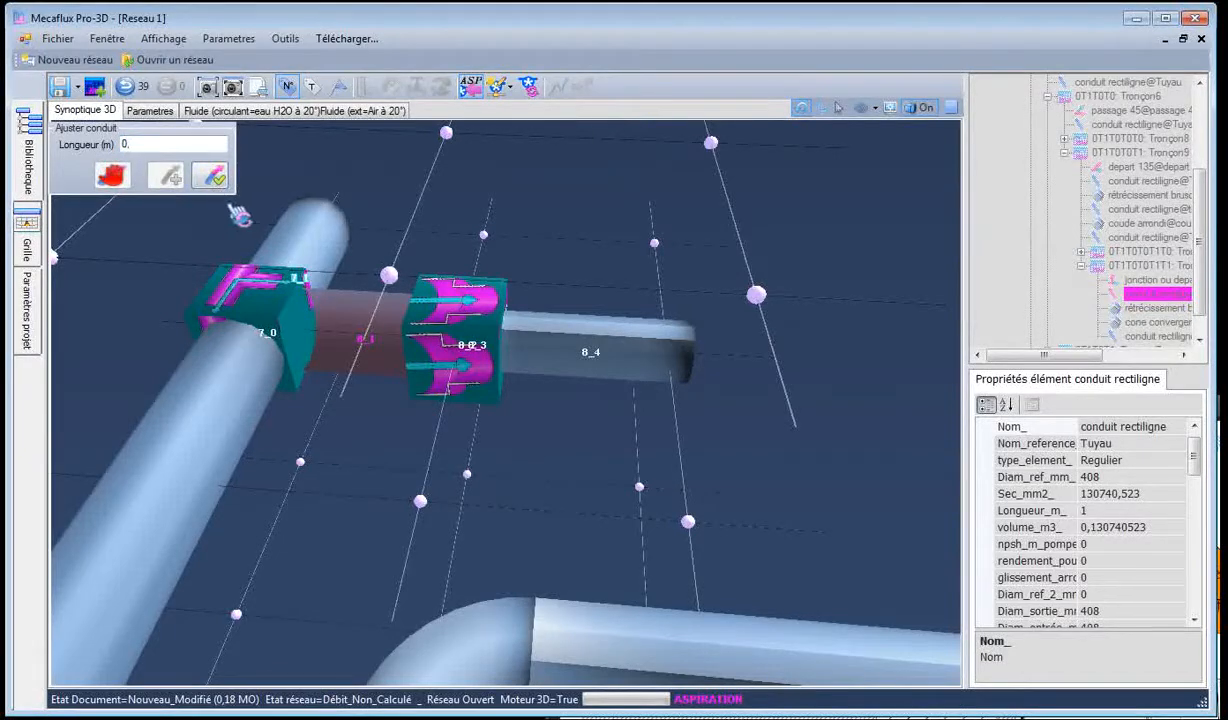
pyautogui.write('2')
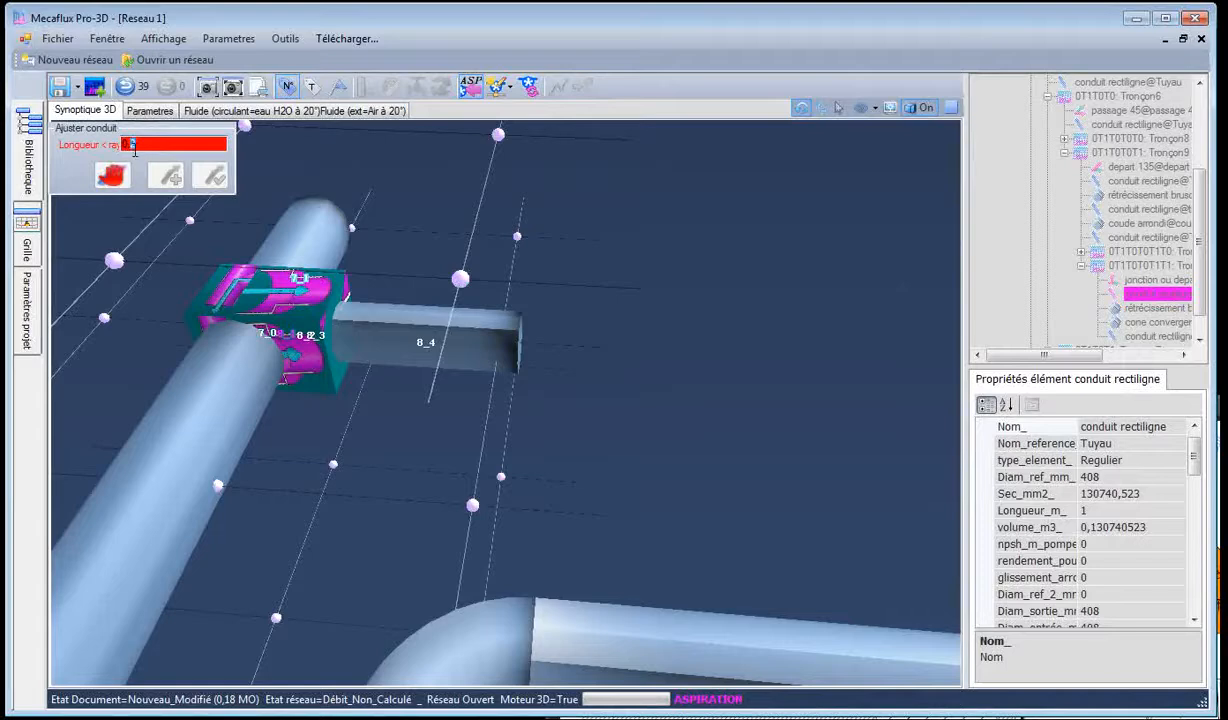
pyautogui.write('3')
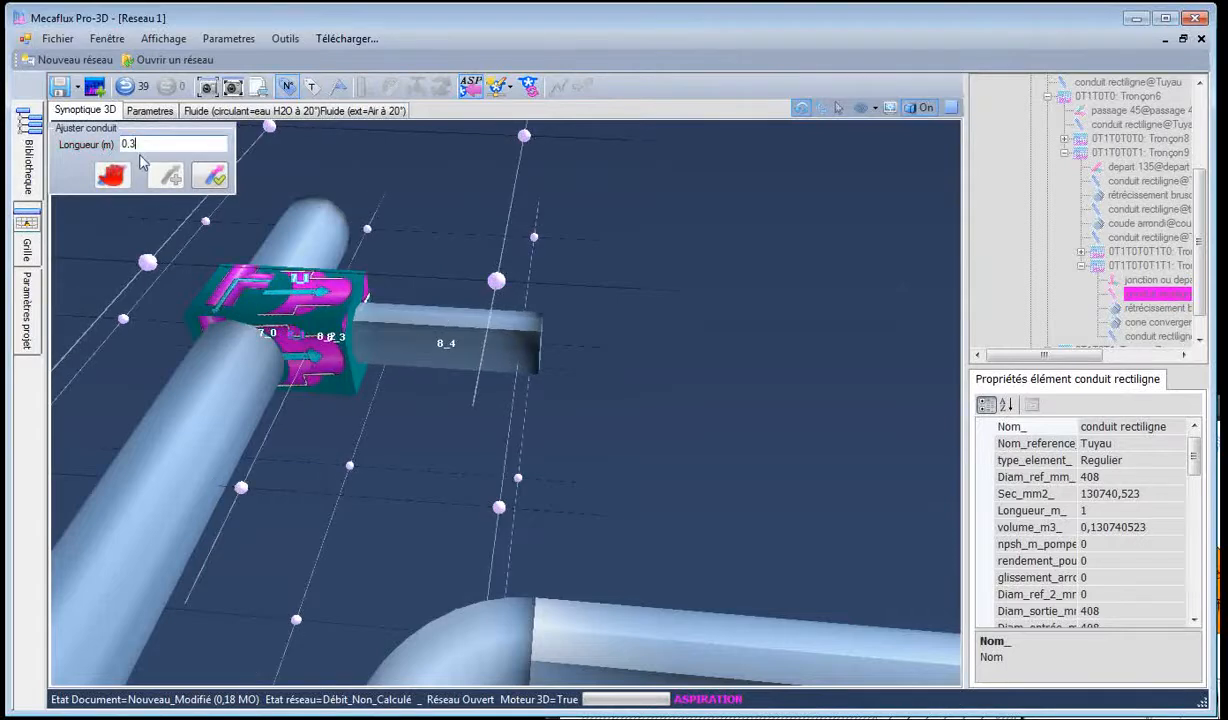
pyautogui.click(203, 188)
# Delete the end conduit 8_4 and the converging cone that follows the abrupt narrowing
pyautogui.moveTo(419, 263); pyautogui.dragTo(472, 255)
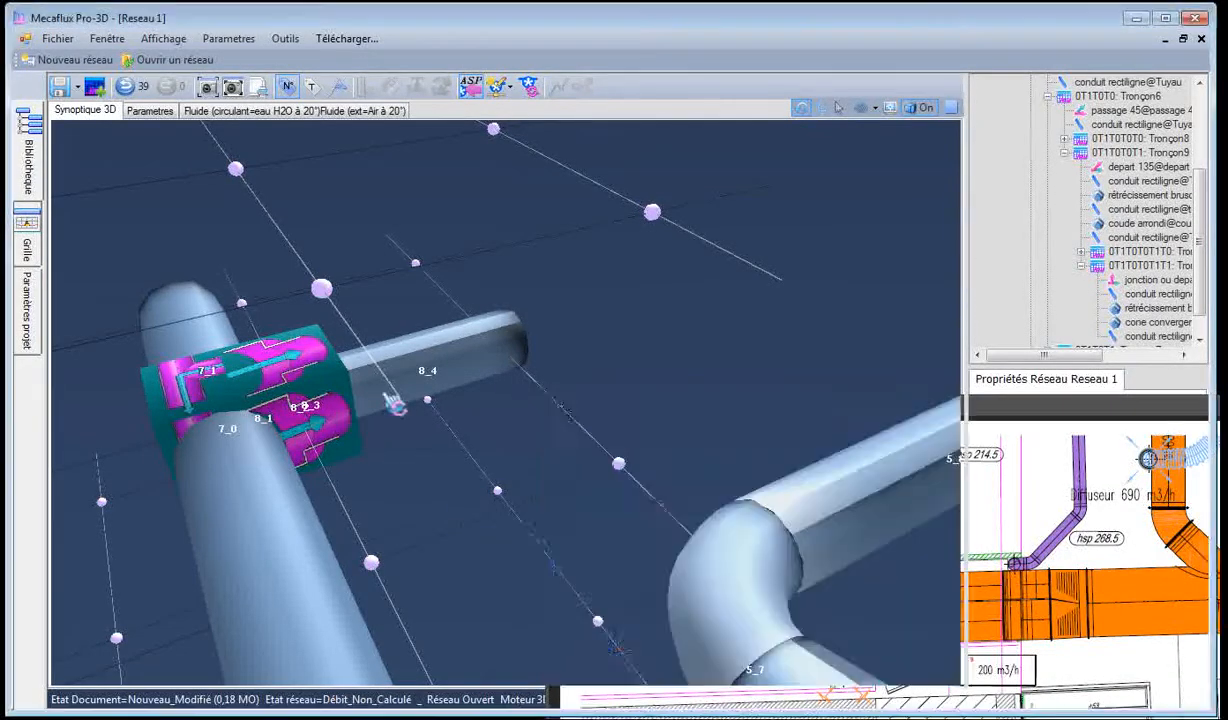
pyautogui.click(386, 398)
pyautogui.click(368, 408)
pyautogui.click(390, 398)
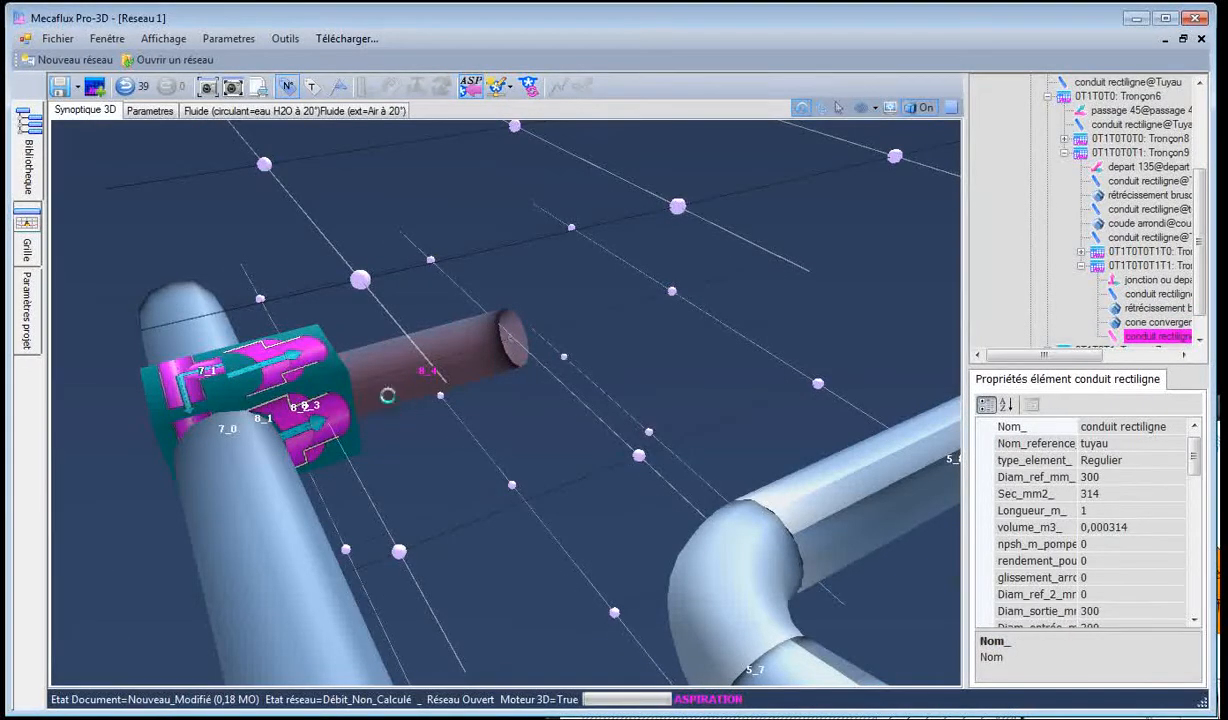
pyautogui.press('Delete')
pyautogui.click(350, 420)
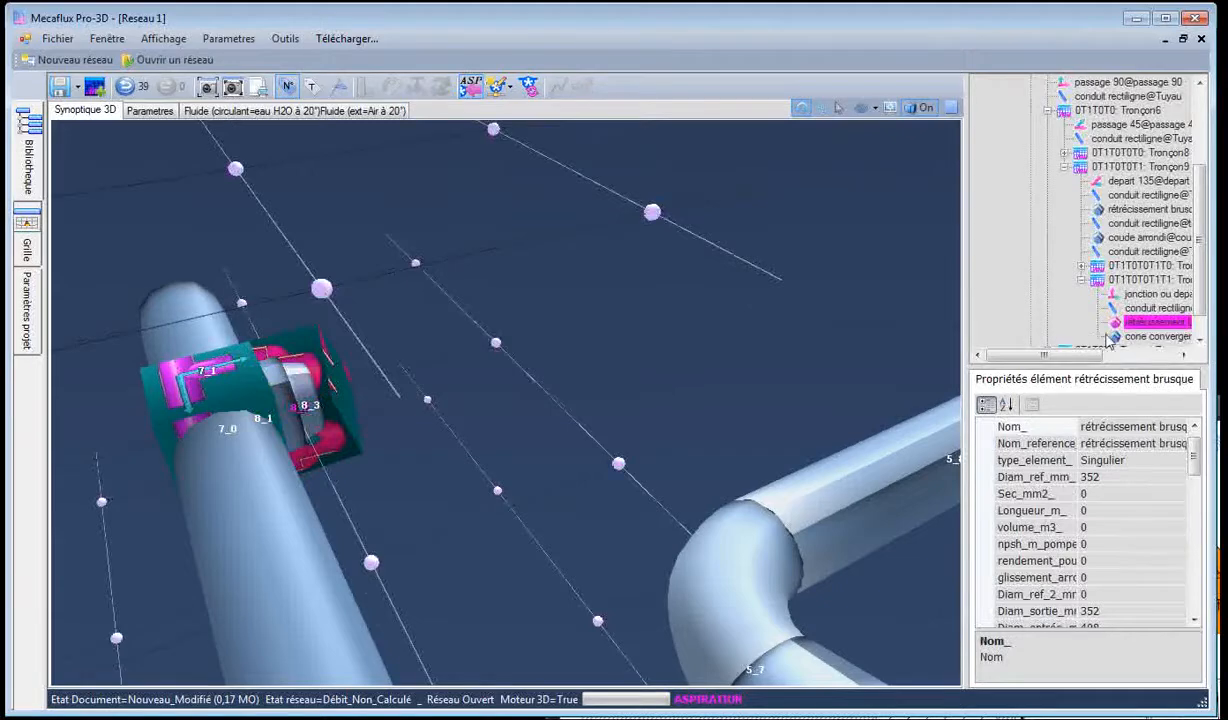
pyautogui.click(1139, 338)
pyautogui.press('Delete')
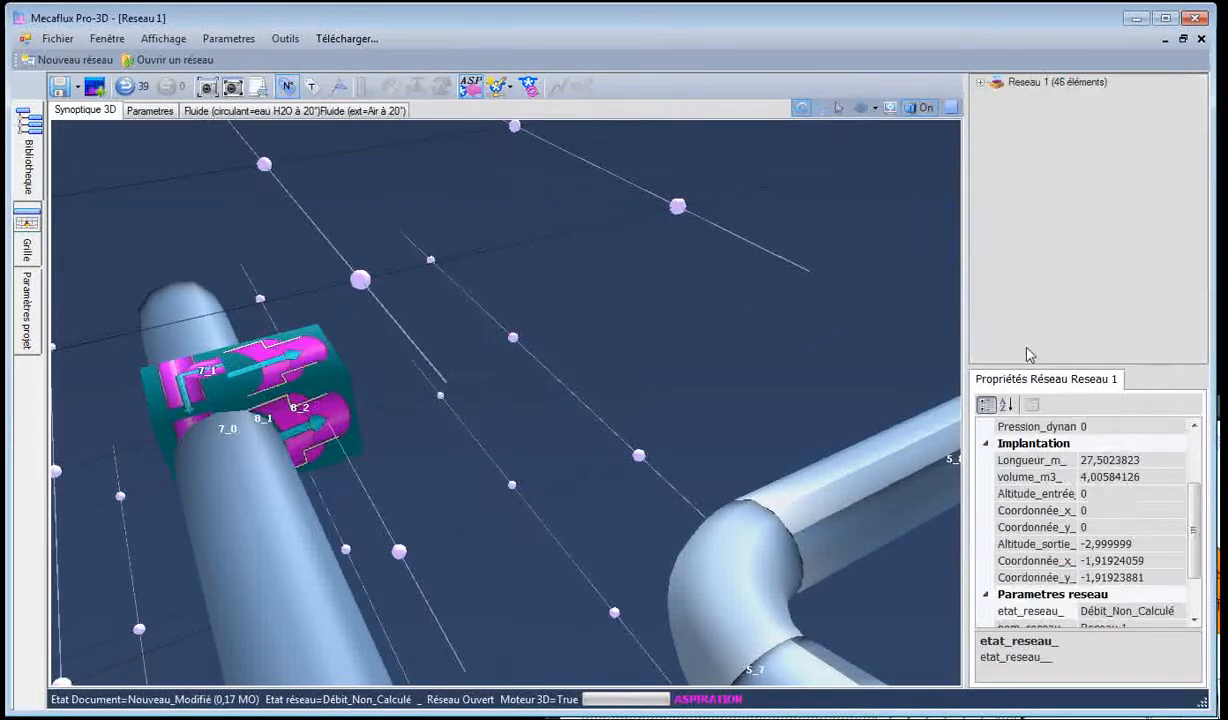
# Continue the branch after the abrupt narrowing with a straight conduit, checking the plan and setting its length to 0.6 m
pyautogui.click(325, 392)
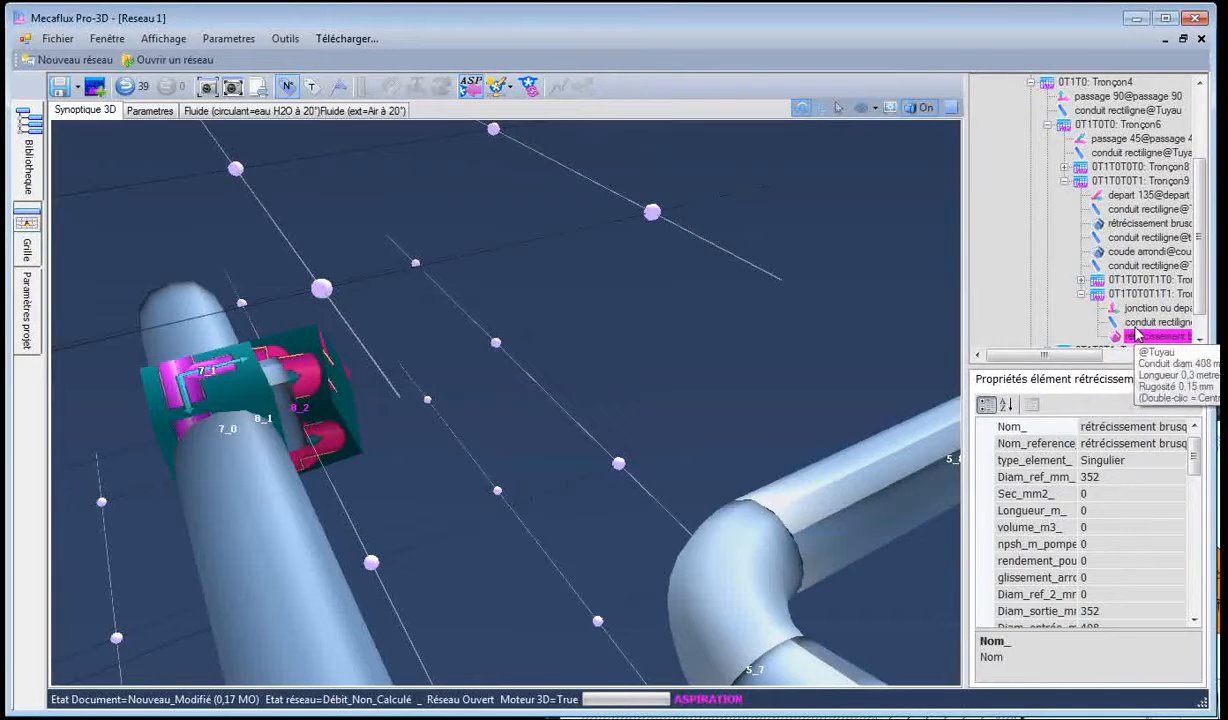
pyautogui.rightClick(322, 392)
pyautogui.click(399, 351)
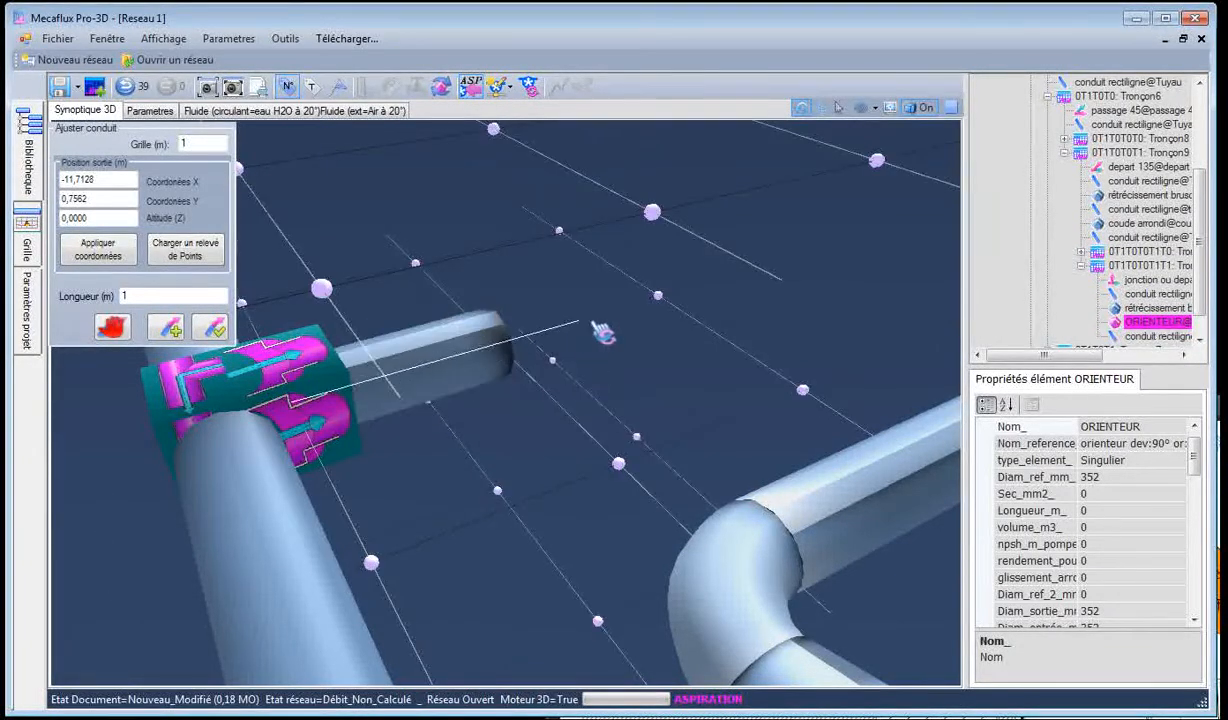
pyautogui.click(1218, 525)
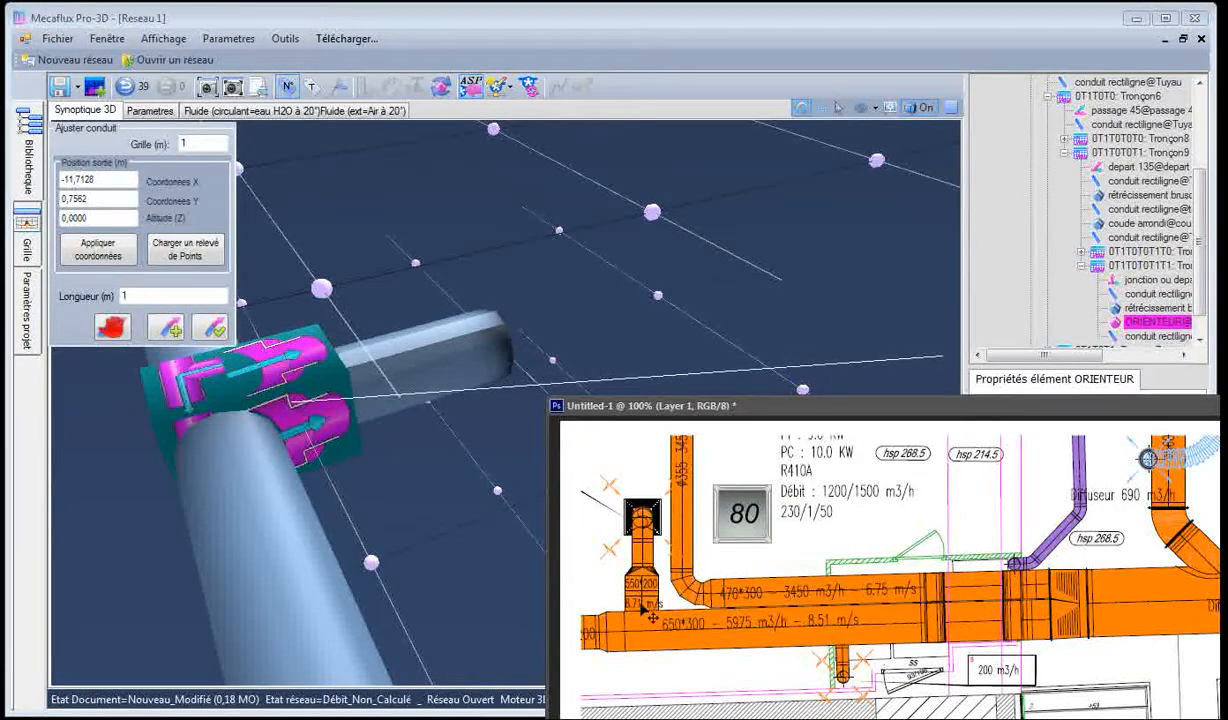
pyautogui.click(440, 513)
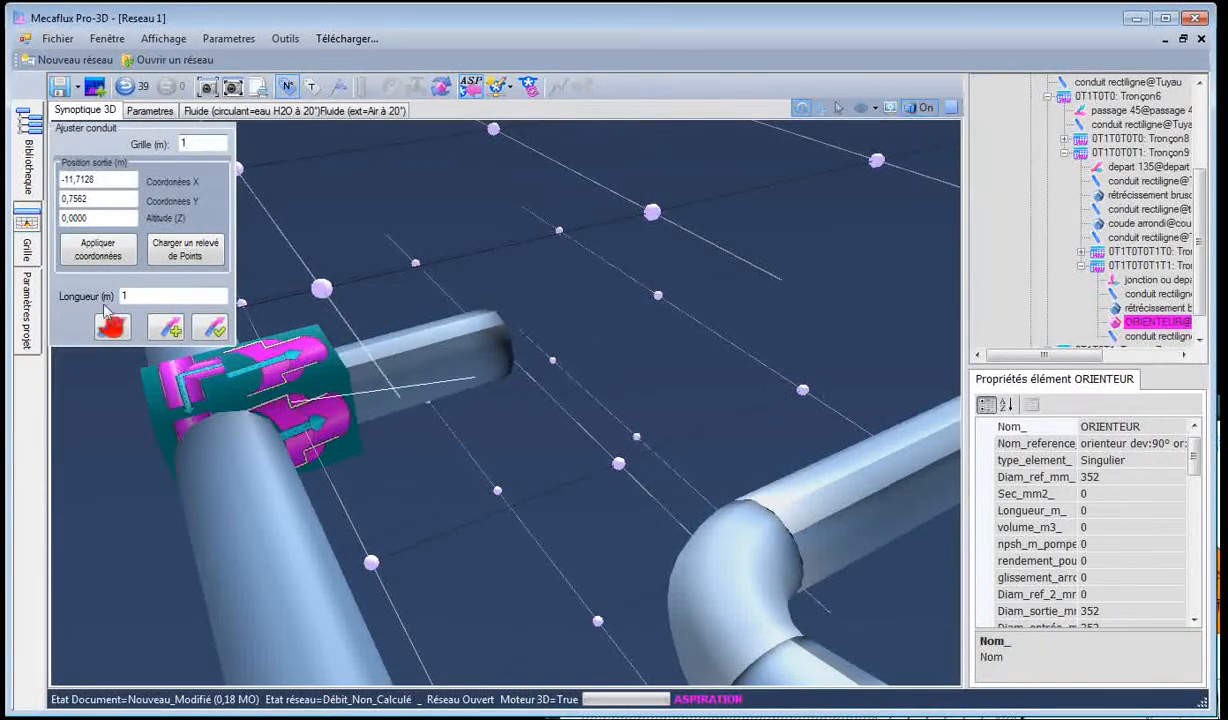
pyautogui.write('0,')
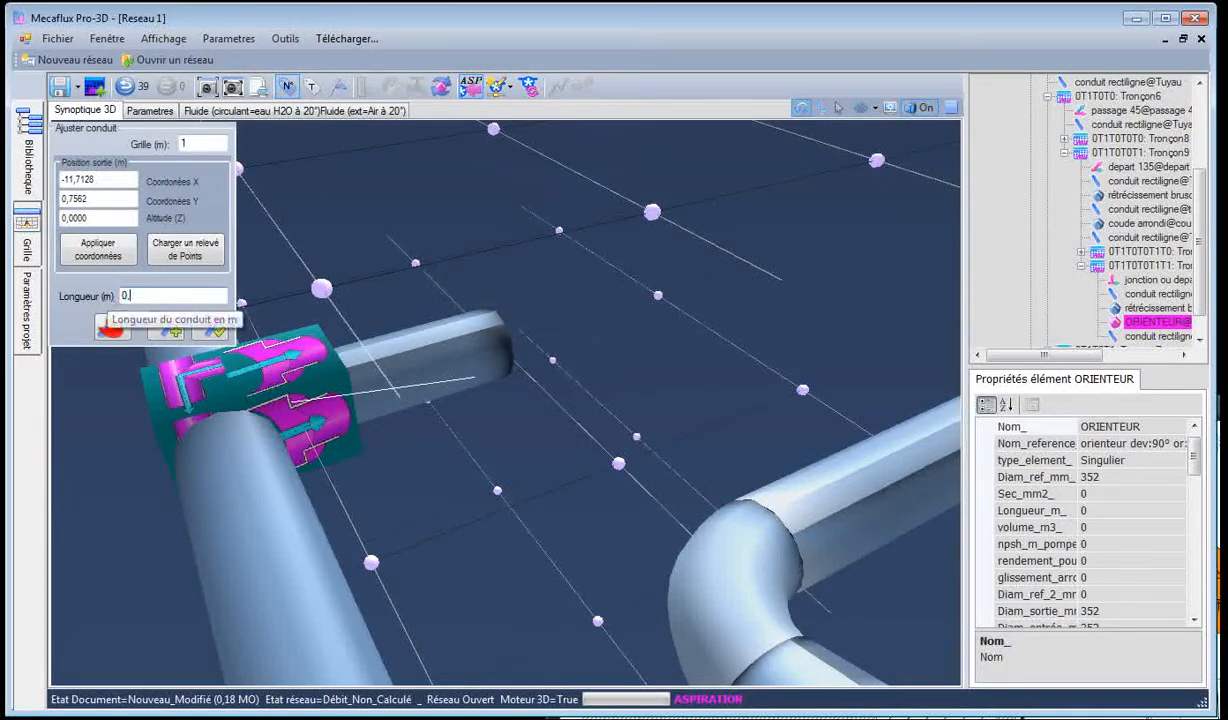
pyautogui.write('6')
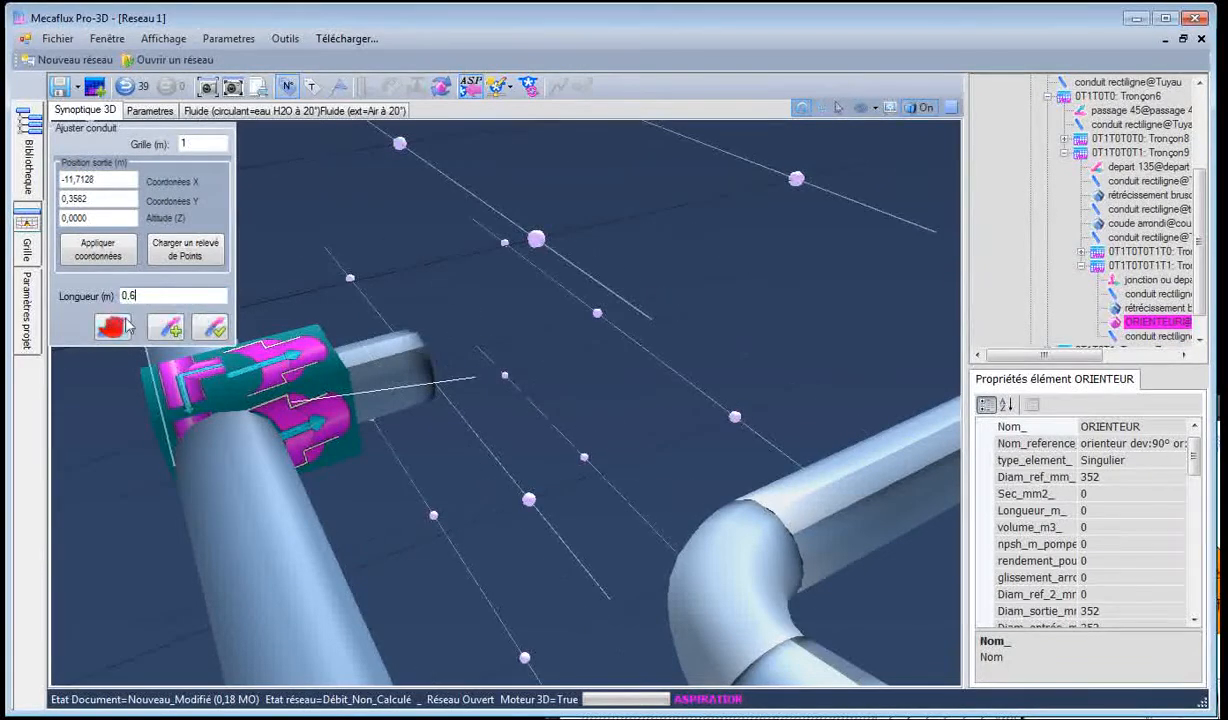
pyautogui.click(218, 336)
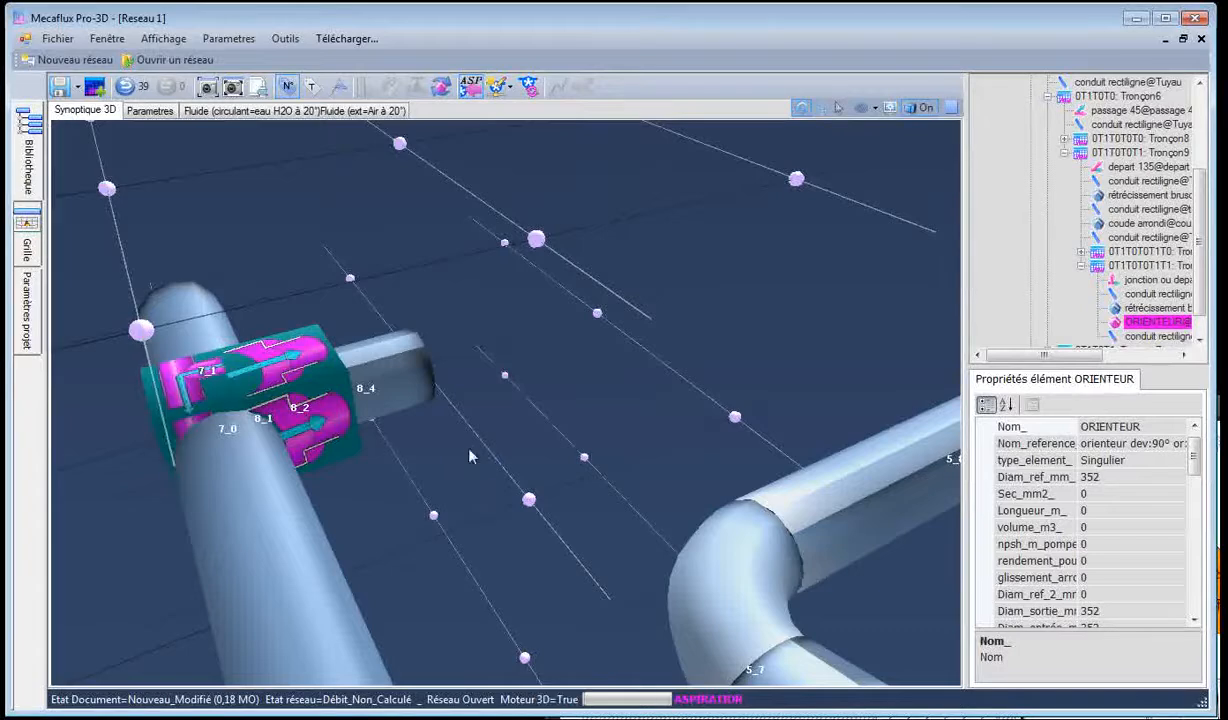
# Check the plan, insert a 30° converging cone with a 300 mm outlet after the 0.6 m conduit, and extend it with a 300 mm diameter conduit
pyautogui.click(408, 384)
pyautogui.rightClick(412, 386)
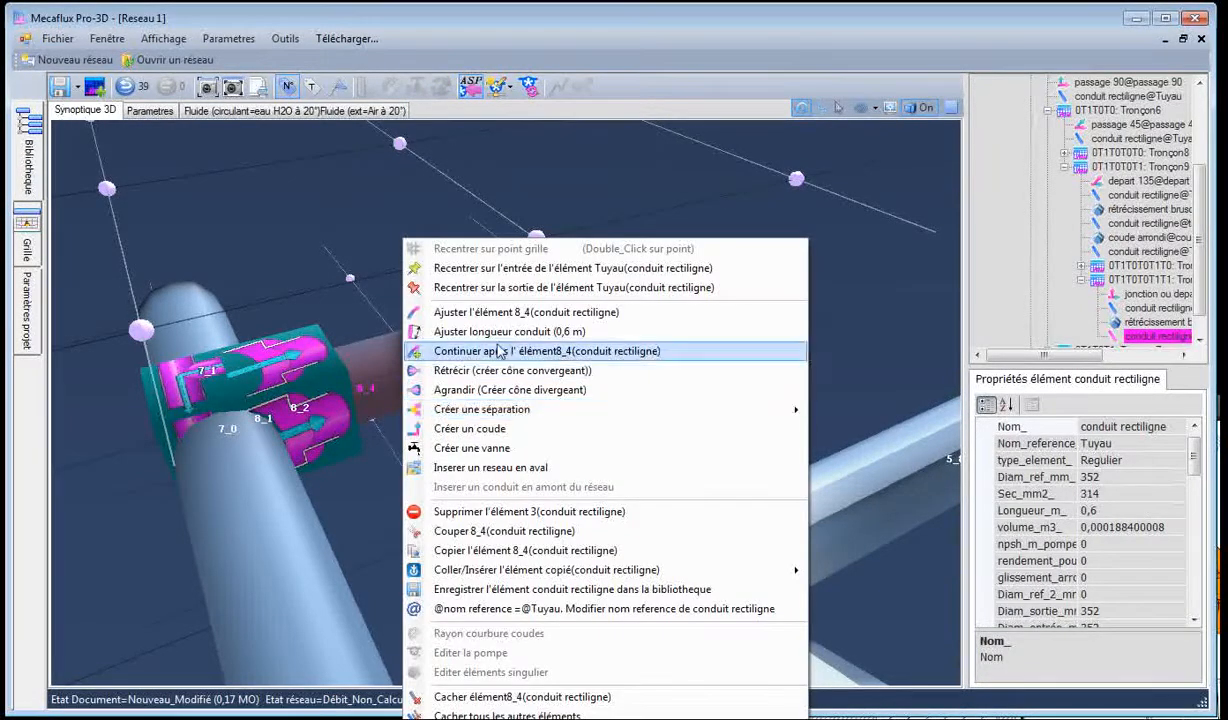
pyautogui.click(1219, 500)
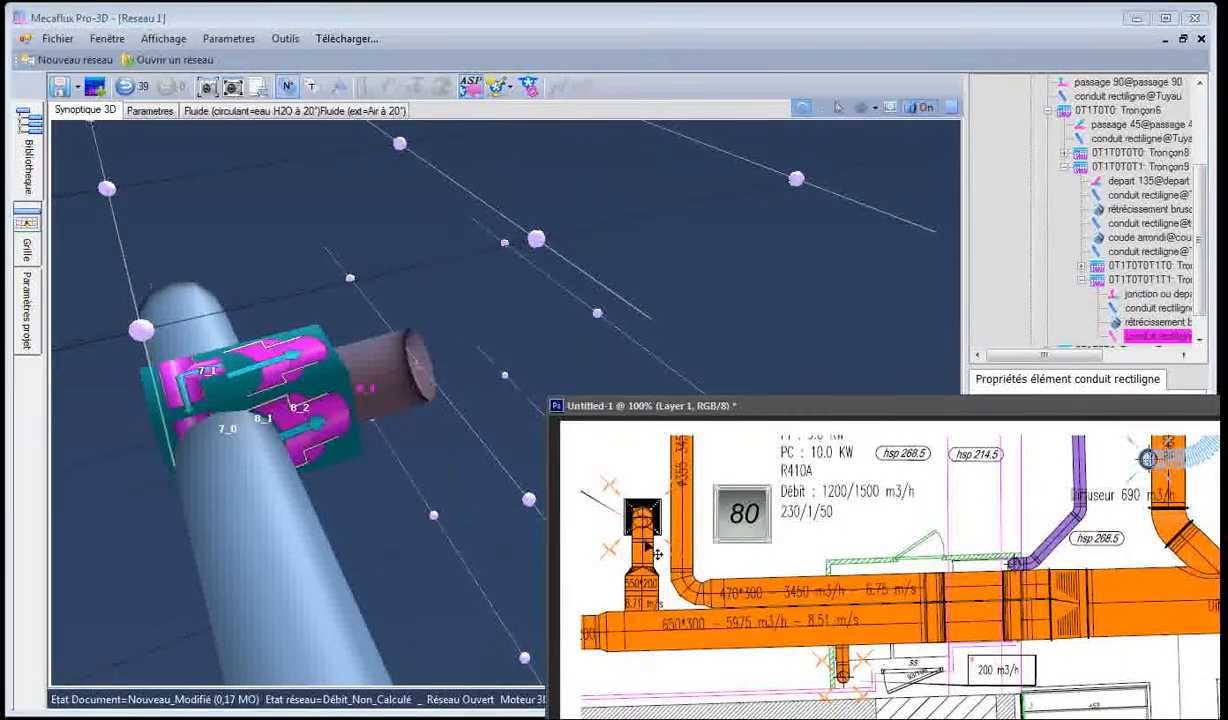
pyautogui.click(412, 383)
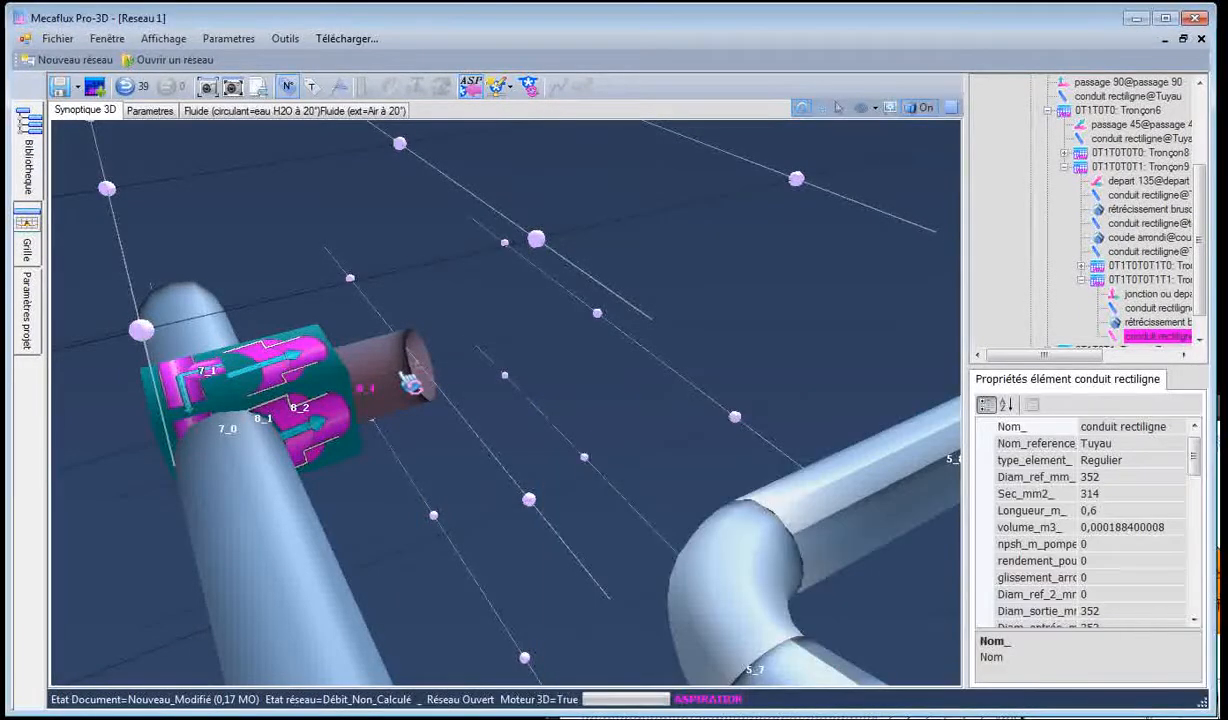
pyautogui.rightClick(412, 383)
pyautogui.click(475, 384)
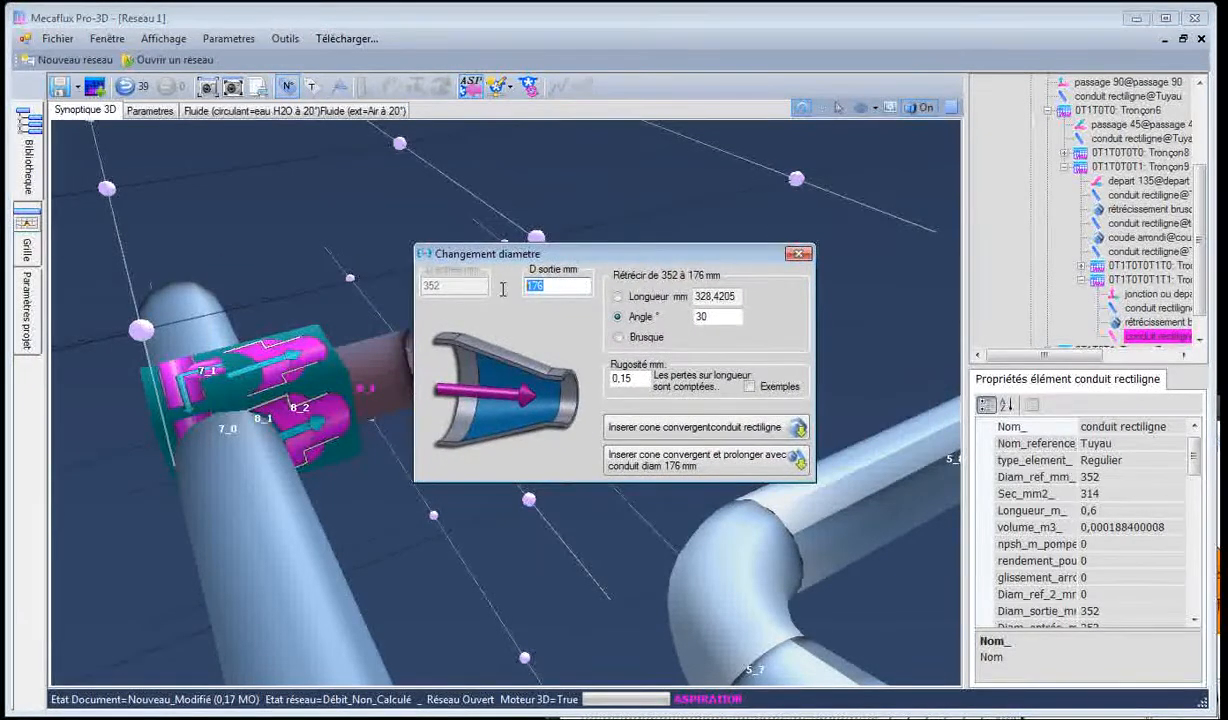
pyautogui.write('300')
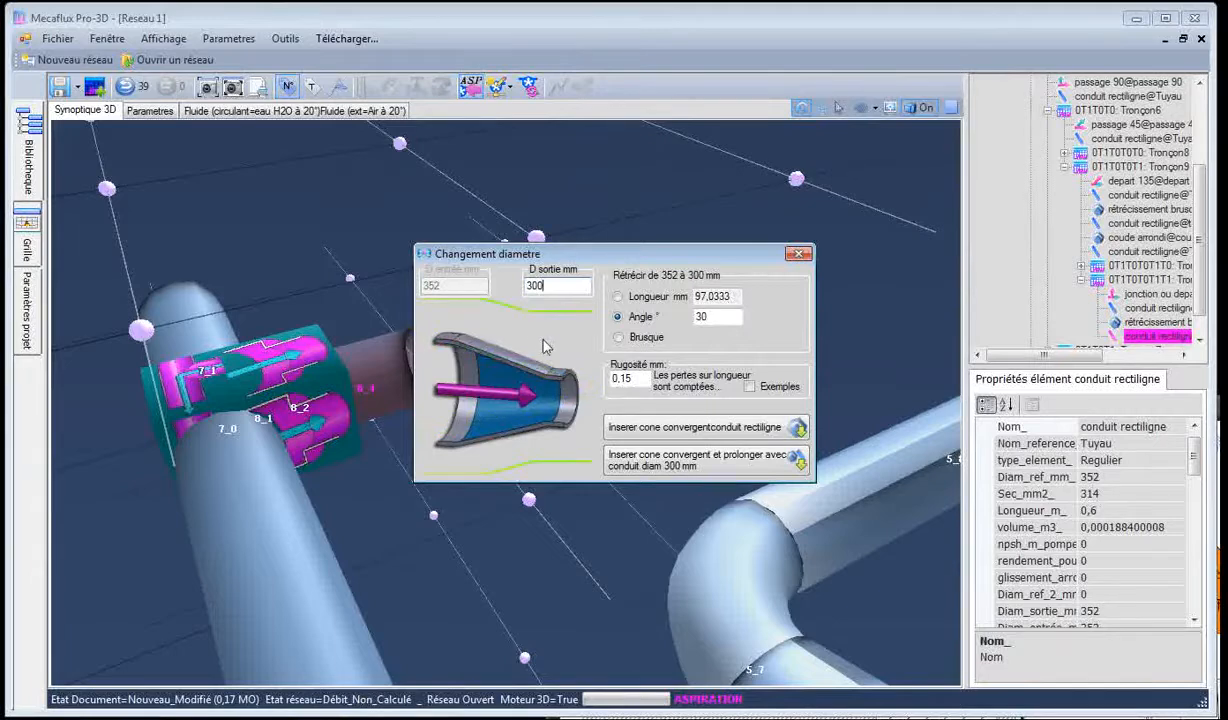
pyautogui.click(646, 468)
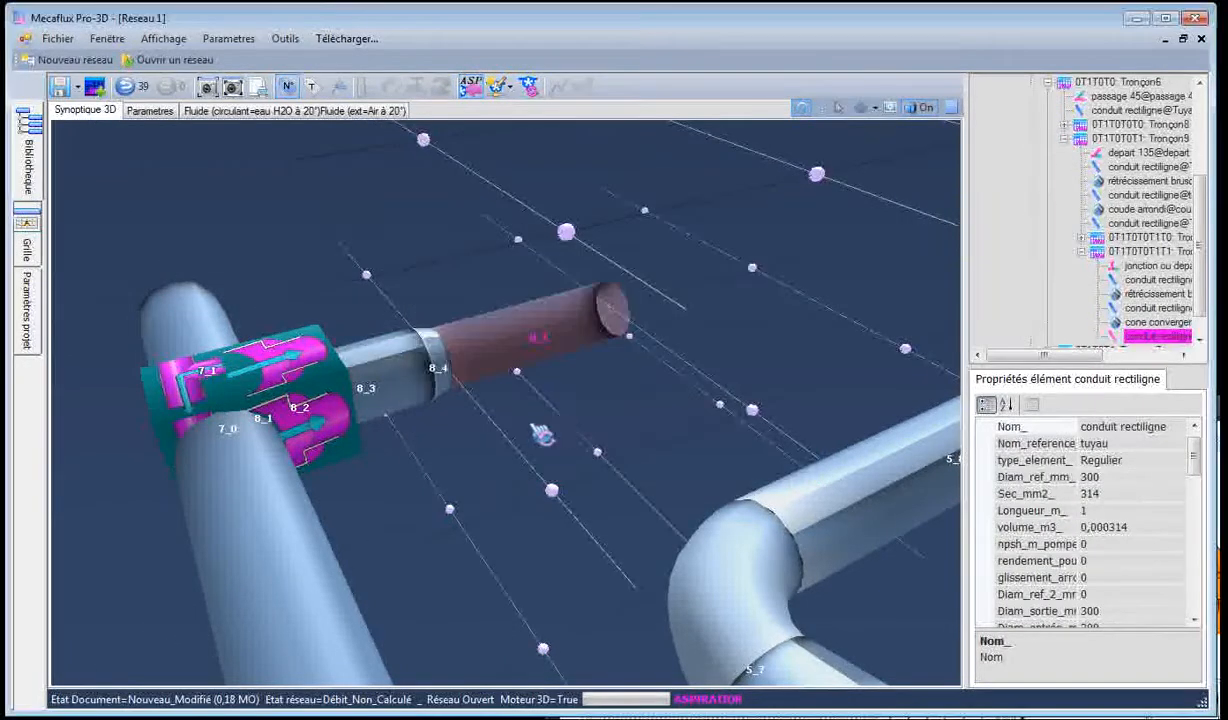
# Continue after conduit 8_5 with a conduit running 3 m vertically downward to altitude -3, joined by a bend
pyautogui.moveTo(543, 438); pyautogui.dragTo(604, 467)
pyautogui.click(1219, 521)
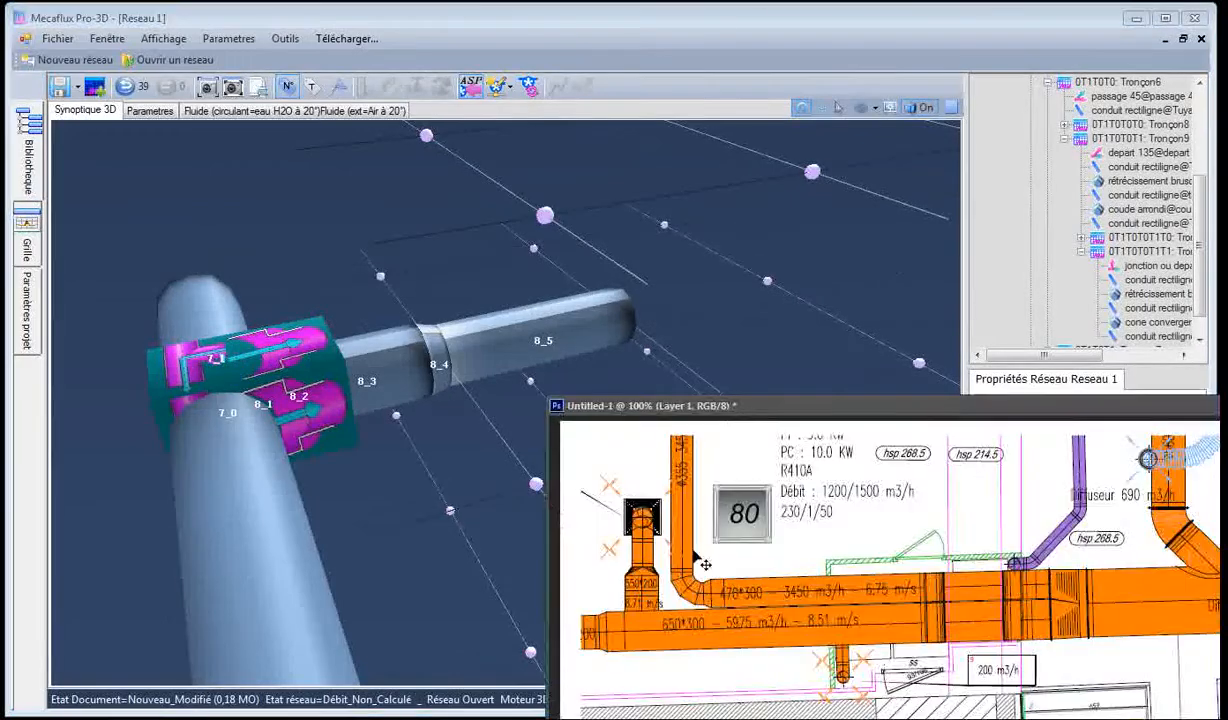
pyautogui.click(580, 335)
pyautogui.rightClick(595, 330)
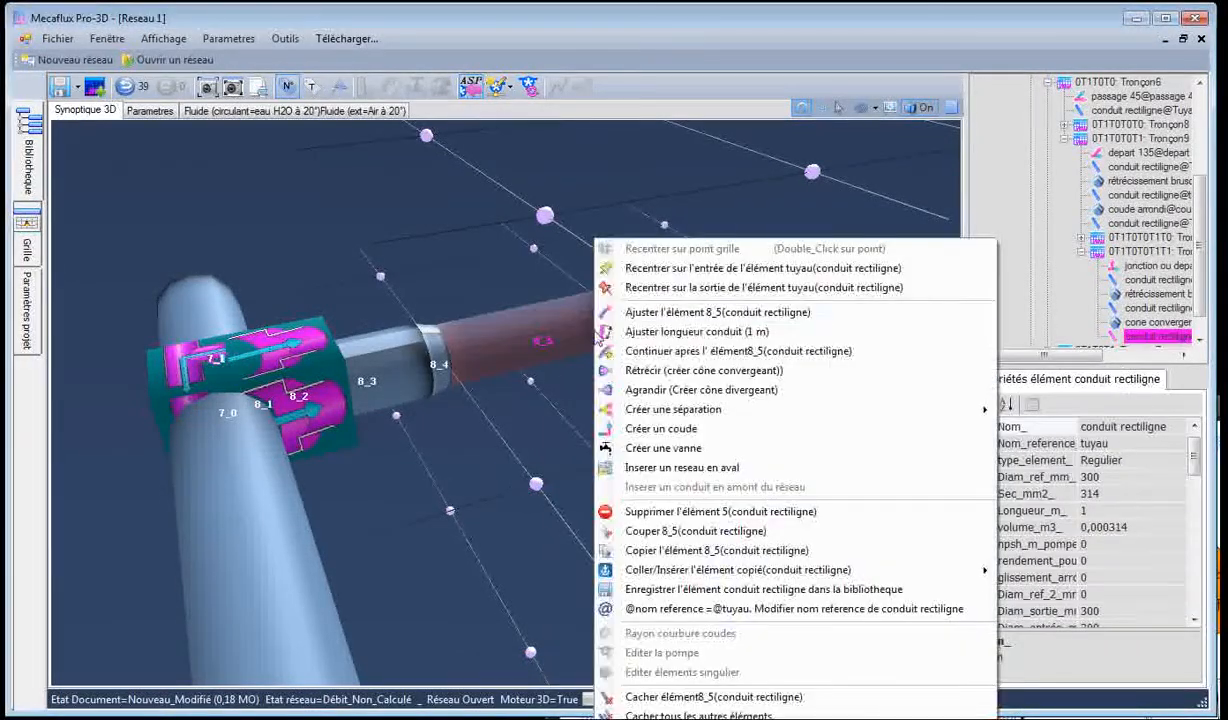
pyautogui.click(656, 331)
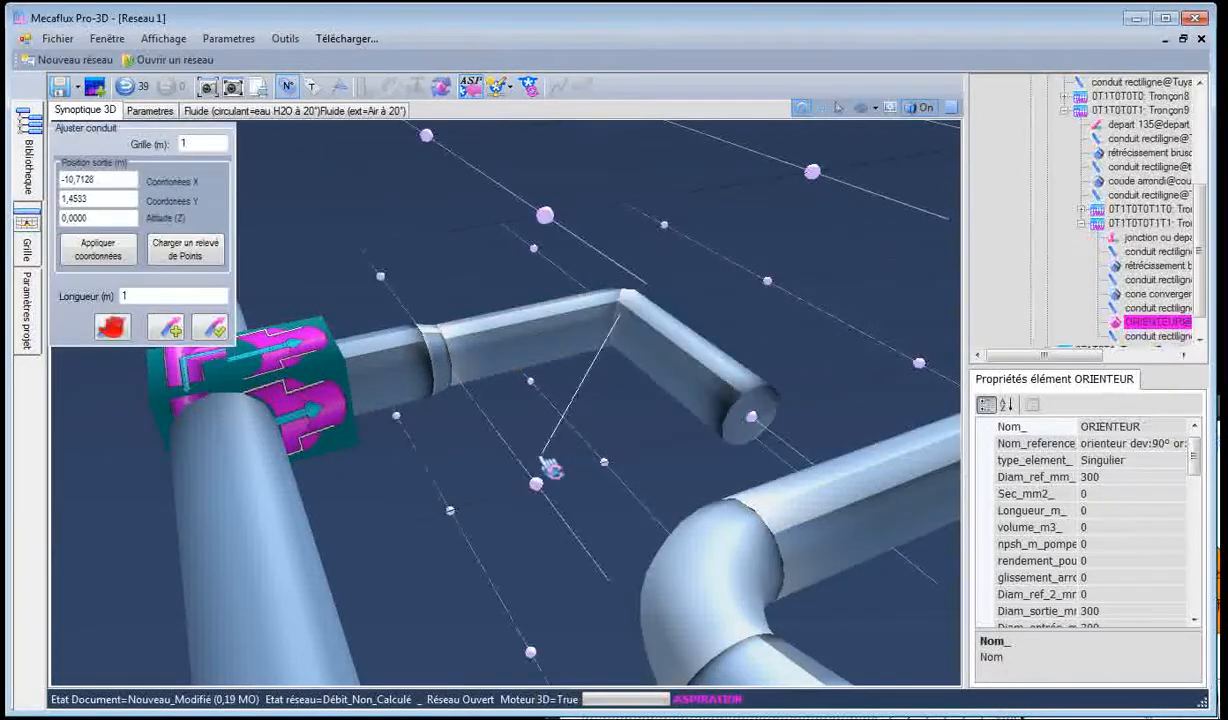
pyautogui.moveTo(548, 465); pyautogui.dragTo(902, 414)
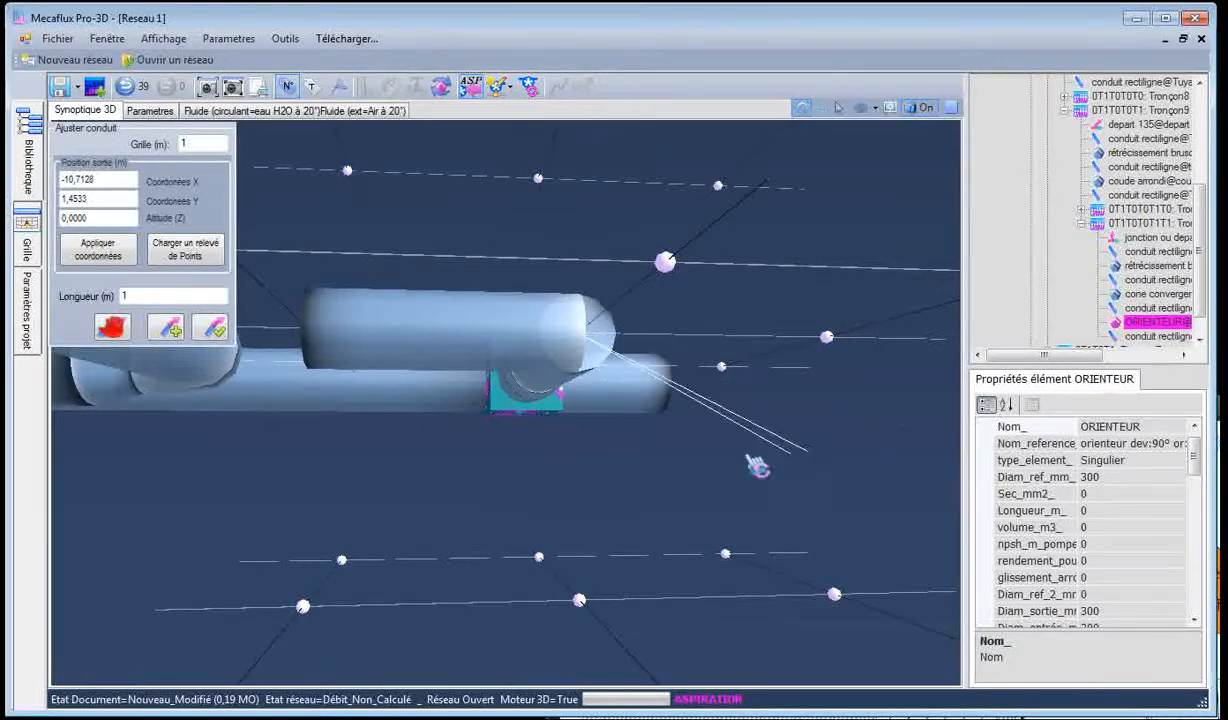
pyautogui.click(582, 598)
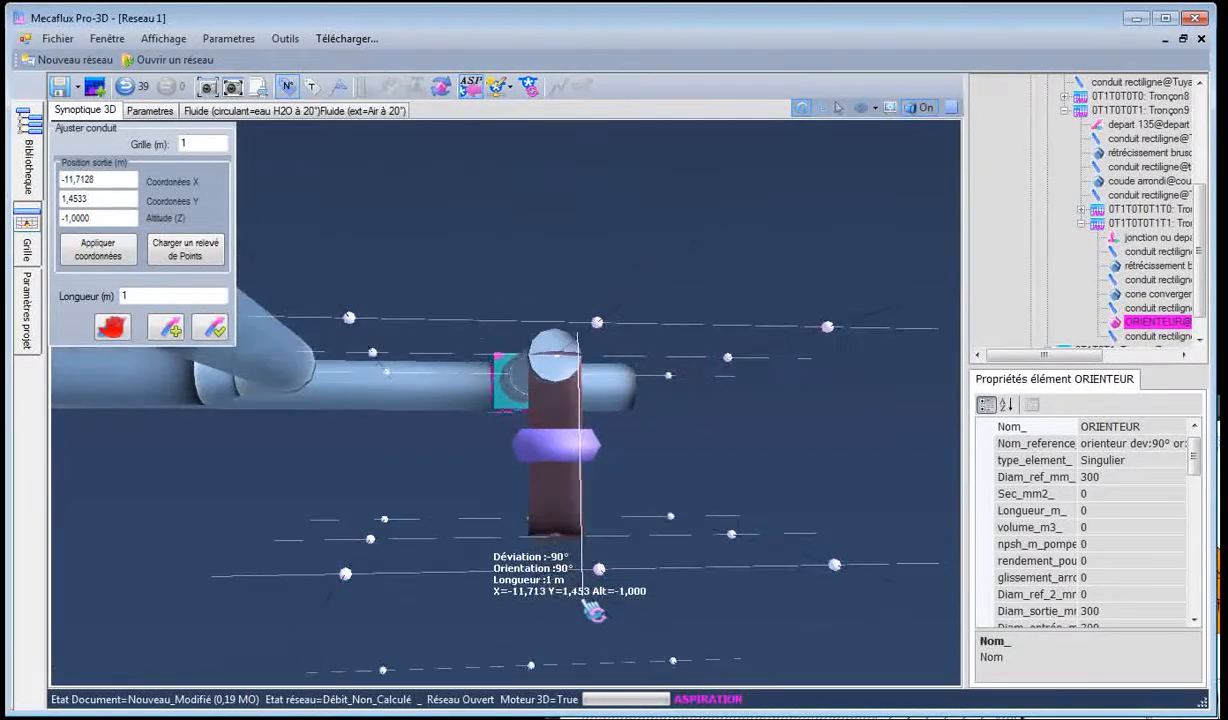
pyautogui.scroll(-1, 581, 663)
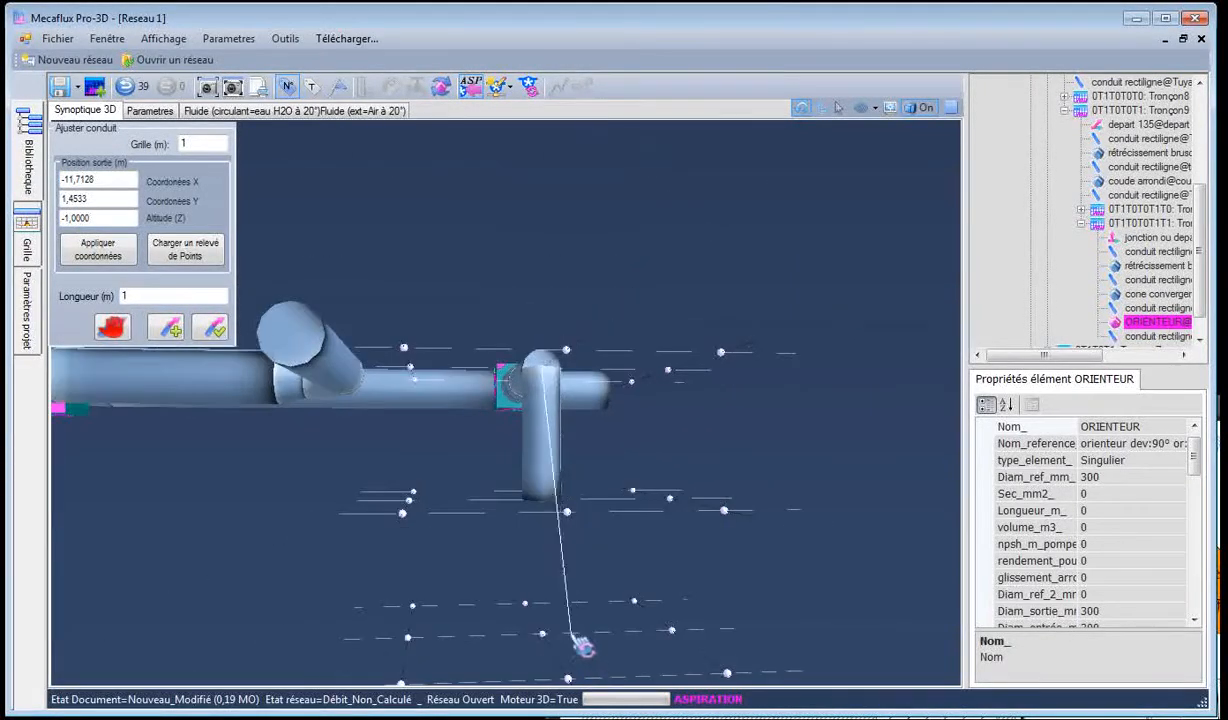
pyautogui.click(584, 648)
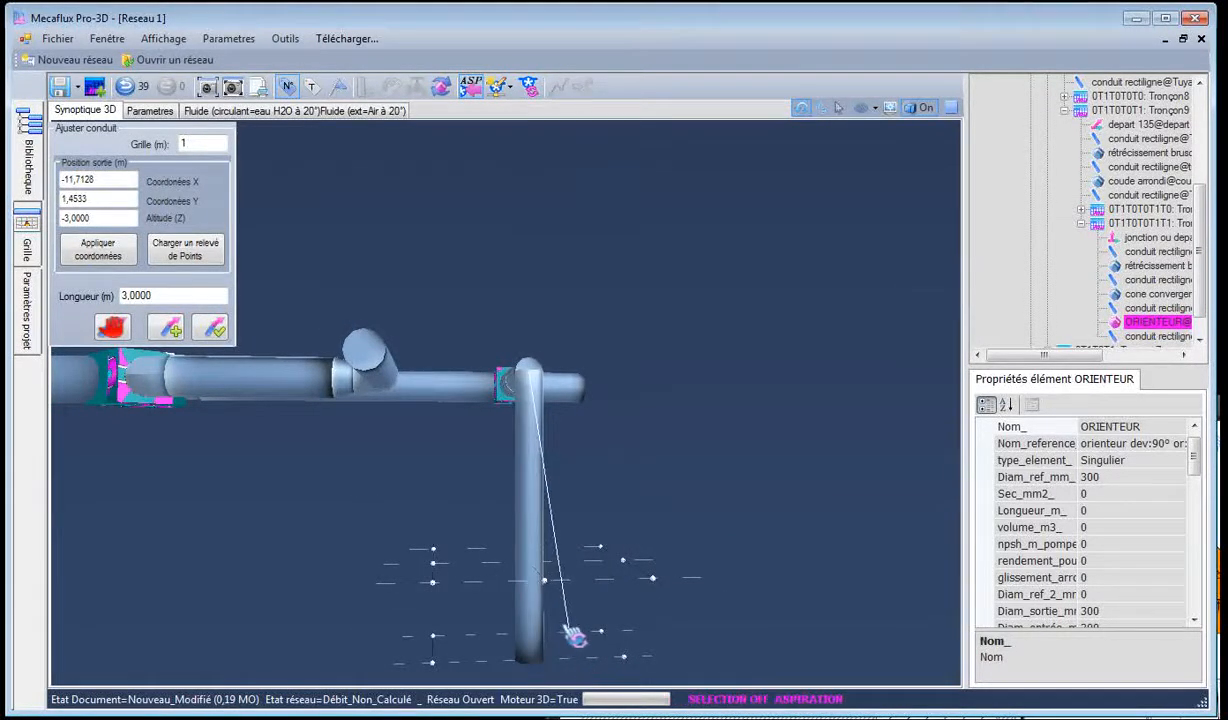
pyautogui.click(213, 331)
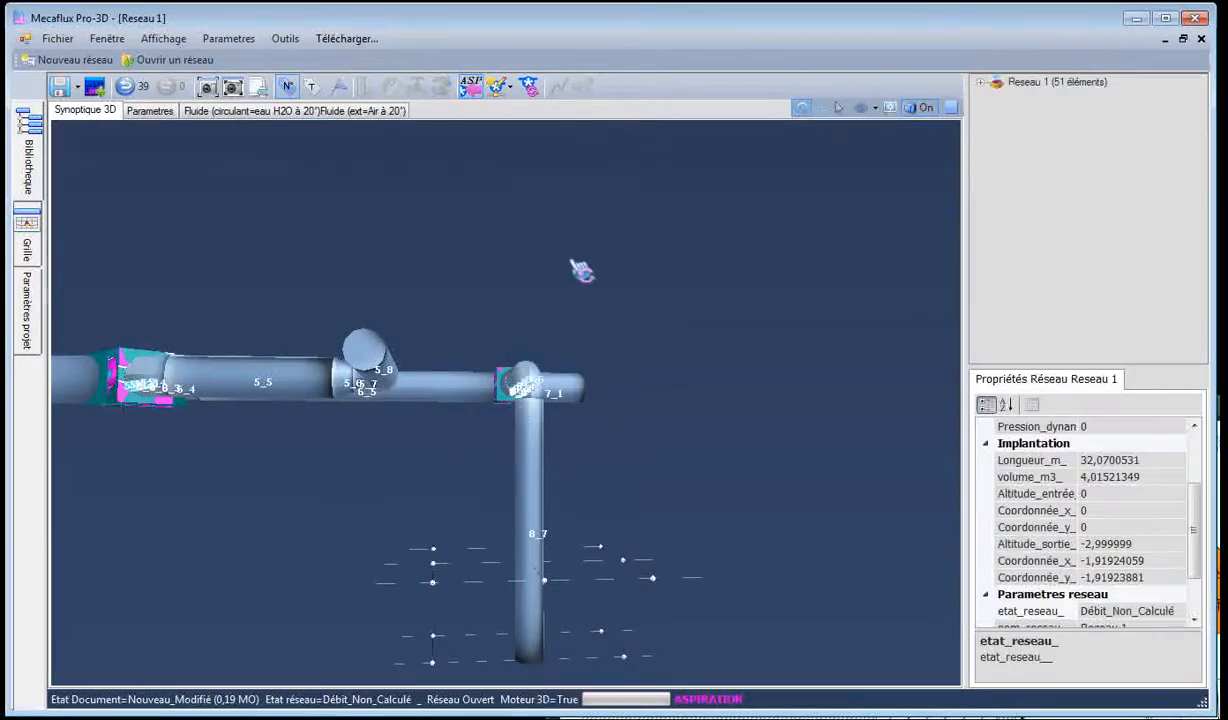
# Compare the network with the plan, add a 30° converging cone with a 300 mm outlet after conduit 7_1, and extend it with a 300 mm conduit
pyautogui.moveTo(580, 273); pyautogui.dragTo(692, 420)
pyautogui.click(917, 717)
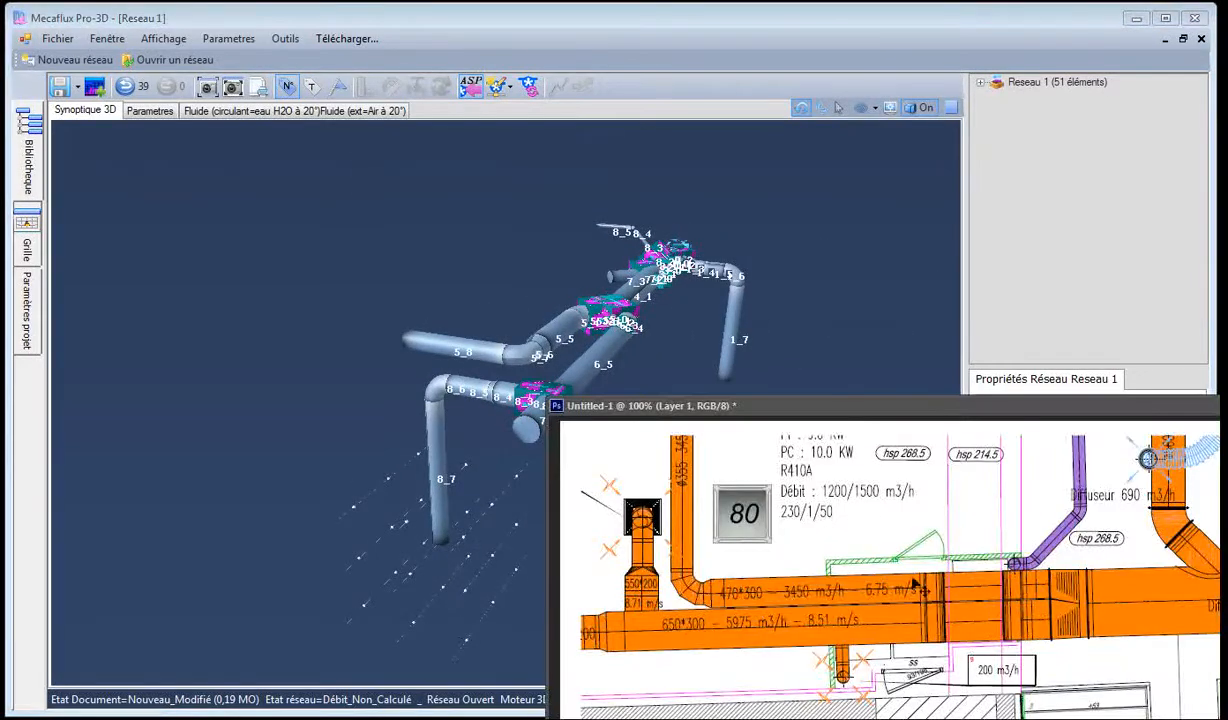
pyautogui.click(509, 435)
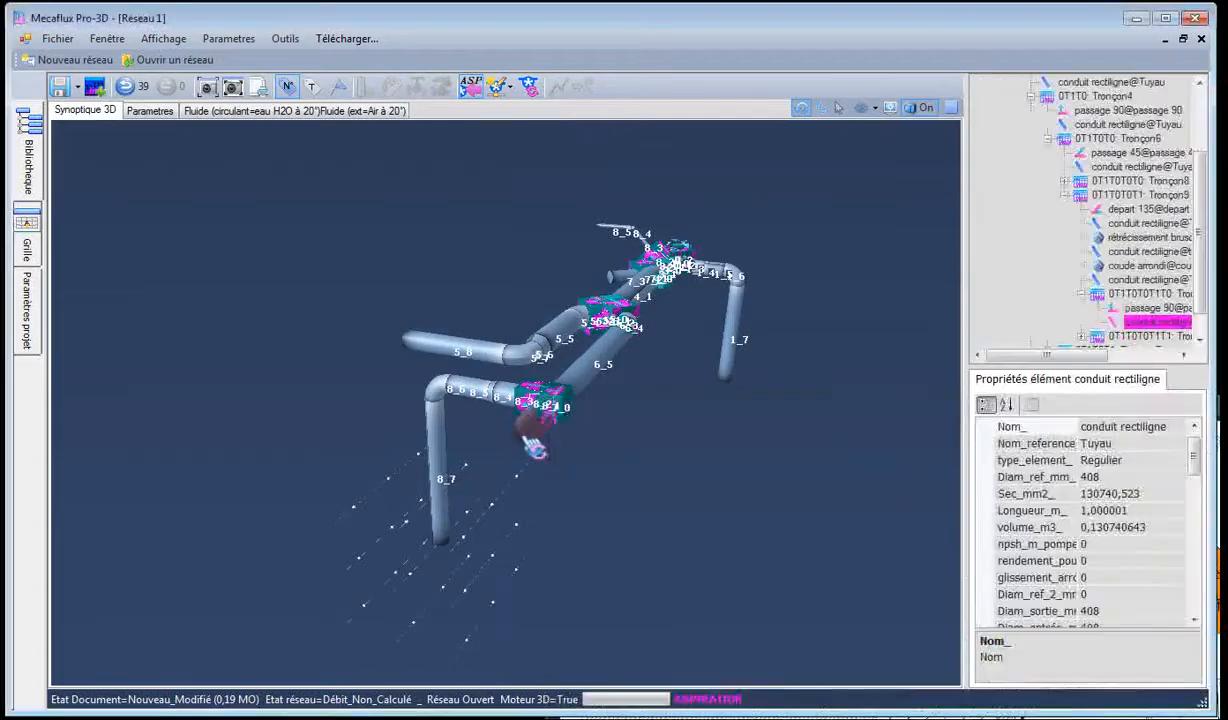
pyautogui.moveTo(512, 432); pyautogui.dragTo(452, 490)
pyautogui.click(440, 458)
pyautogui.rightClick(440, 458)
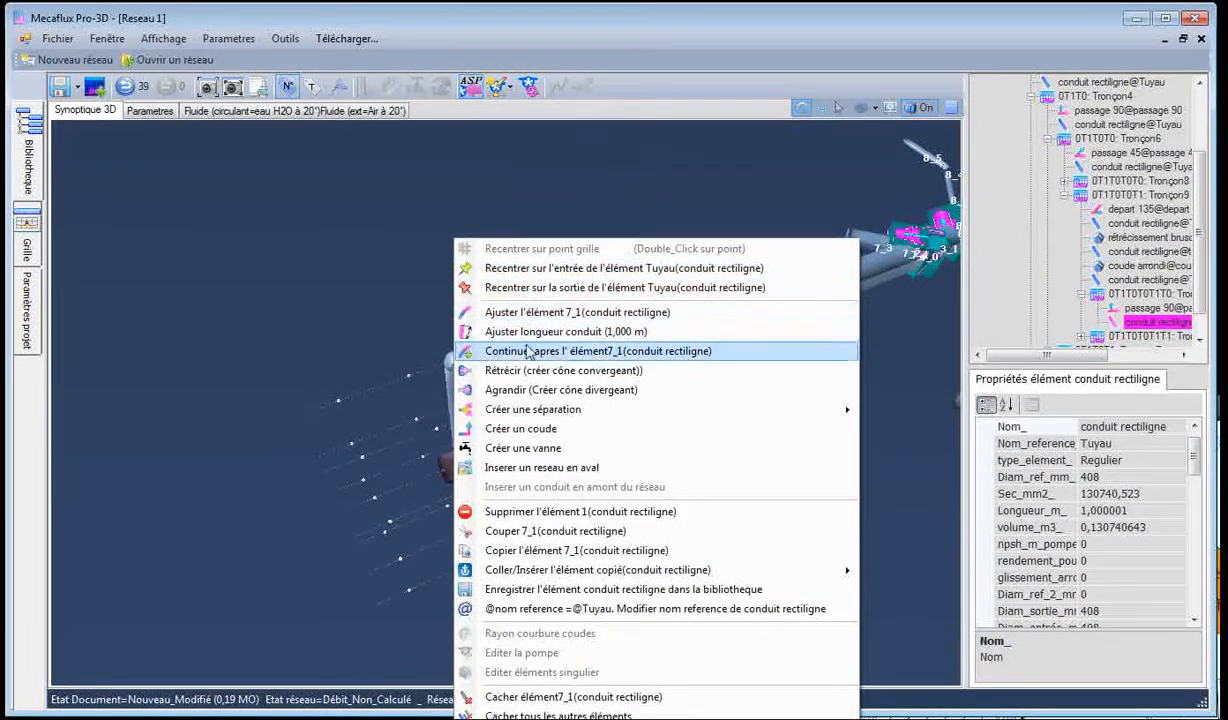
pyautogui.click(518, 376)
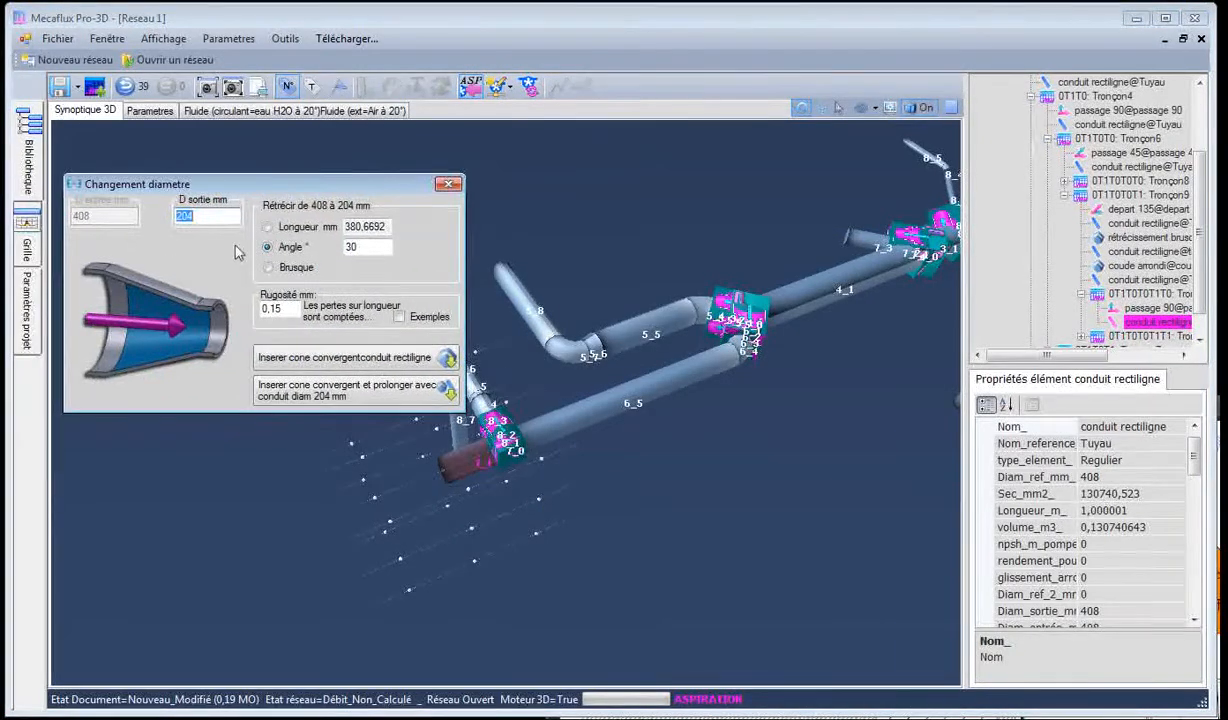
pyautogui.write('300')
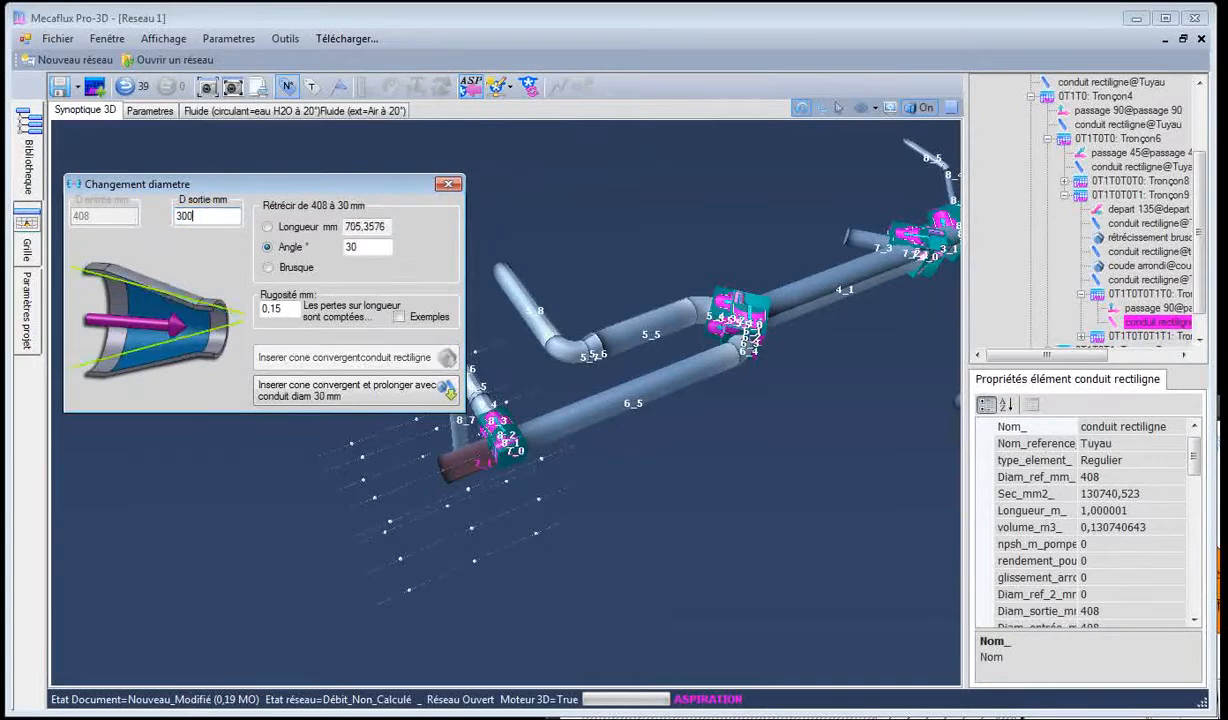
pyautogui.click(296, 398)
pyautogui.moveTo(300, 434); pyautogui.dragTo(815, 485)
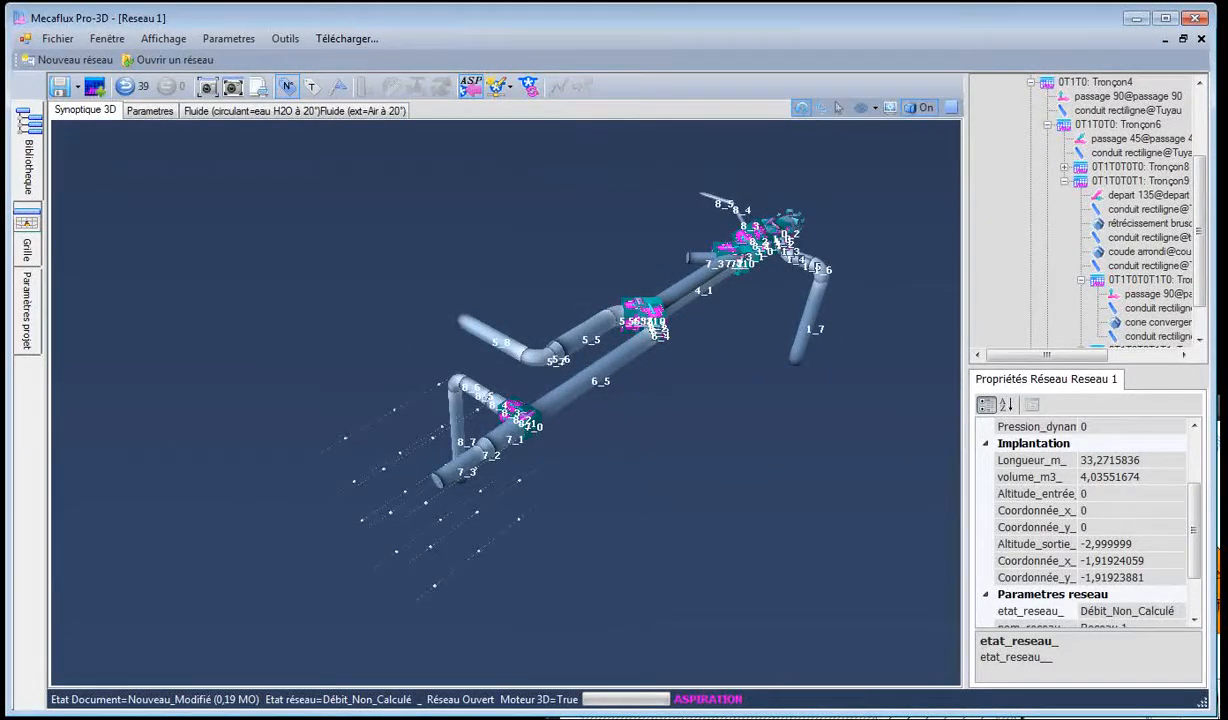
# Insert a butterfly valve with a 45° closing angle at the end of conduit 7_3
pyautogui.moveTo(773, 535); pyautogui.dragTo(454, 220)
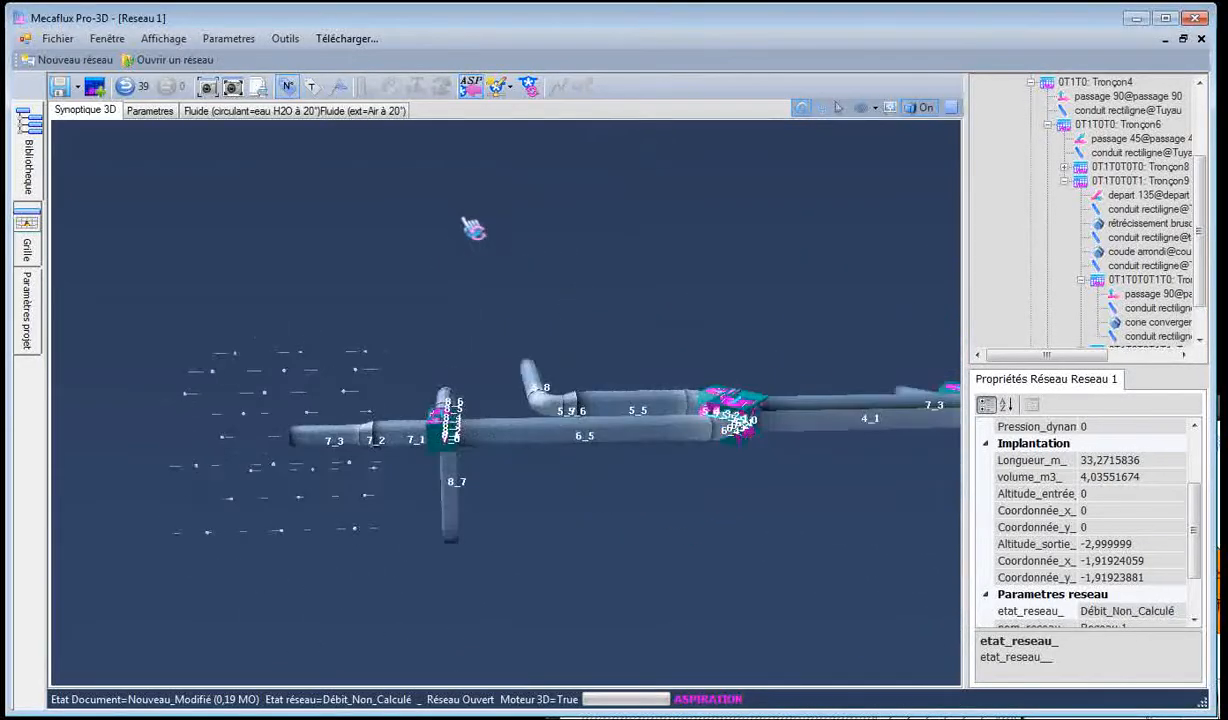
pyautogui.click(323, 443)
pyautogui.rightClick(320, 442)
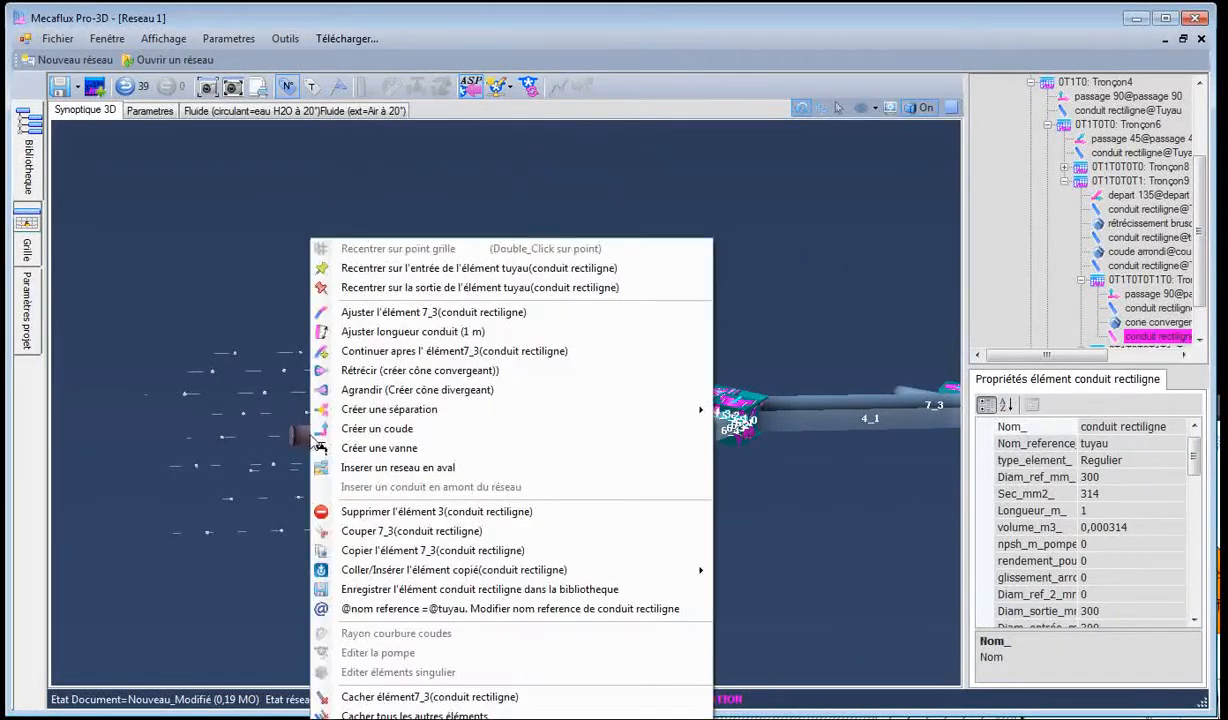
pyautogui.click(388, 450)
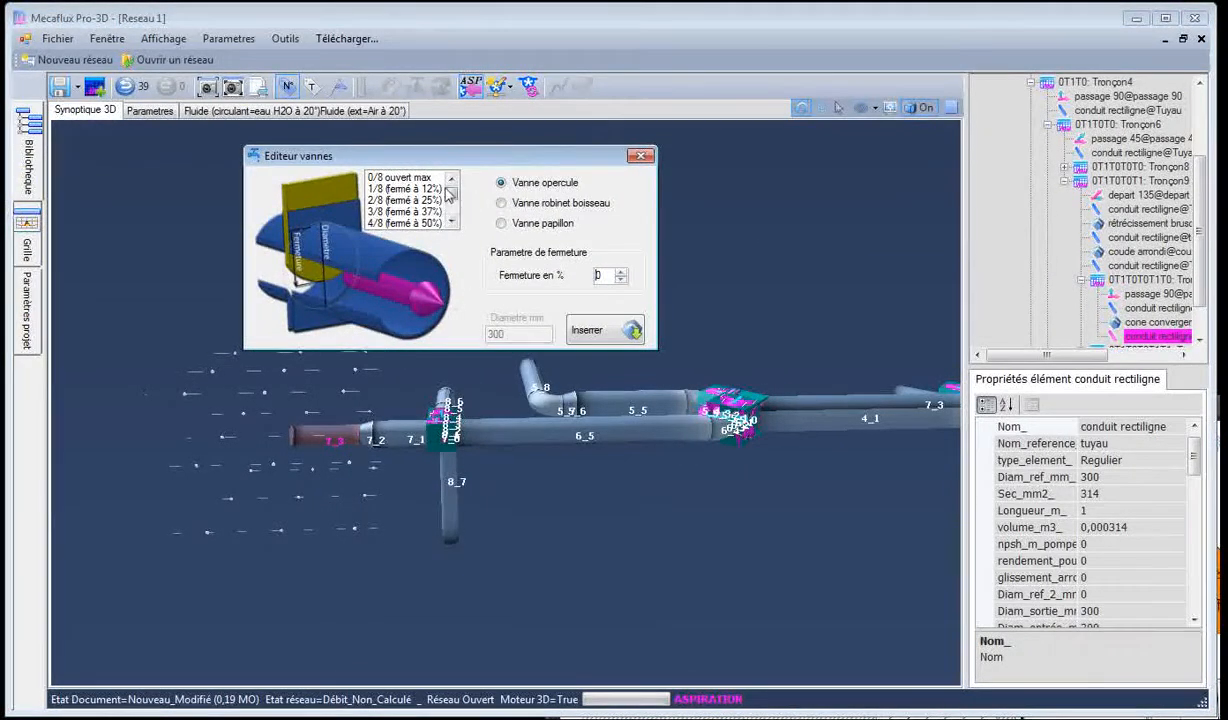
pyautogui.click(501, 224)
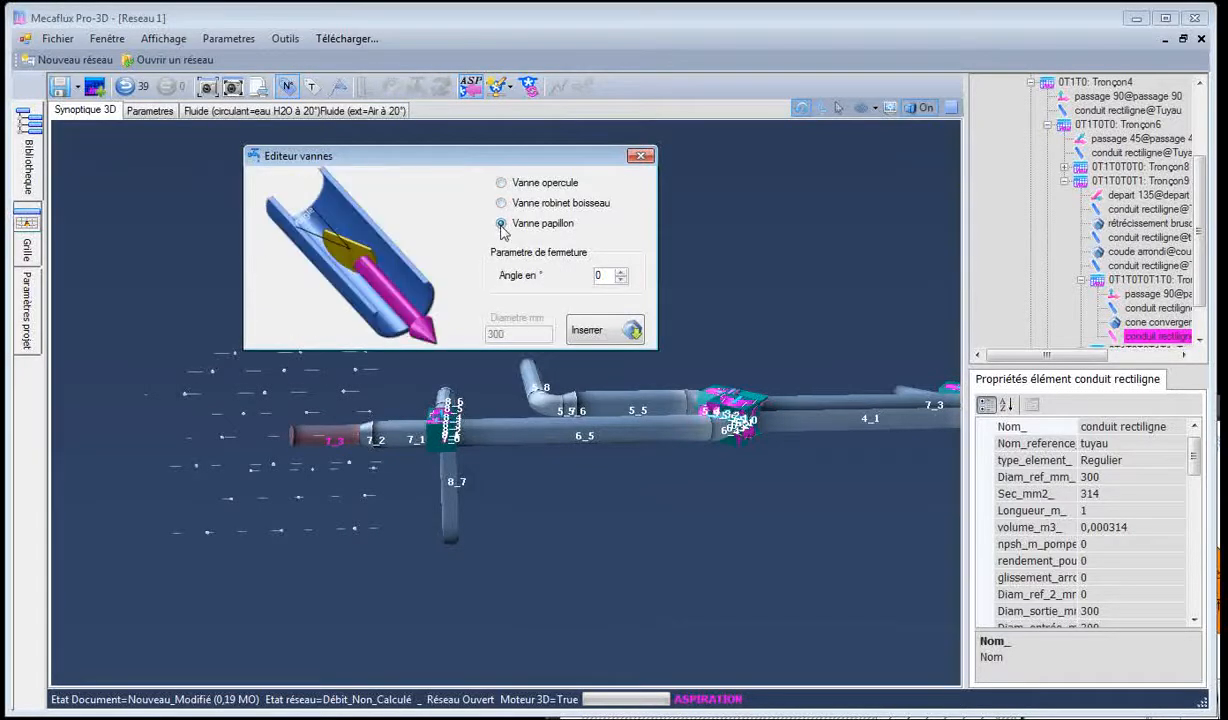
pyautogui.moveTo(414, 172); pyautogui.dragTo(597, 172)
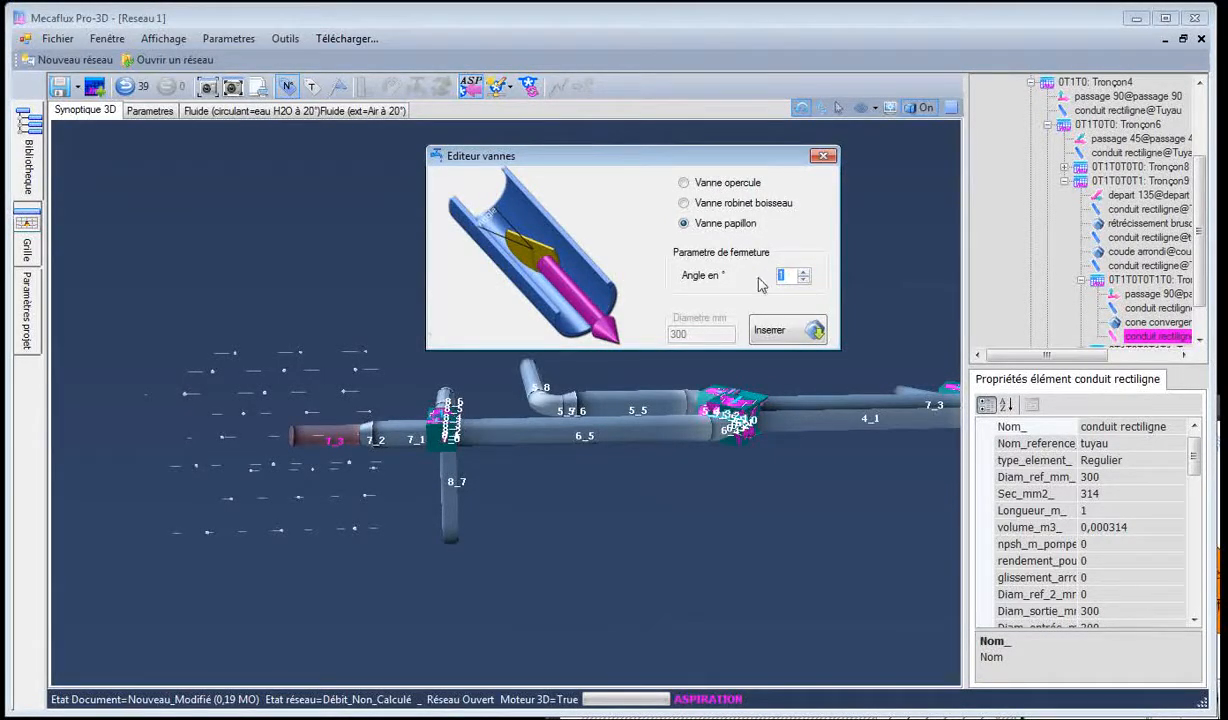
pyautogui.click(763, 331)
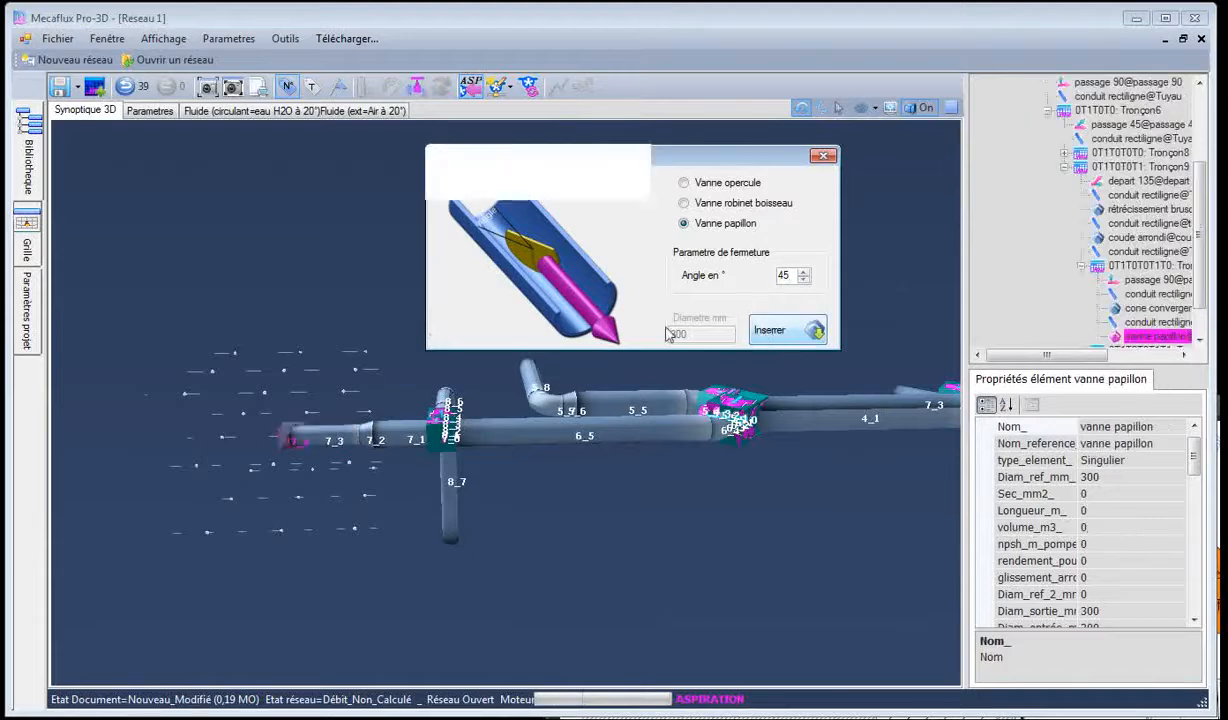
# Insert a butterfly valve with a 45° closing angle at the lower end of vertical conduit 8_7
pyautogui.moveTo(425, 301); pyautogui.dragTo(389, 289)
pyautogui.click(466, 548)
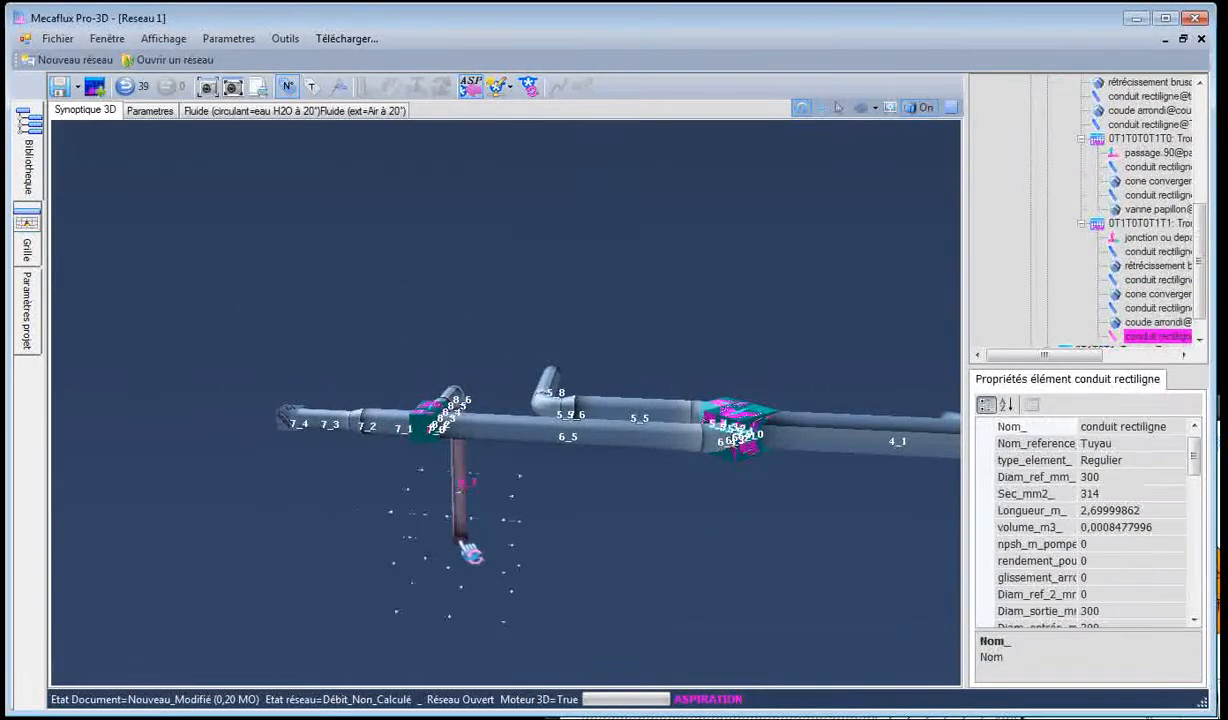
pyautogui.rightClick(466, 550)
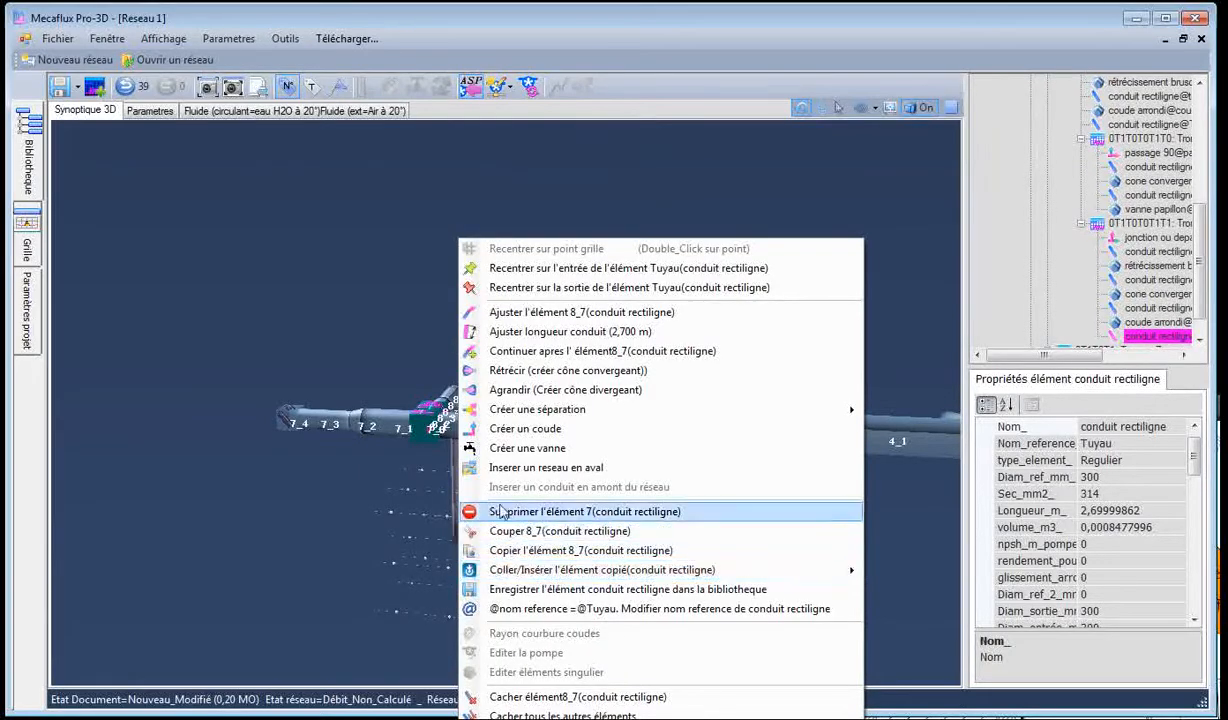
pyautogui.click(505, 448)
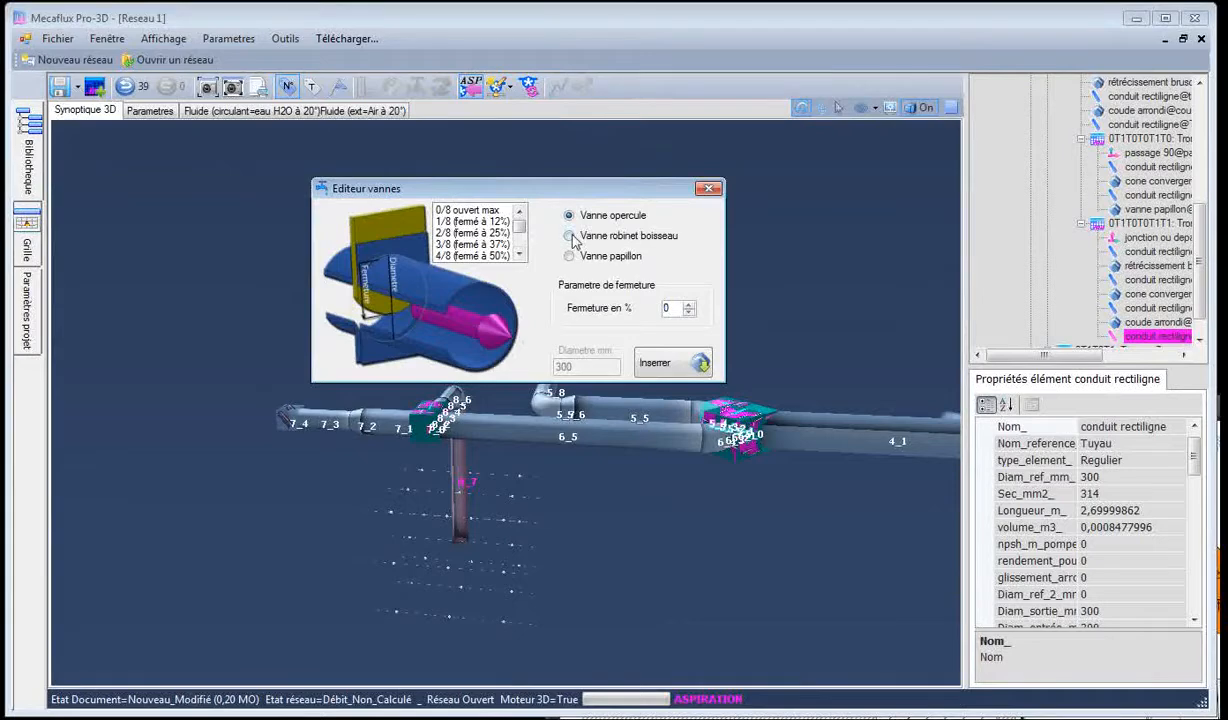
pyautogui.click(569, 256)
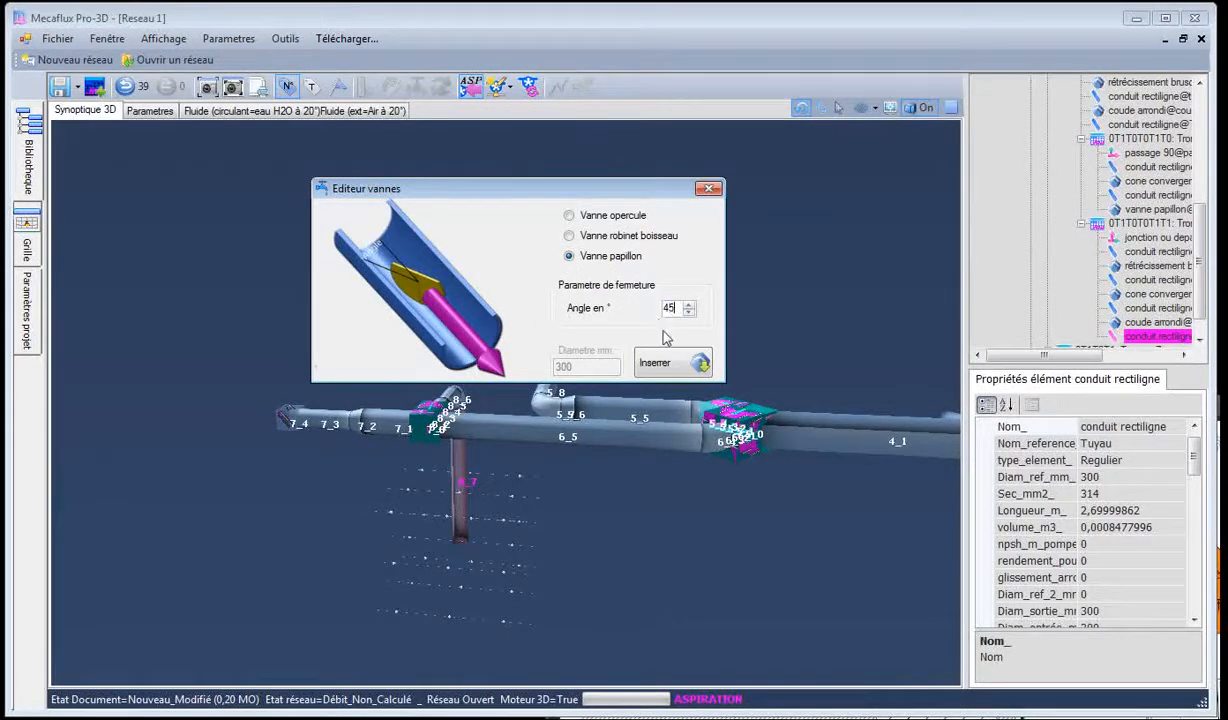
pyautogui.click(657, 366)
# Insert a butterfly valve at the open end of the 2 m long, 355 mm diameter conduit 5_8
pyautogui.moveTo(608, 366); pyautogui.dragTo(546, 409)
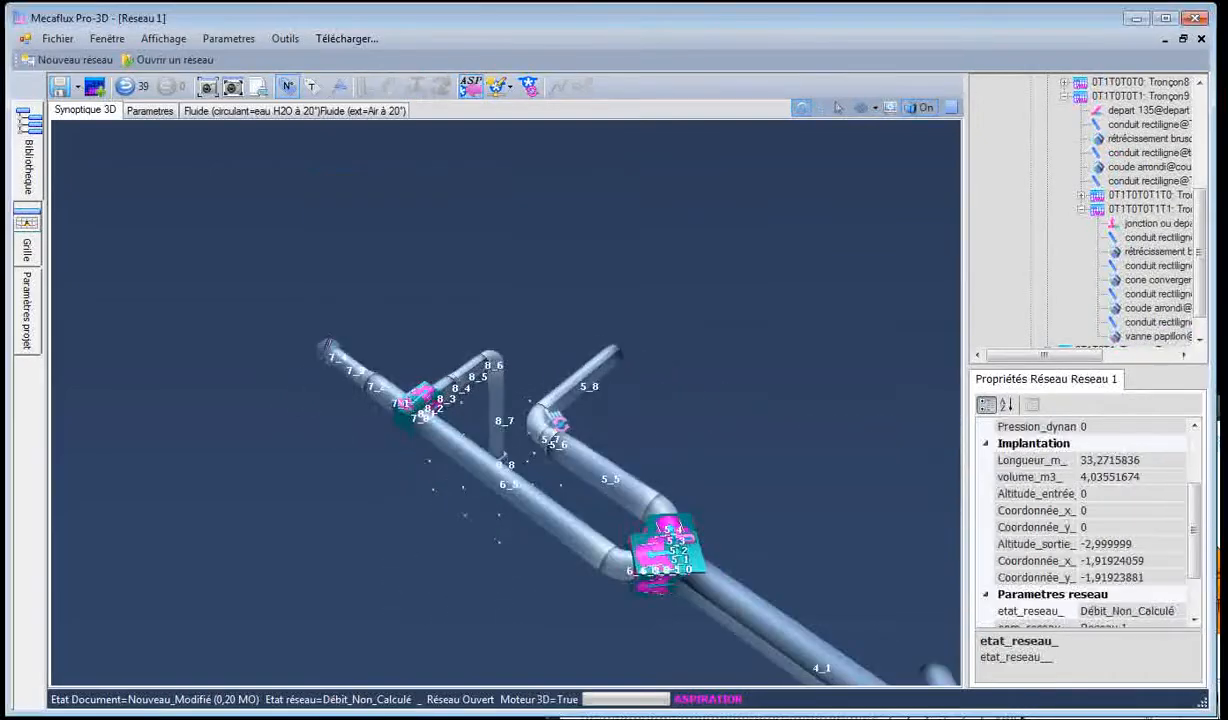
pyautogui.click(619, 367)
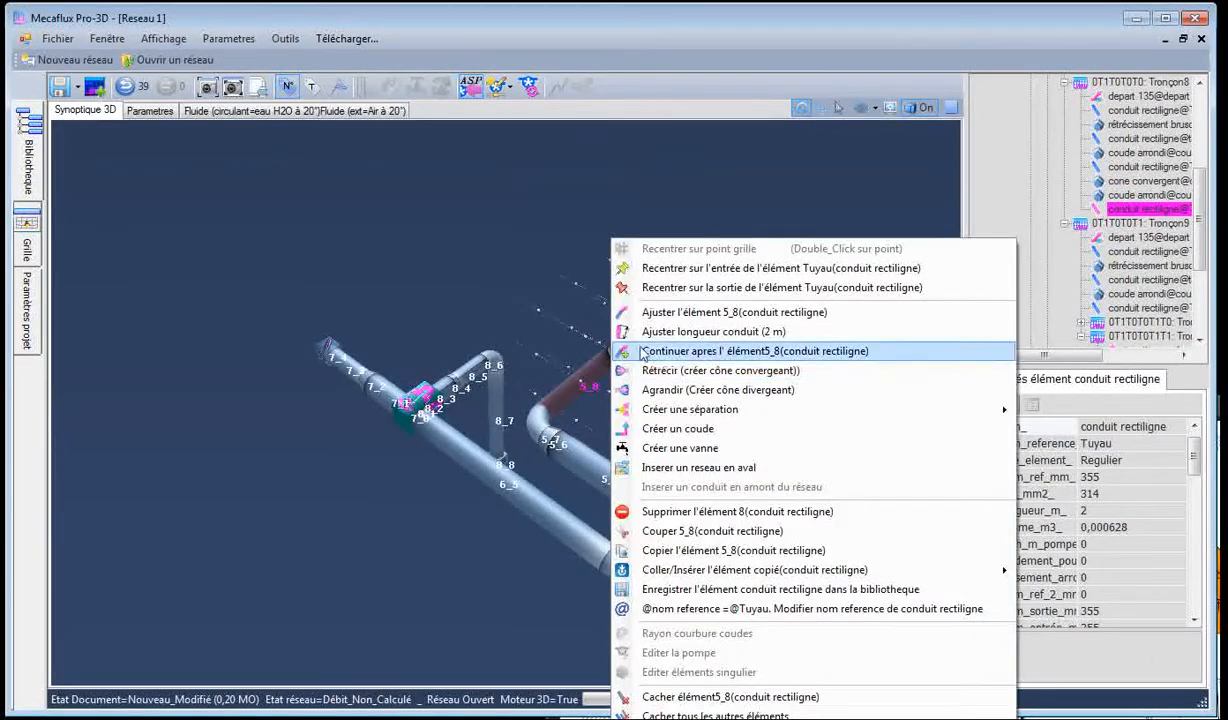
pyautogui.moveTo(682, 416)
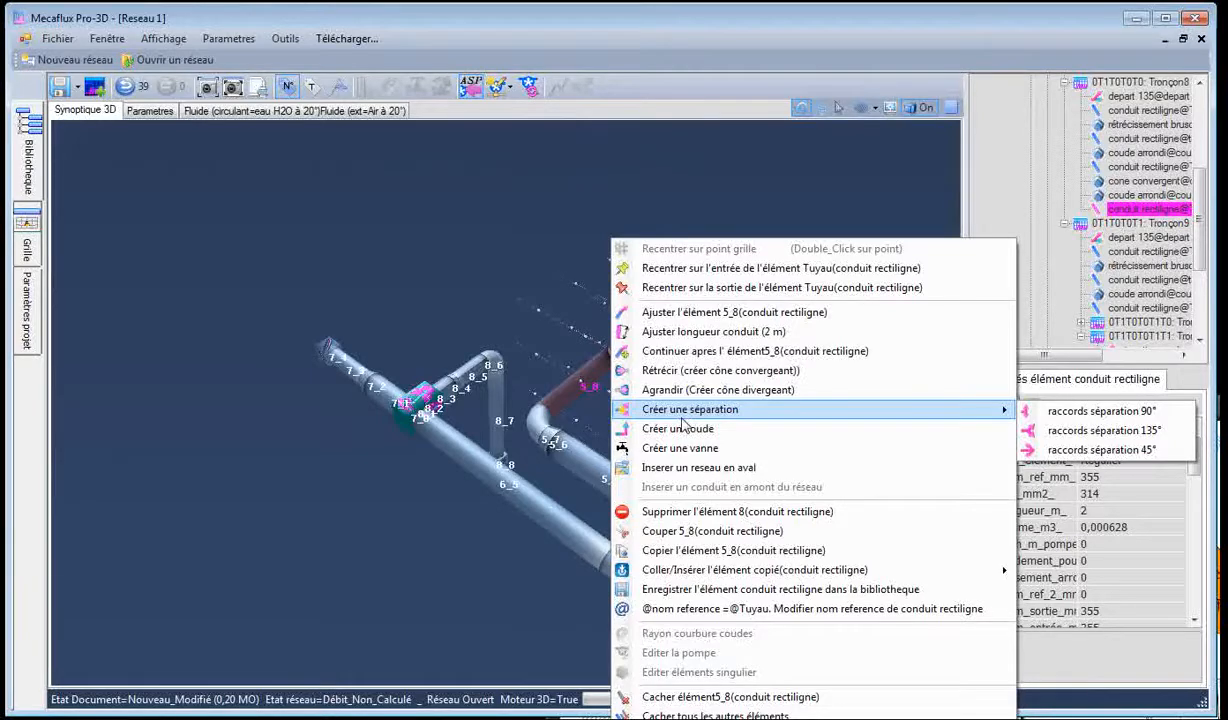
pyautogui.click(680, 428)
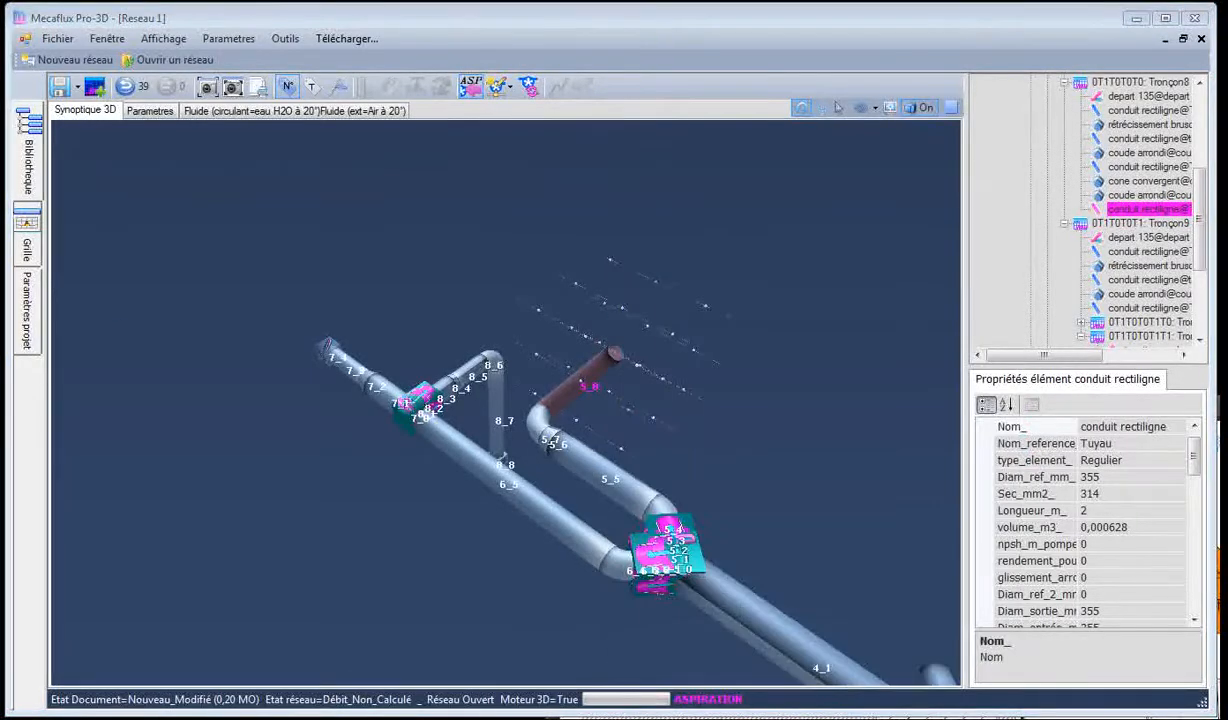
pyautogui.moveTo(1, 205); pyautogui.dragTo(478, 231)
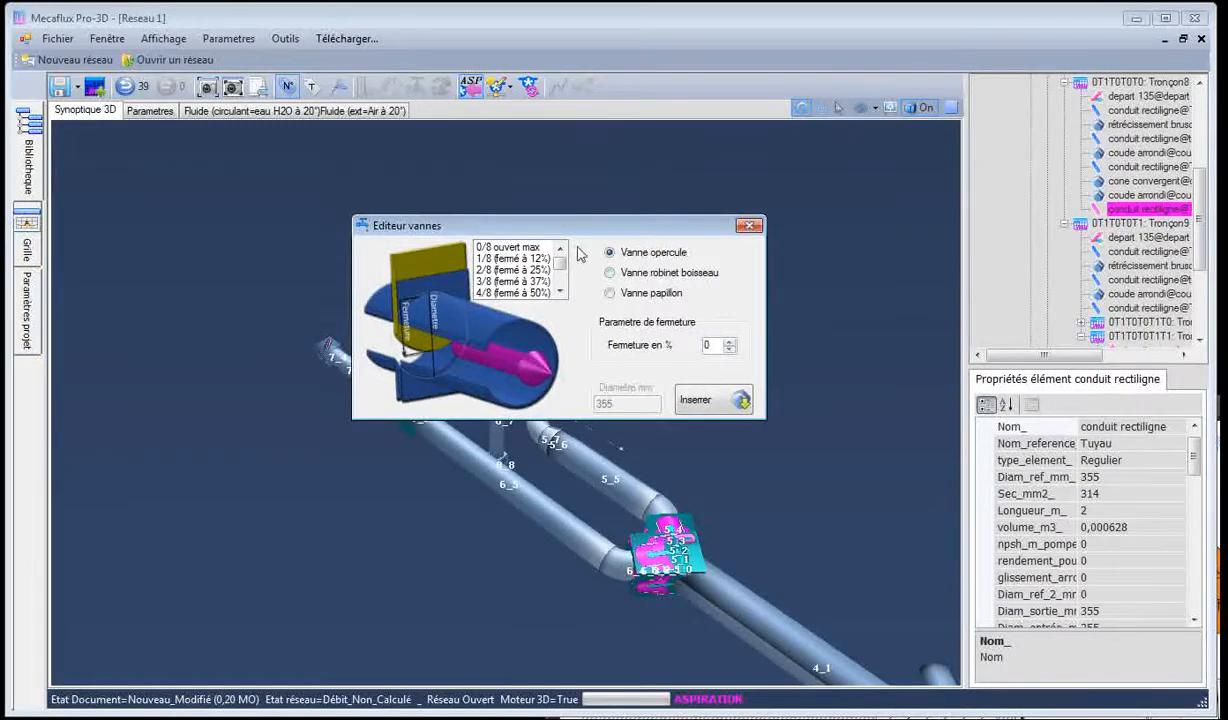
pyautogui.click(610, 293)
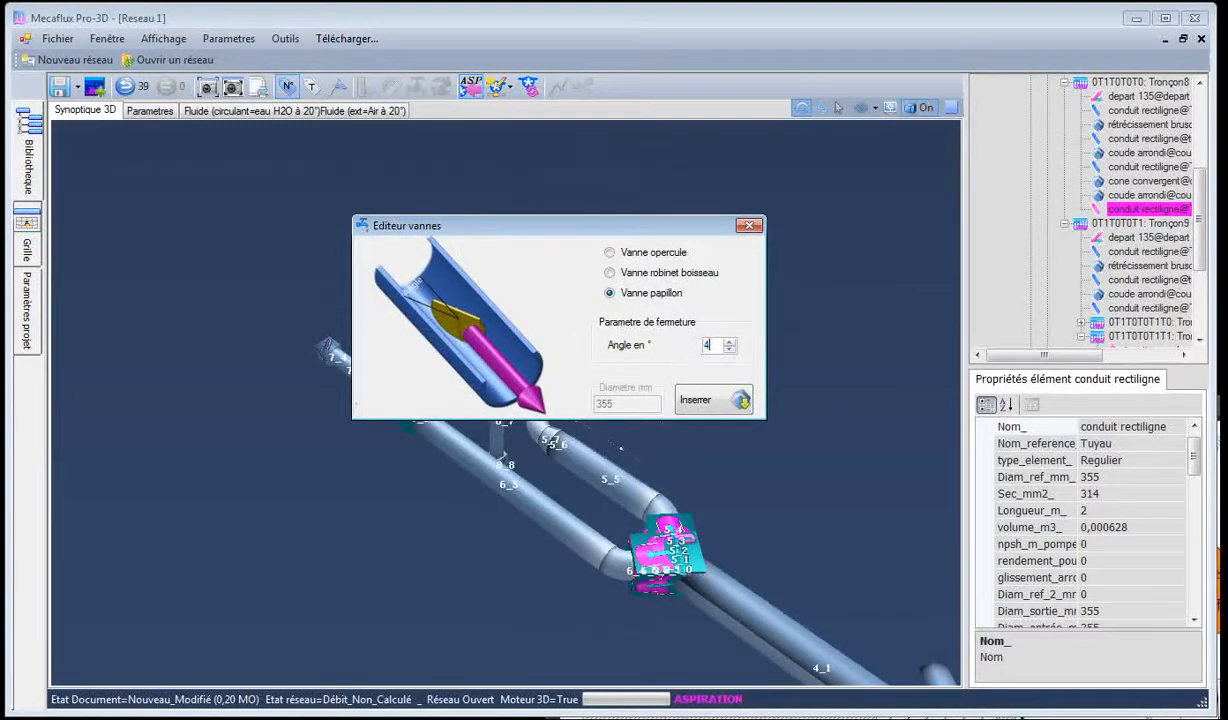
pyautogui.click(700, 400)
# Insert a butterfly valve at the lower end of the 355 mm diameter conduit 1_7
pyautogui.moveTo(662, 447); pyautogui.dragTo(748, 406)
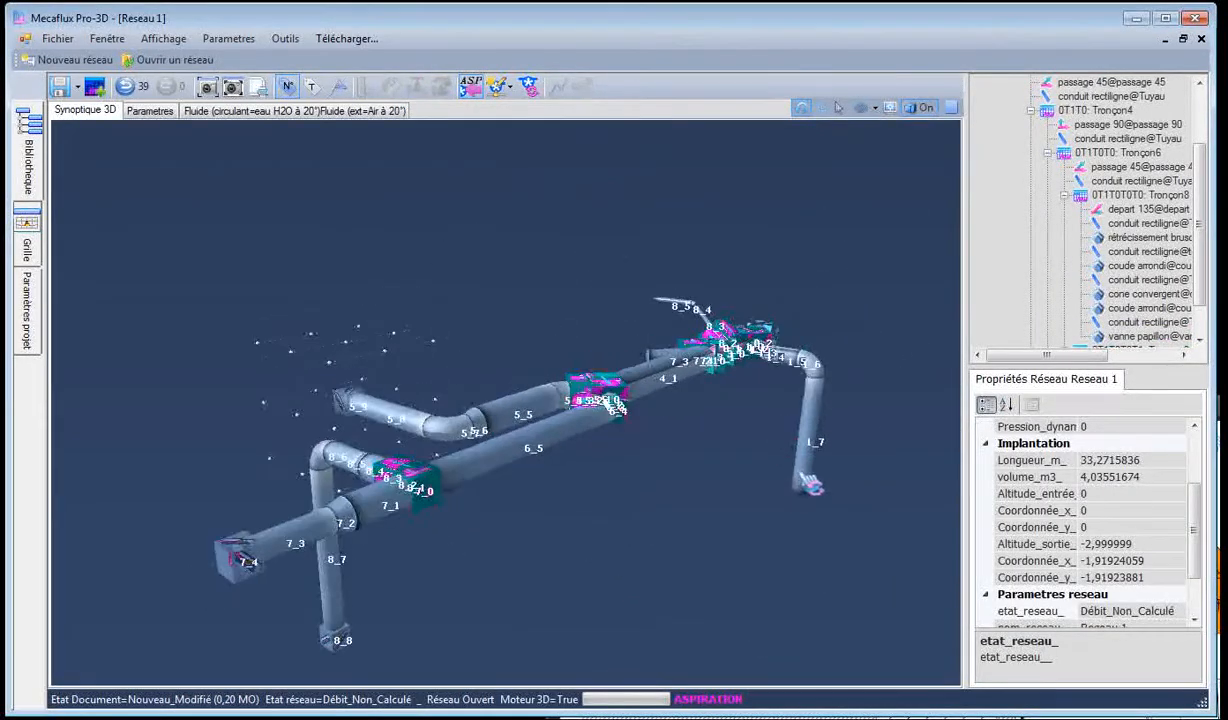
pyautogui.click(801, 491)
pyautogui.moveTo(812, 490); pyautogui.dragTo(833, 532)
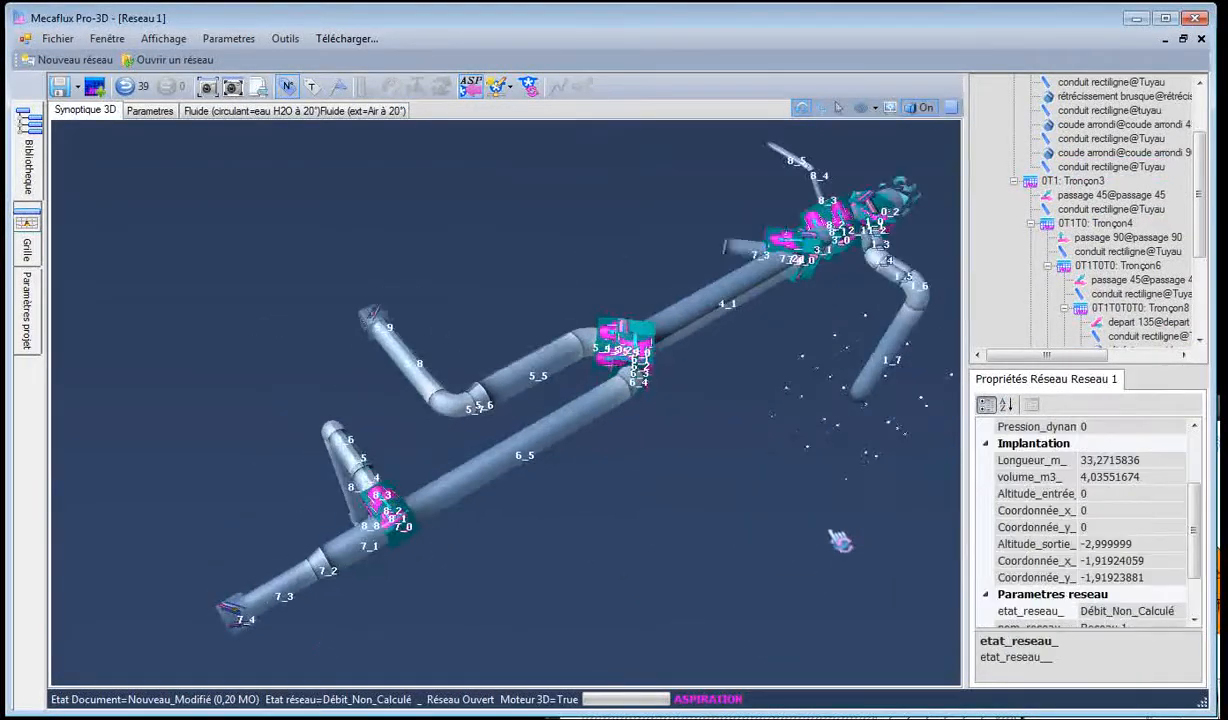
pyautogui.rightClick(885, 350)
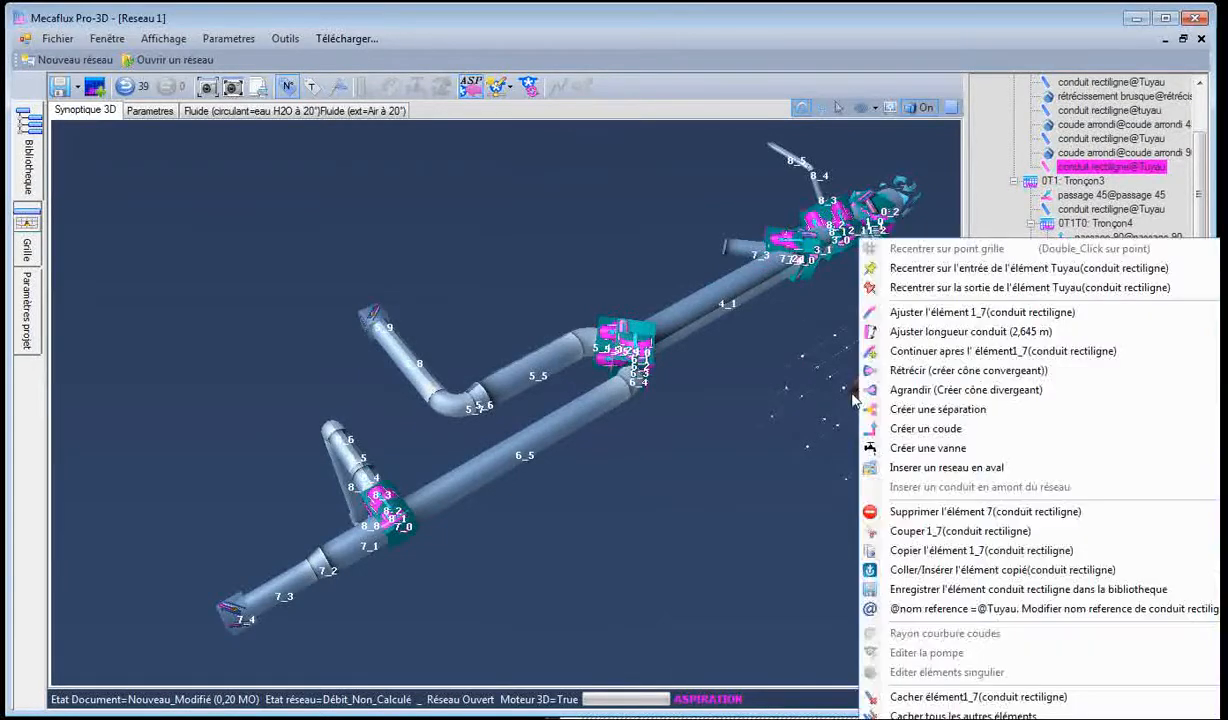
pyautogui.click(925, 450)
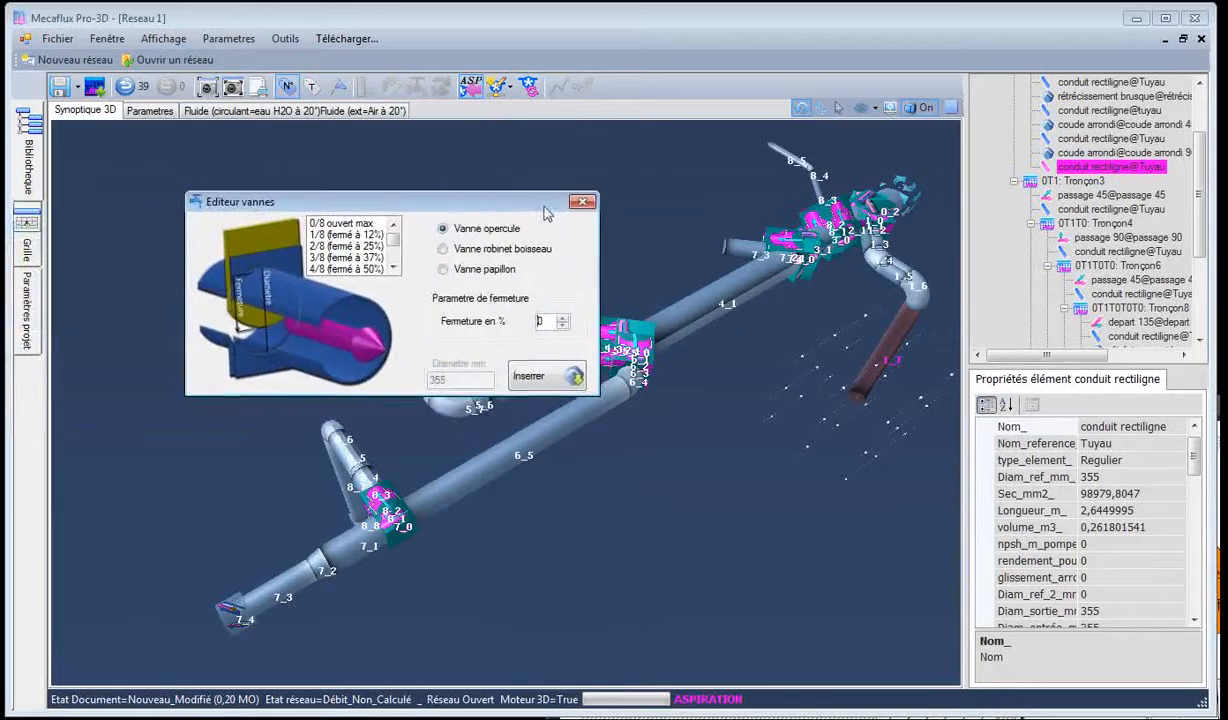
pyautogui.click(443, 270)
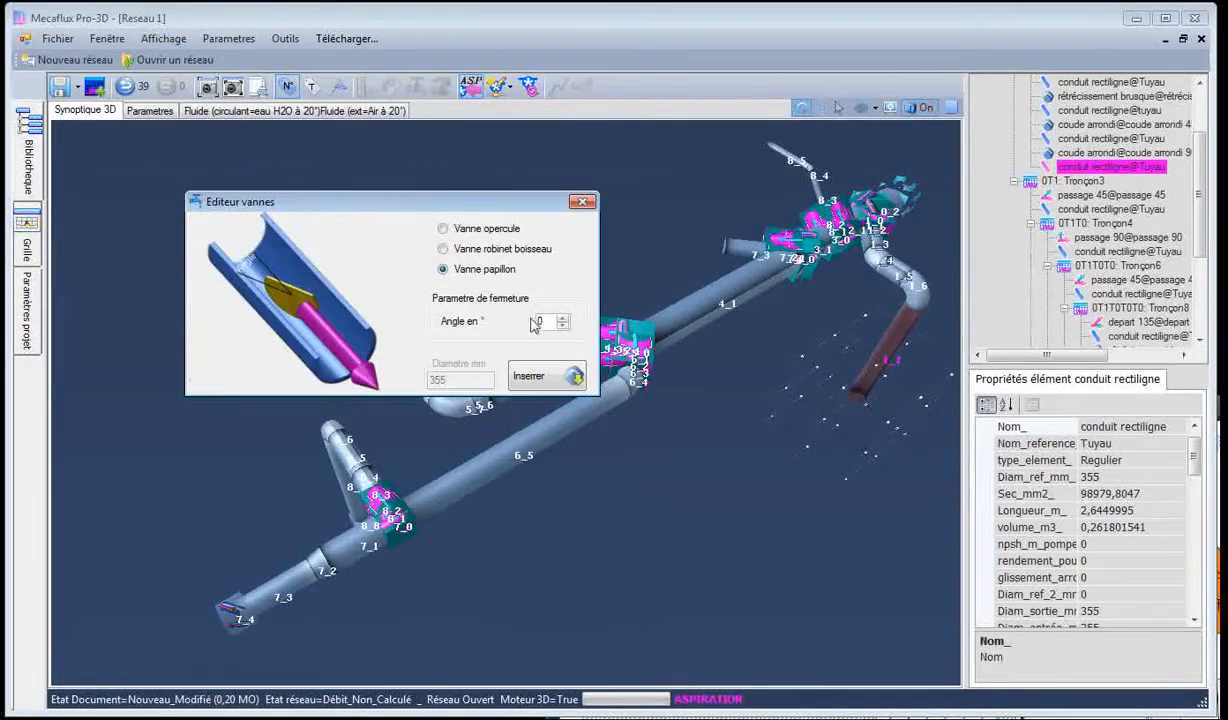
pyautogui.click(537, 376)
# Insert a butterfly valve at the end of the 1 m long, 300 mm diameter conduit 7_3 in the Tronçon7 branch
pyautogui.moveTo(605, 256); pyautogui.dragTo(703, 306)
pyautogui.click(637, 309)
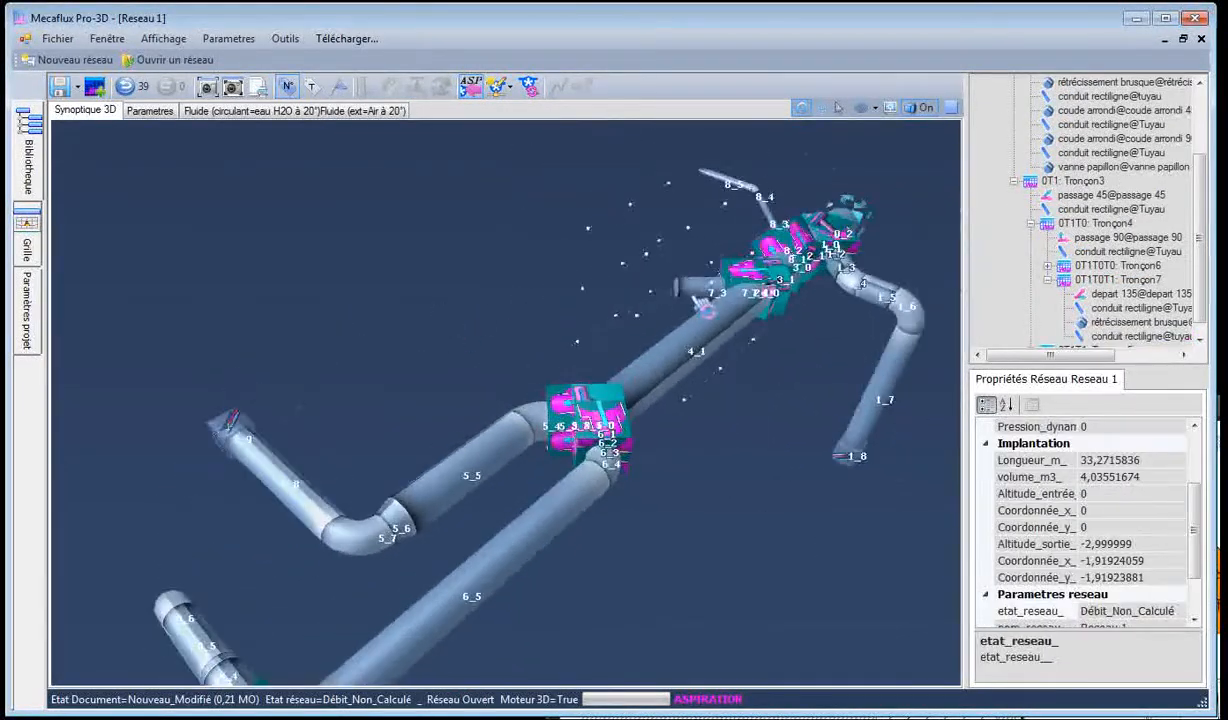
pyautogui.rightClick(690, 292)
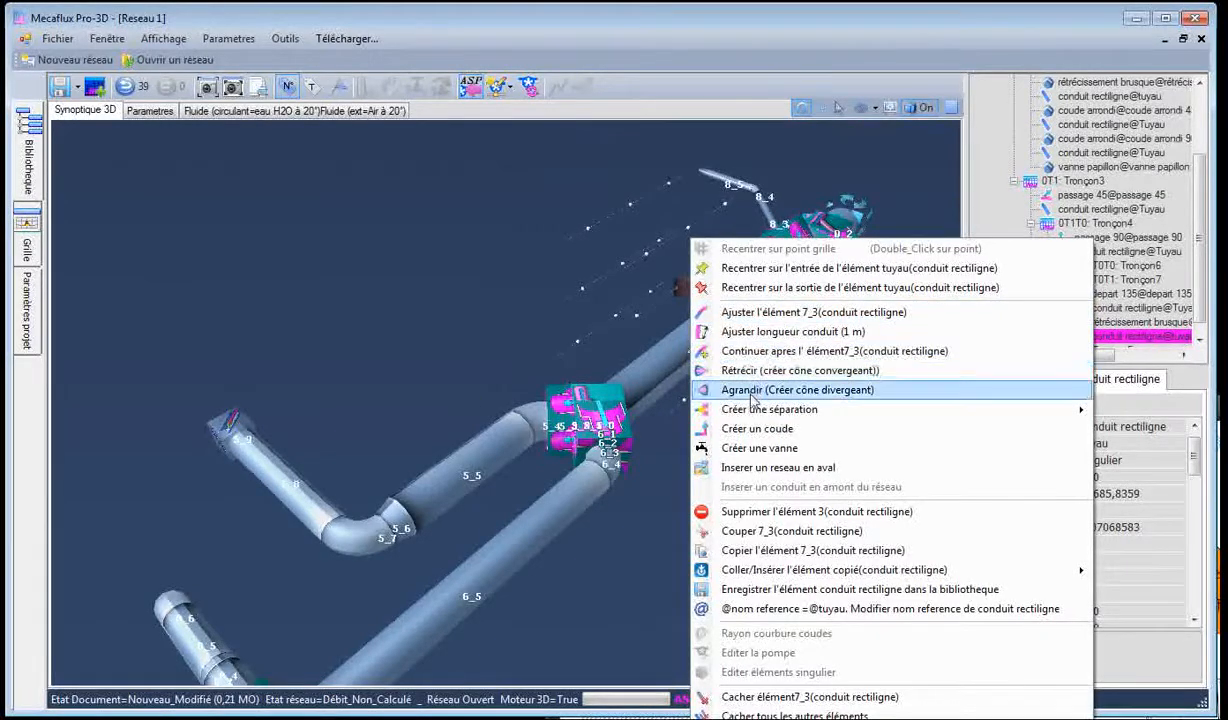
pyautogui.click(753, 453)
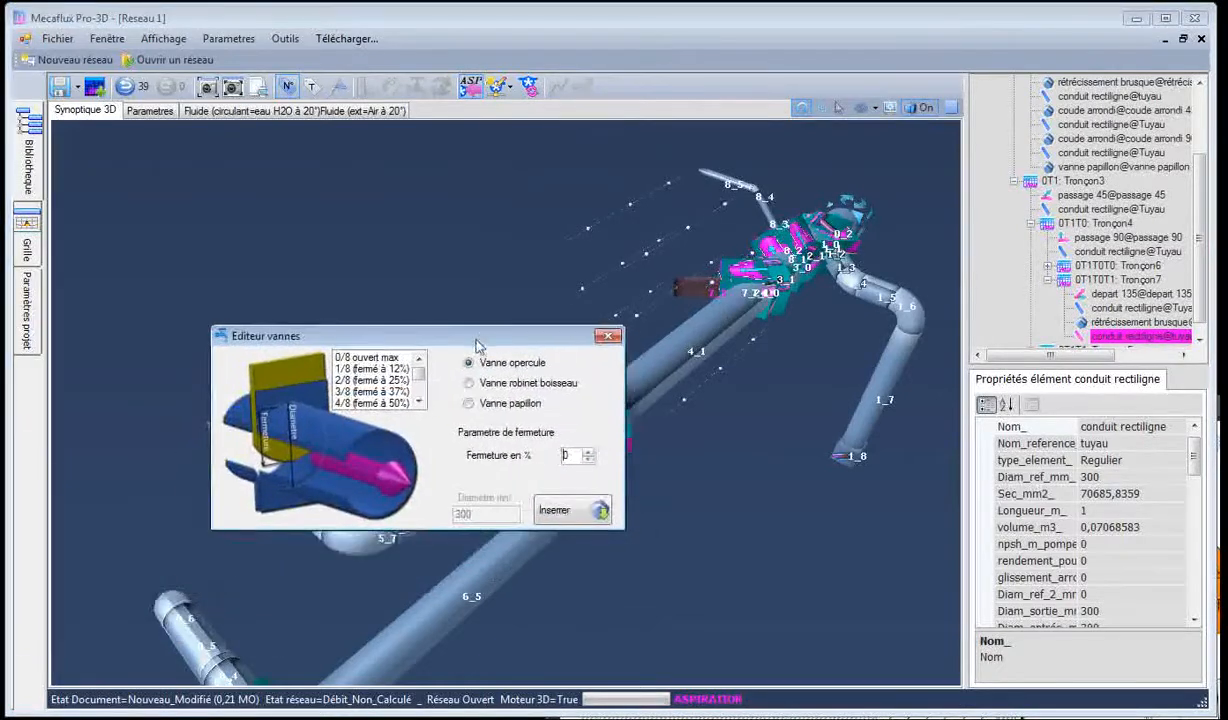
pyautogui.click(468, 404)
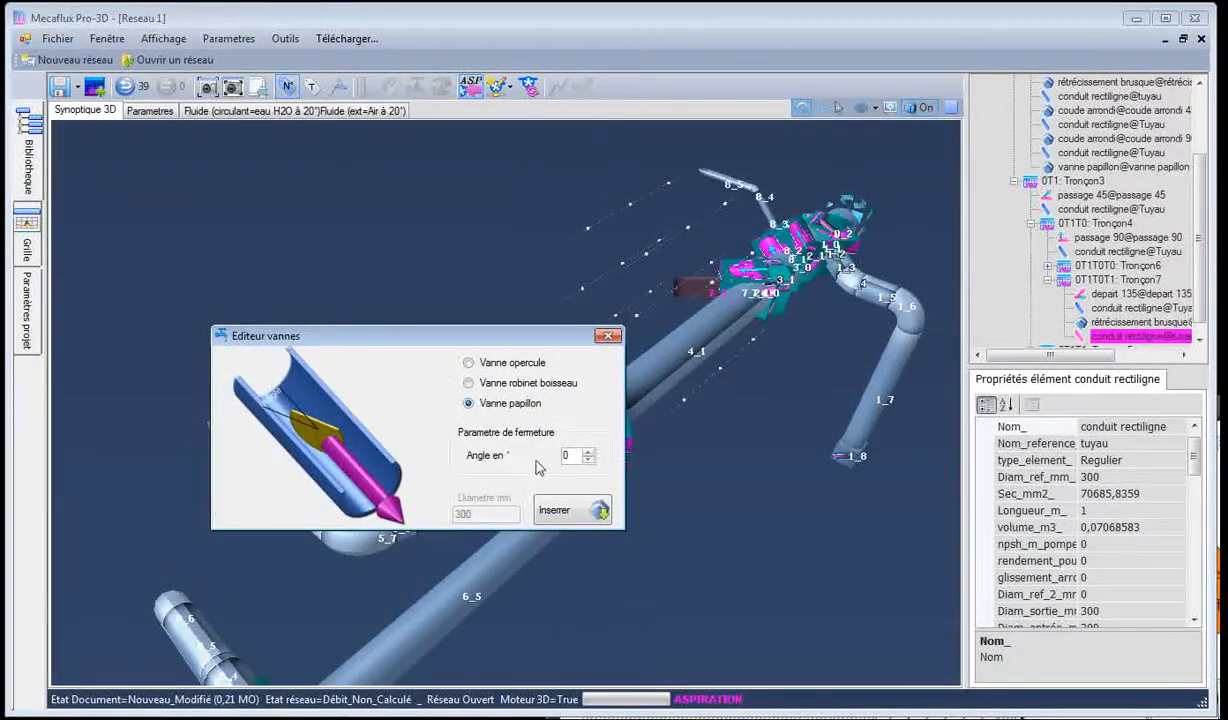
pyautogui.click(548, 512)
# Examine the whole duct network from several angles, including the 100 mm conduit 8_5, the branch ends and the network inlet
pyautogui.scroll(3, 568, 318)
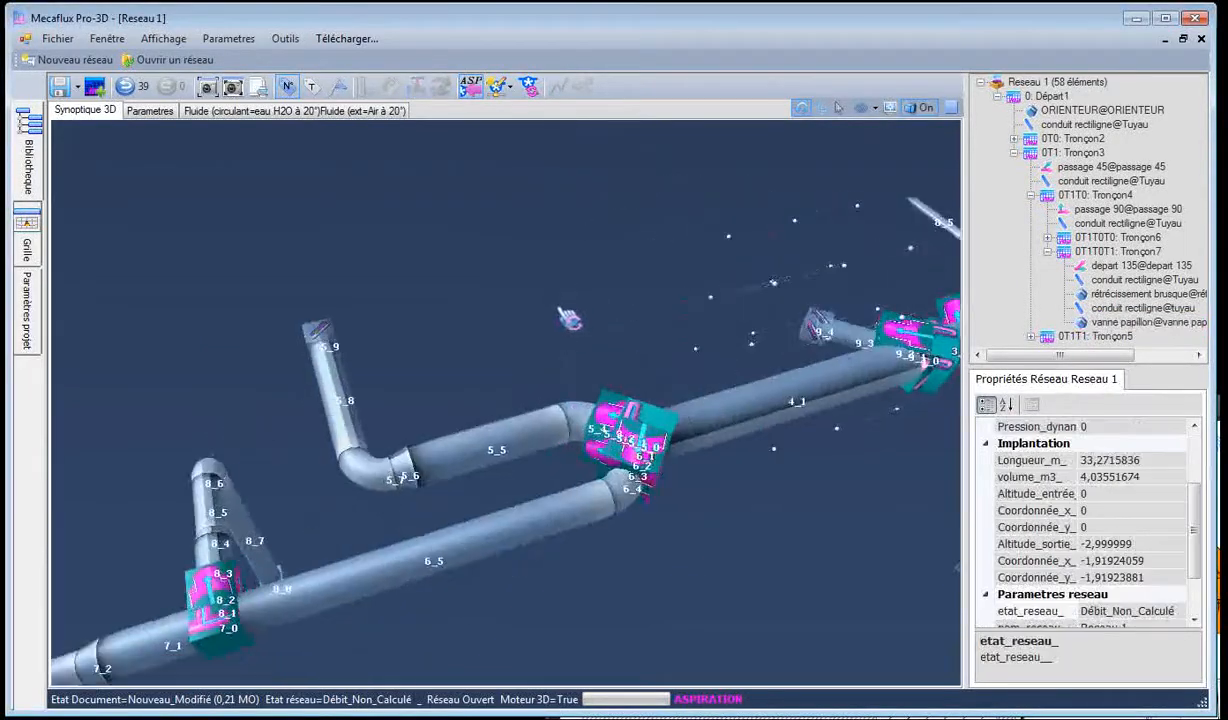
pyautogui.moveTo(568, 318); pyautogui.dragTo(743, 293)
pyautogui.scroll(-3, 740, 292)
pyautogui.scroll(5, 655, 260)
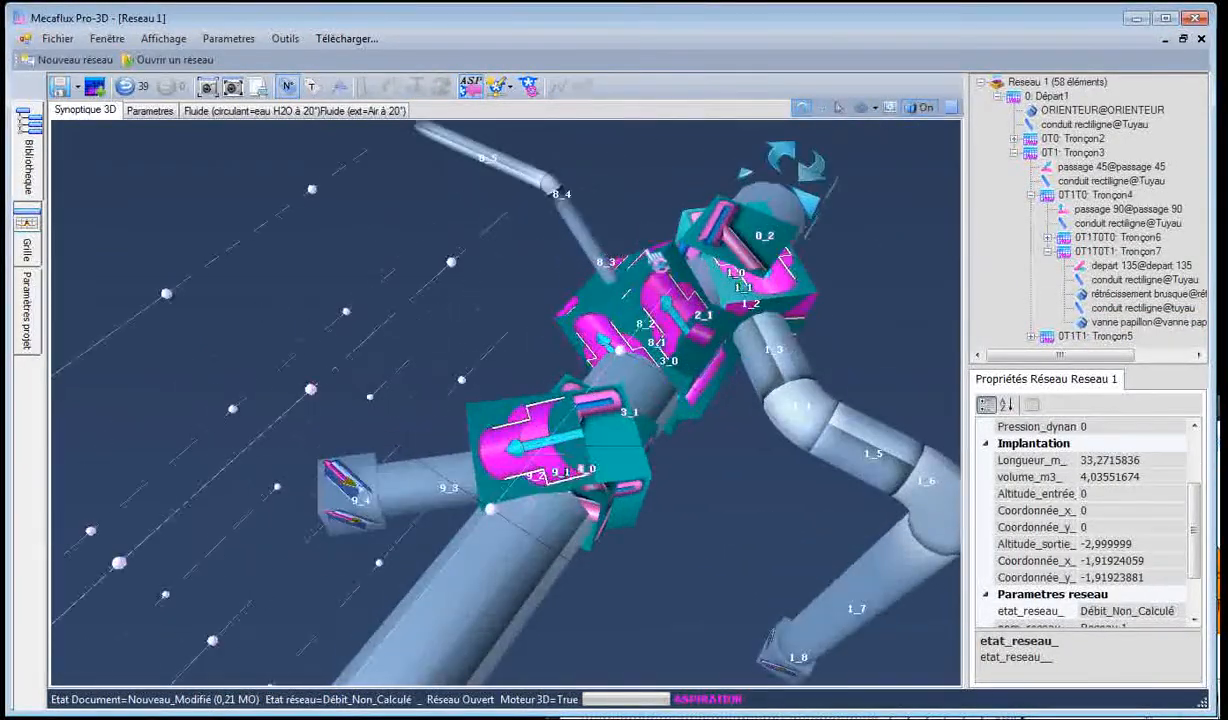
pyautogui.moveTo(420, 209)
pyautogui.mouseDown()
pyautogui.moveTo(453, 203)
pyautogui.moveTo(432, 189)
pyautogui.mouseUp()
pyautogui.click(346, 328)
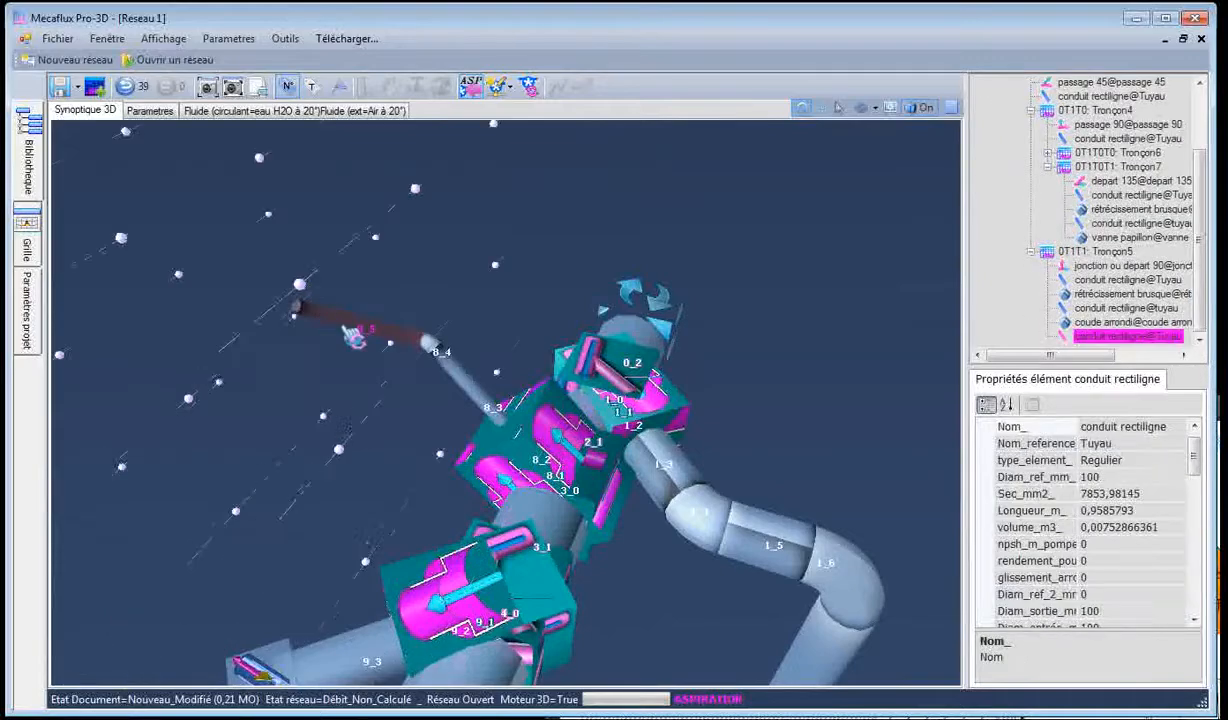
pyautogui.moveTo(364, 390); pyautogui.dragTo(511, 572)
pyautogui.scroll(-5, 672, 482)
pyautogui.moveTo(431, 564); pyautogui.dragTo(470, 532)
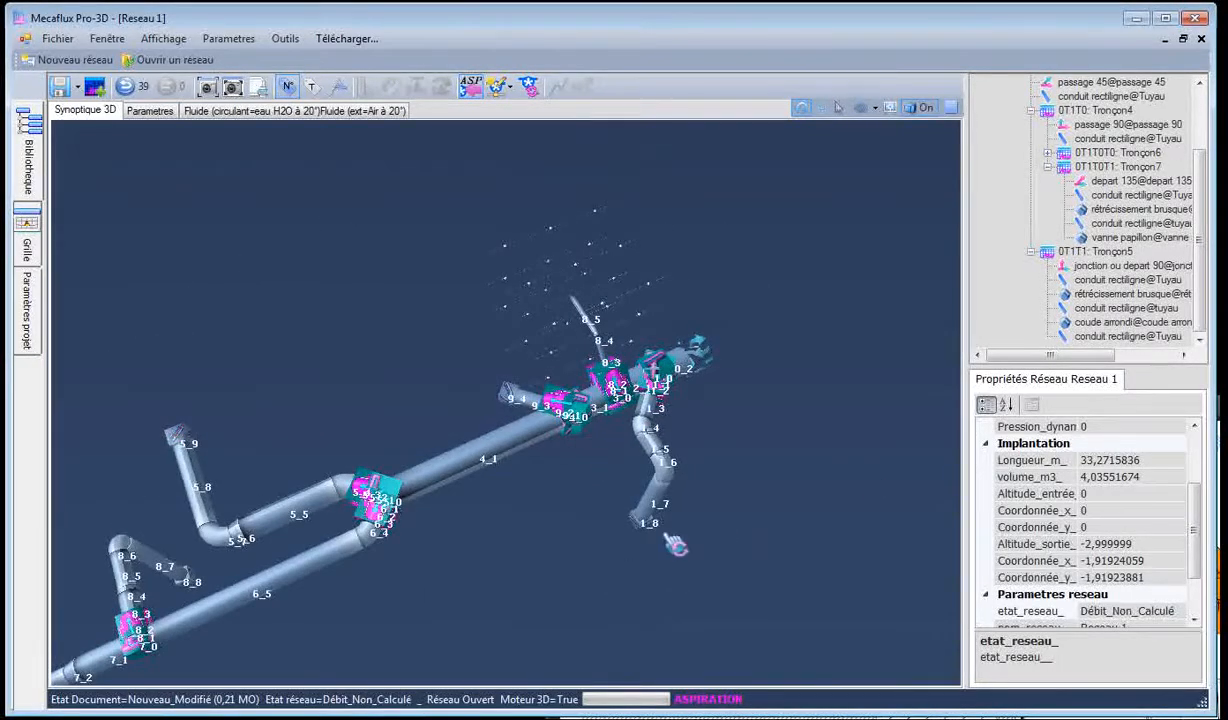
pyautogui.moveTo(677, 545); pyautogui.dragTo(720, 208)
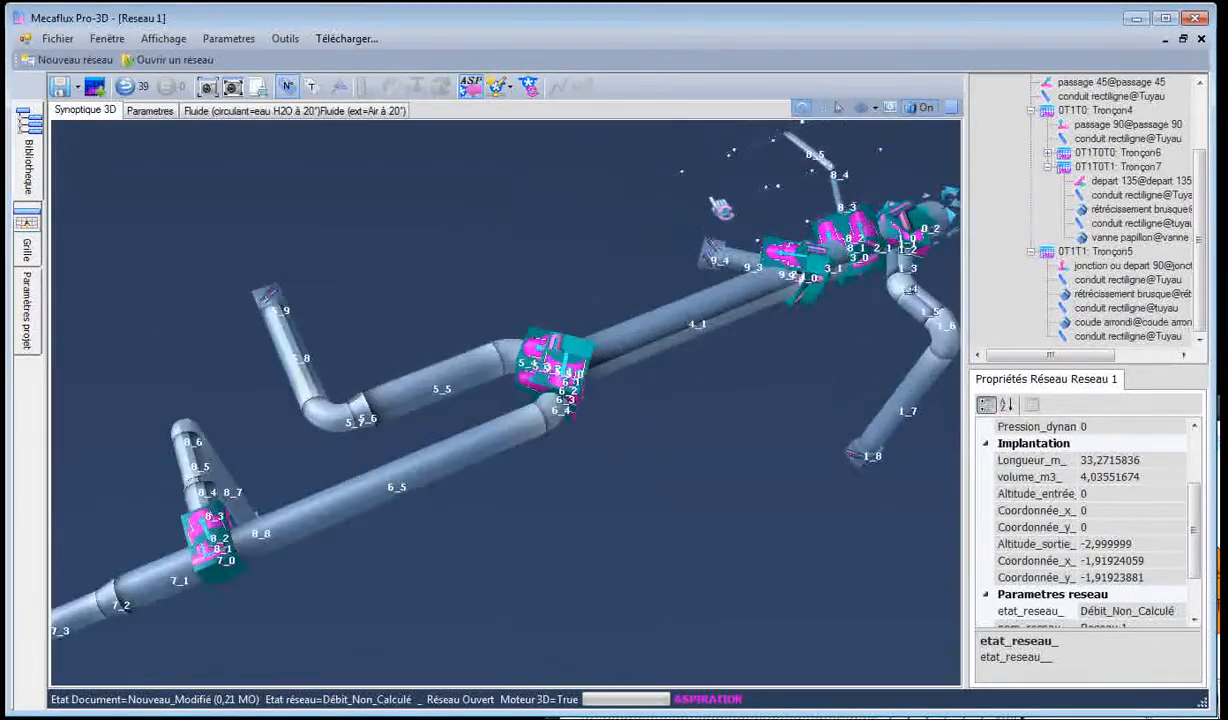
pyautogui.moveTo(588, 320); pyautogui.dragTo(421, 195)
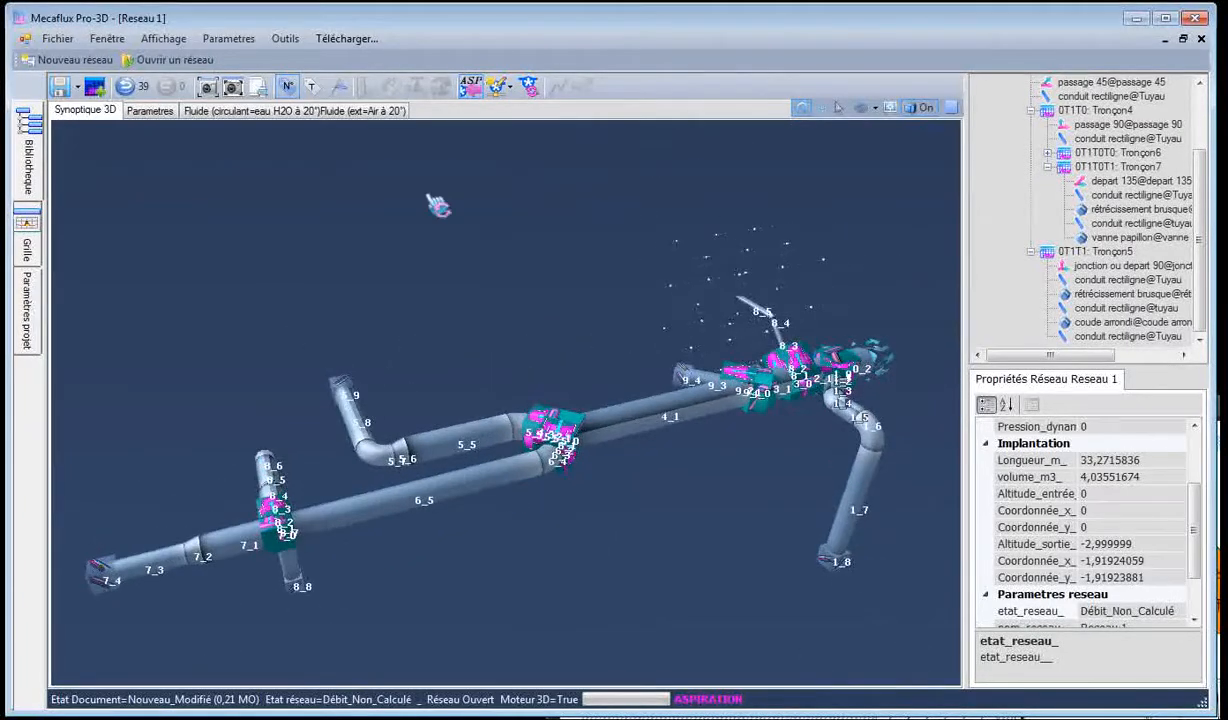
pyautogui.click(470, 88)
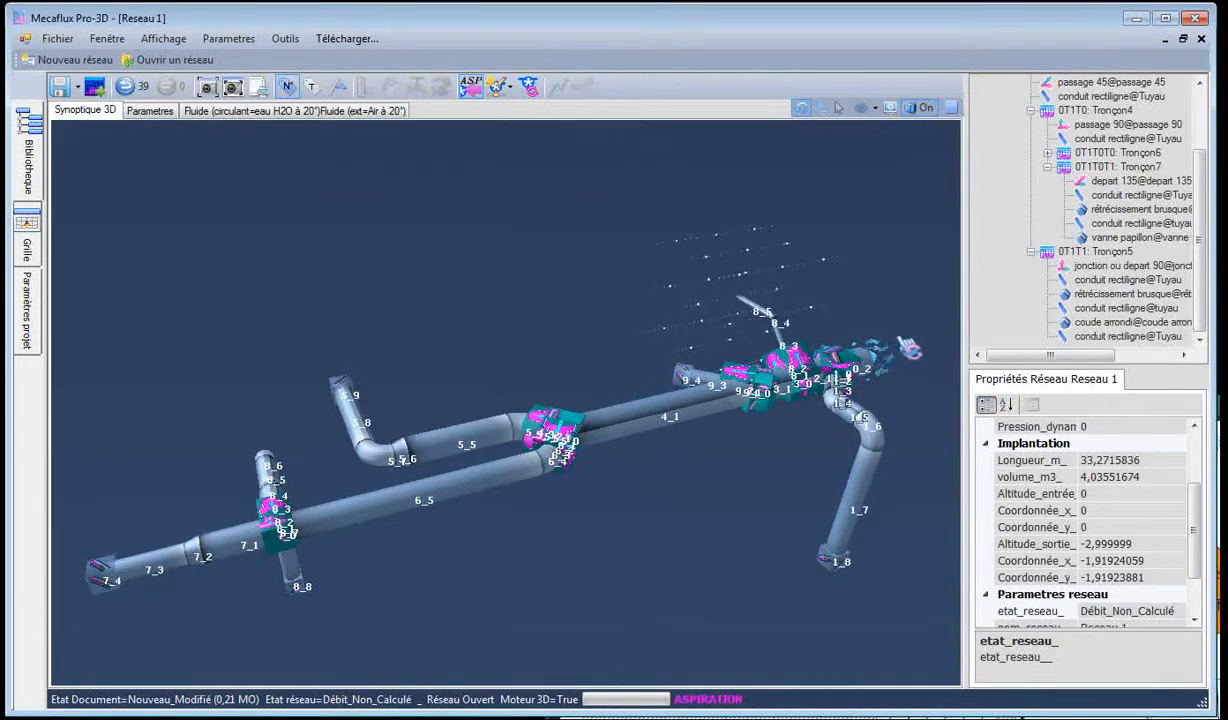
pyautogui.moveTo(875, 348); pyautogui.dragTo(893, 372)
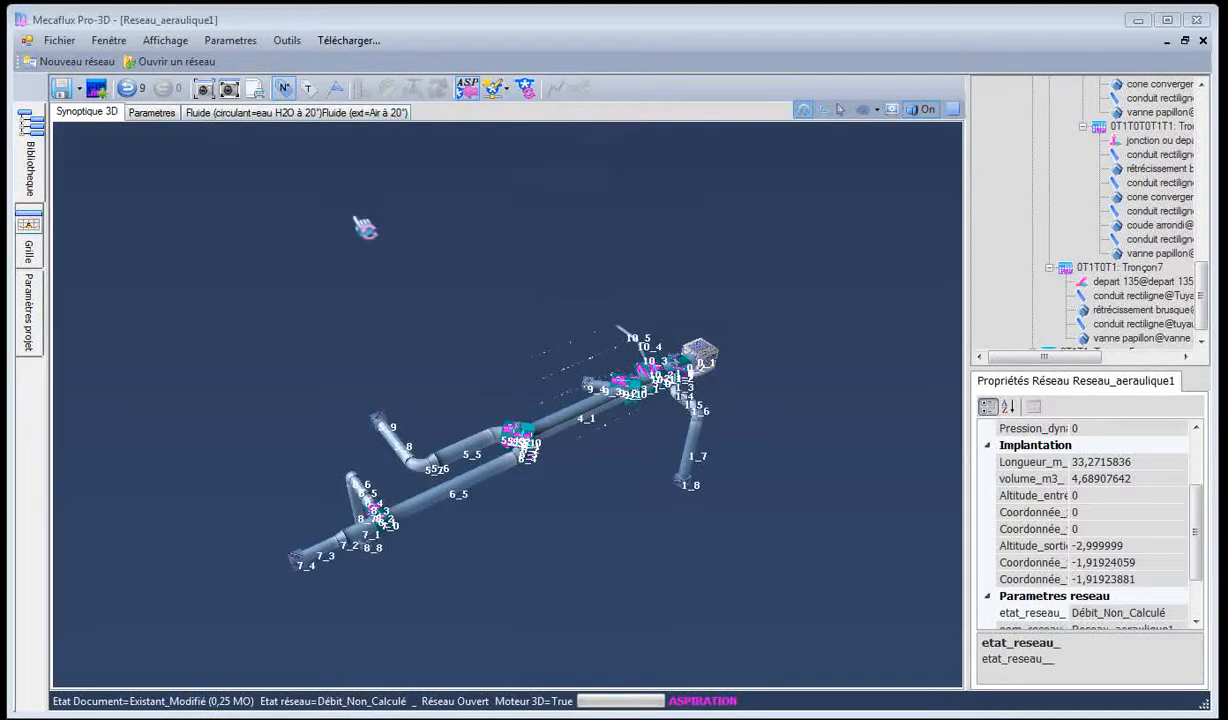
# Change the circulating fluid to the gas Air at 20 °C and apply it to the network
pyautogui.click(256, 115)
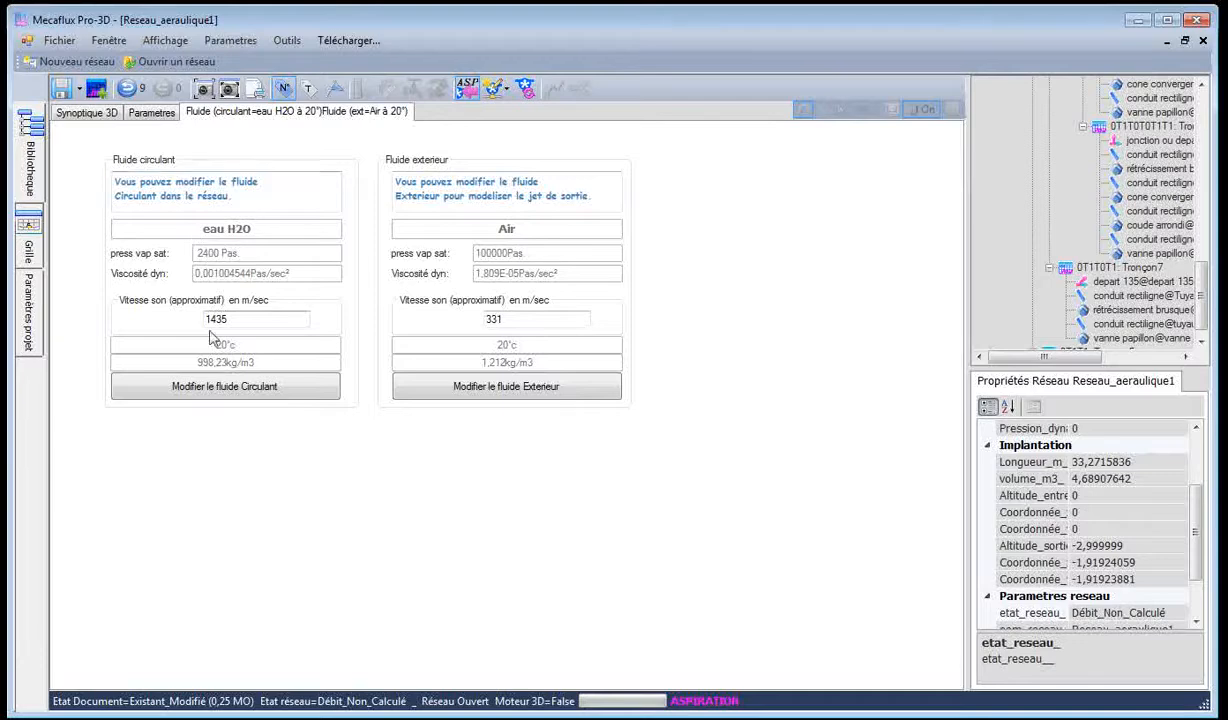
pyautogui.click(217, 393)
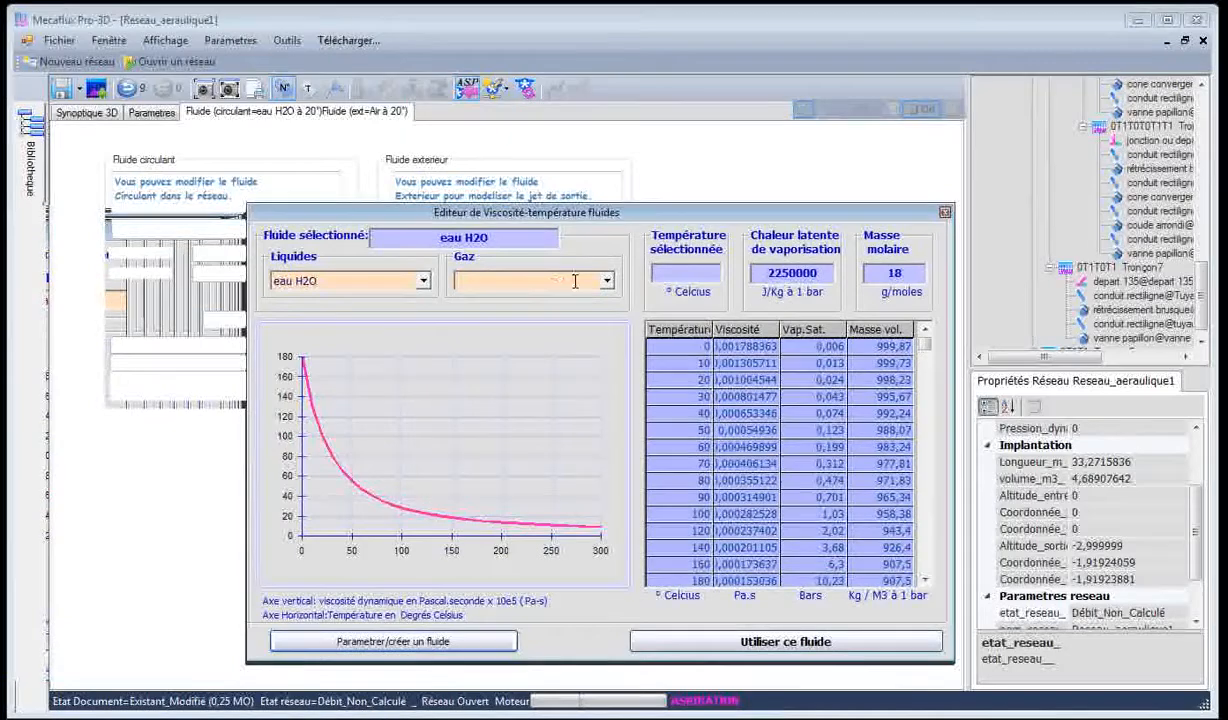
pyautogui.click(575, 281)
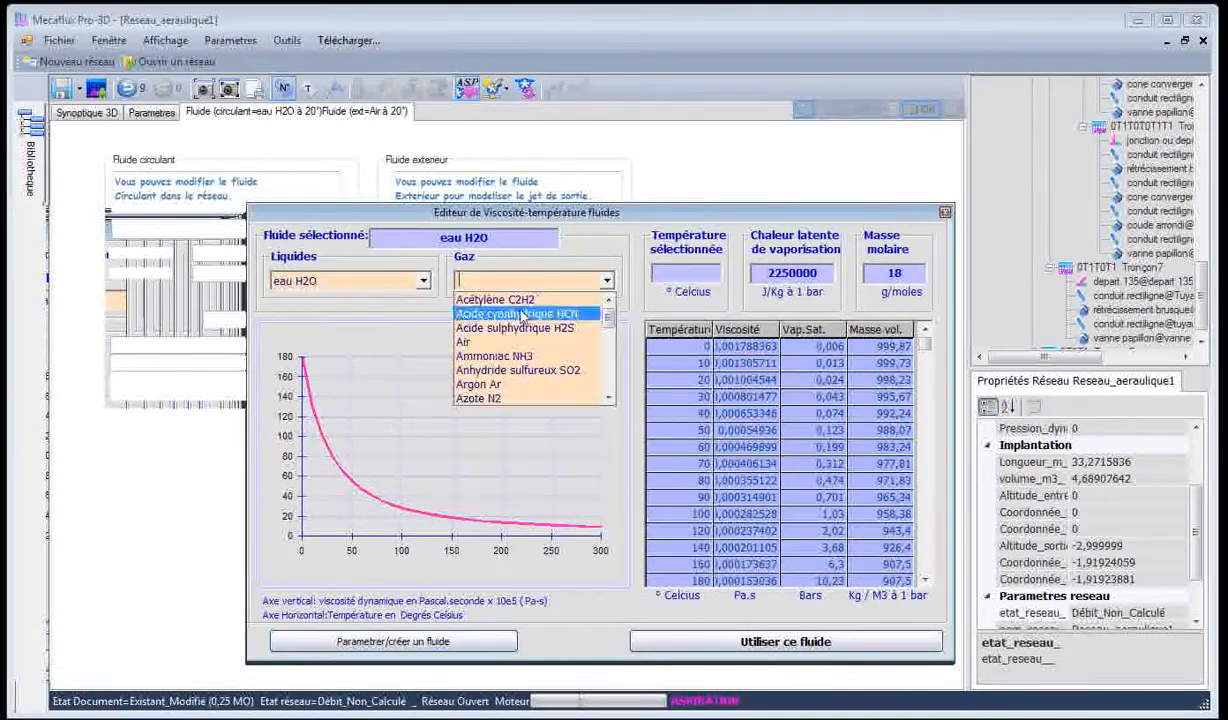
pyautogui.click(585, 350)
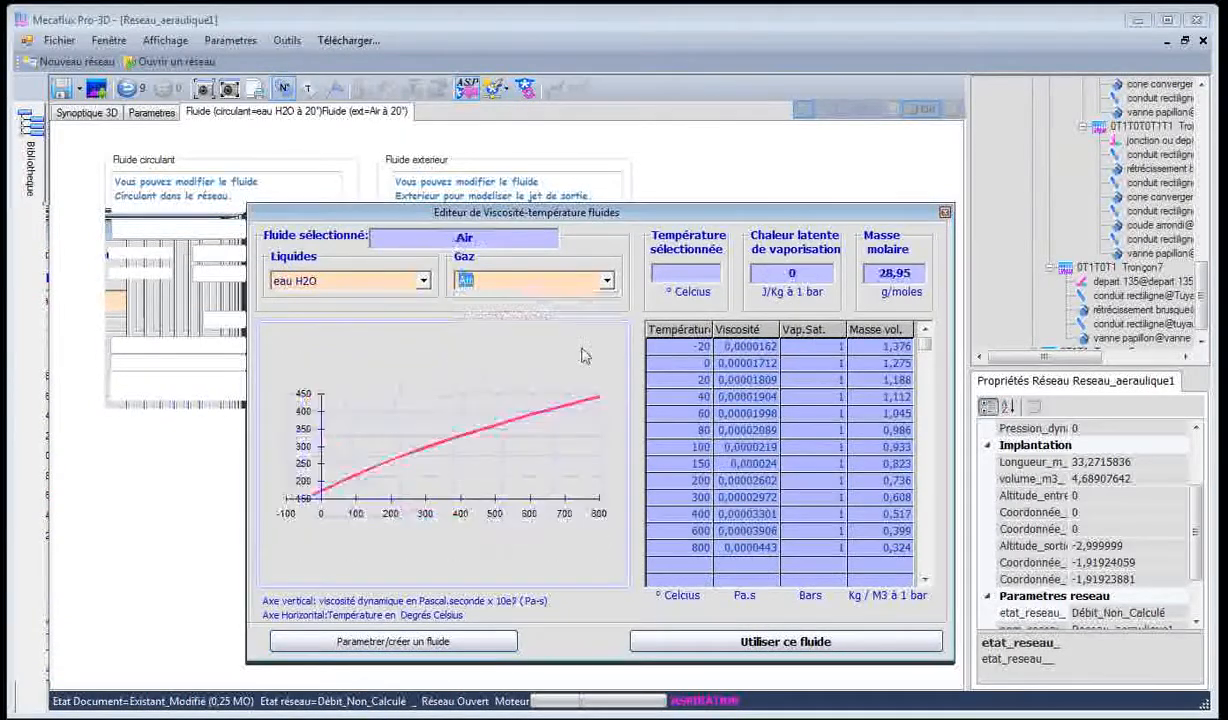
pyautogui.click(672, 385)
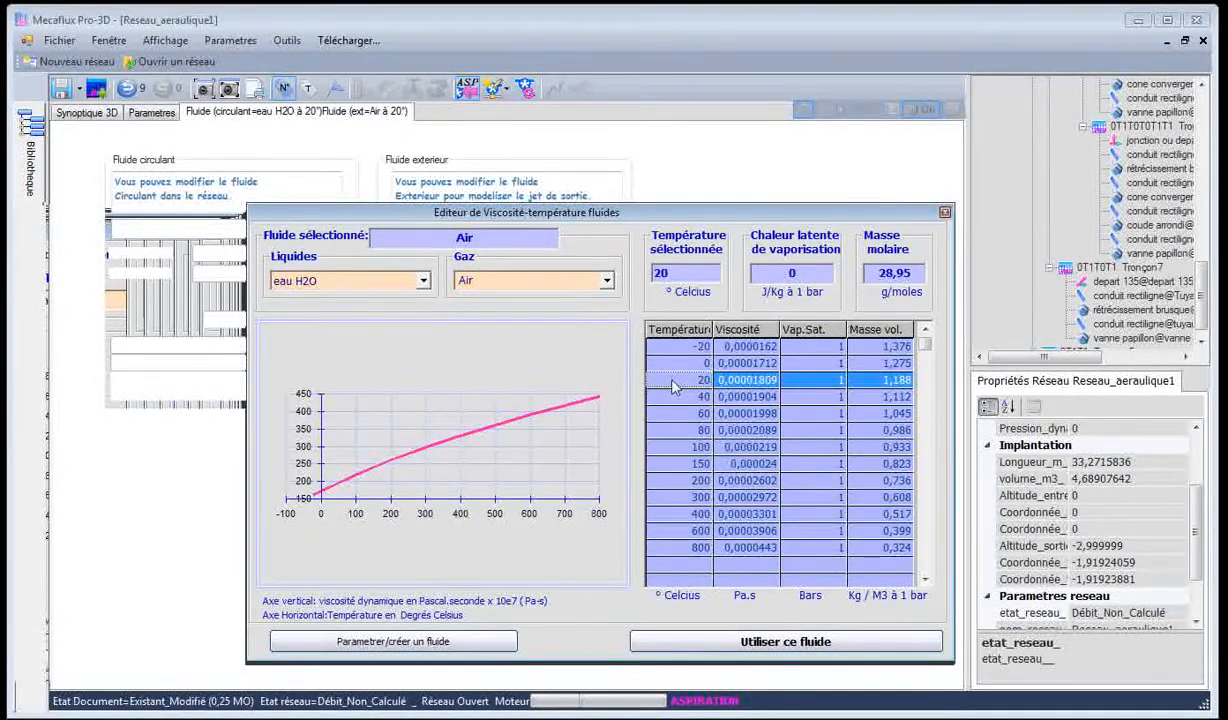
pyautogui.click(700, 638)
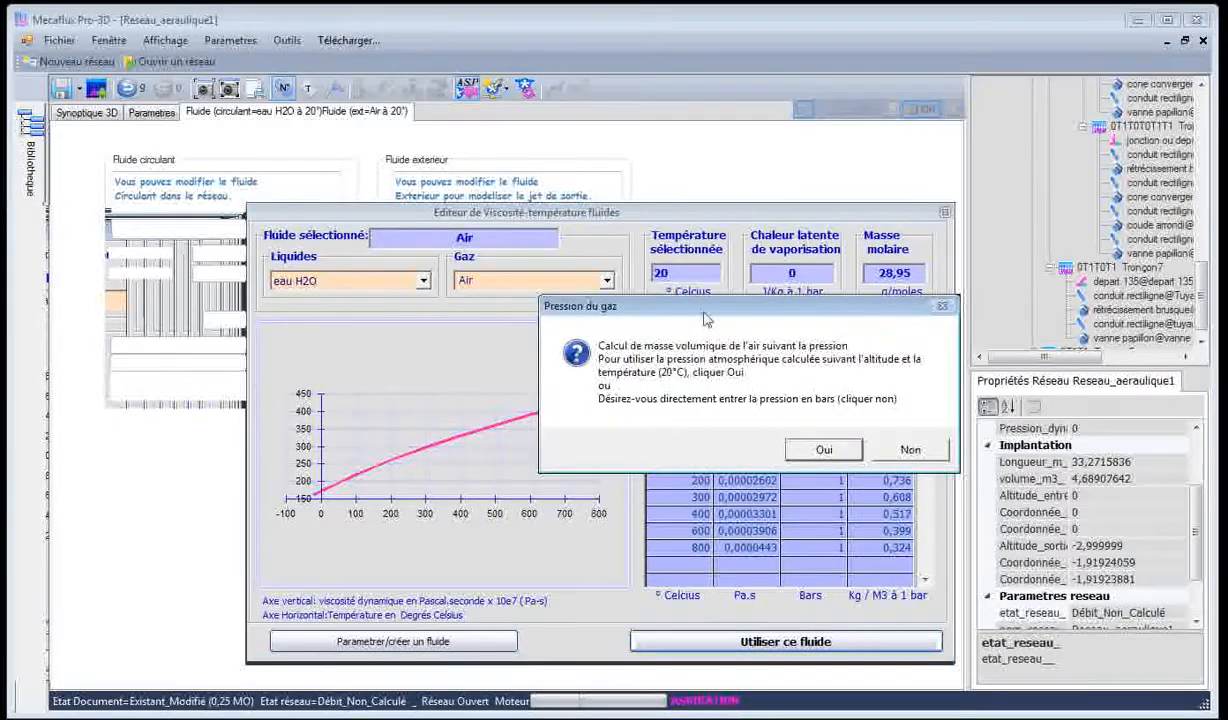
# Calculate the air's density from the atmospheric pressure at an altitude of 0 m
pyautogui.moveTo(705, 319); pyautogui.dragTo(617, 335)
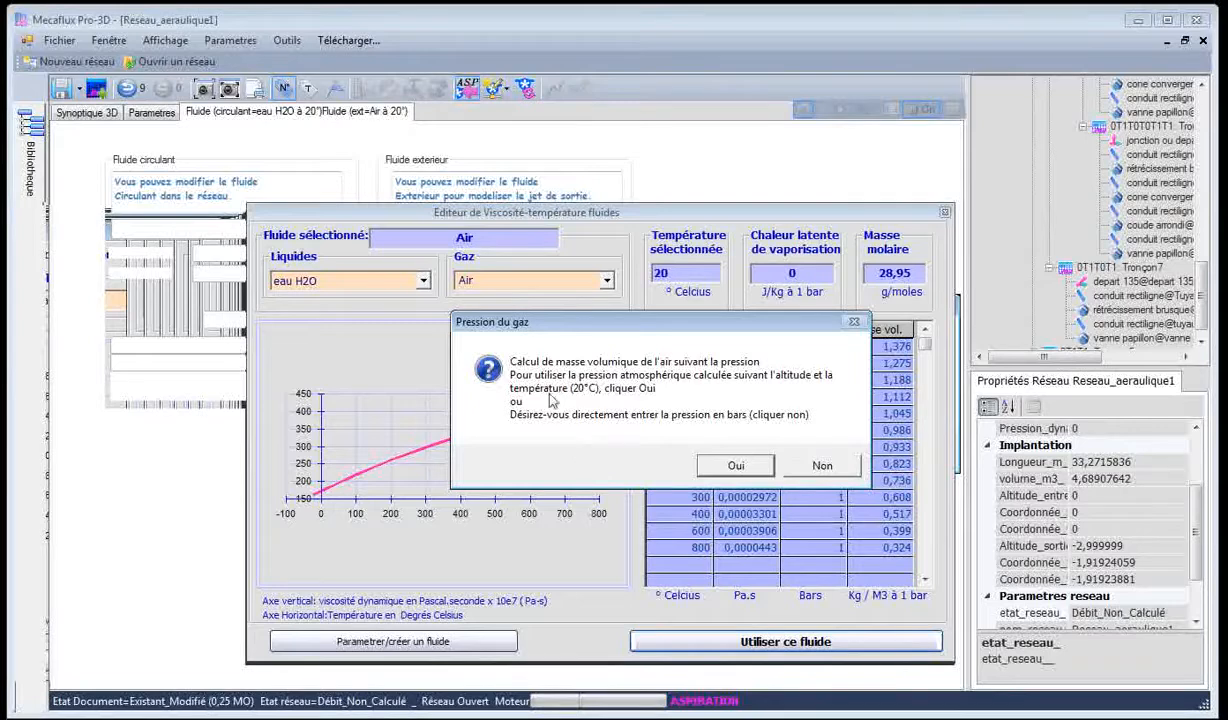
pyautogui.click(735, 467)
pyautogui.click(626, 268)
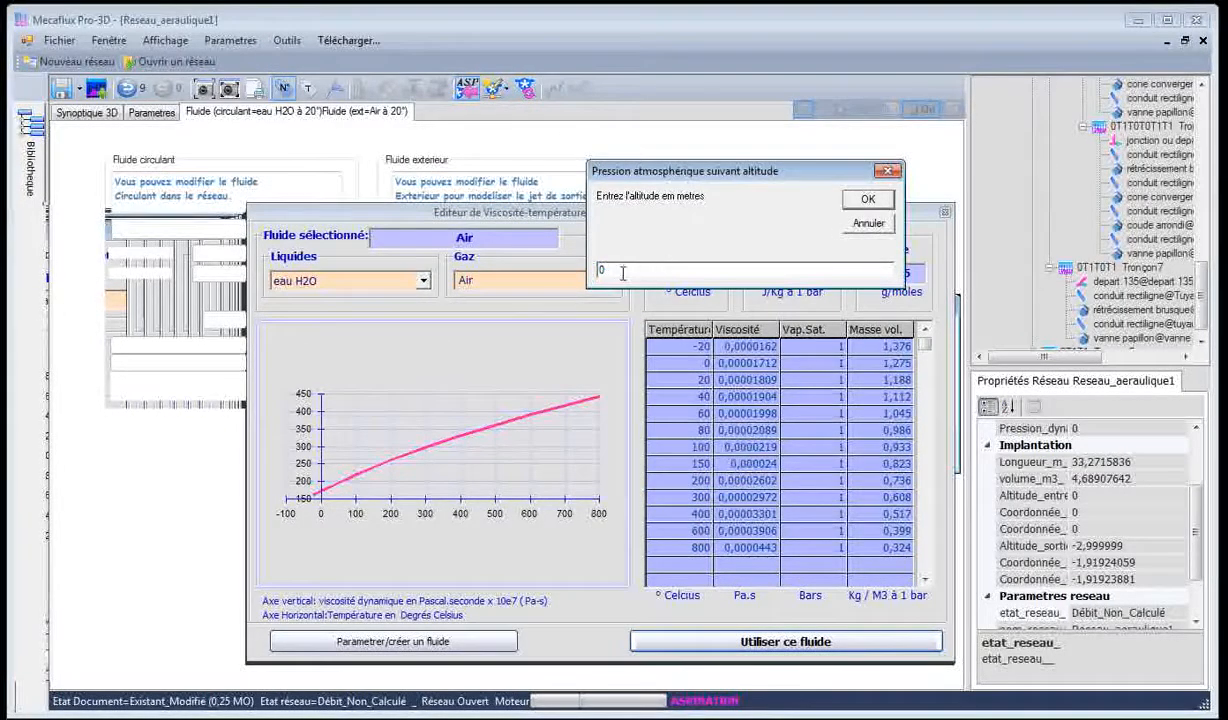
pyautogui.click(864, 199)
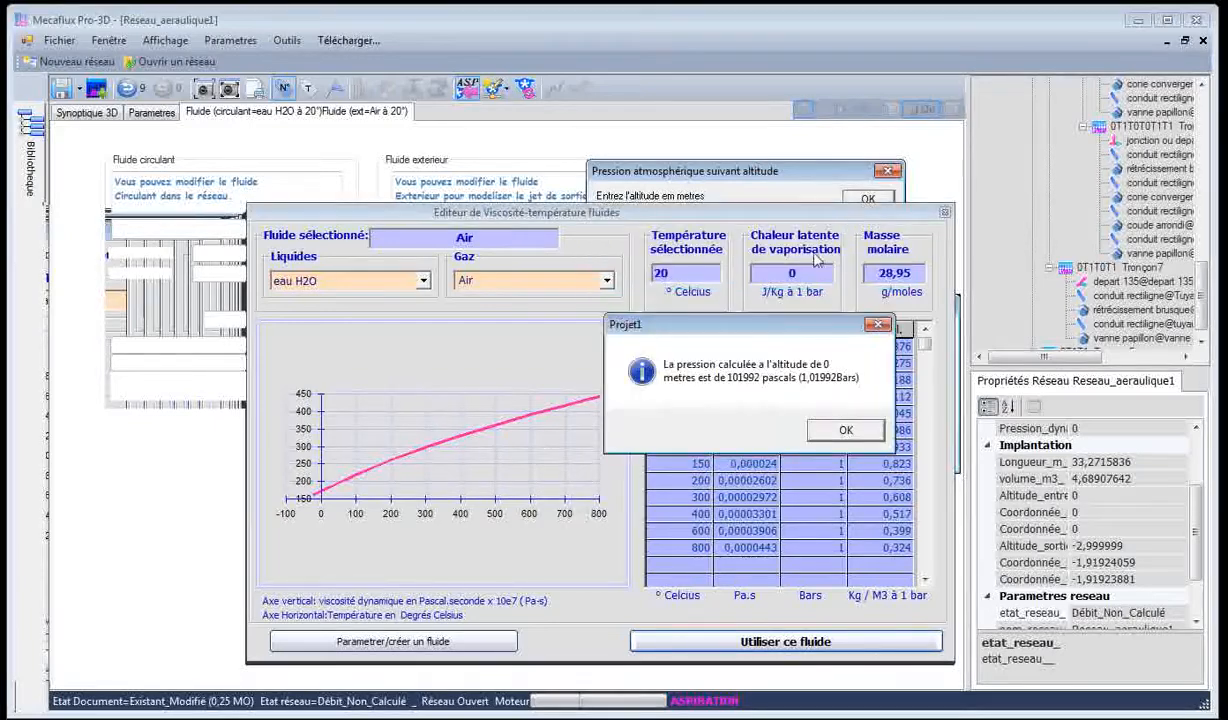
pyautogui.click(832, 436)
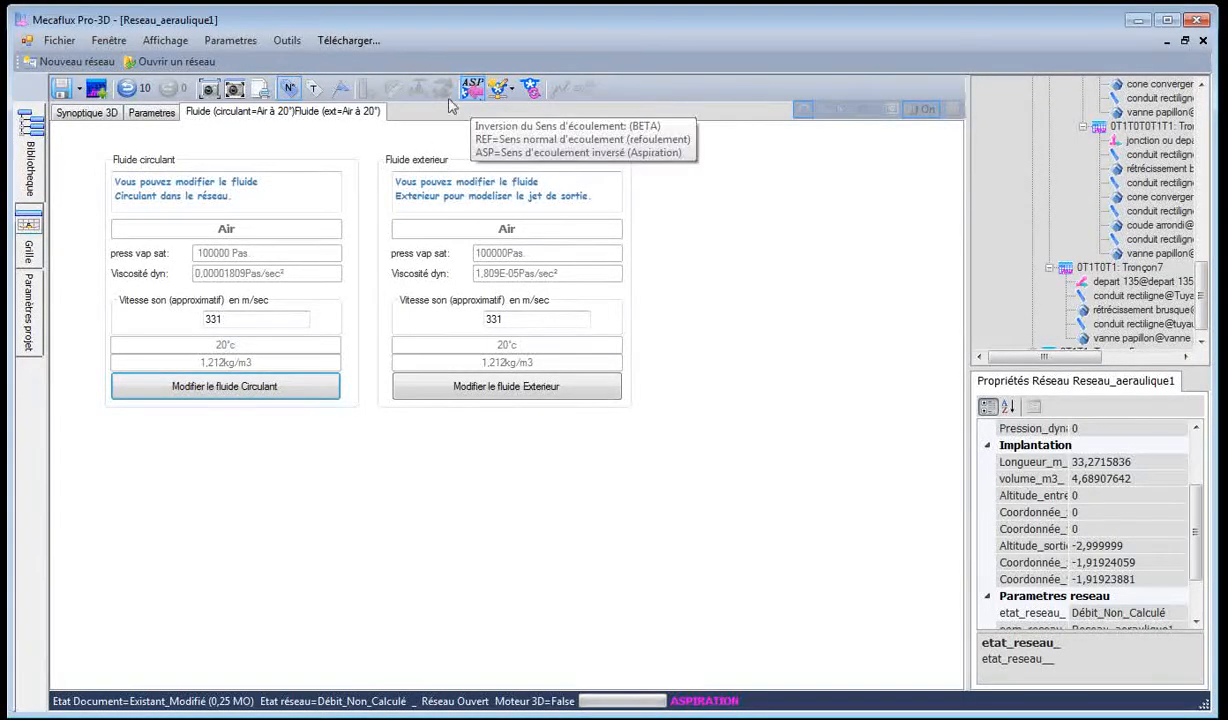
# Delete the existing test generator at the network inlet in the 3D view
pyautogui.click(97, 112)
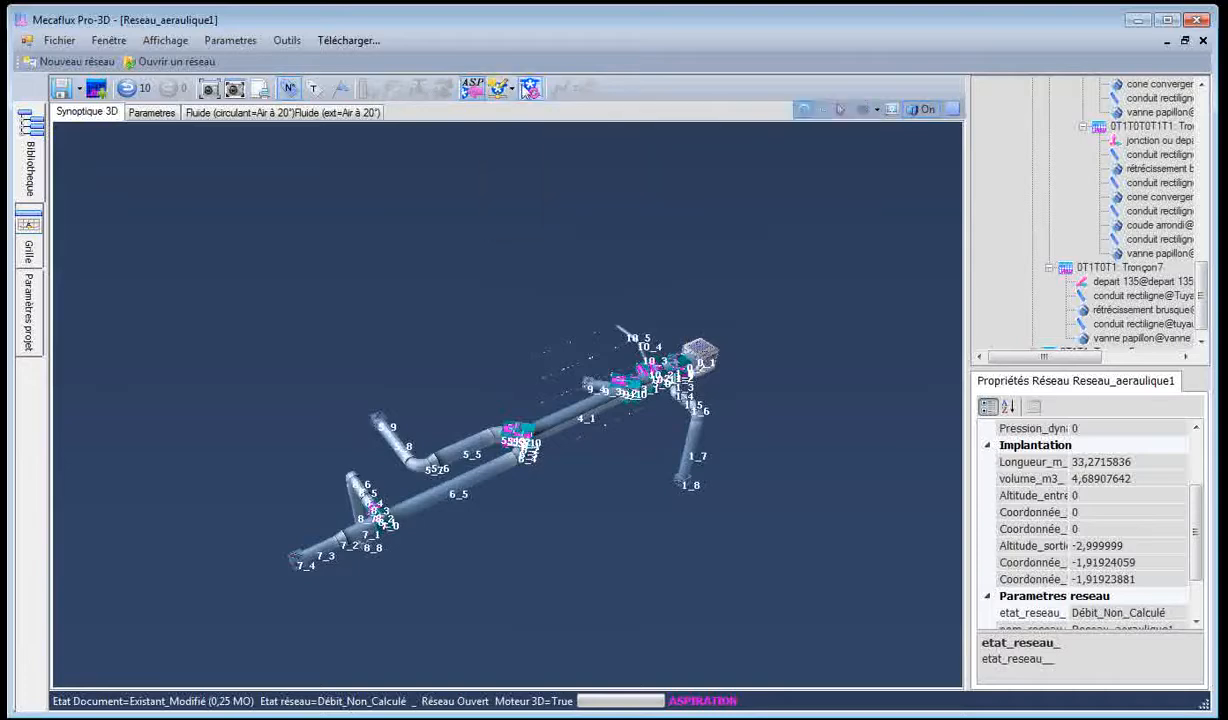
pyautogui.moveTo(677, 396); pyautogui.dragTo(702, 346)
pyautogui.click(760, 338)
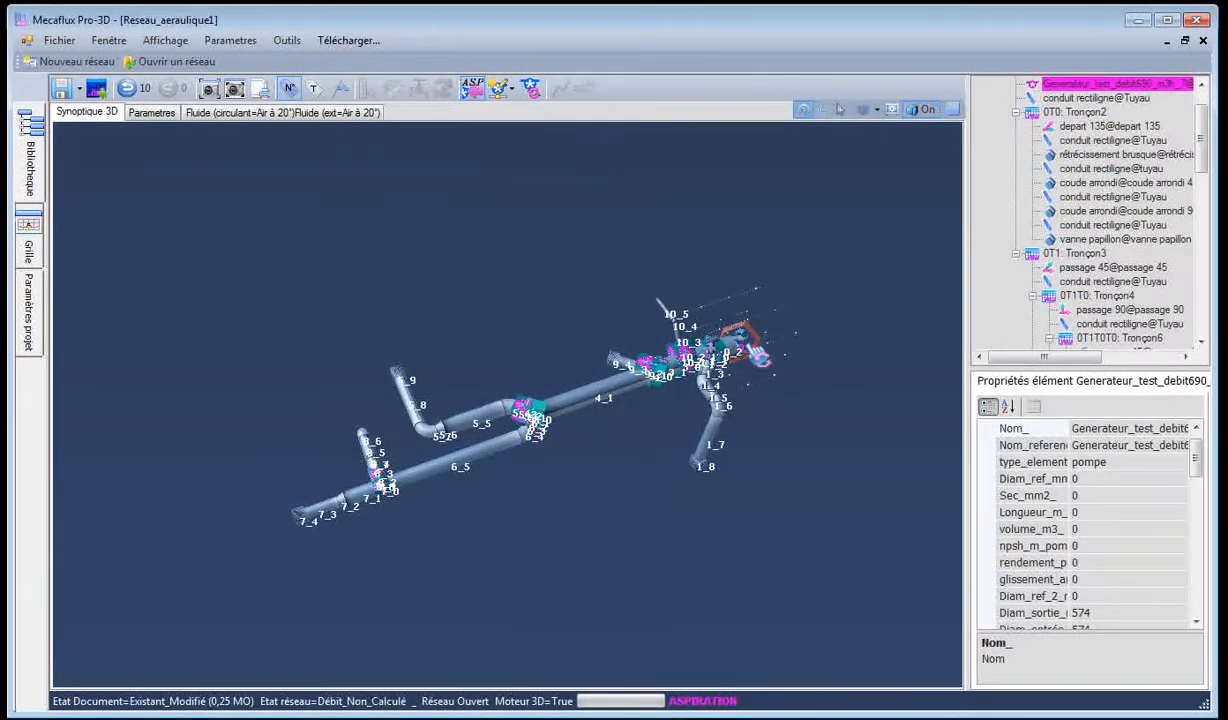
pyautogui.click(758, 372)
# Check the plan at the inlet conduit, and run a flow test that creates a 690 m3/h generator on the network
pyautogui.scroll(4, 706, 384)
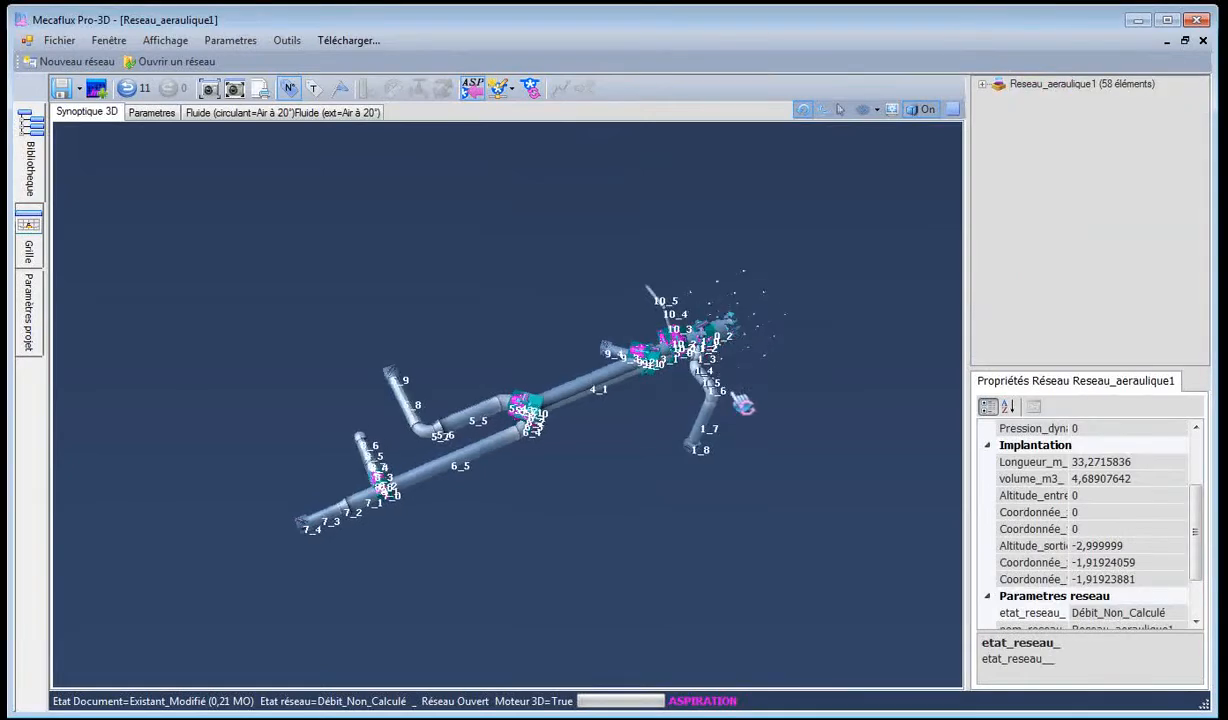
pyautogui.scroll(4, 612, 342)
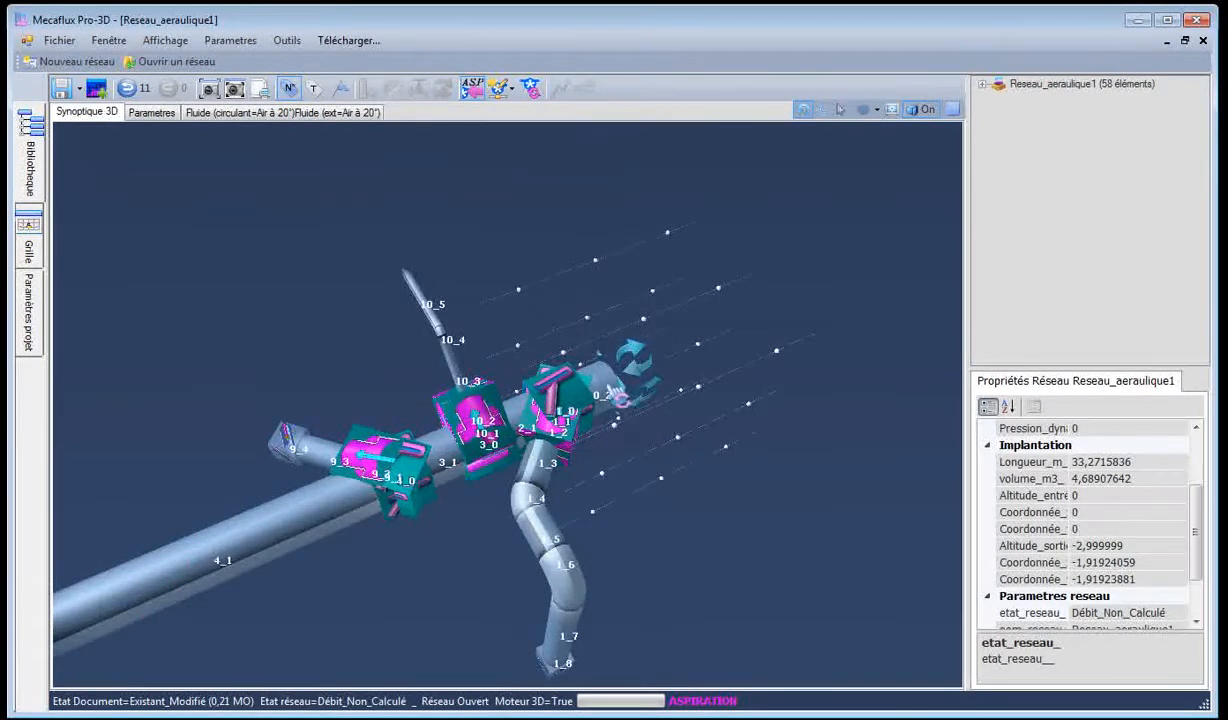
pyautogui.click(600, 396)
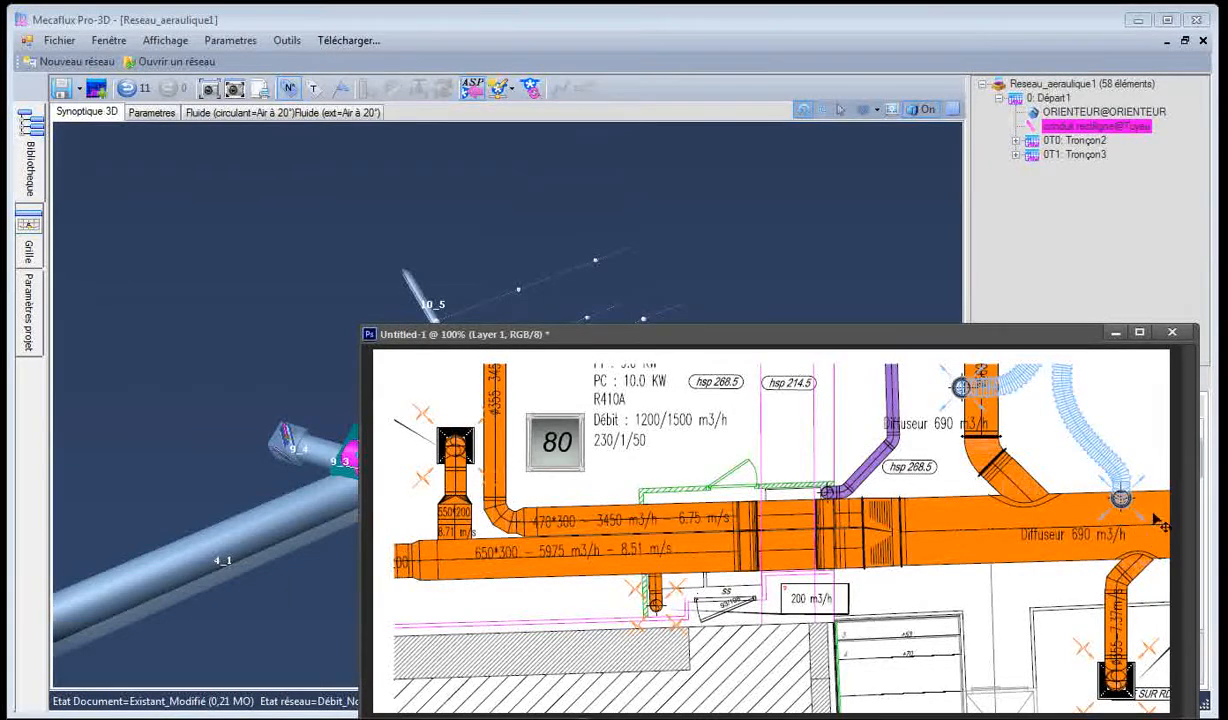
pyautogui.click(228, 325)
pyautogui.click(499, 90)
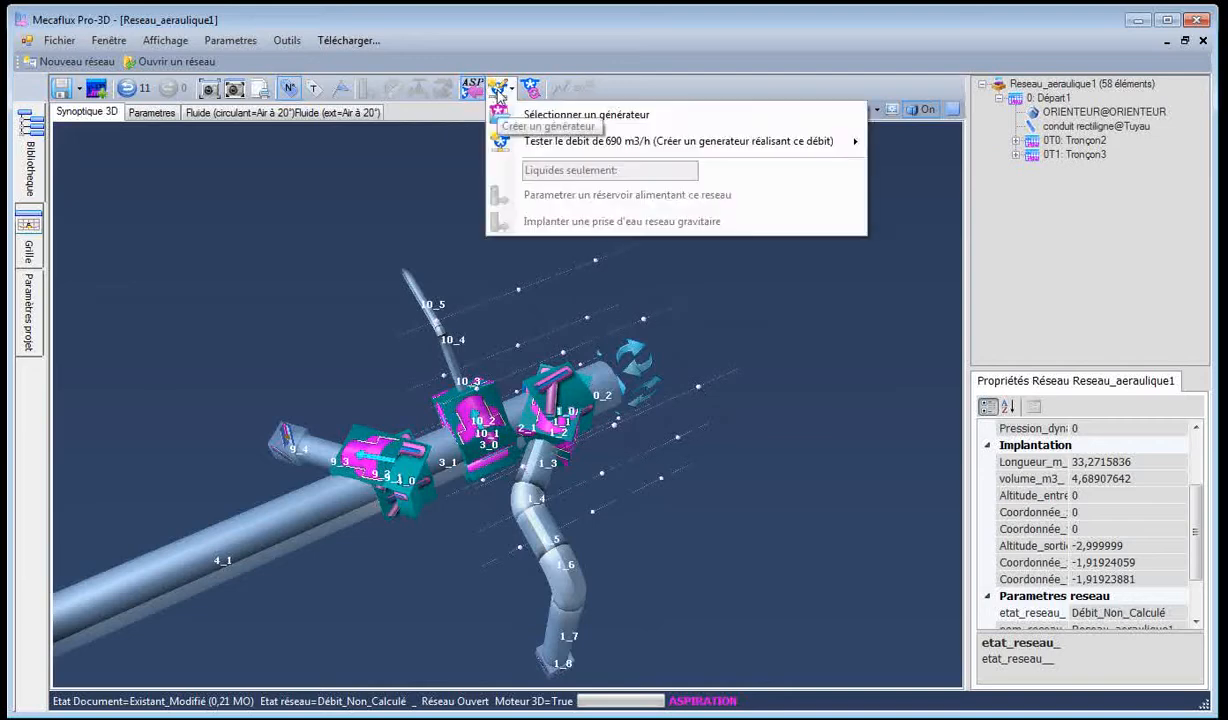
pyautogui.moveTo(593, 148)
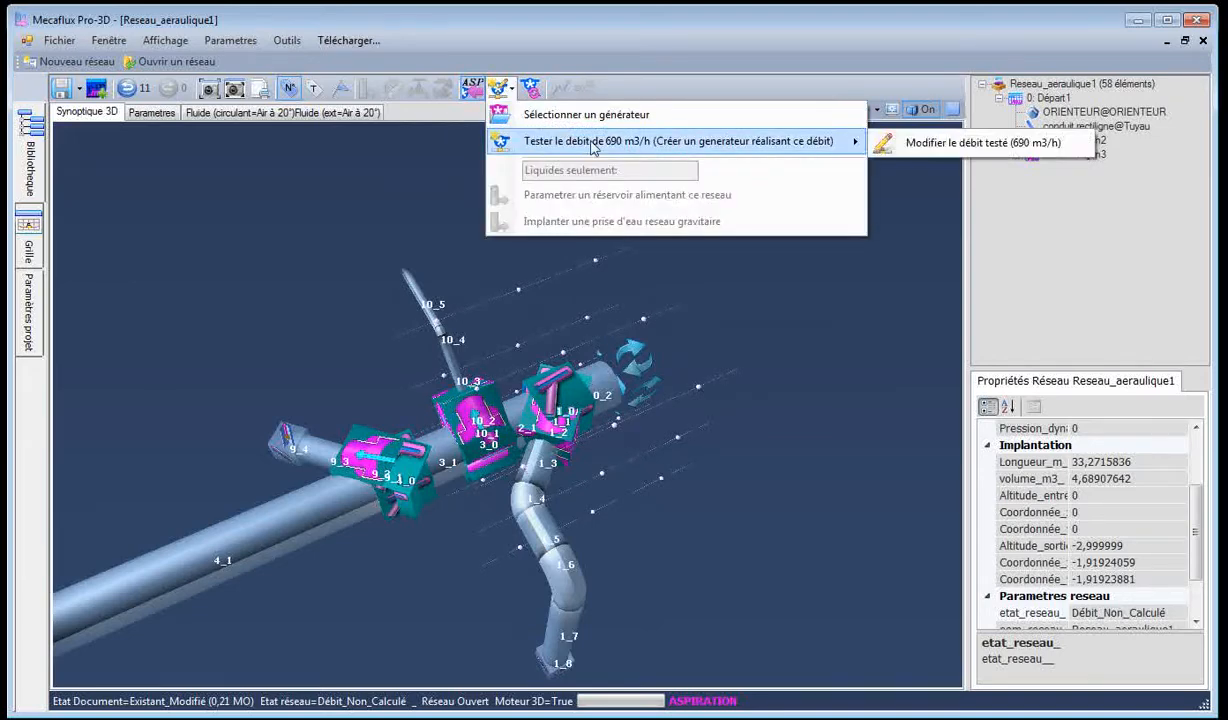
pyautogui.click(978, 143)
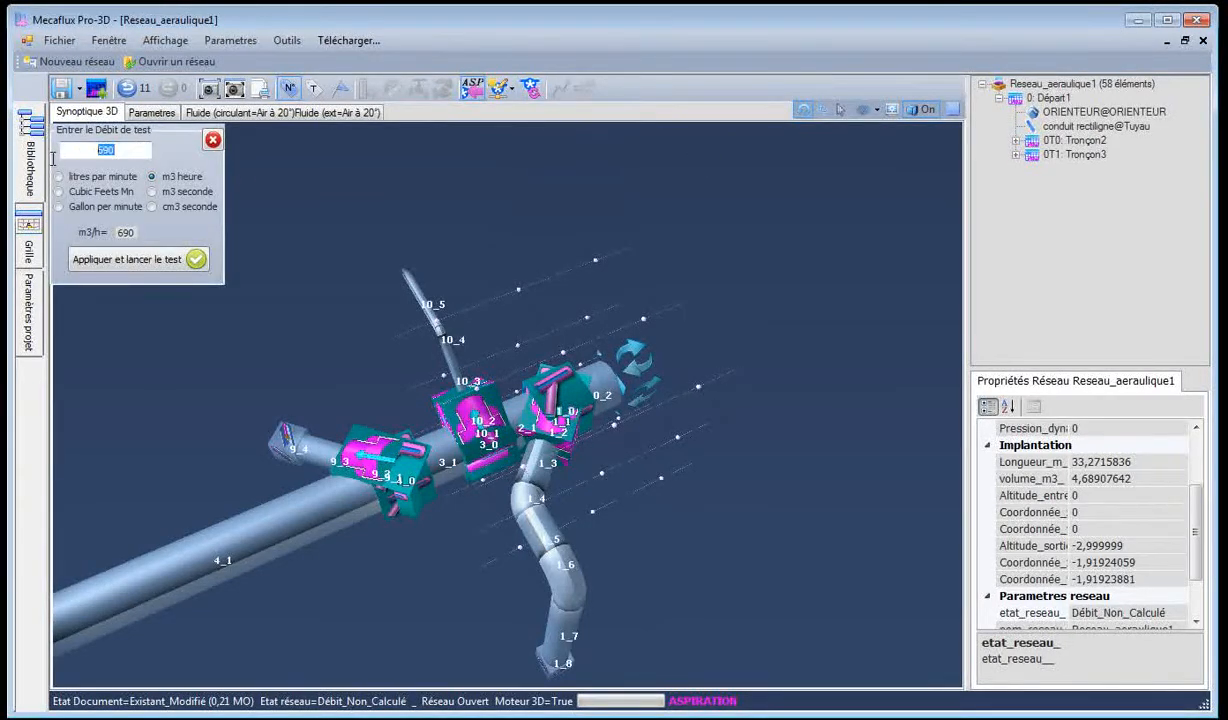
pyautogui.click(97, 146)
pyautogui.click(126, 260)
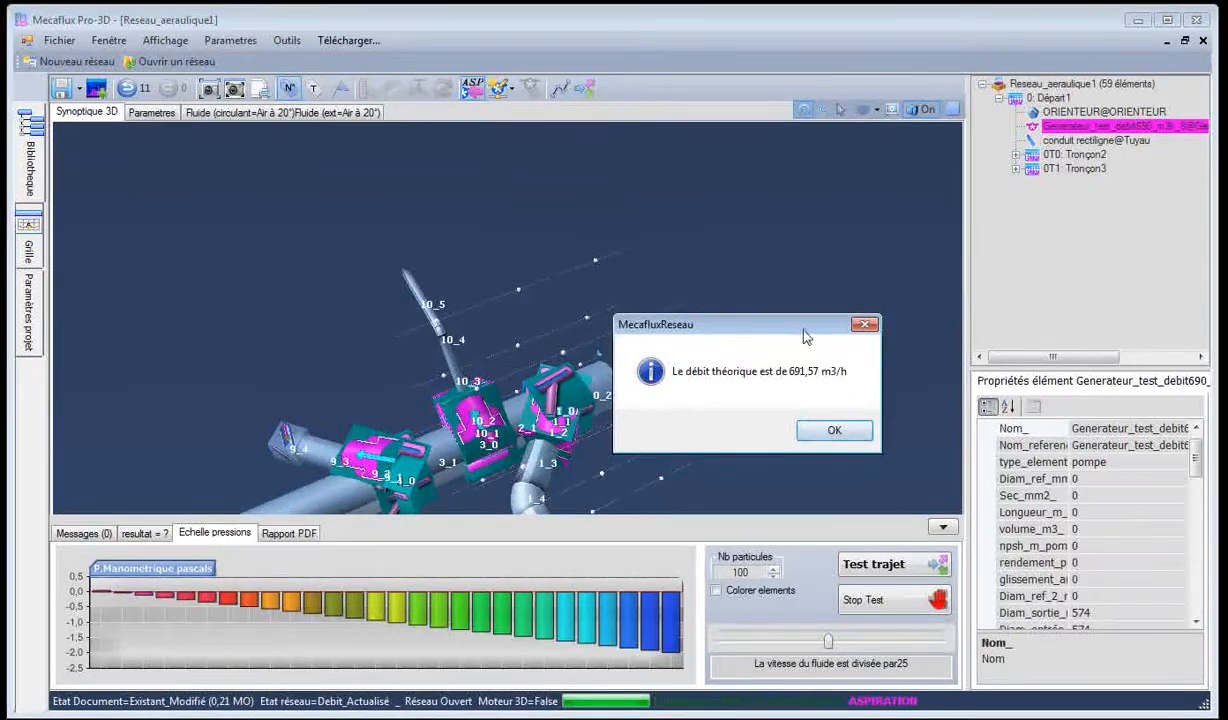
pyautogui.moveTo(806, 337); pyautogui.dragTo(857, 193)
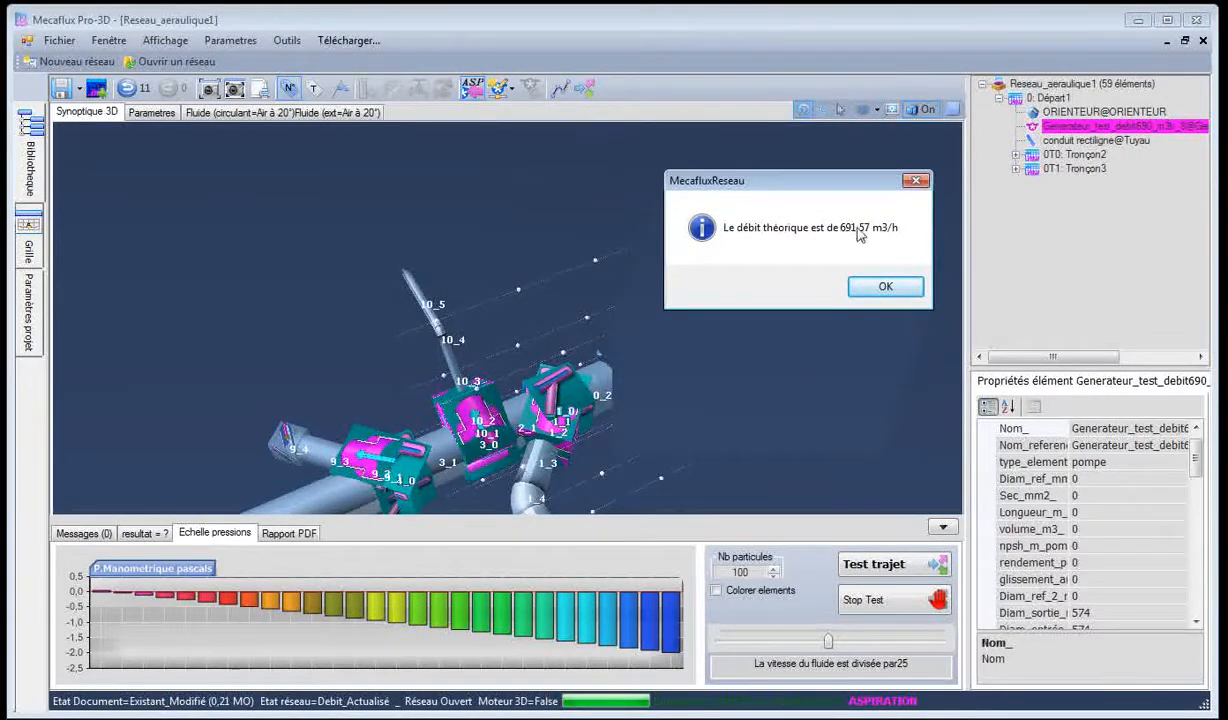
pyautogui.click(885, 288)
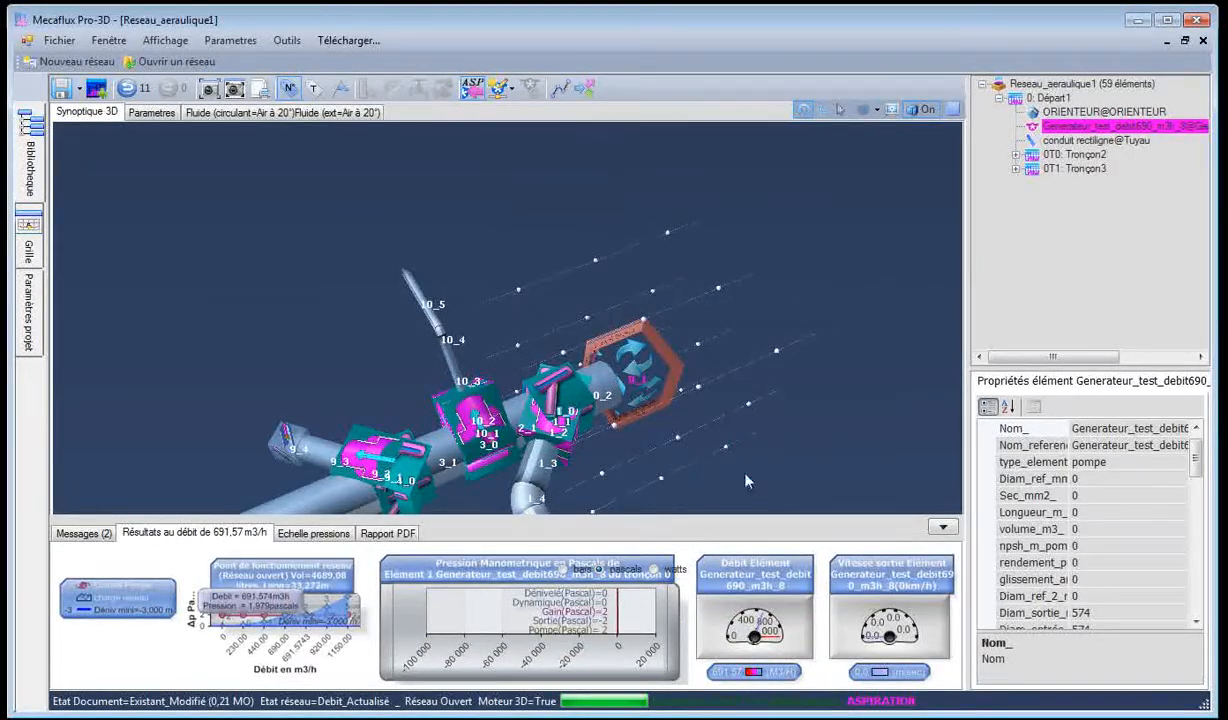
# Examine the calculated flow rate, pressure and outlet velocity of the generator and the inlet conduit 0_2
pyautogui.moveTo(716, 358); pyautogui.dragTo(661, 384)
pyautogui.scroll(-5, 507, 318)
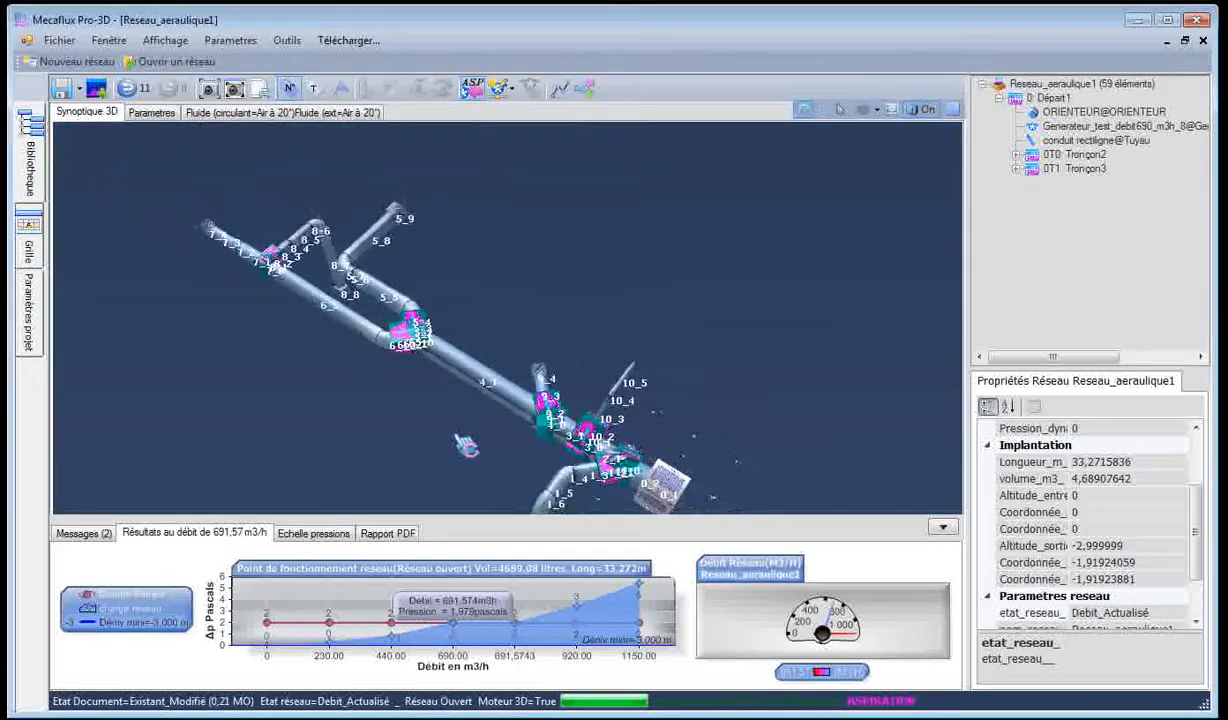
pyautogui.click(684, 490)
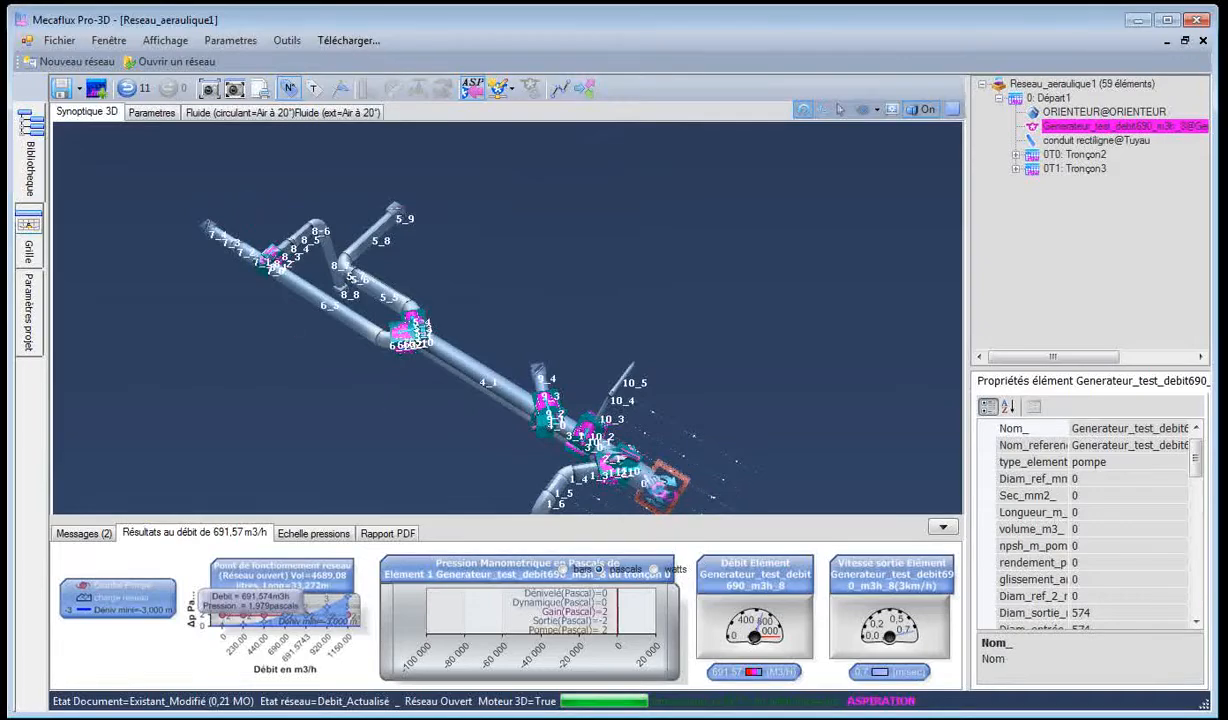
pyautogui.click(646, 484)
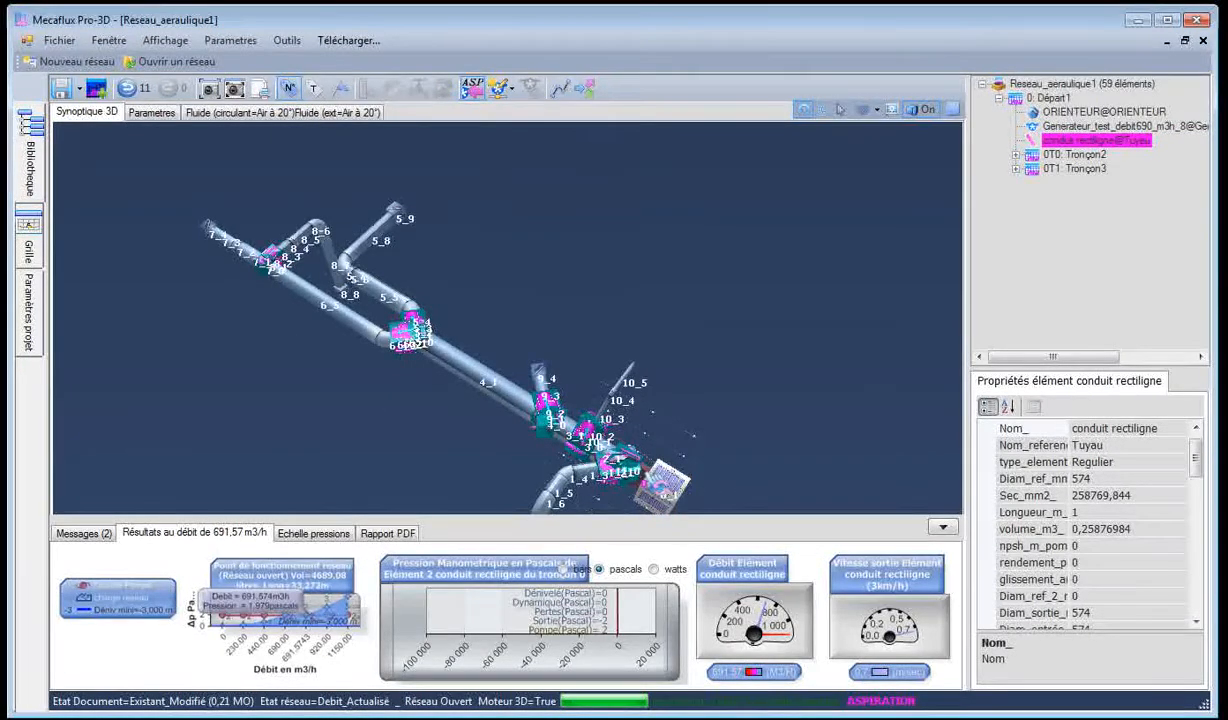
pyautogui.scroll(6, 646, 484)
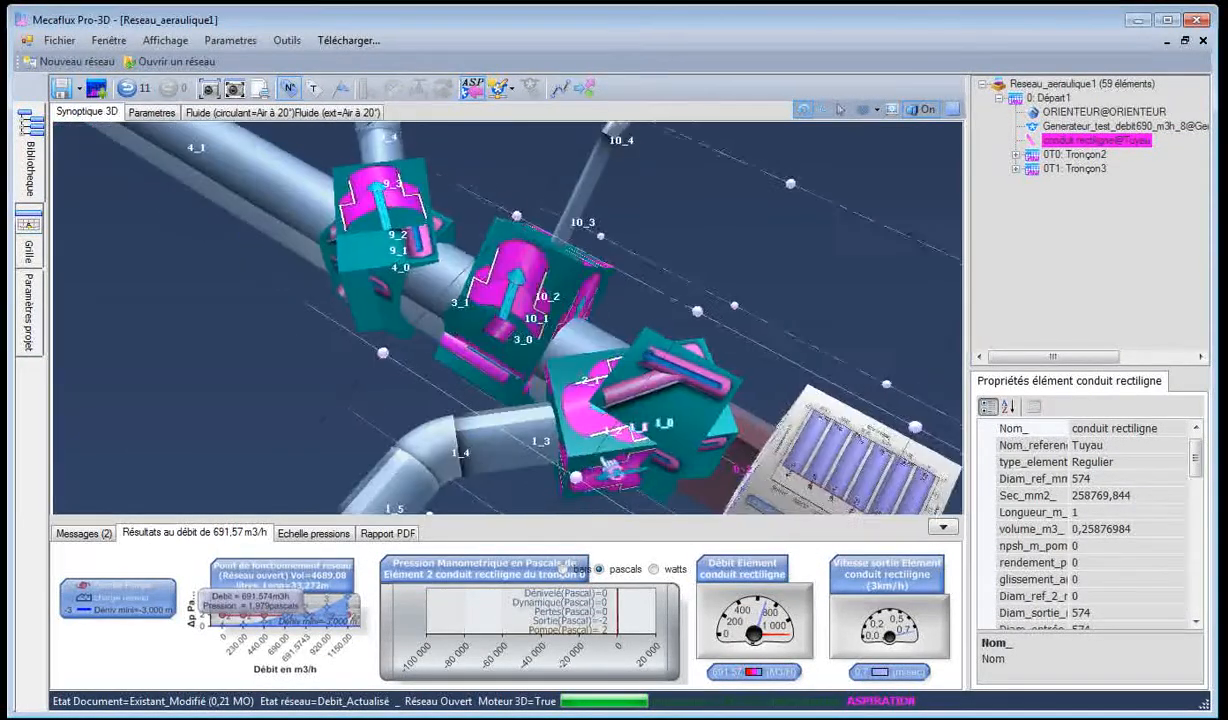
pyautogui.moveTo(685, 461); pyautogui.dragTo(656, 428)
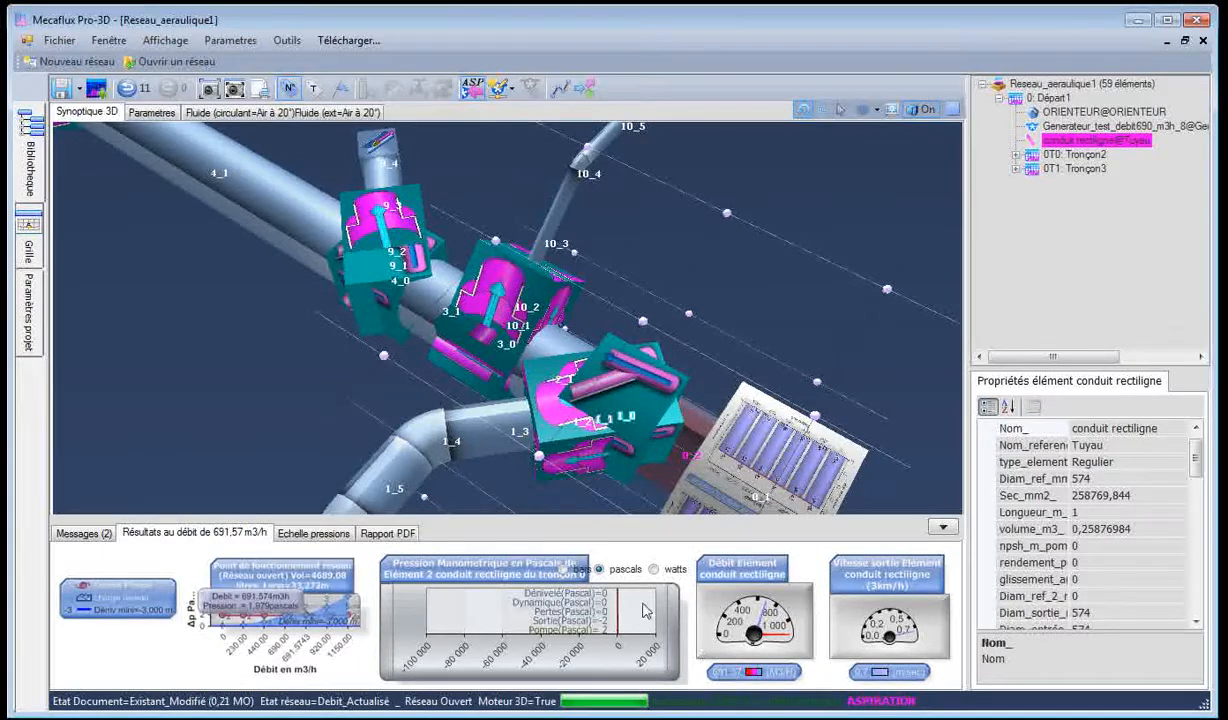
# Examine the calculated flow and velocity in the branch and main conduits, including 1_3, 2_1, 3_1, 6_5, 5_8, and in valve 5_9
pyautogui.click(494, 468)
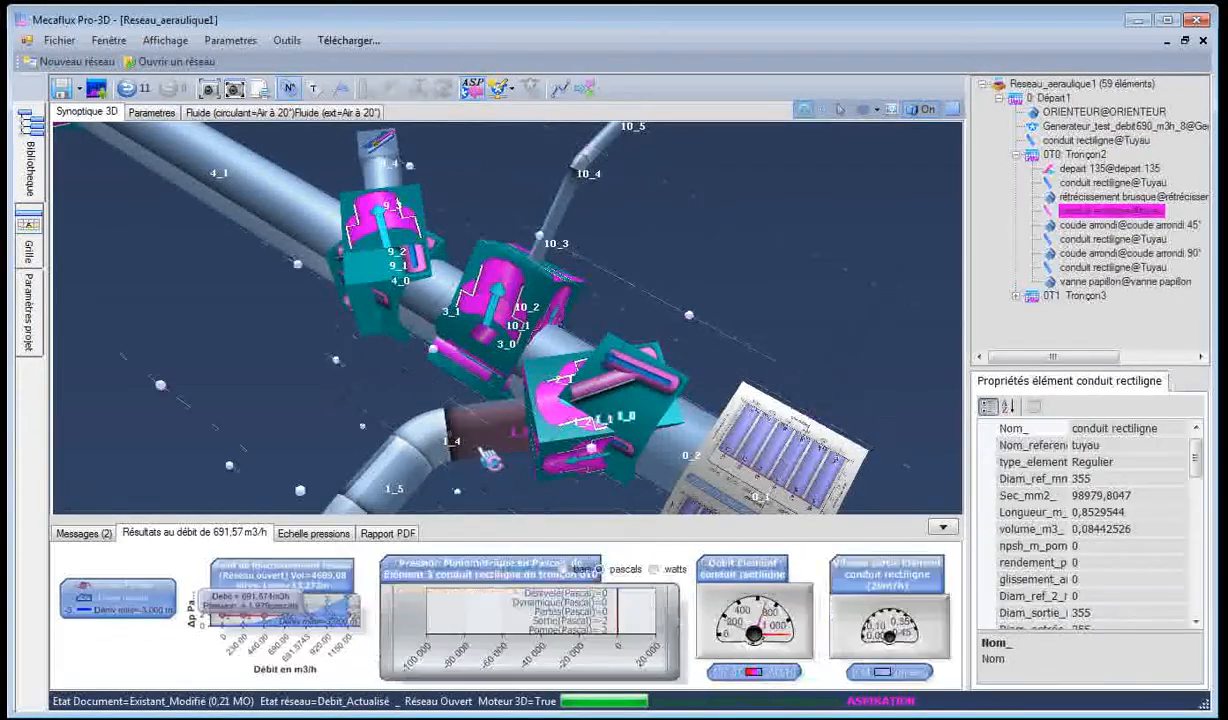
pyautogui.click(566, 294)
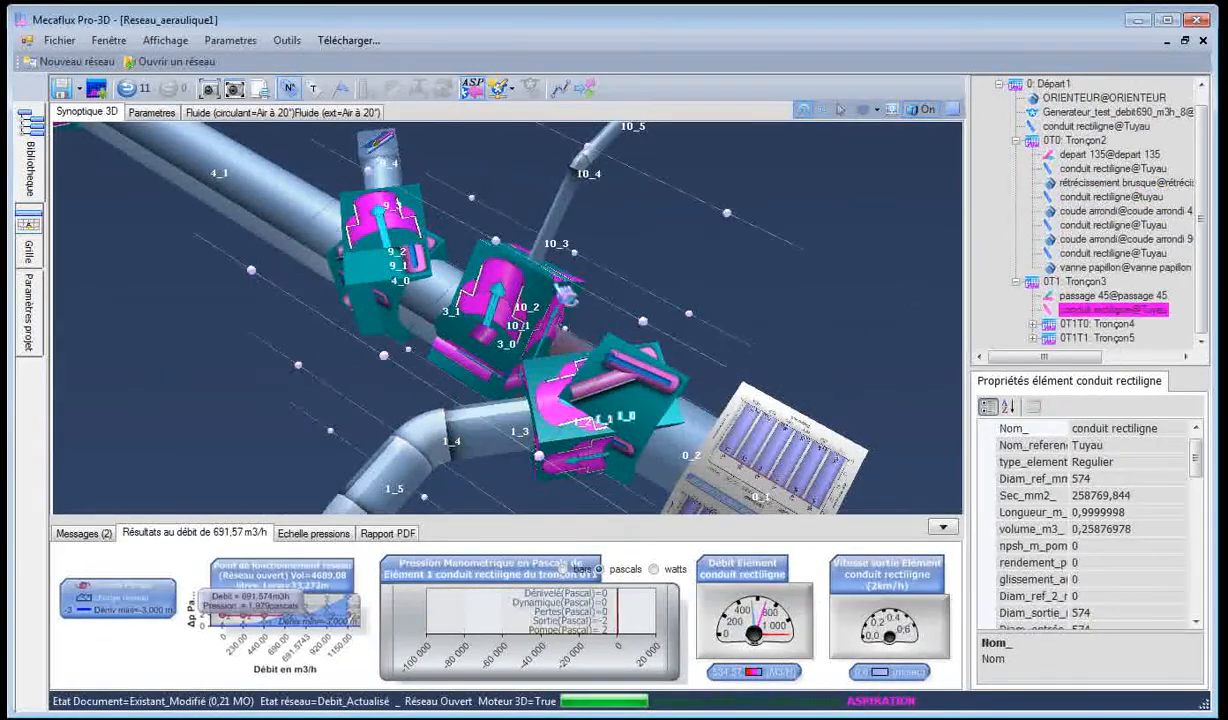
pyautogui.click(550, 224)
pyautogui.click(437, 289)
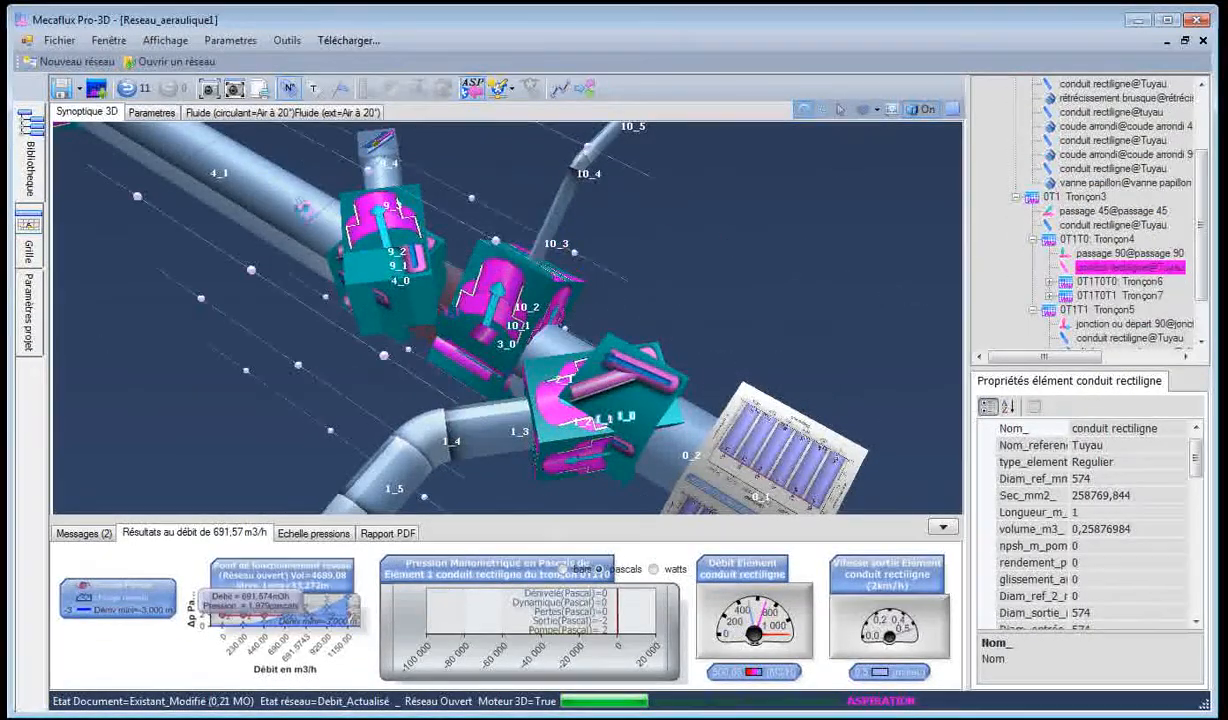
pyautogui.click(304, 209)
pyautogui.scroll(-5, 302, 210)
pyautogui.click(259, 258)
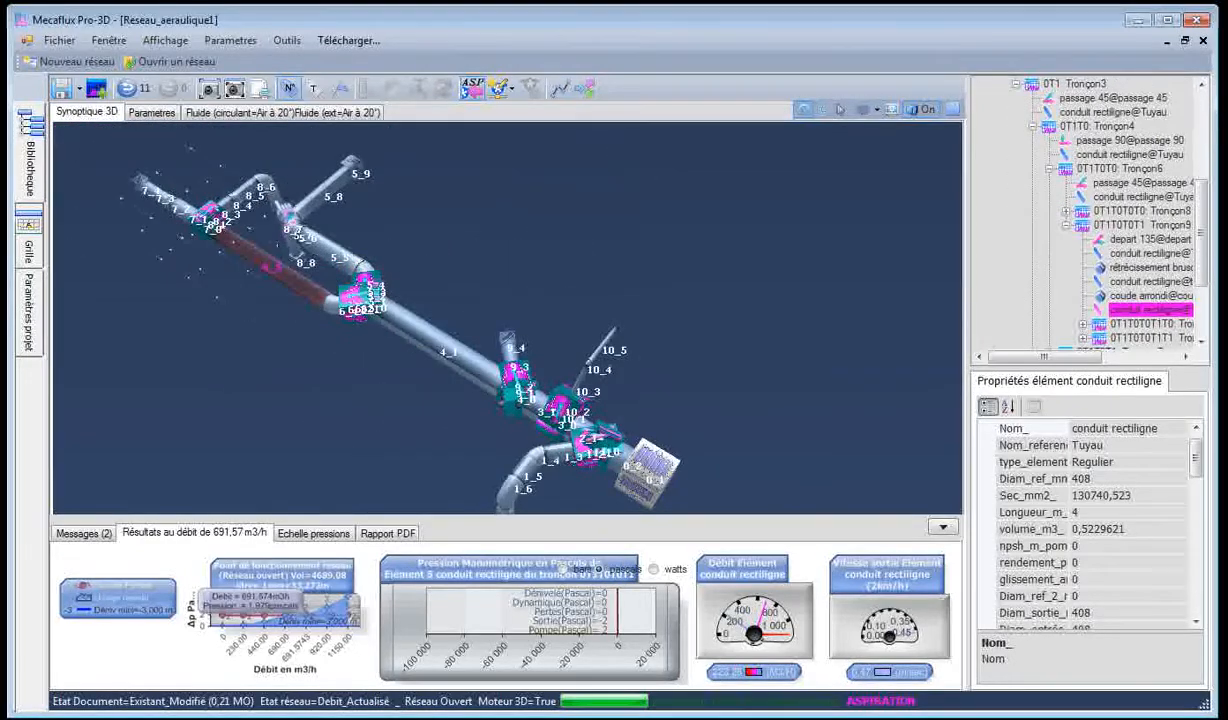
pyautogui.click(274, 192)
pyautogui.click(317, 194)
pyautogui.click(188, 206)
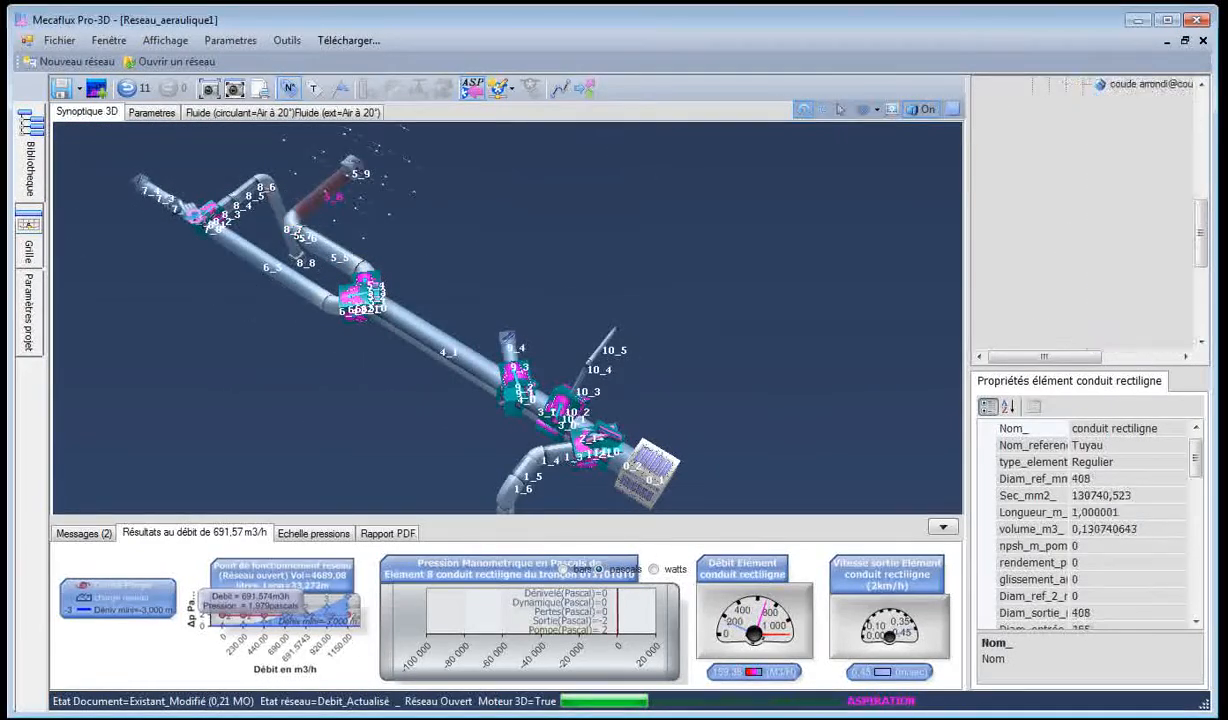
pyautogui.click(362, 167)
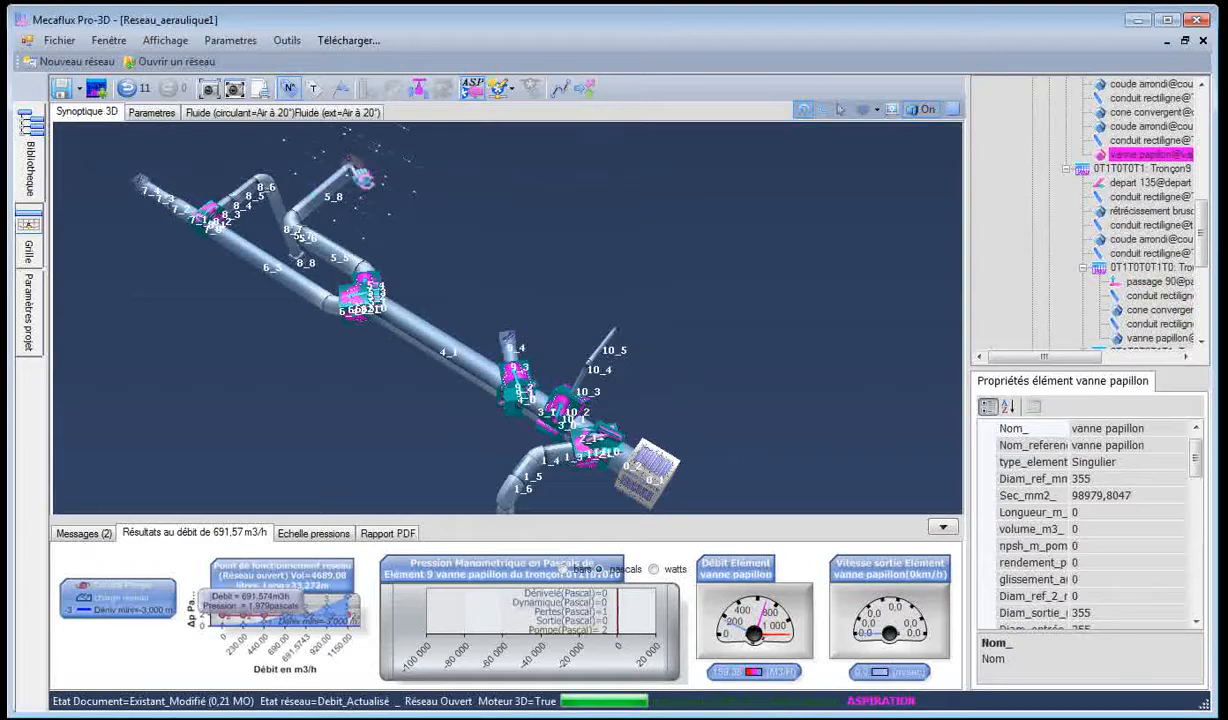
pyautogui.click(418, 90)
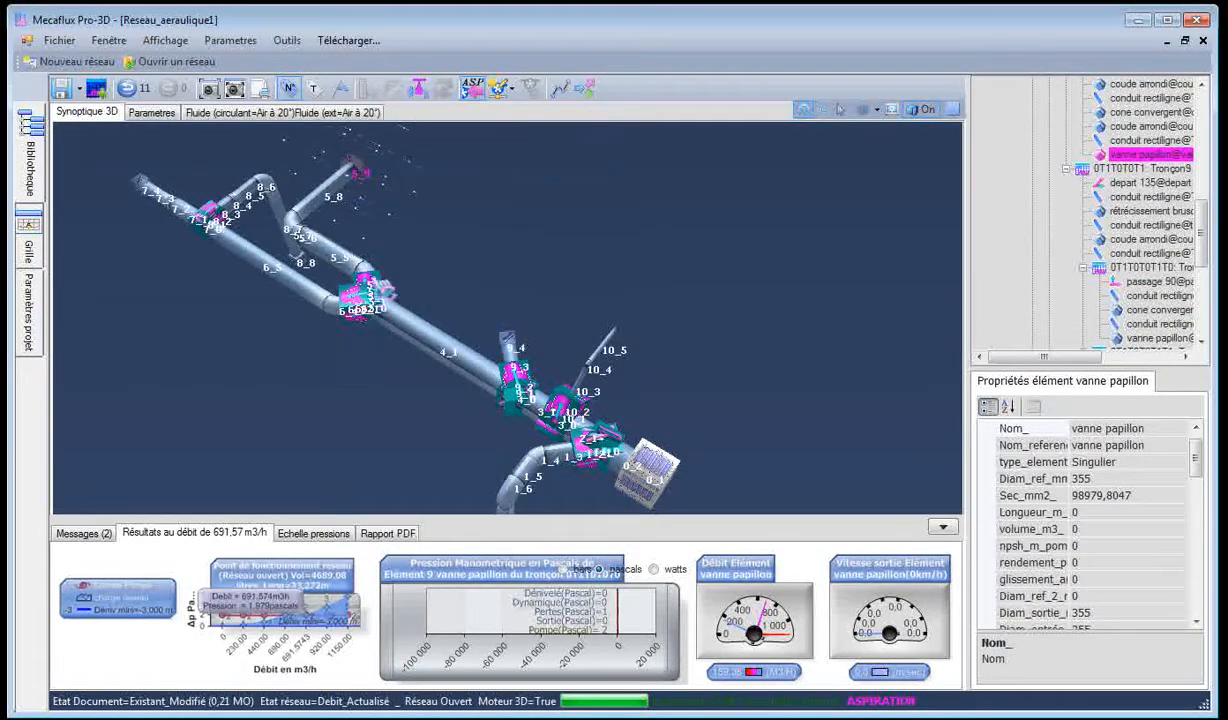
# Colour the network elements by gauge pressure, examine them from several angles, and turn the colouring off
pyautogui.moveTo(367, 376); pyautogui.dragTo(343, 431)
pyautogui.scroll(-4, 355, 440)
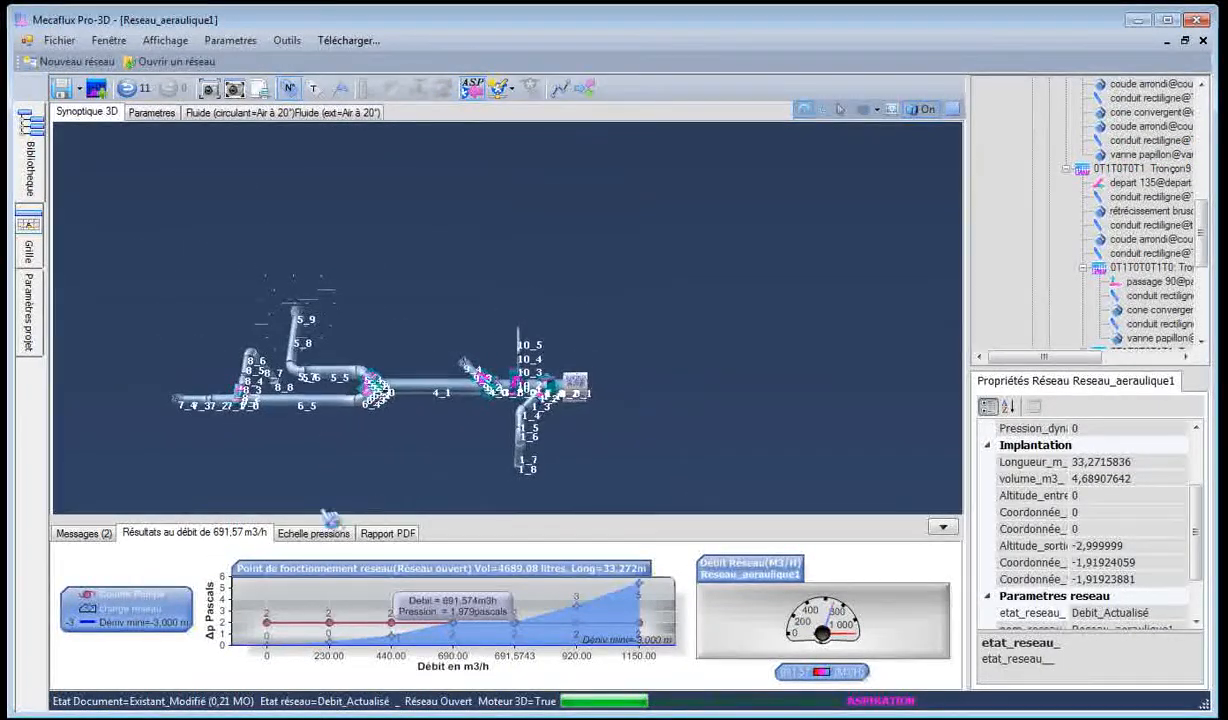
pyautogui.click(313, 533)
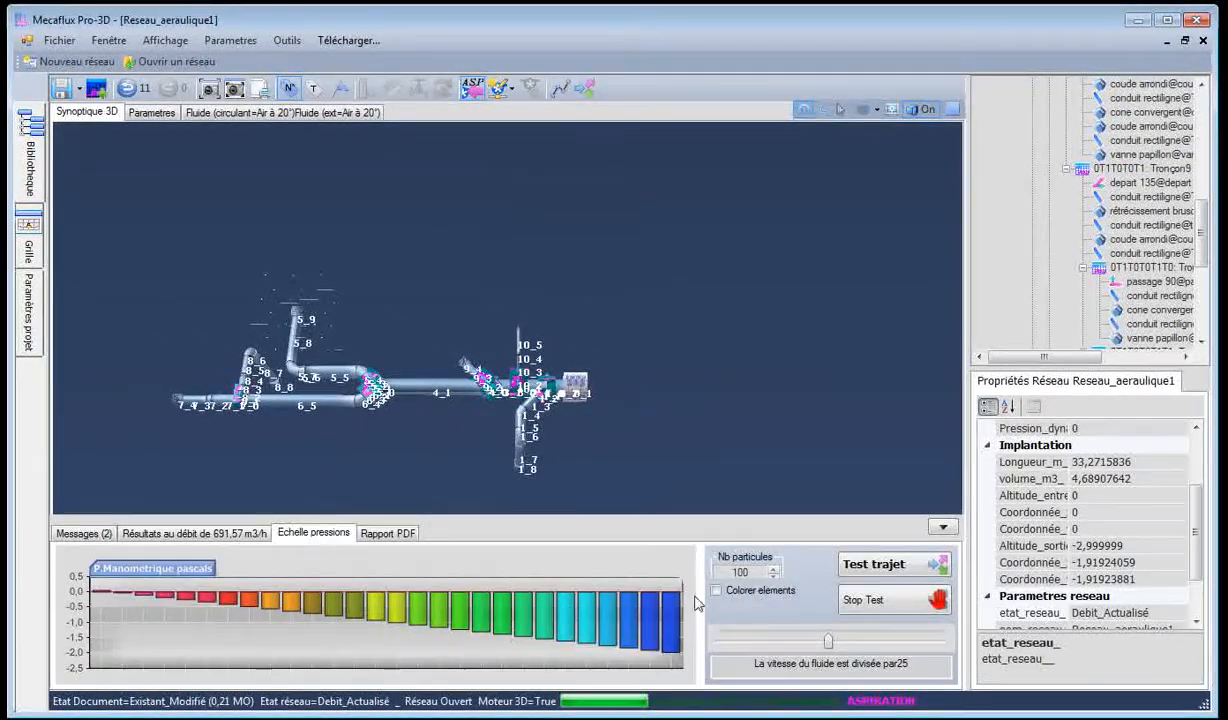
pyautogui.click(718, 592)
pyautogui.moveTo(323, 460); pyautogui.dragTo(586, 568)
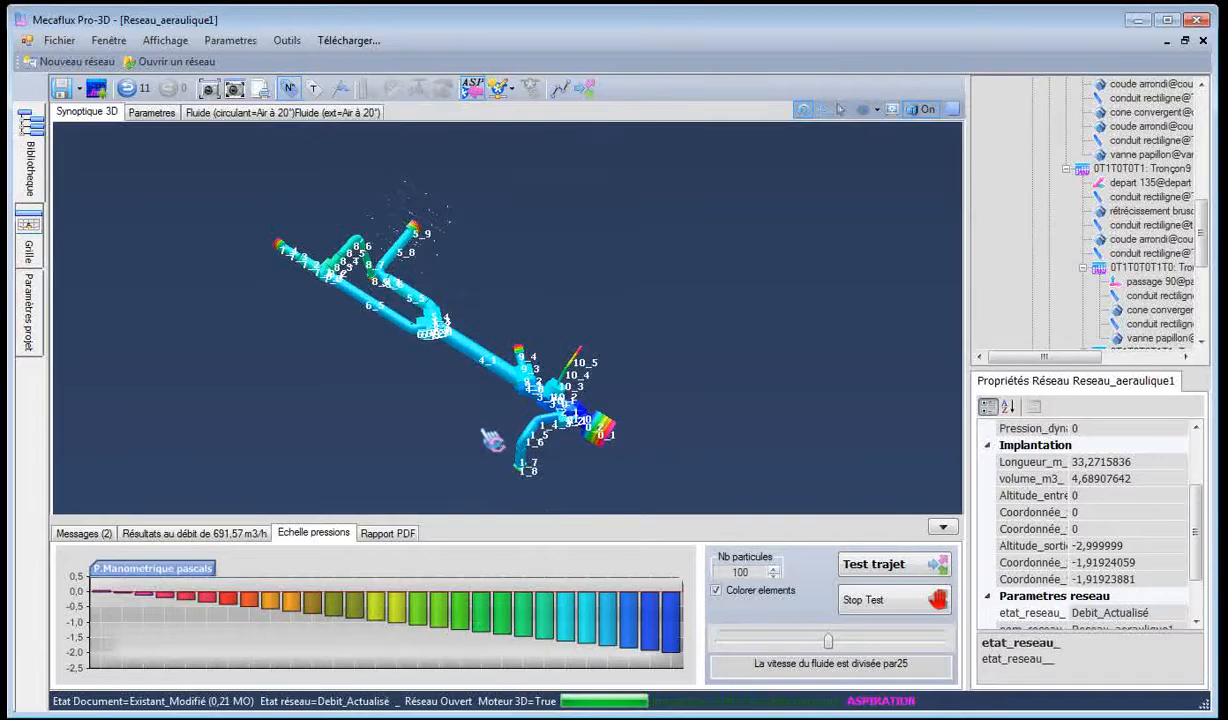
pyautogui.scroll(5, 473, 418)
pyautogui.moveTo(498, 398); pyautogui.dragTo(683, 487)
pyautogui.scroll(-3, 660, 475)
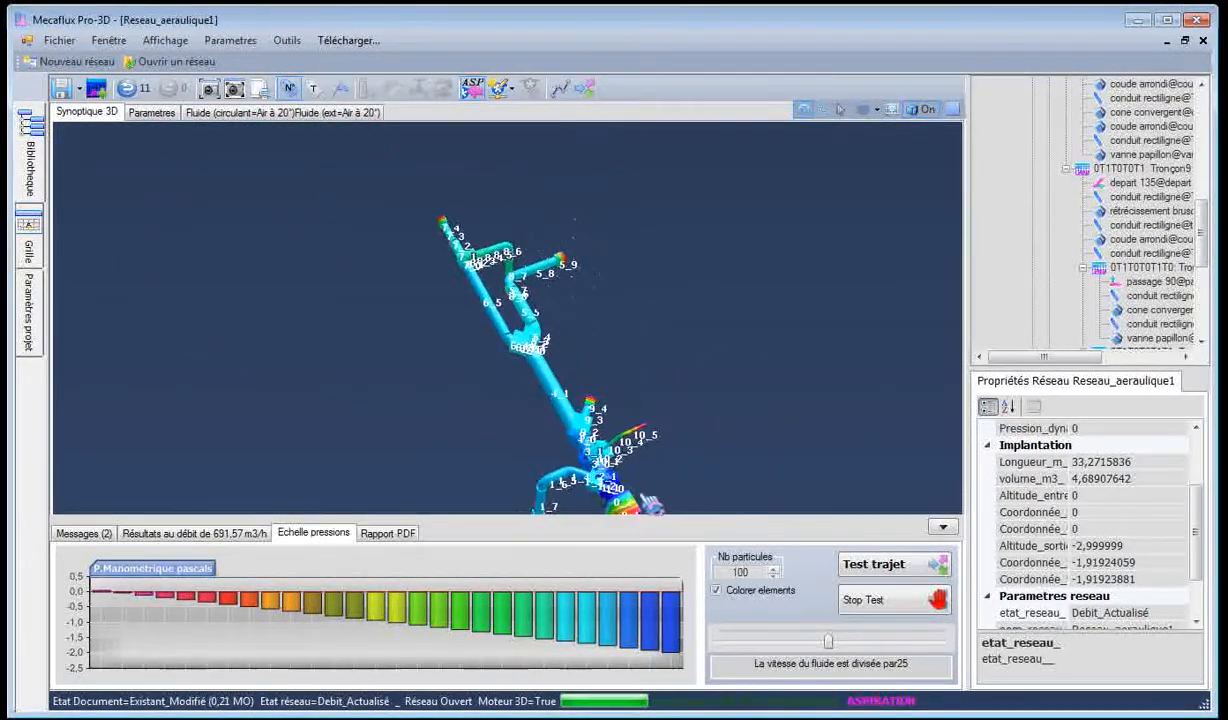
pyautogui.click(716, 591)
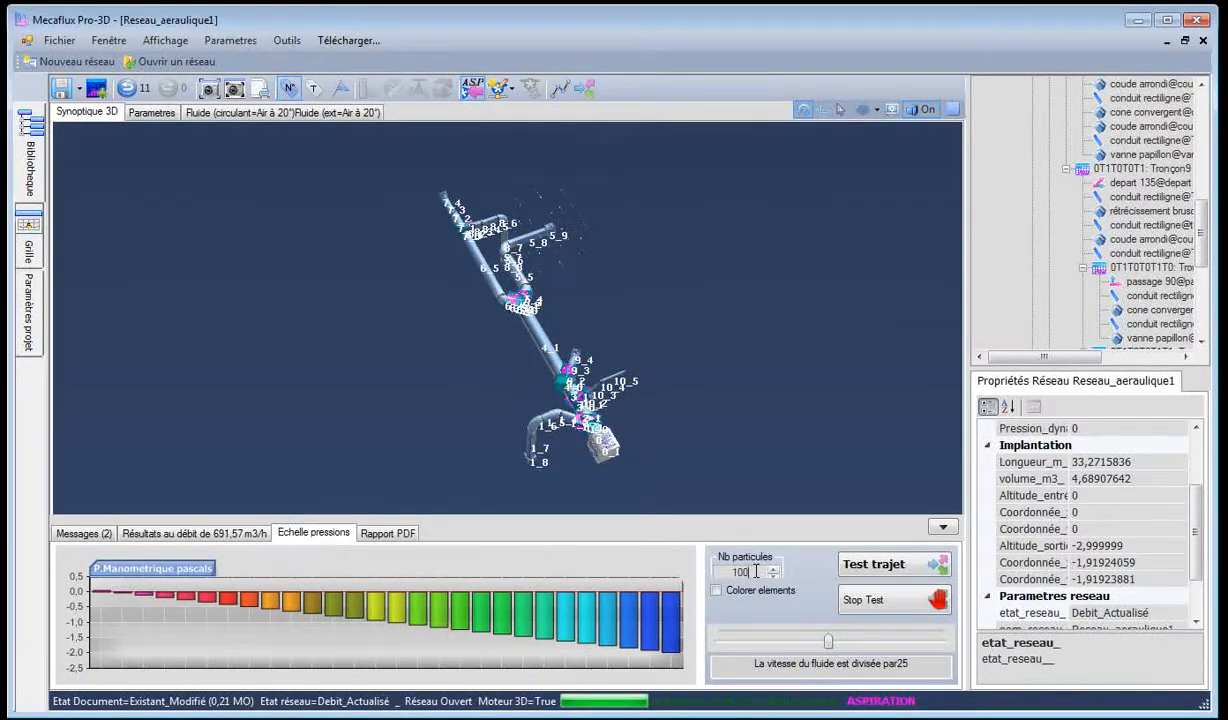
# Run the particle path test with 1000 particles and set the fluid animation to real speed
pyautogui.click(858, 572)
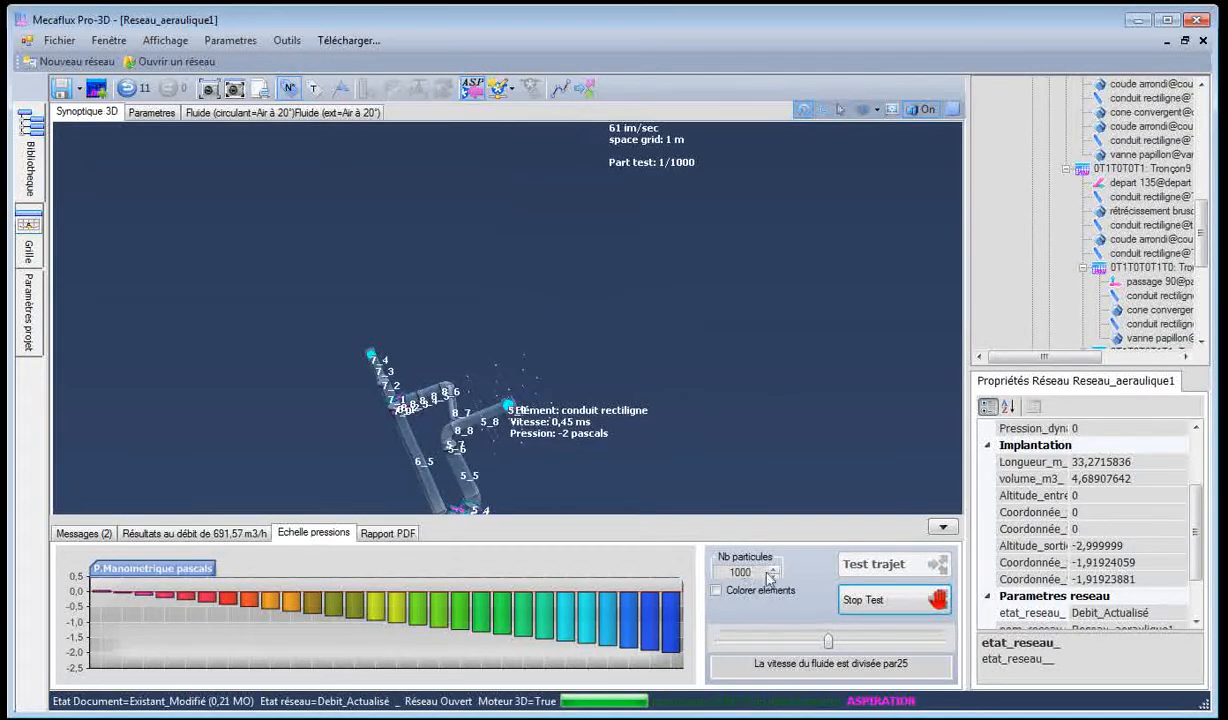
pyautogui.click(874, 601)
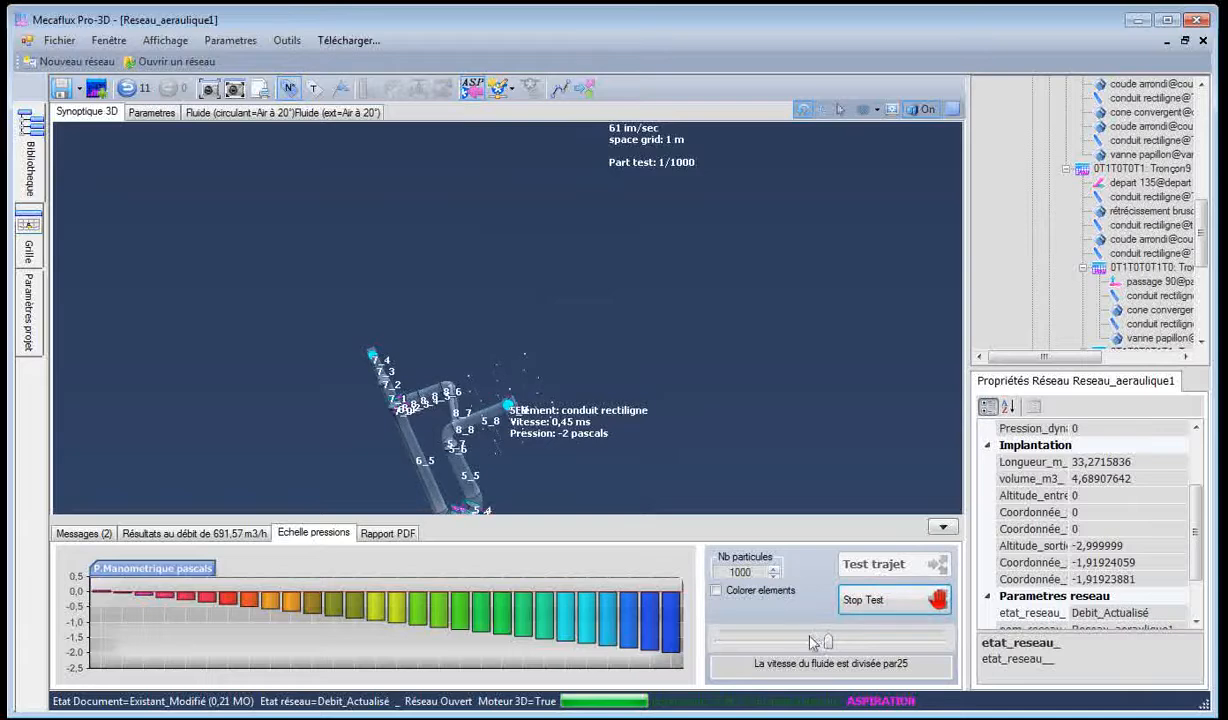
pyautogui.moveTo(829, 641); pyautogui.dragTo(718, 646)
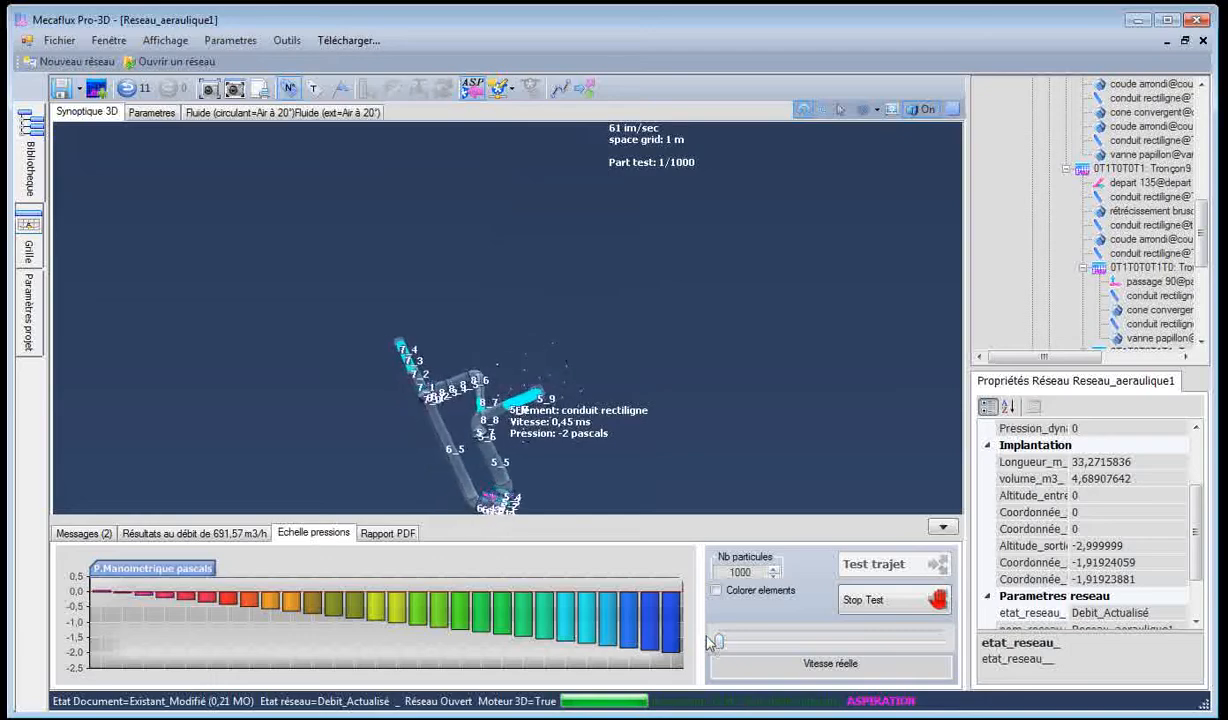
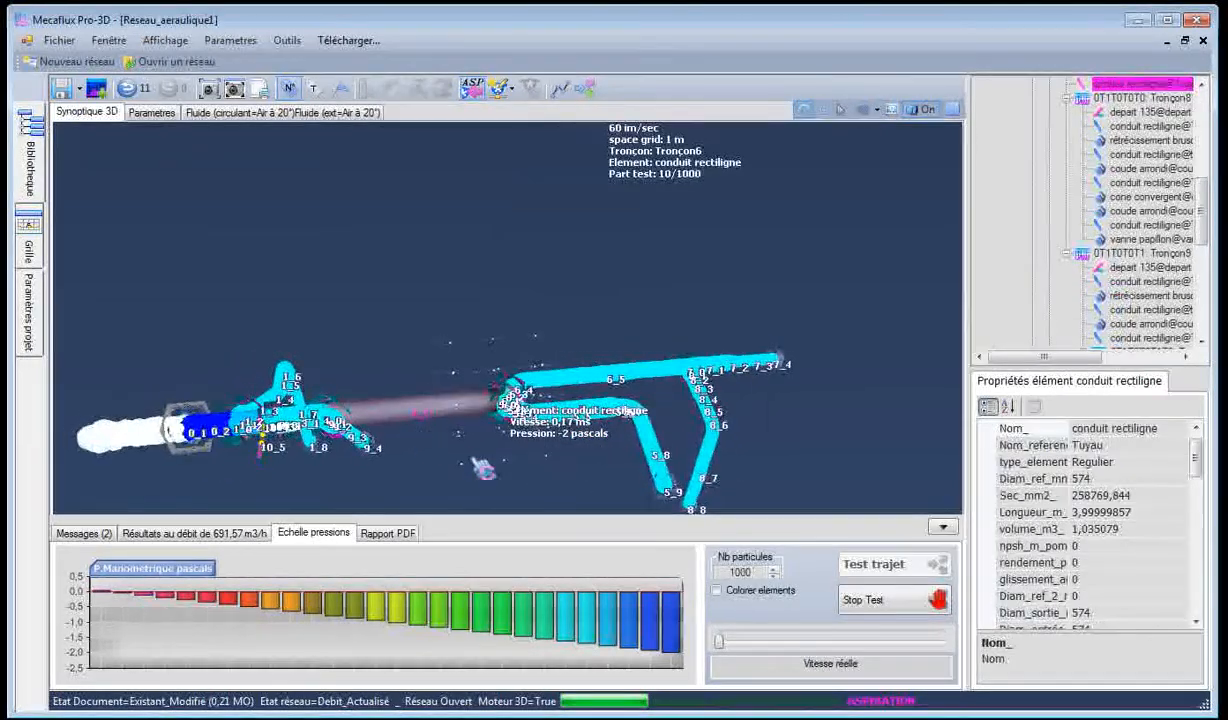
# Examine the calculated results for the selected straight conduit of Tronçon8 and the operating point of the whole network
pyautogui.click(142, 537)
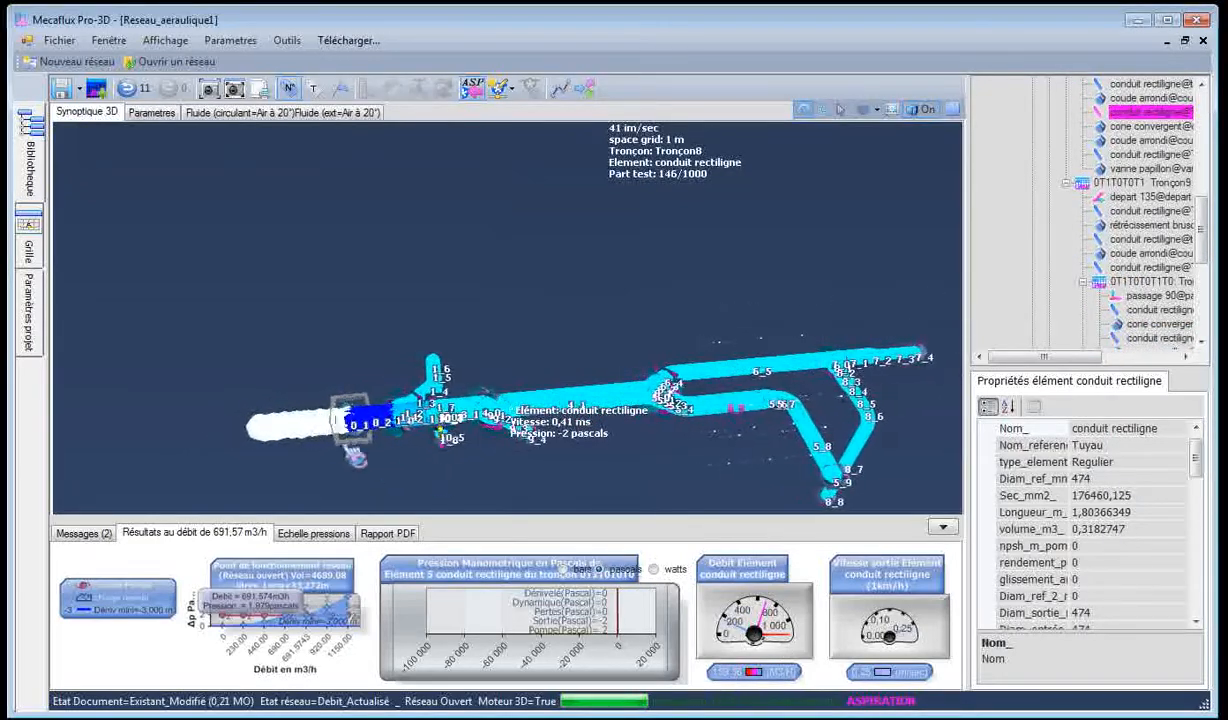
pyautogui.click(394, 333)
pyautogui.moveTo(565, 334); pyautogui.dragTo(550, 487)
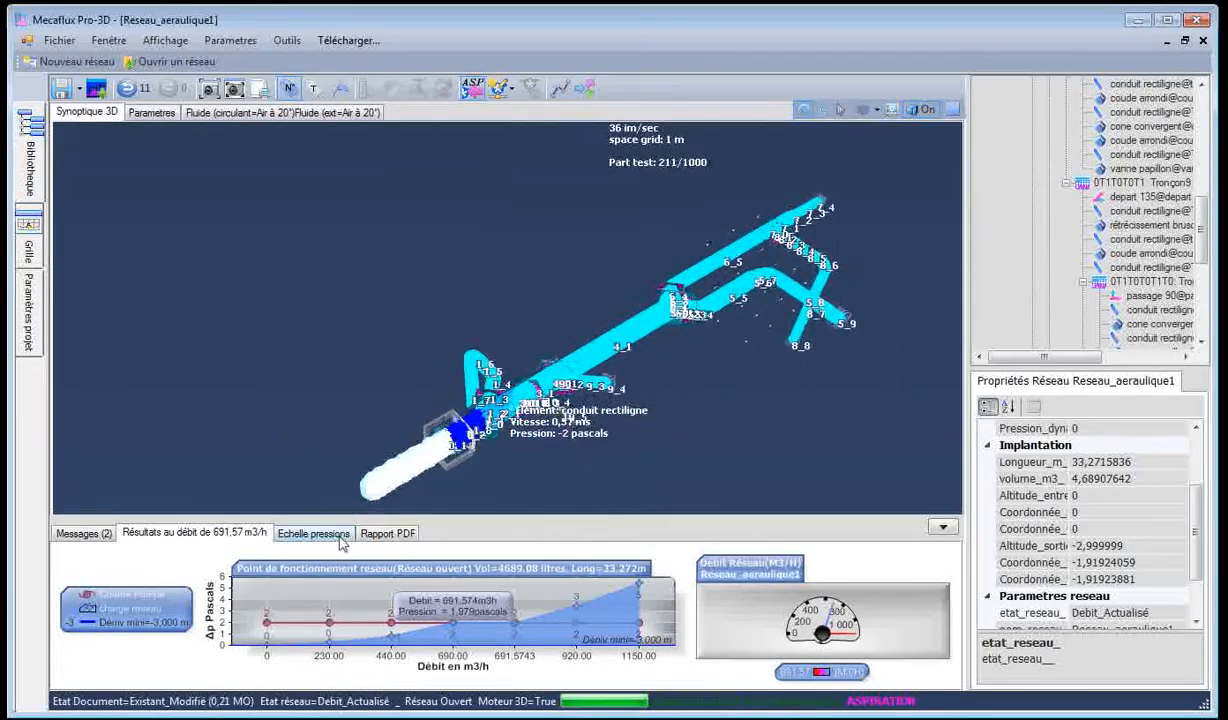
# Stop the particle path test and colour the network elements by gauge pressure
pyautogui.click(313, 533)
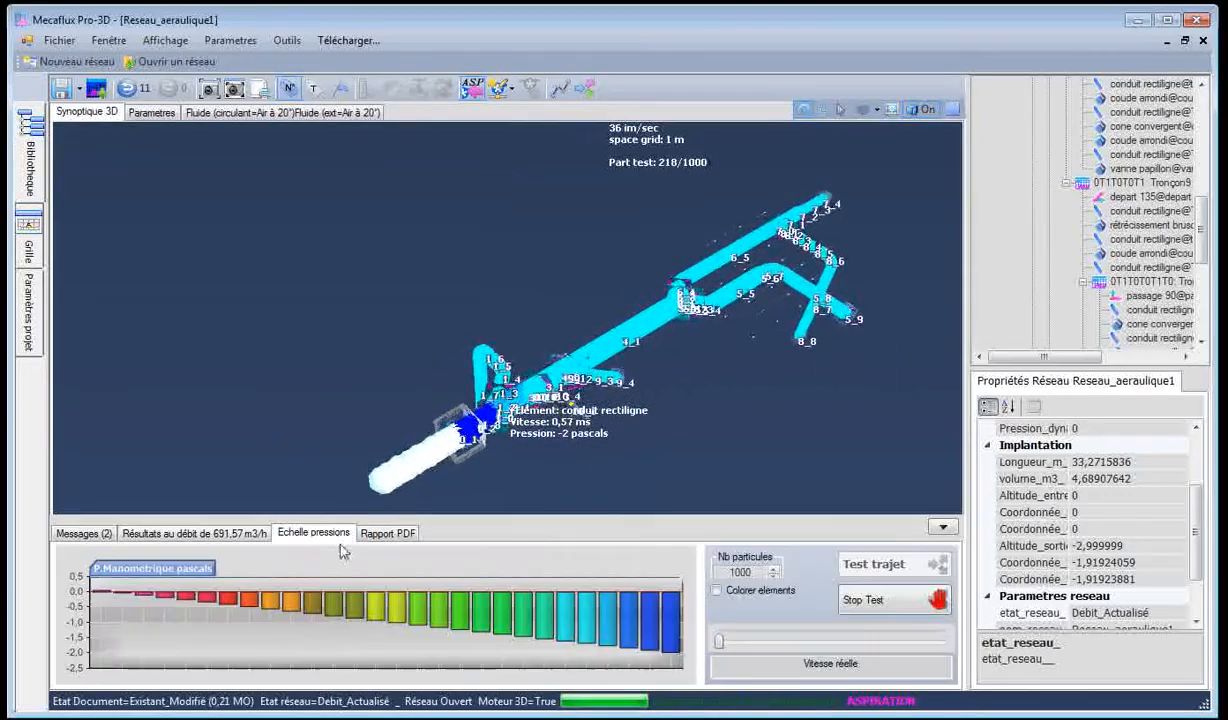
pyautogui.click(863, 600)
pyautogui.click(715, 590)
pyautogui.moveTo(604, 460); pyautogui.dragTo(730, 440)
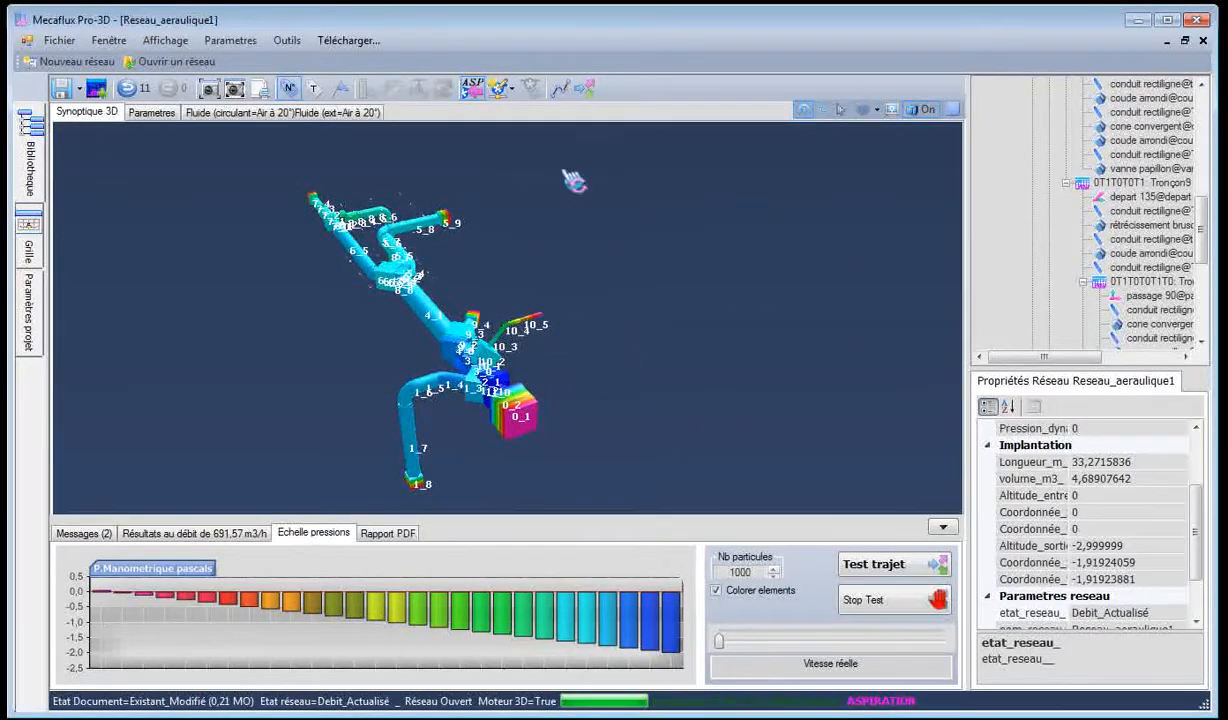
# Open the piezometric graphs and data tables in an enlarged window and go back from Tronçon5 to Départ1
pyautogui.click(560, 90)
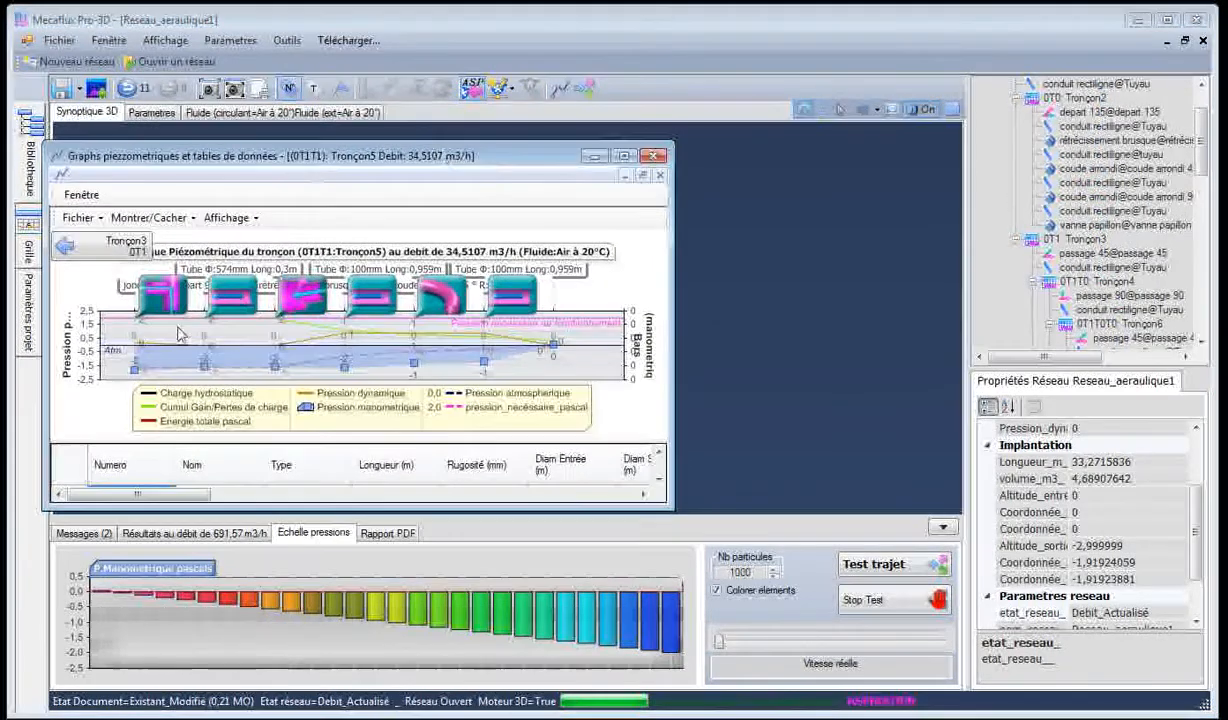
pyautogui.moveTo(477, 157); pyautogui.dragTo(439, 24)
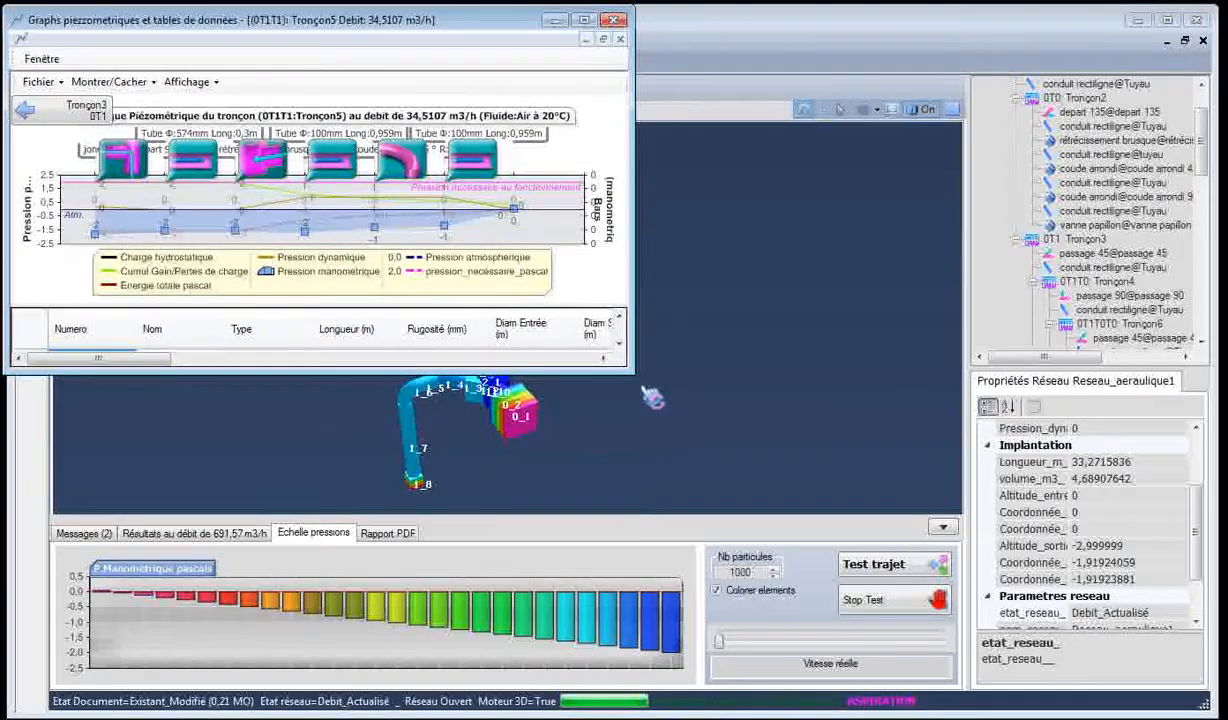
pyautogui.moveTo(635, 375); pyautogui.dragTo(1204, 706)
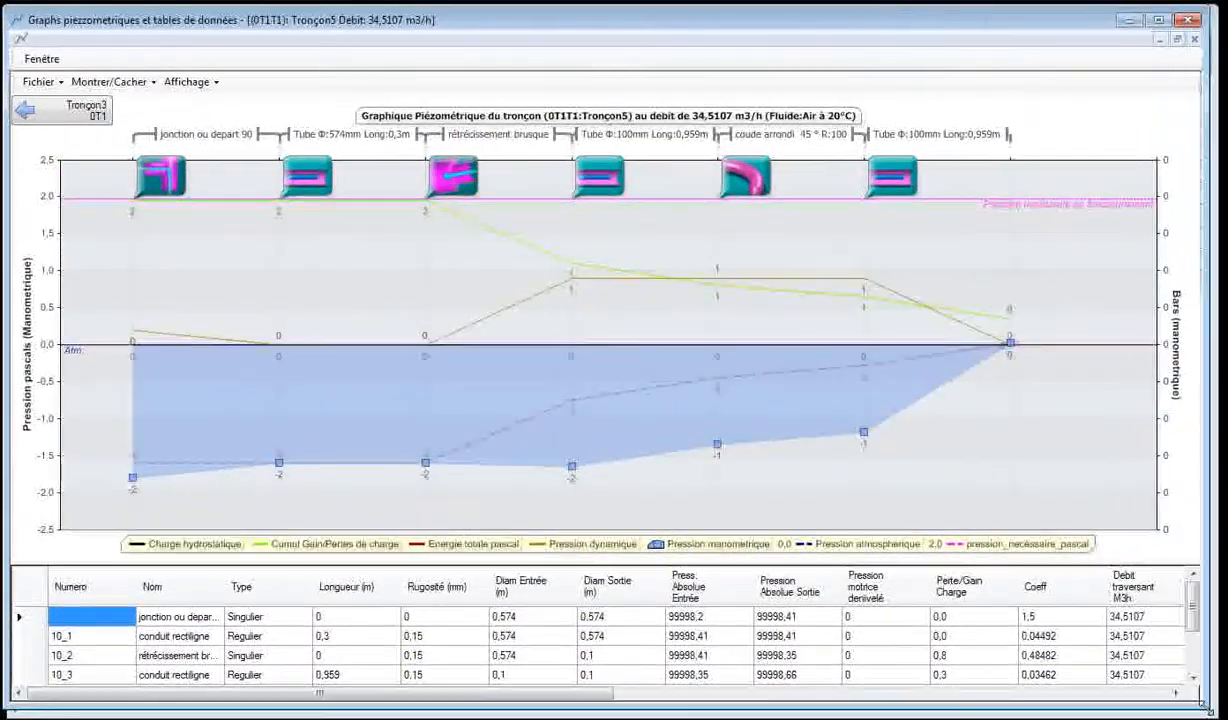
pyautogui.click(68, 118)
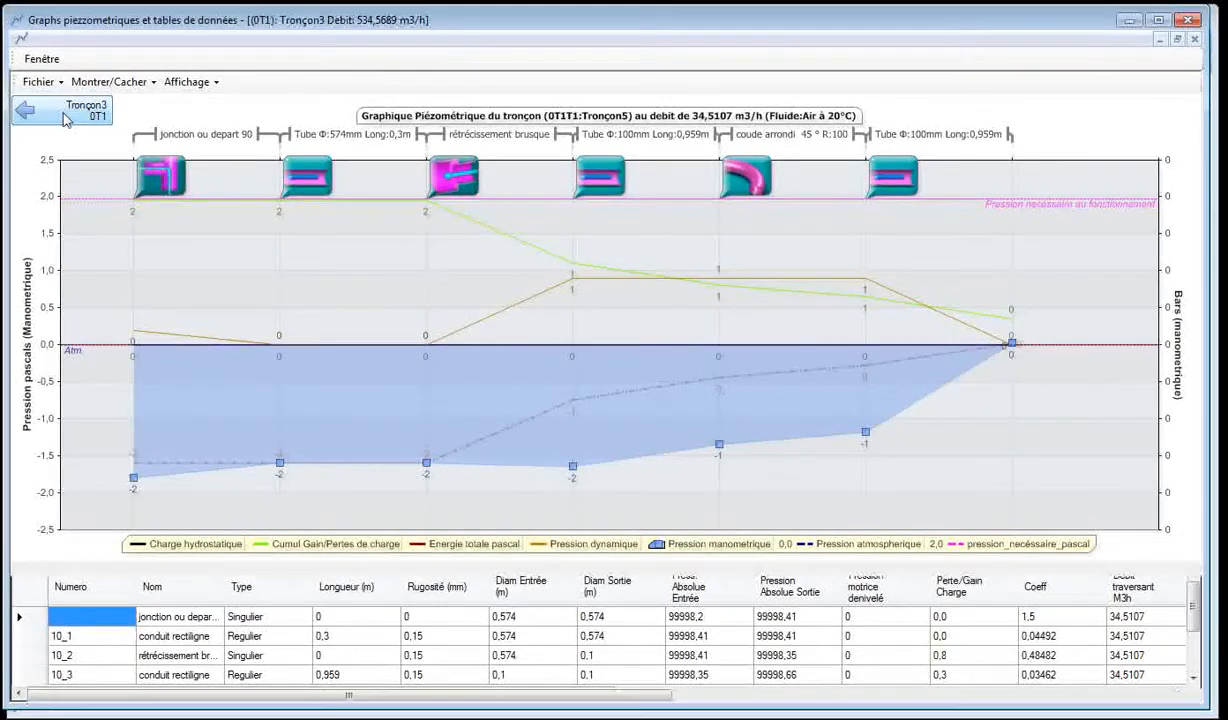
pyautogui.click(65, 117)
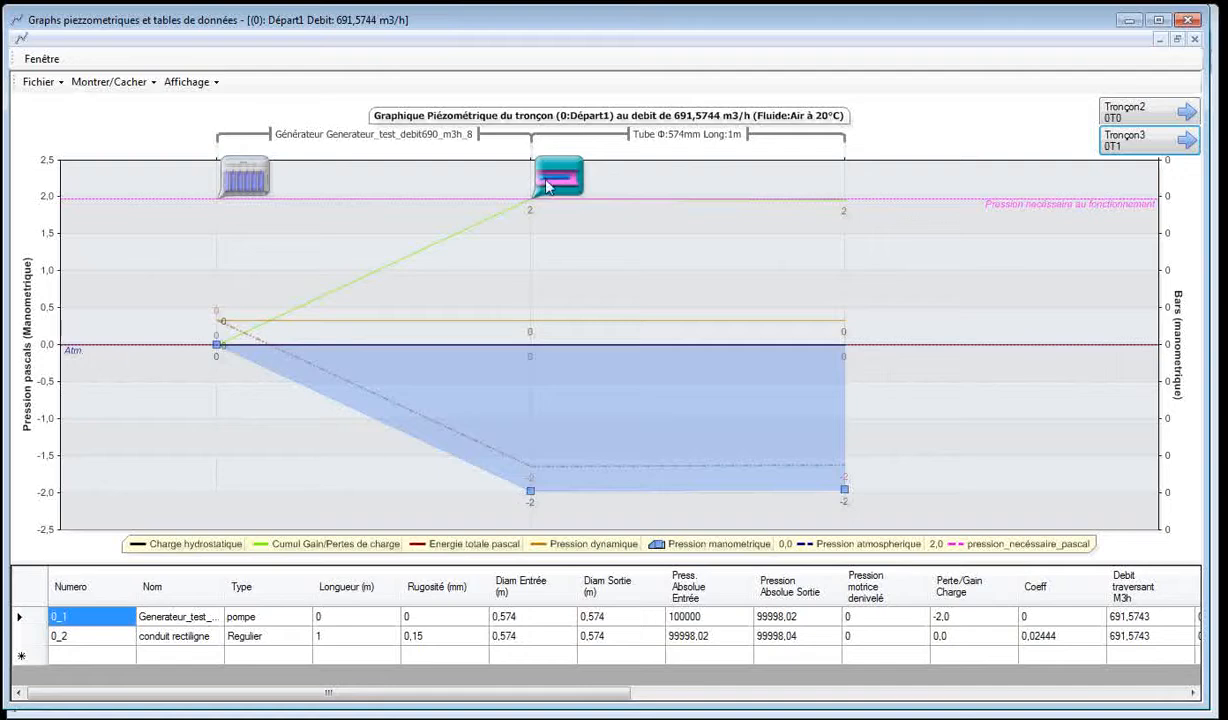
# Hide the total energy, dynamic pressure and hydrostatic head curves in the Départ1 graph
pyautogui.click(115, 82)
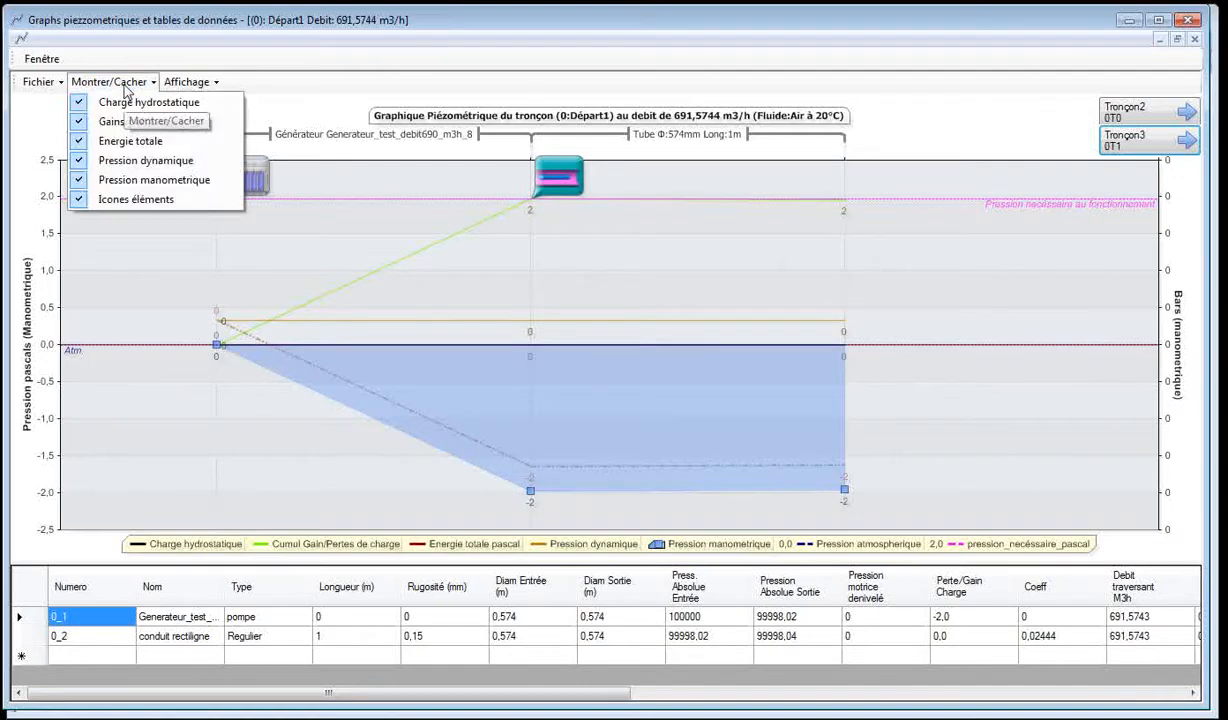
pyautogui.click(82, 141)
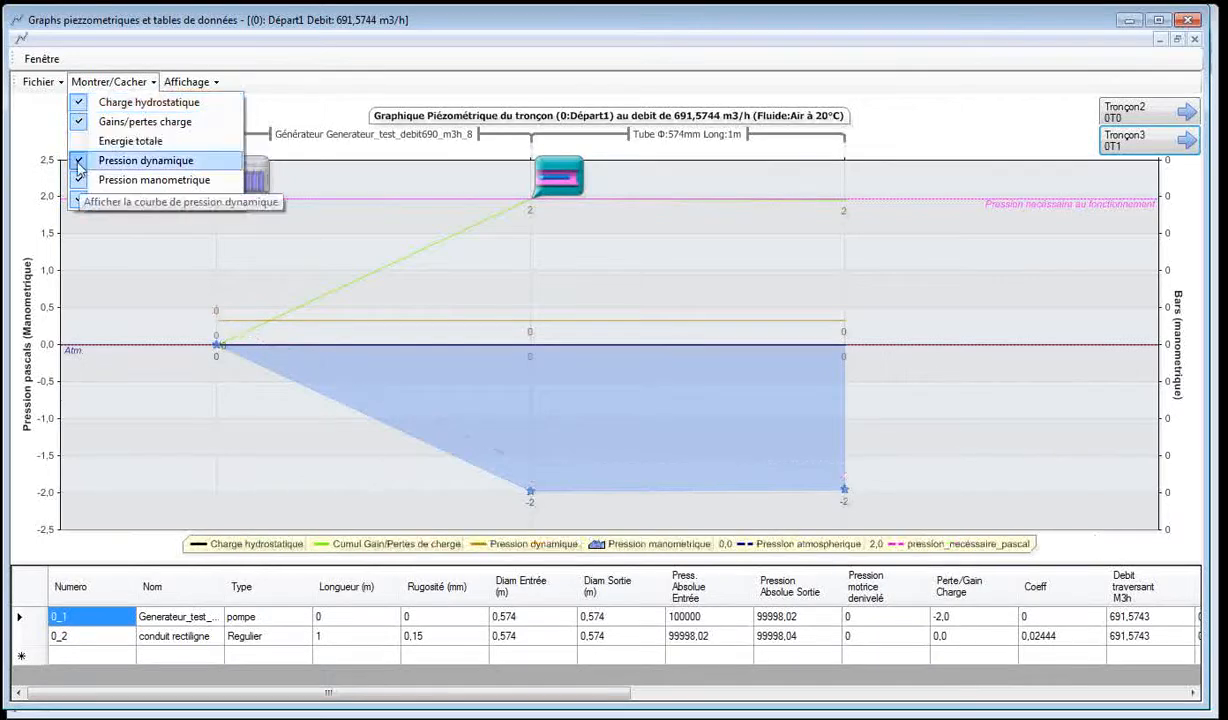
pyautogui.click(82, 160)
pyautogui.click(110, 82)
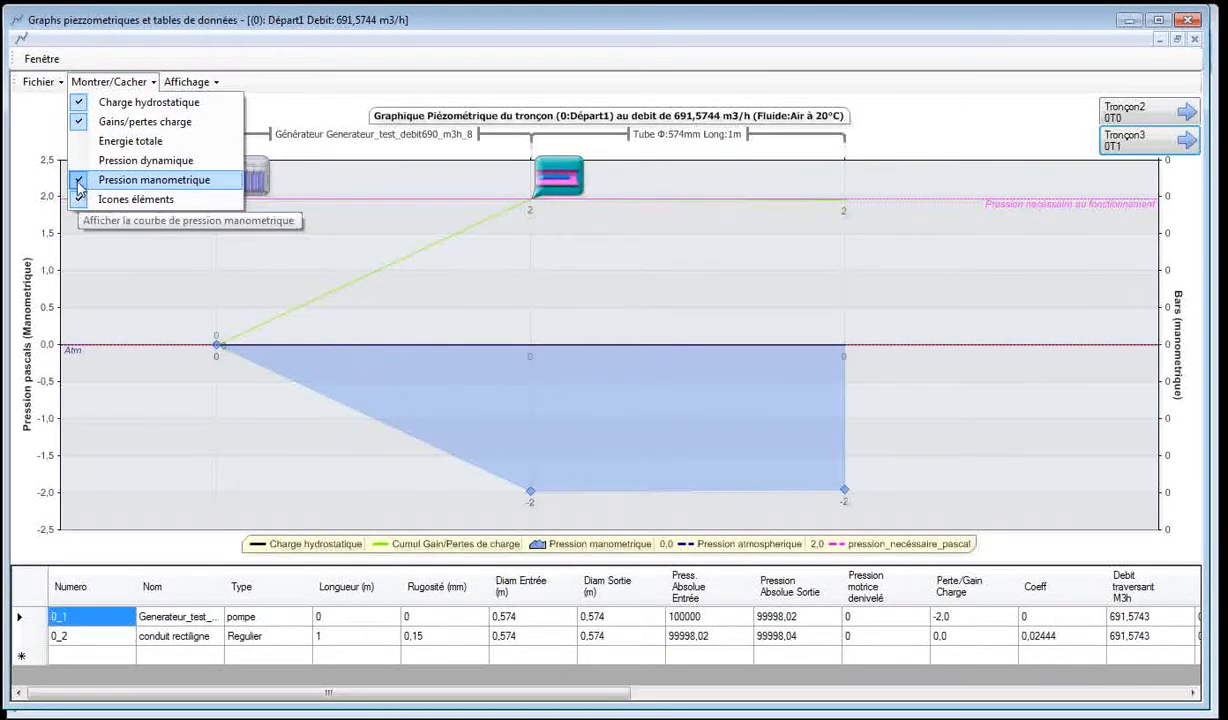
pyautogui.click(82, 102)
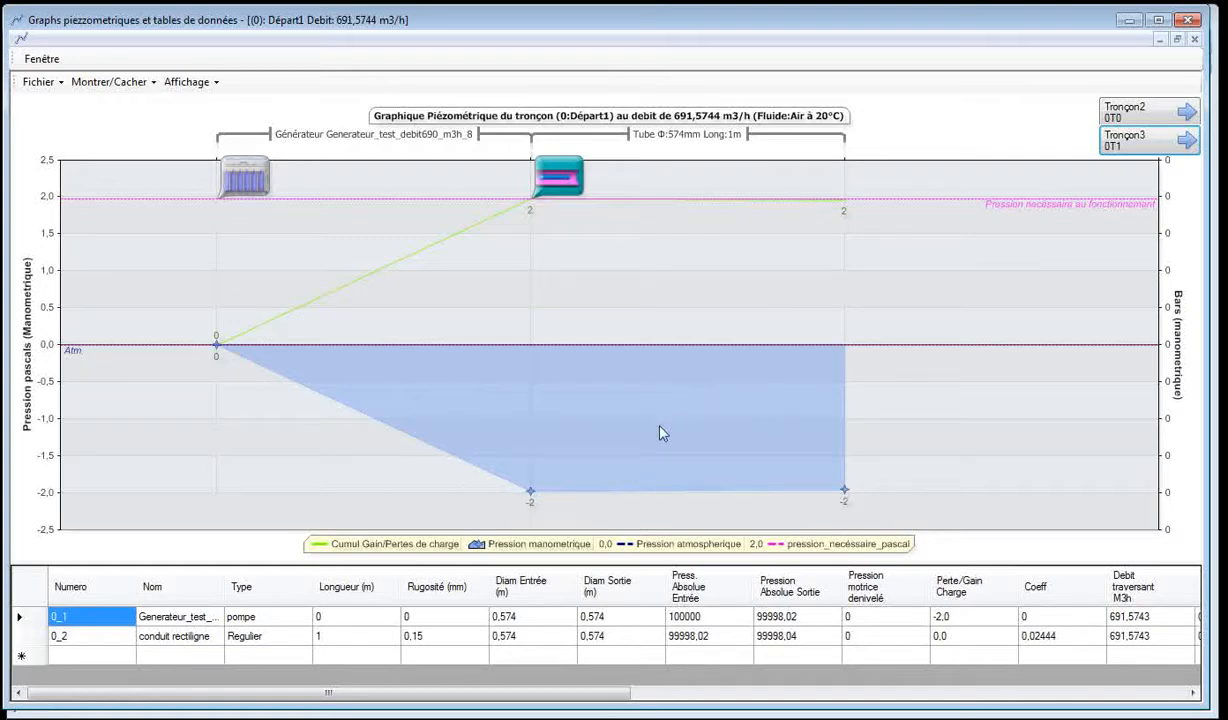
# Show the Tronçon2 graph and hide its hydrostatic head, total energy and dynamic pressure curves
pyautogui.click(1165, 118)
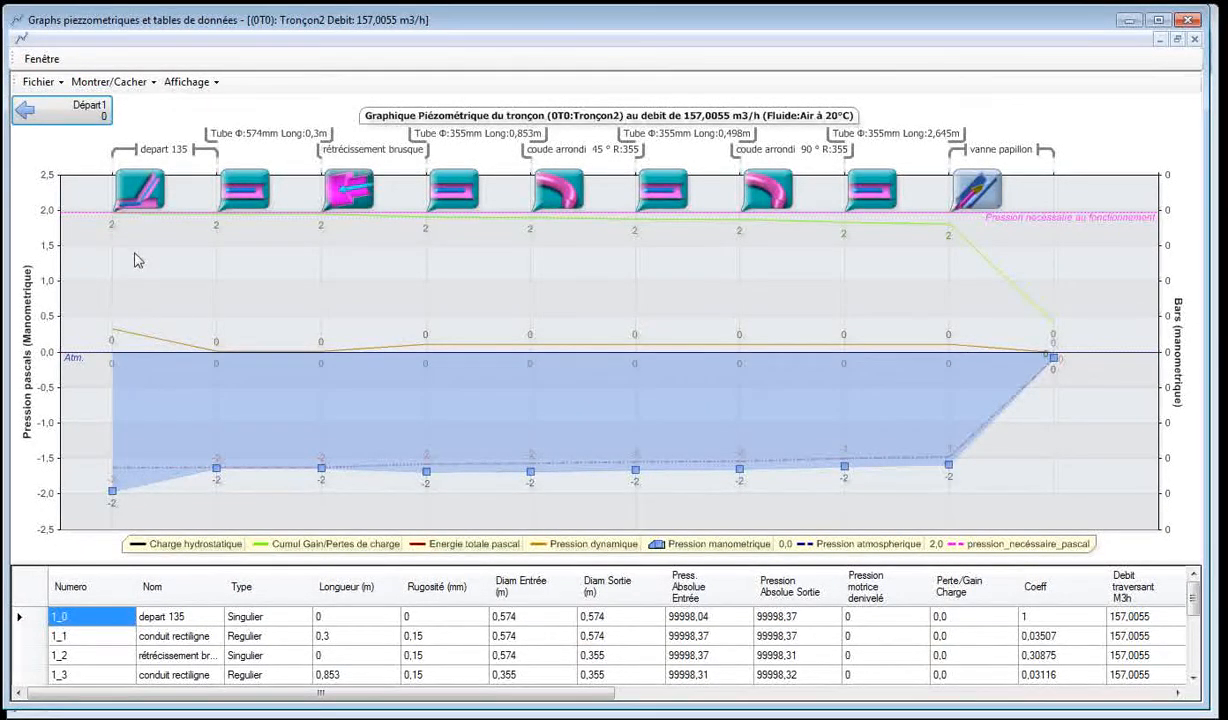
pyautogui.click(110, 82)
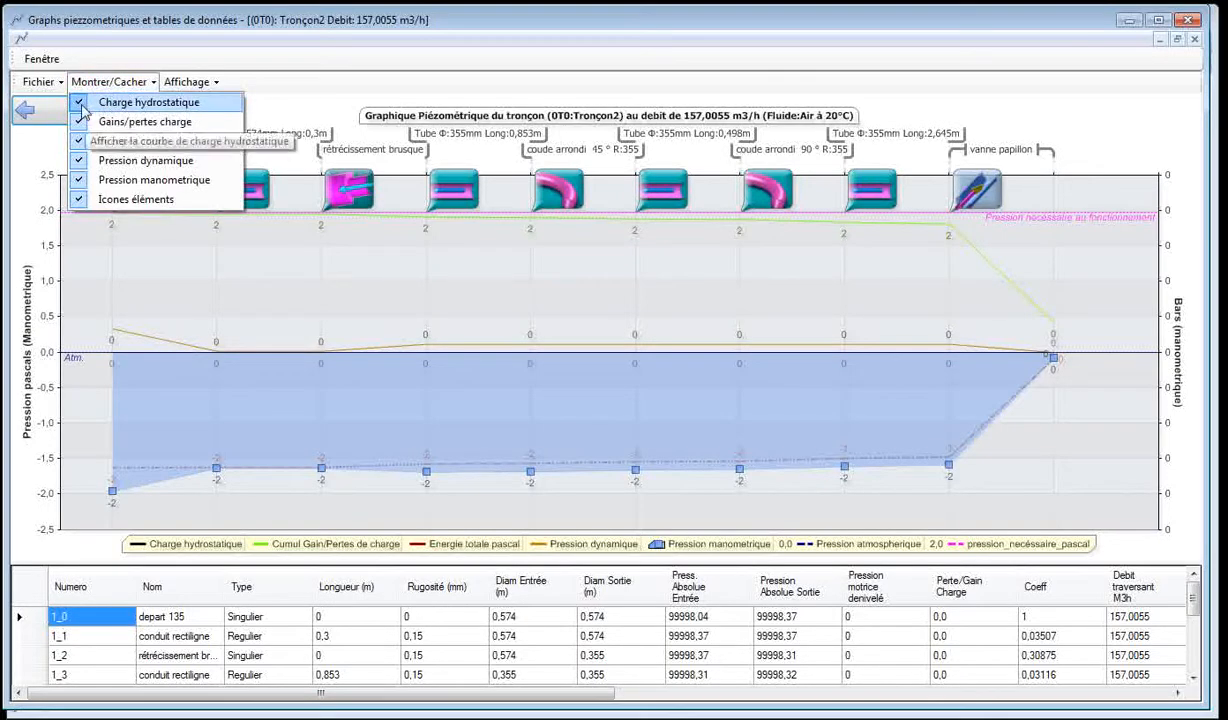
pyautogui.click(82, 104)
pyautogui.click(108, 82)
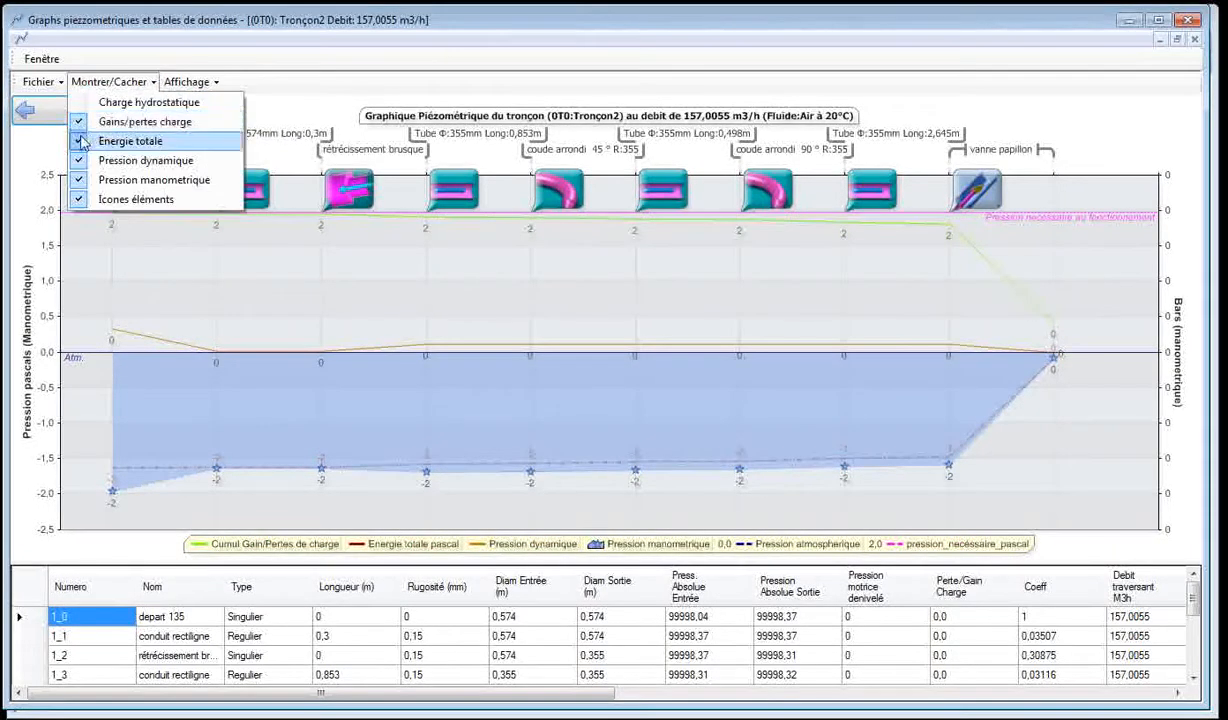
pyautogui.click(80, 142)
pyautogui.click(108, 82)
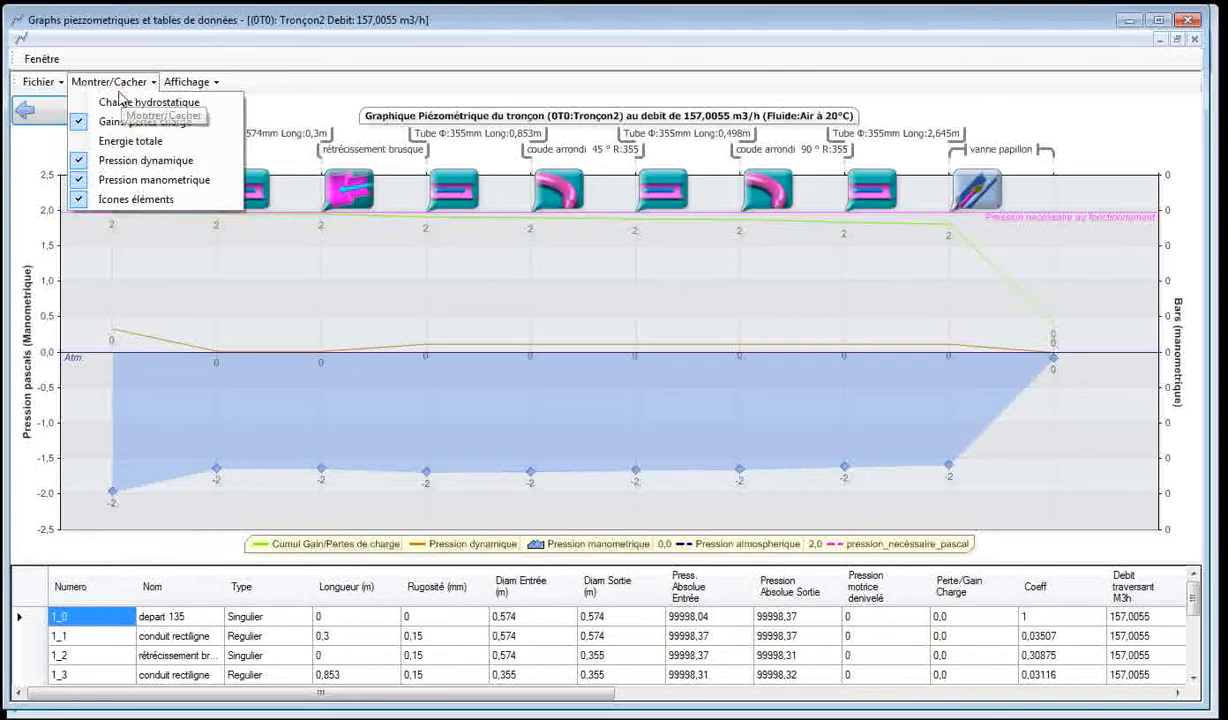
pyautogui.click(80, 160)
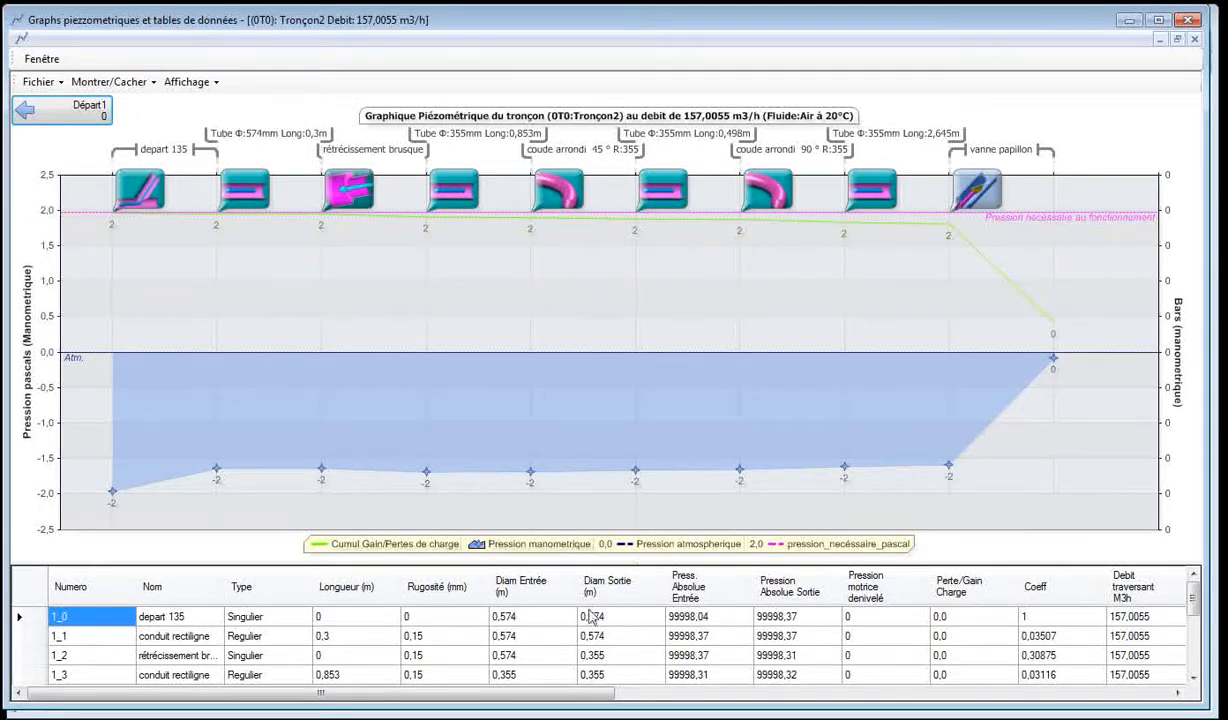
# Compare the Départ1 graph with its downstream section and close the piezometric graphs window
pyautogui.click(91, 118)
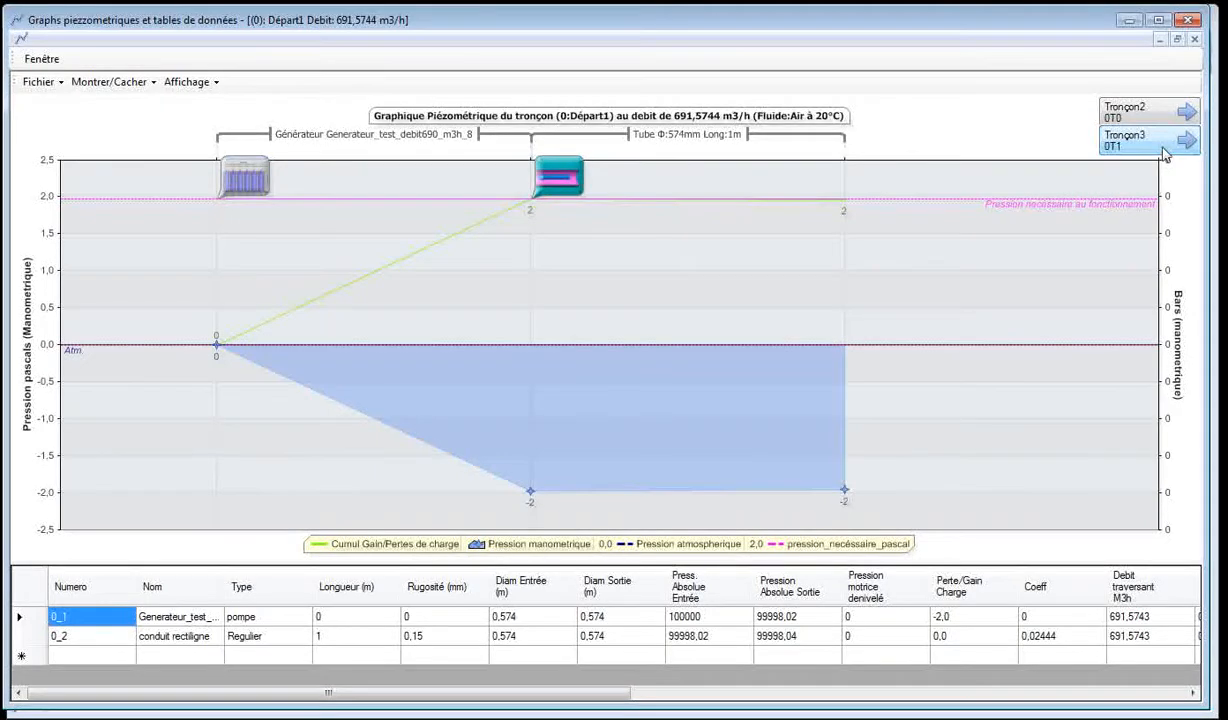
pyautogui.click(1160, 150)
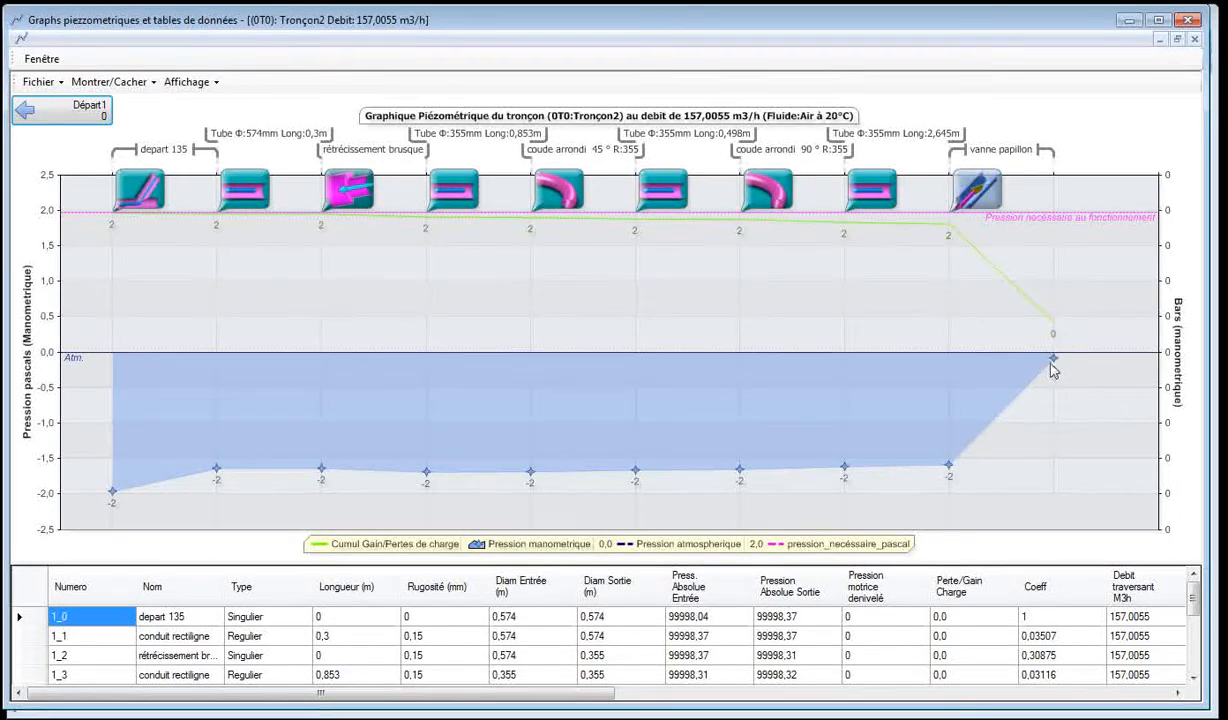
pyautogui.click(1189, 22)
# Add the current 3D view of the pressure-coloured network to the PDF report under the name gfgfg
pyautogui.moveTo(604, 350); pyautogui.dragTo(457, 432)
pyautogui.click(387, 534)
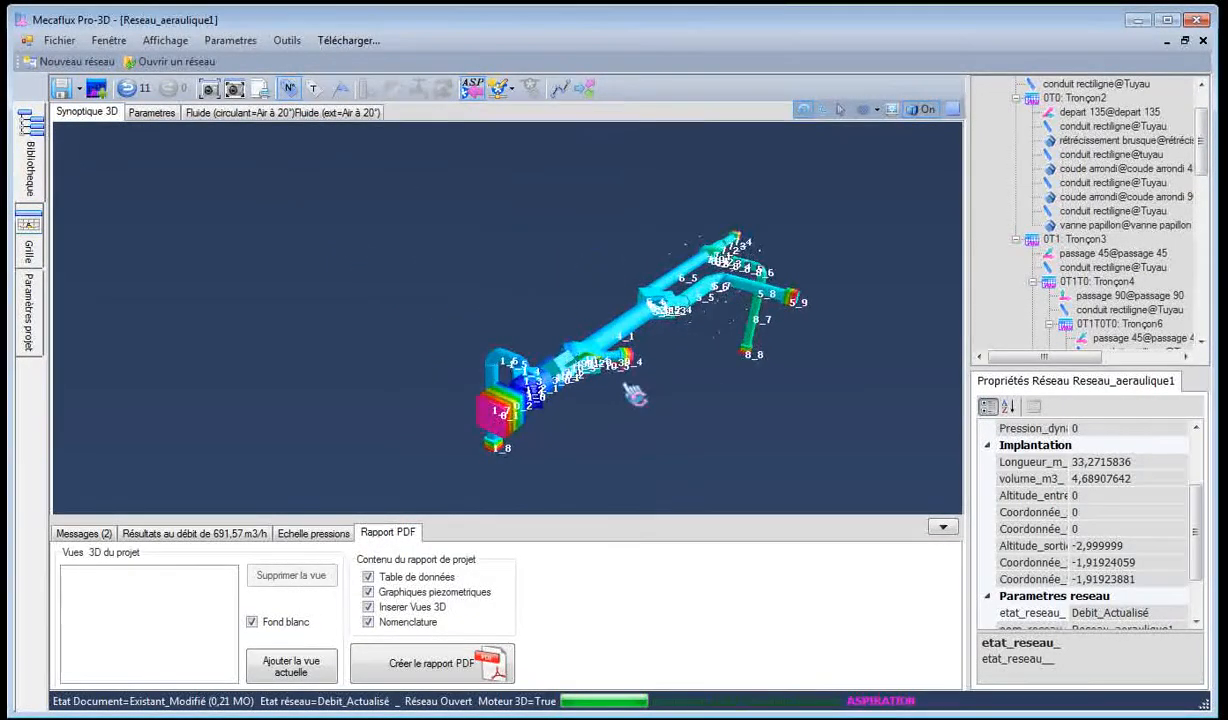
pyautogui.click(293, 678)
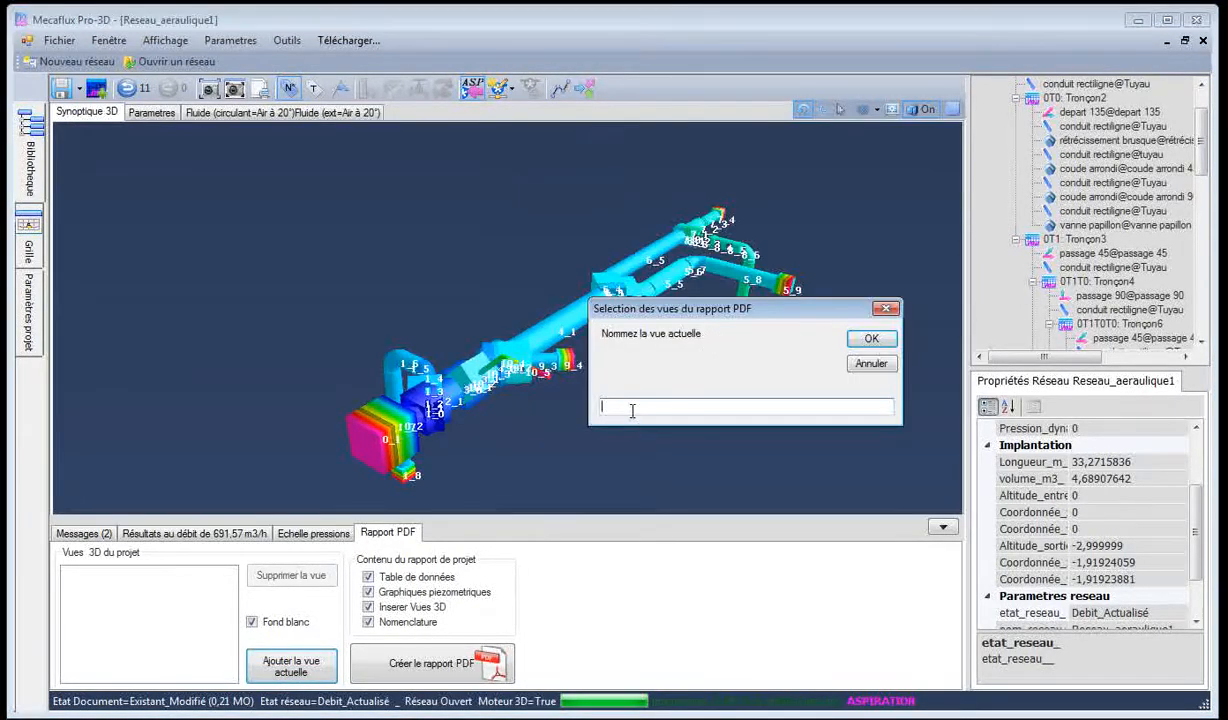
pyautogui.click(868, 340)
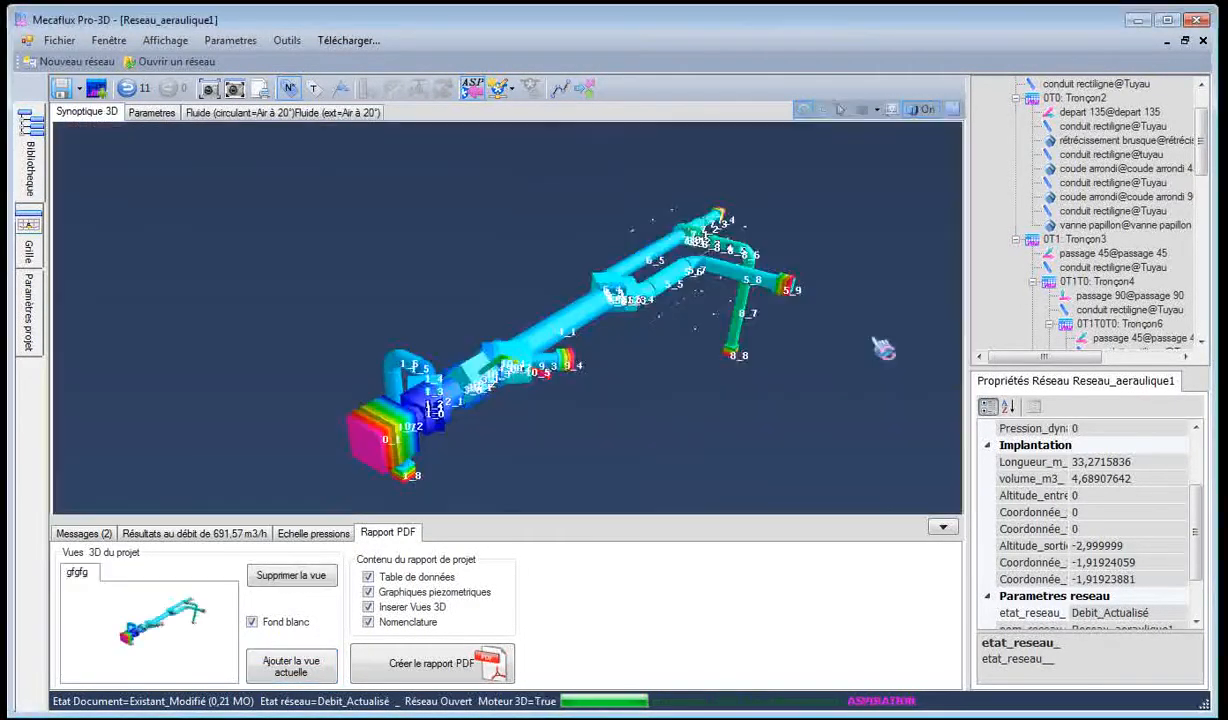
# Replace the element numbers in the 3D view with the element text labels
pyautogui.moveTo(489, 424); pyautogui.dragTo(223, 428)
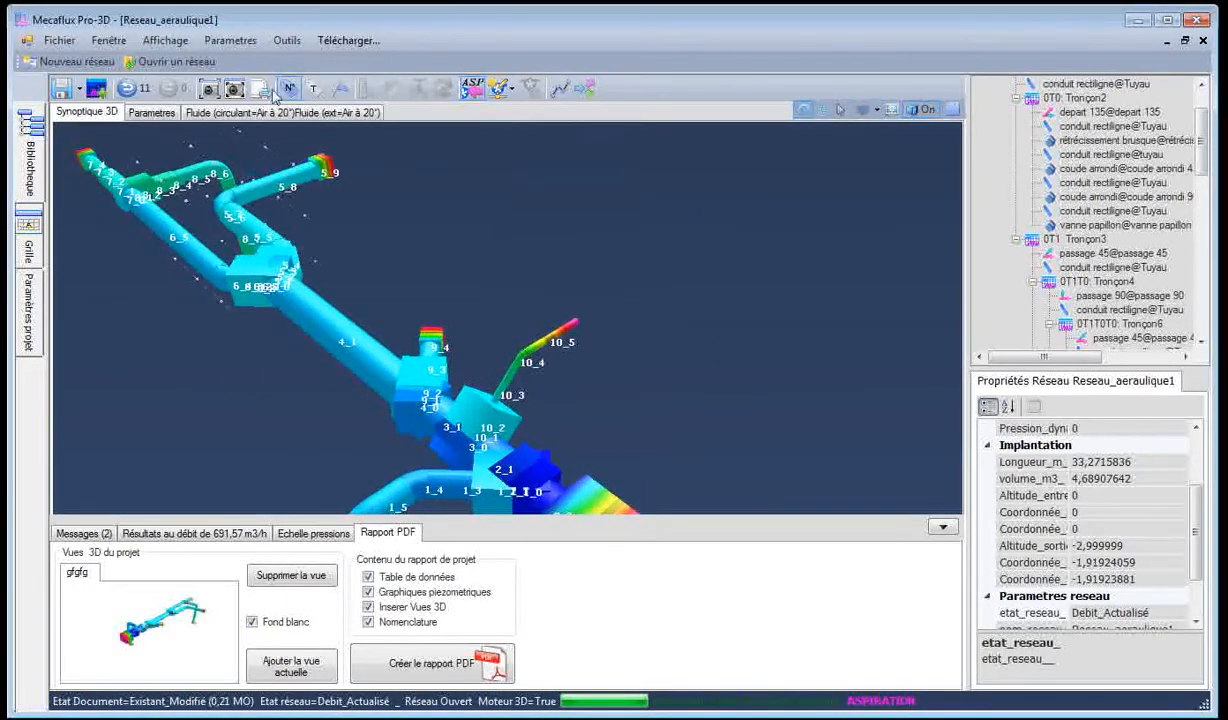
pyautogui.click(290, 90)
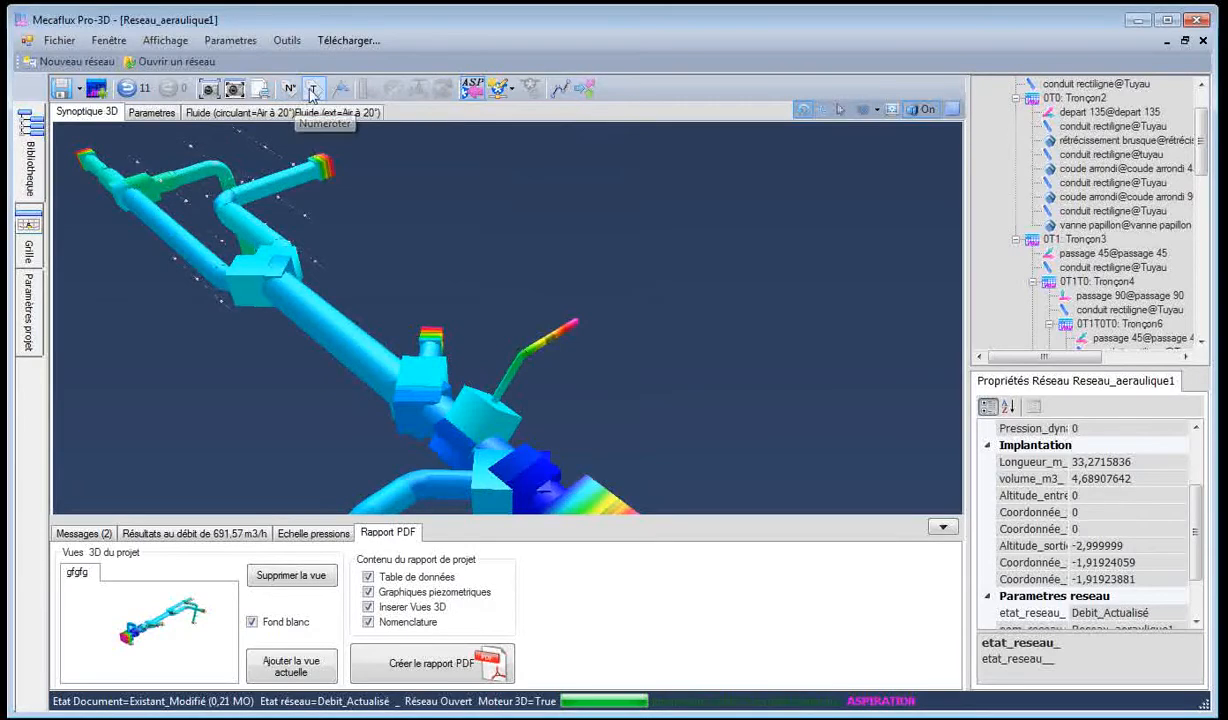
pyautogui.click(313, 92)
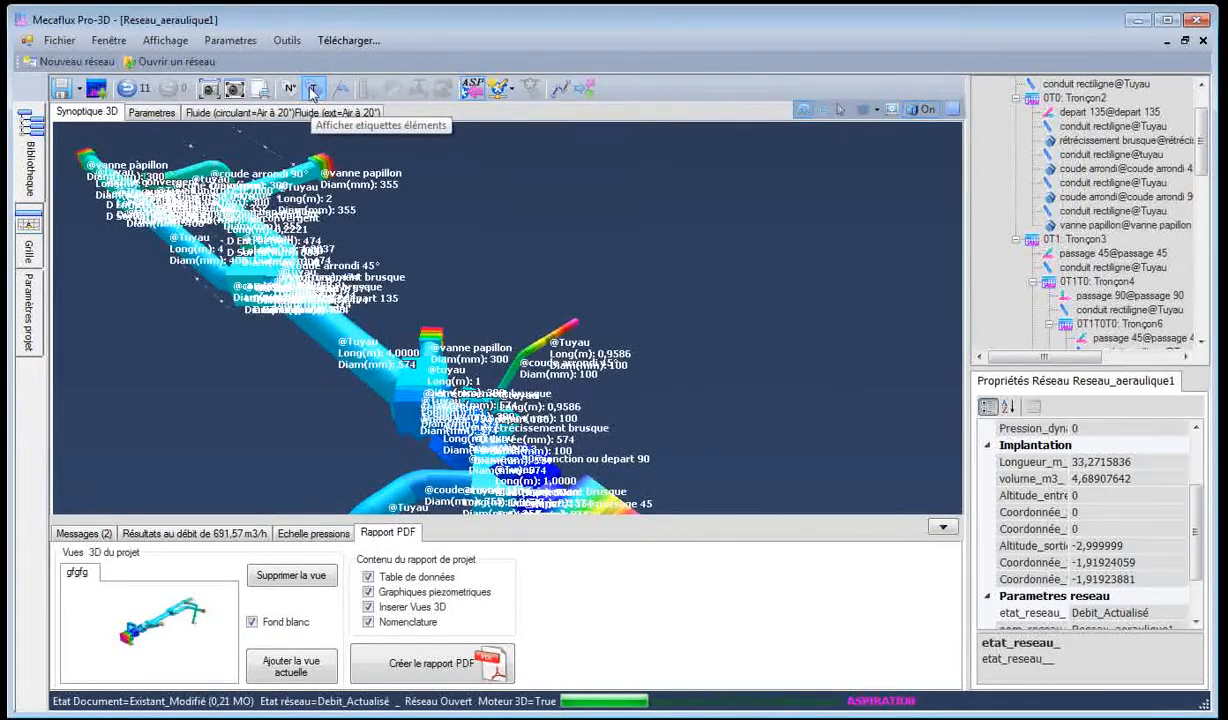
# Remove the reference name from the element labels and look through the other label text options, including the head loss/gain units
pyautogui.click(165, 40)
pyautogui.moveTo(220, 61)
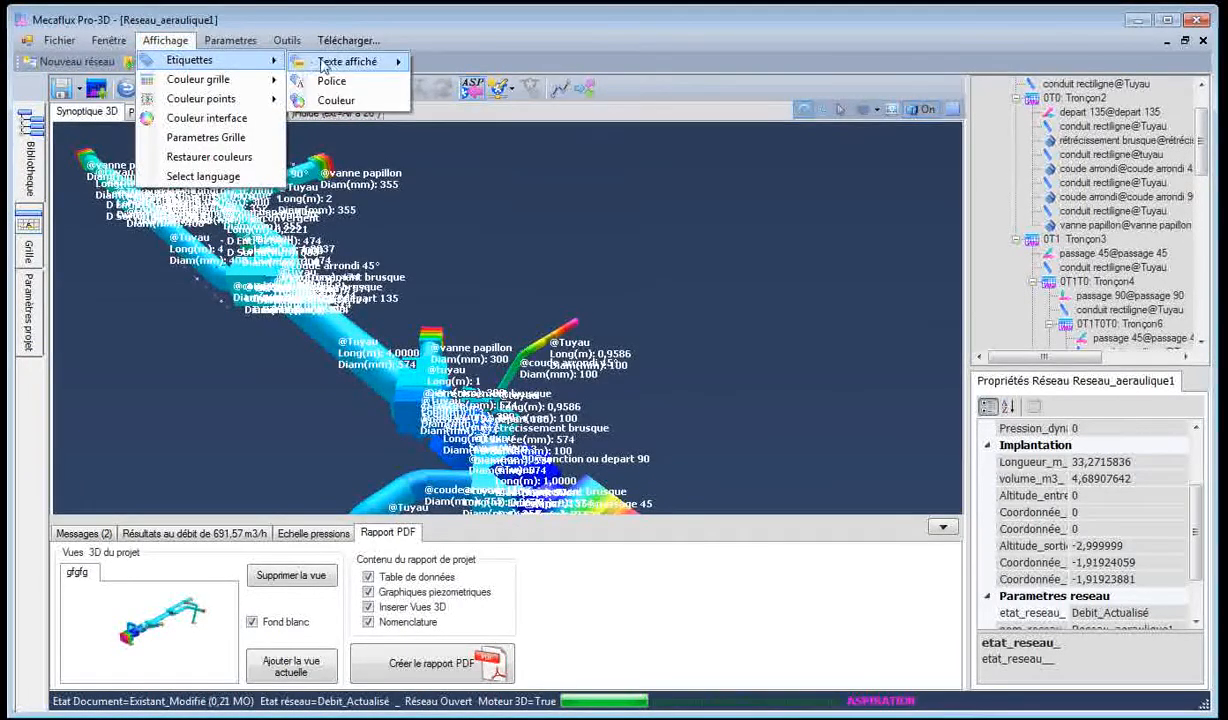
pyautogui.moveTo(333, 67)
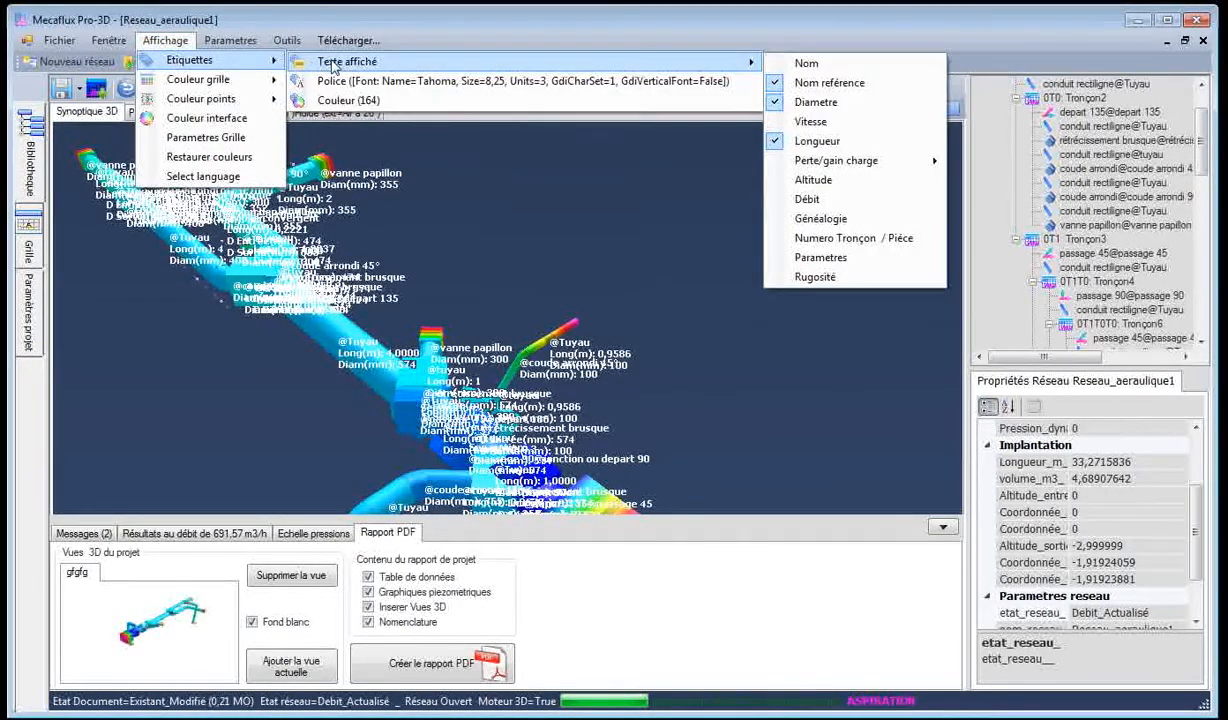
pyautogui.click(812, 82)
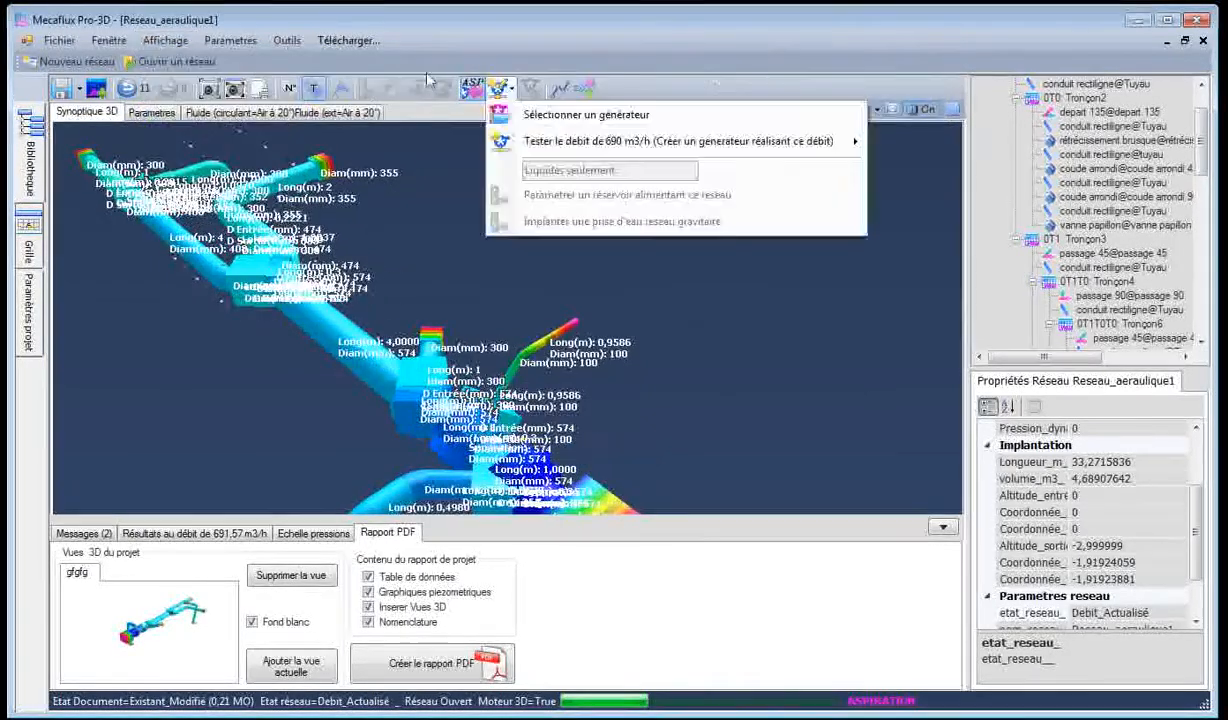
pyautogui.click(163, 40)
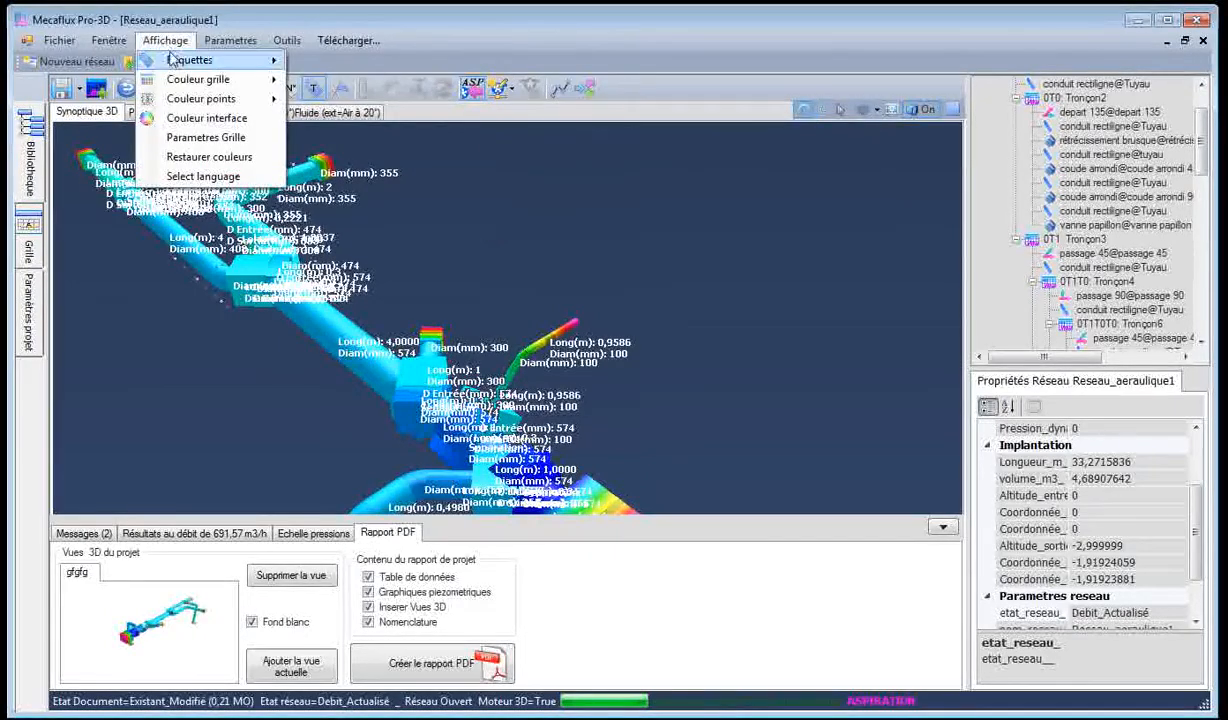
pyautogui.moveTo(182, 61)
pyautogui.moveTo(346, 66)
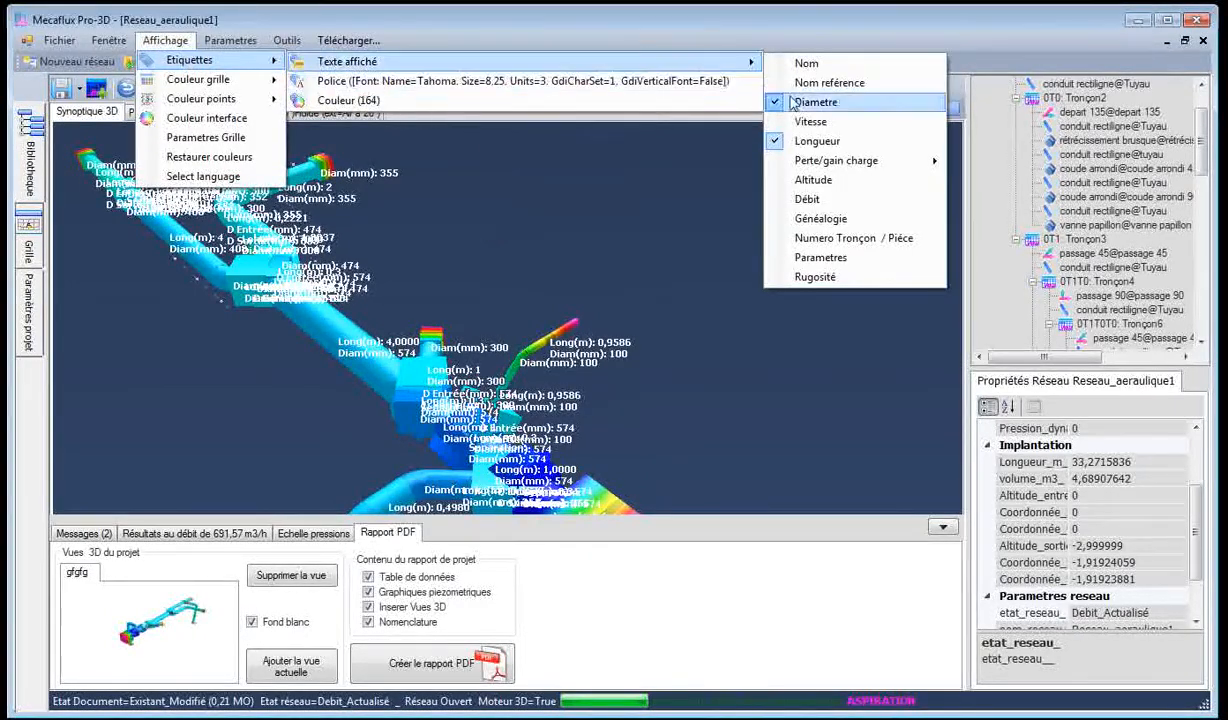
pyautogui.moveTo(832, 170)
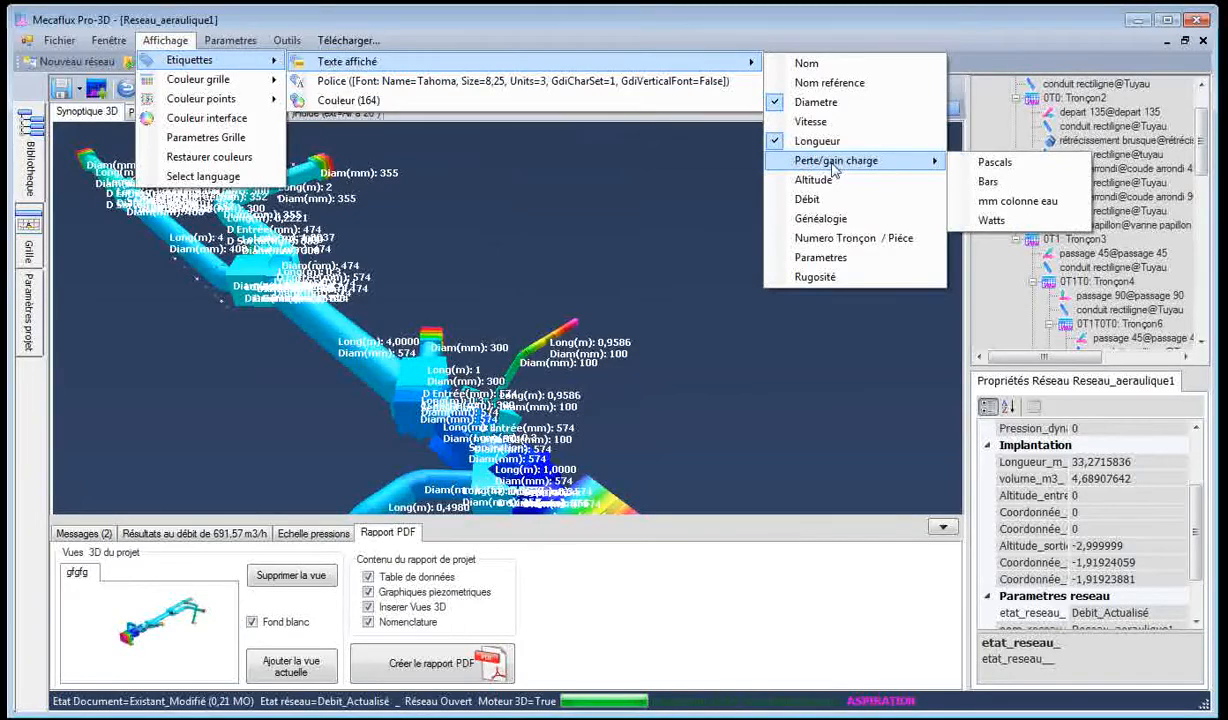
pyautogui.click(601, 242)
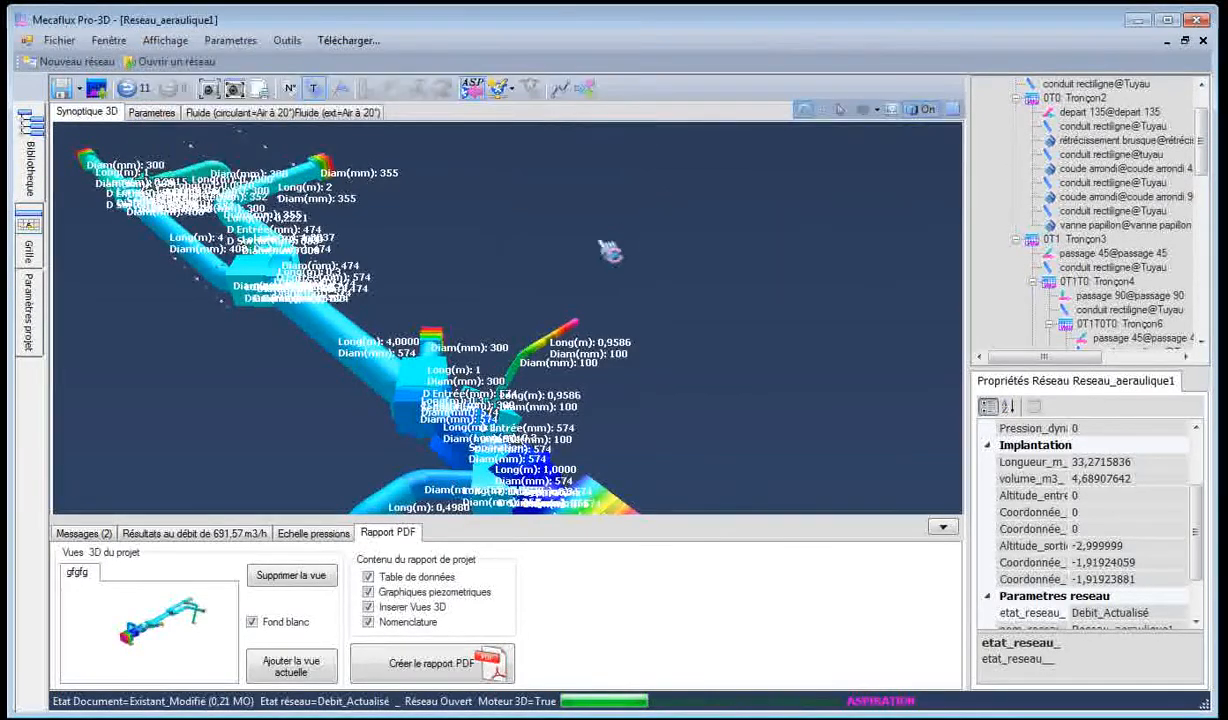
# Examine the length and diameter labels near the generator up close, and centre the view on the straight conduit of Tronçon4
pyautogui.moveTo(303, 388); pyautogui.dragTo(757, 438)
pyautogui.scroll(5, 508, 425)
pyautogui.scroll(-2, 574, 326)
pyautogui.moveTo(910, 418); pyautogui.dragTo(862, 438)
pyautogui.doubleClick(1122, 311)
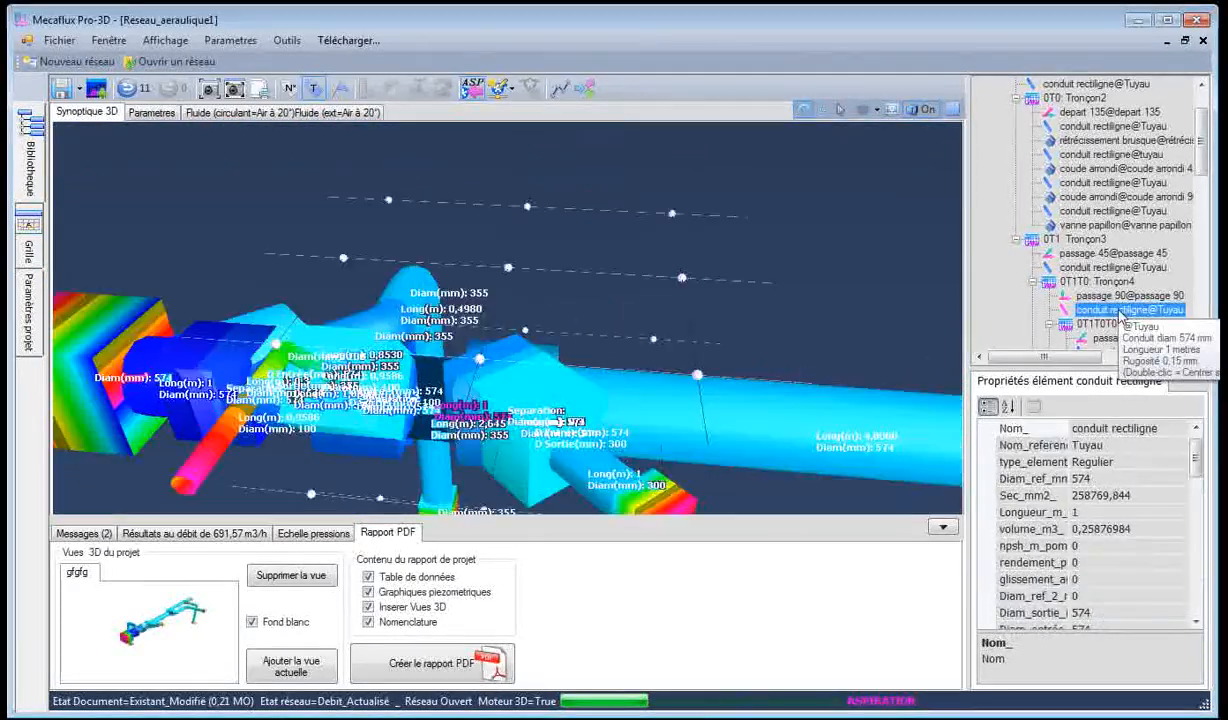
# Turn off the pressure colouring of the elements and frame a close 3D view of the labelled branch fittings and the 355 mm duct
pyautogui.click(814, 334)
pyautogui.moveTo(814, 334); pyautogui.dragTo(574, 376)
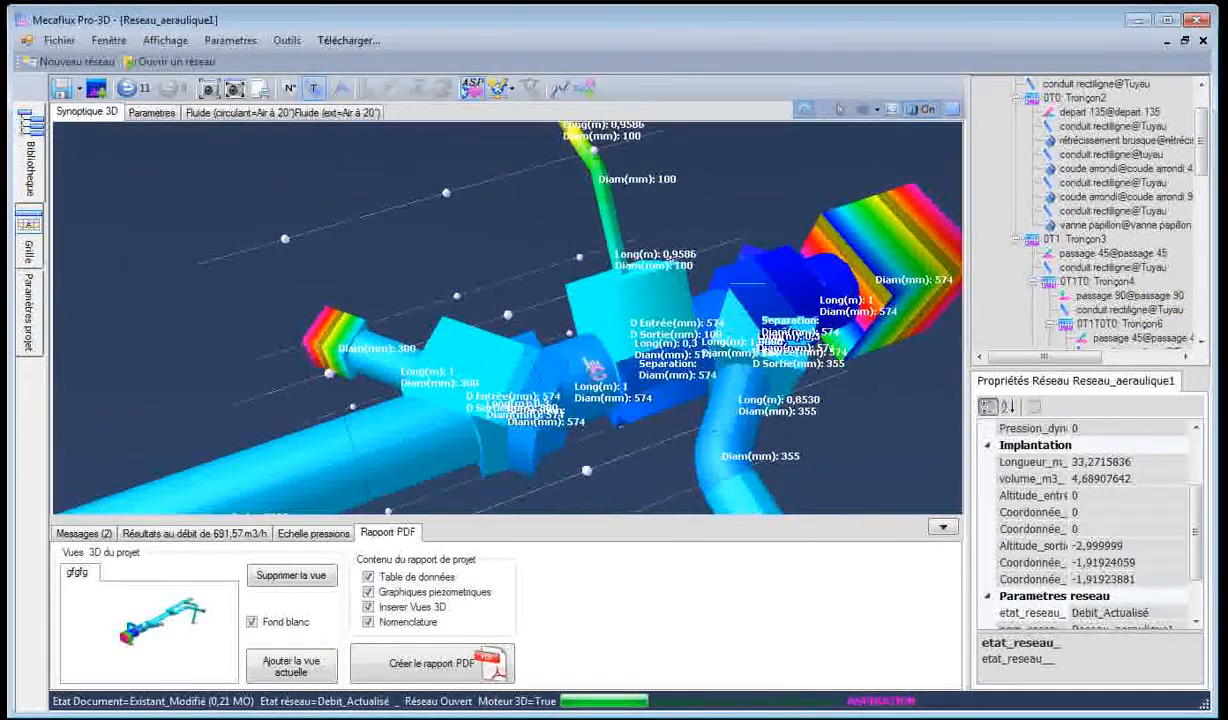
pyautogui.click(340, 533)
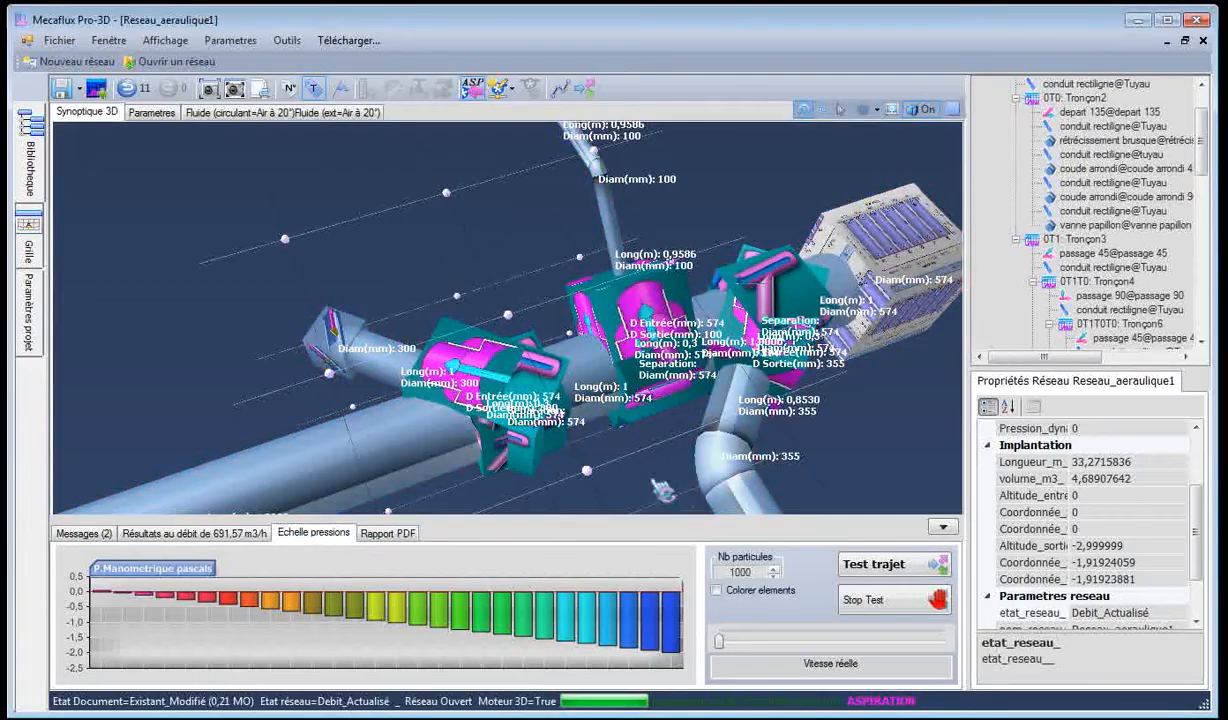
pyautogui.scroll(3, 640, 460)
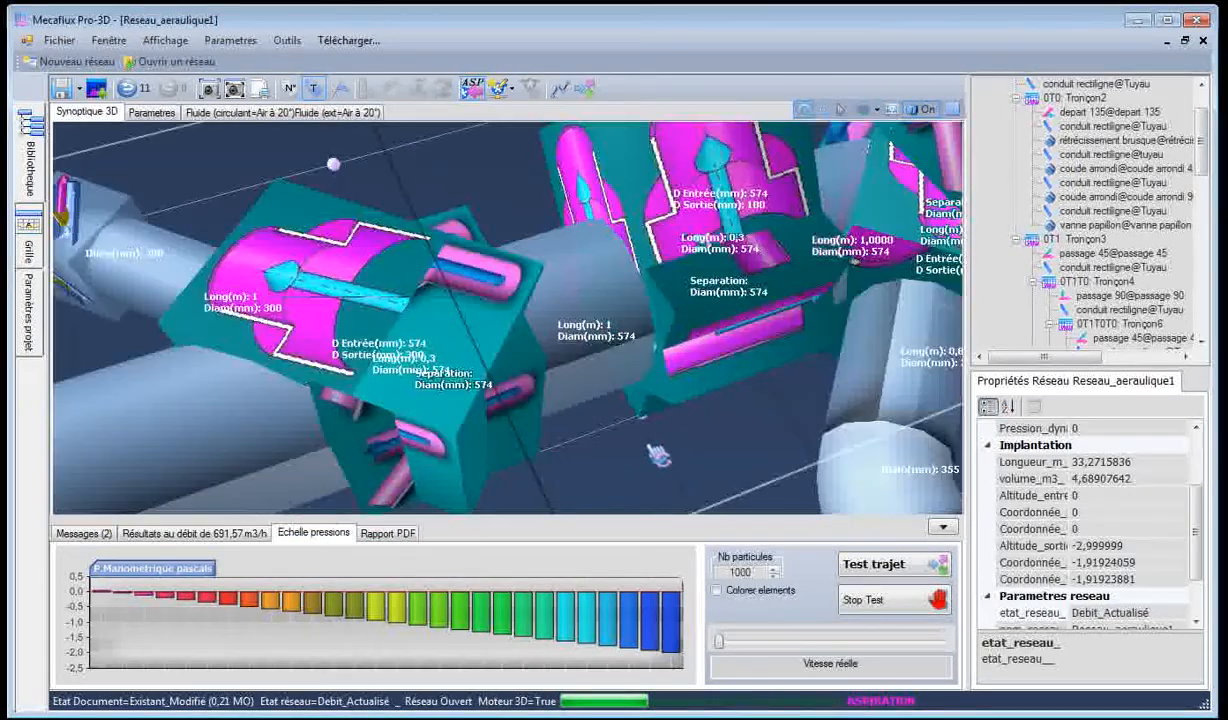
pyautogui.moveTo(655, 455); pyautogui.dragTo(795, 440)
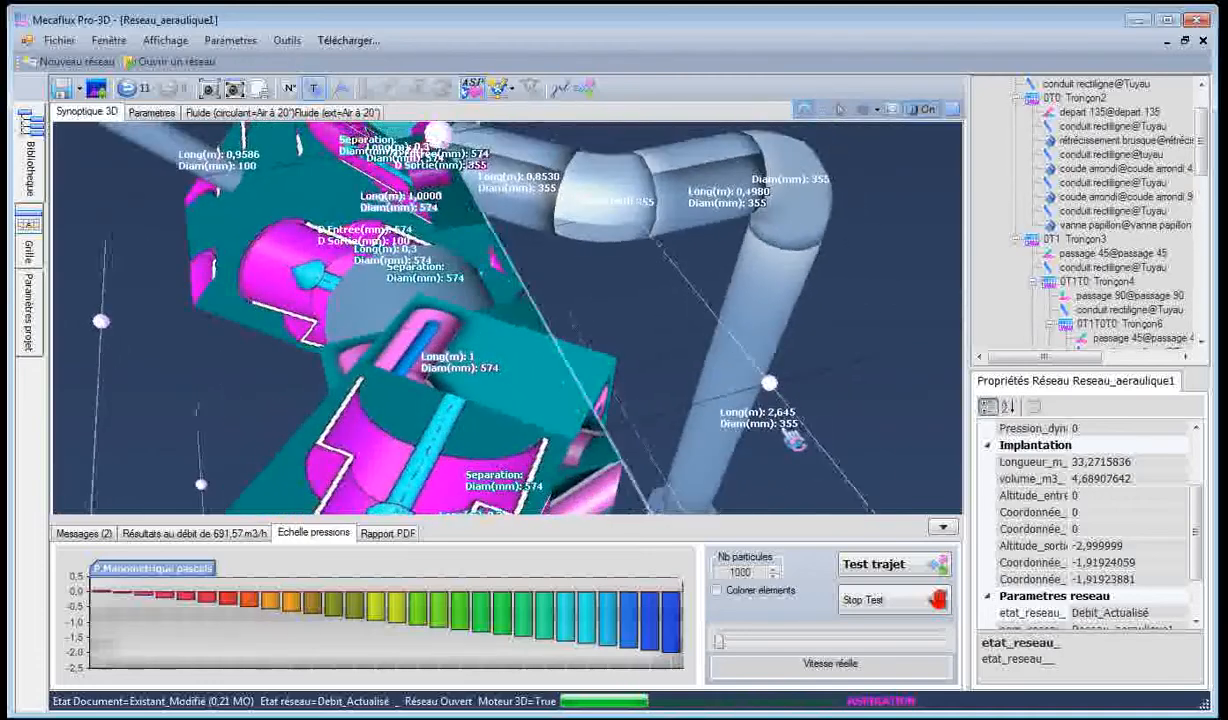
# Add the current 3D close-up to the PDF report under the name vue zone 1 and return to the gfgfg view's preview
pyautogui.click(372, 532)
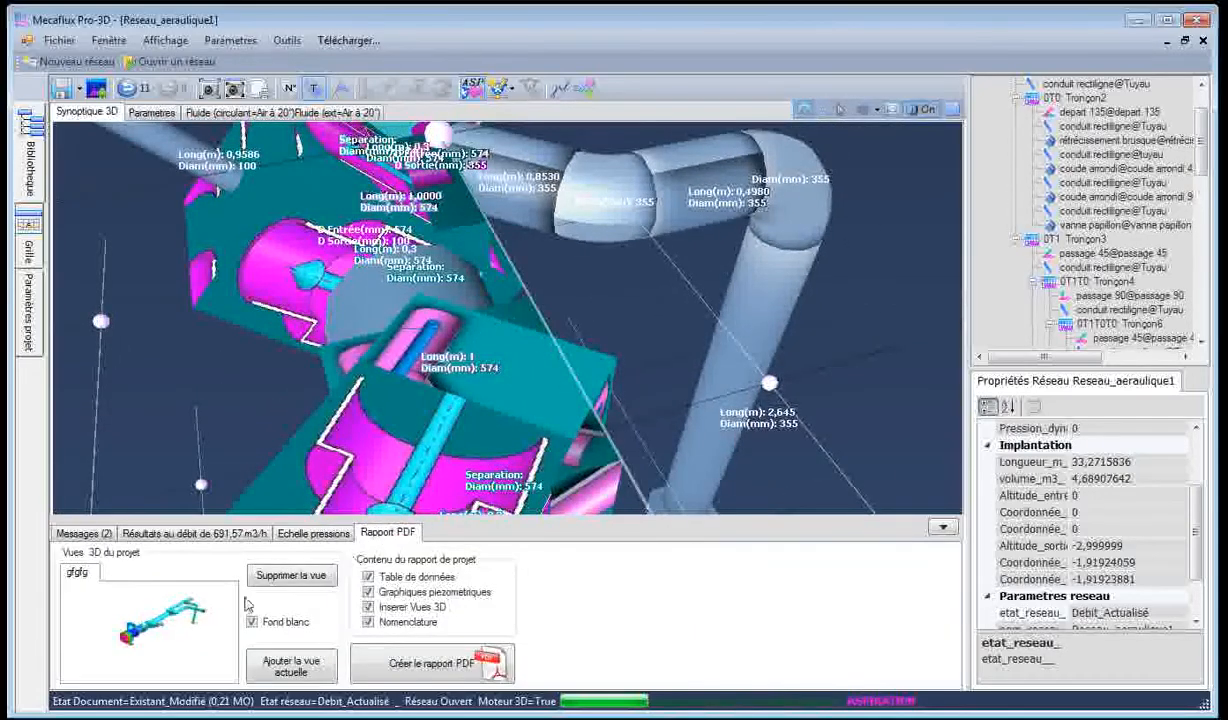
pyautogui.click(285, 667)
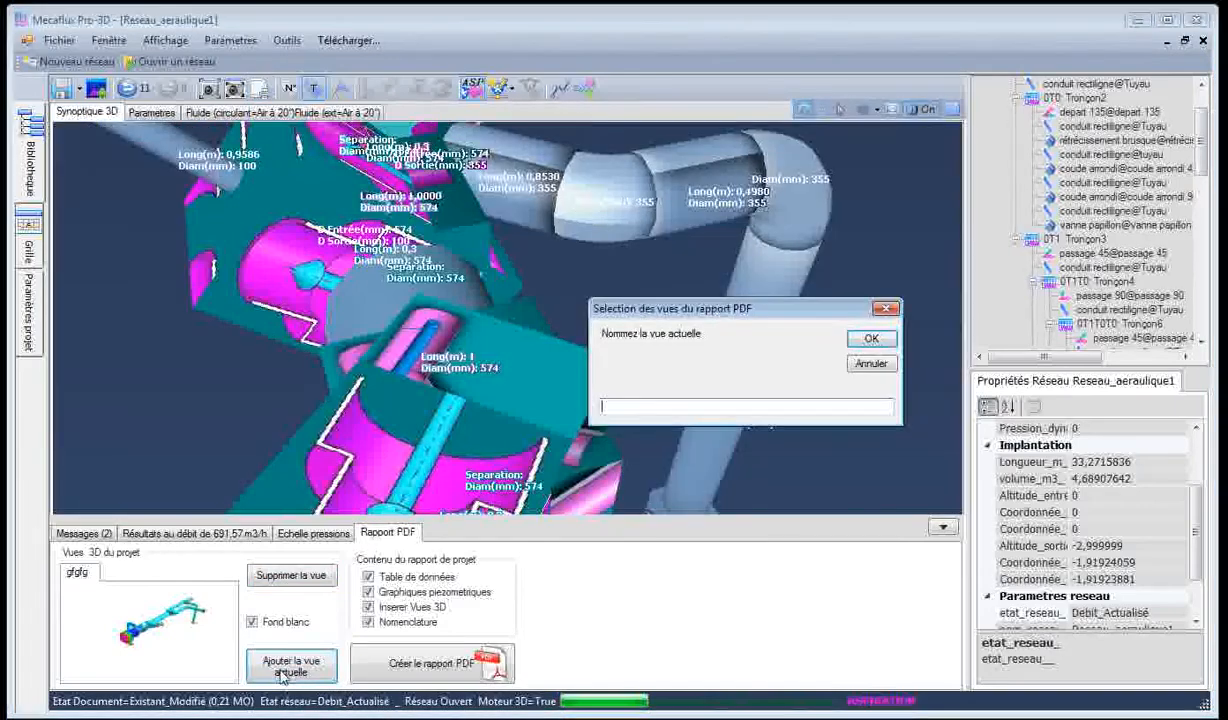
pyautogui.click(626, 410)
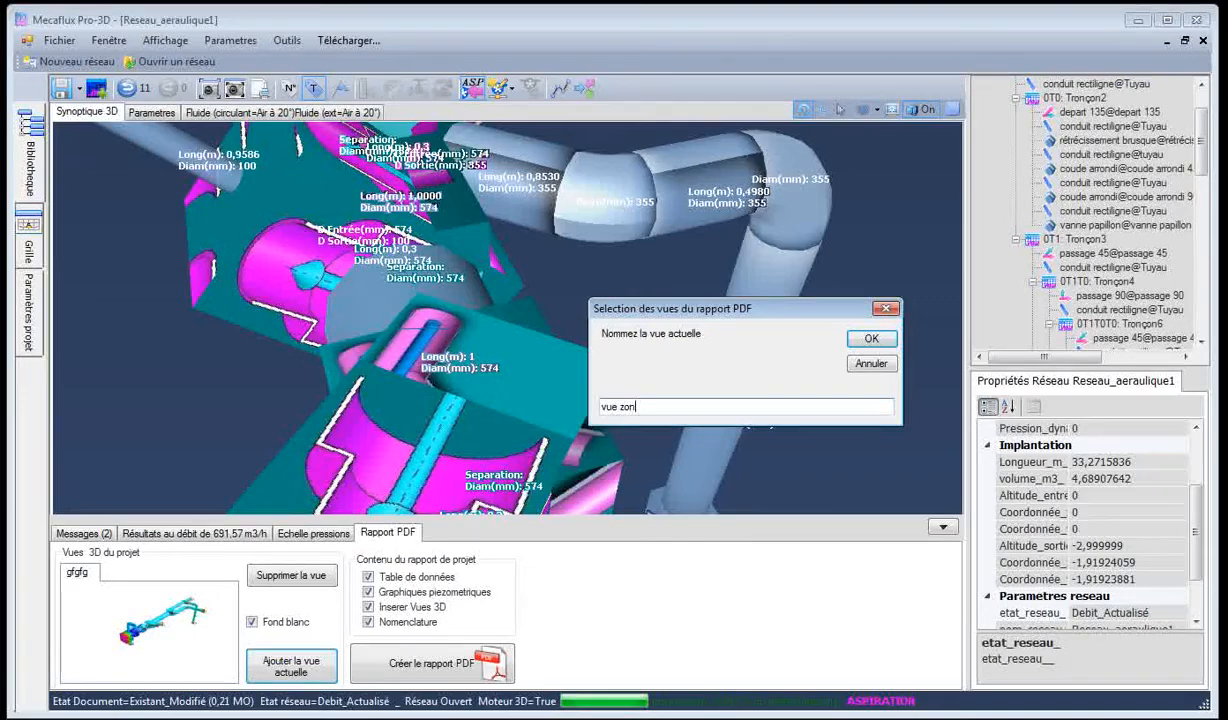
pyautogui.click(862, 338)
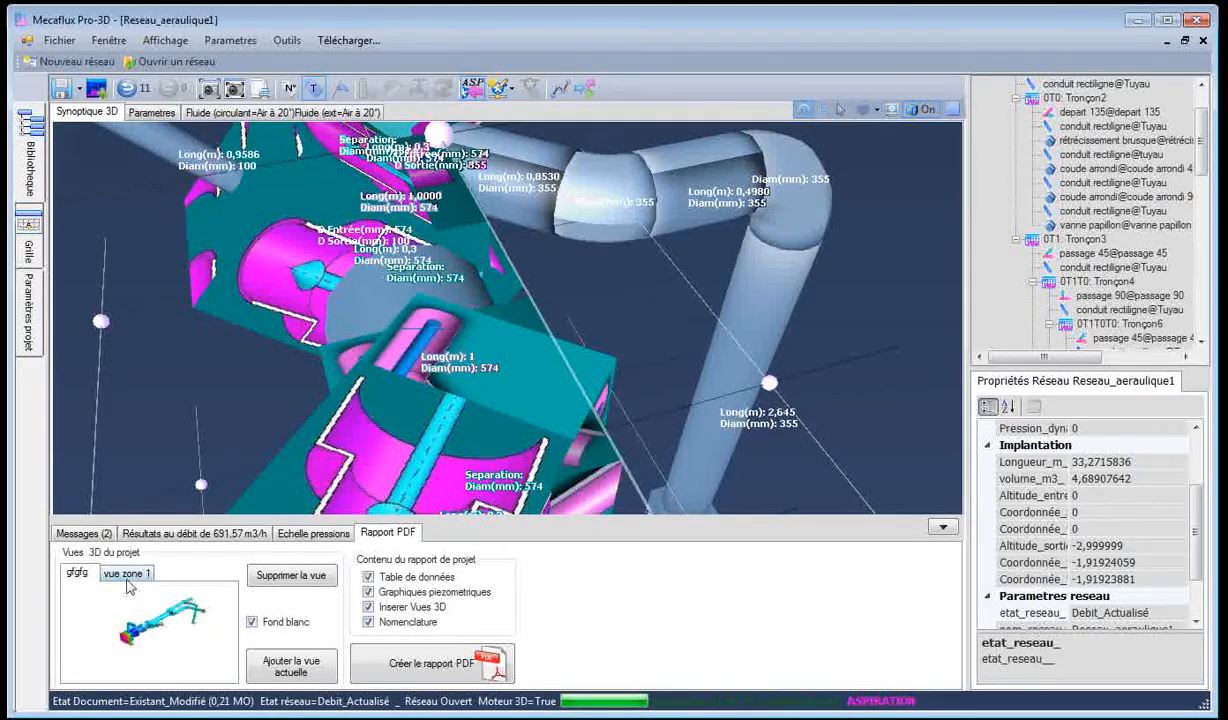
pyautogui.click(82, 576)
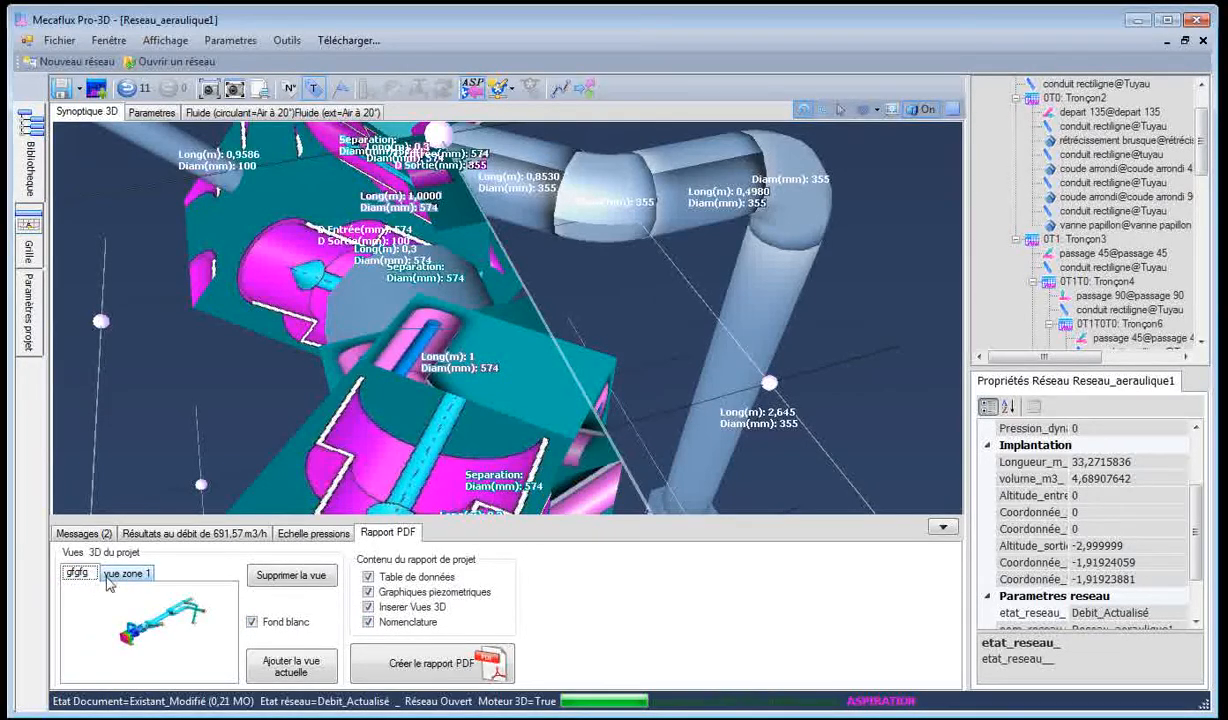